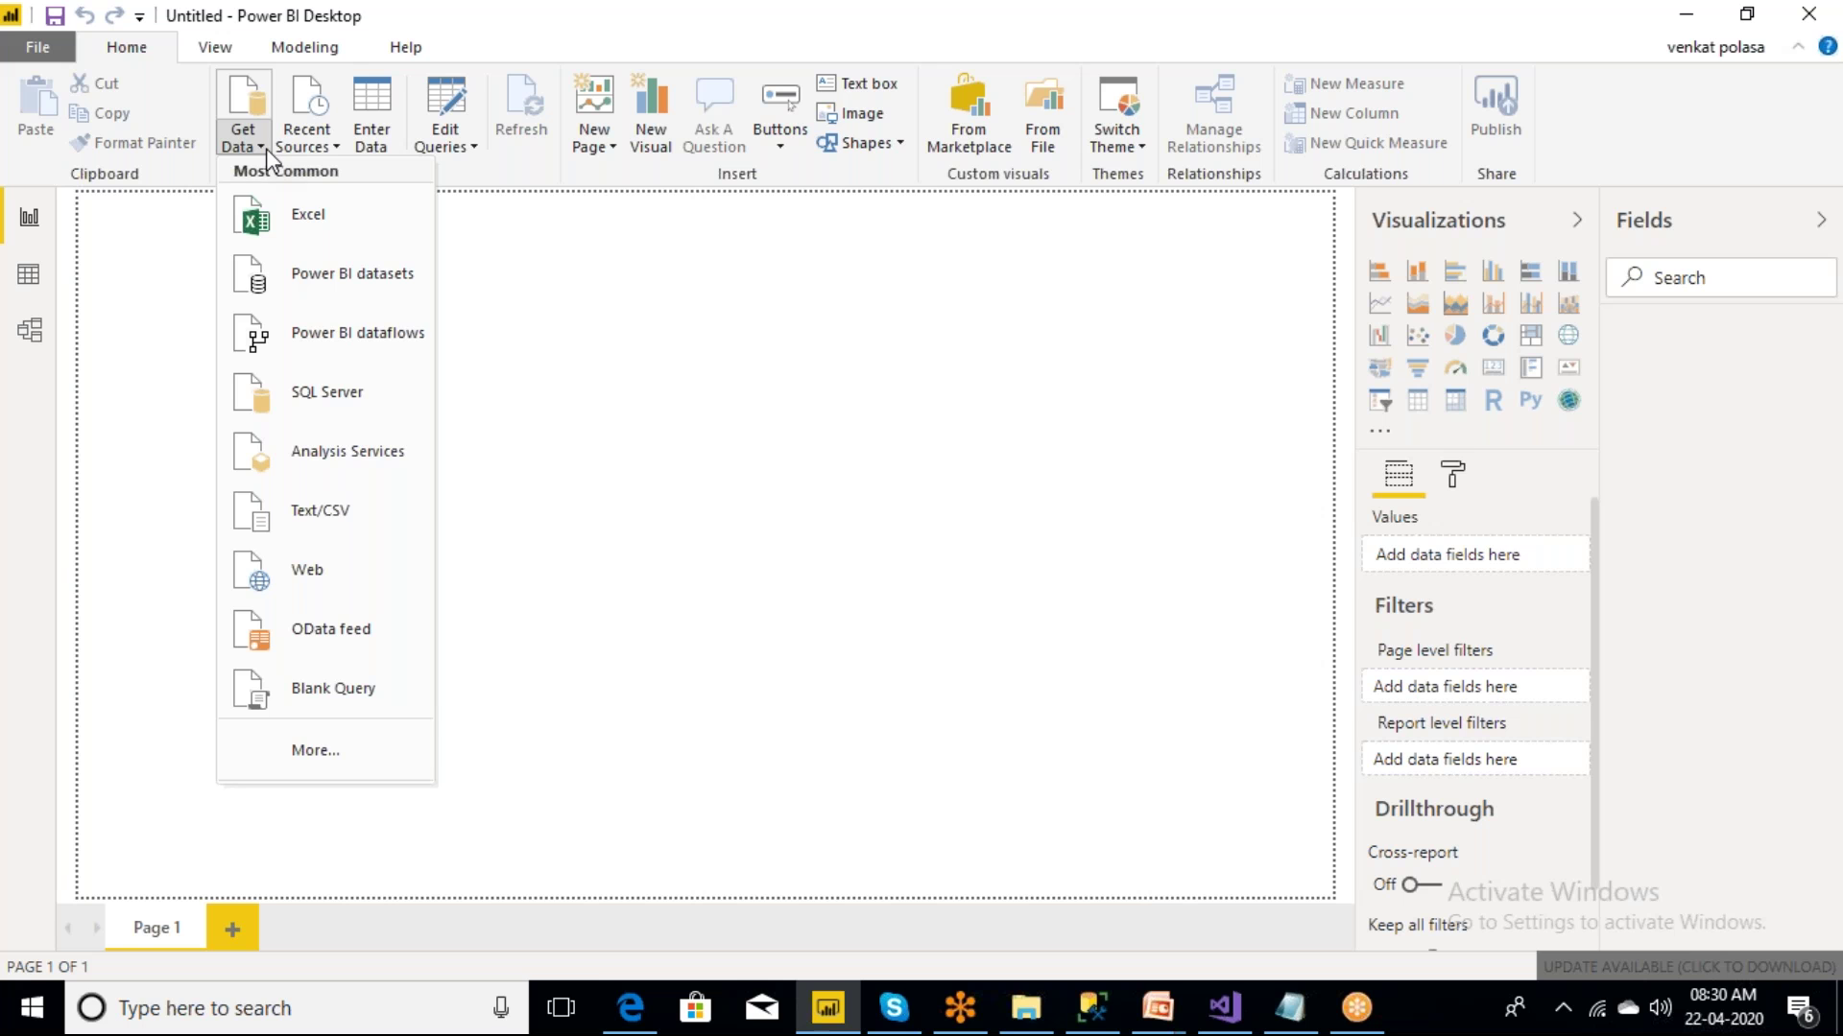
- Open the complete list of data connectors and review the File, Database, Power BI, Azure, Online Services and Other categories
click(306, 756)
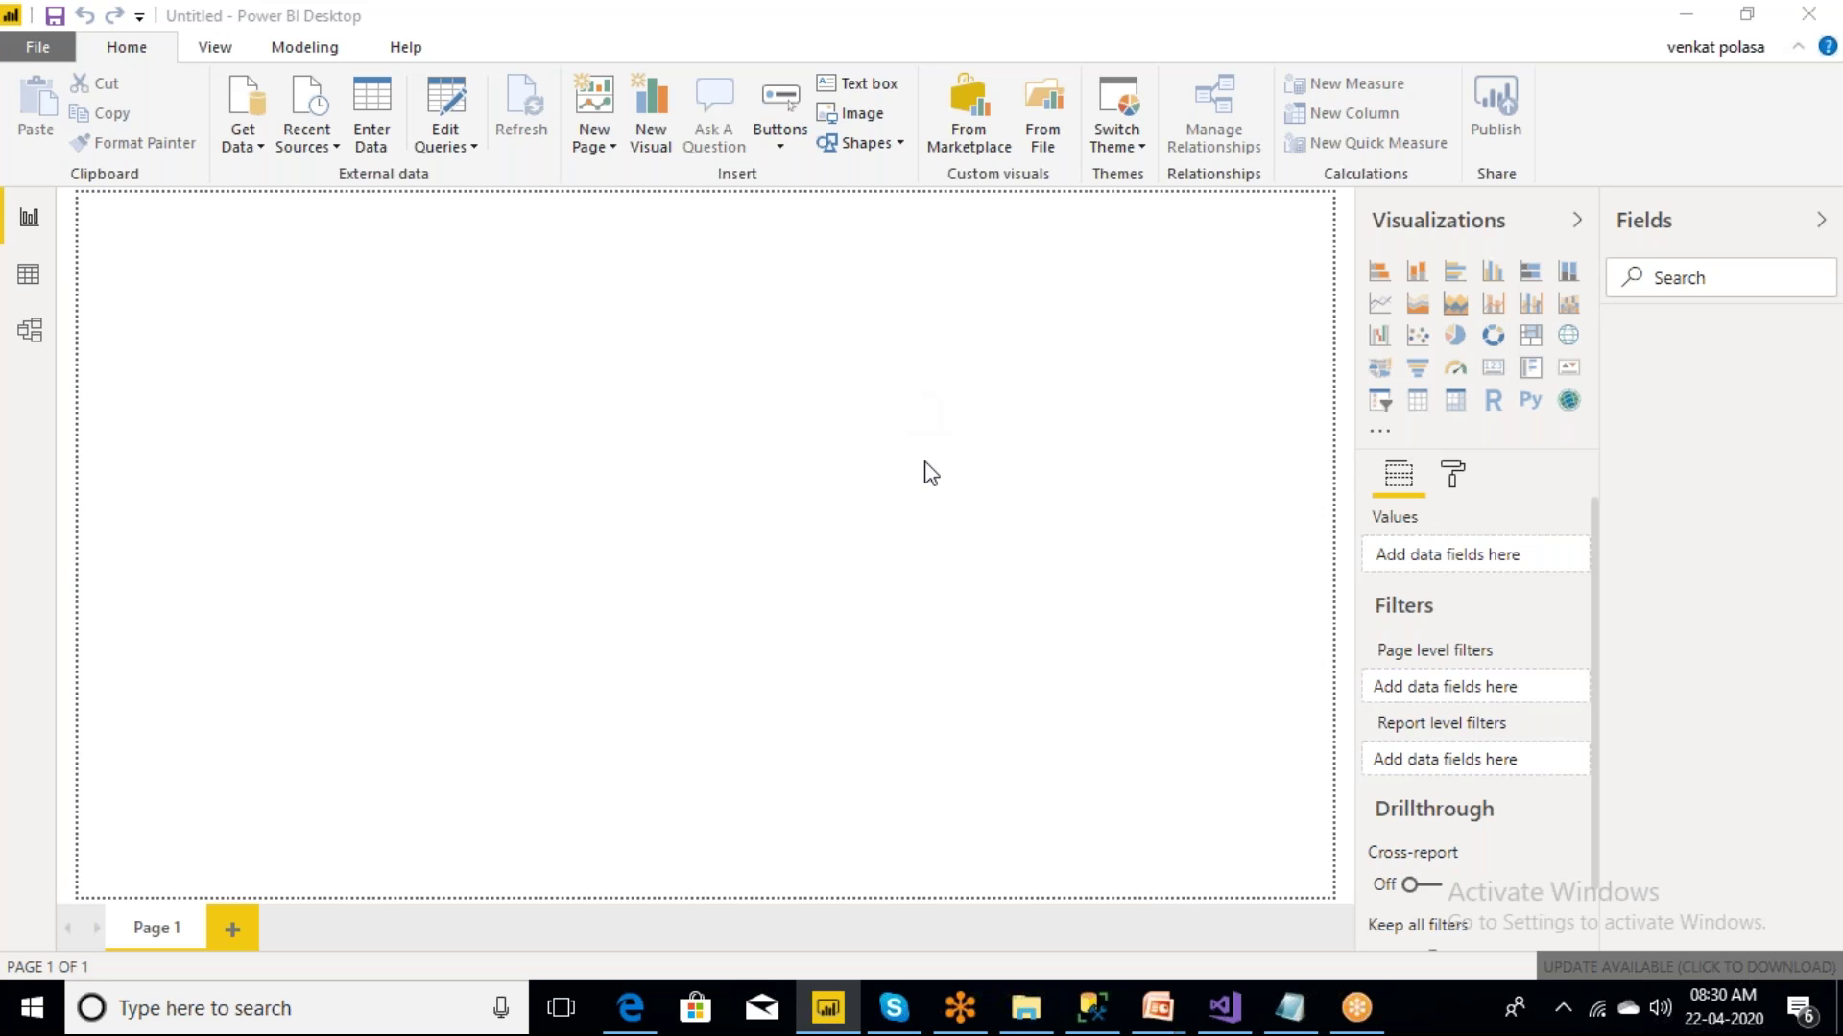
click(266, 144)
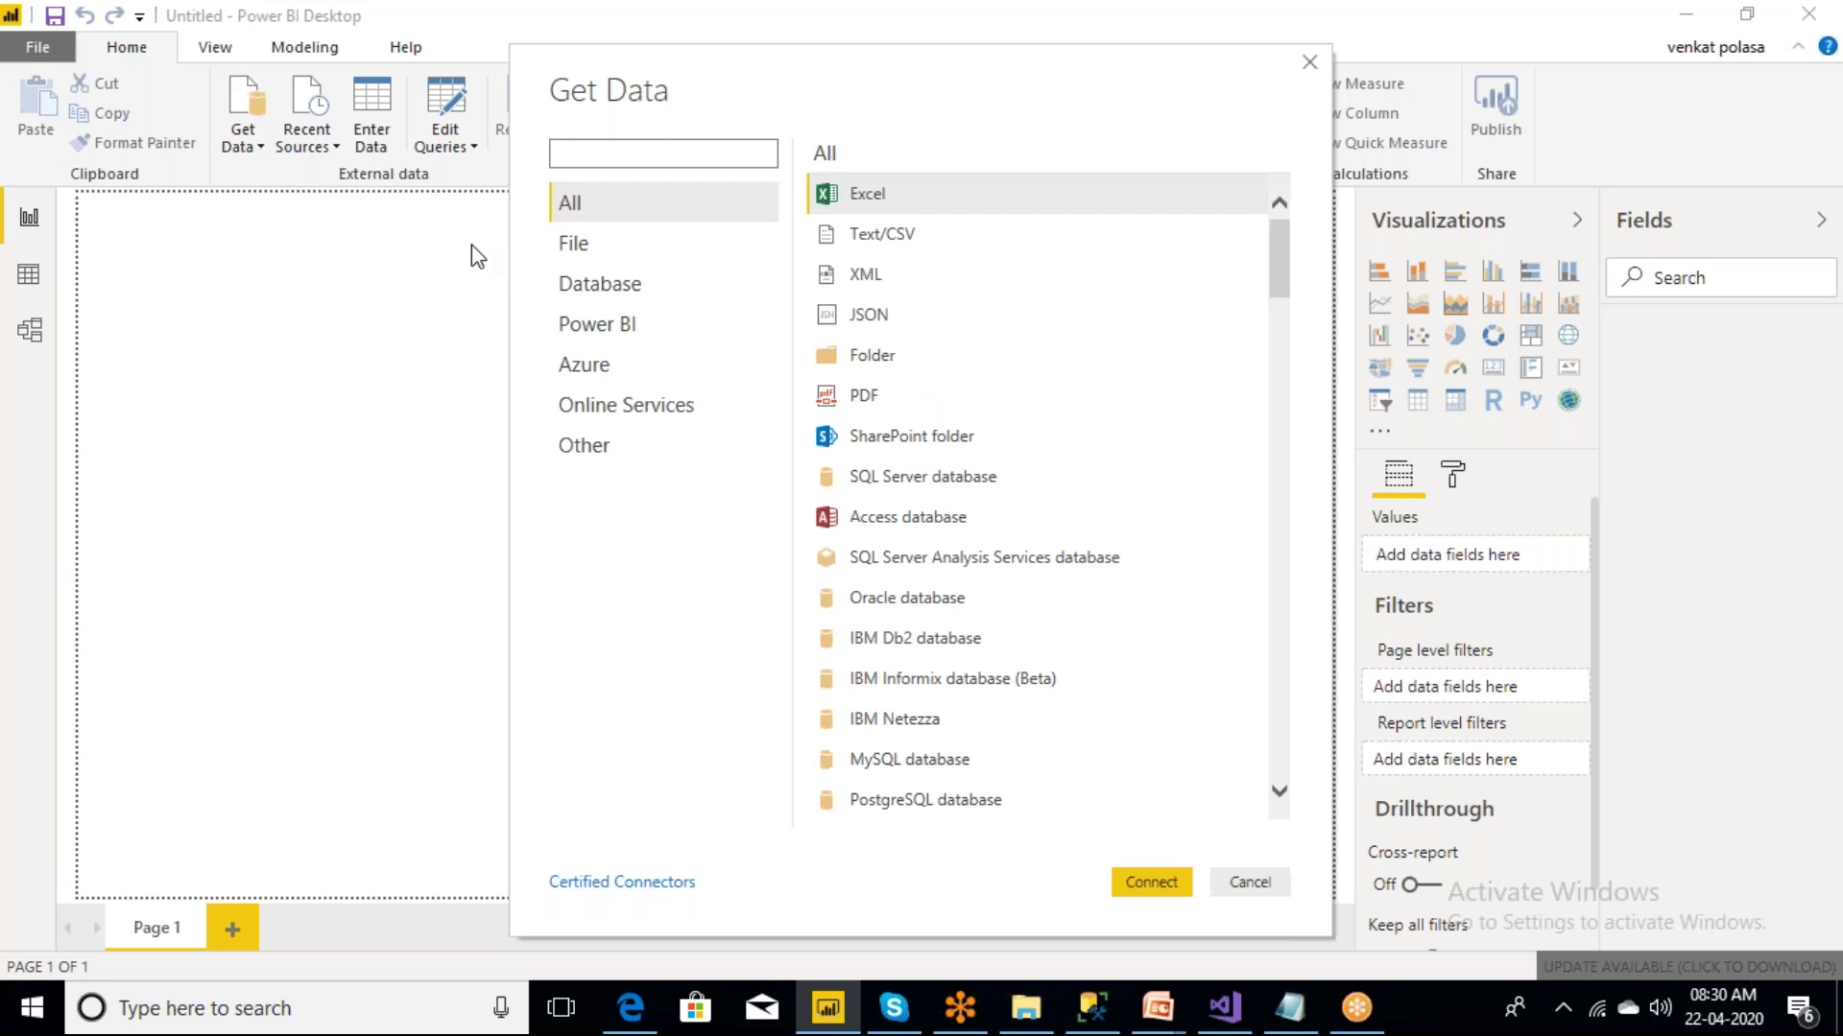
click(590, 251)
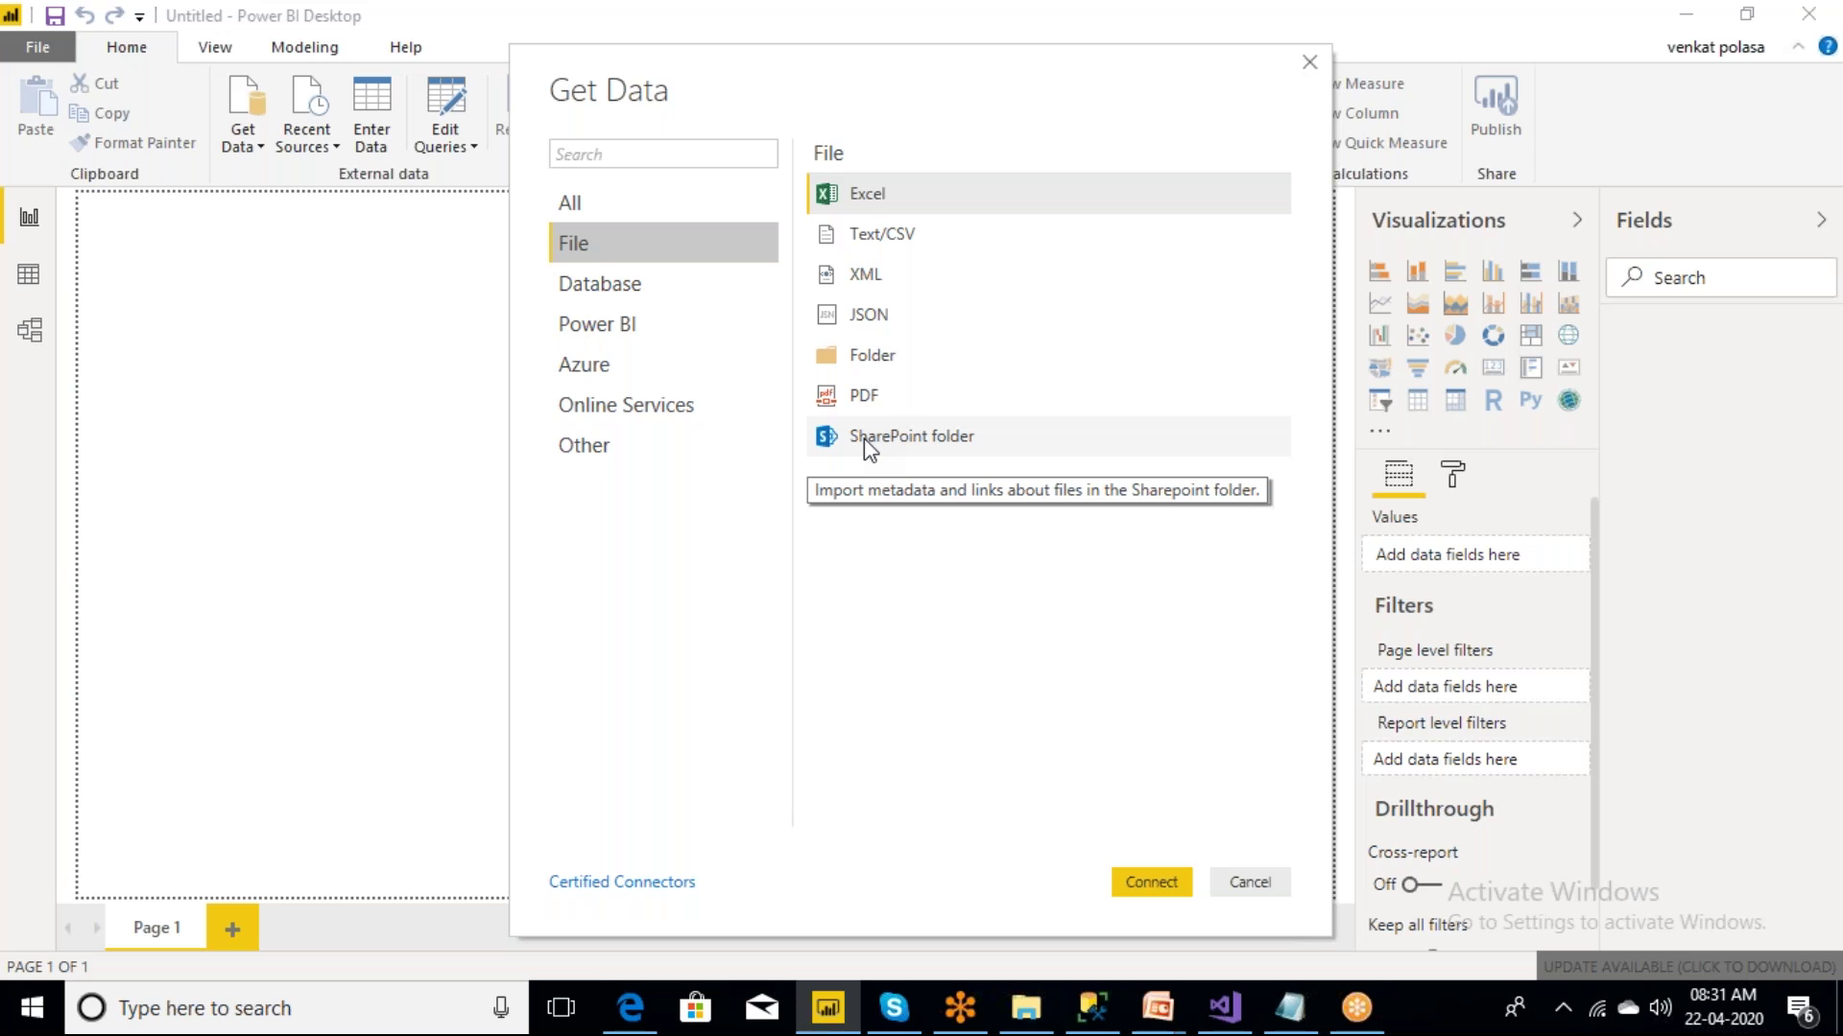
click(598, 287)
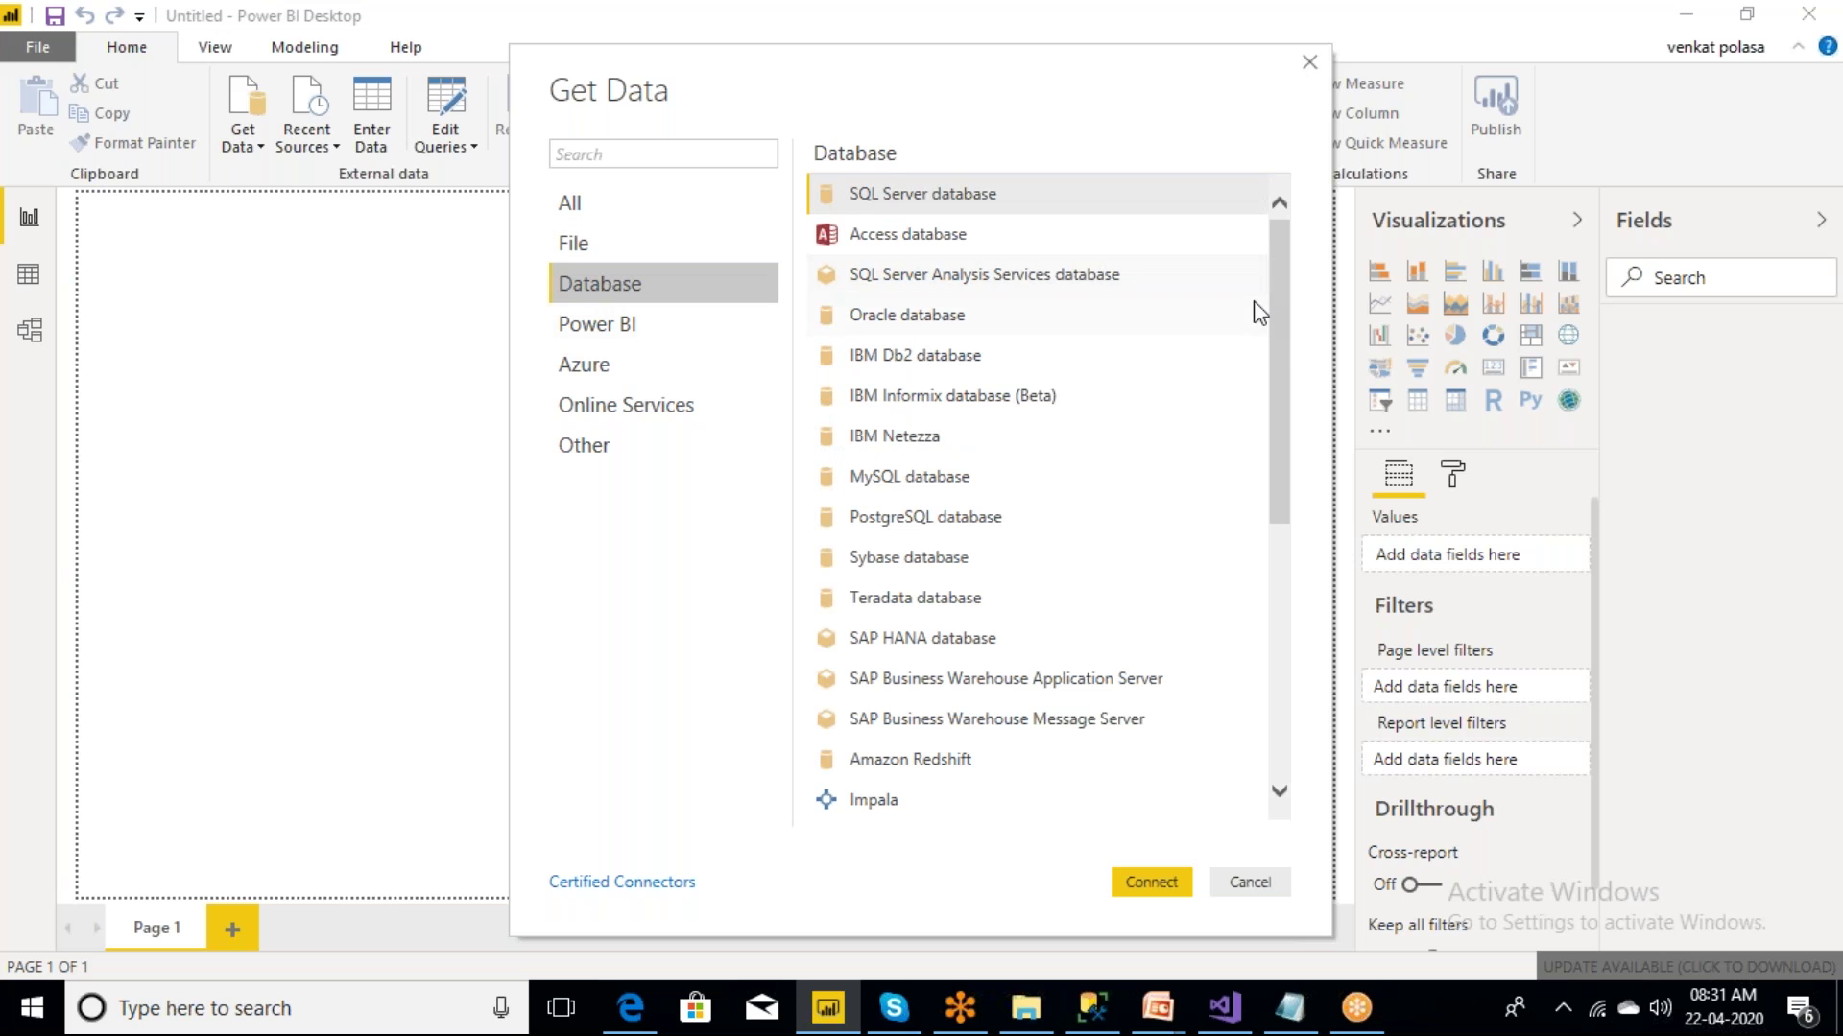
mouse_move(1286, 314)
mouse_down()
mouse_move(1311, 372)
mouse_move(1304, 506)
mouse_move(1302, 320)
mouse_up()
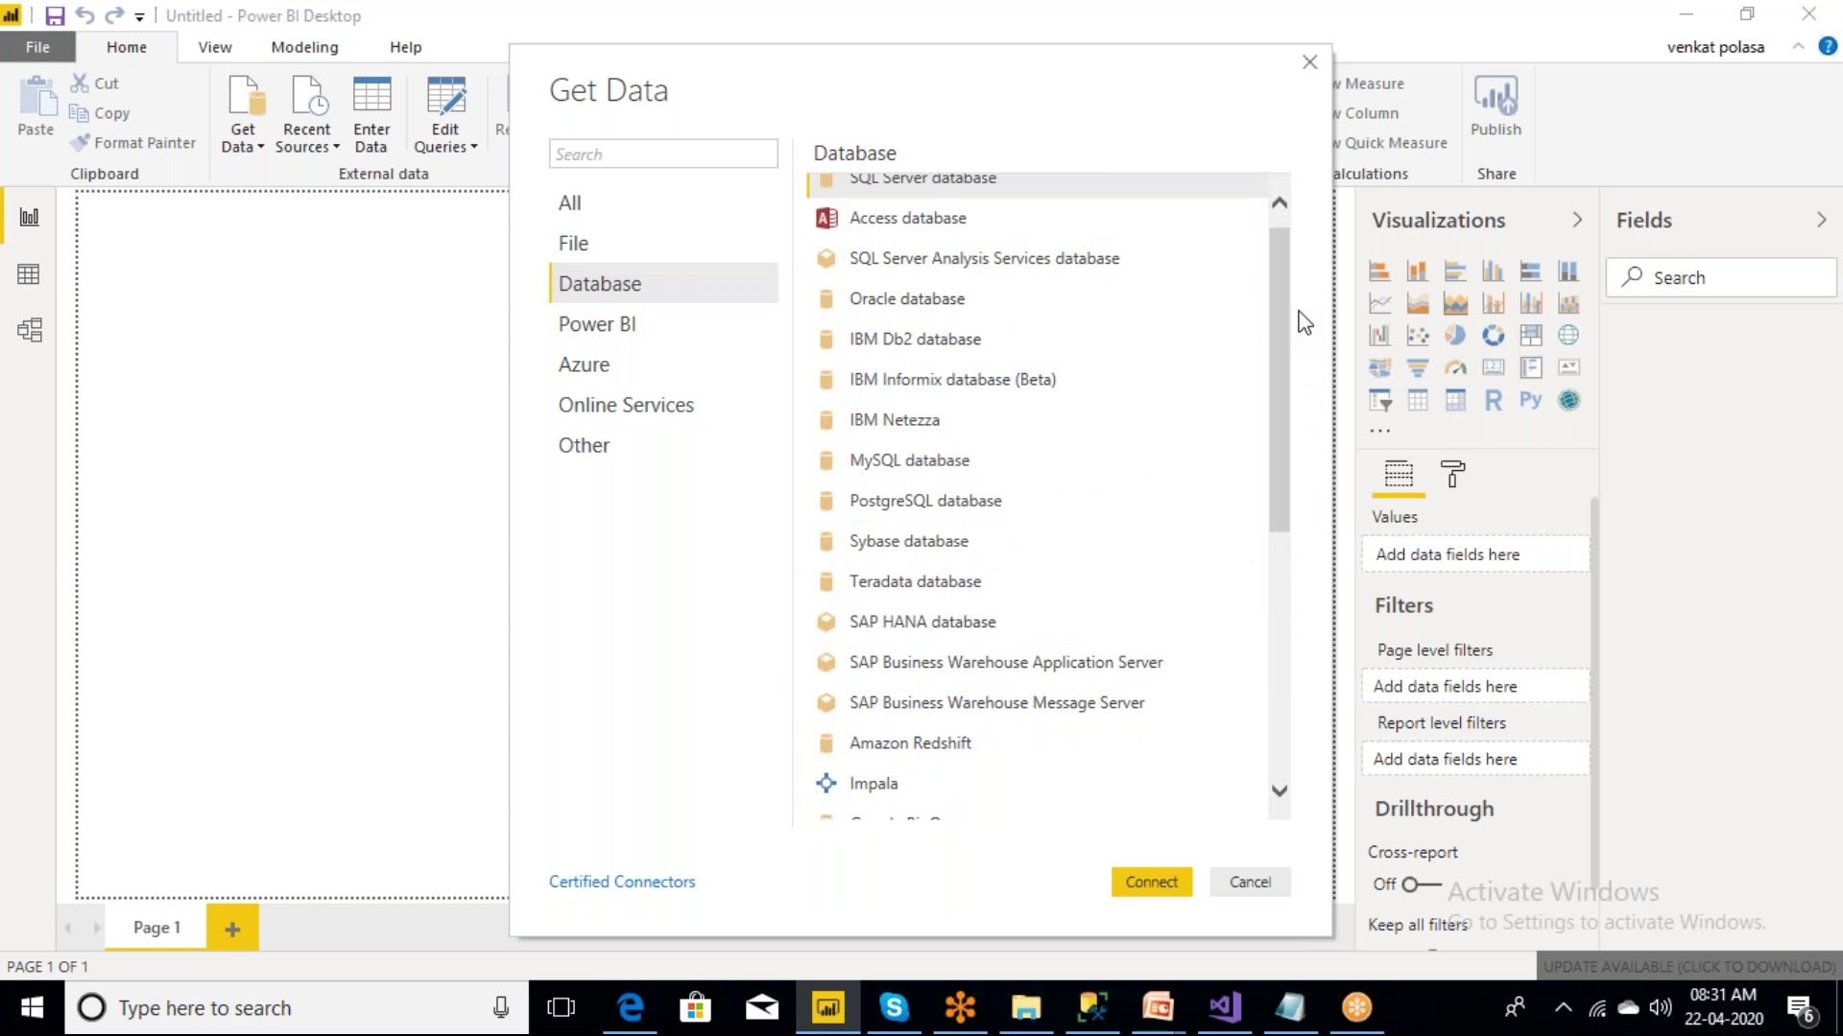
click(614, 335)
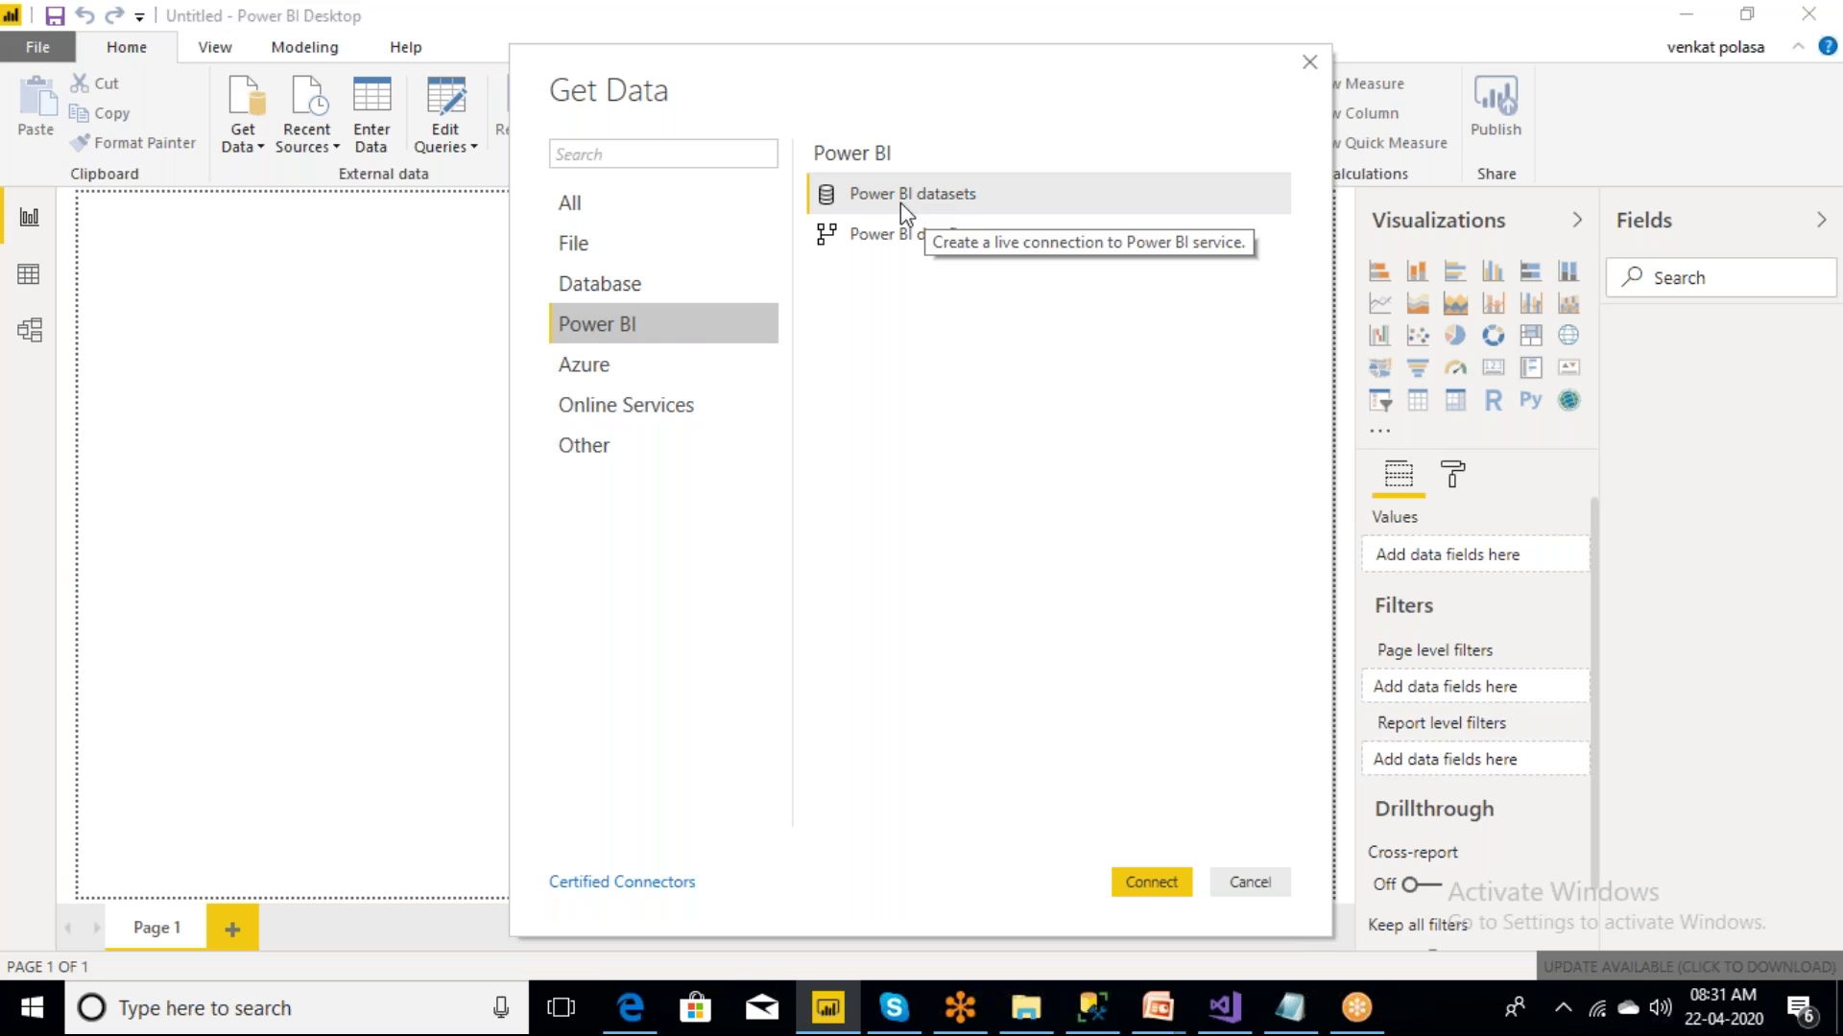
click(597, 370)
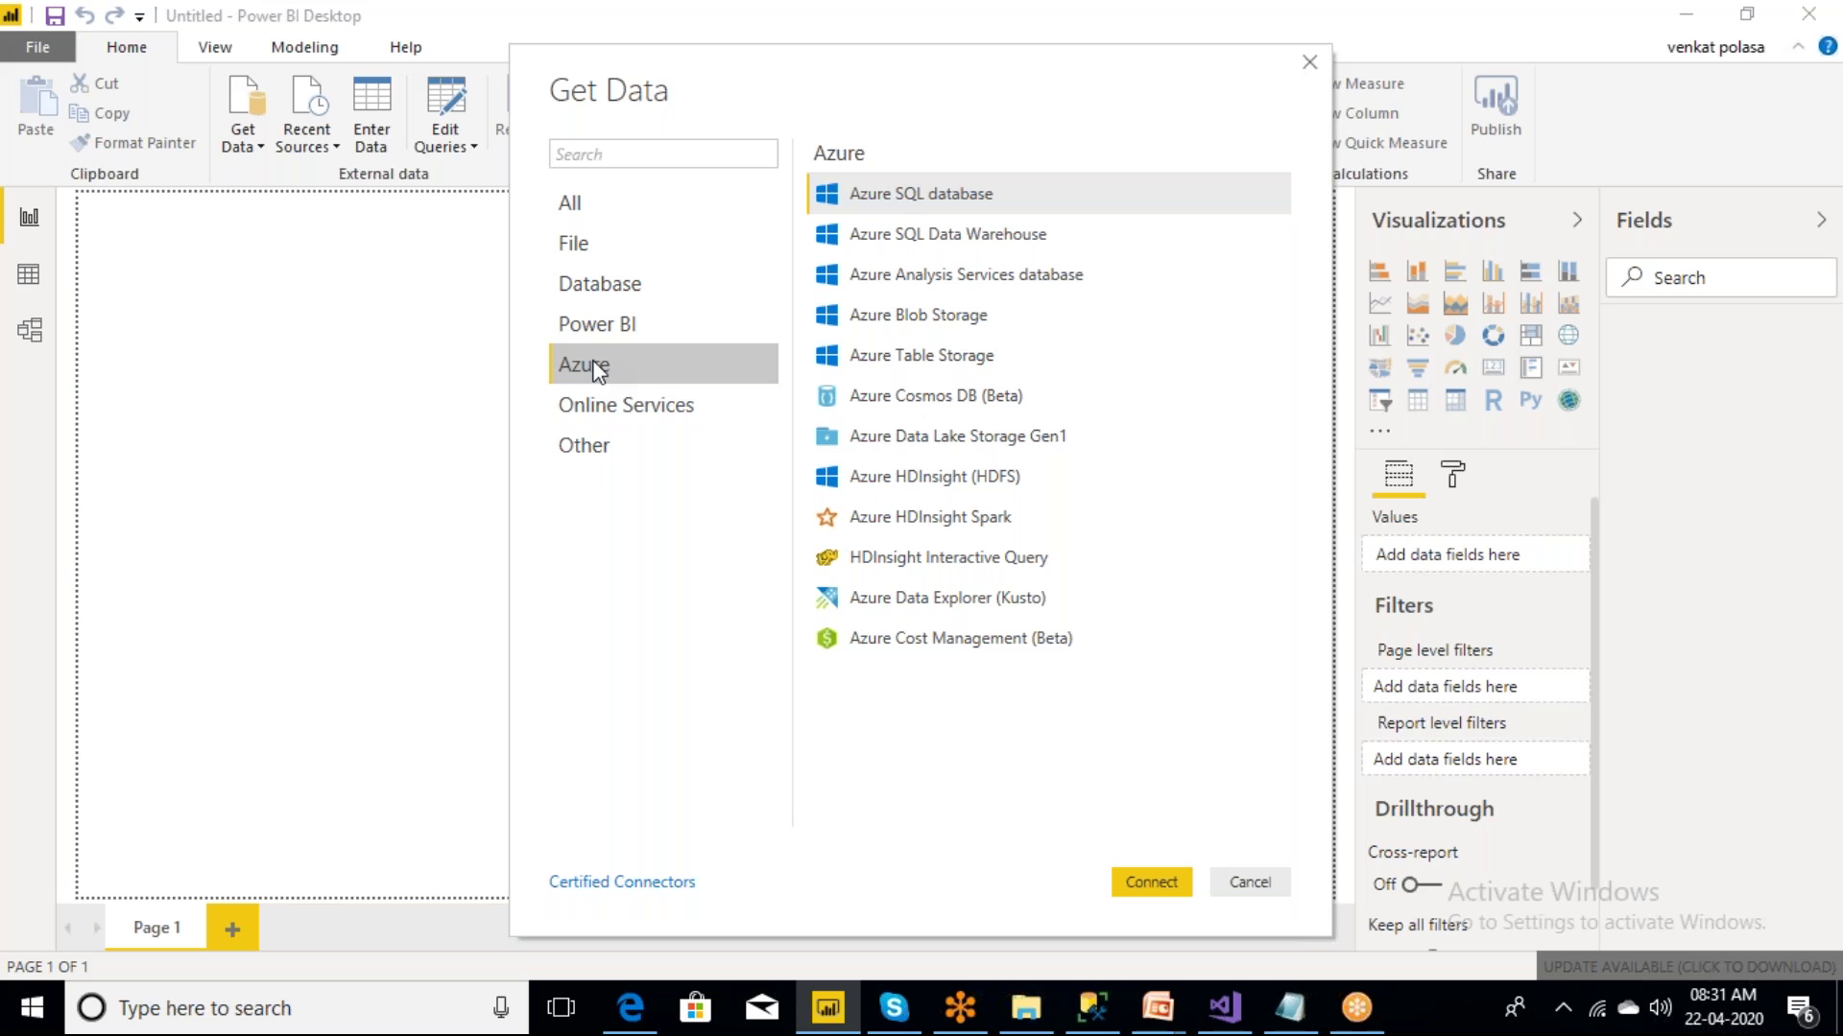
click(611, 411)
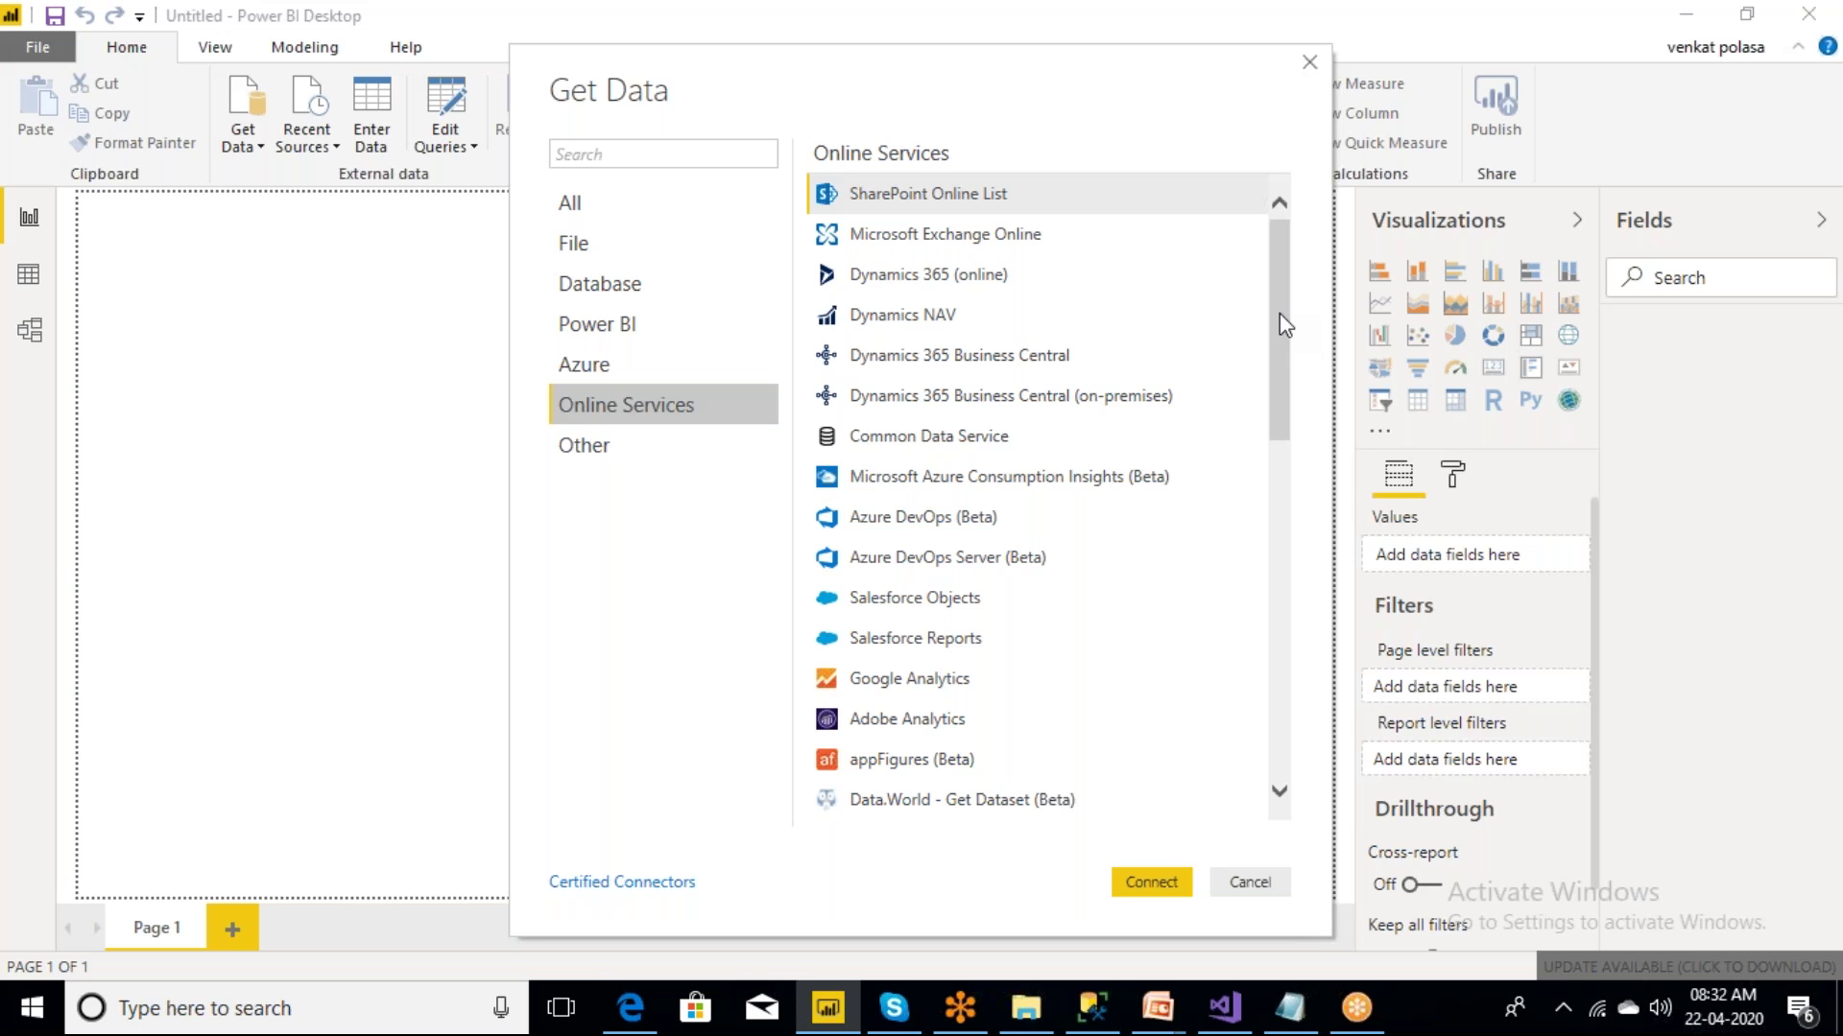
click(614, 451)
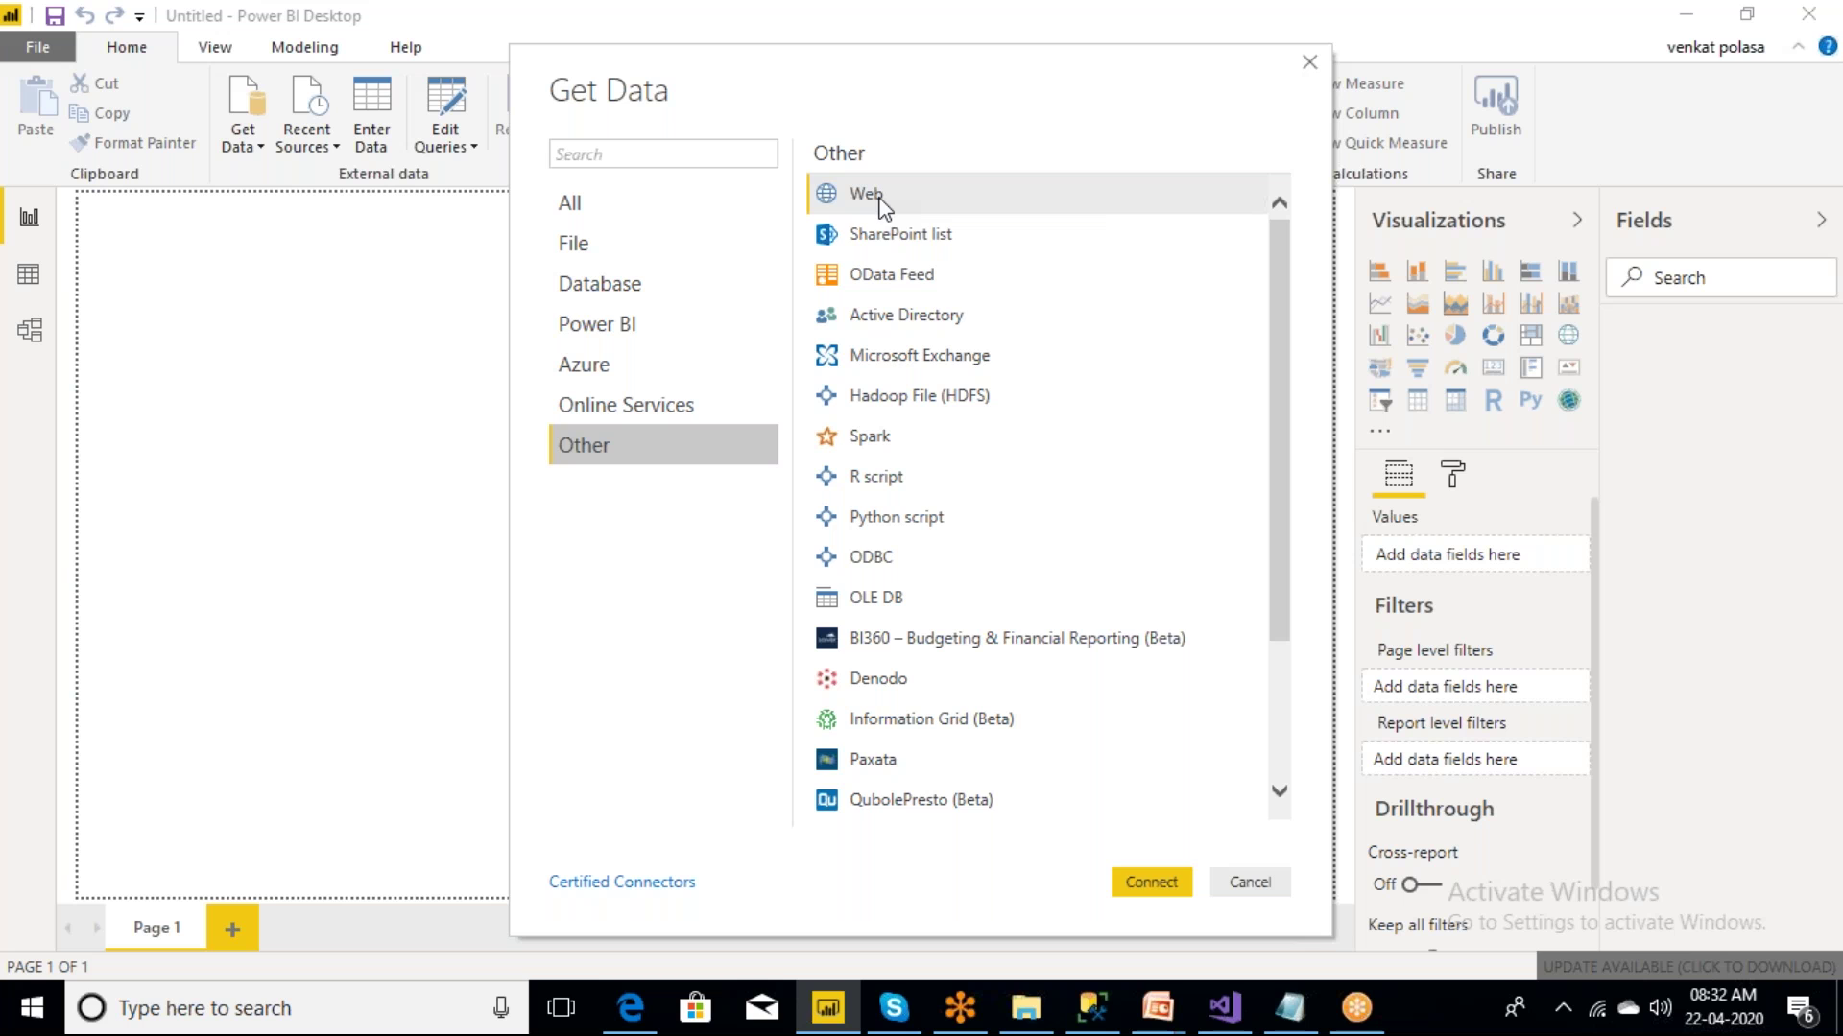
- Go through the connector categories once more, from File to Other, to compare the available source types
click(585, 257)
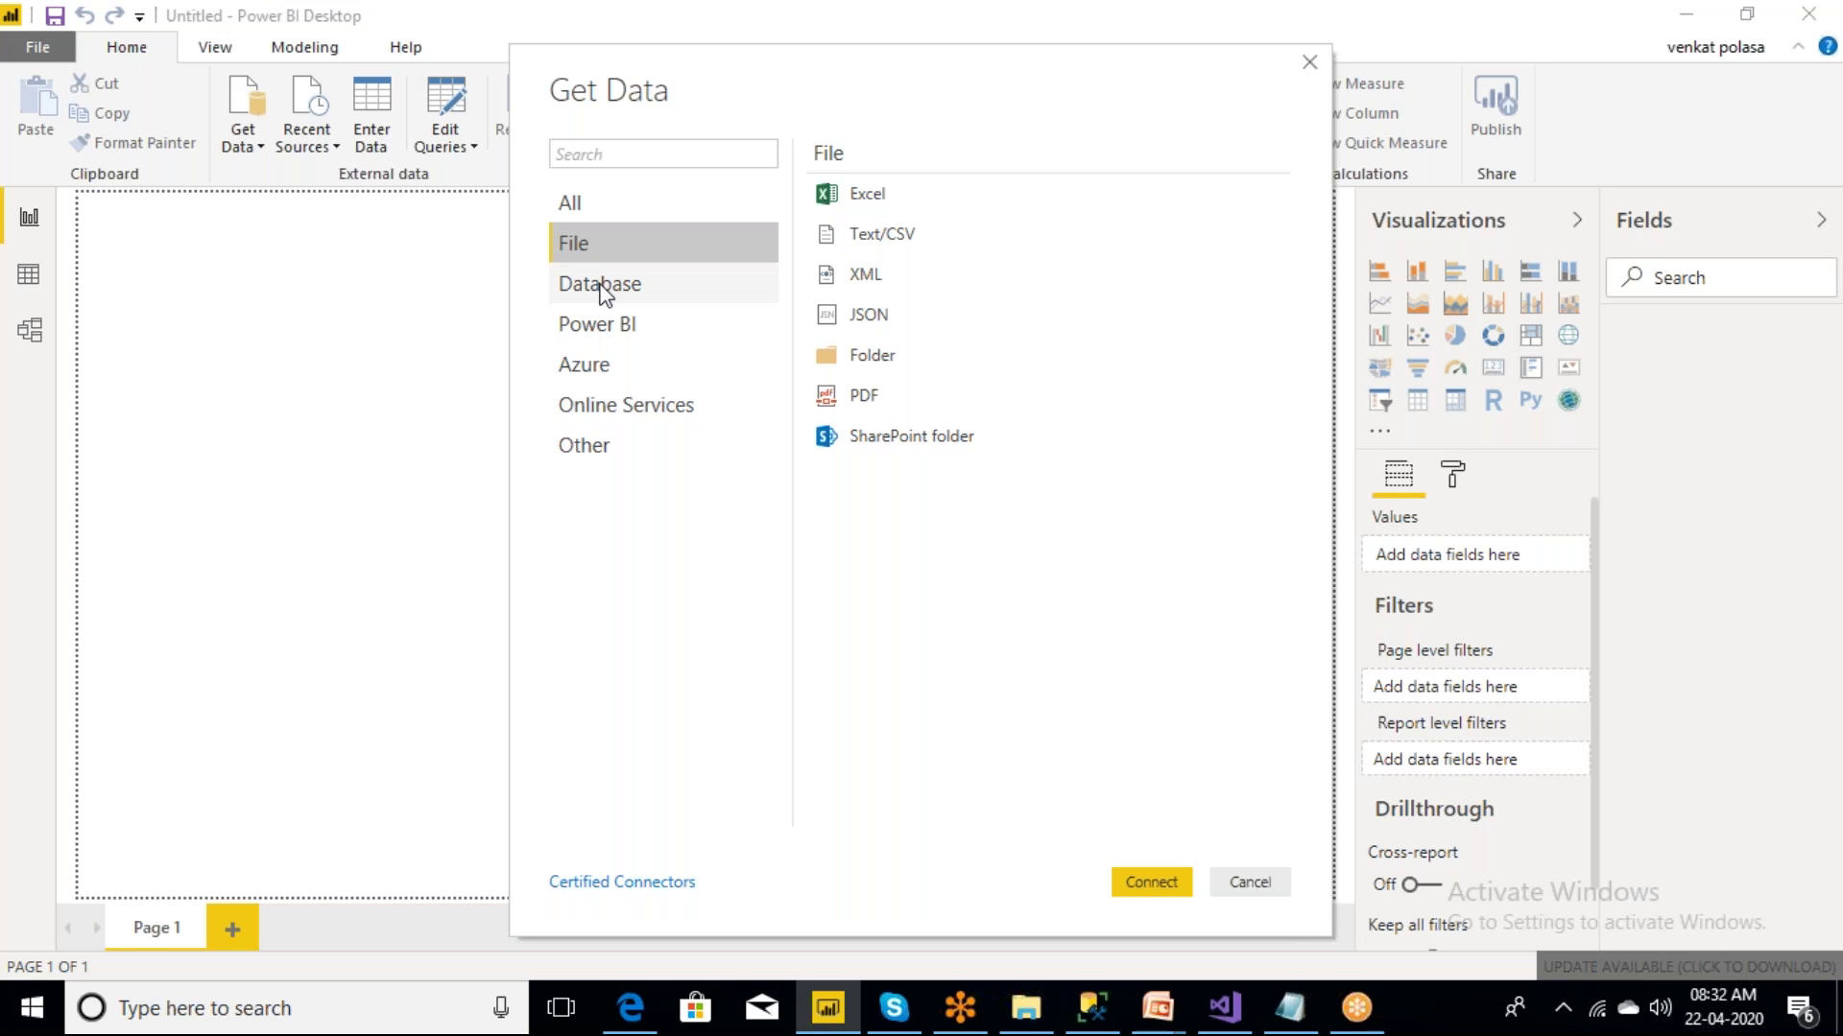
click(603, 287)
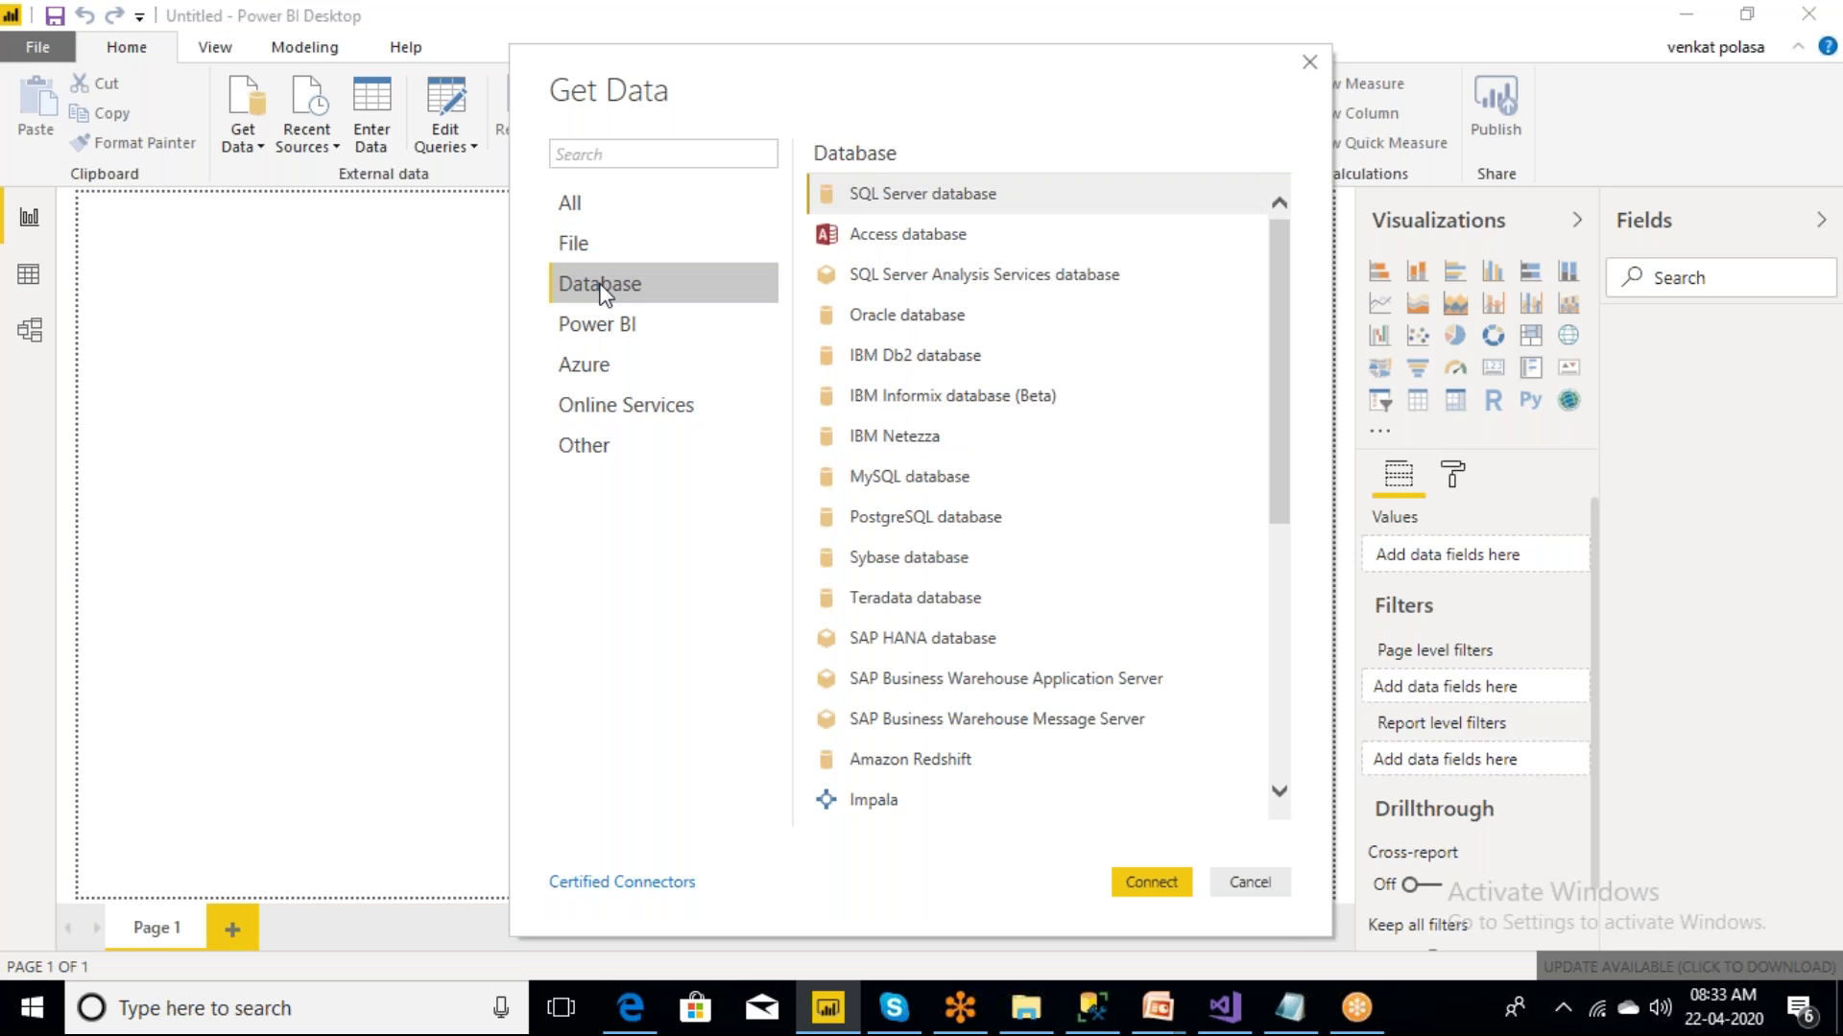
click(619, 326)
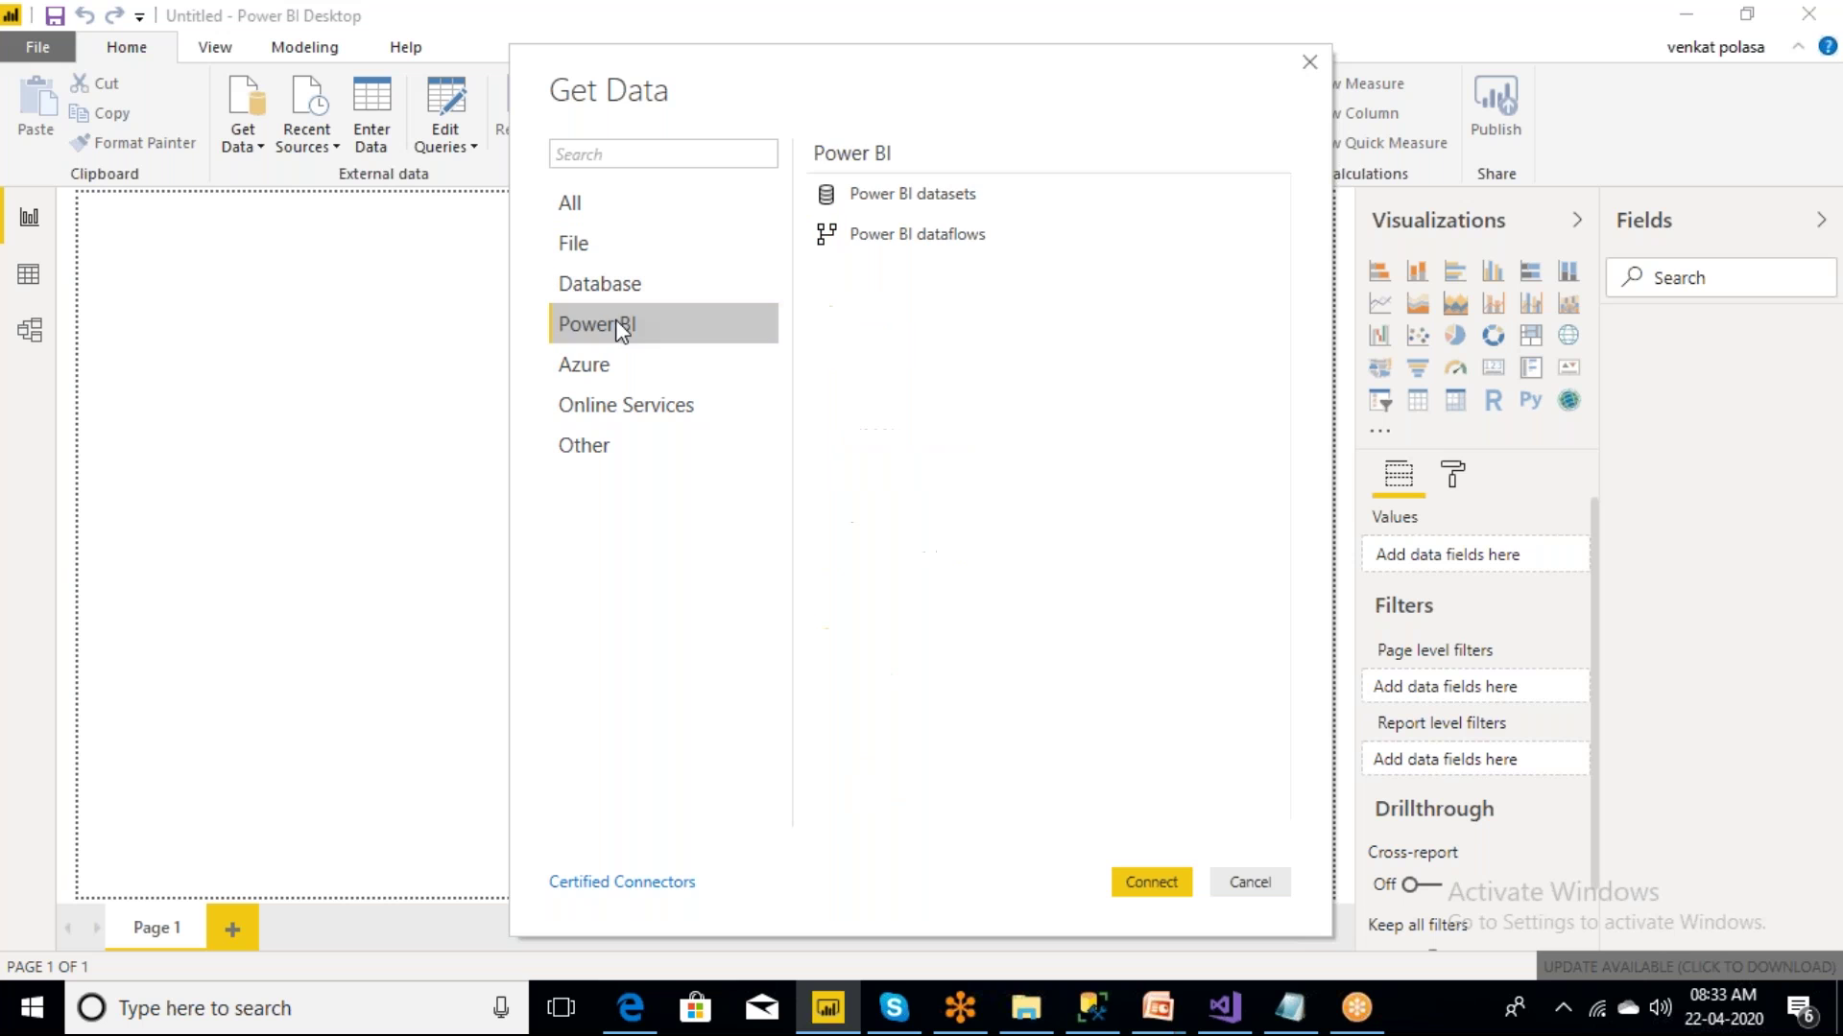
click(619, 369)
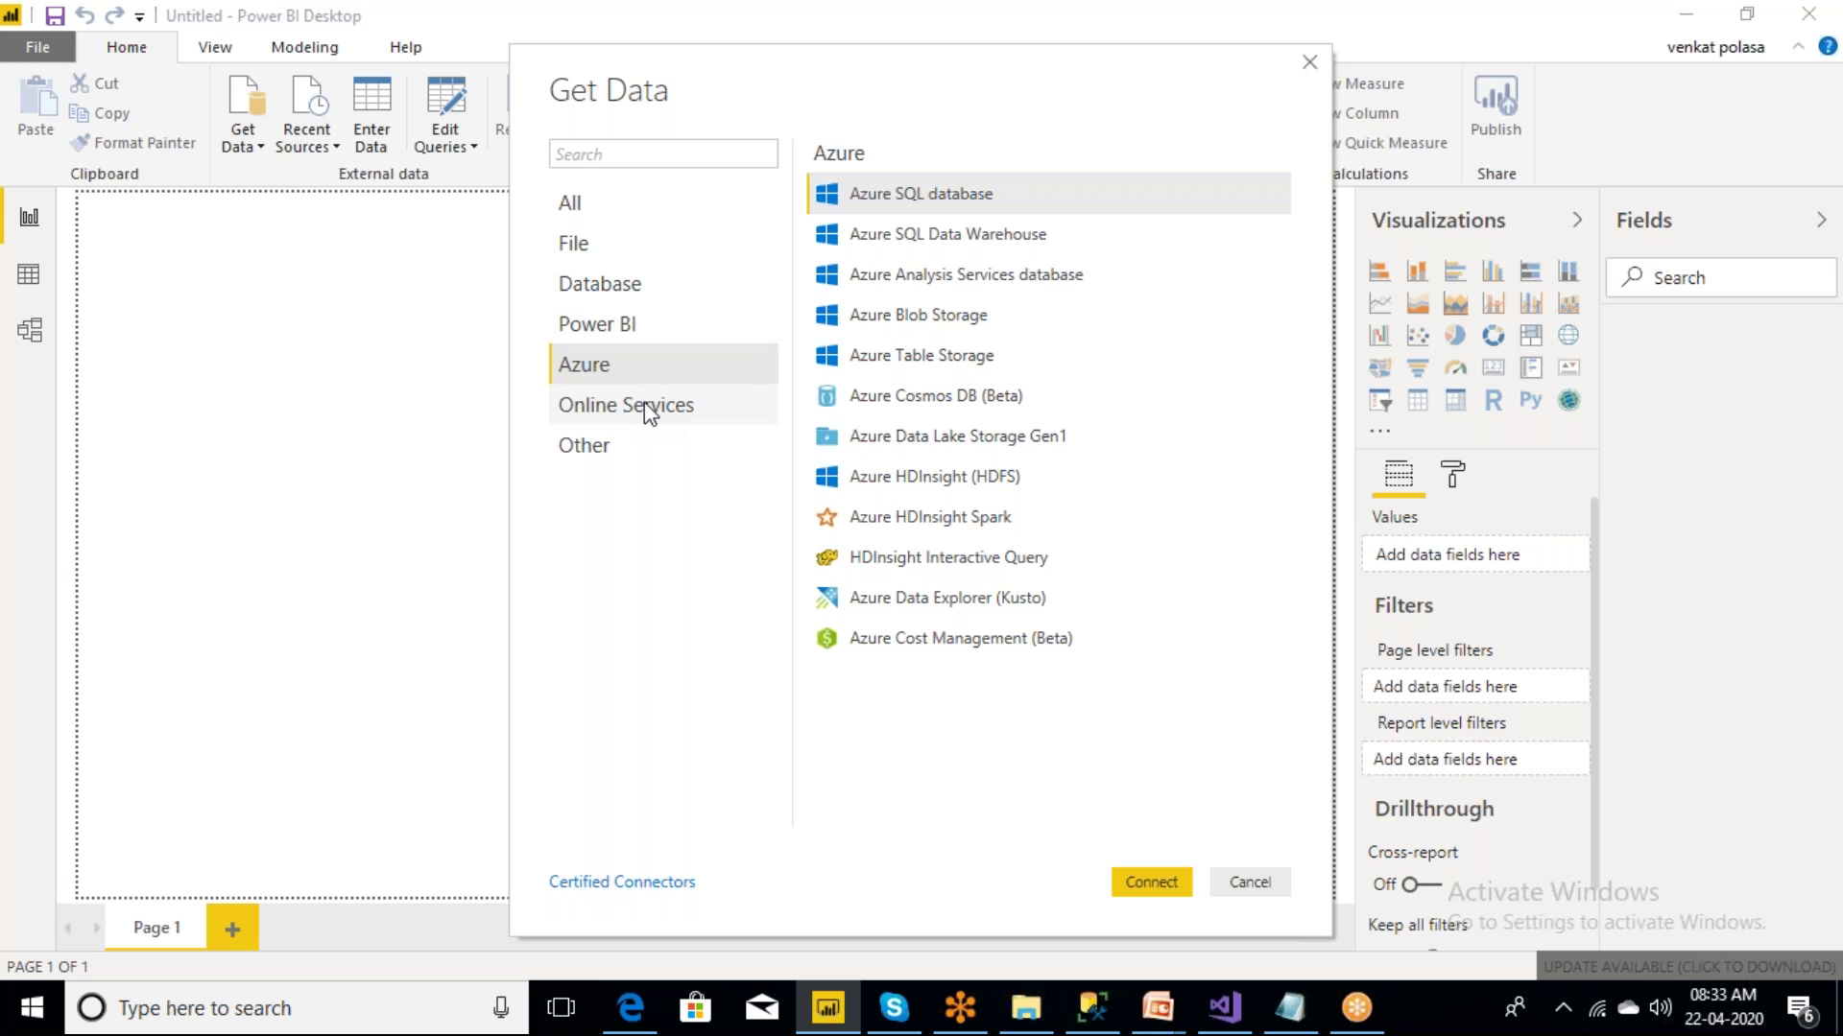
click(643, 401)
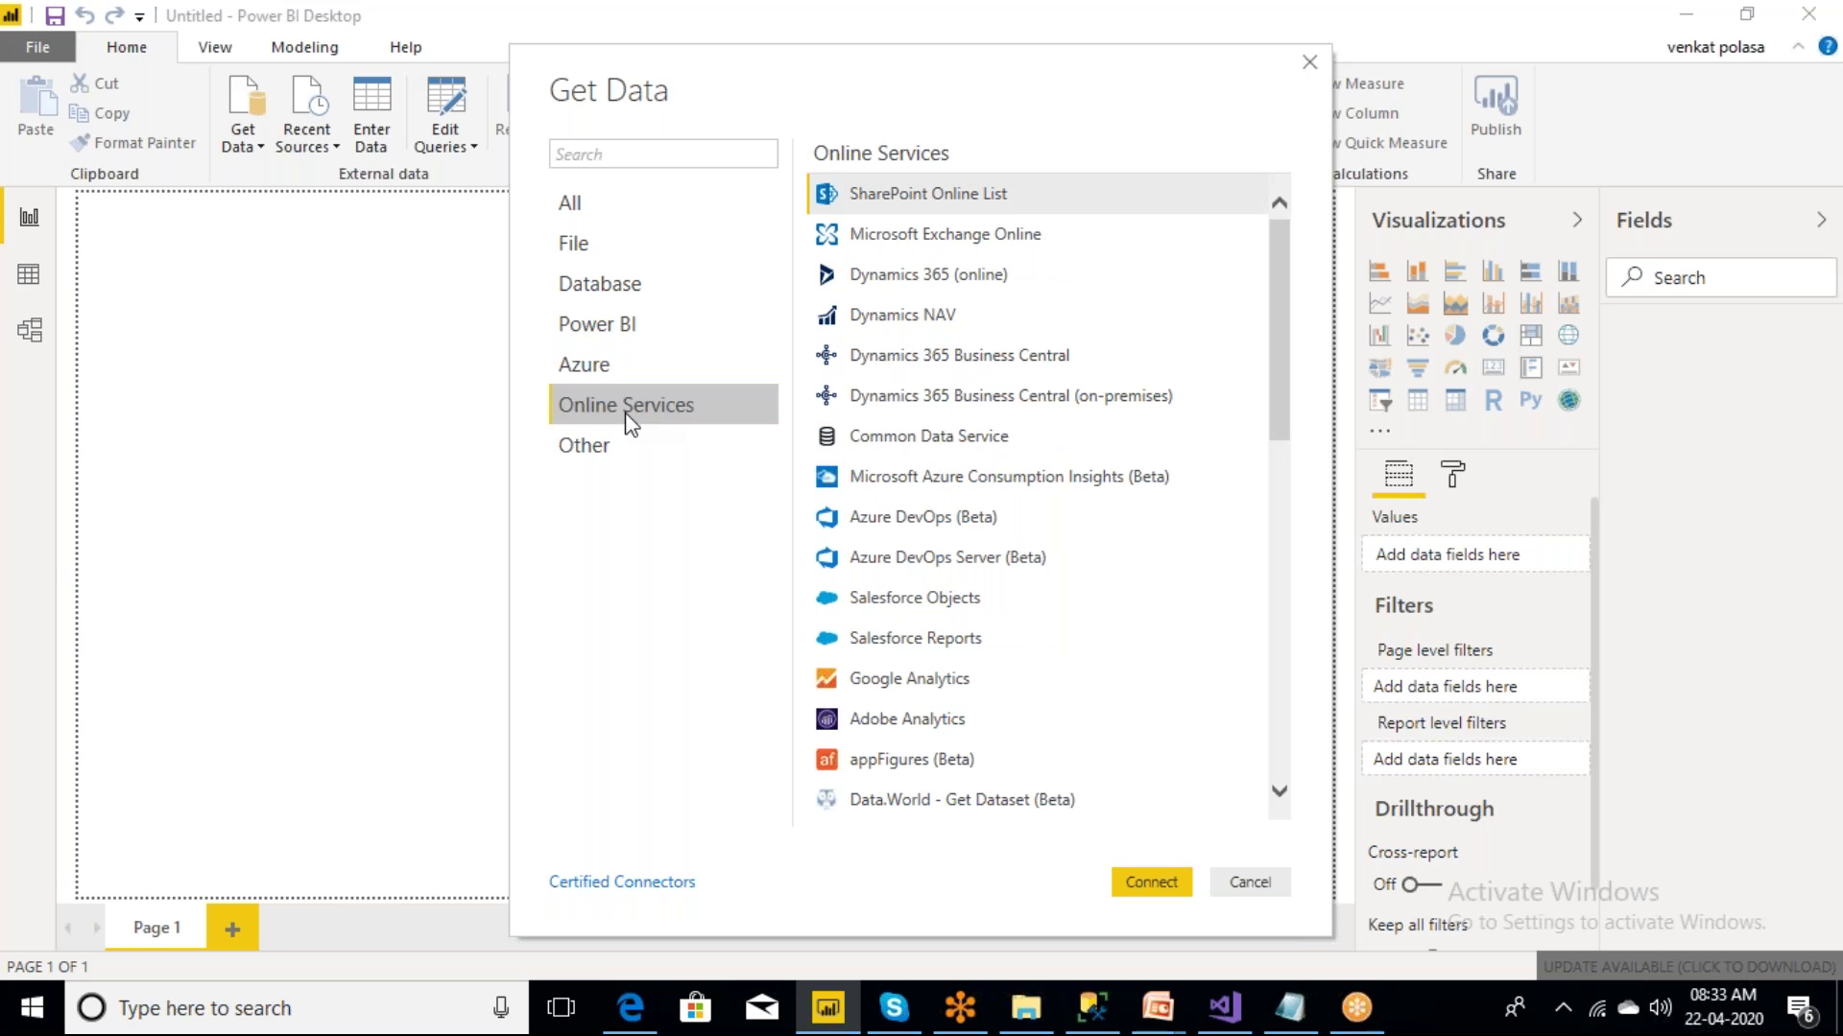
click(588, 451)
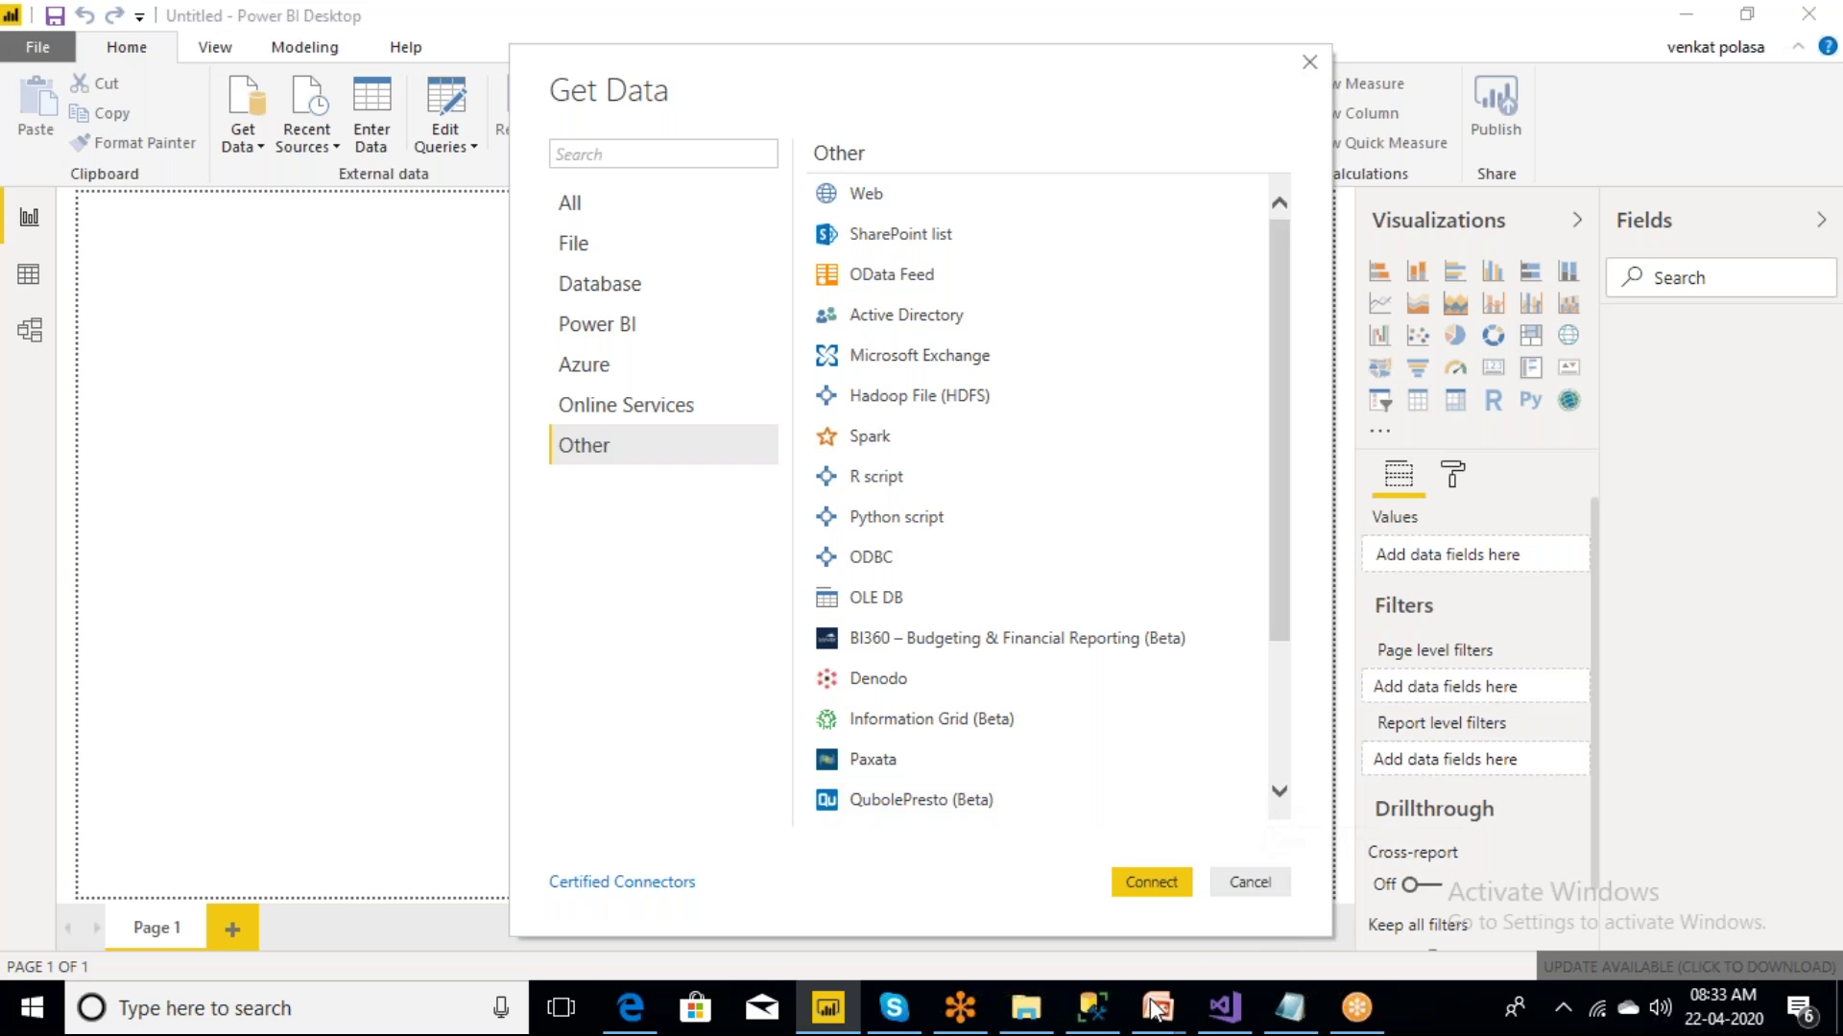
- Switch to the powerbiDemo1_imp presentation in PowerPoint to view the Query Editor slide, and return to Power BI Desktop
mouse_move(1157, 1007)
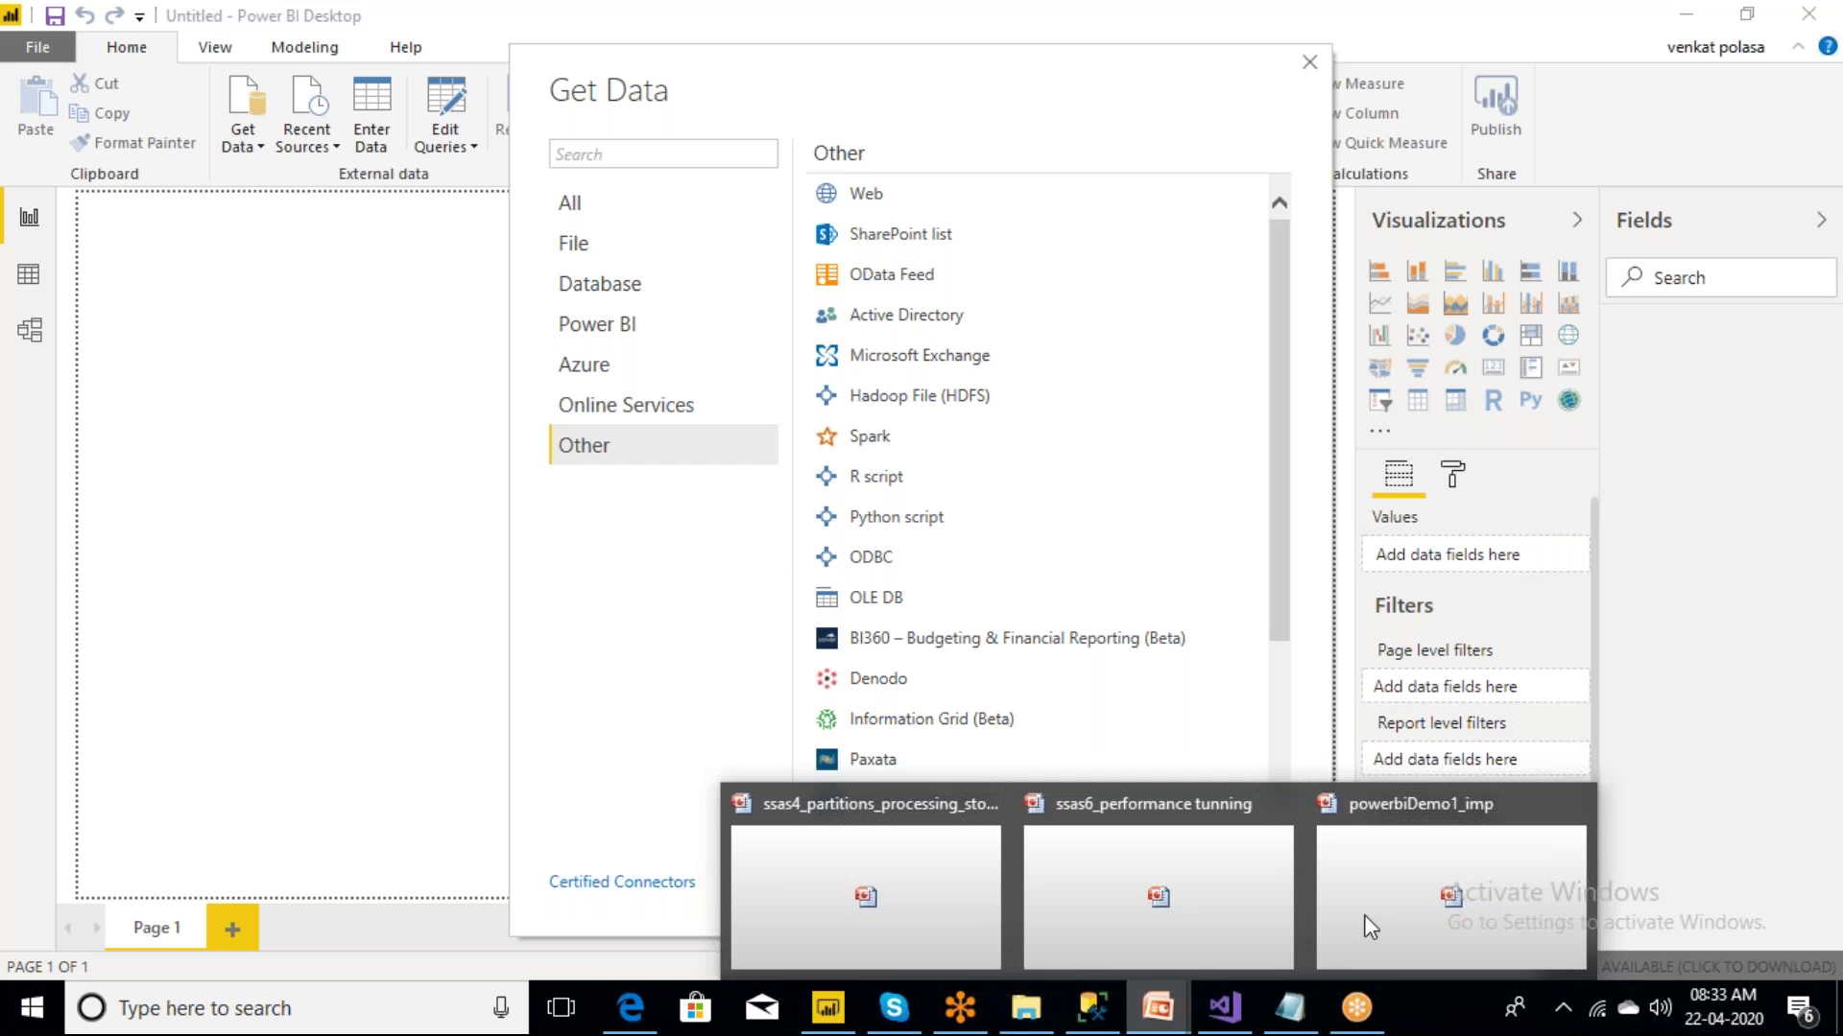
click(1439, 902)
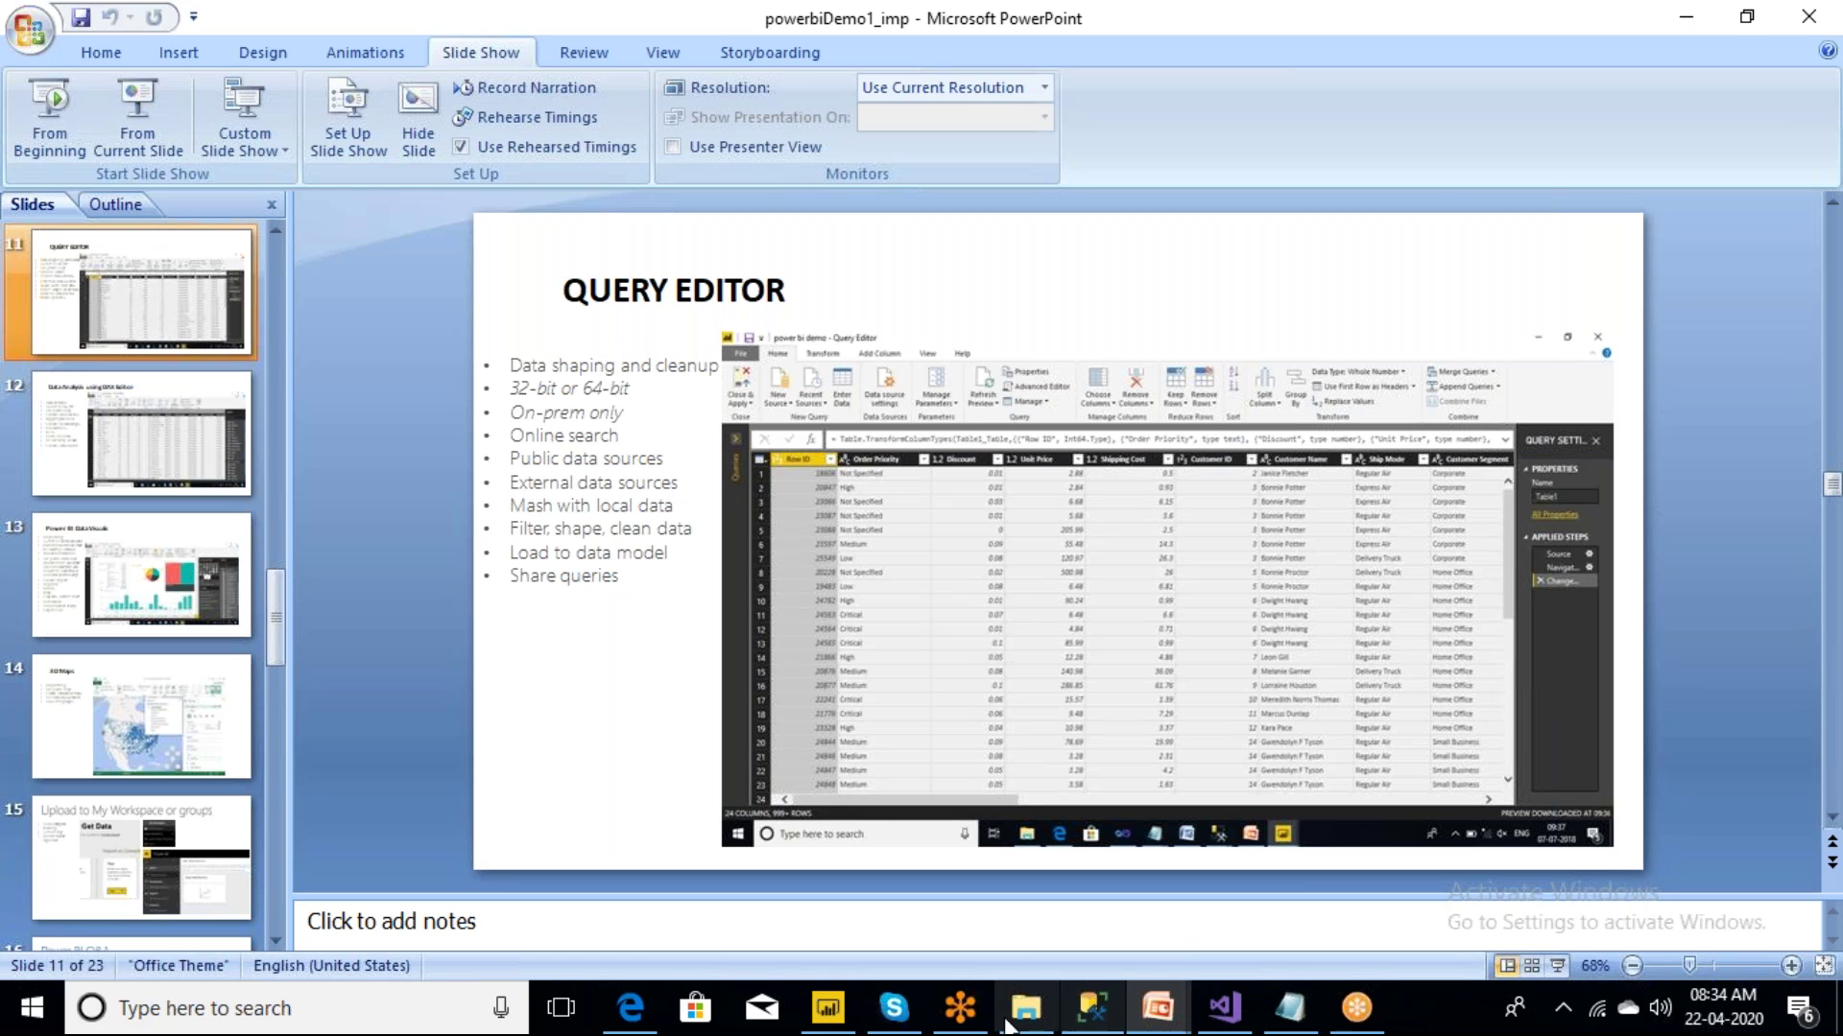
click(827, 1007)
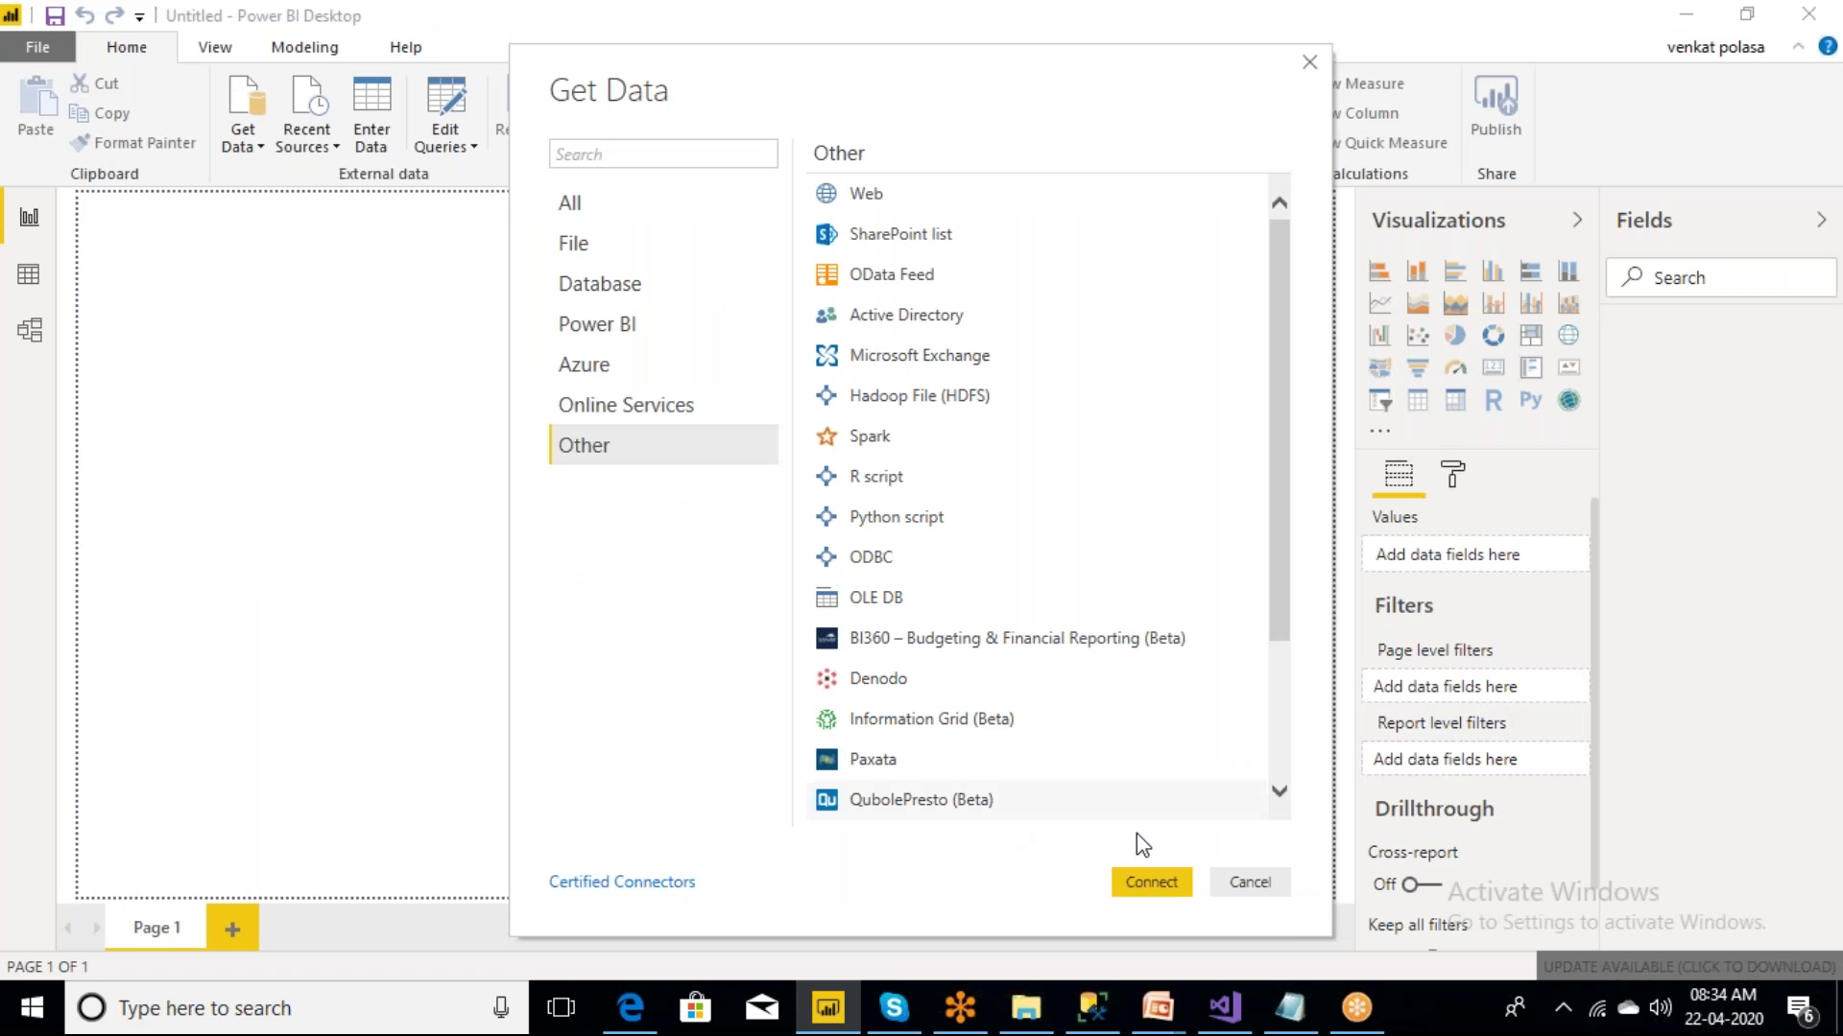
- Start a connection to an Excel file from the File connector category, bringing up the file selection dialog
click(585, 246)
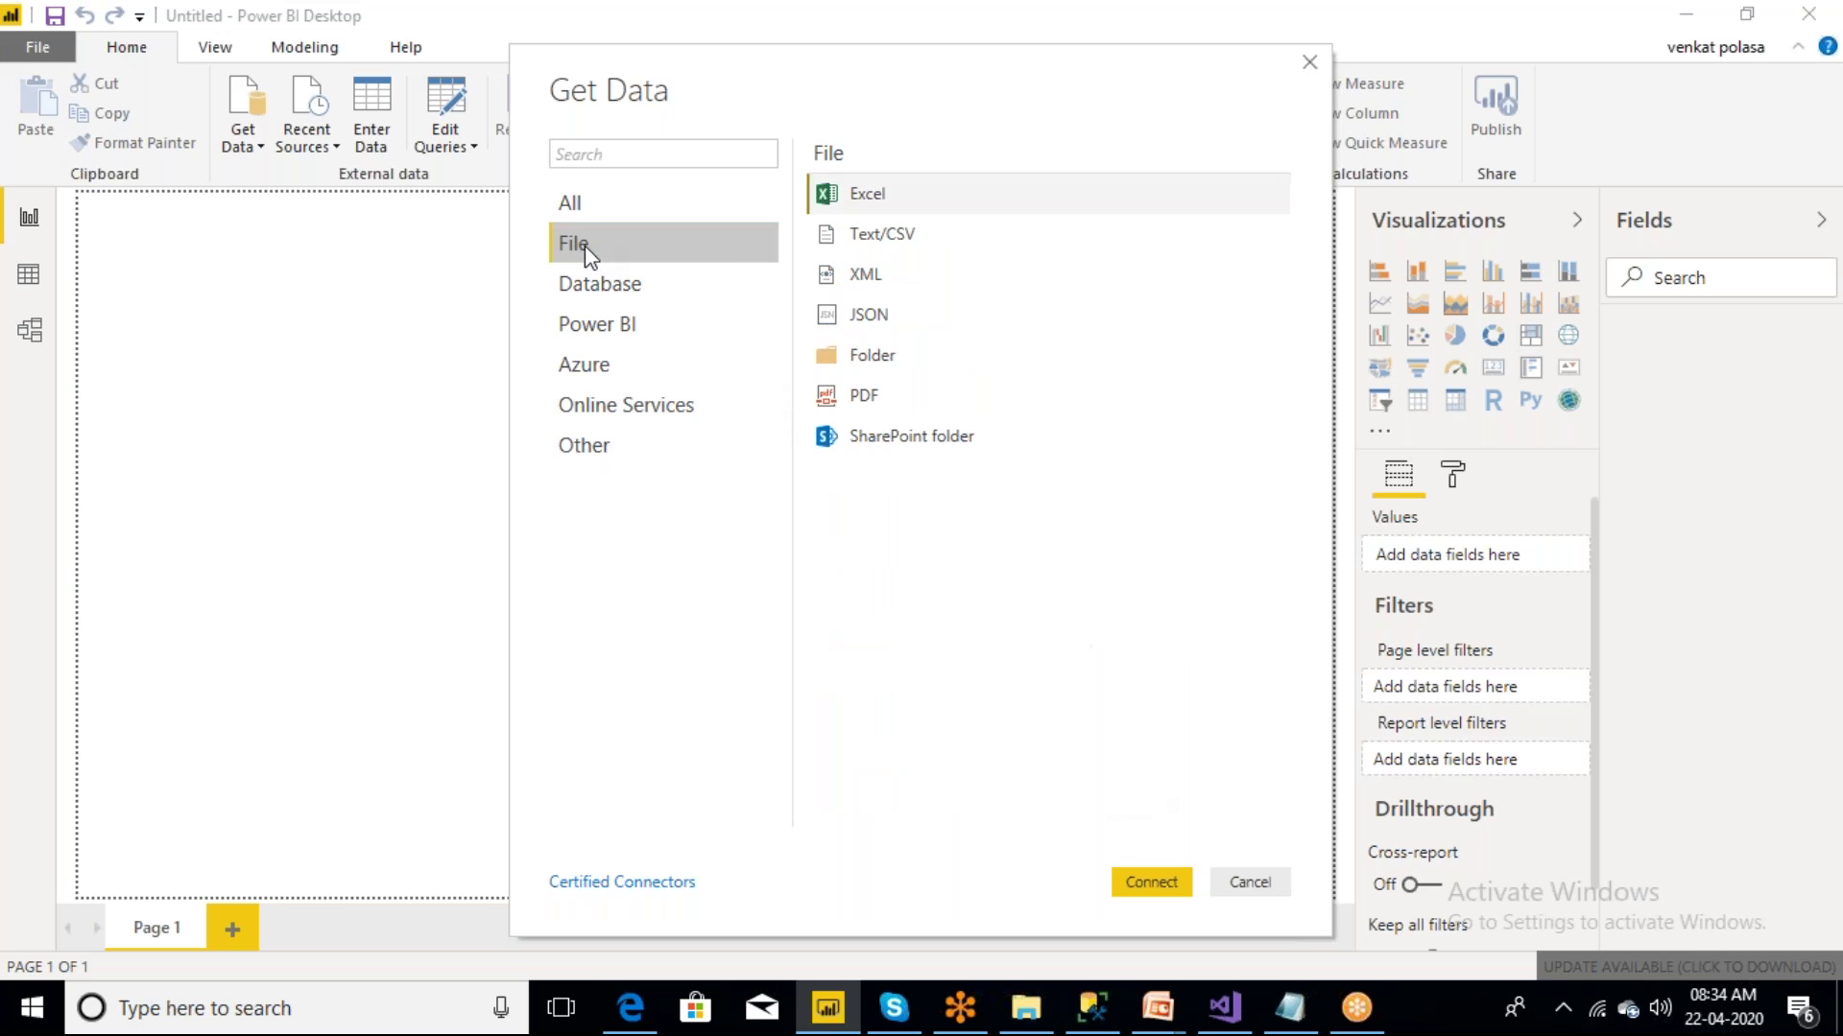
click(900, 190)
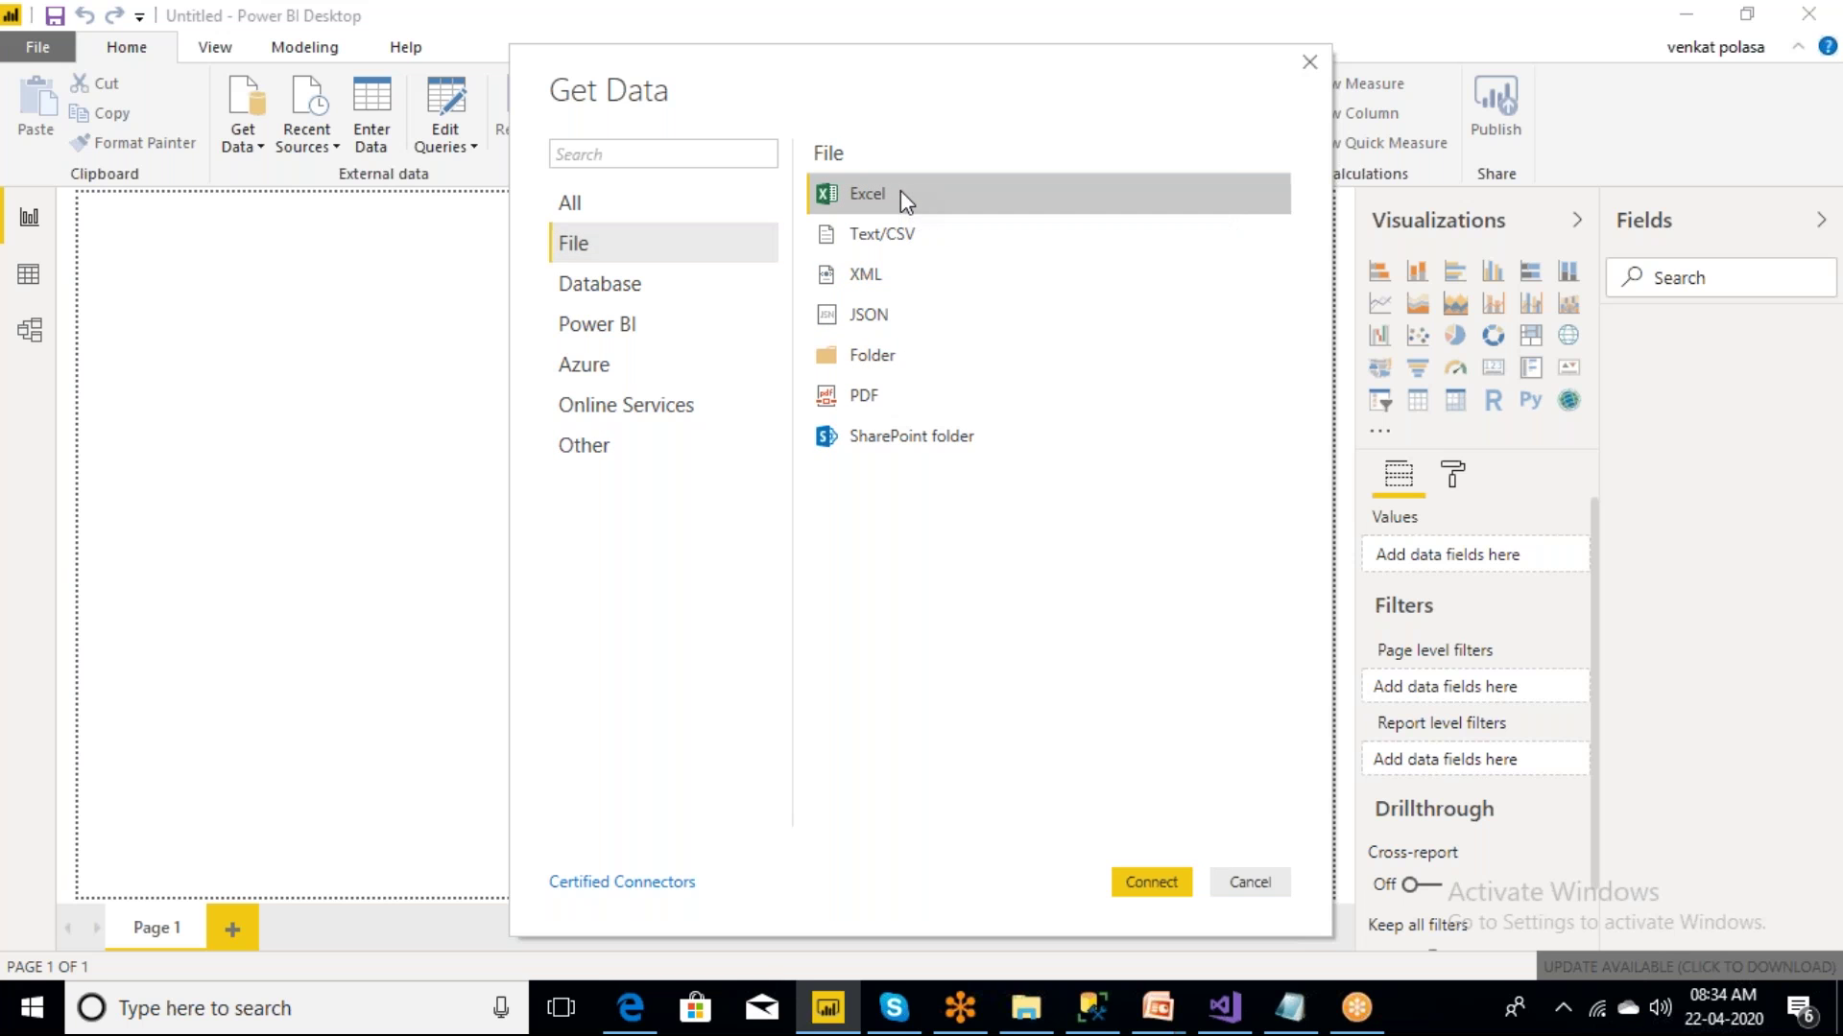
click(1161, 879)
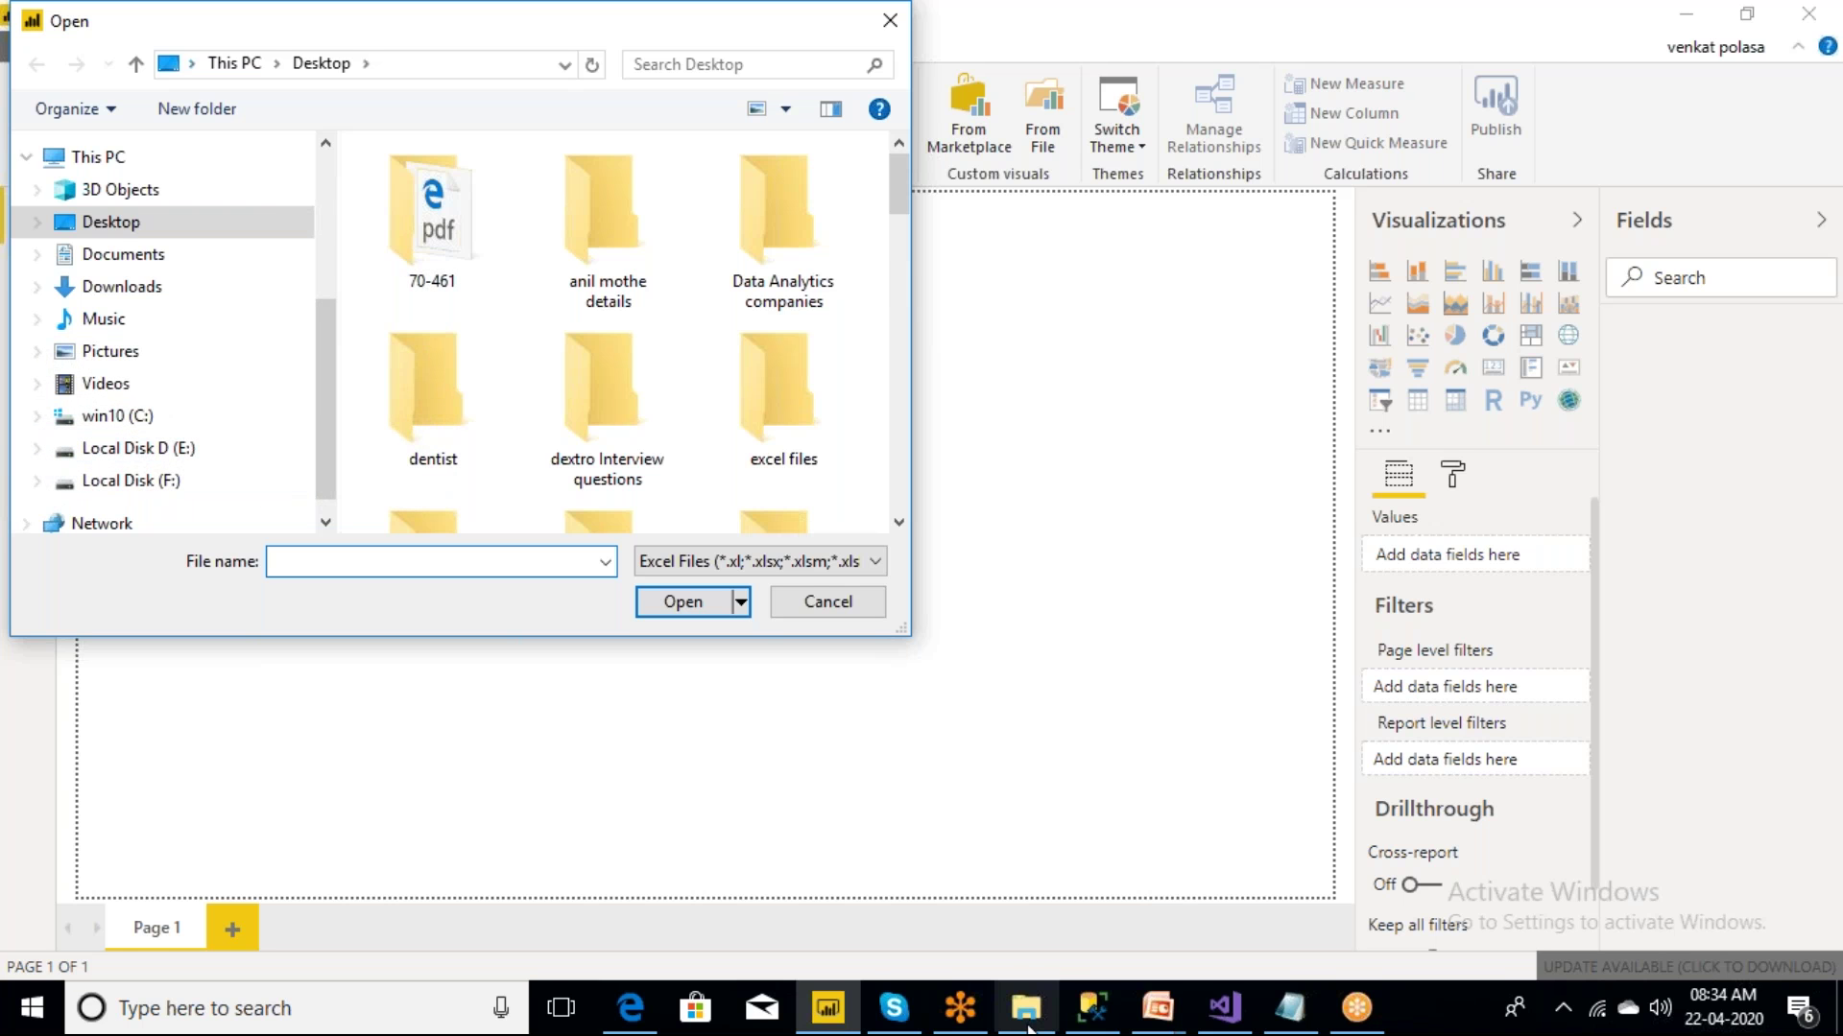
- Switch to File Explorer and open the Power BI folder inside Class Notes
click(1027, 1022)
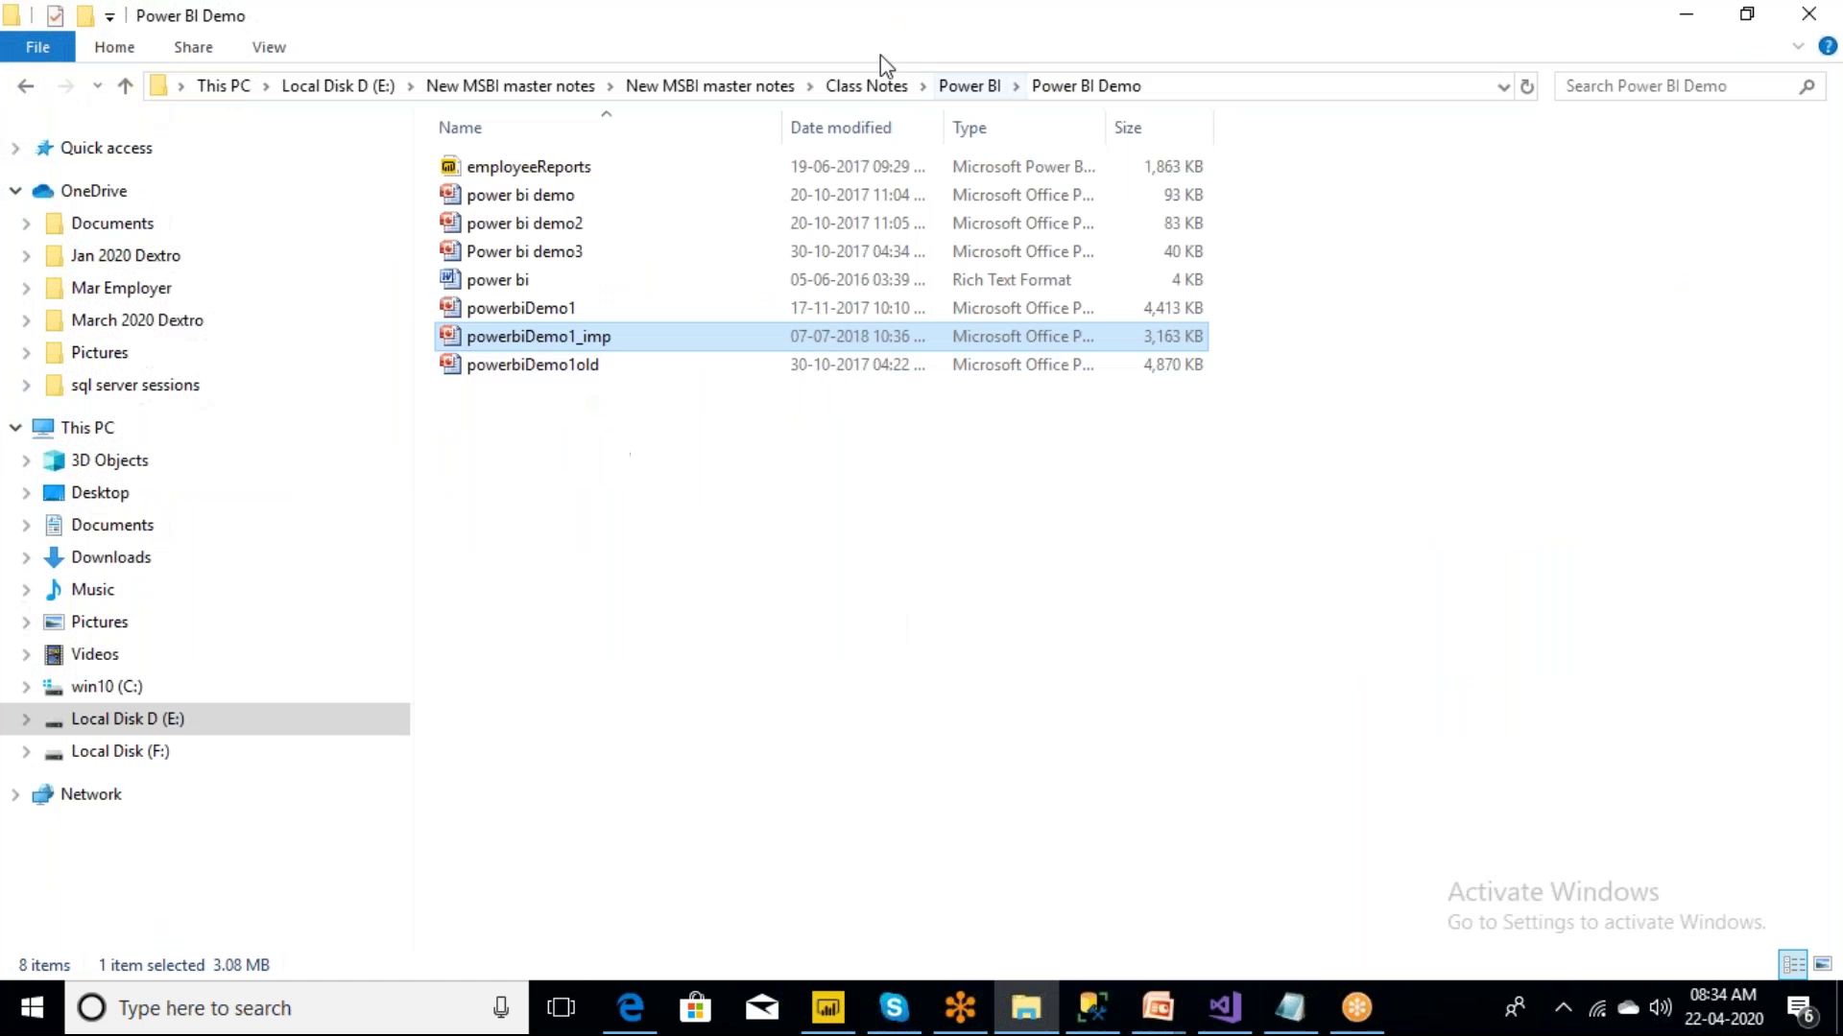
click(866, 86)
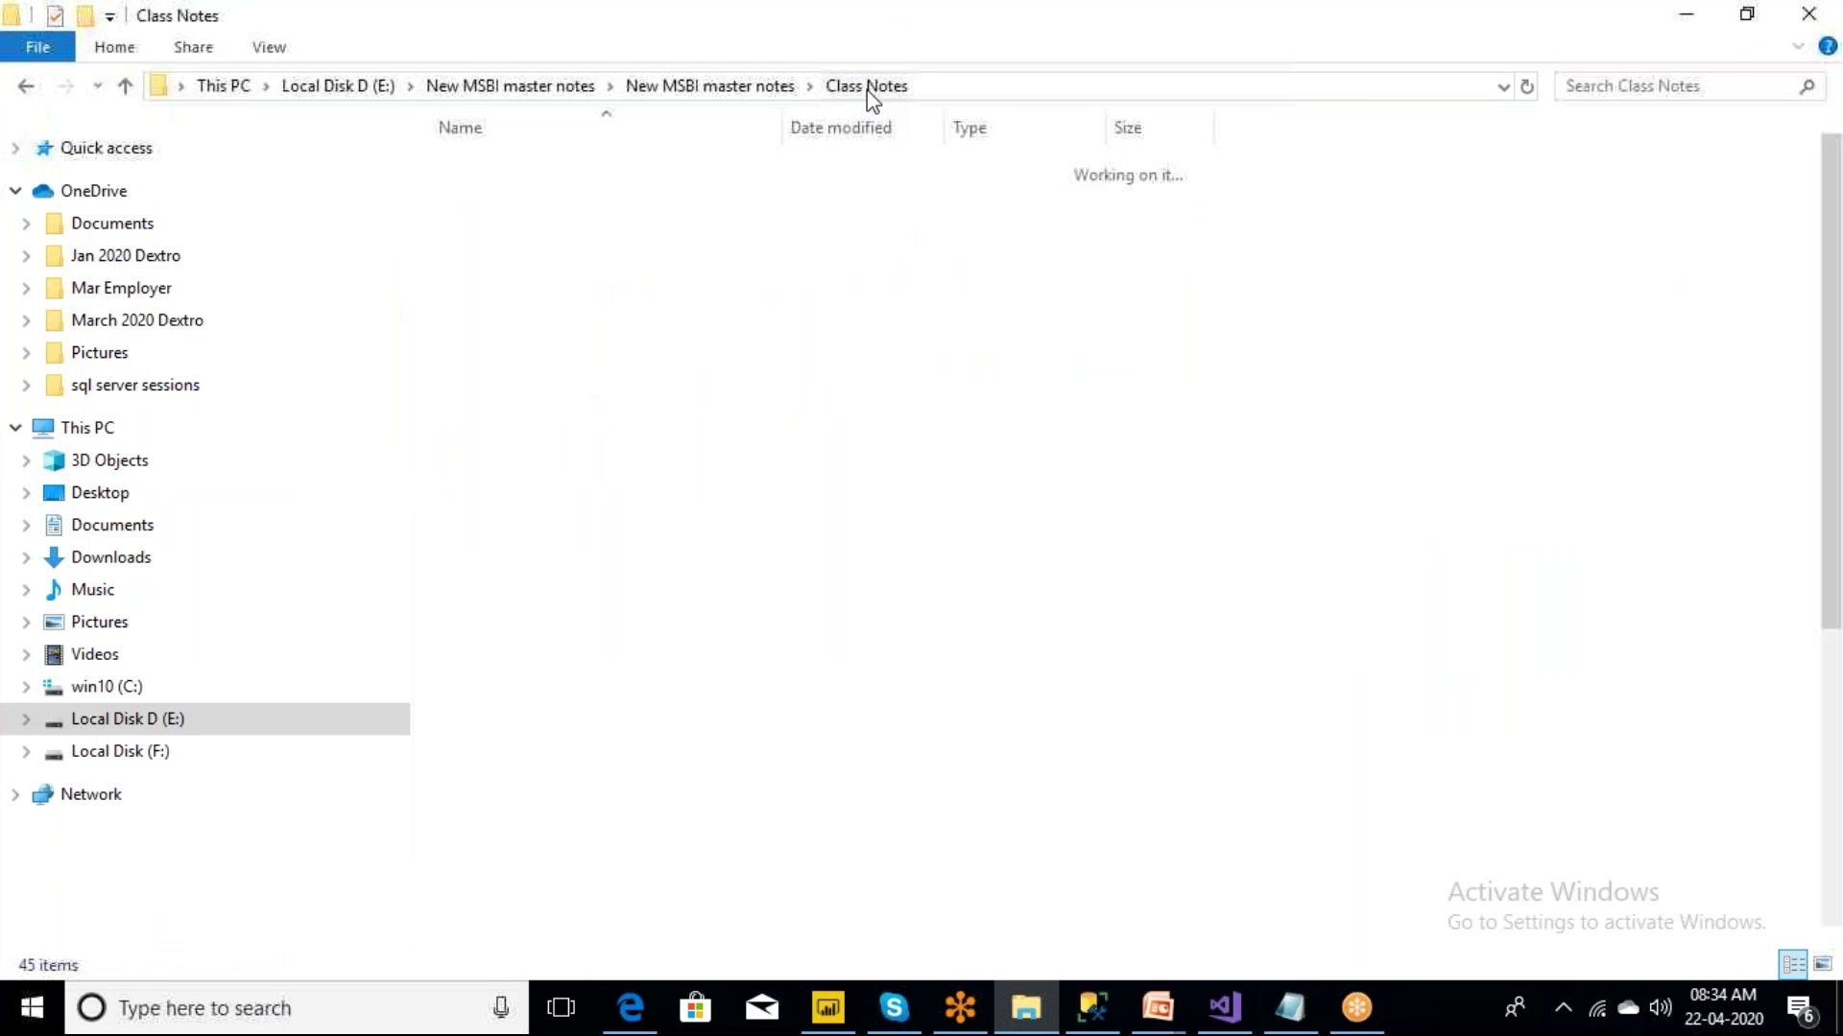
click(525, 796)
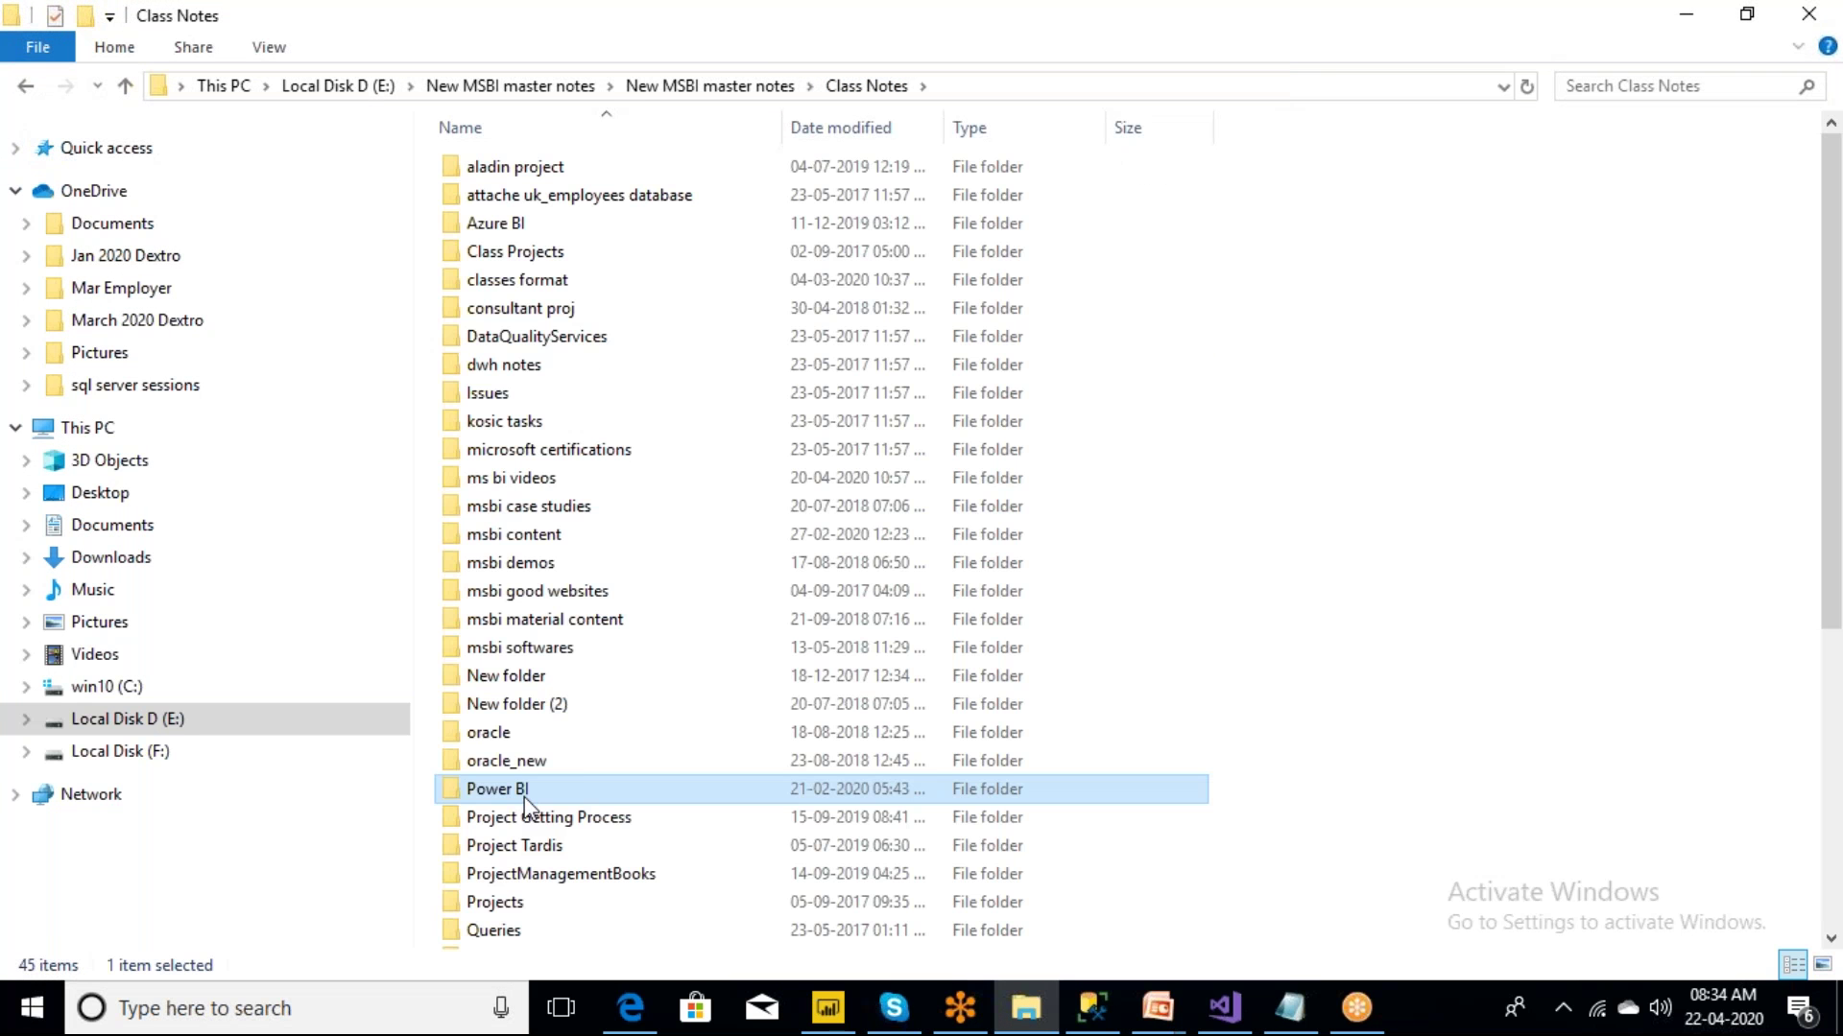
double_click(525, 799)
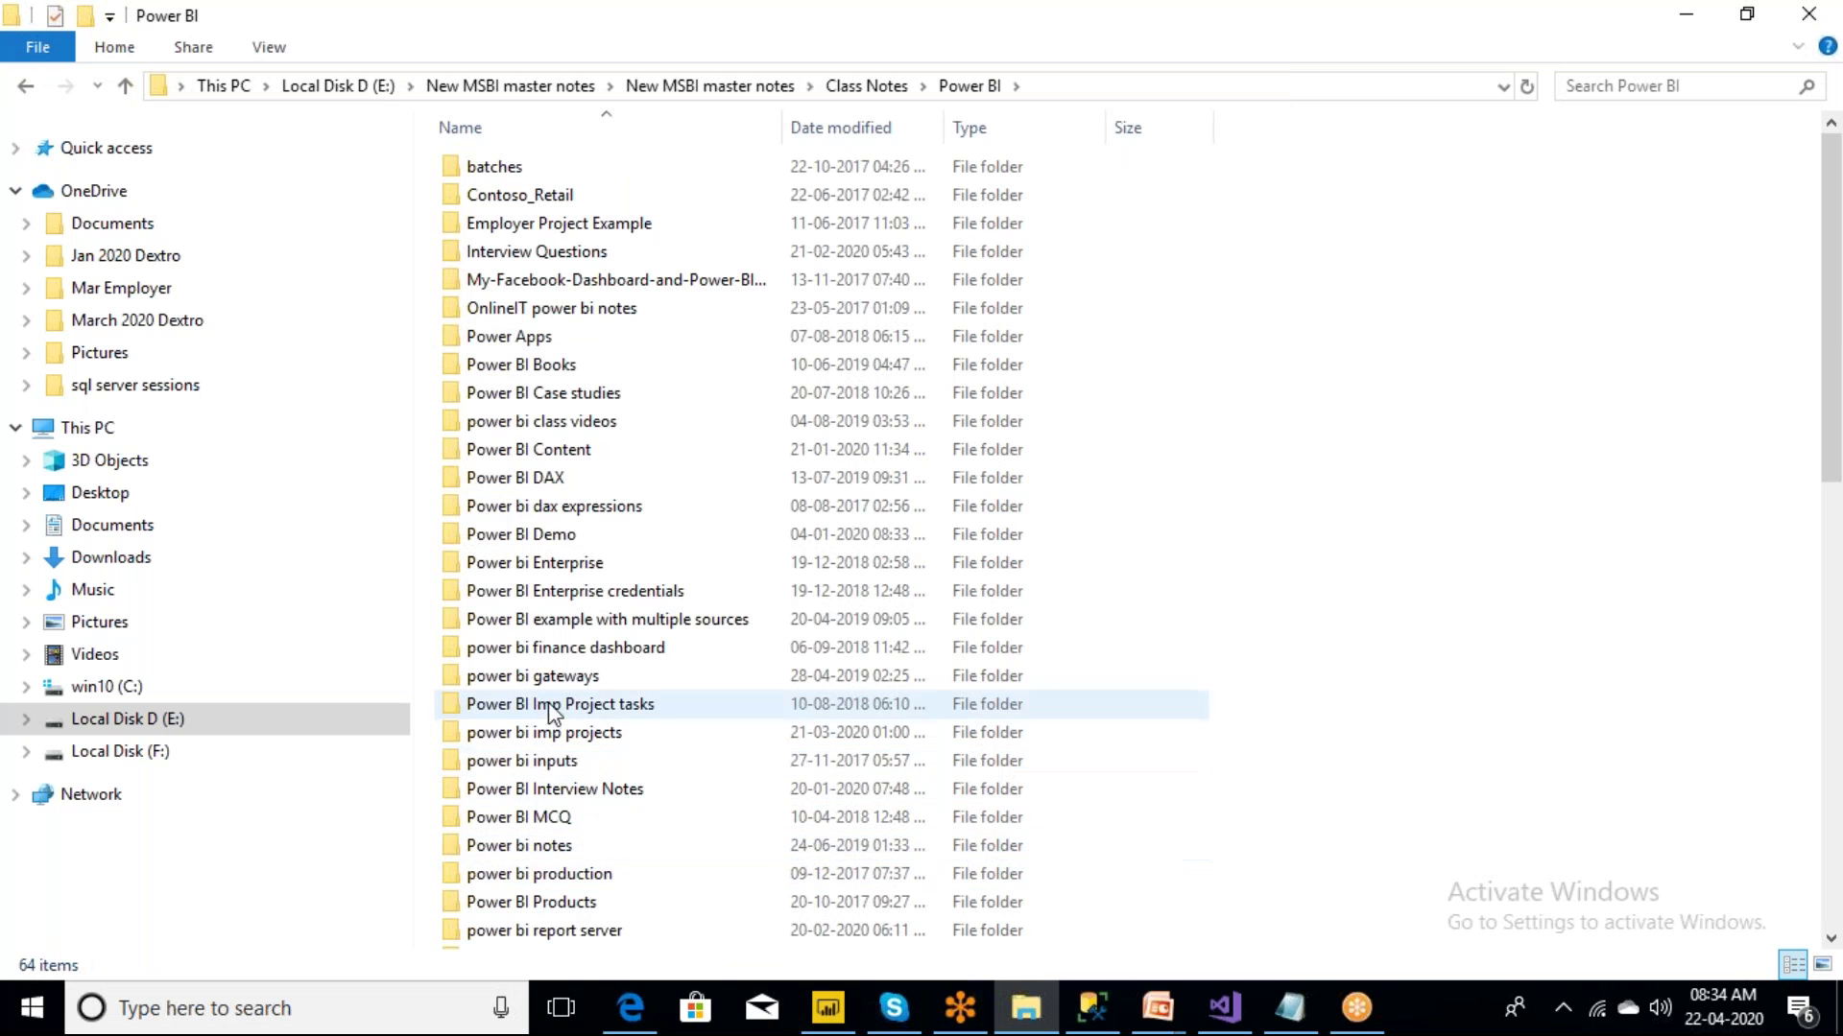
- Look through the subfolders of the Power BI folder for the one that holds the input files
click(548, 649)
key(Down)
key(Down)
key(Down)
key(Down)
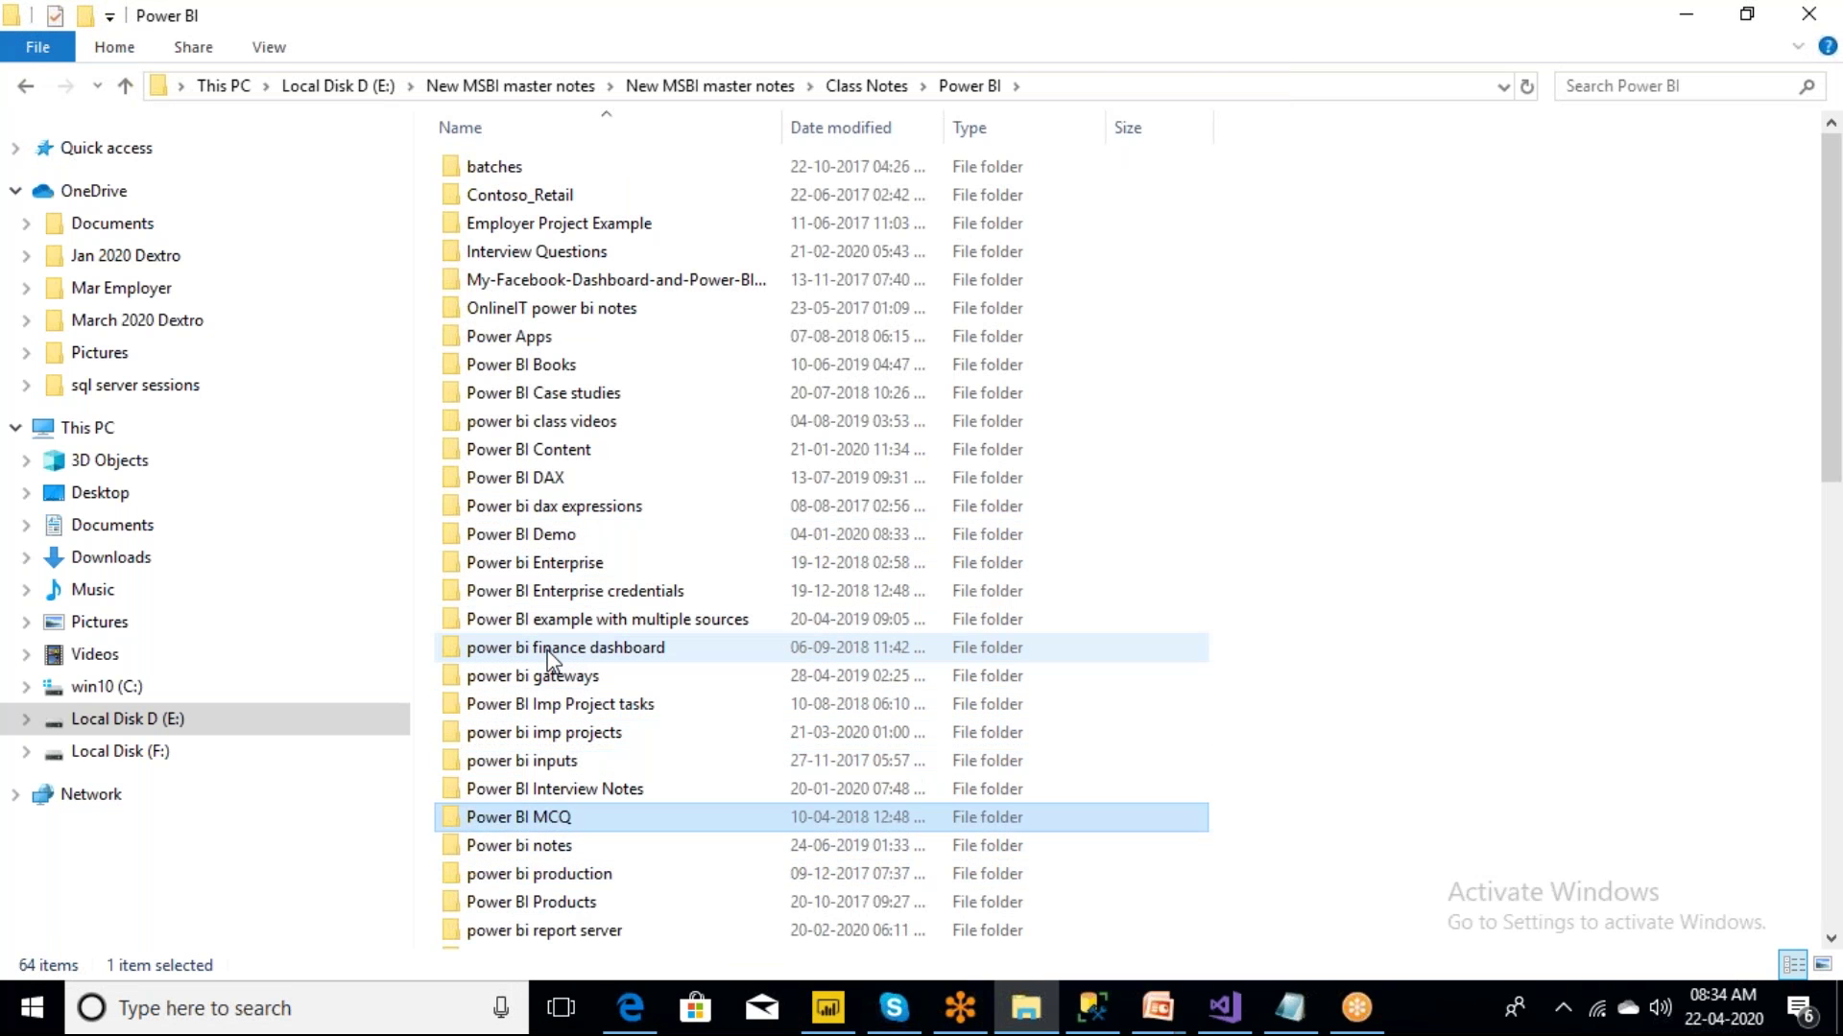
key(Down)
key(Down)
key(Down)
key(Down)
key(Down)
key(Down)
key(Down)
key(Down)
key(Down)
key(Down)
key(Down)
key(Down)
key(Down)
key(Down)
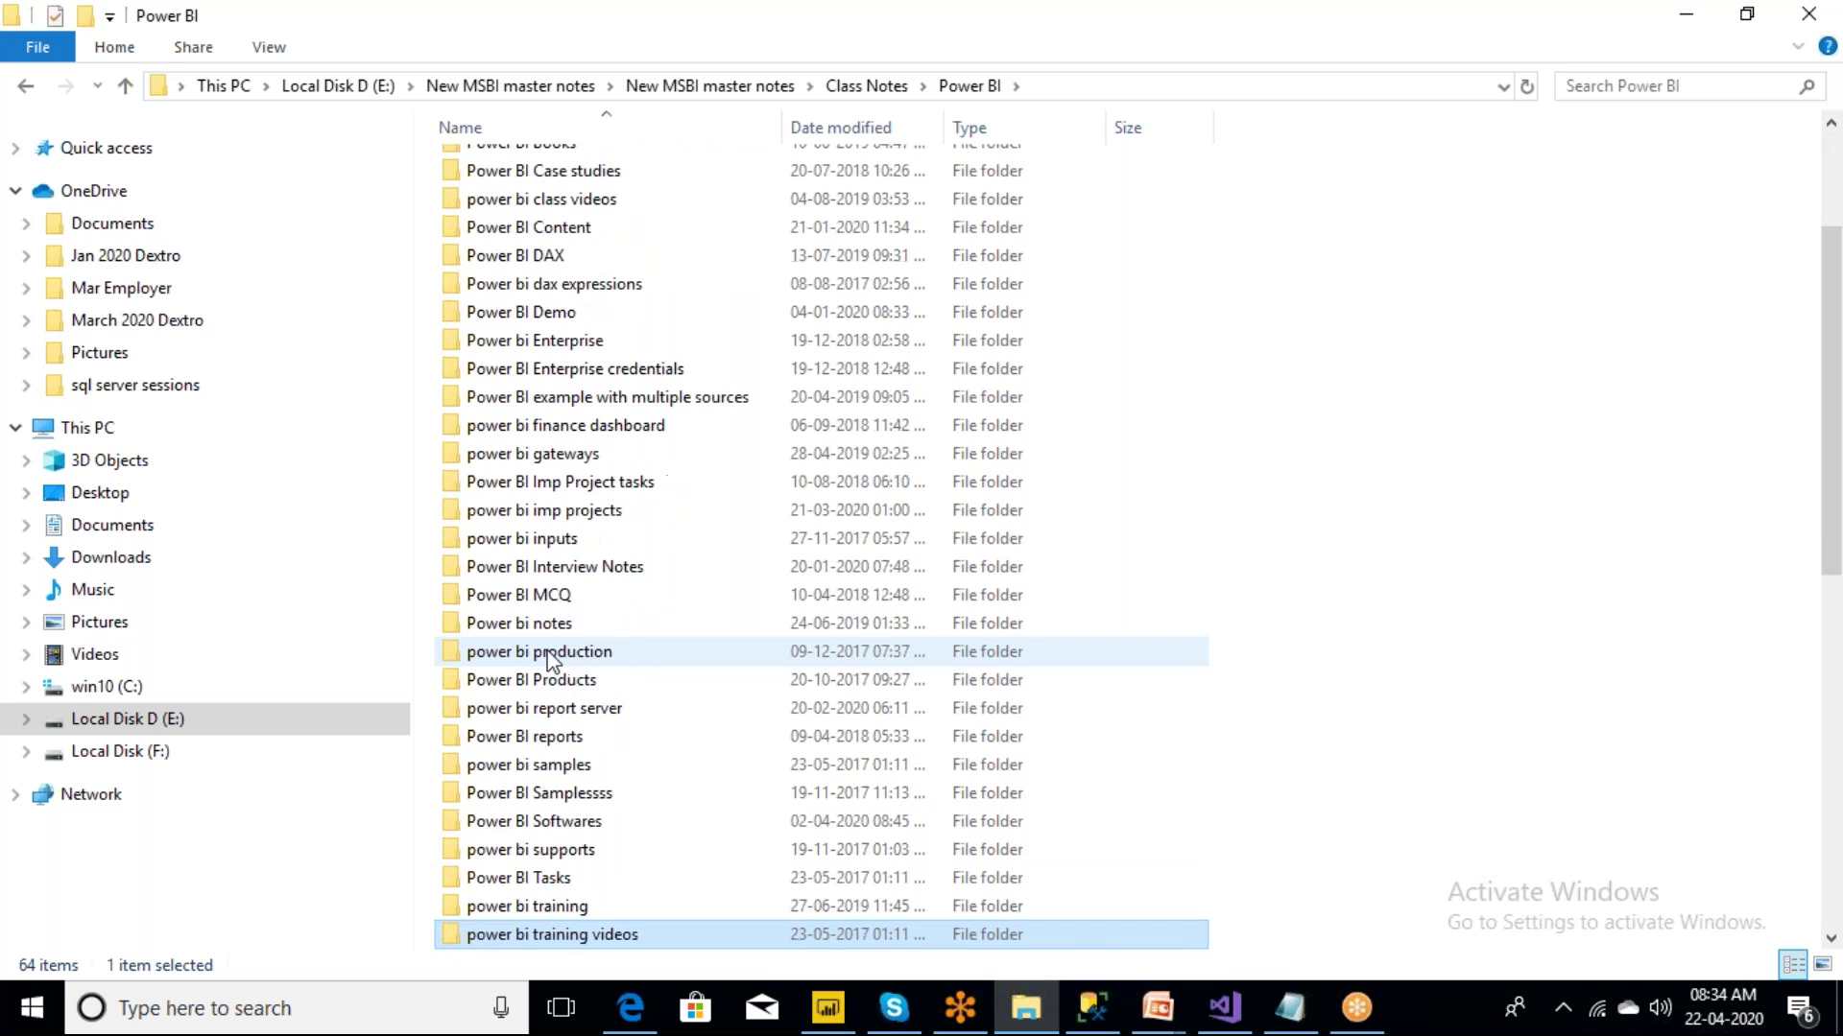
key(Down)
key(Down)
key(Down)
key(Up)
key(Up)
key(Up)
key(Up)
key(Up)
key(Up)
key(Up)
key(Up)
key(Up)
key(Up)
key(Up)
key(Up)
key(Up)
key(Up)
key(Up)
key(Up)
key(Up)
key(Up)
key(Up)
key(Up)
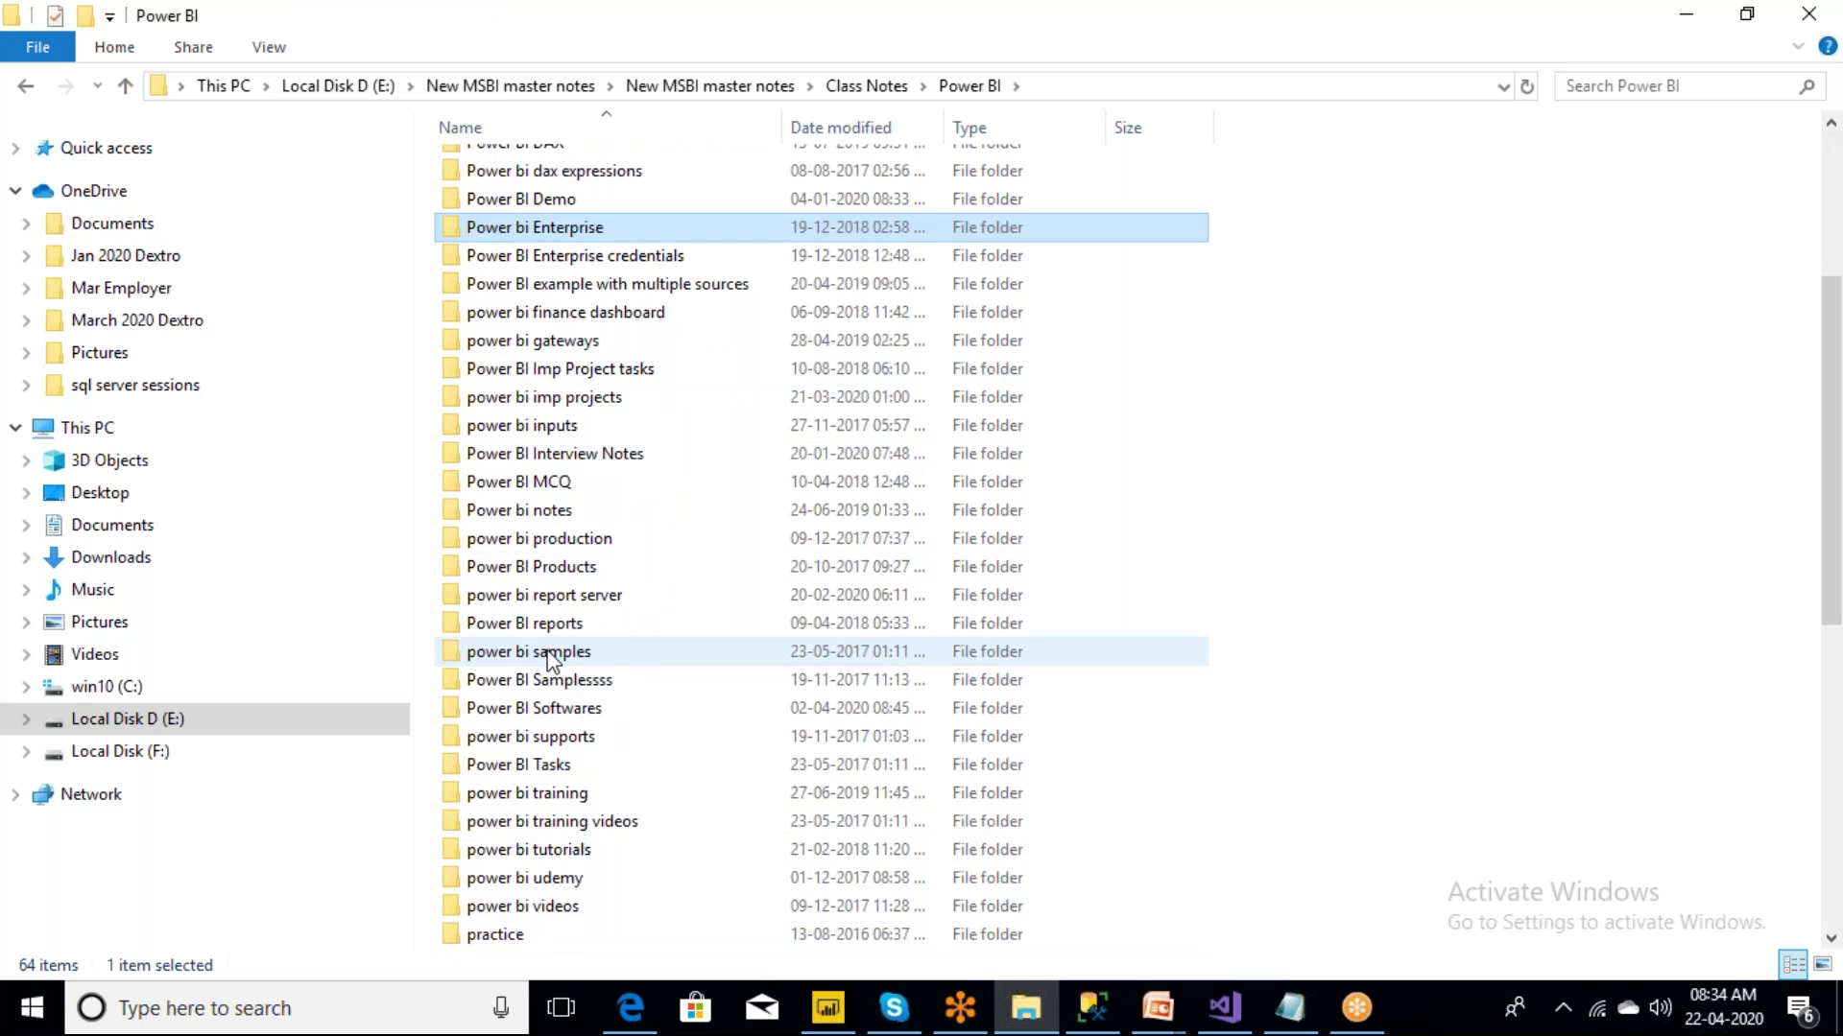
key(Up)
key(Up)
key(Up)
key(Up)
key(Up)
key(Up)
key(Up)
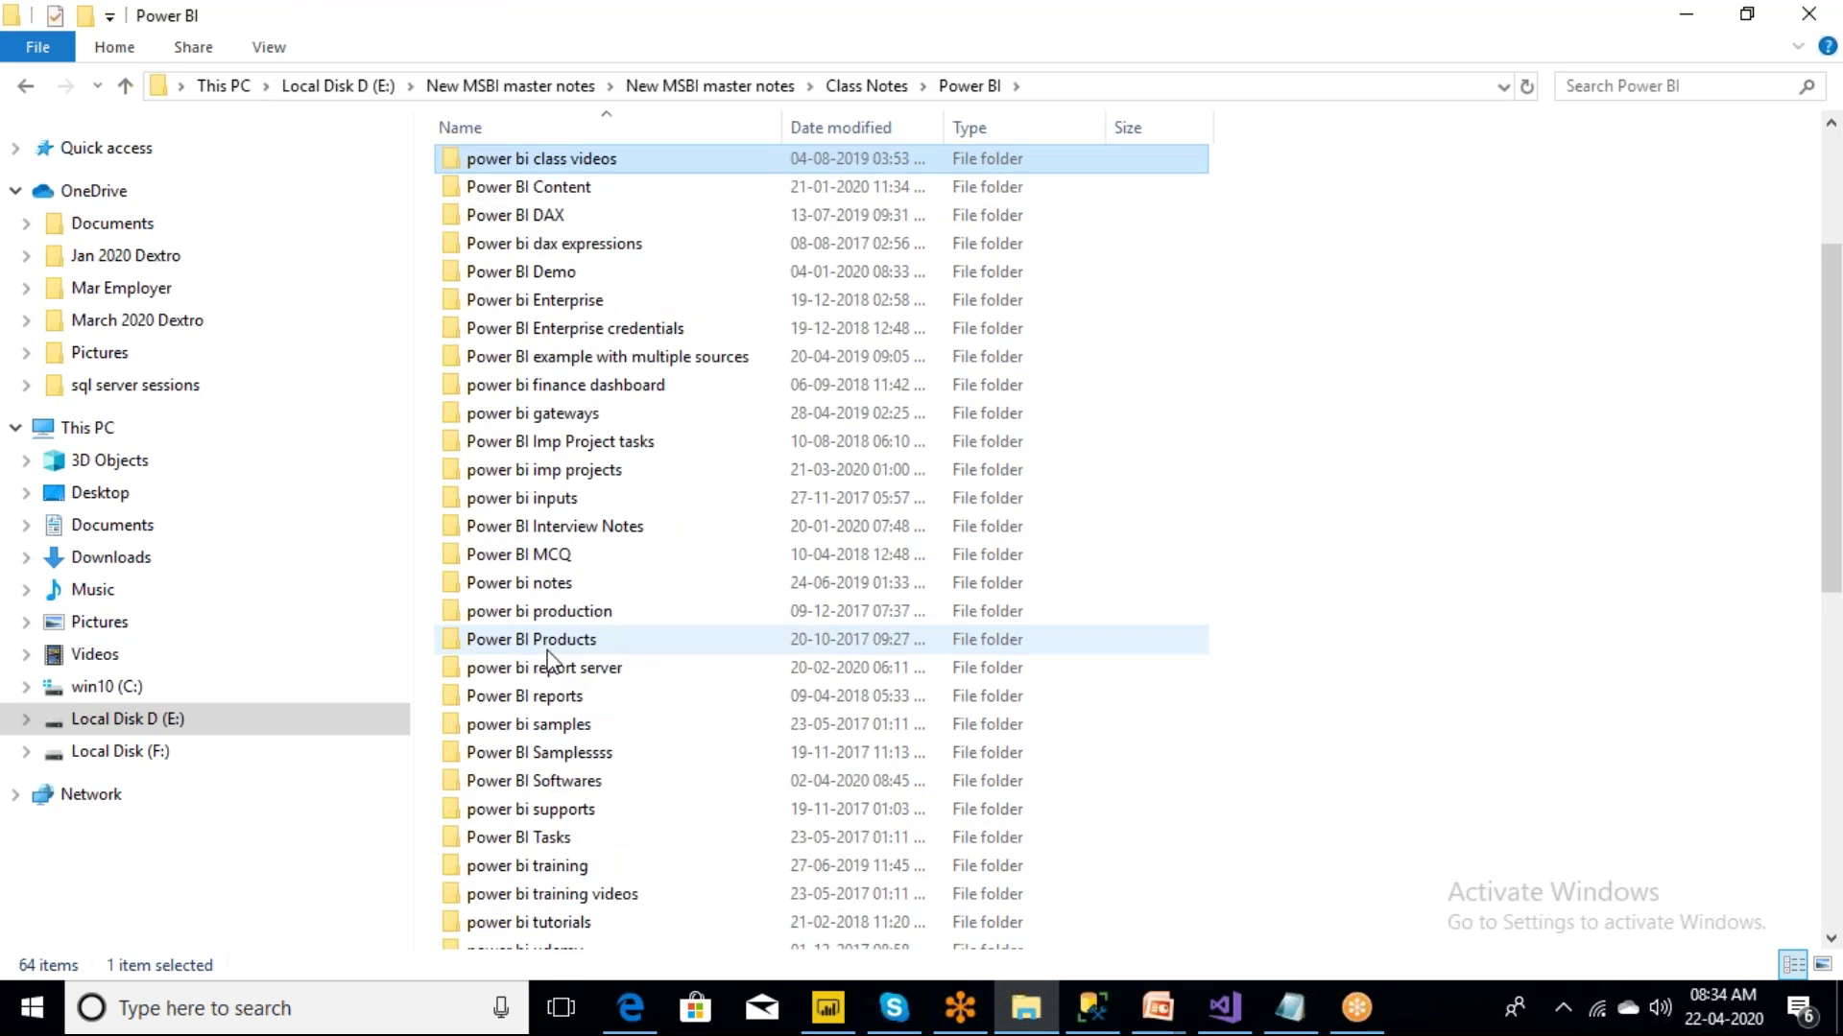
key(Up)
key(Up)
key(Up)
key(Up)
key(Up)
key(Up)
key(Up)
key(Down)
key(Down)
key(Down)
key(Down)
key(Down)
key(Down)
key(Down)
key(Down)
key(Down)
key(Down)
key(Down)
key(Down)
key(Down)
key(Down)
key(Down)
key(Down)
key(Down)
key(Down)
key(Down)
key(Down)
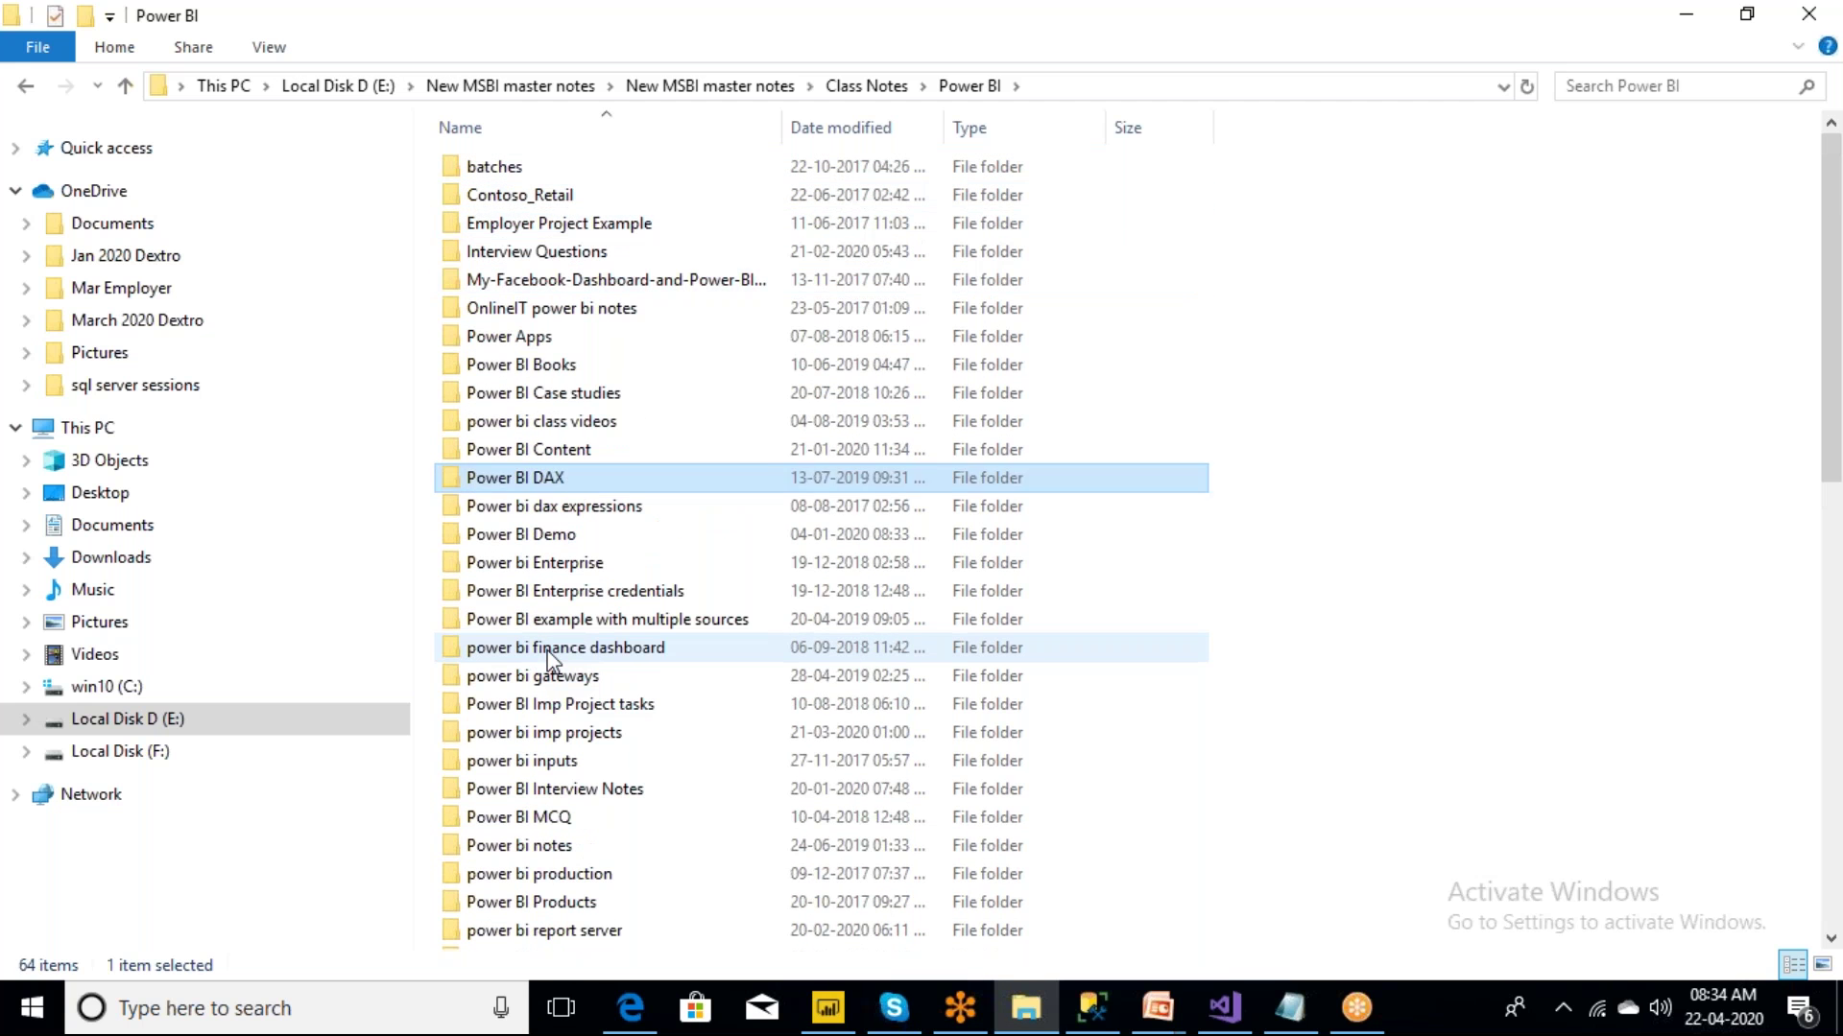
key(Down)
key(Down)
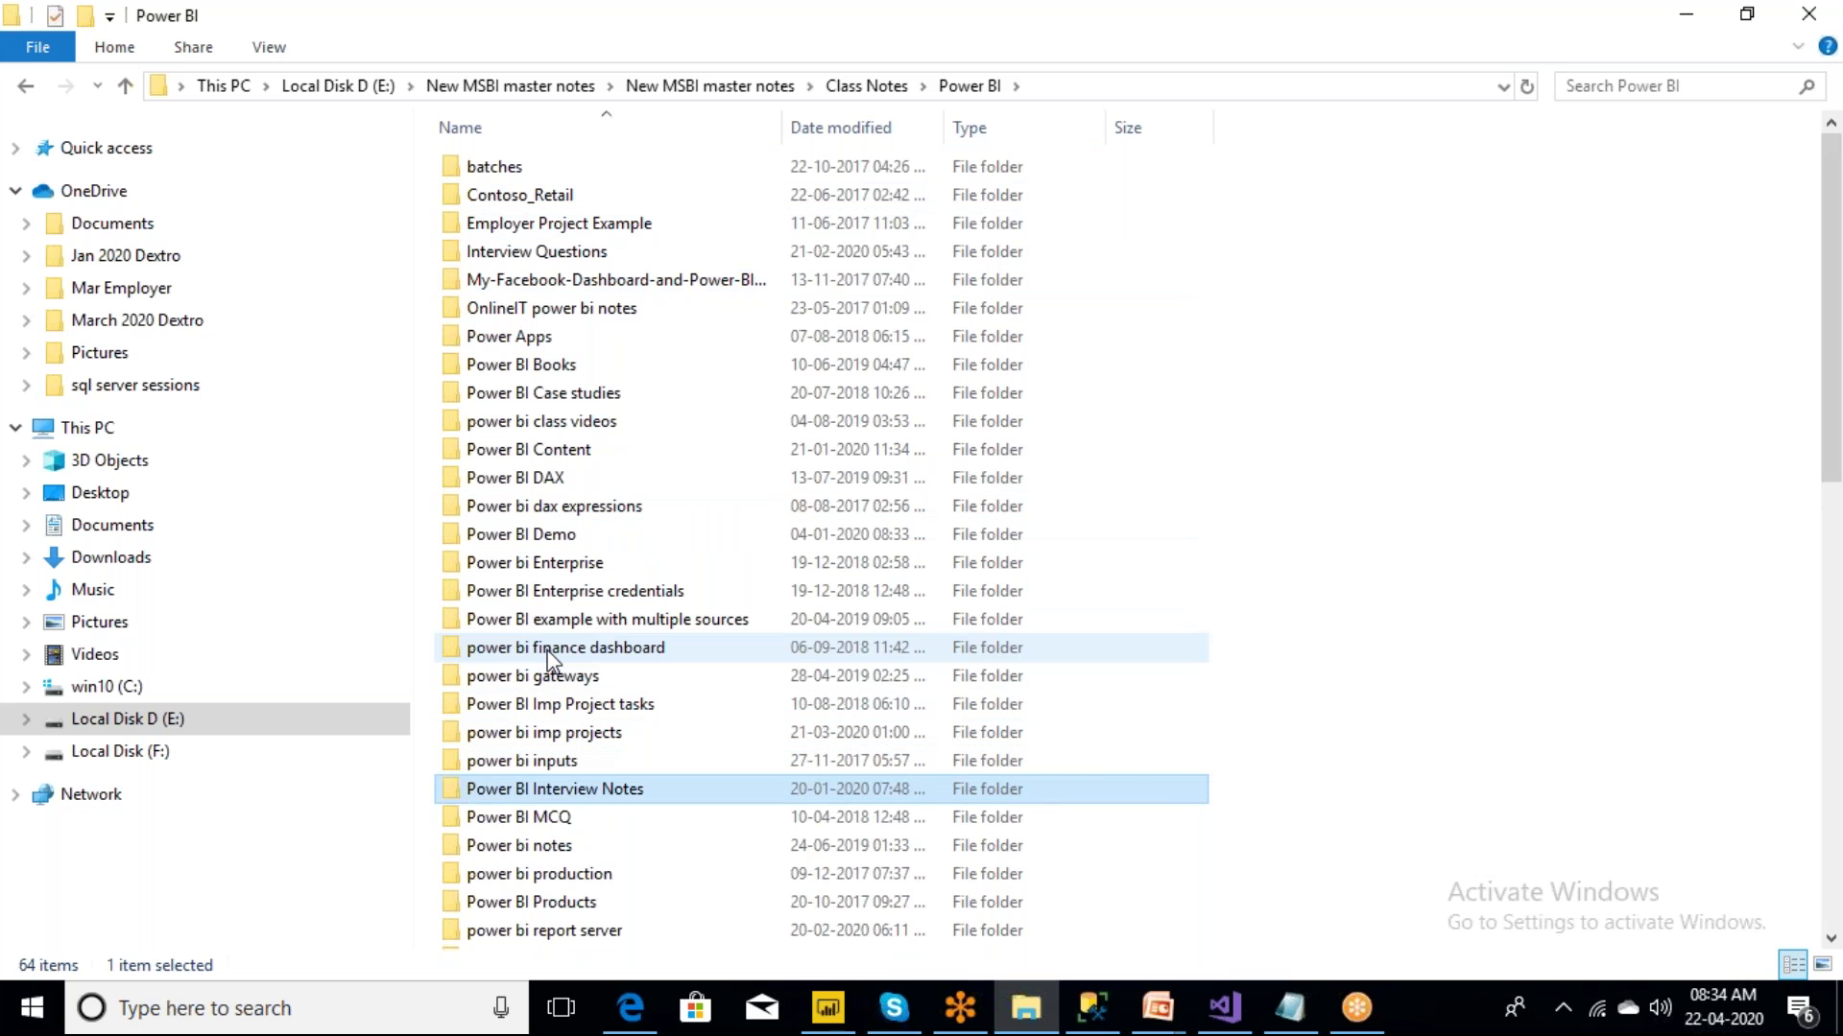
key(Down)
key(Down)
key(Down)
key(Down)
key(Down)
key(Down)
key(Down)
key(Down)
key(Down)
key(Down)
key(Down)
key(Down)
key(Down)
key(Down)
key(Down)
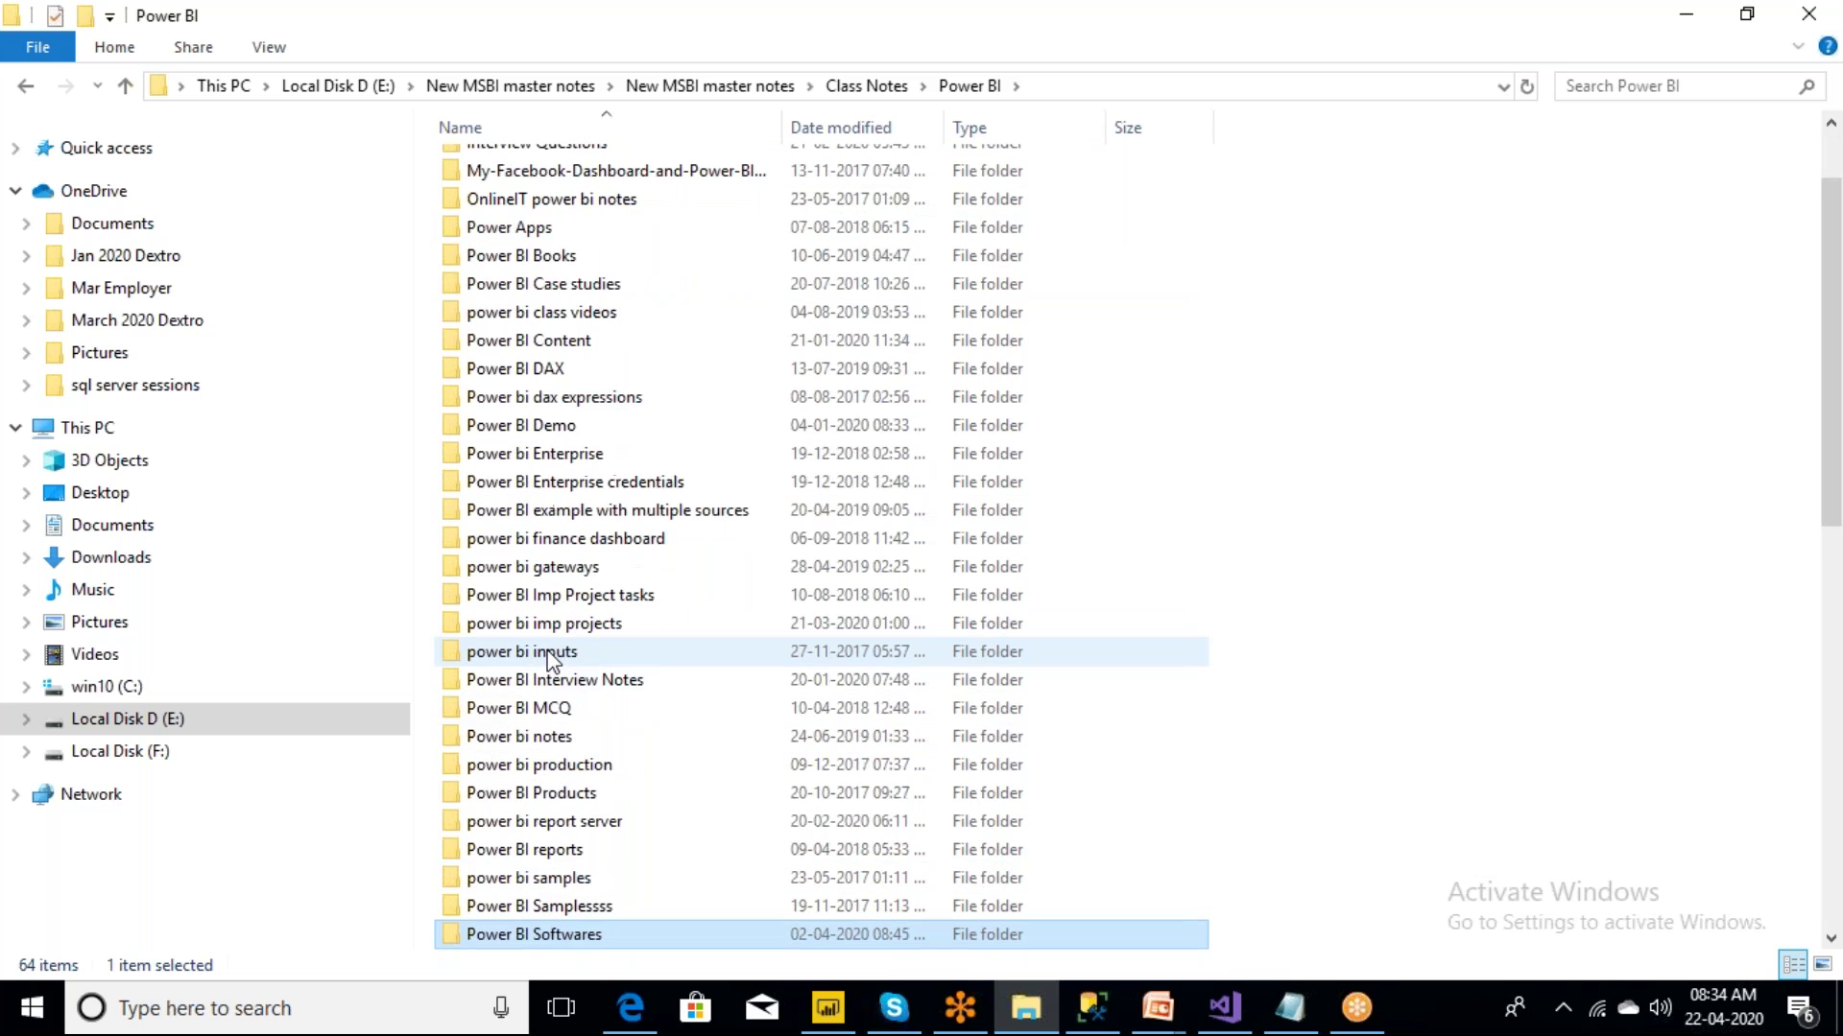
key(Down)
key(Down)
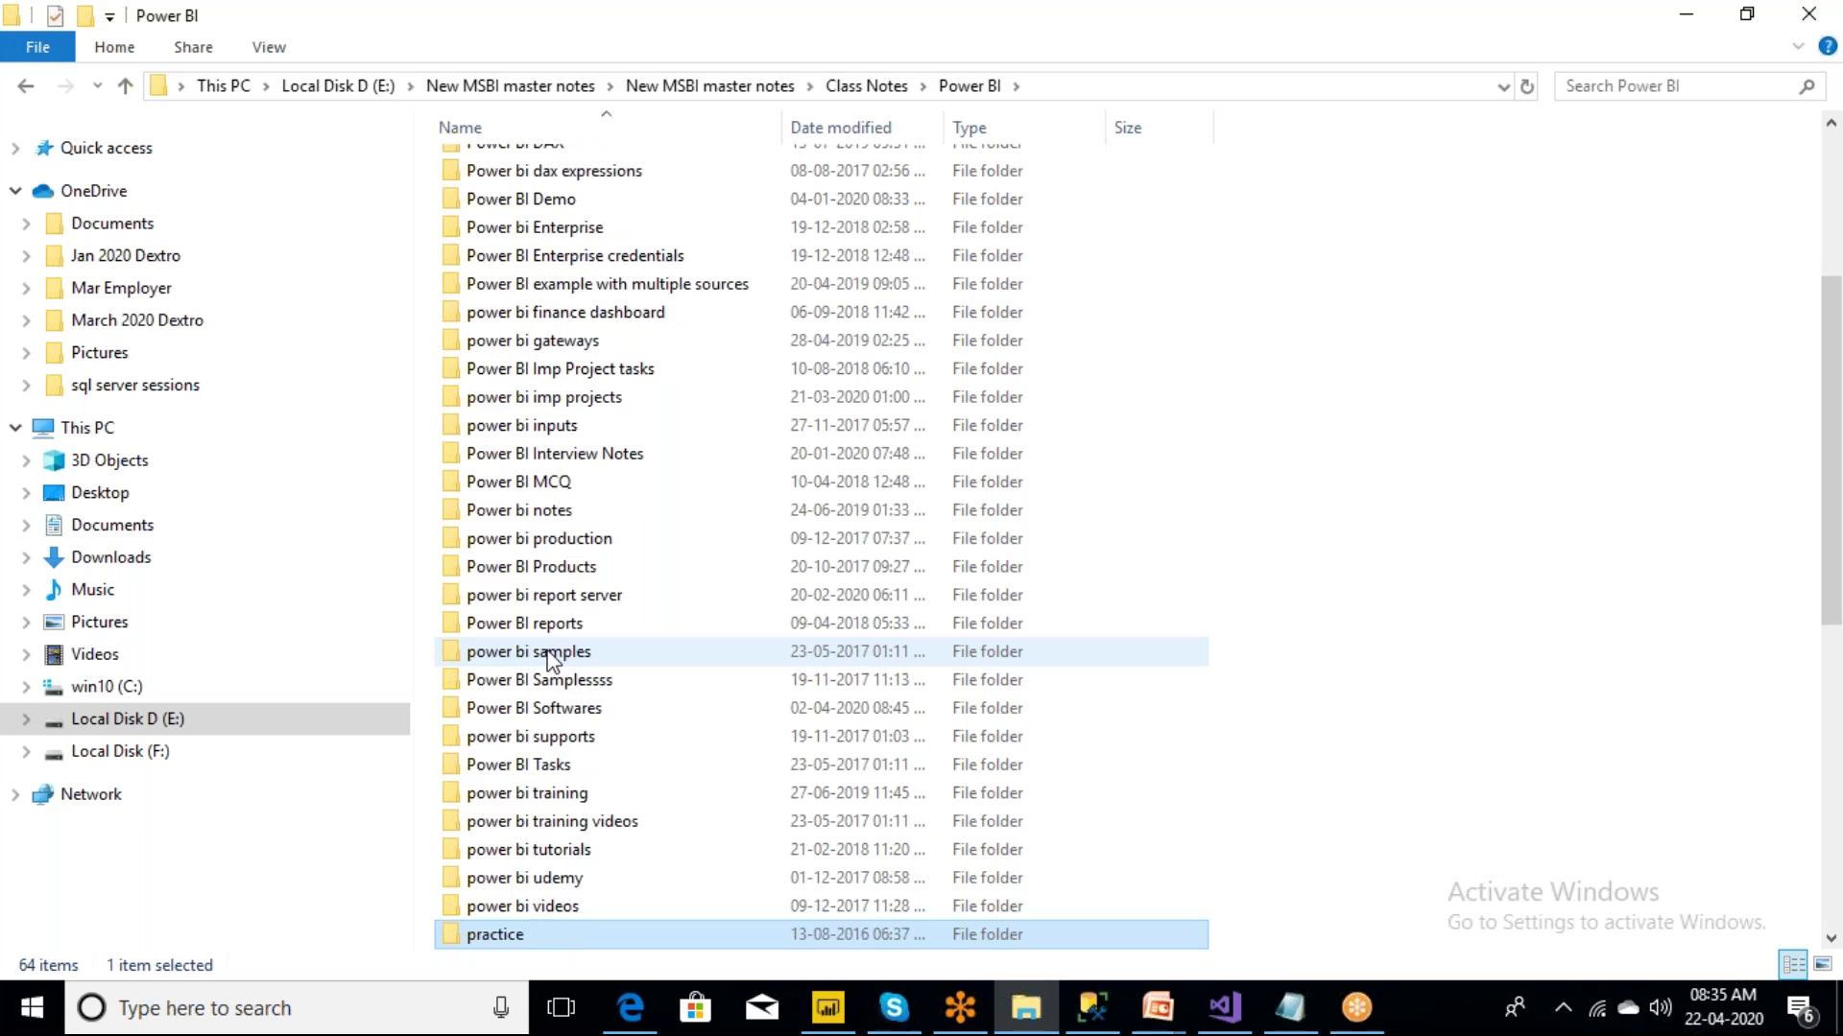
- Open the power bi inputs folder and the INPUT folder inside it
key(Up)
key(Up)
key(Up)
key(Up)
key(Up)
key(Up)
key(Up)
key(Up)
key(Up)
key(Up)
key(Up)
key(Up)
key(Up)
key(Up)
key(Up)
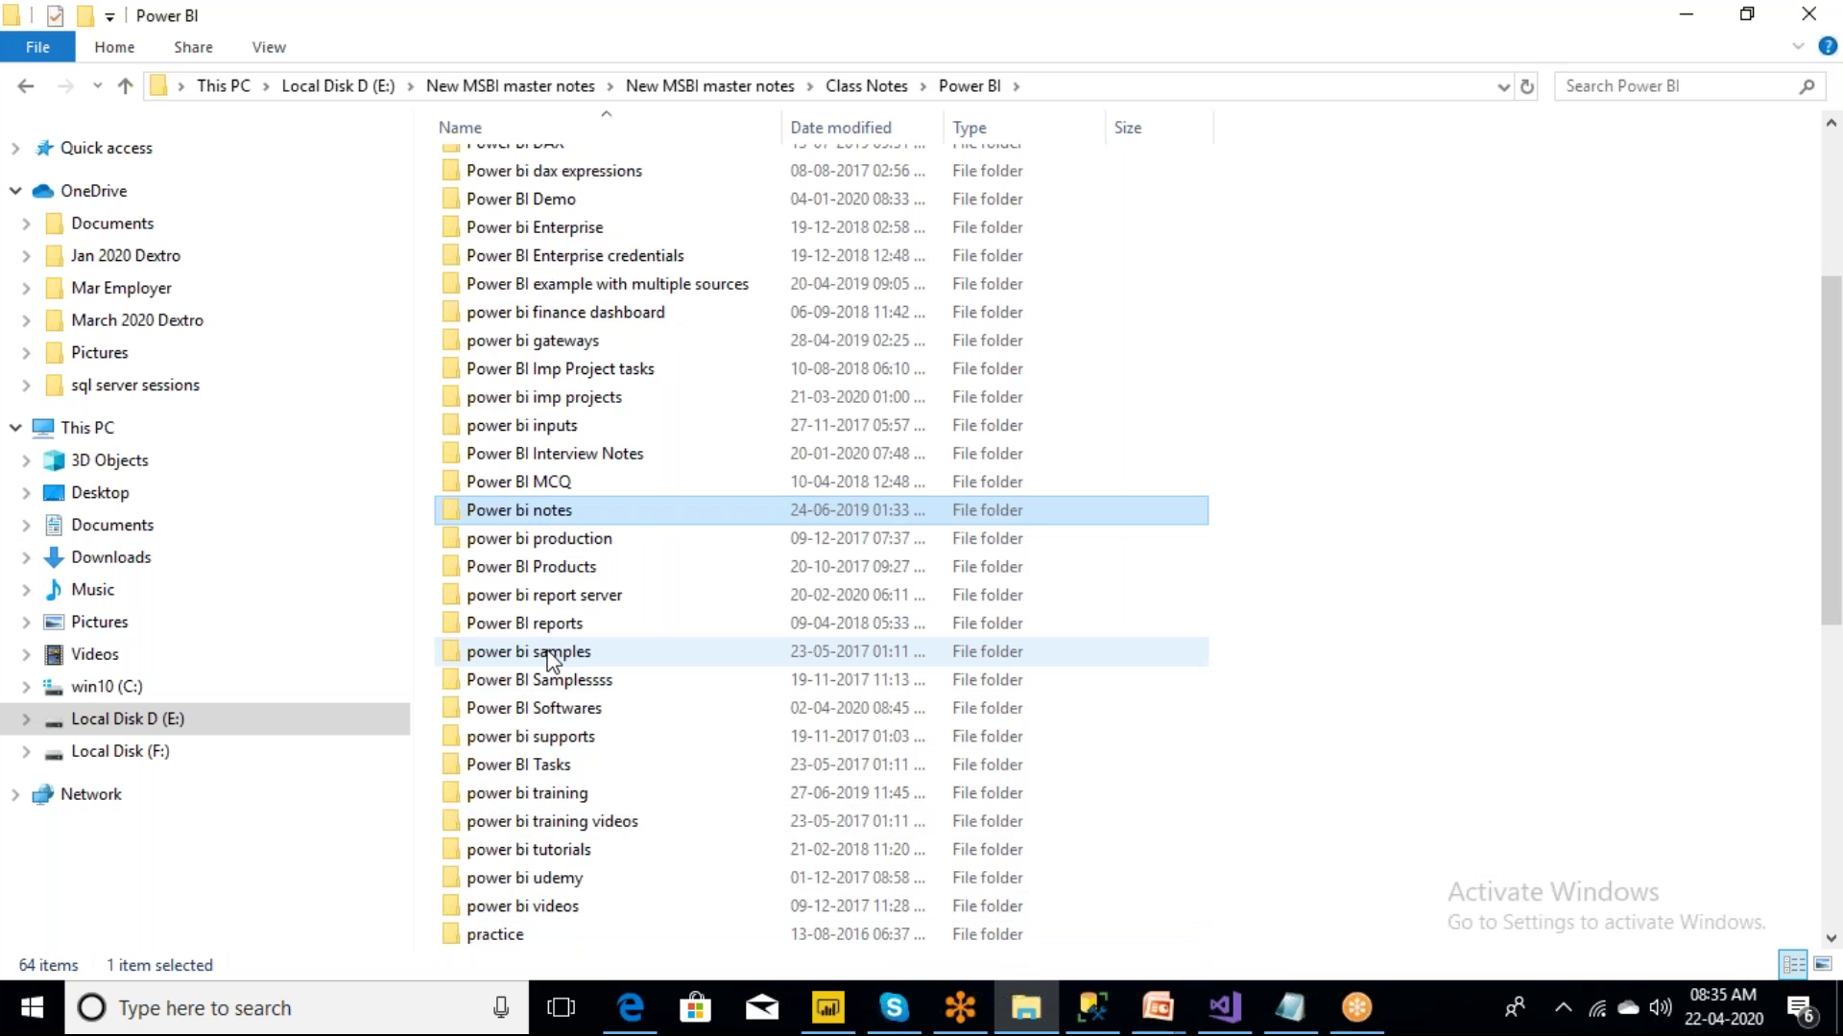
key(Up)
key(Up)
key(Up)
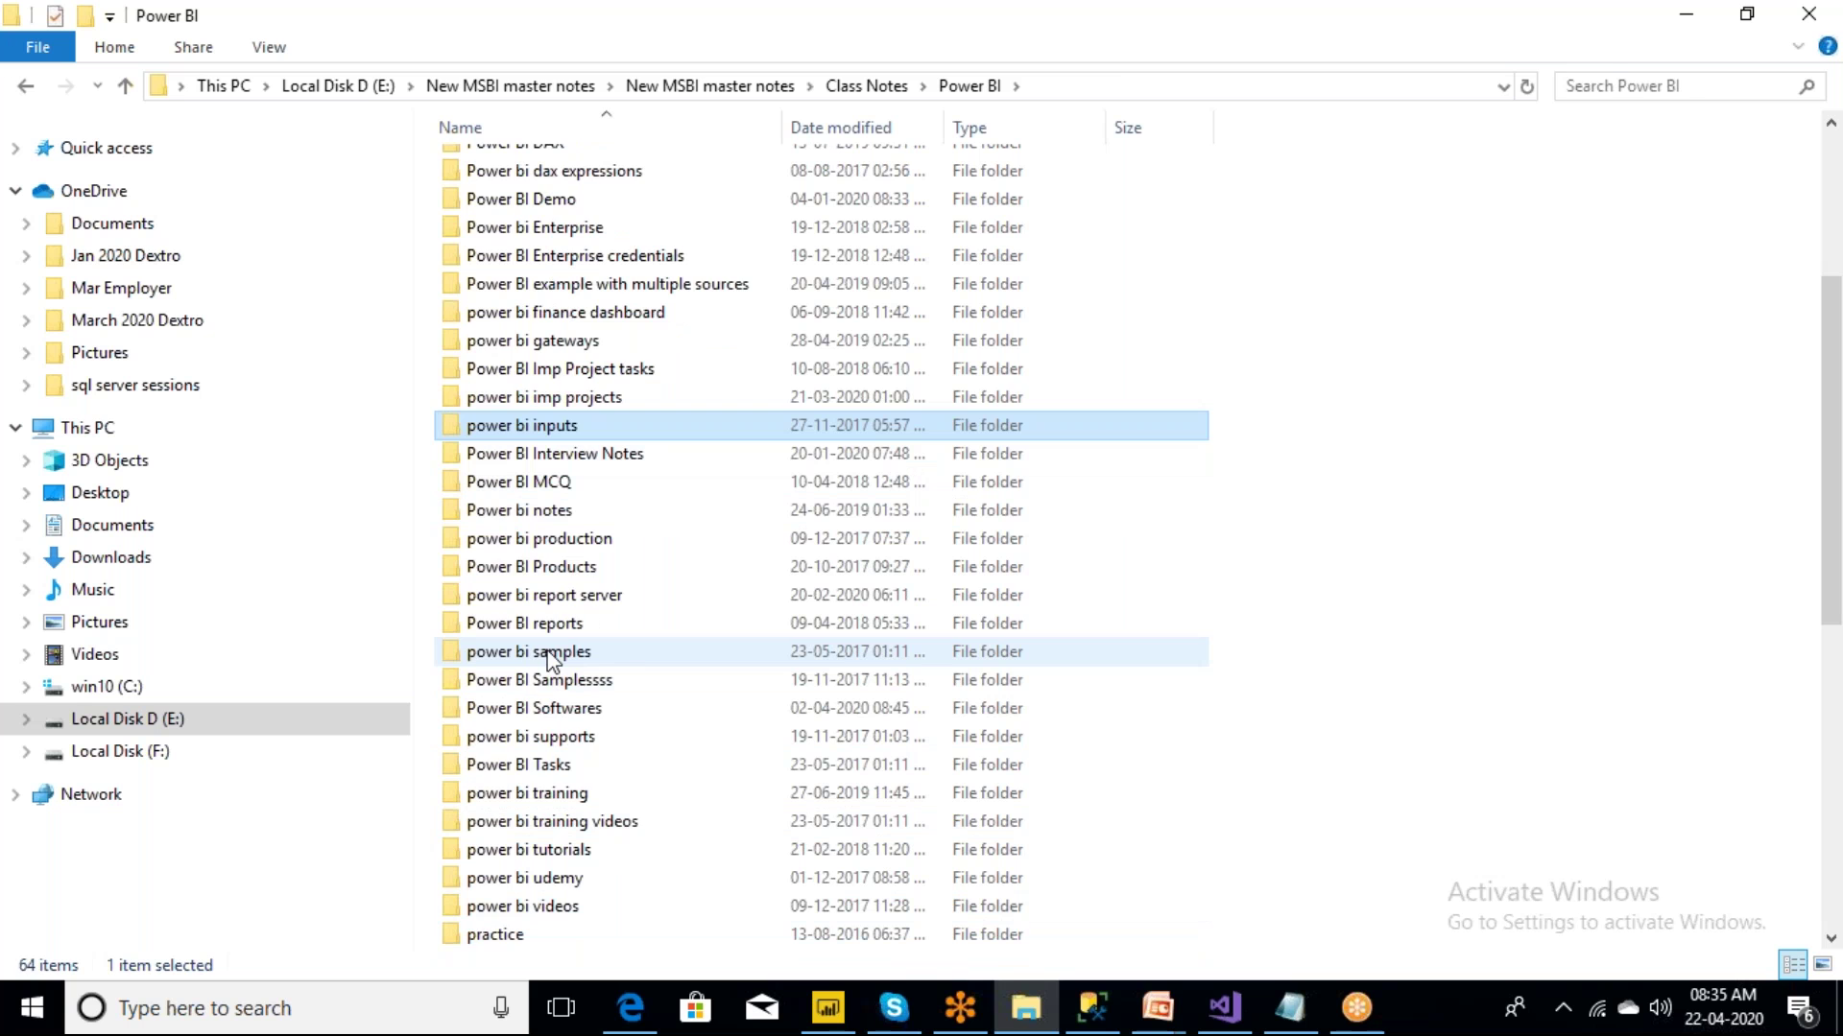
key(Return)
key(Return)
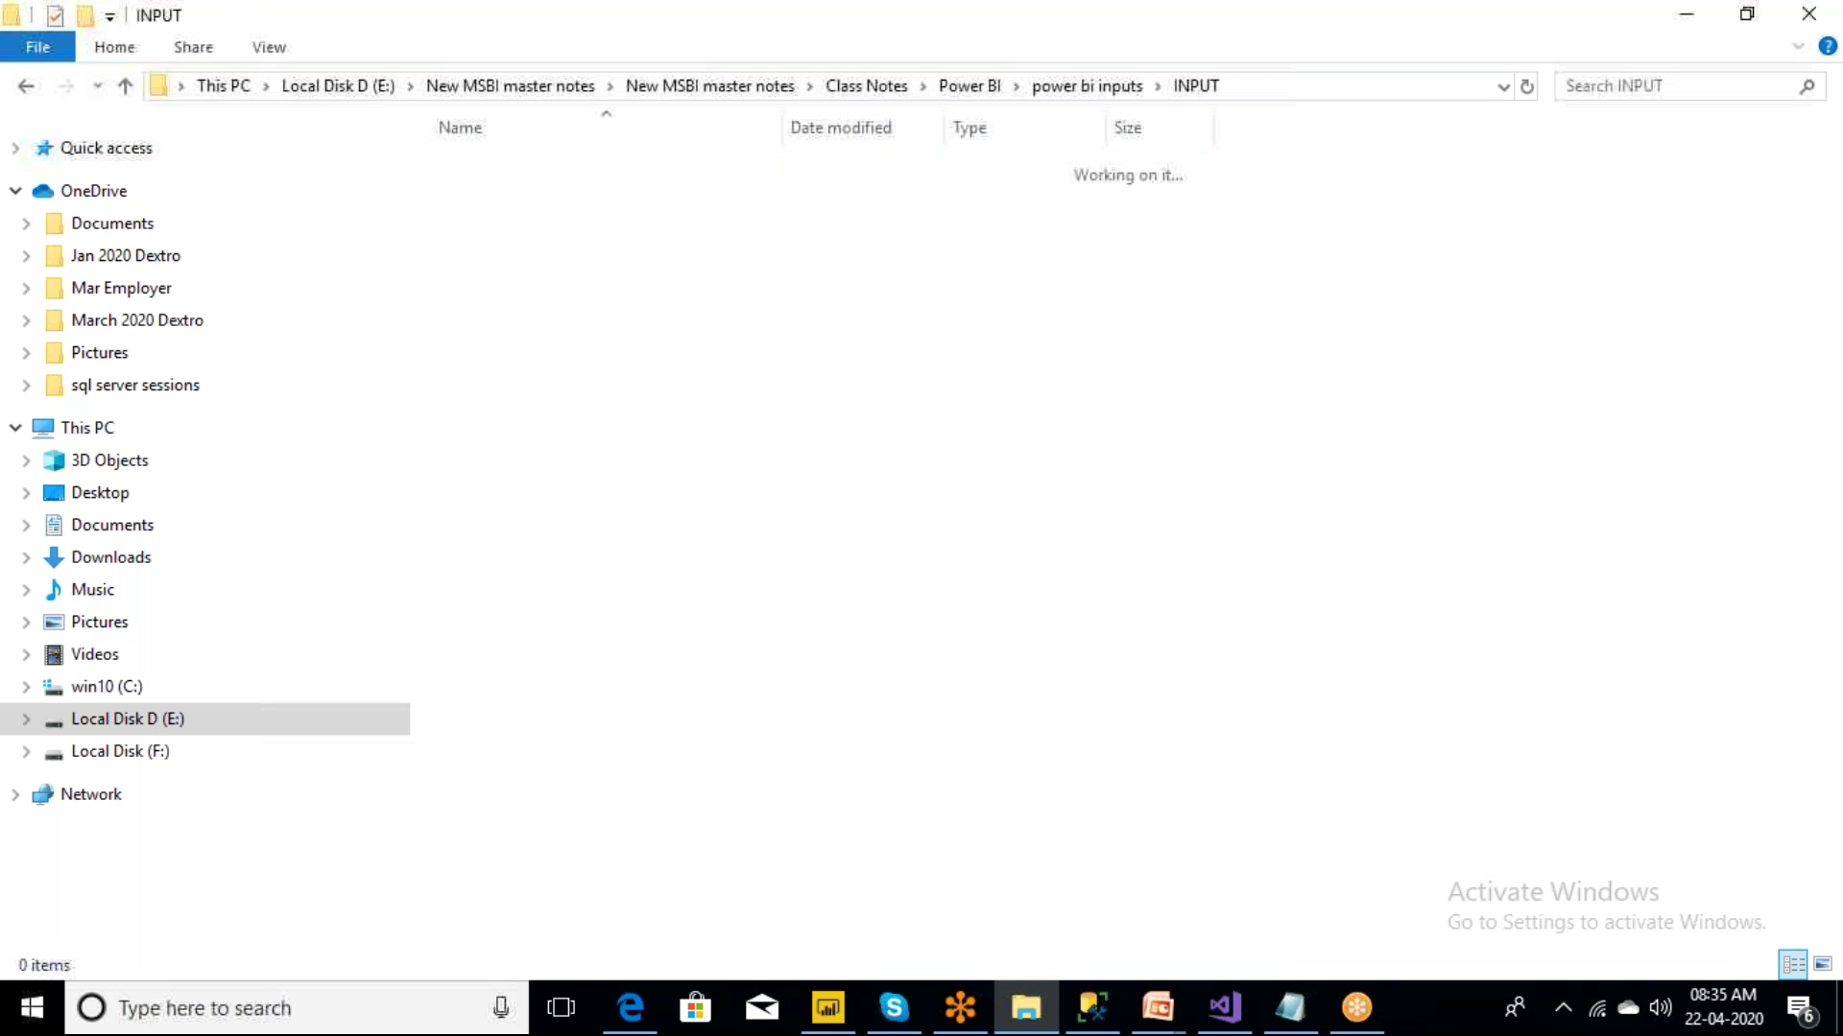
- Open the Power BI Files folder inside INPUT
key(Down)
key(Down)
key(Down)
key(Down)
key(Down)
key(Down)
key(Down)
key(Down)
key(Down)
key(Down)
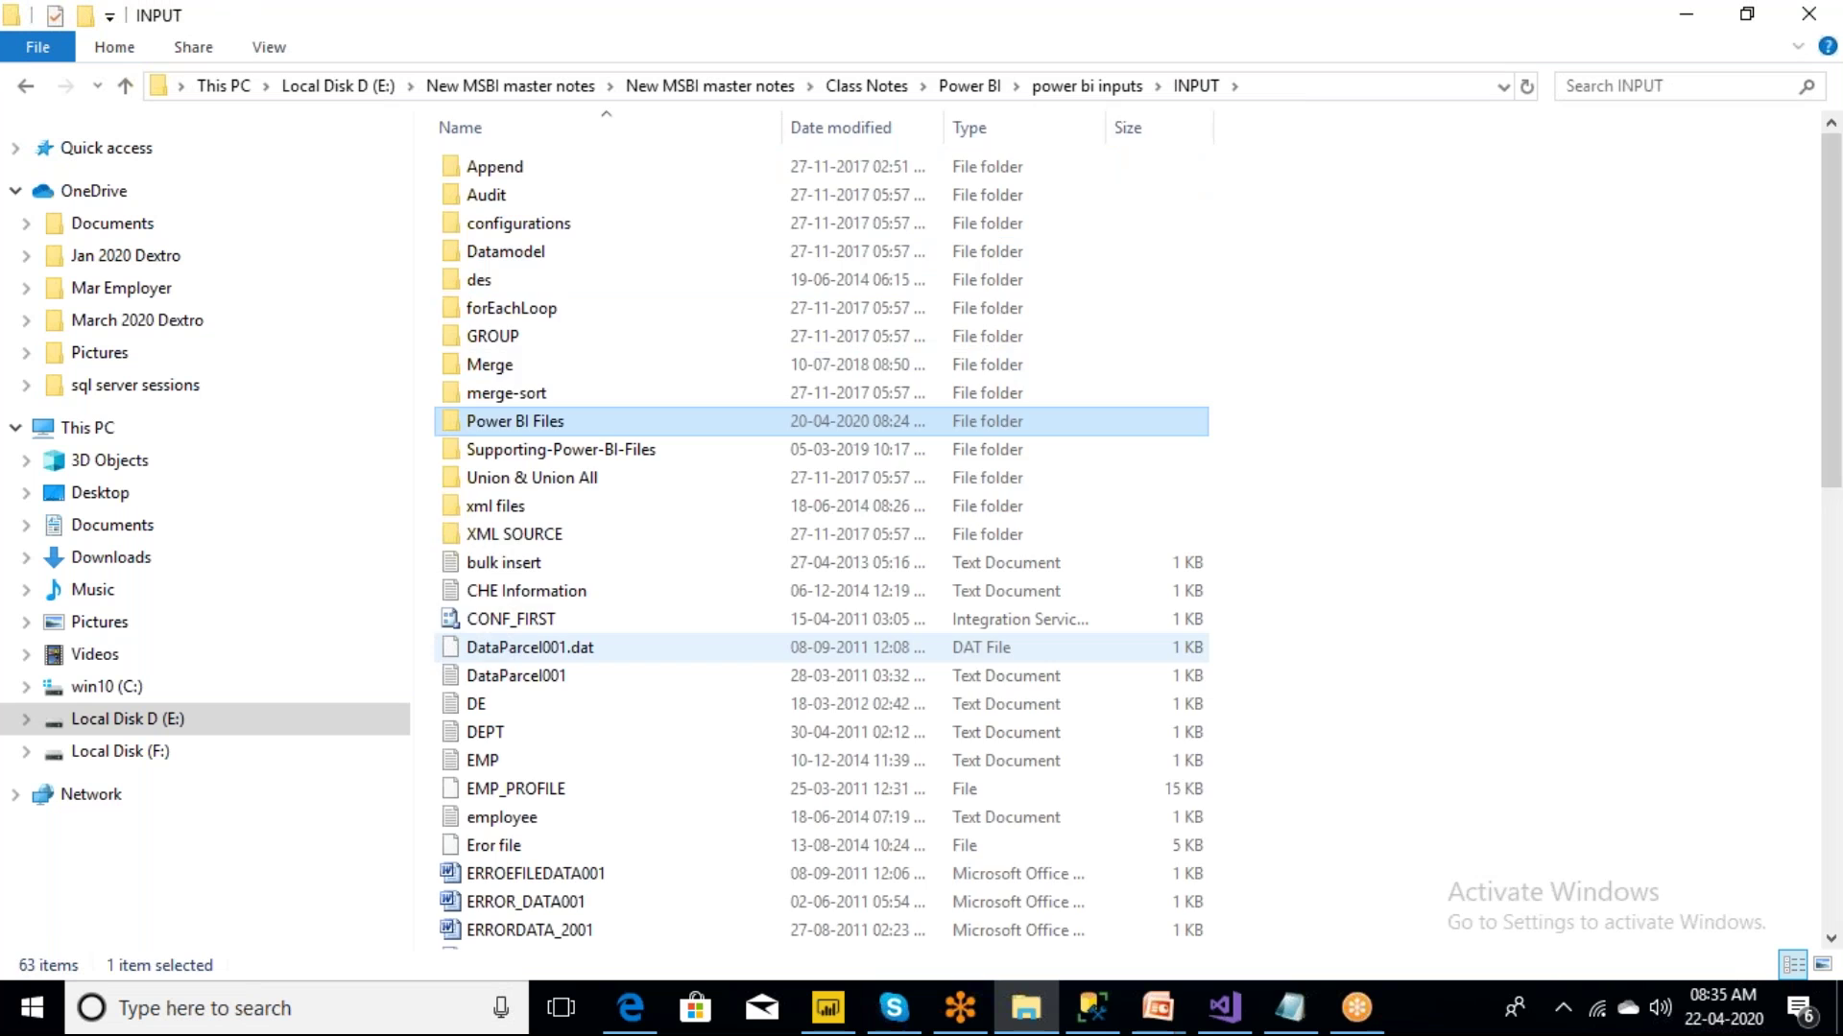
key(Return)
- Open the PE-18 workbook from the Power BI Files folder in Excel
key(Down)
key(Down)
key(Down)
text(powerbi)
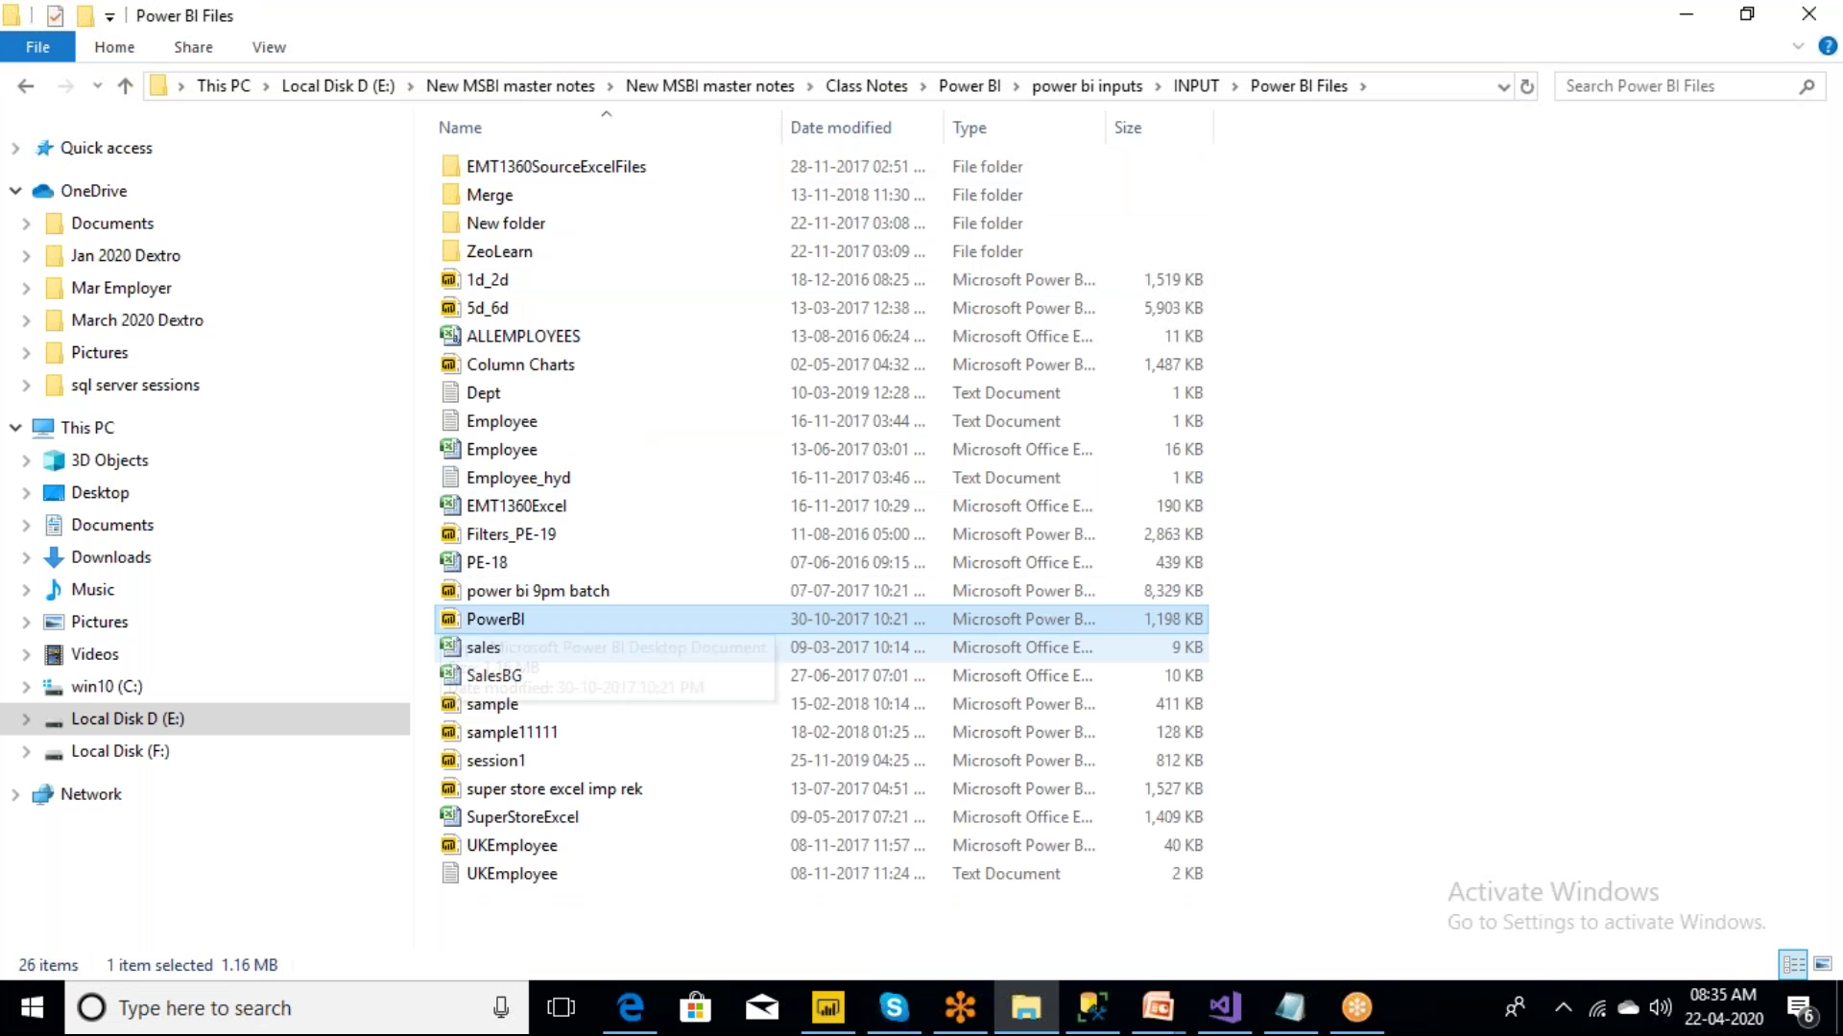
click(485, 567)
double_click(485, 566)
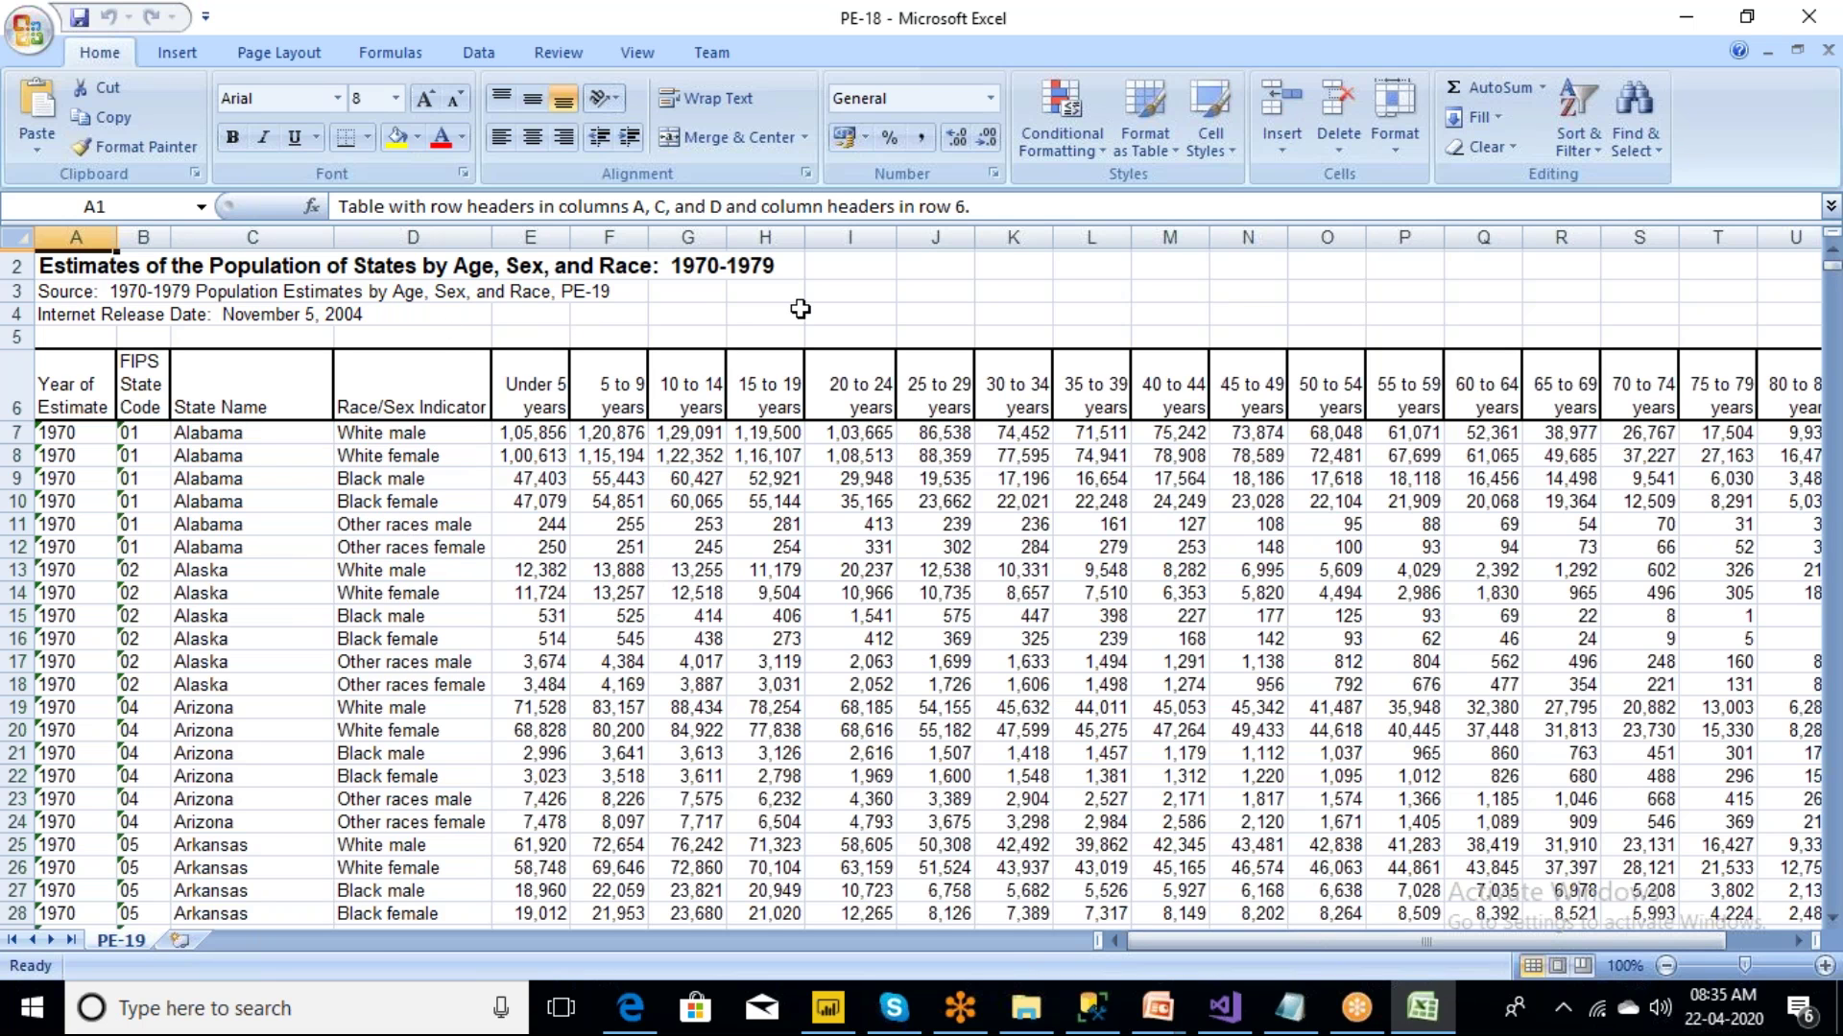
- Fill the title block A2:I5 and the Year of Estimate cells A6:A26 with yellow
drag(826, 334, 60, 272)
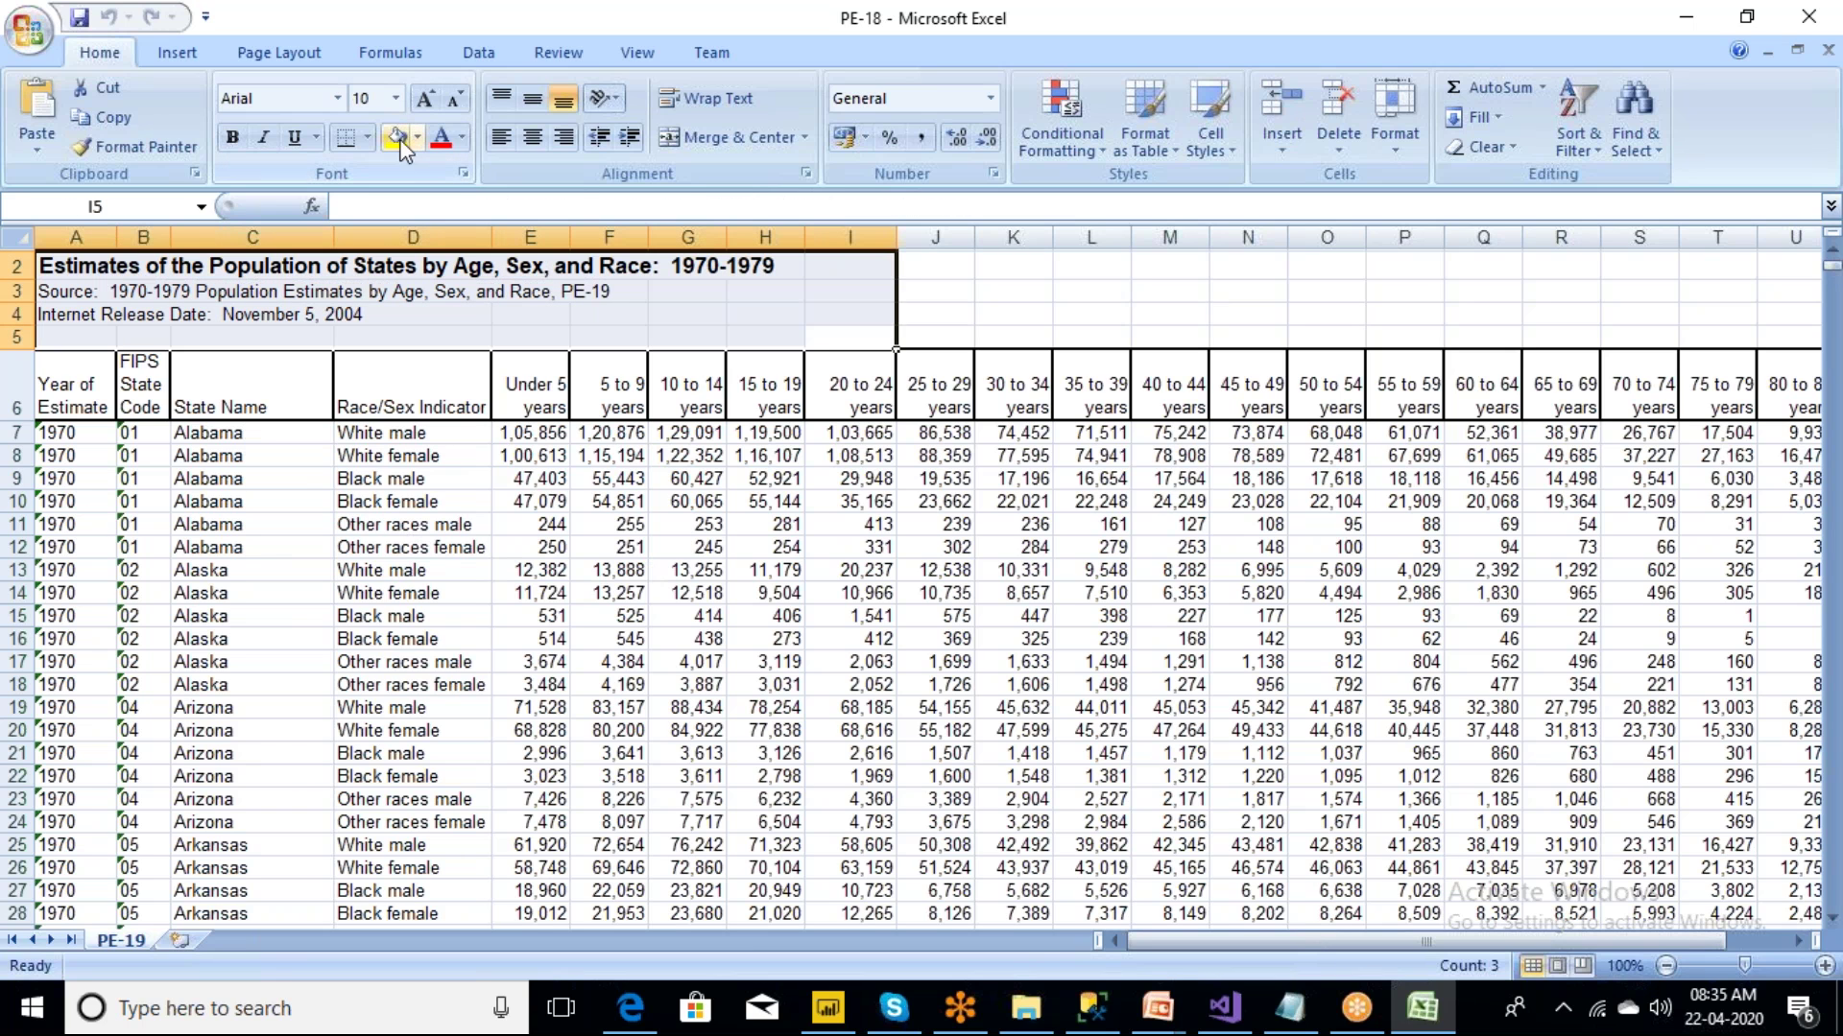
click(396, 137)
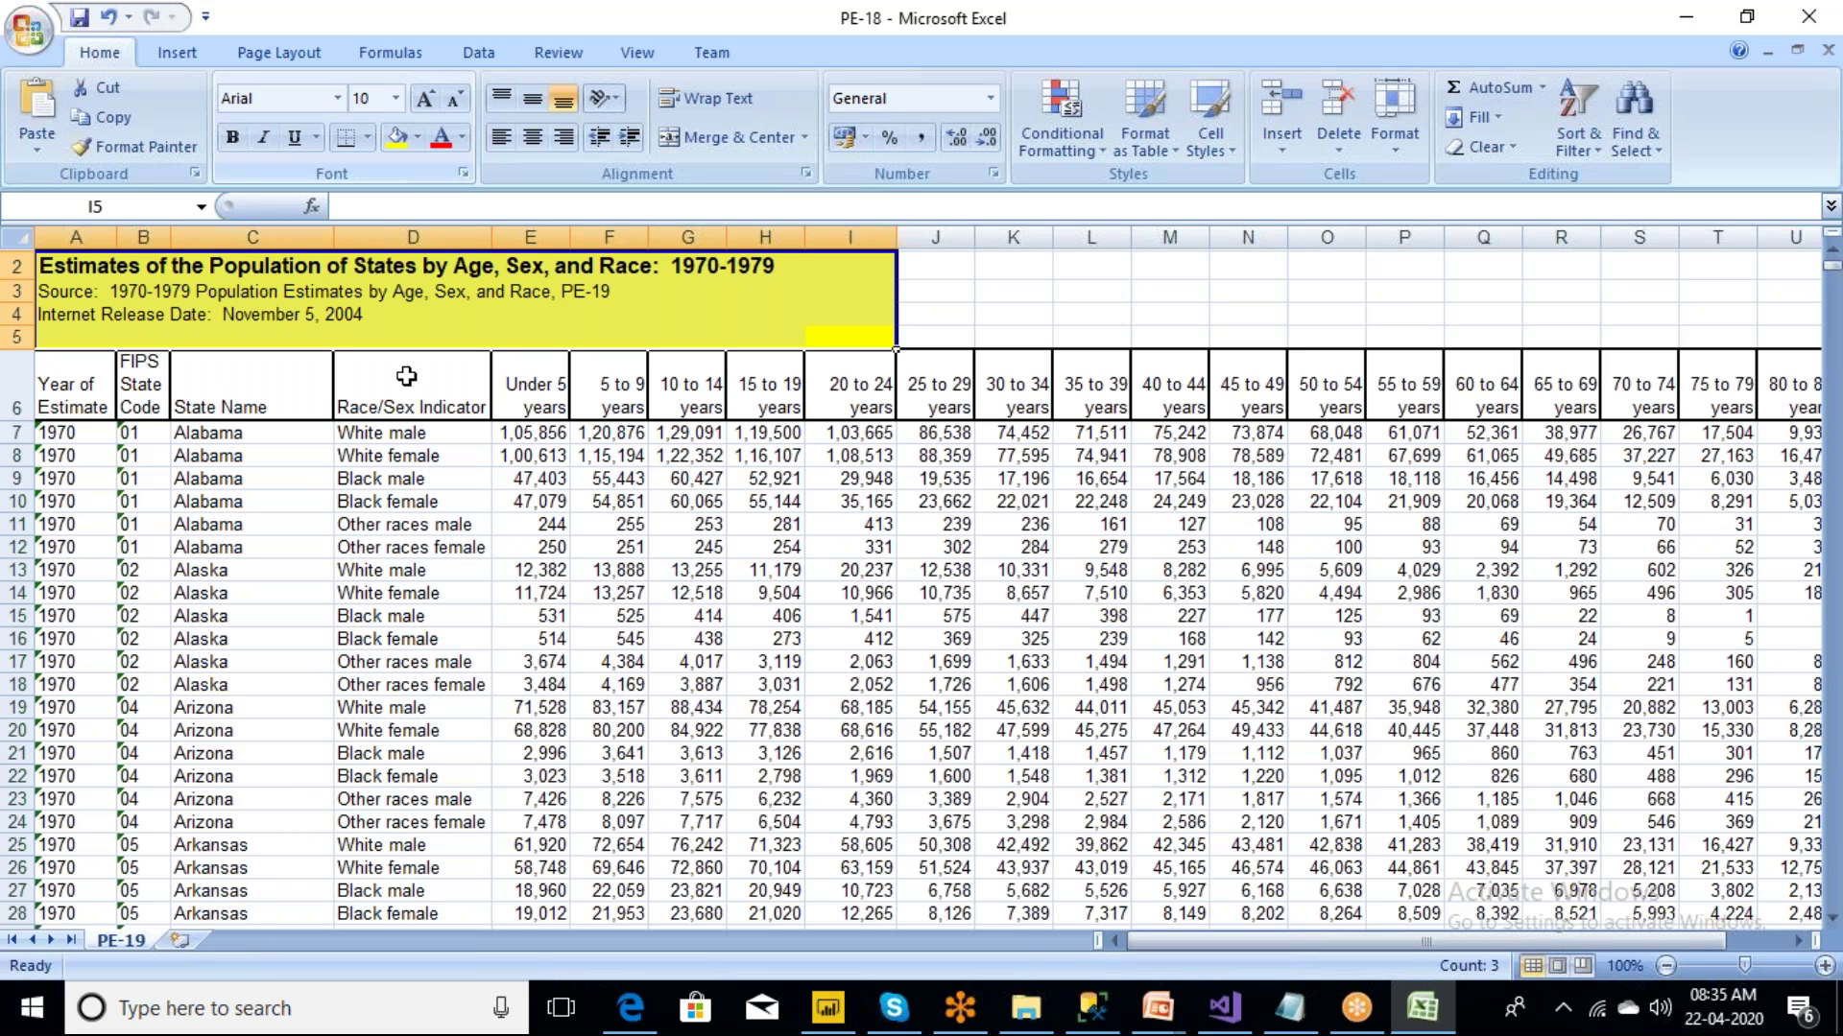
drag(70, 388, 77, 791)
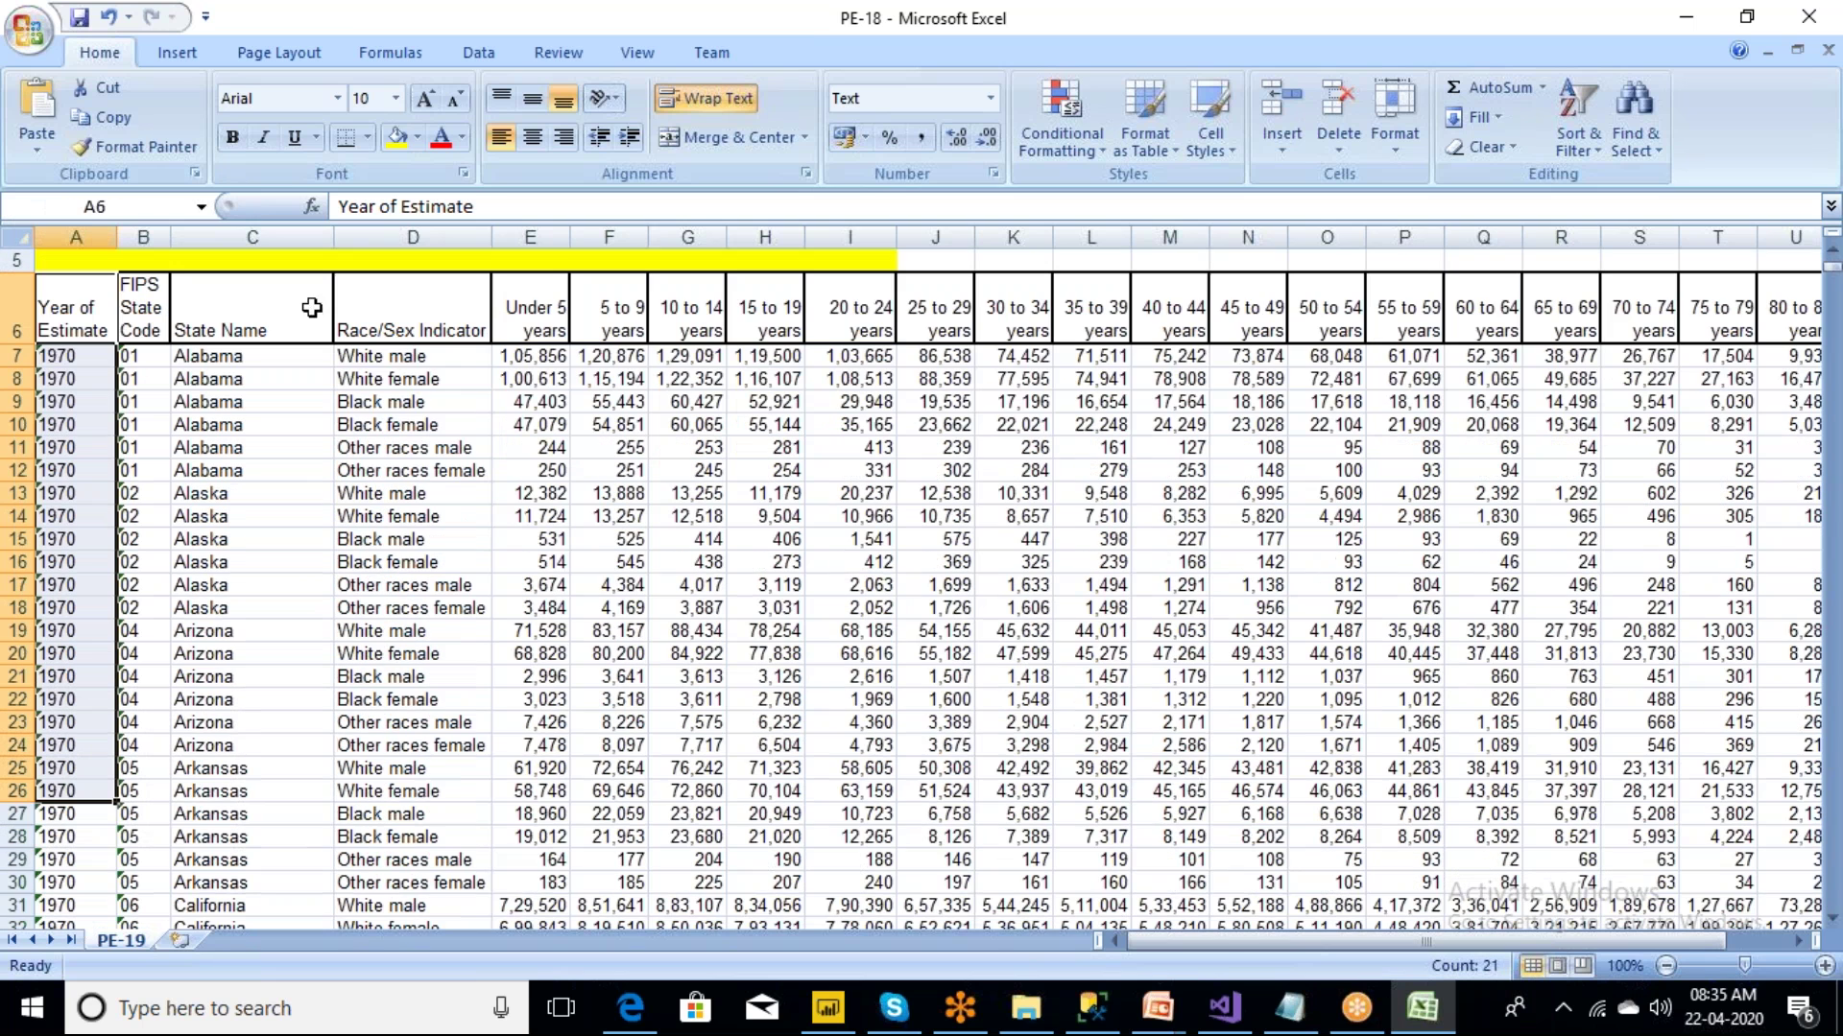
click(399, 140)
- Fill the FIPS State Code cells B6:B26 with light blue
click(144, 322)
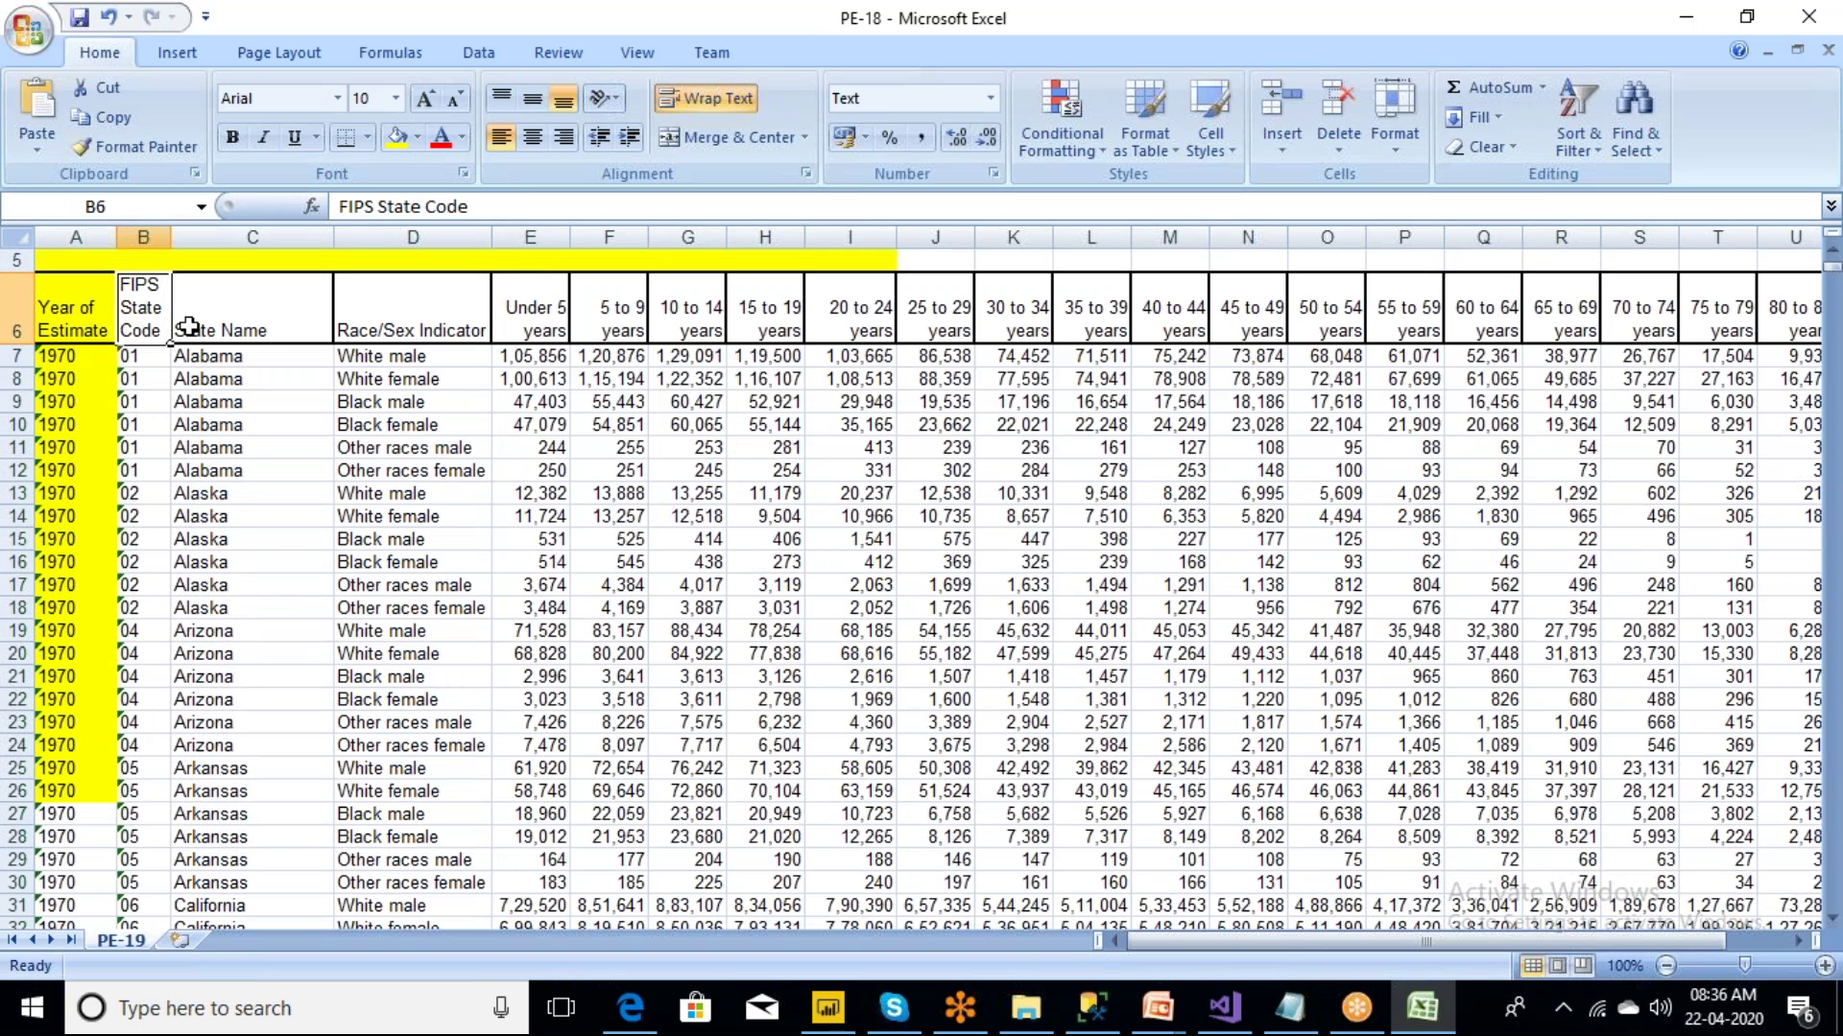
drag(152, 326, 151, 791)
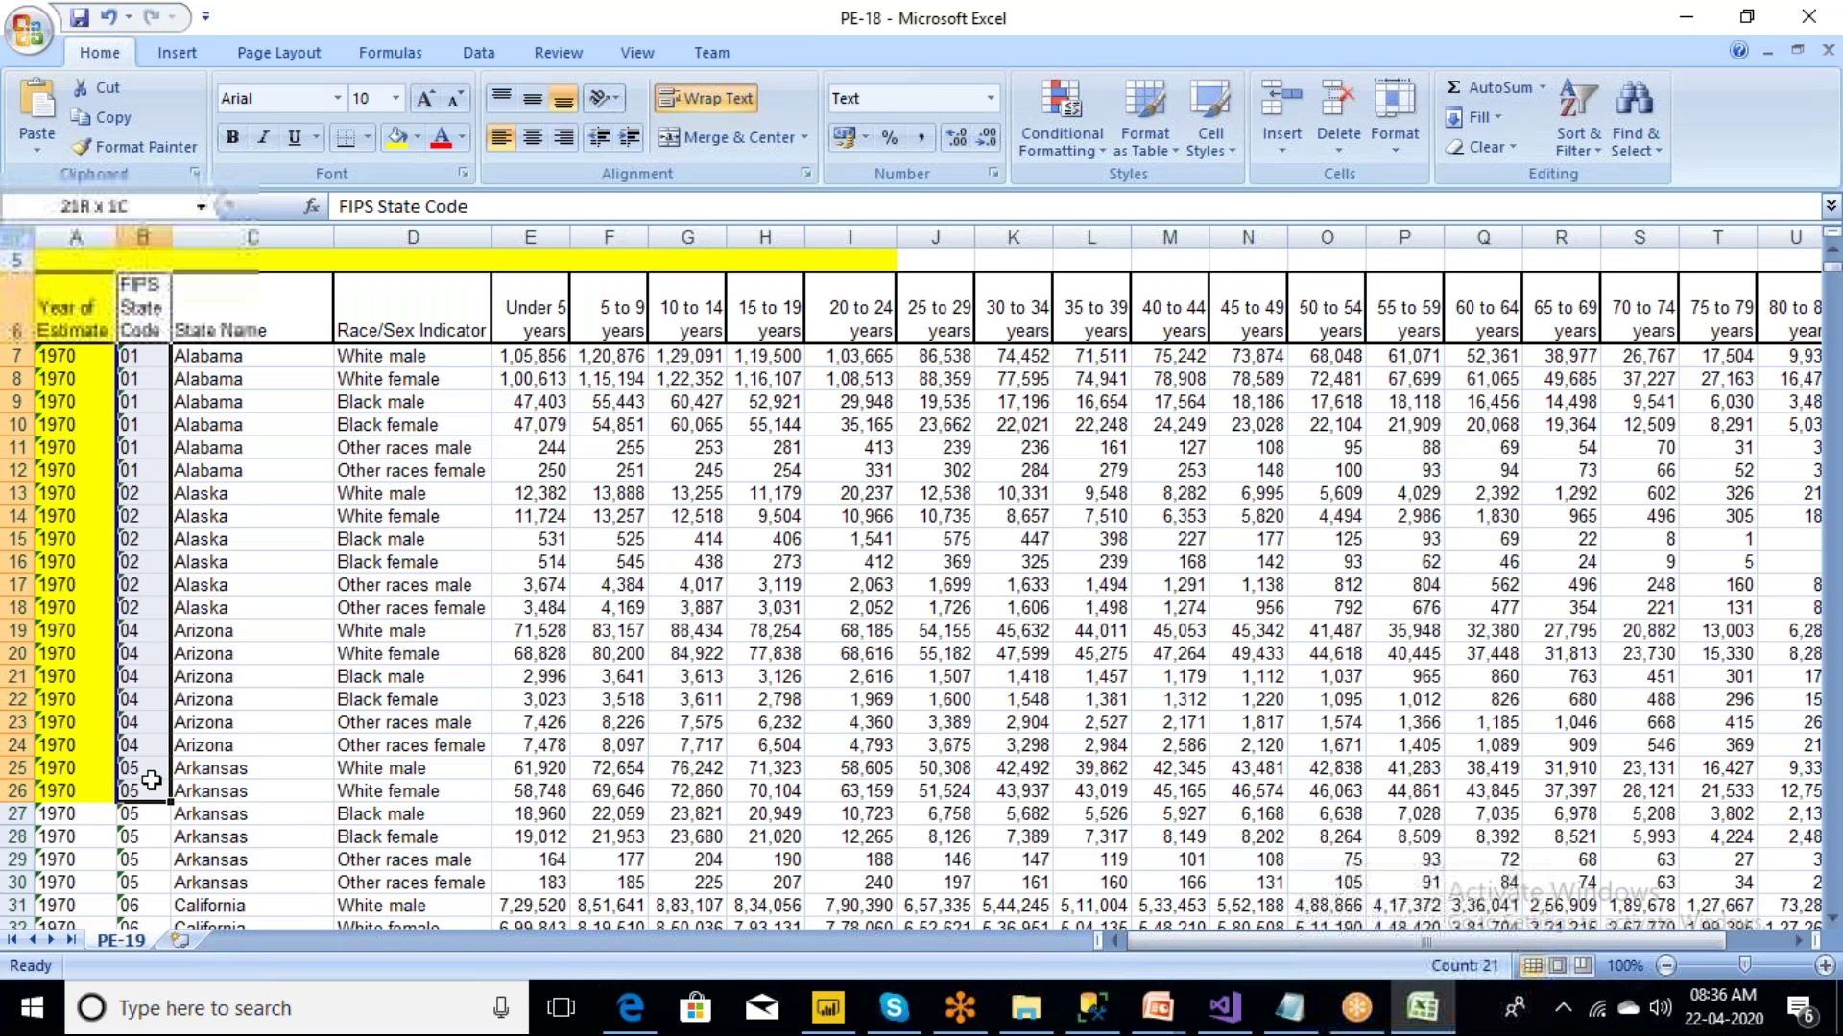
click(419, 139)
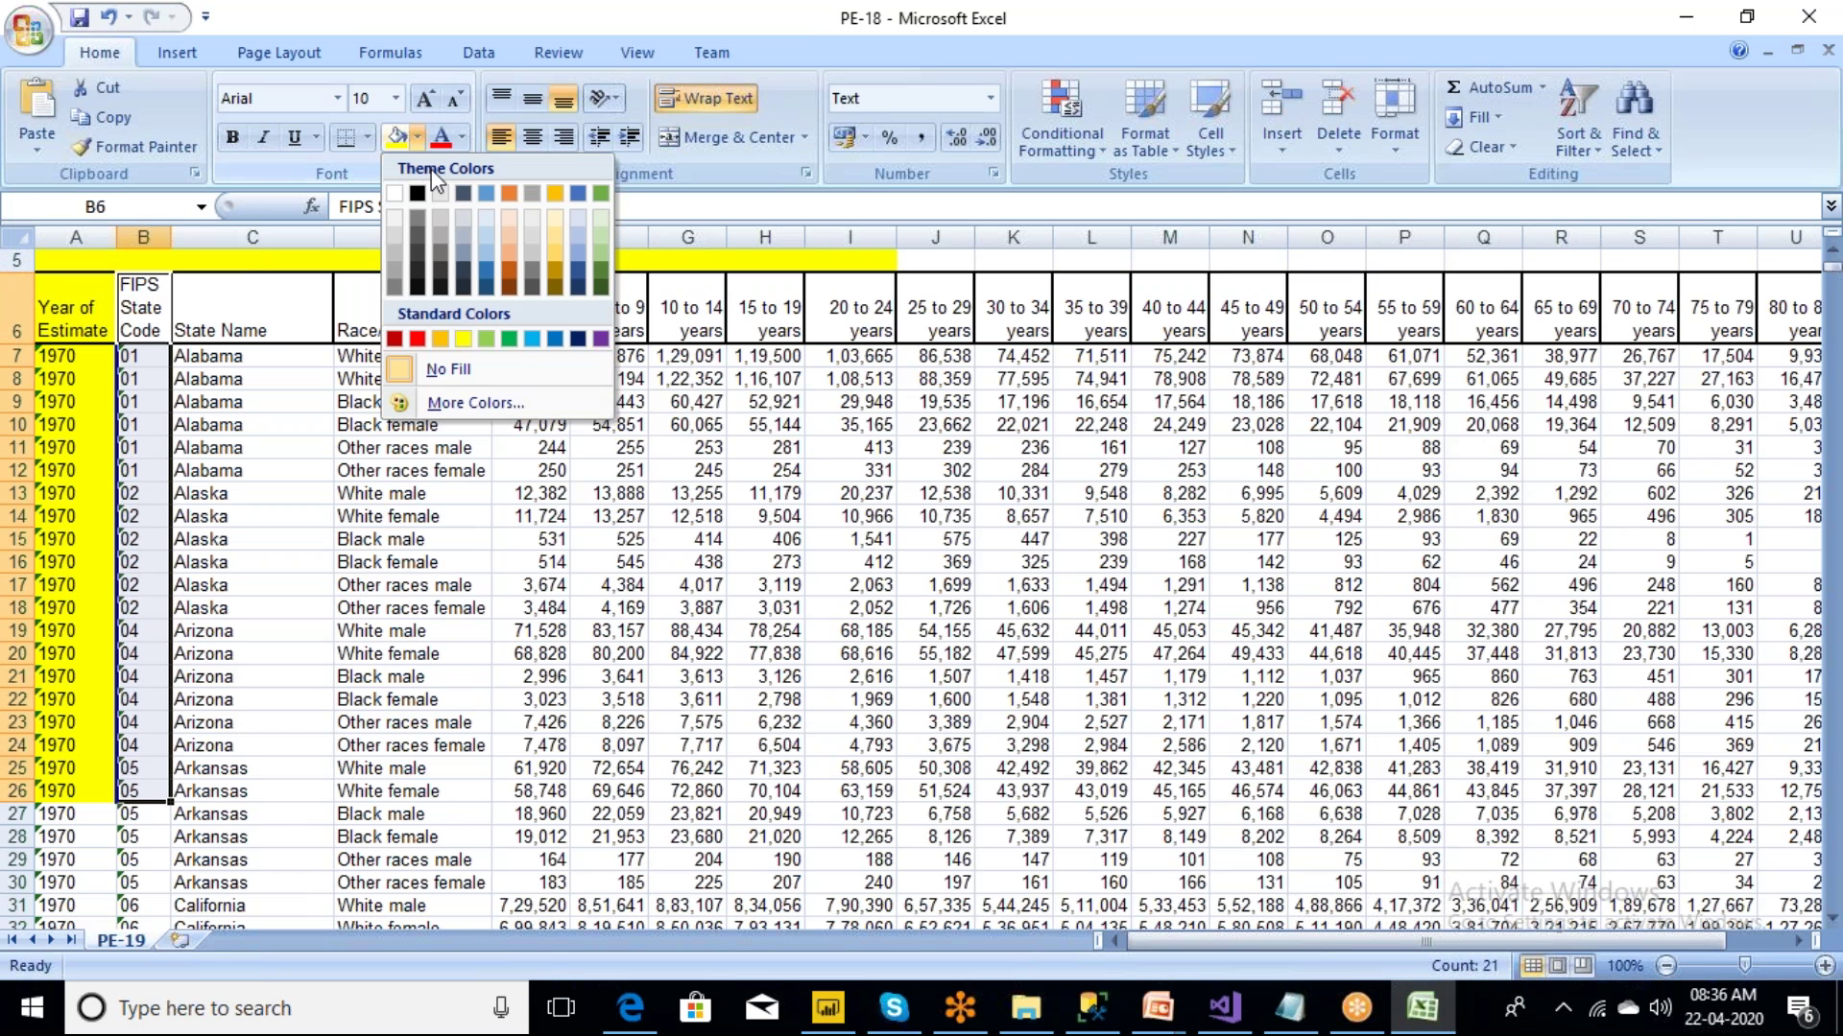
click(532, 341)
- Fill the State Name cells C6:C26 with purple and the Race/Sex Indicator cells D6:D26 with orange
drag(245, 331, 236, 787)
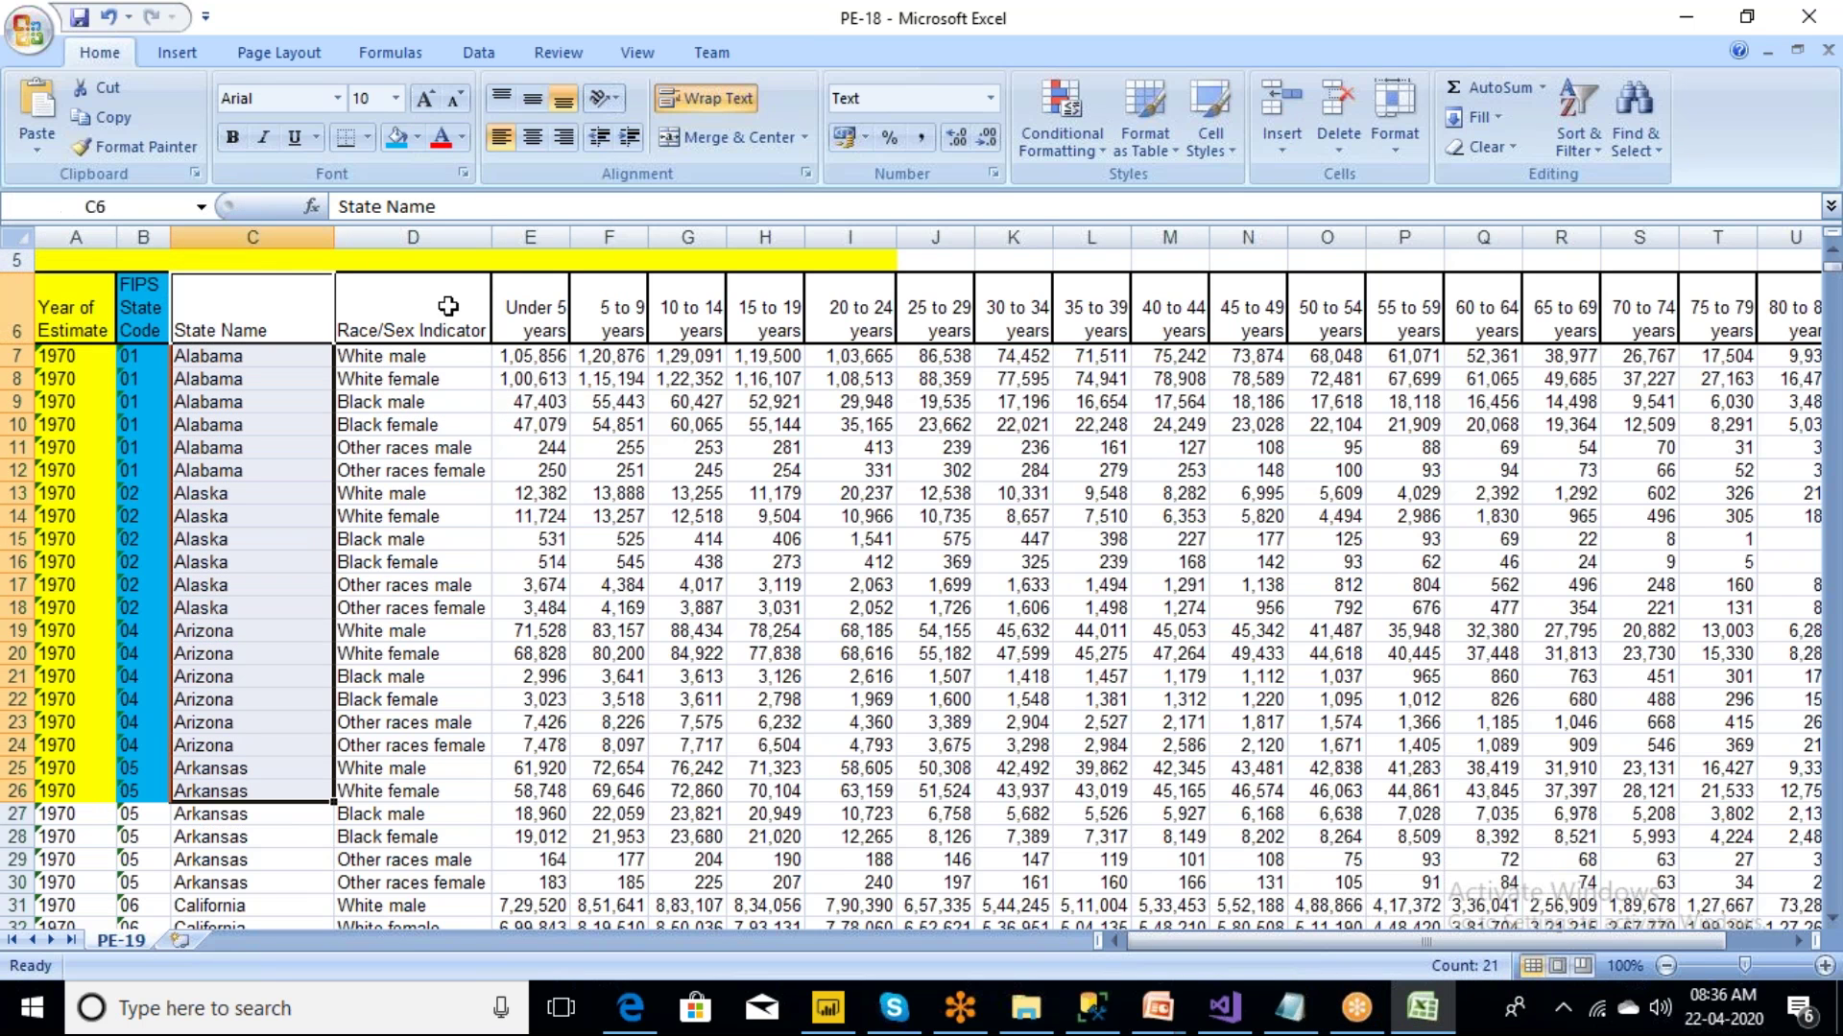
click(419, 139)
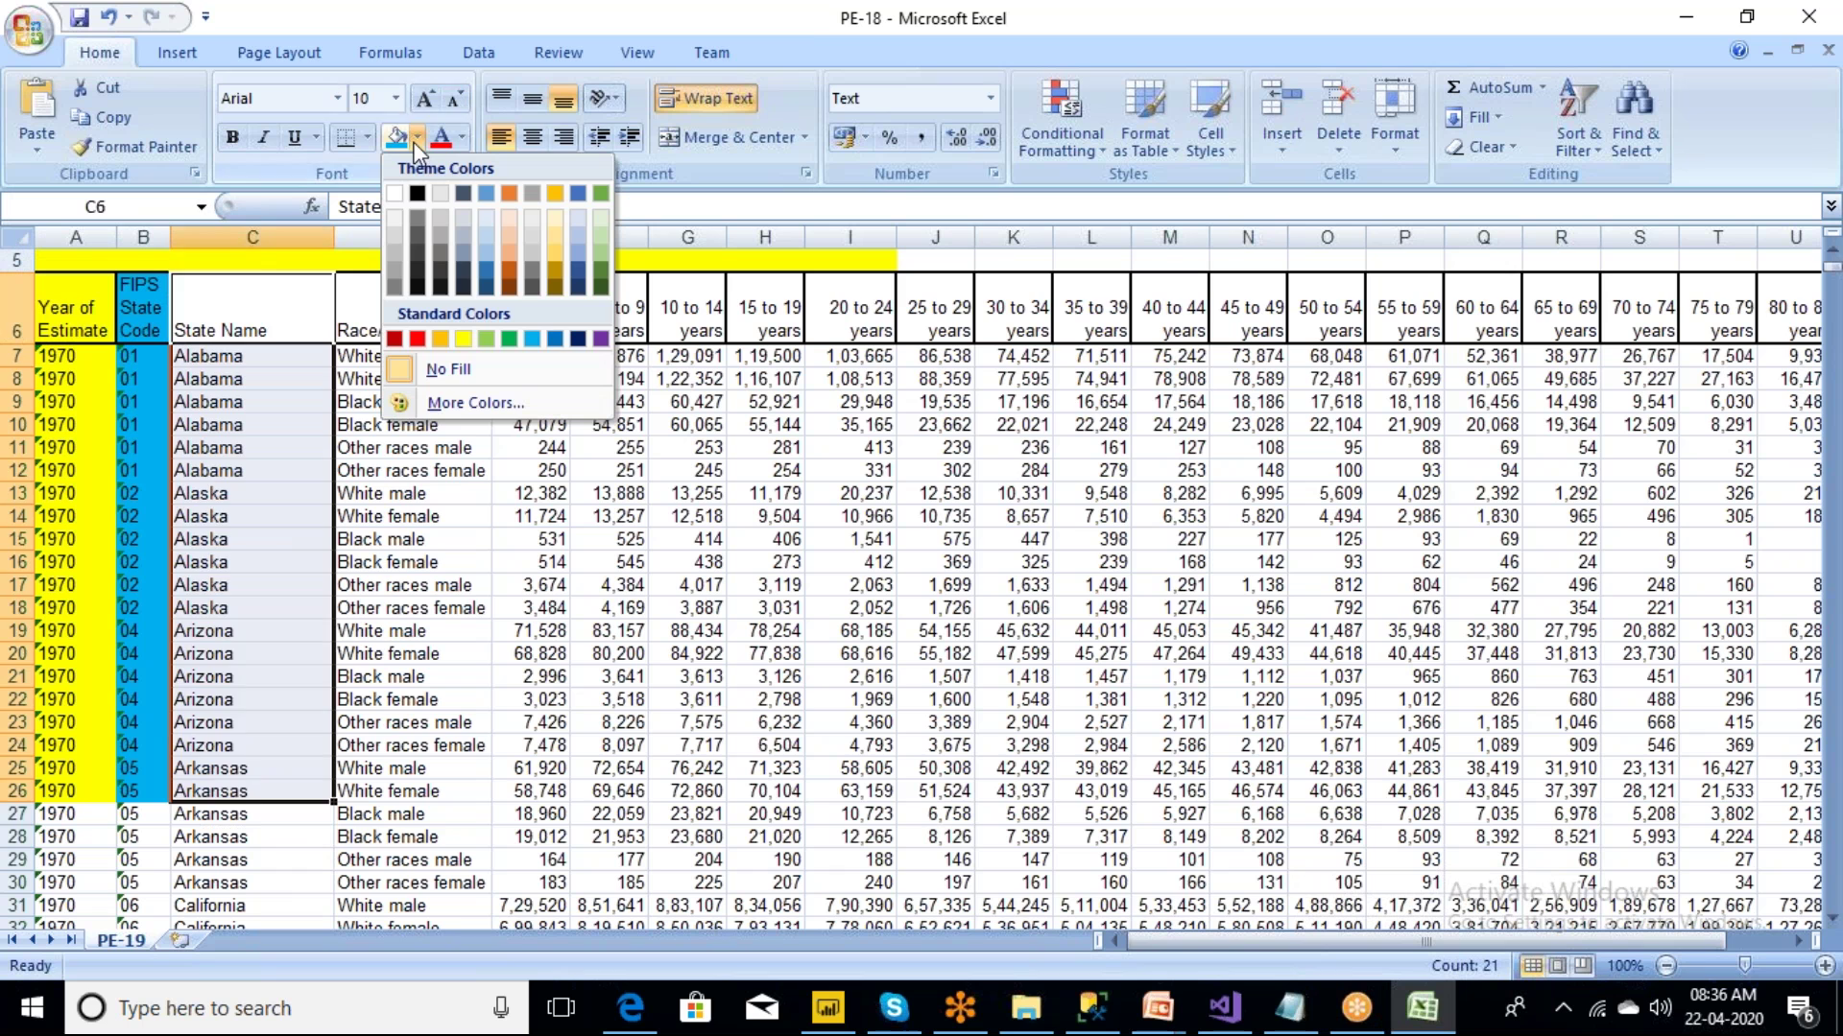
click(601, 340)
drag(412, 328, 415, 789)
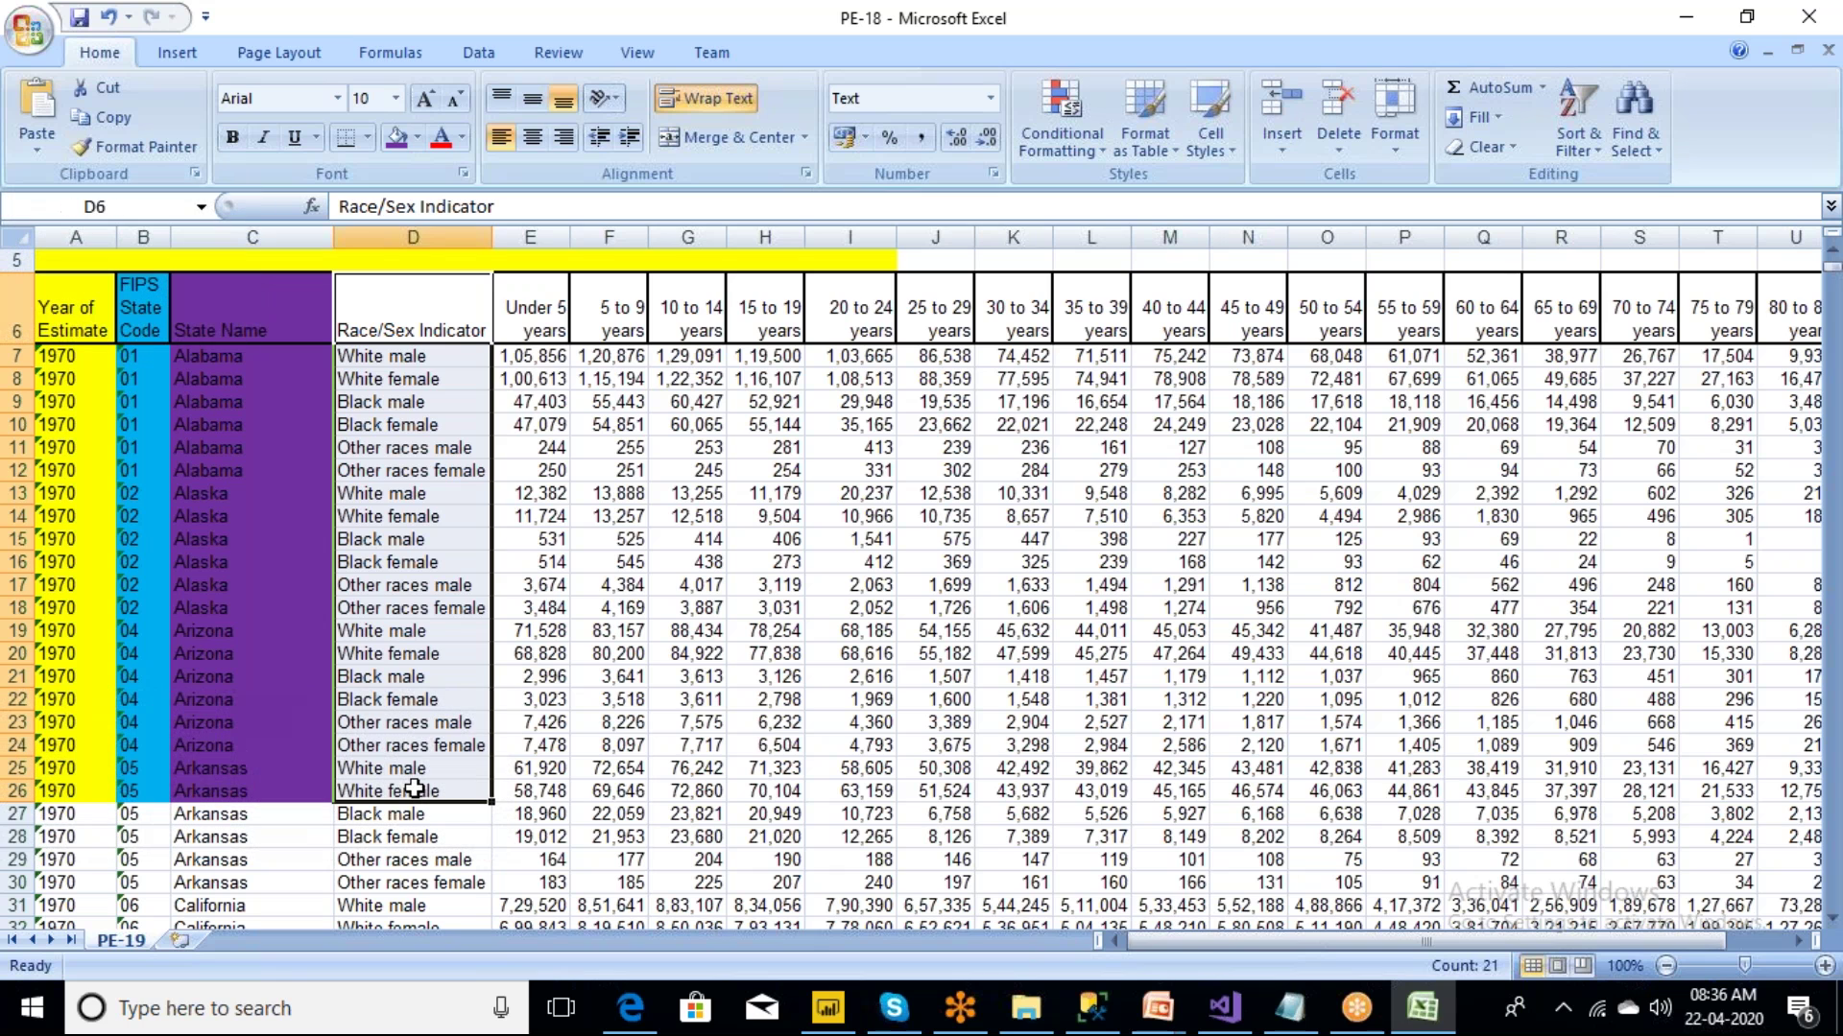
click(422, 140)
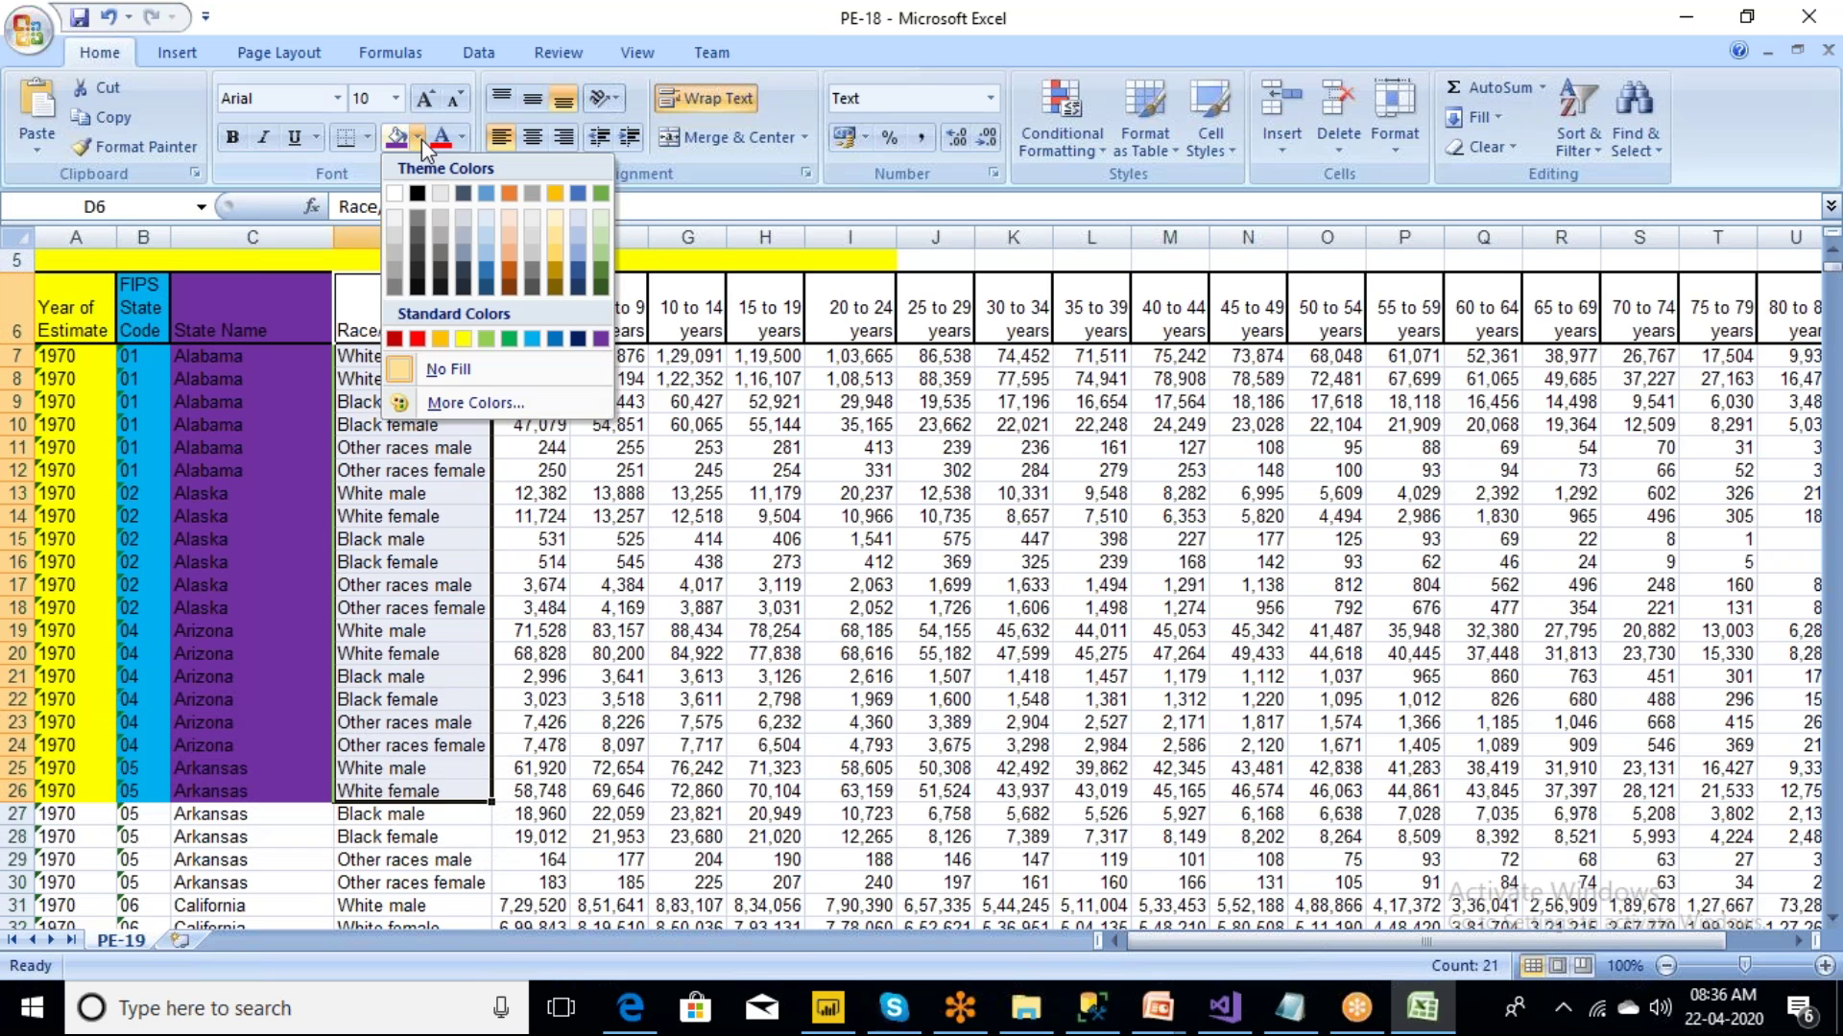
click(440, 338)
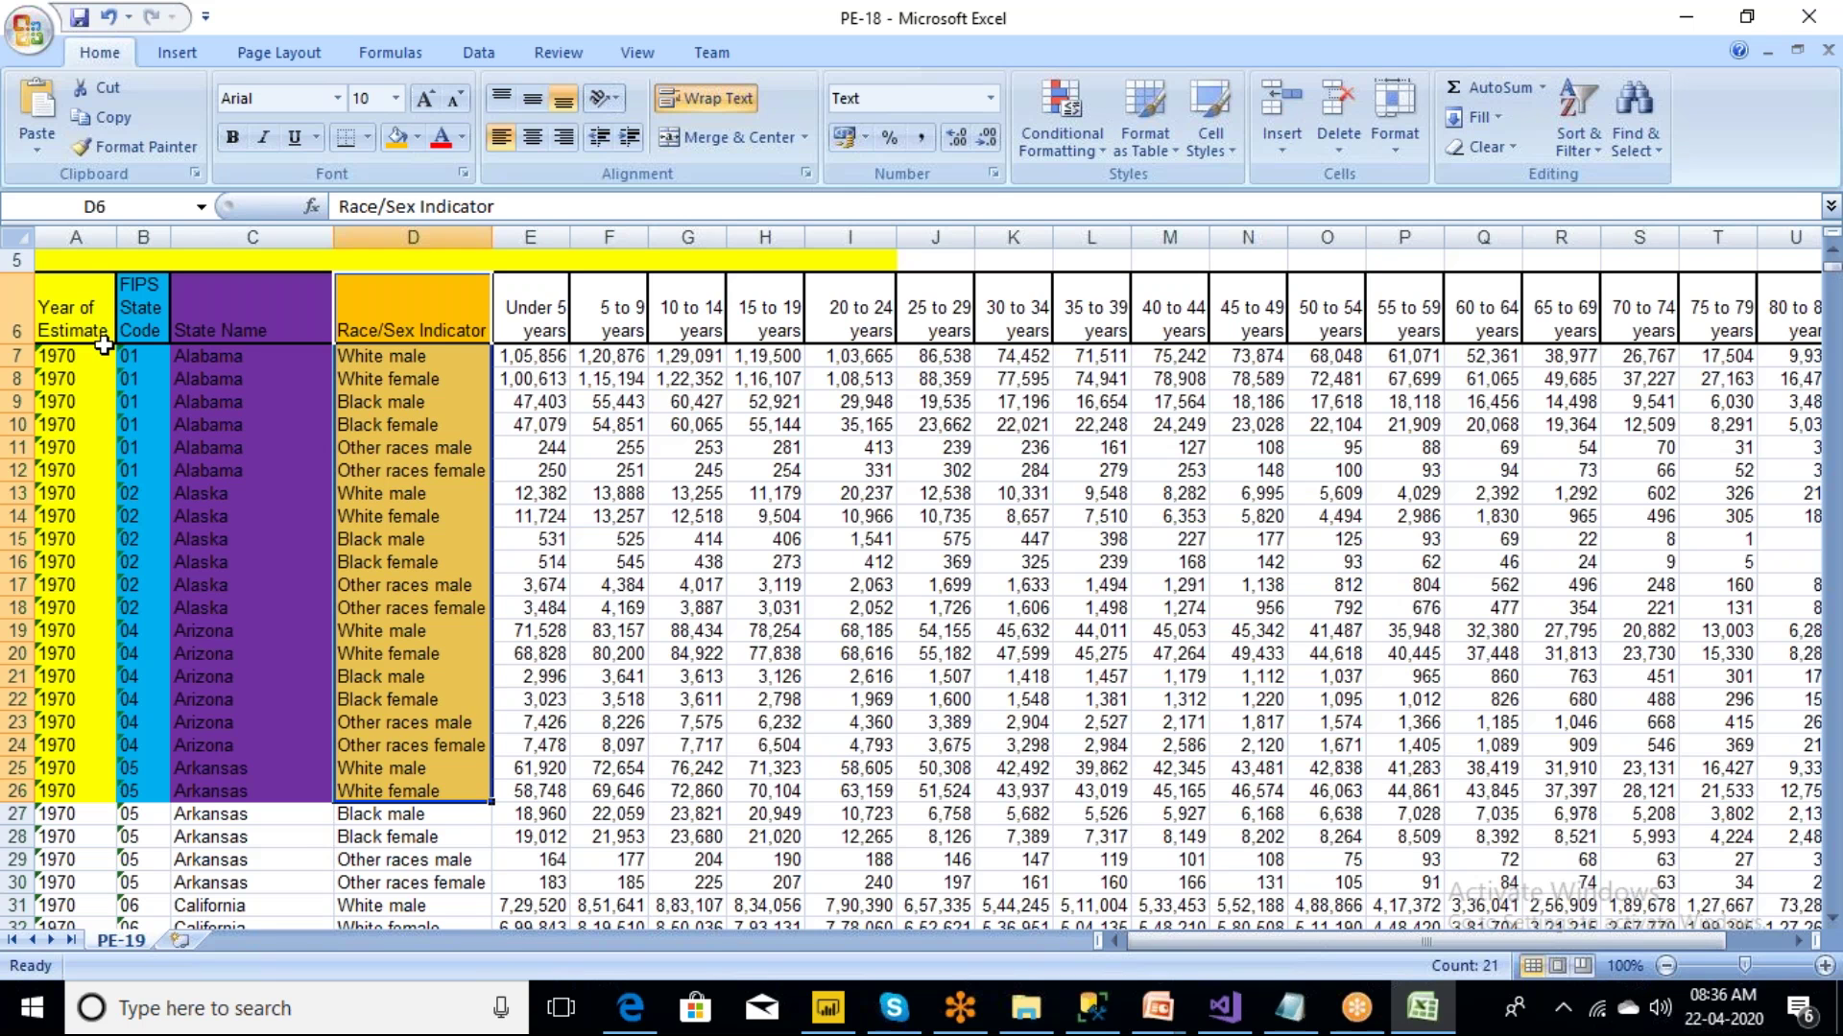
- Fill the age-group block E6:R26, from Under 5 years to 65 to 69 years, with red
click(530, 319)
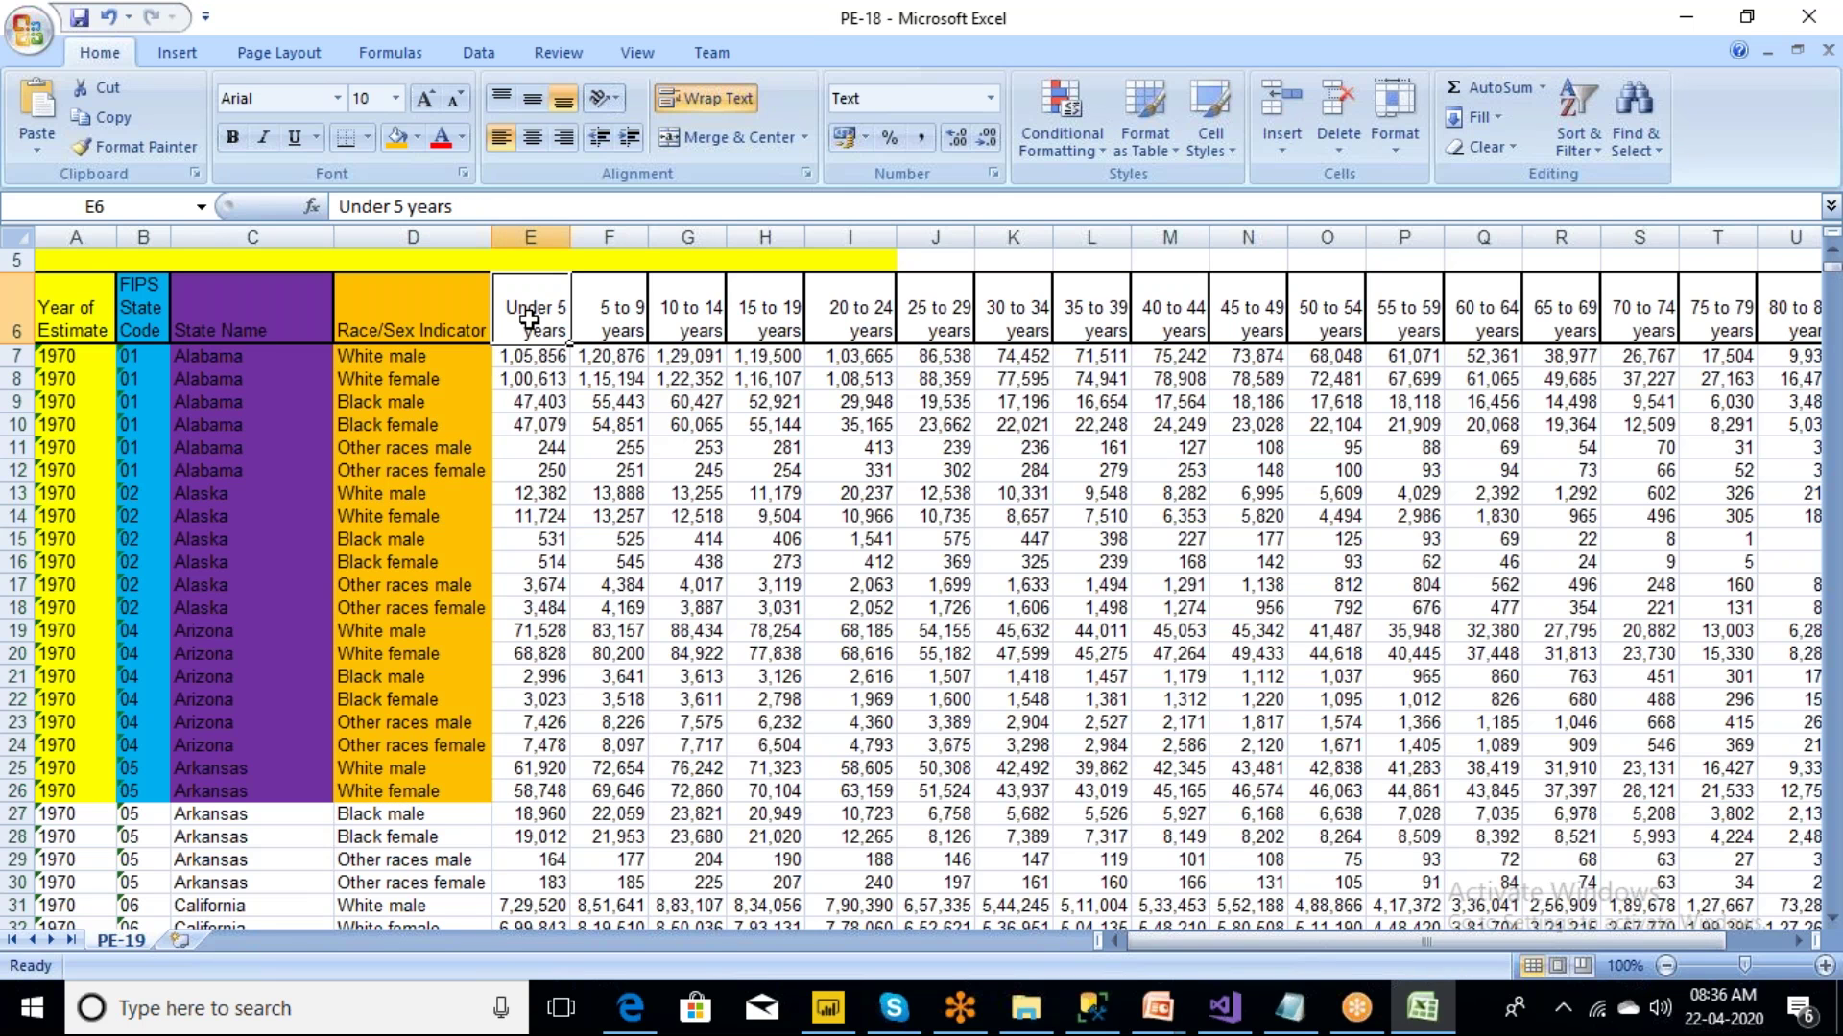
drag(530, 320, 1533, 794)
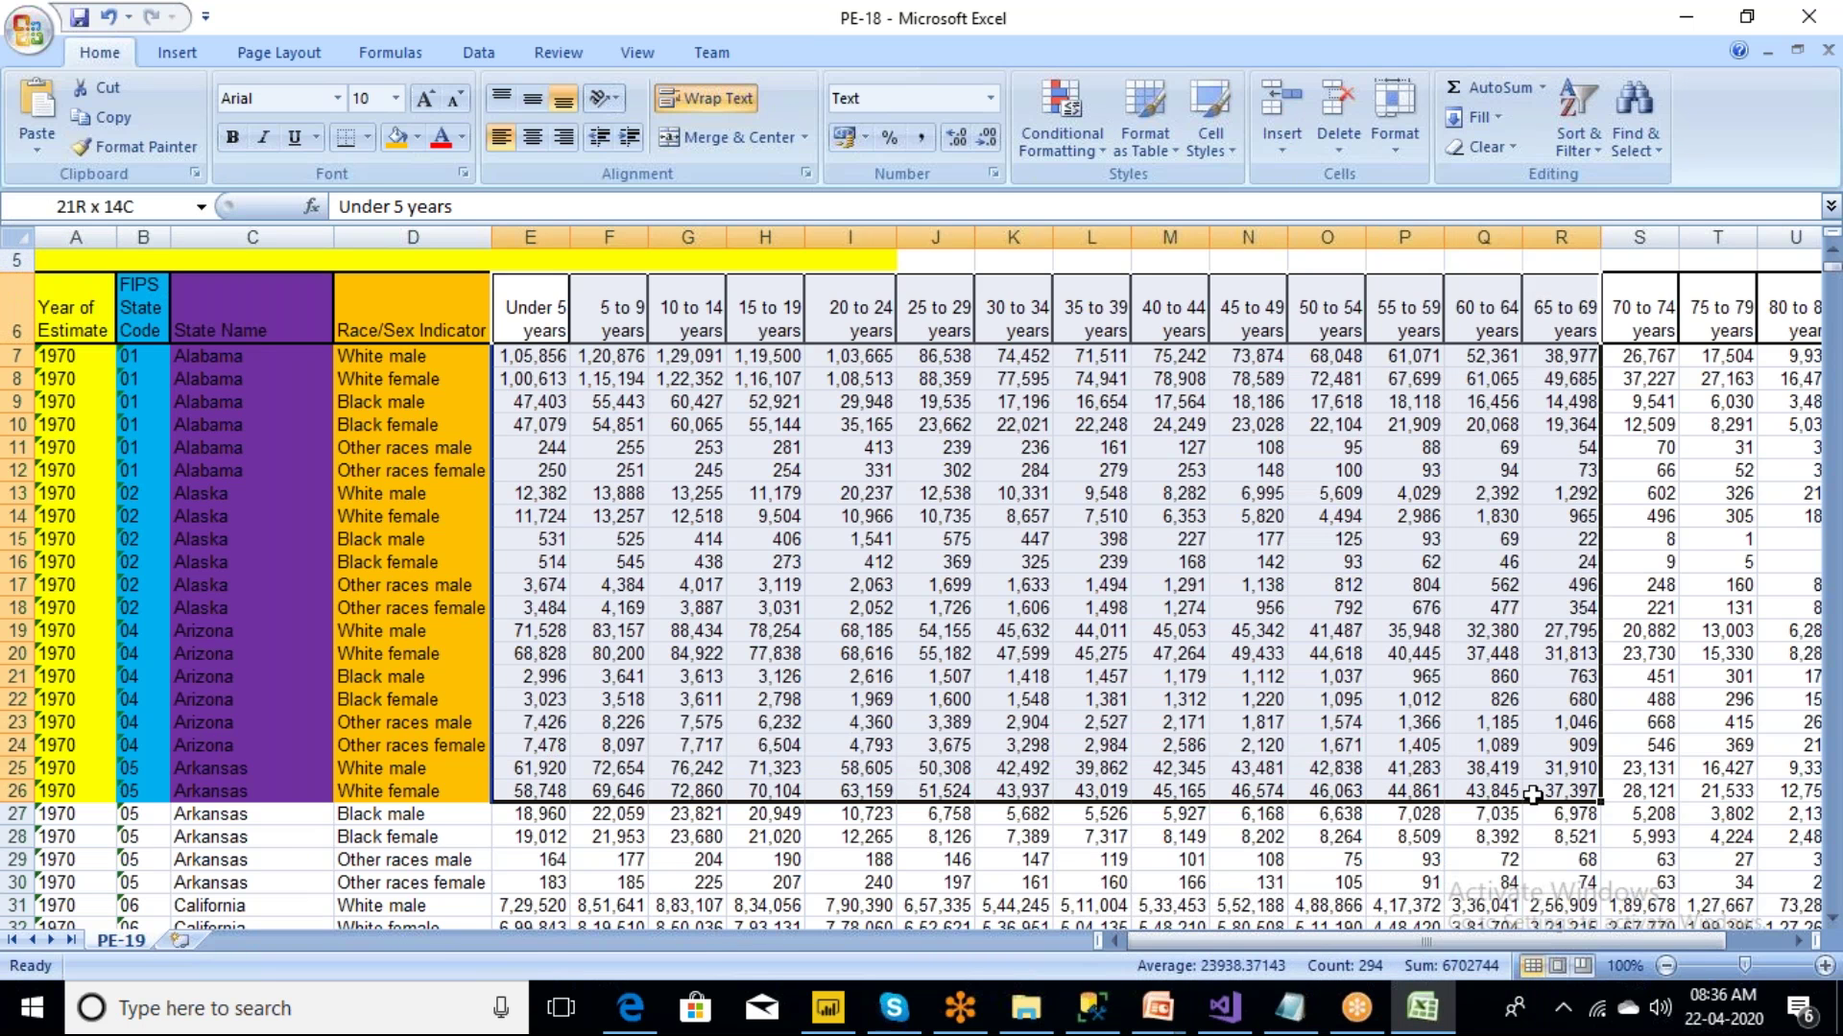
drag(1532, 794, 1533, 795)
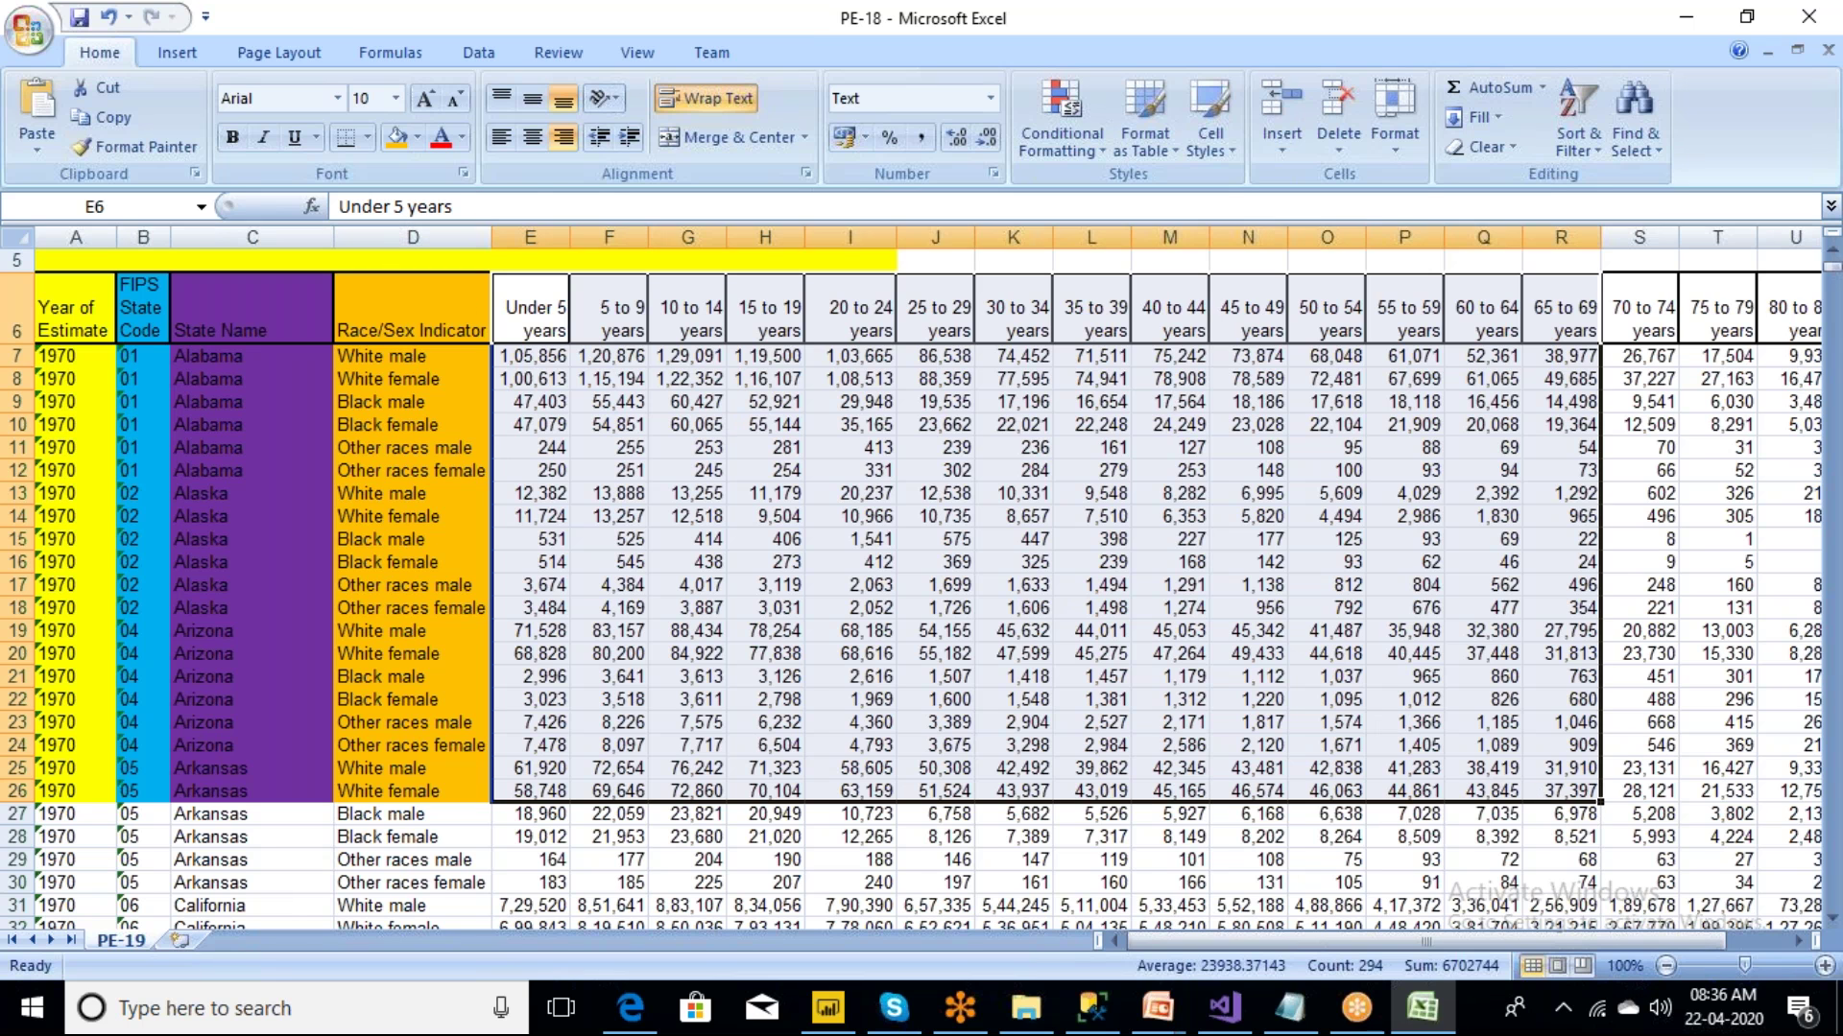
click(416, 138)
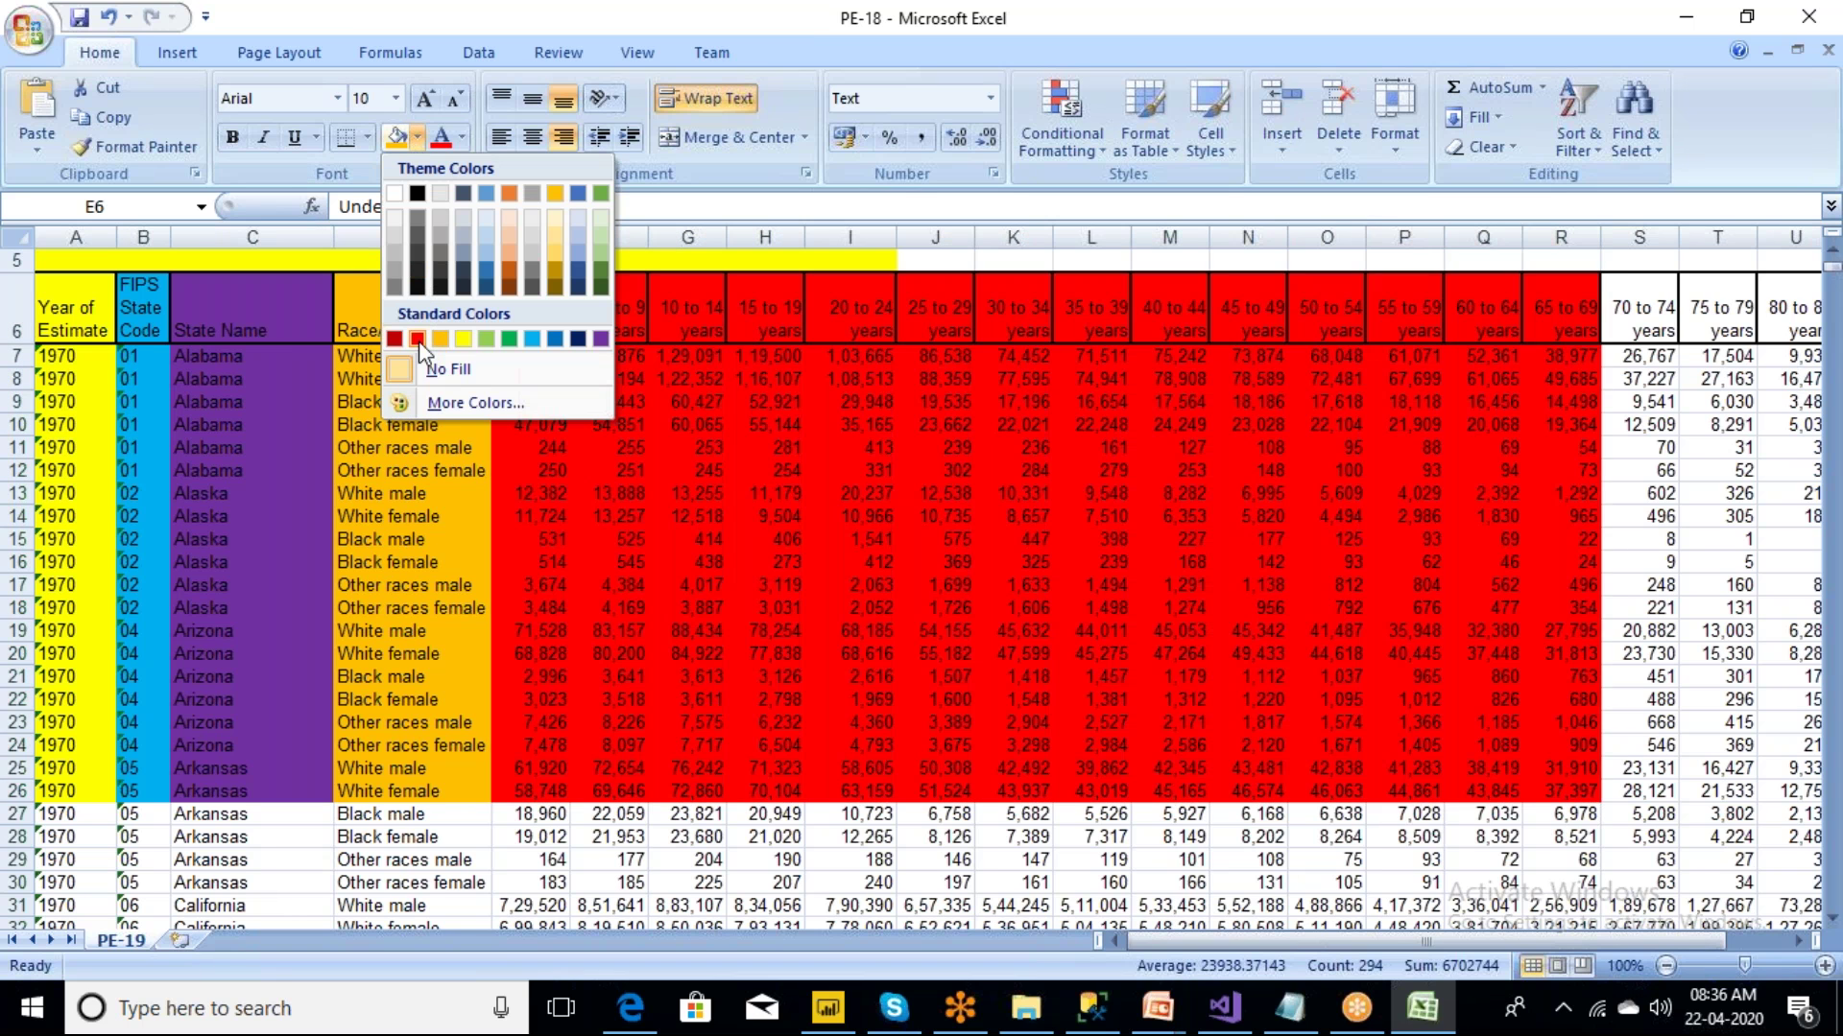
click(418, 339)
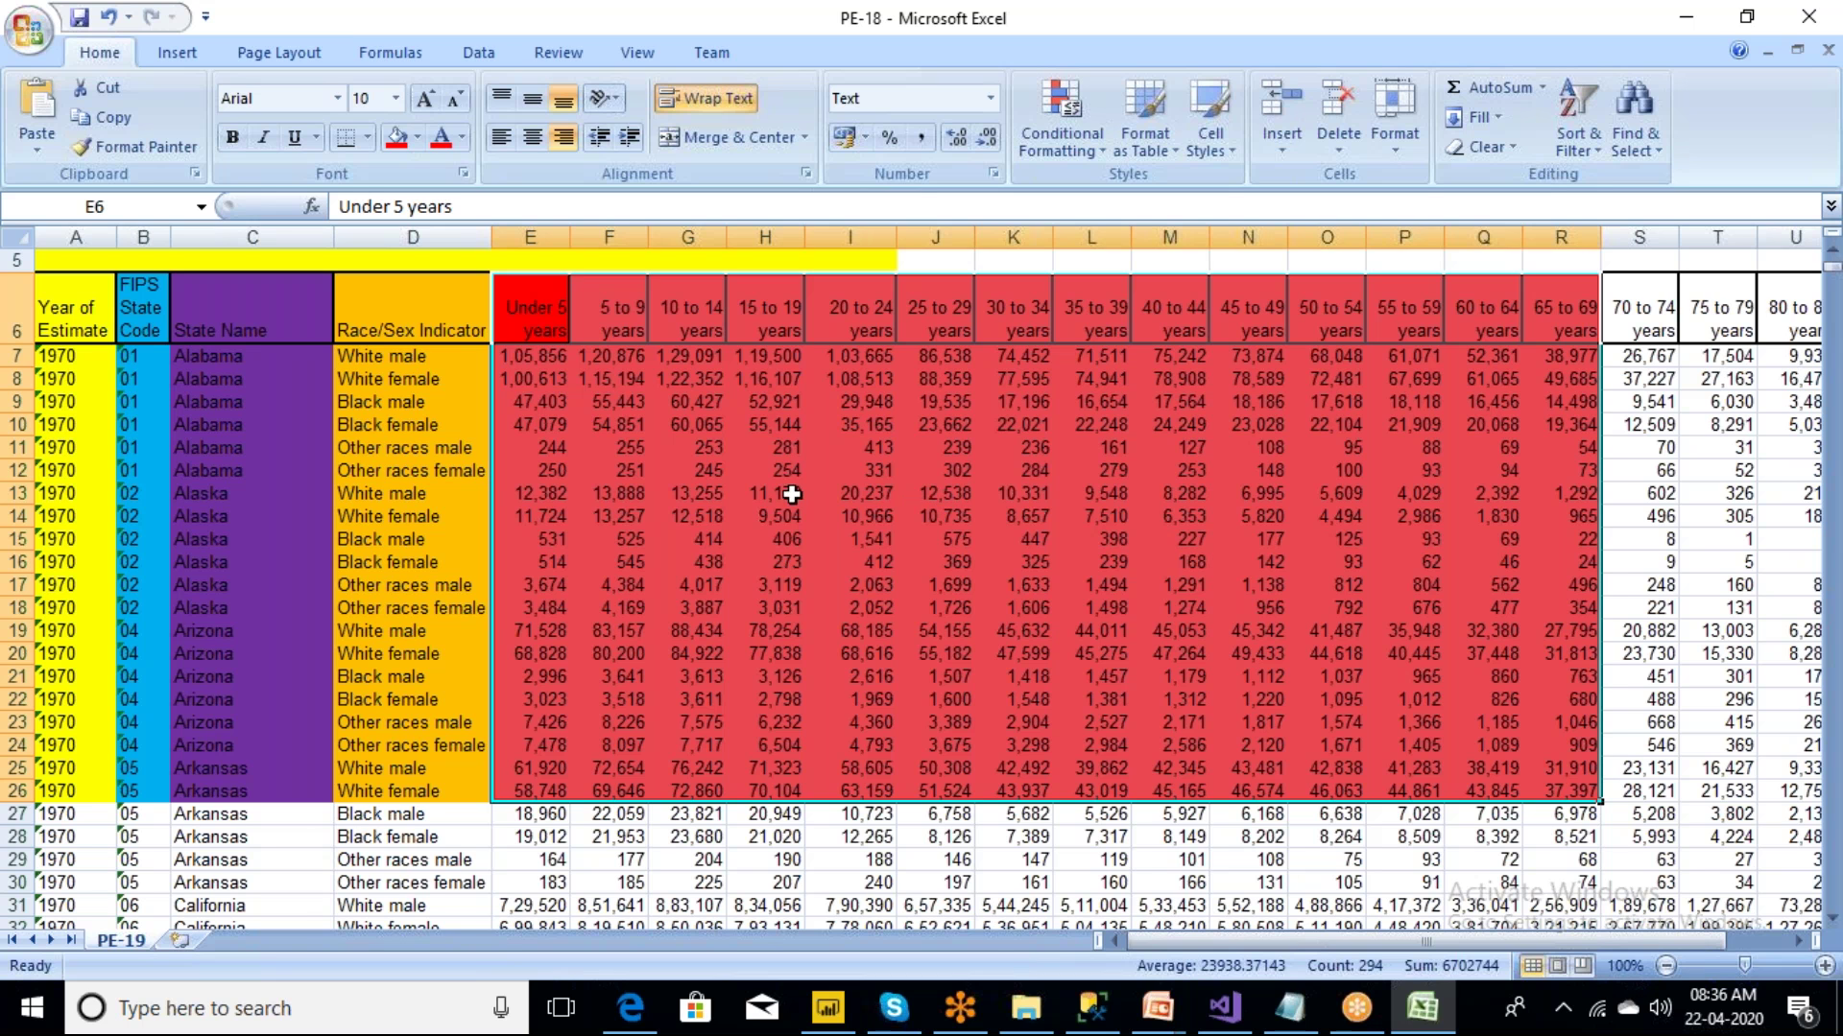
- Fill the age-group headers E6:R6 and the Race/Sex Indicator values D7:D26 with yellow
click(752, 491)
drag(519, 326, 1528, 317)
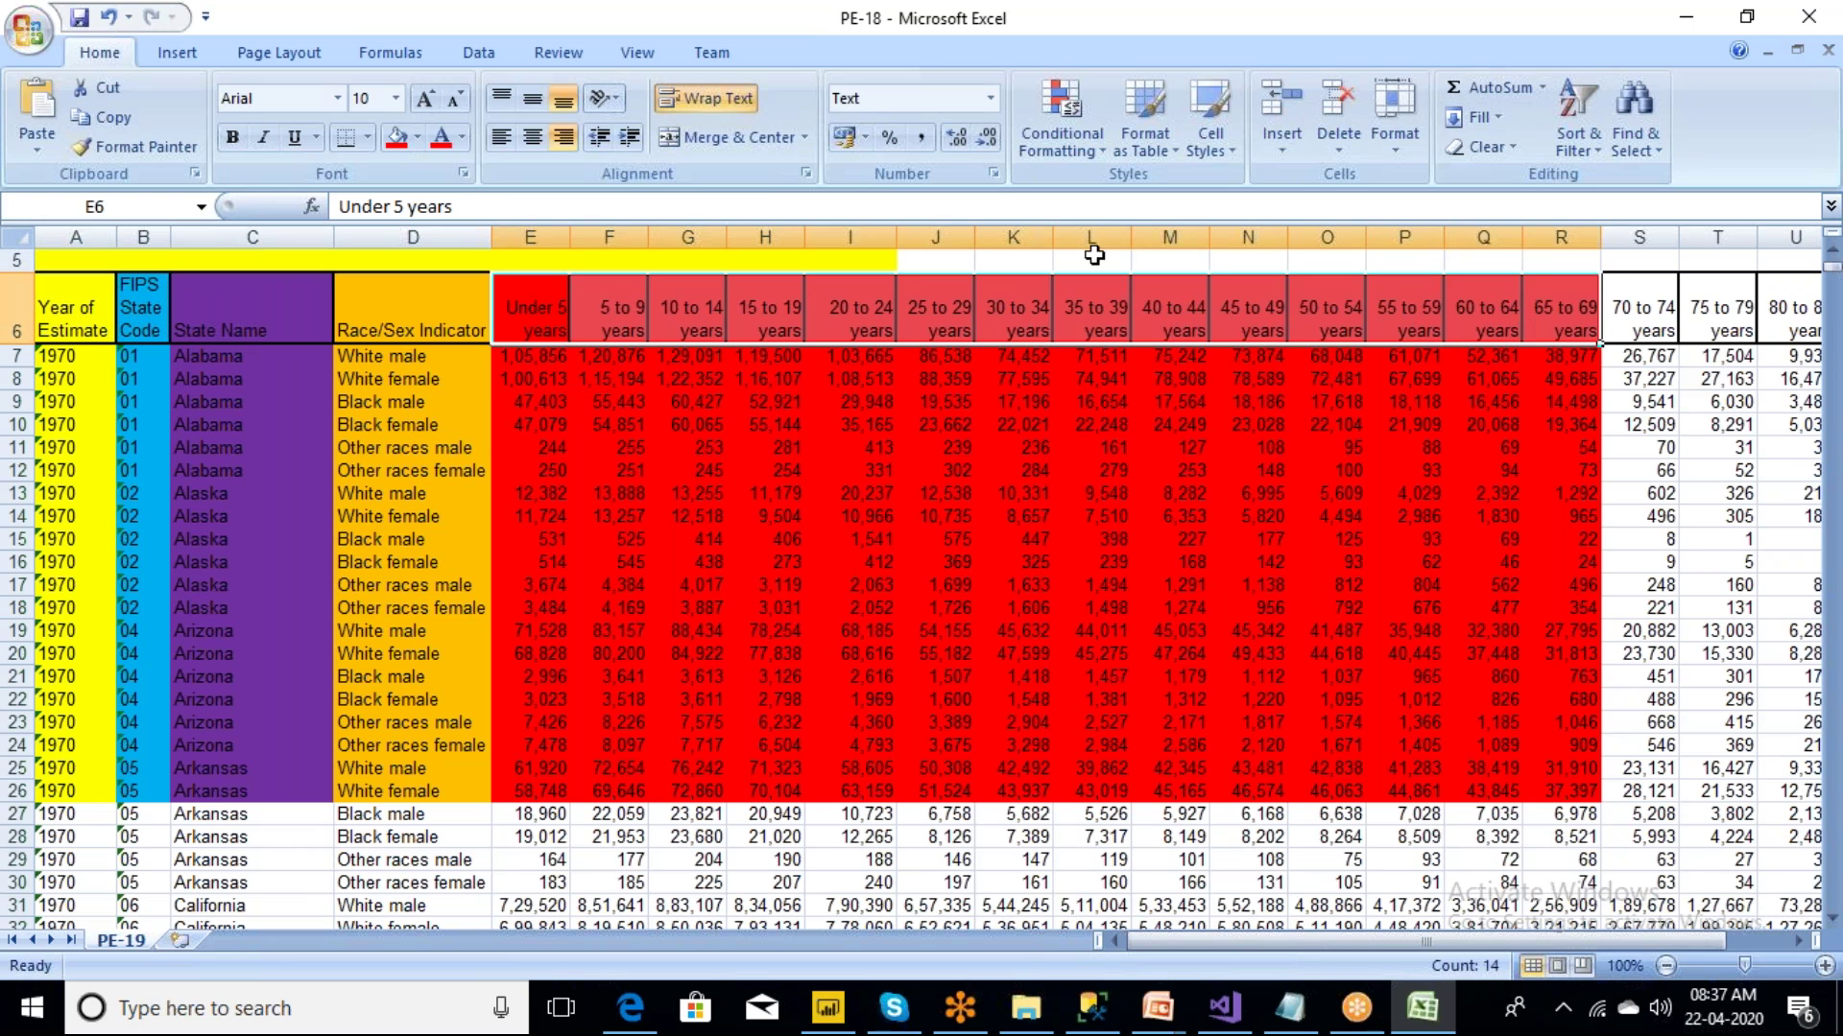
click(417, 137)
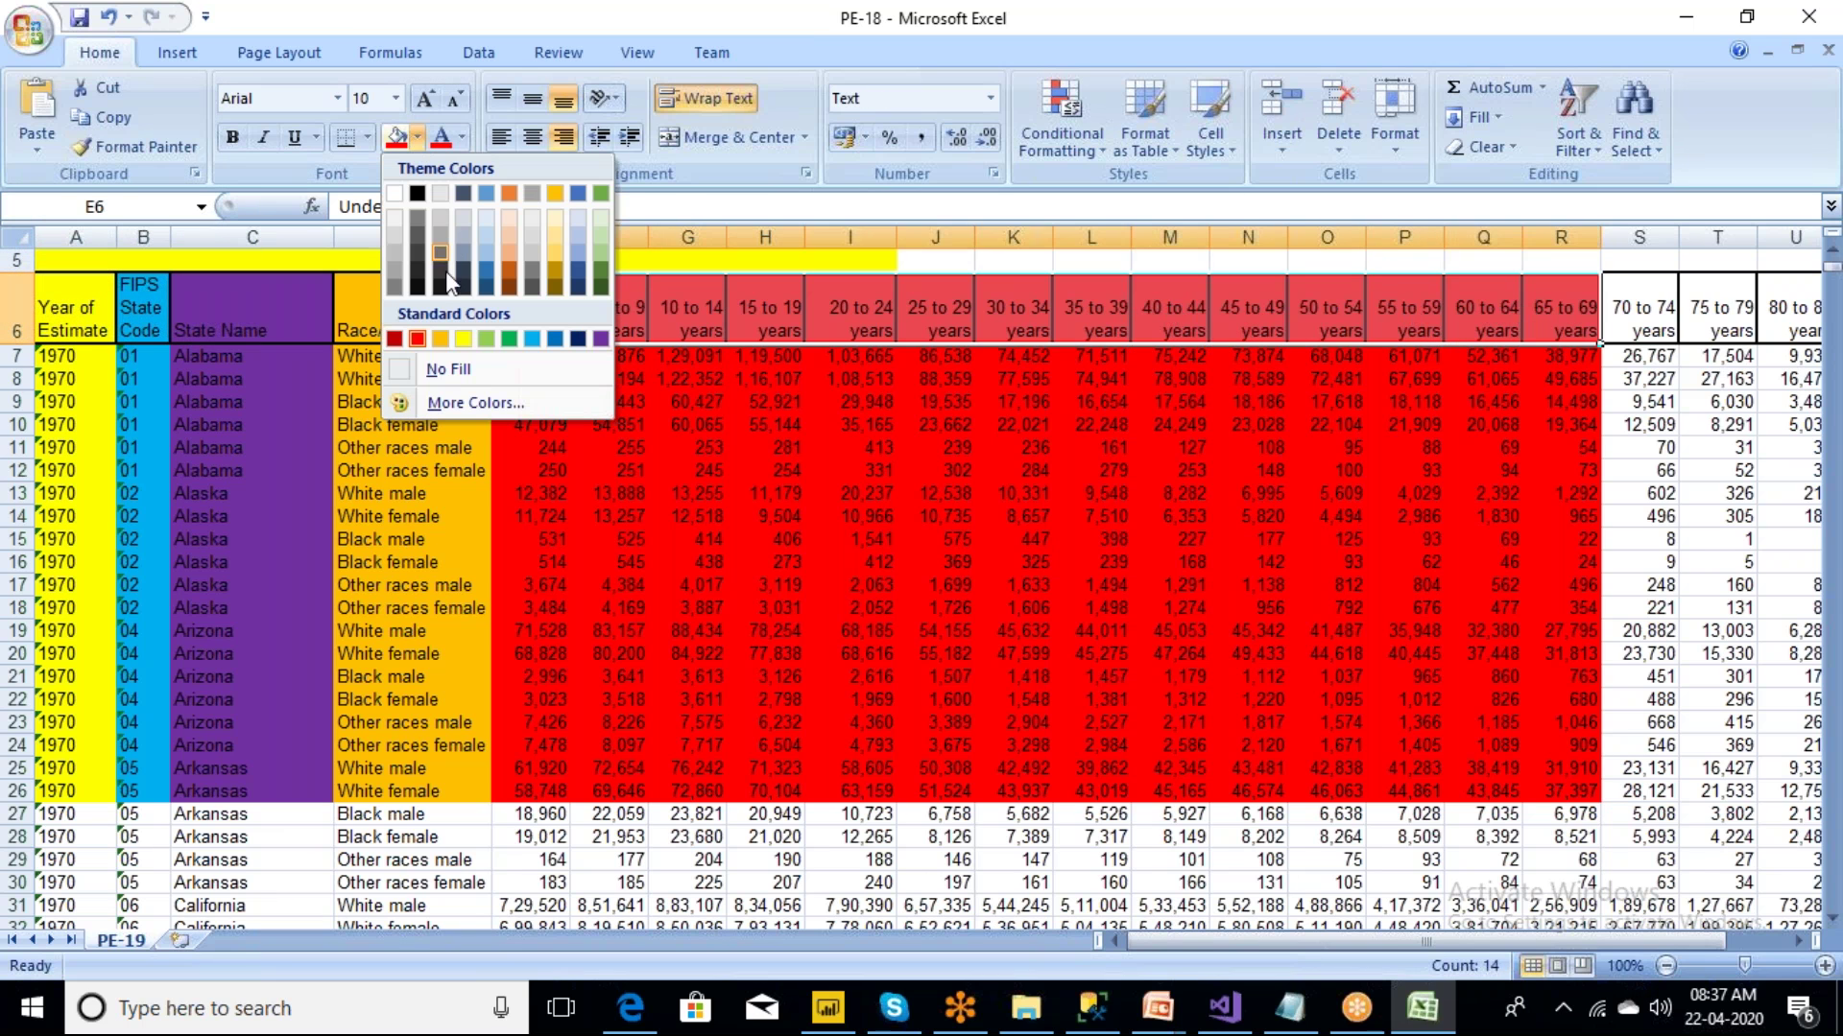
click(462, 340)
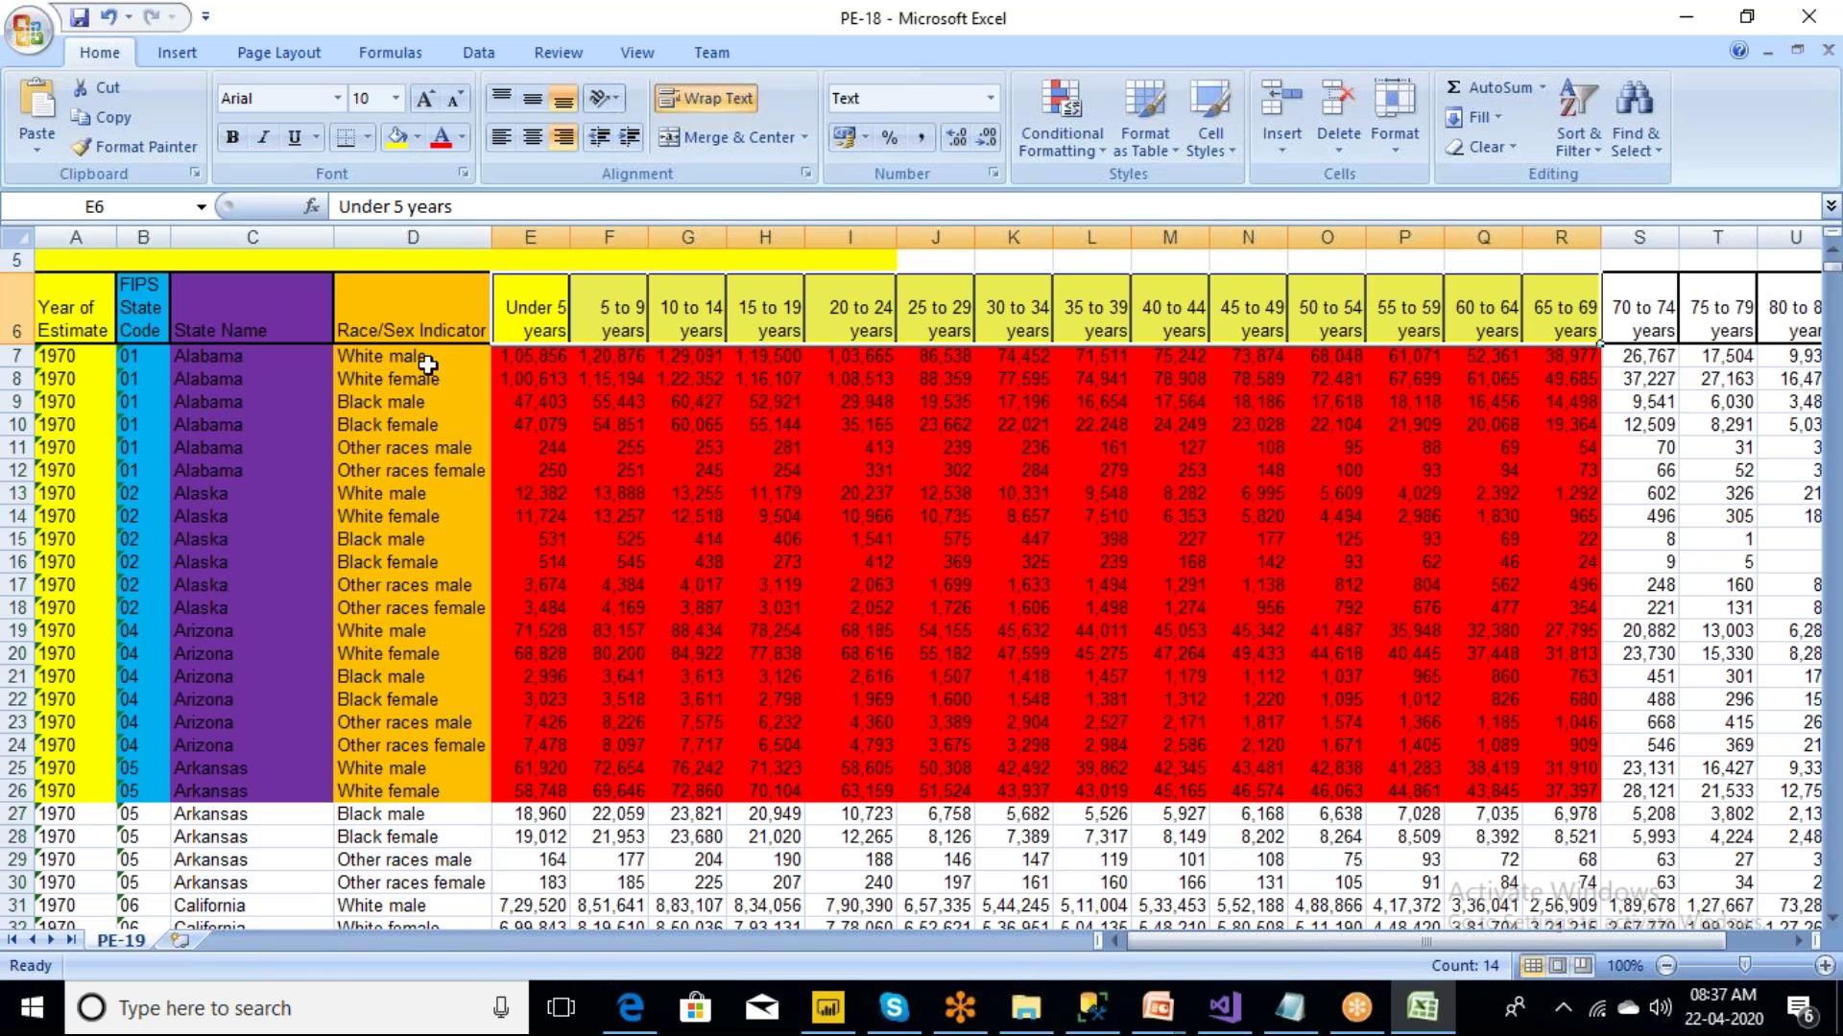
drag(411, 362, 428, 789)
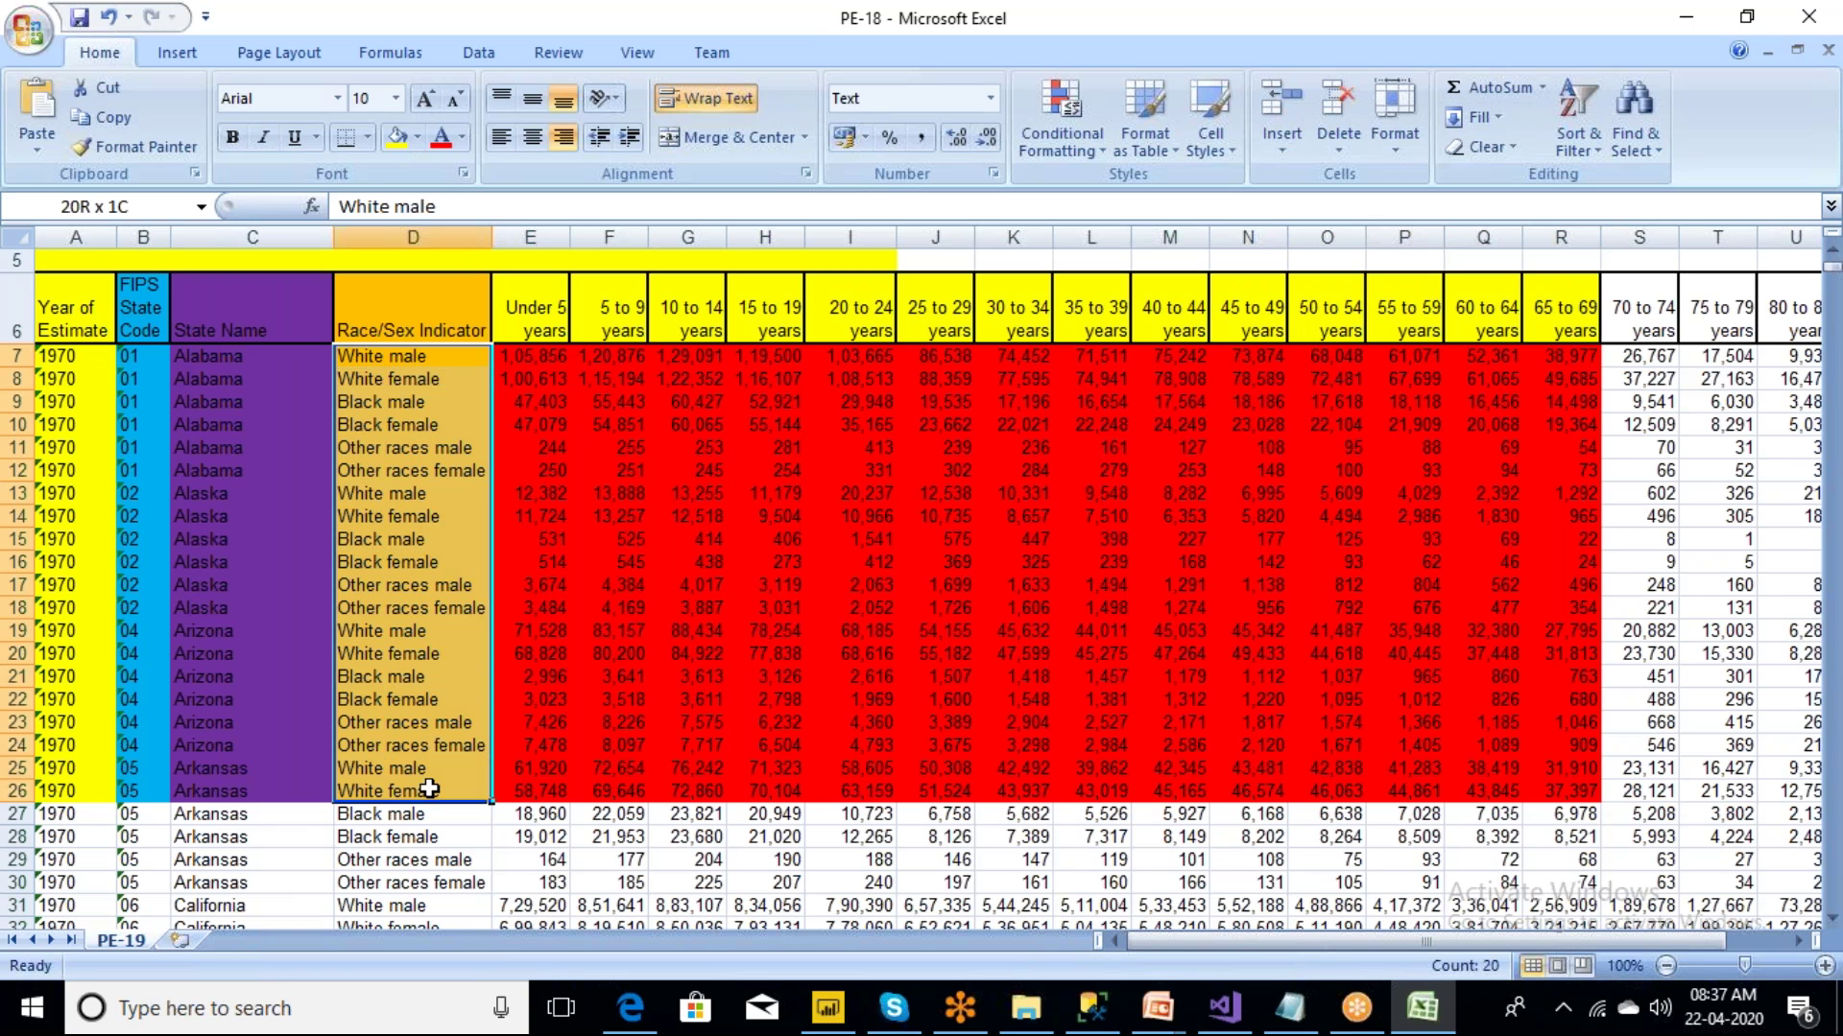
click(401, 144)
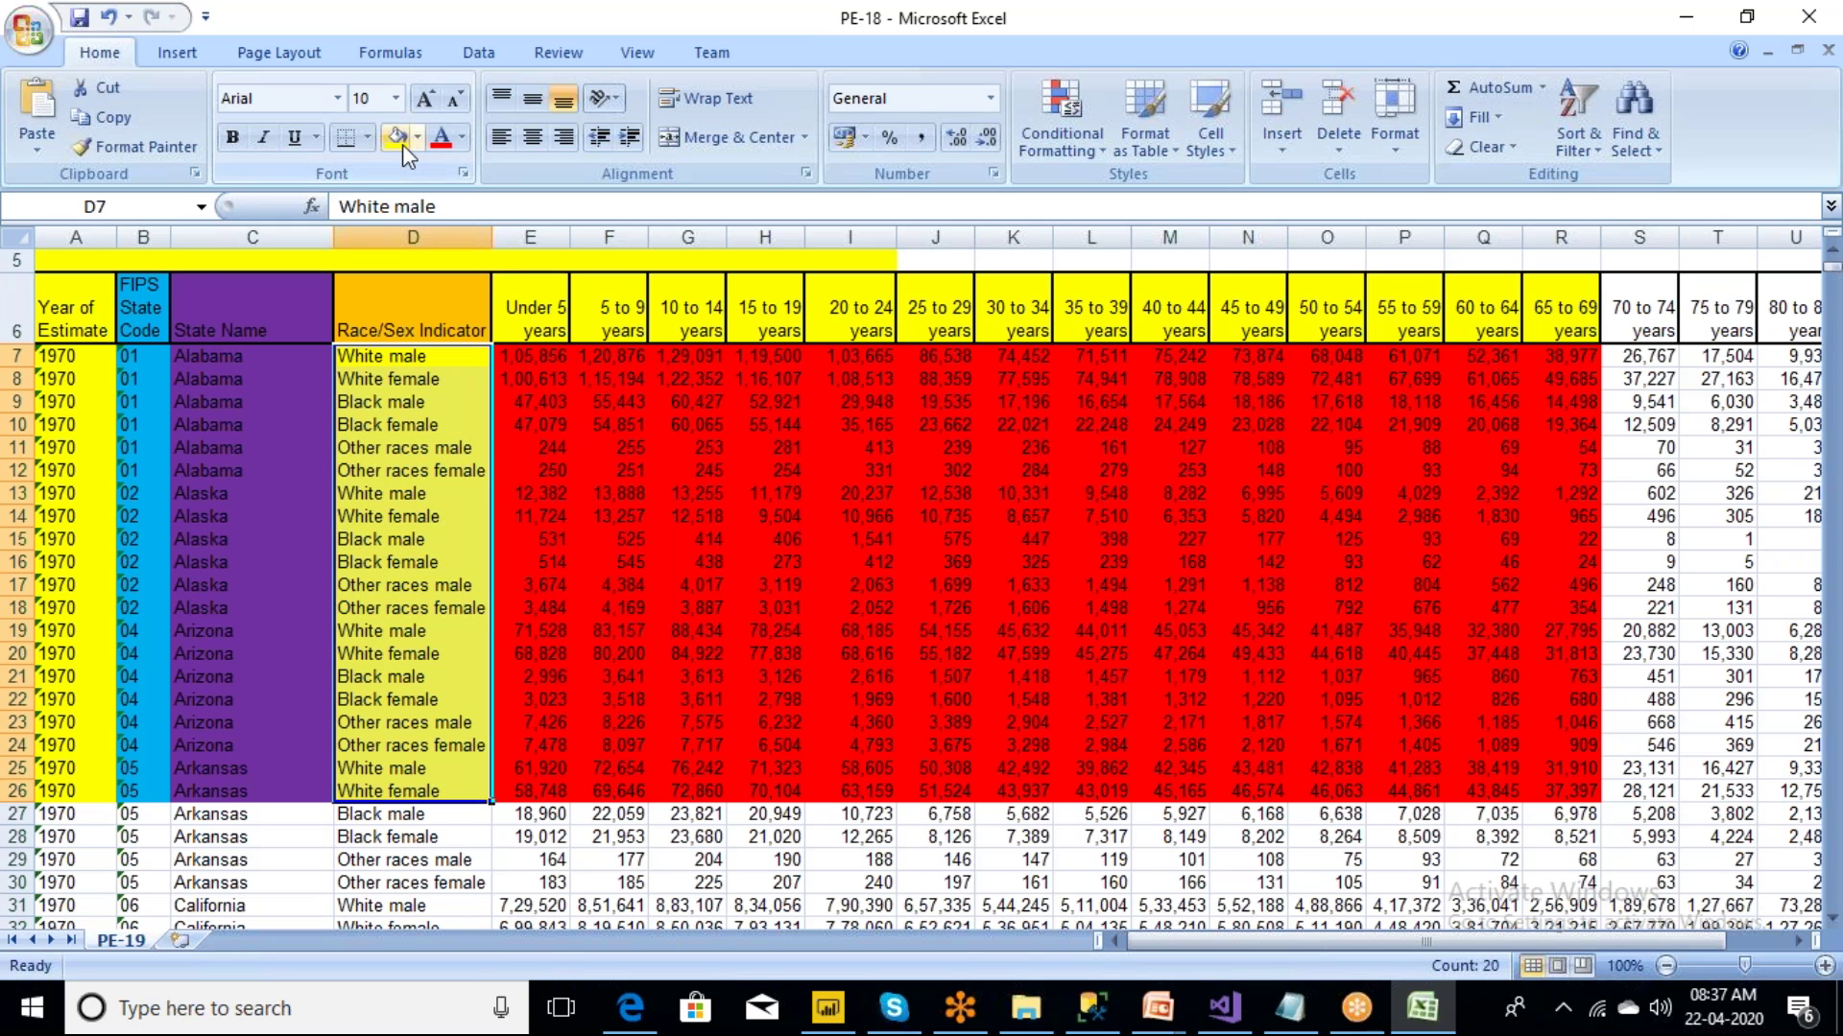
- Fill the Race/Sex Indicator values D7:D26 with light green
click(417, 140)
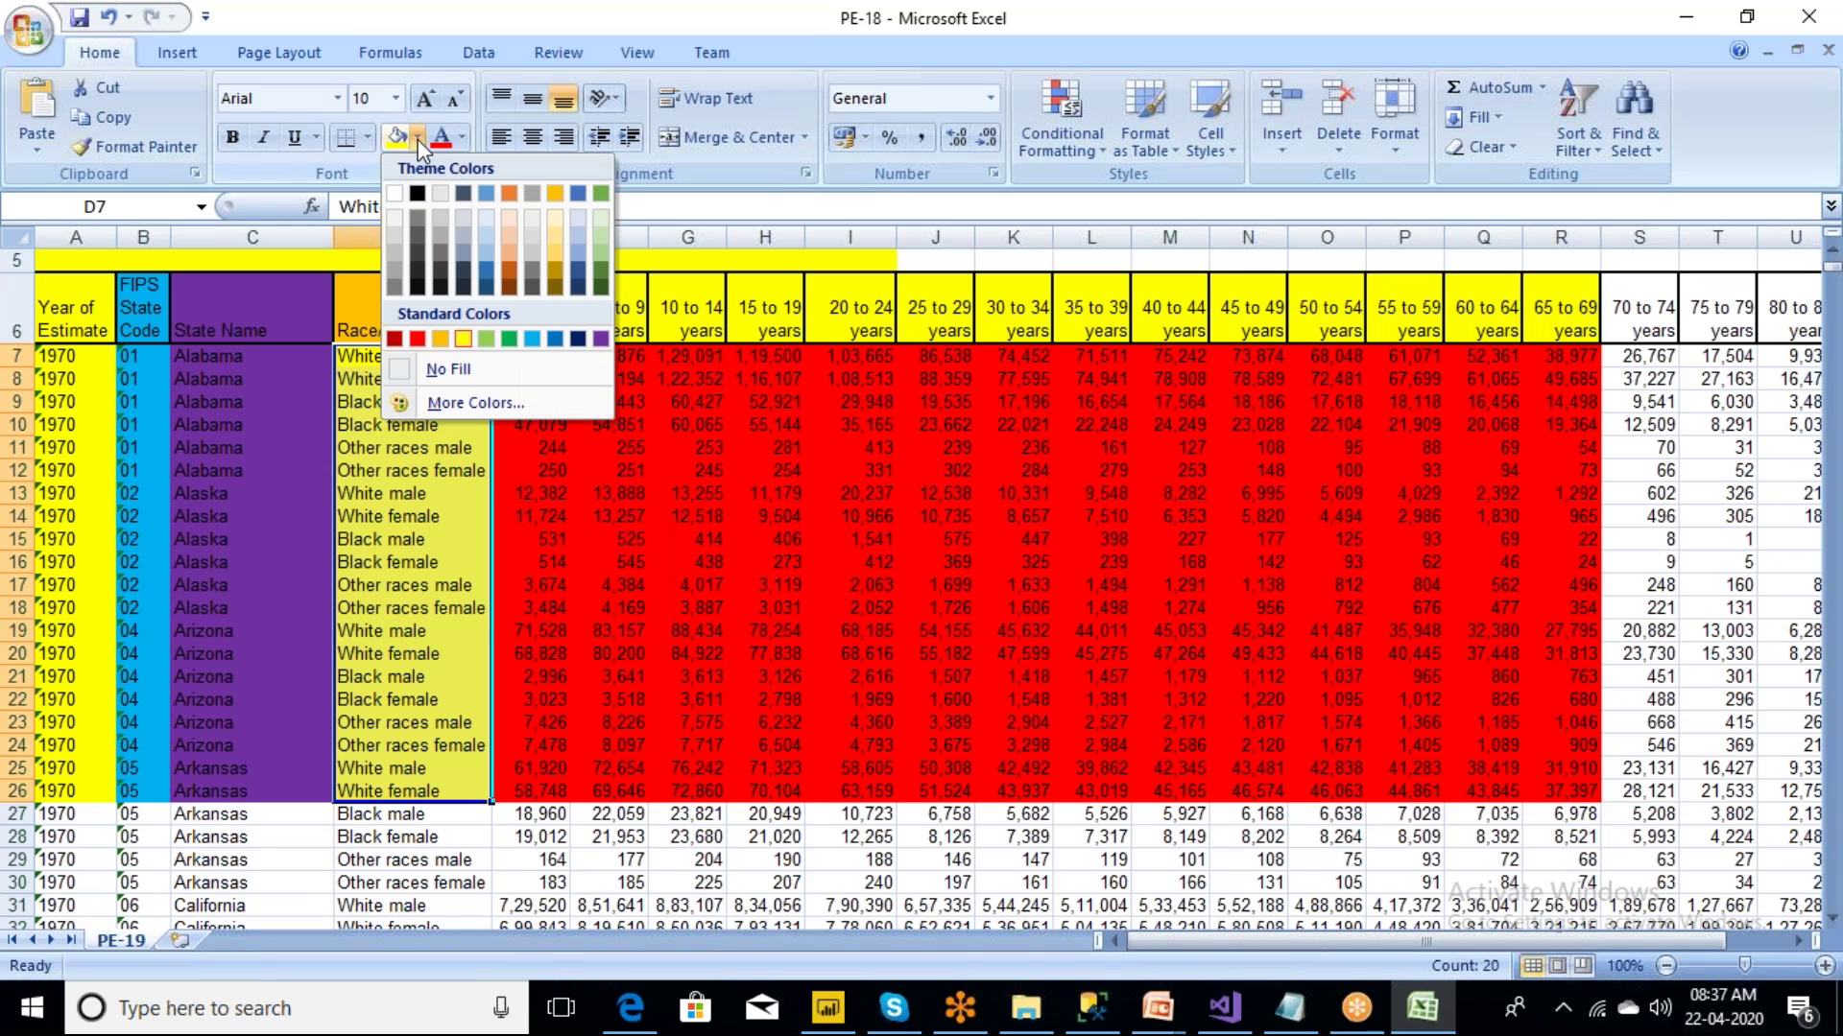
click(483, 337)
click(625, 605)
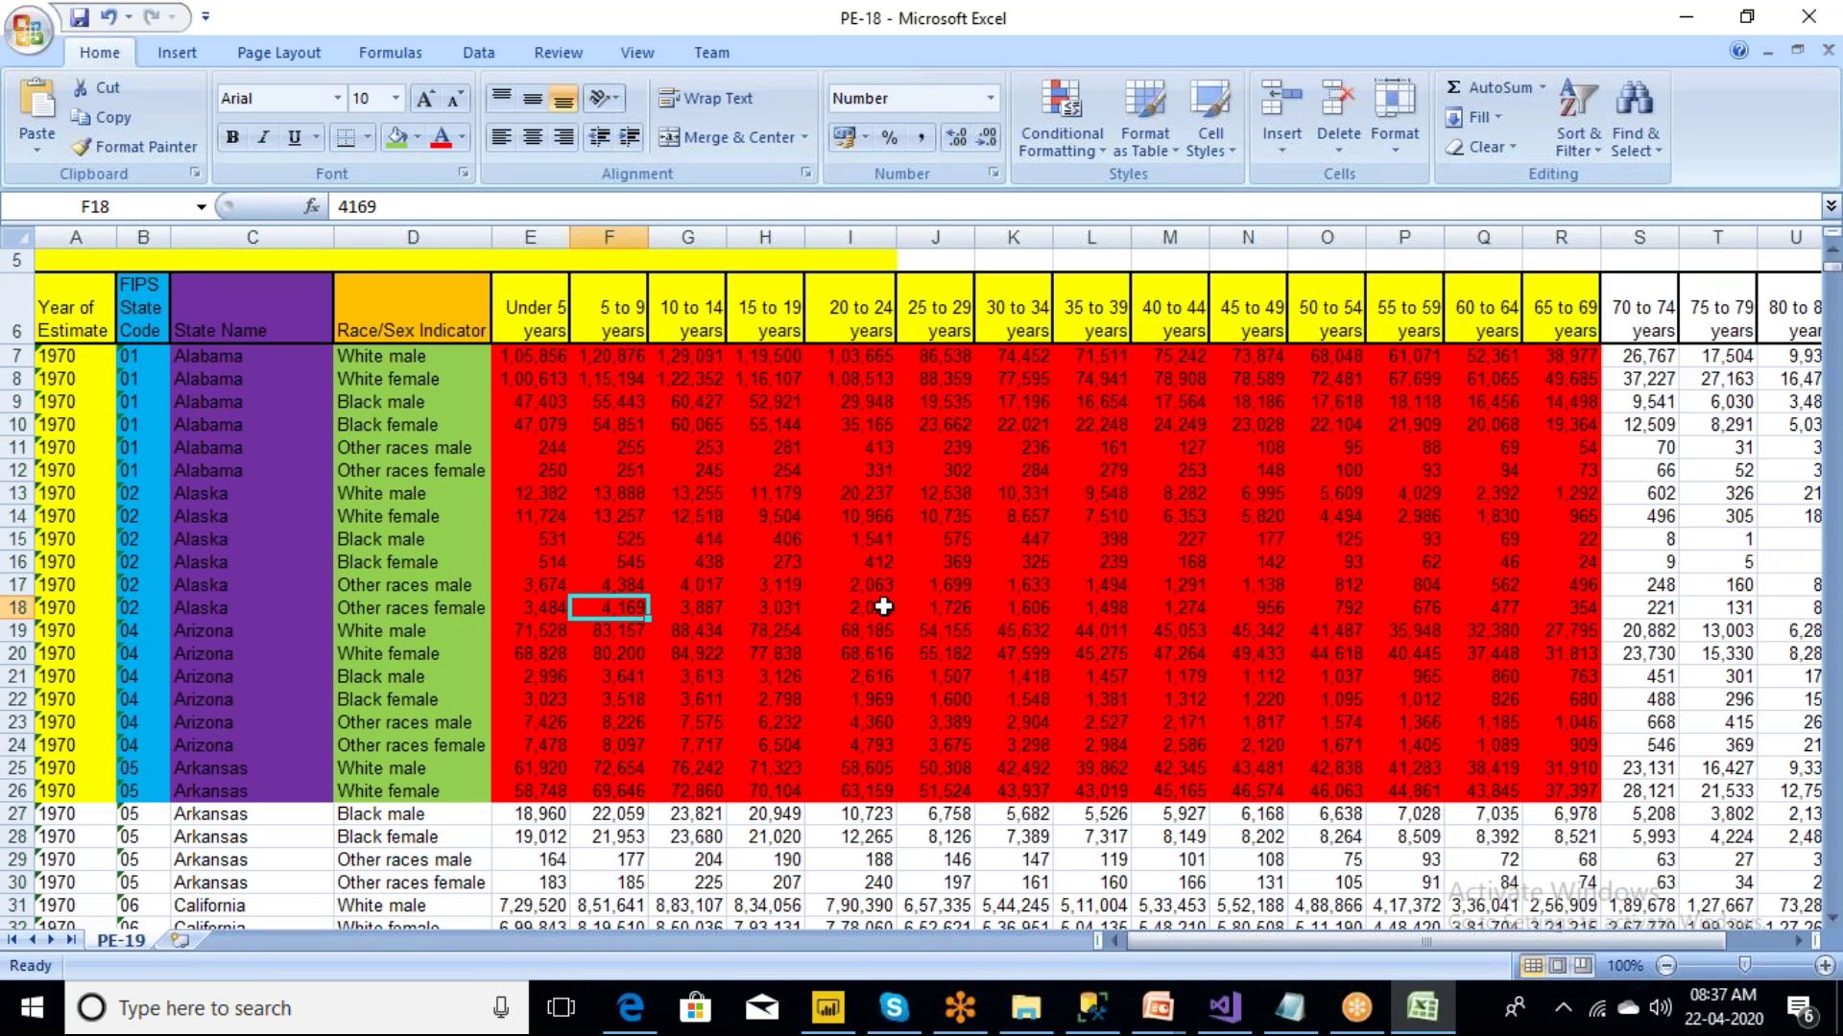
click(883, 607)
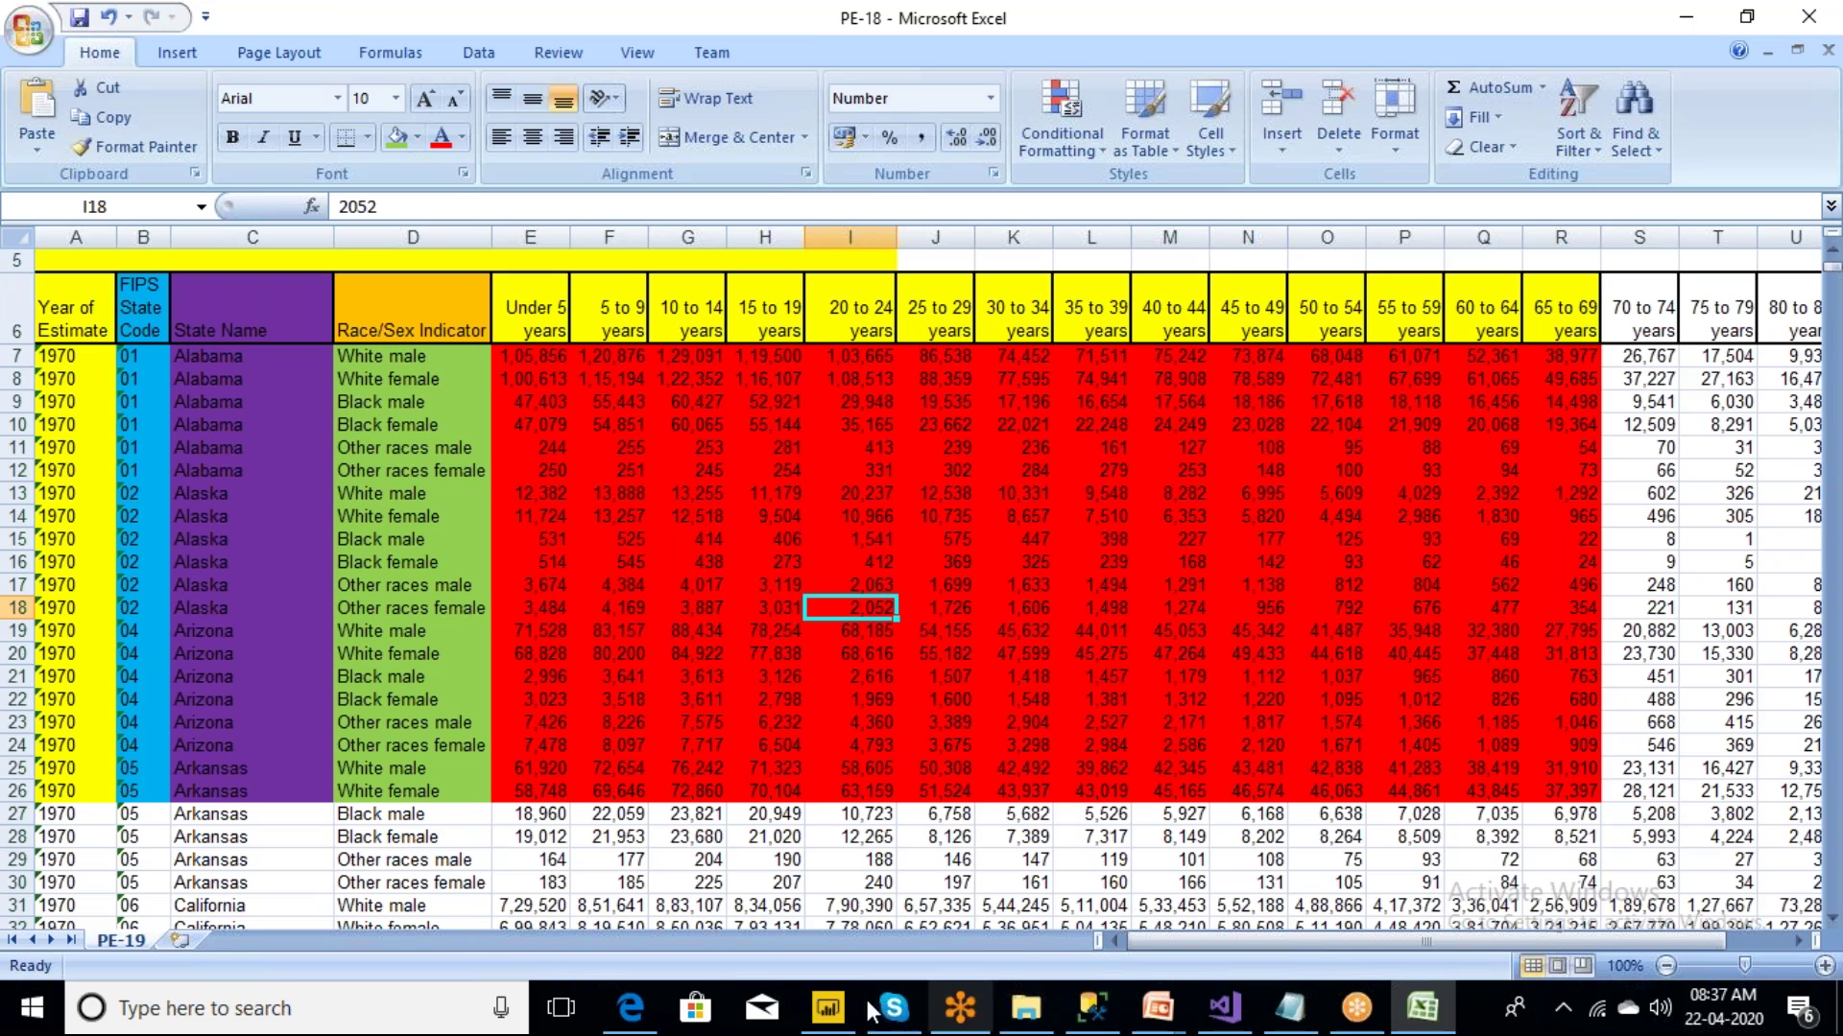
- Copy the full path of the Power BI Files folder from File Explorer for Power BI's file selection dialog
click(827, 1009)
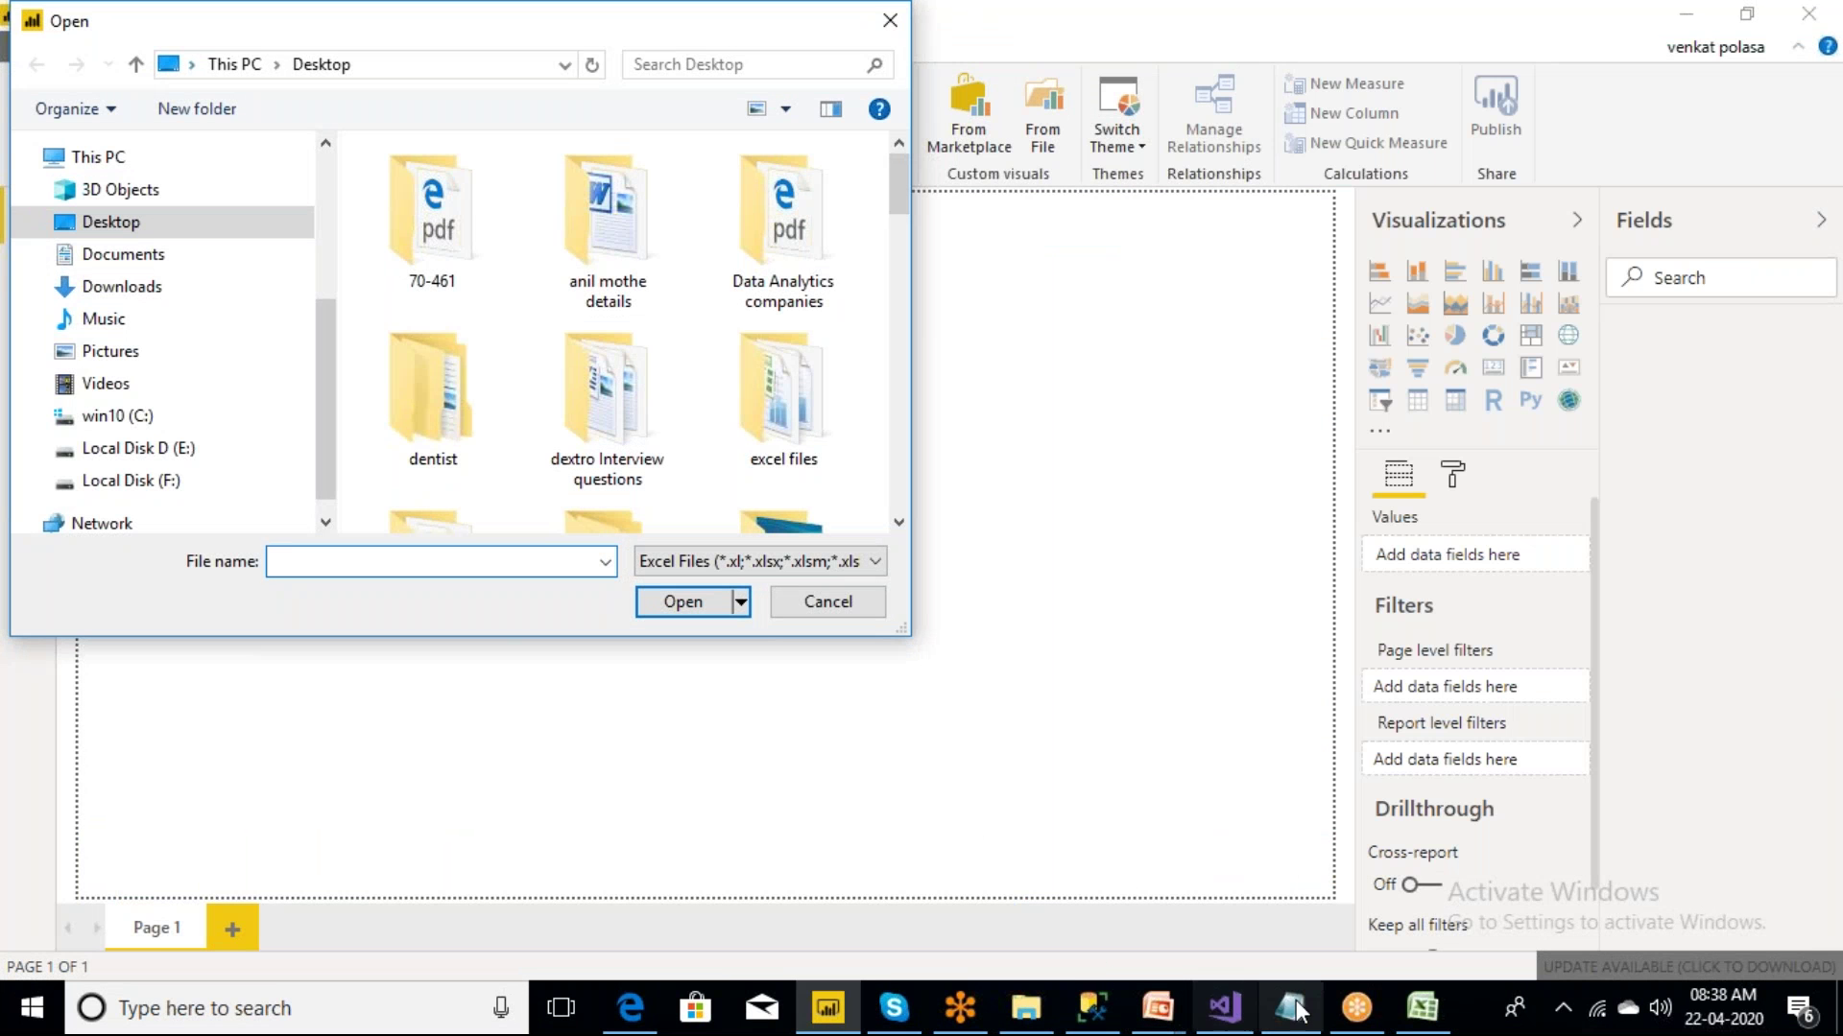
click(1026, 1012)
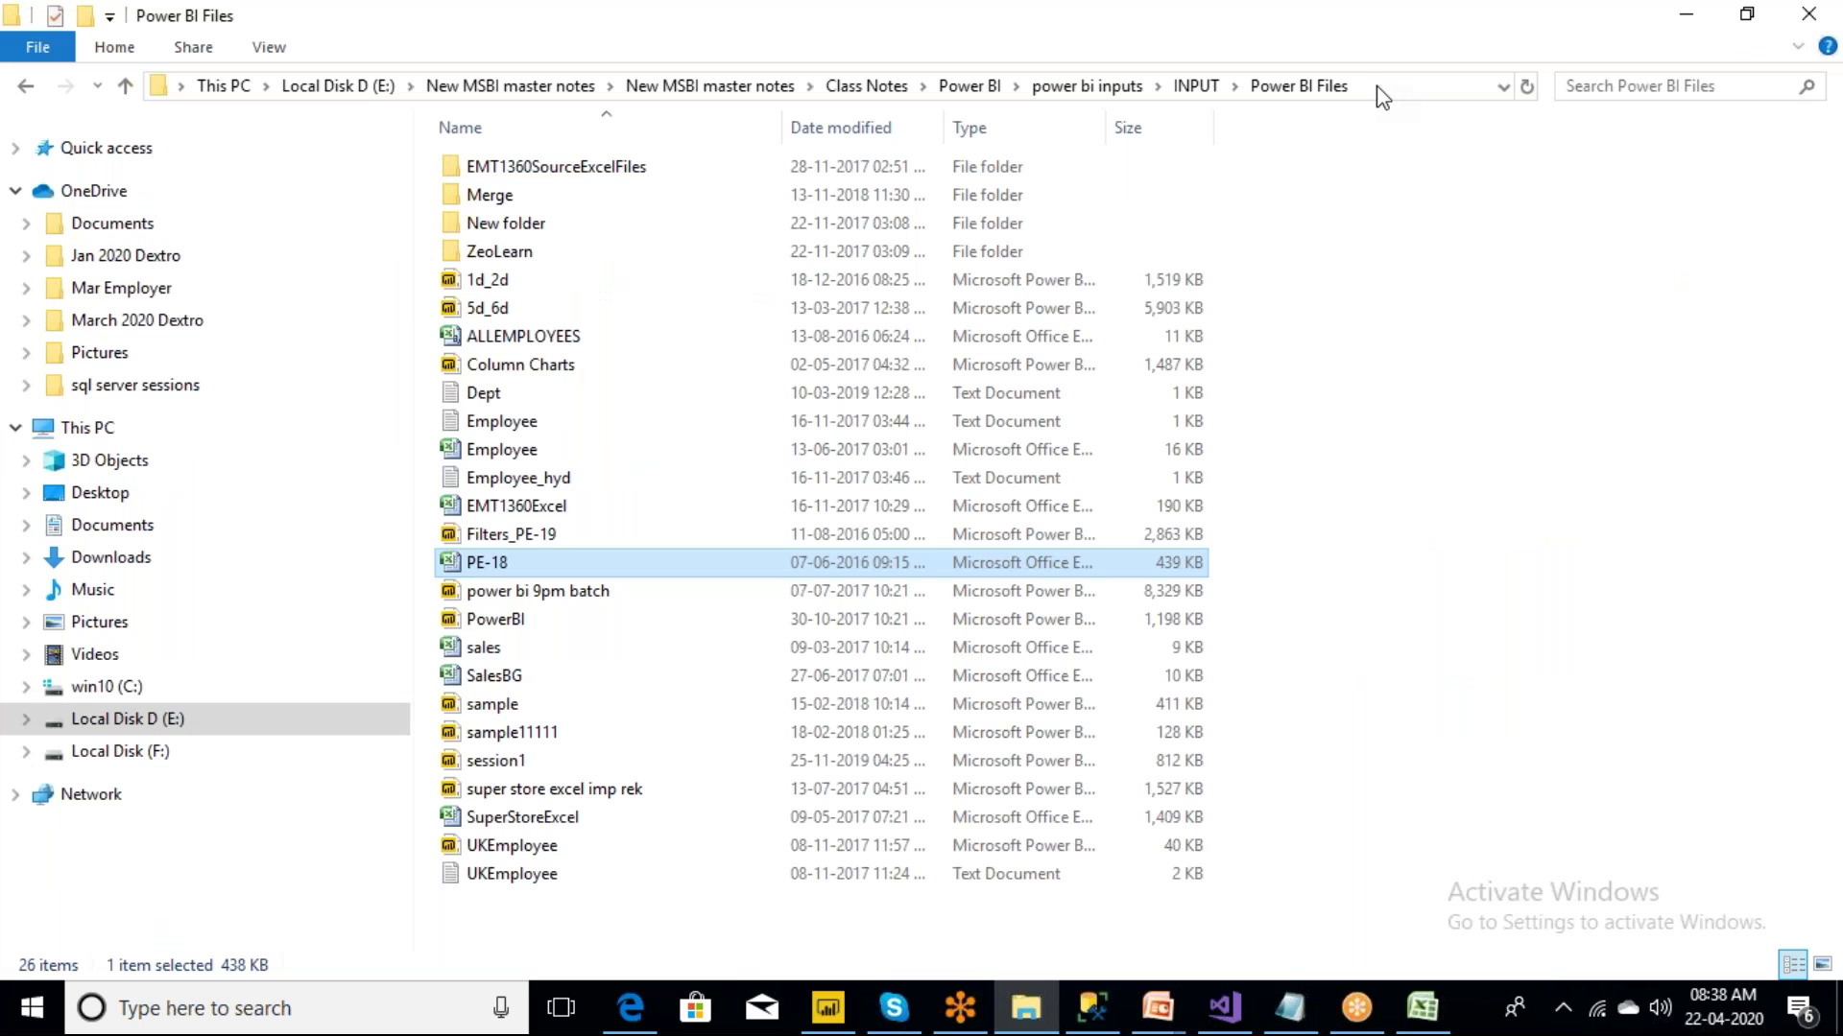
click(1378, 91)
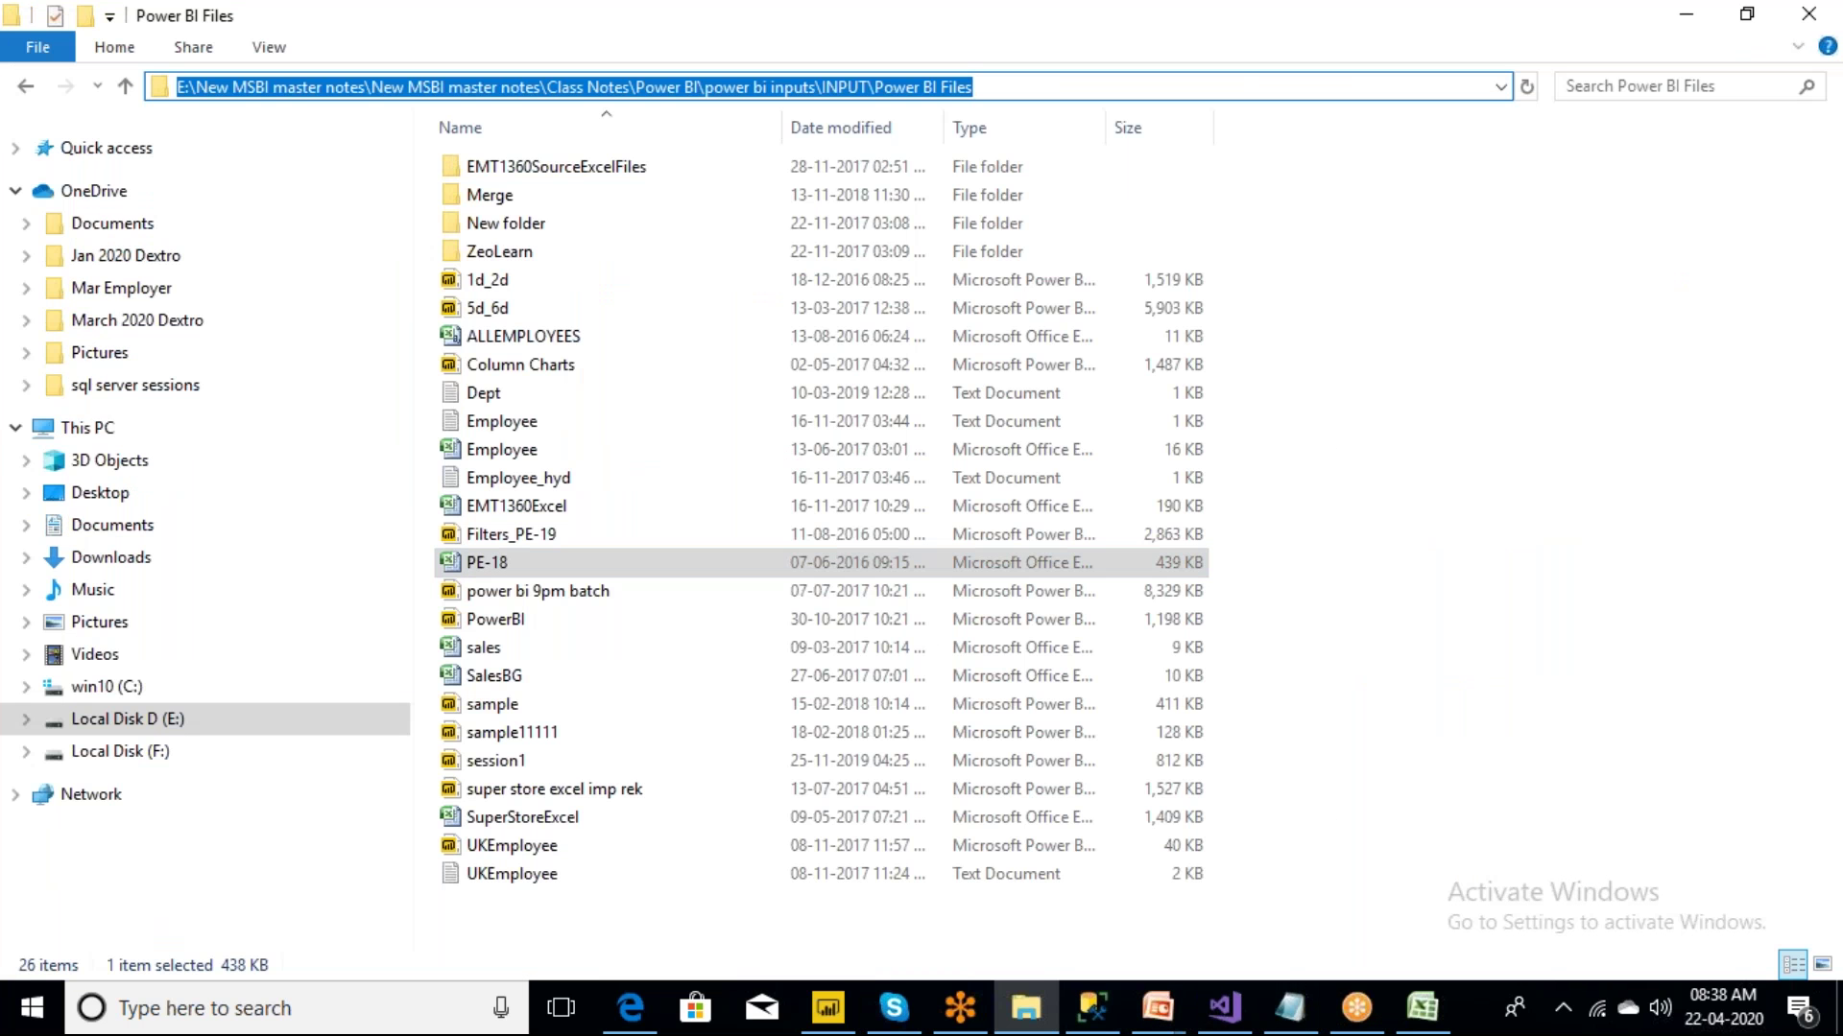
click(1686, 13)
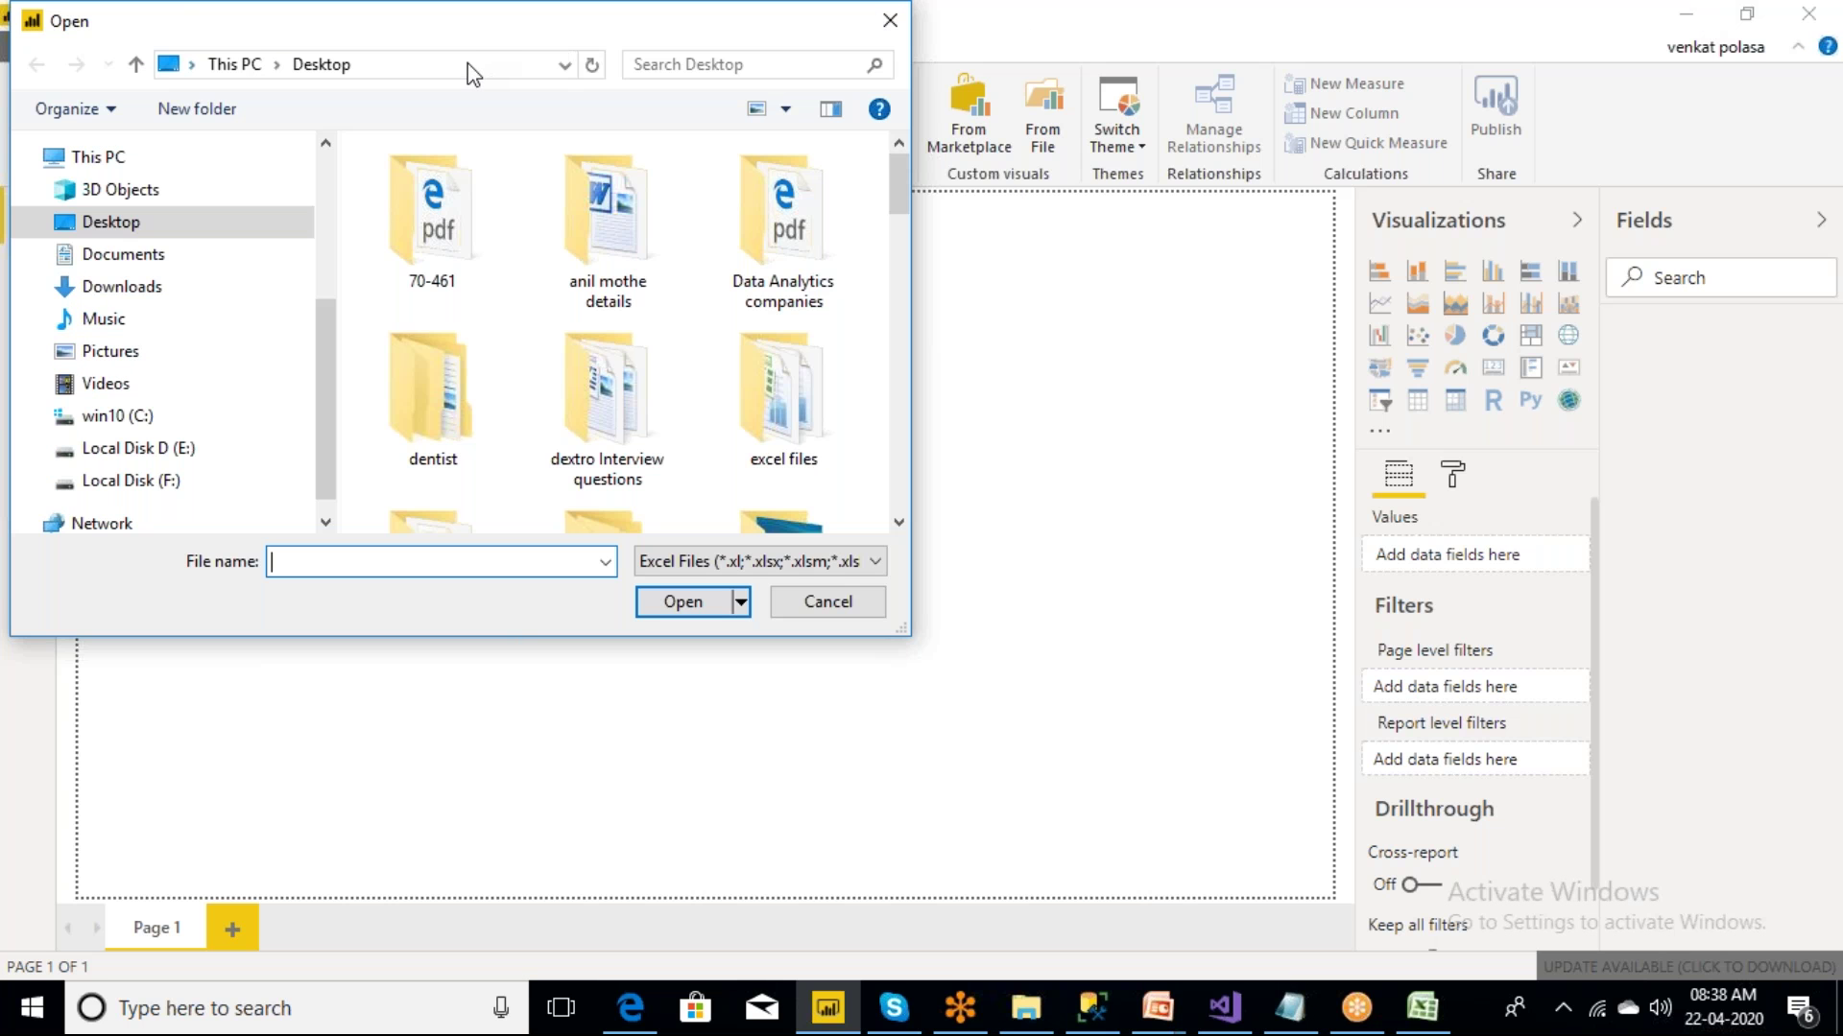
- Go to the copied Power BI Files path in the Open dialog and open the PE-18 workbook as the data source
click(470, 63)
key(ctrl+v)
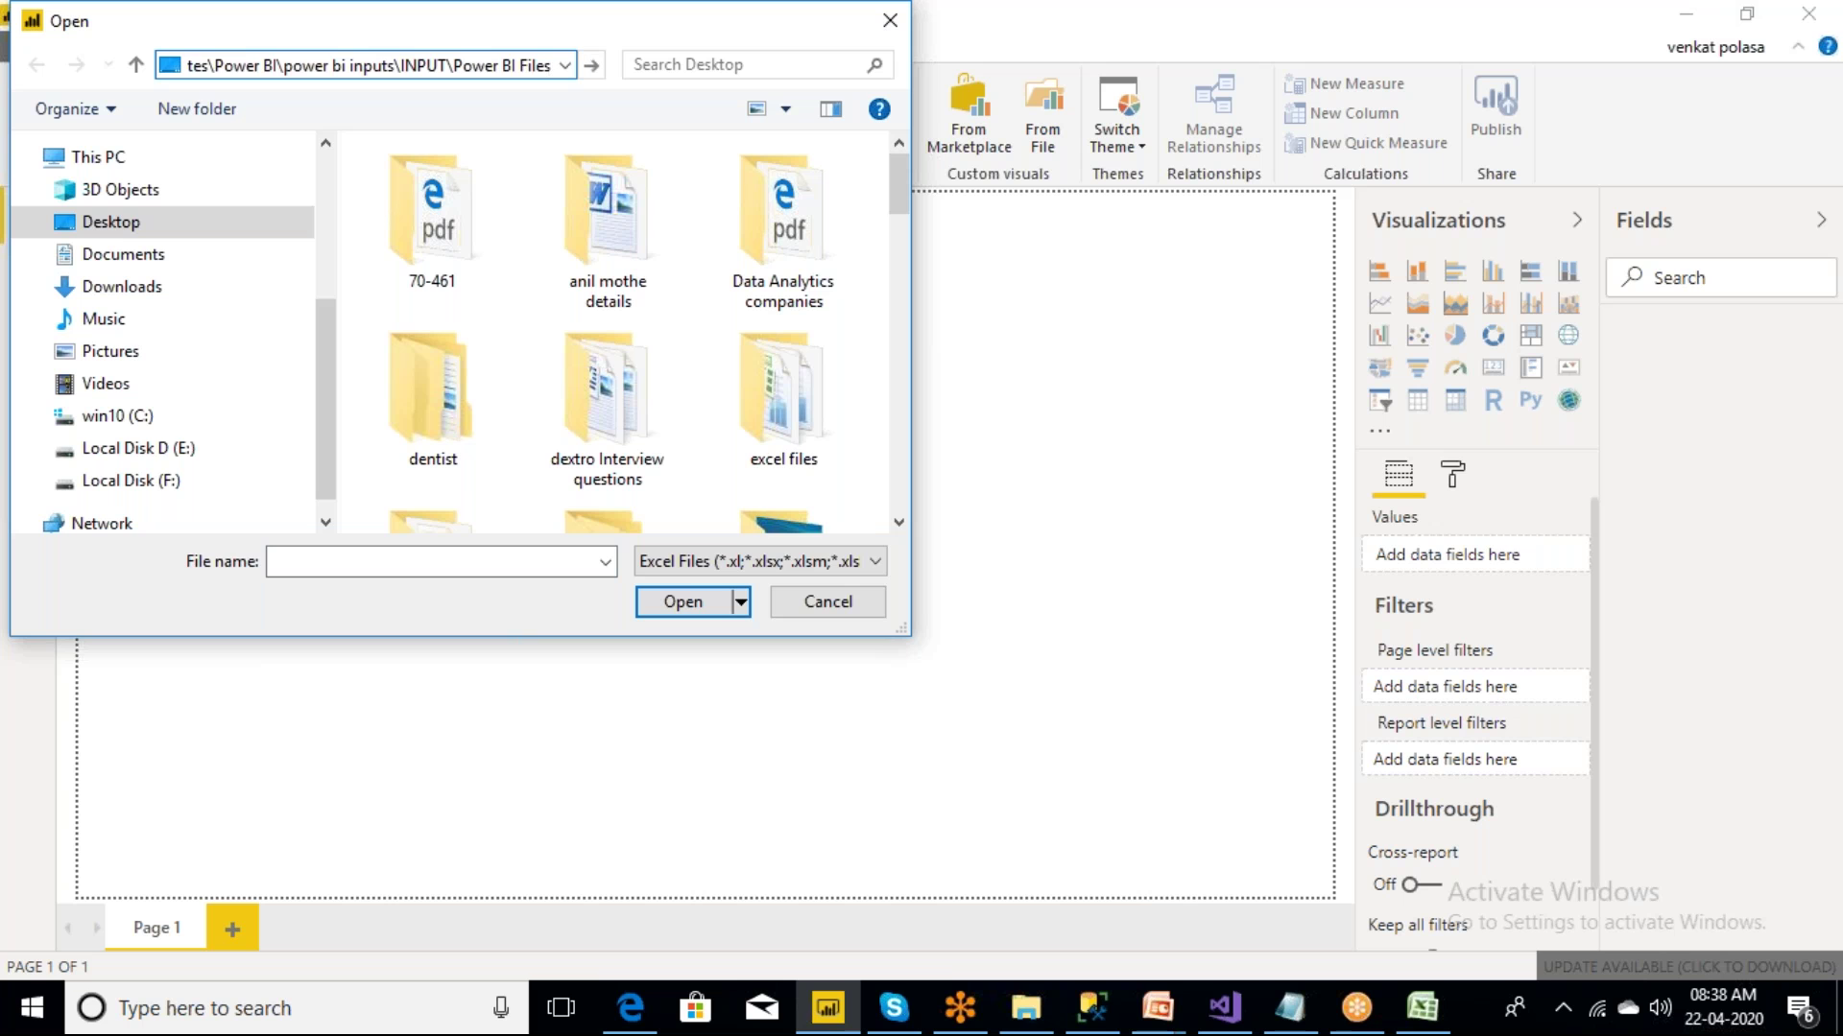
key(ctrl+a)
key(Return)
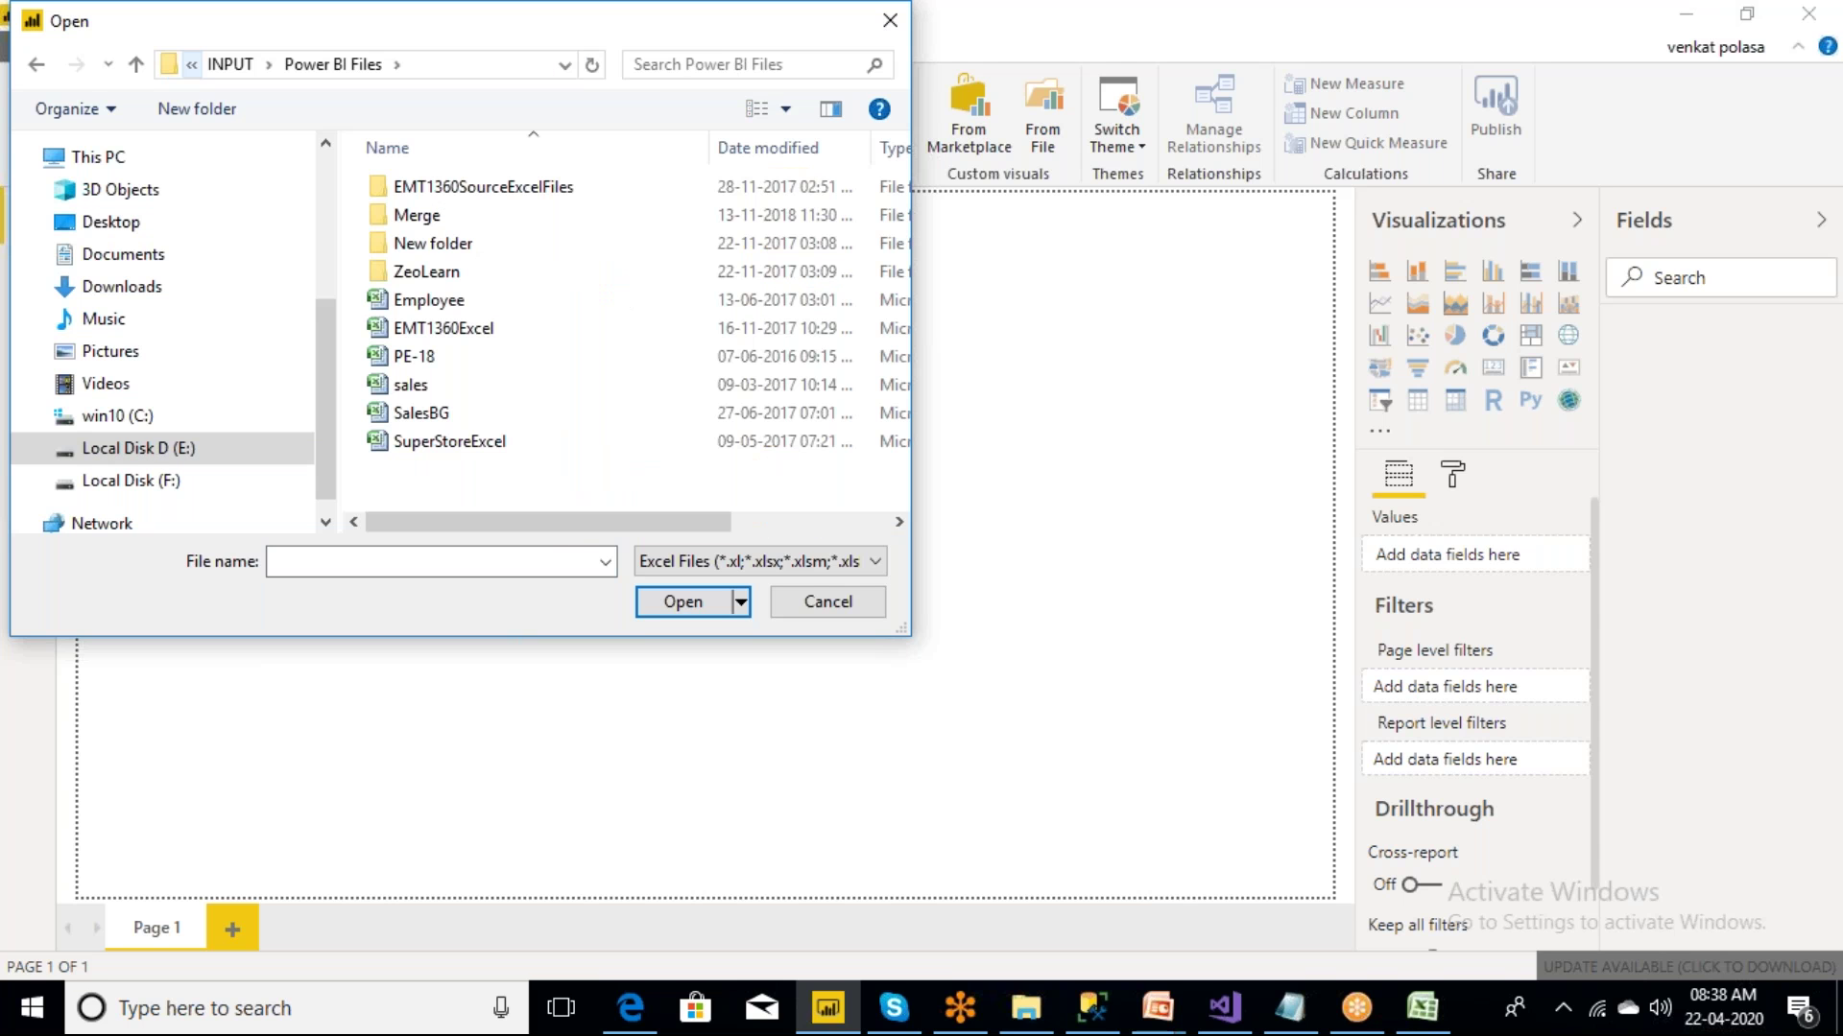
click(437, 357)
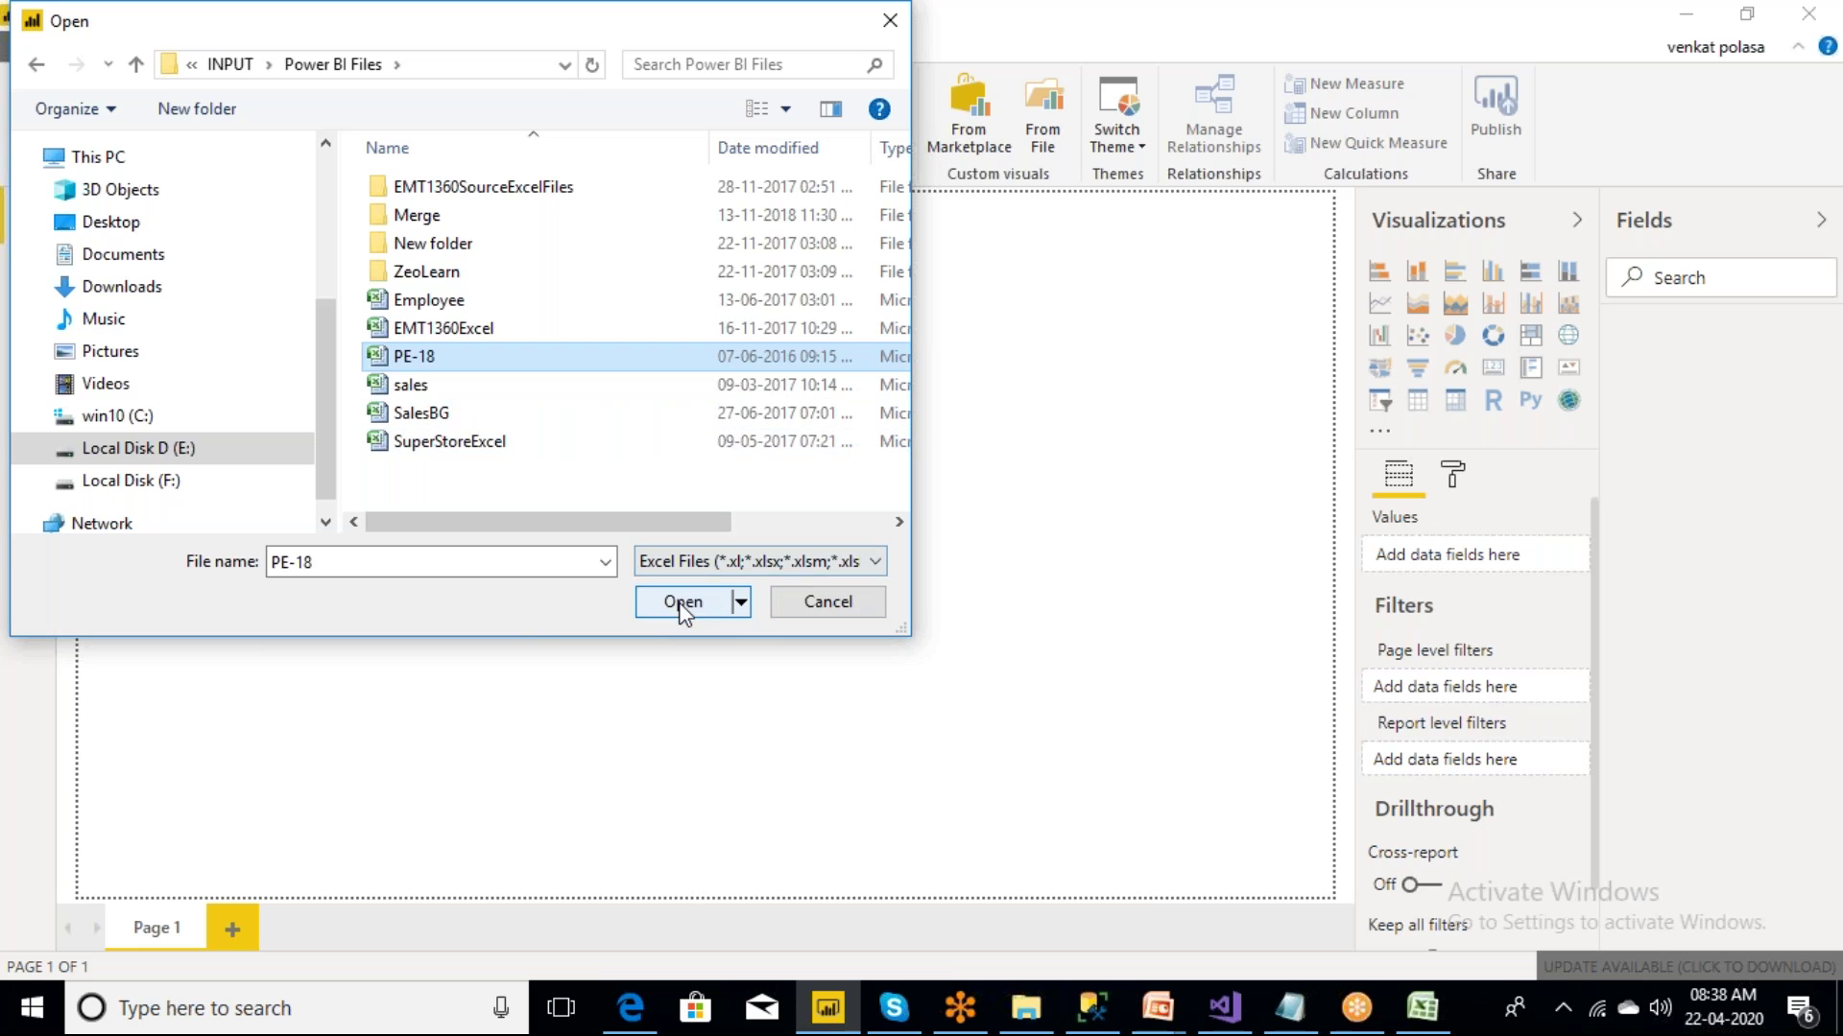
click(682, 605)
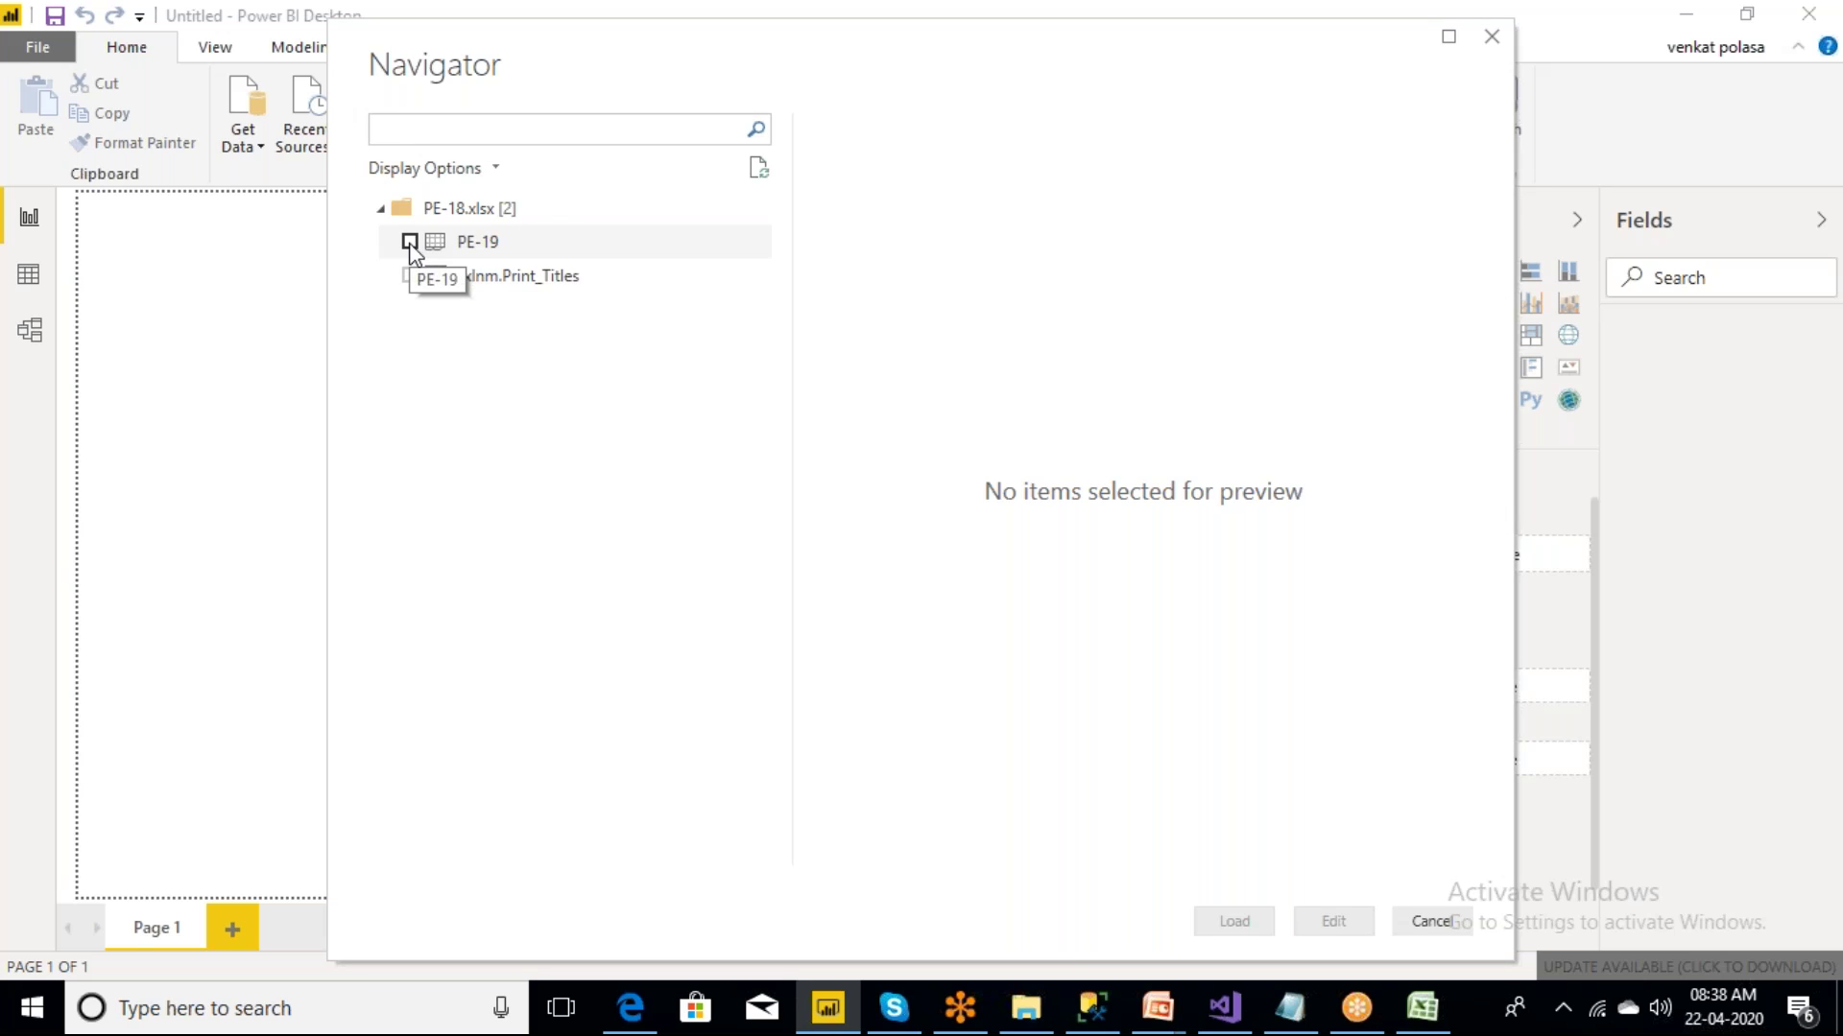
- Switch to Excel and add two blank worksheets to the PE-18 workbook
click(1411, 1014)
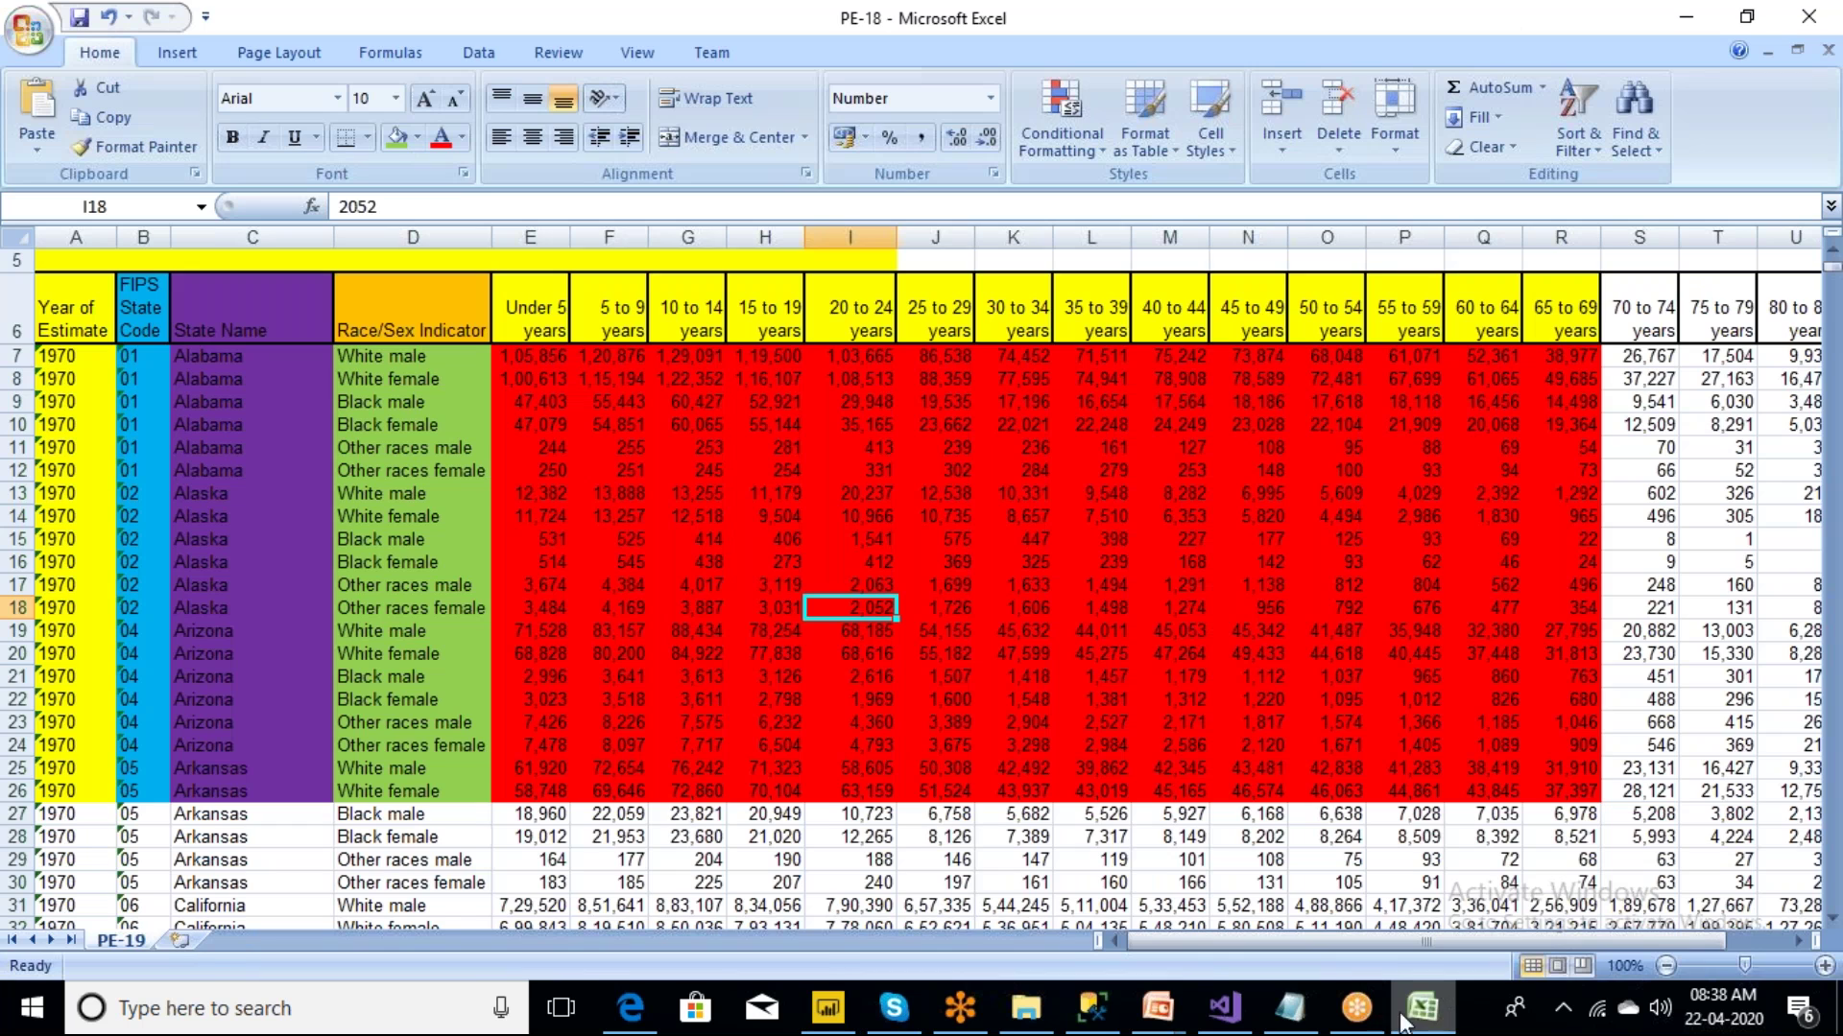
click(191, 939)
click(262, 945)
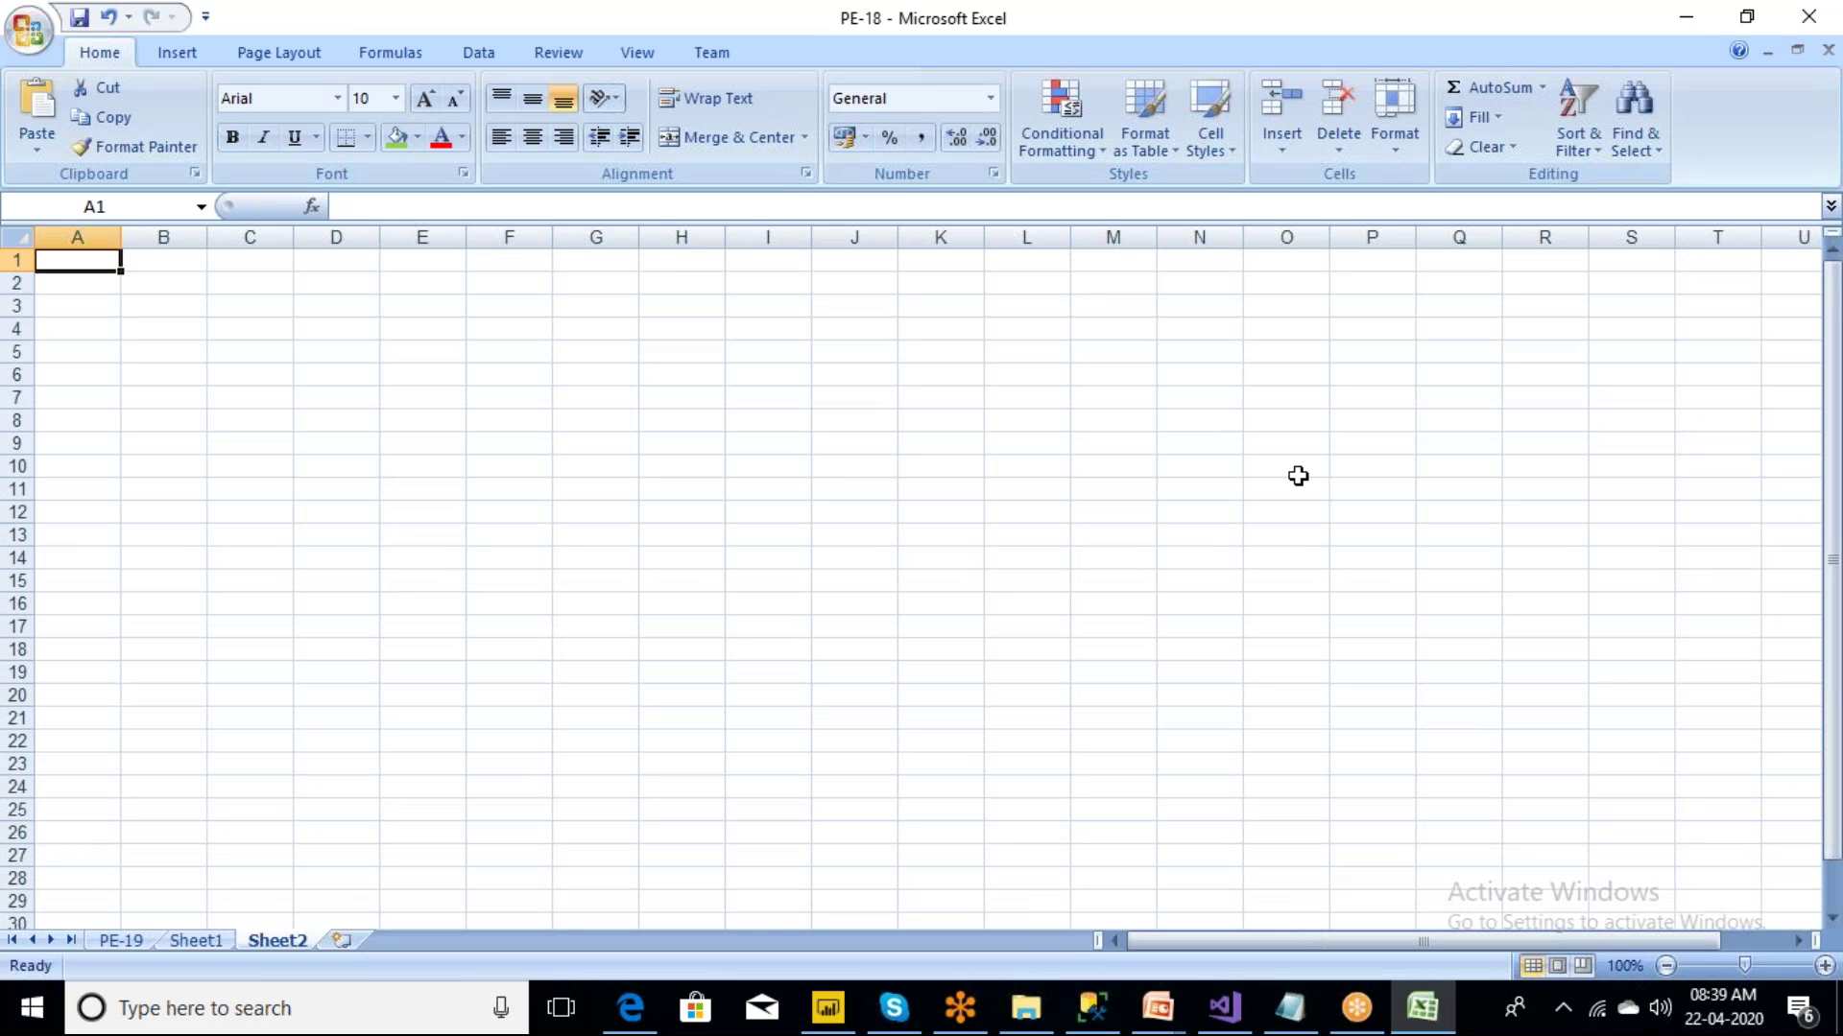
click(1685, 23)
- Select the PE-19 sheet in Power BI's Navigator and compare it with the PE-19 sheet in Excel
click(411, 242)
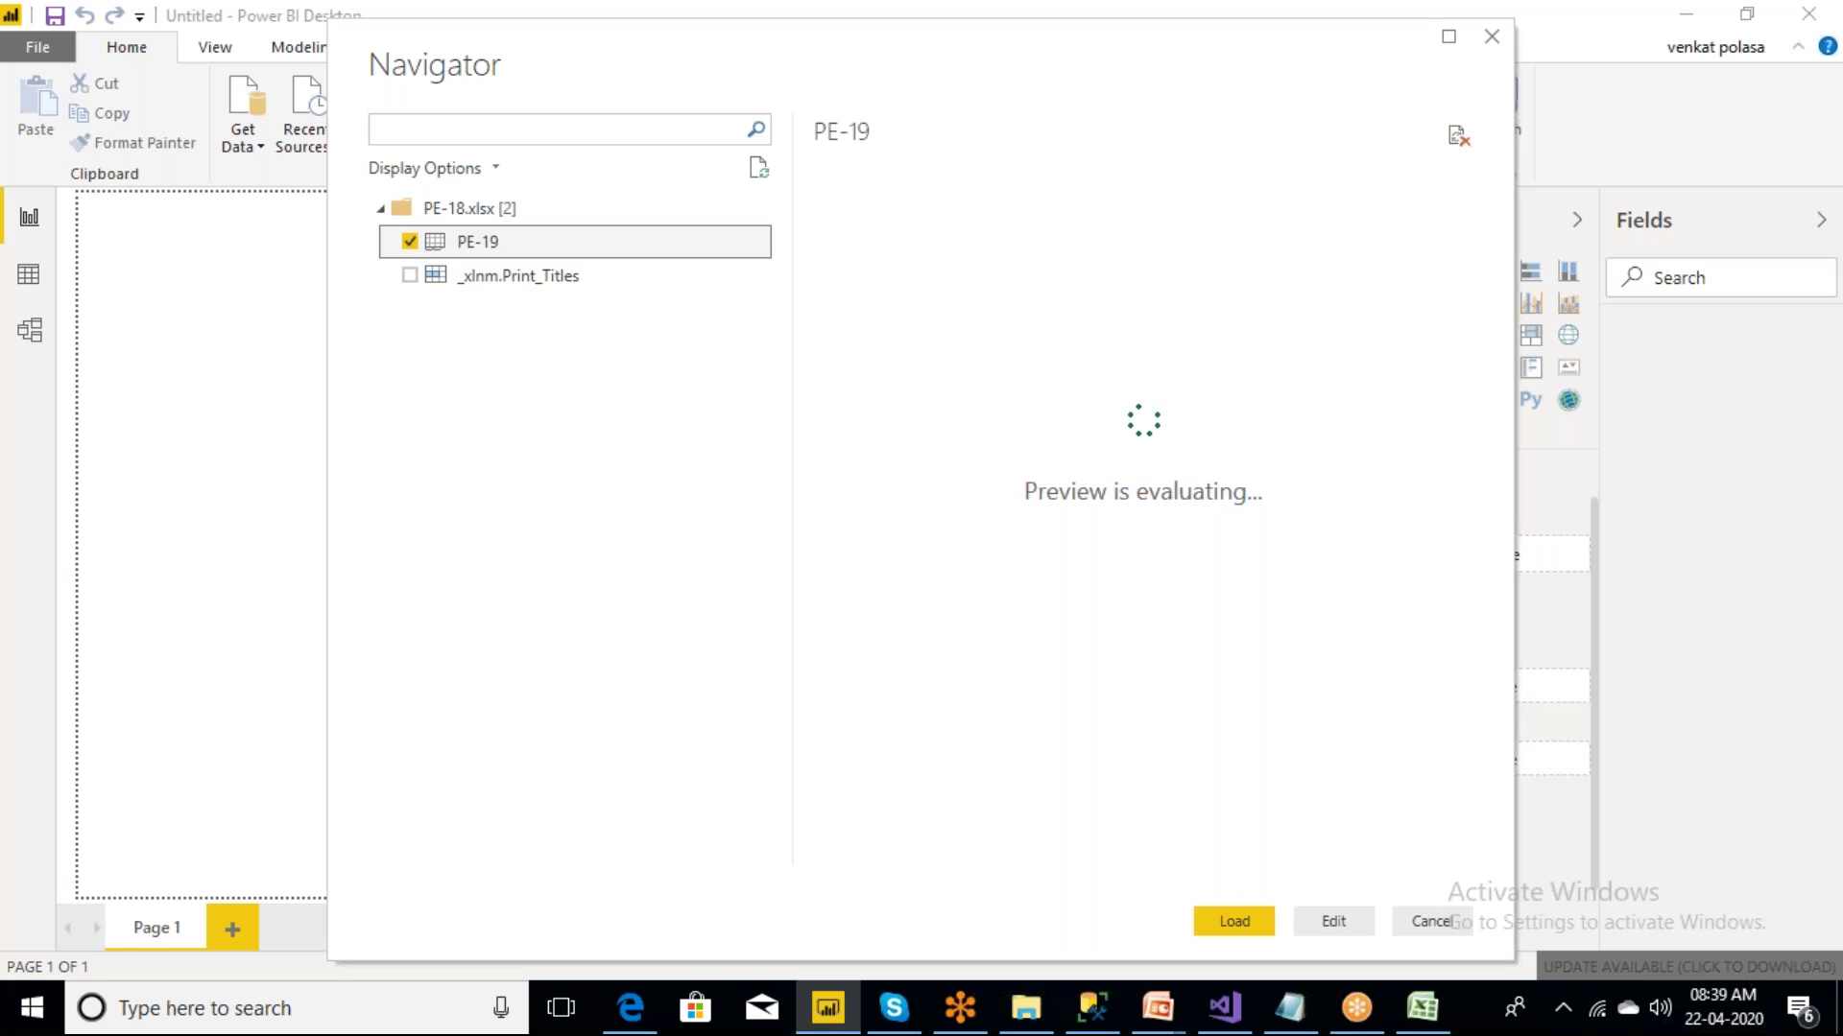
click(1423, 1008)
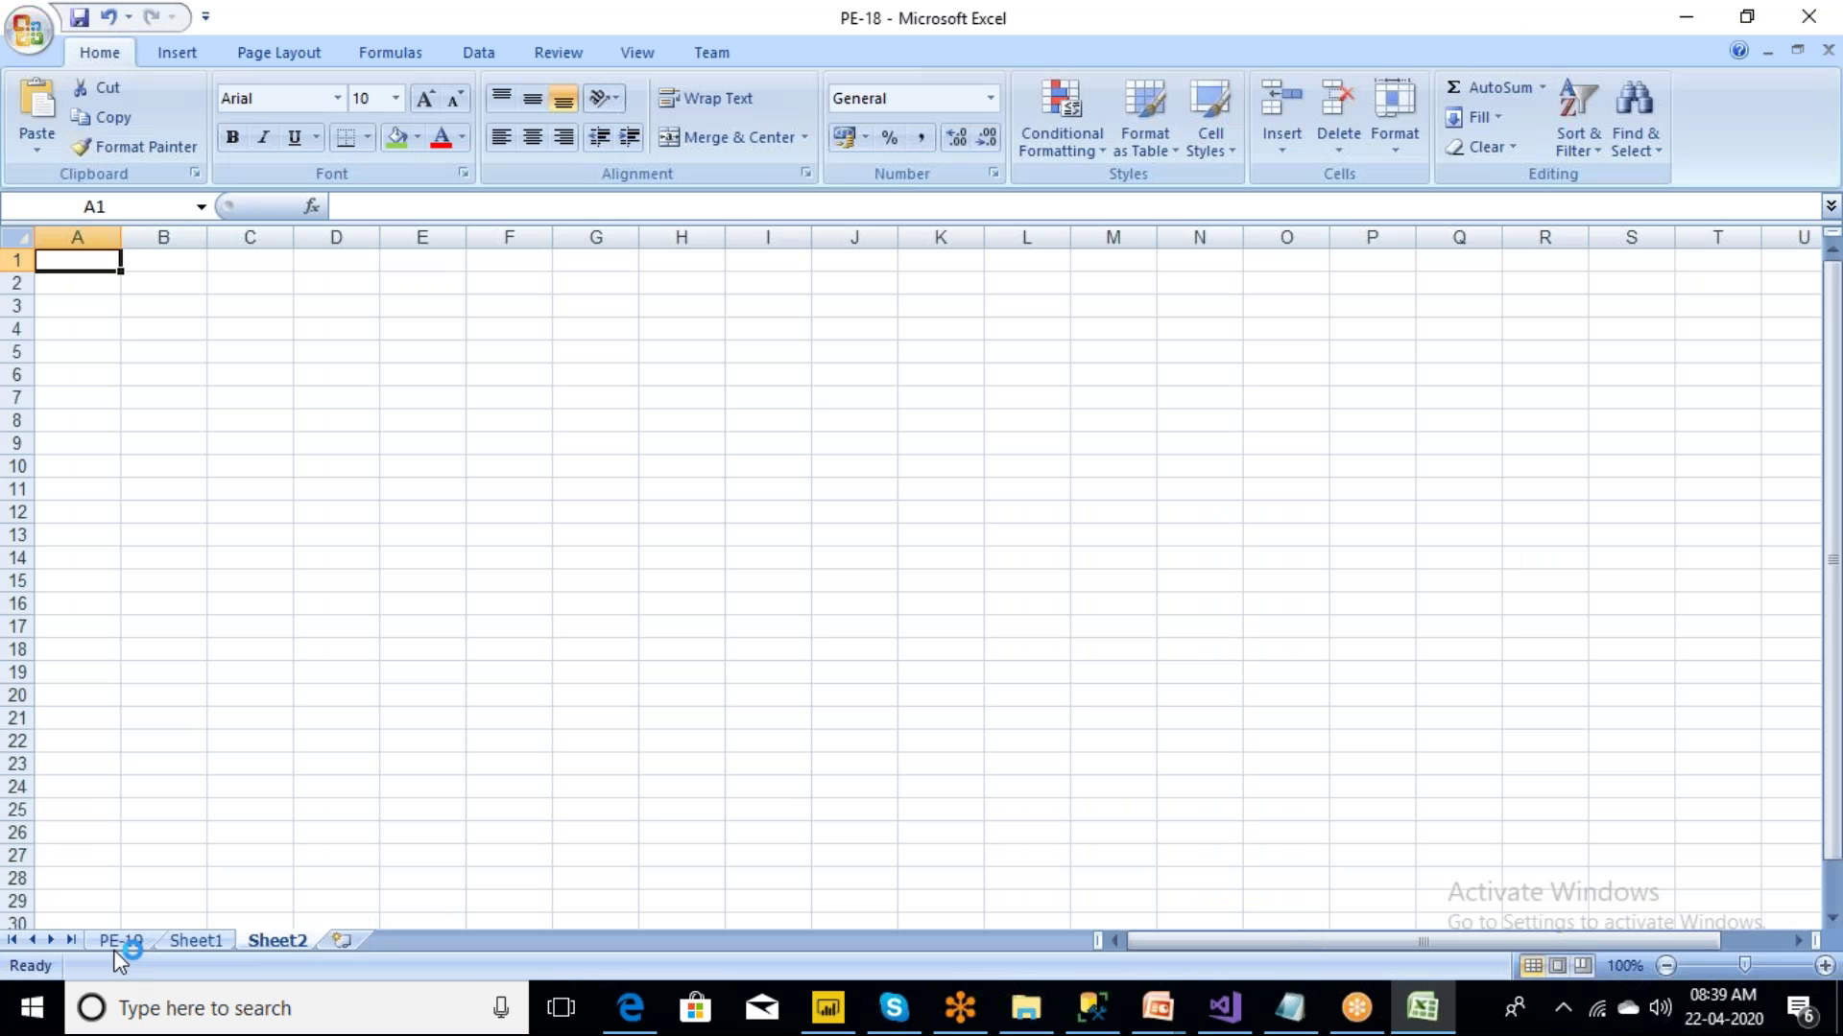
click(121, 941)
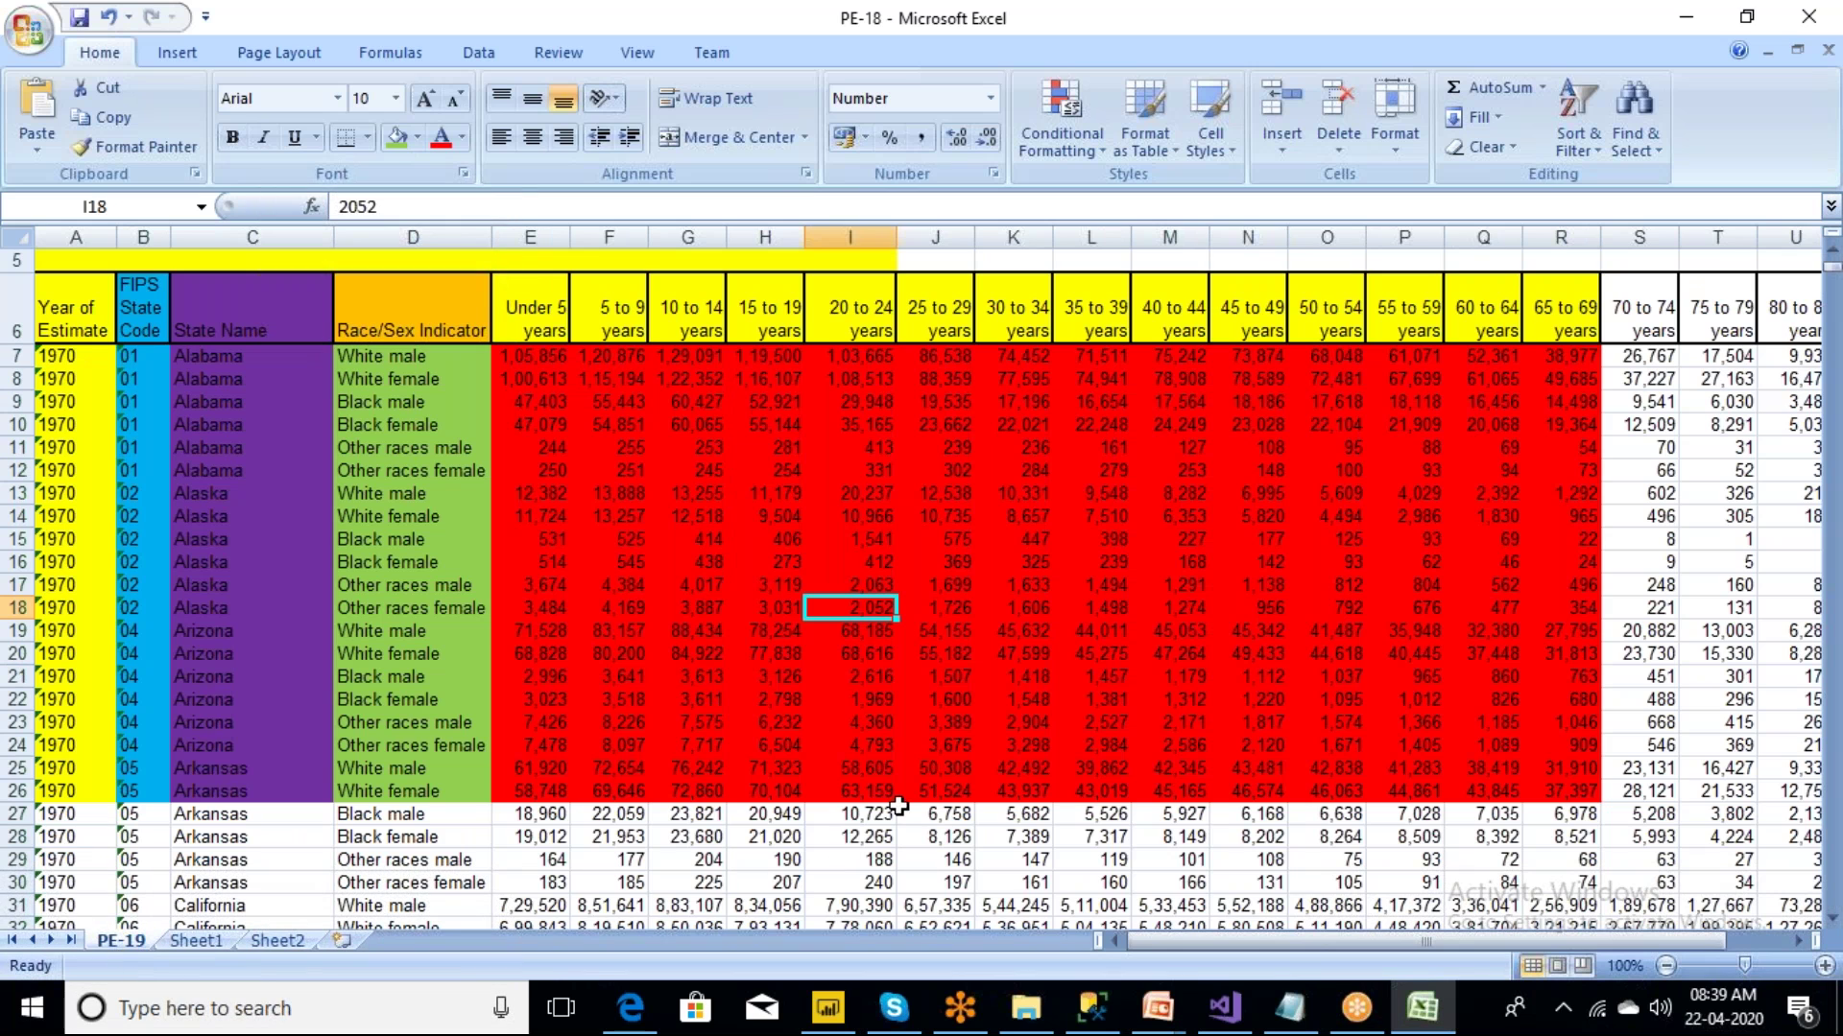
click(1687, 16)
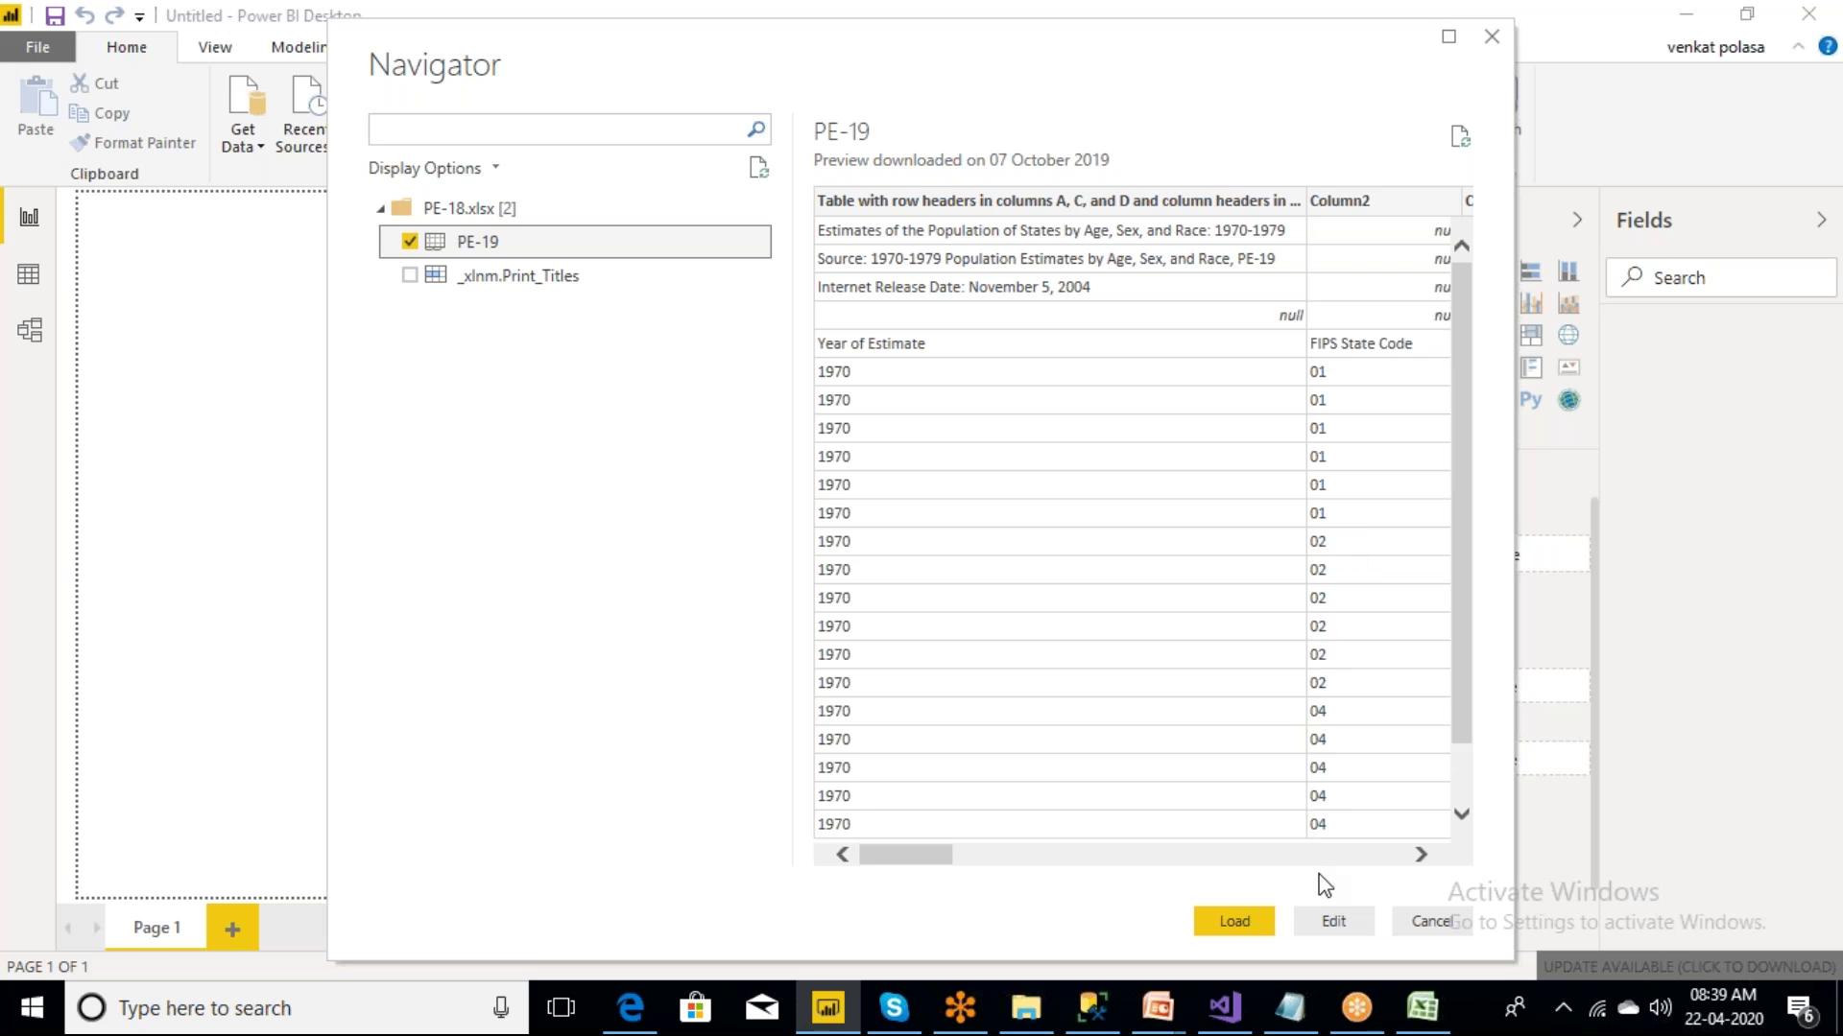
- Open the PE-19 data for editing in Power Query Editor and look at the QUERY EDITOR slide in PowerPoint
click(1334, 922)
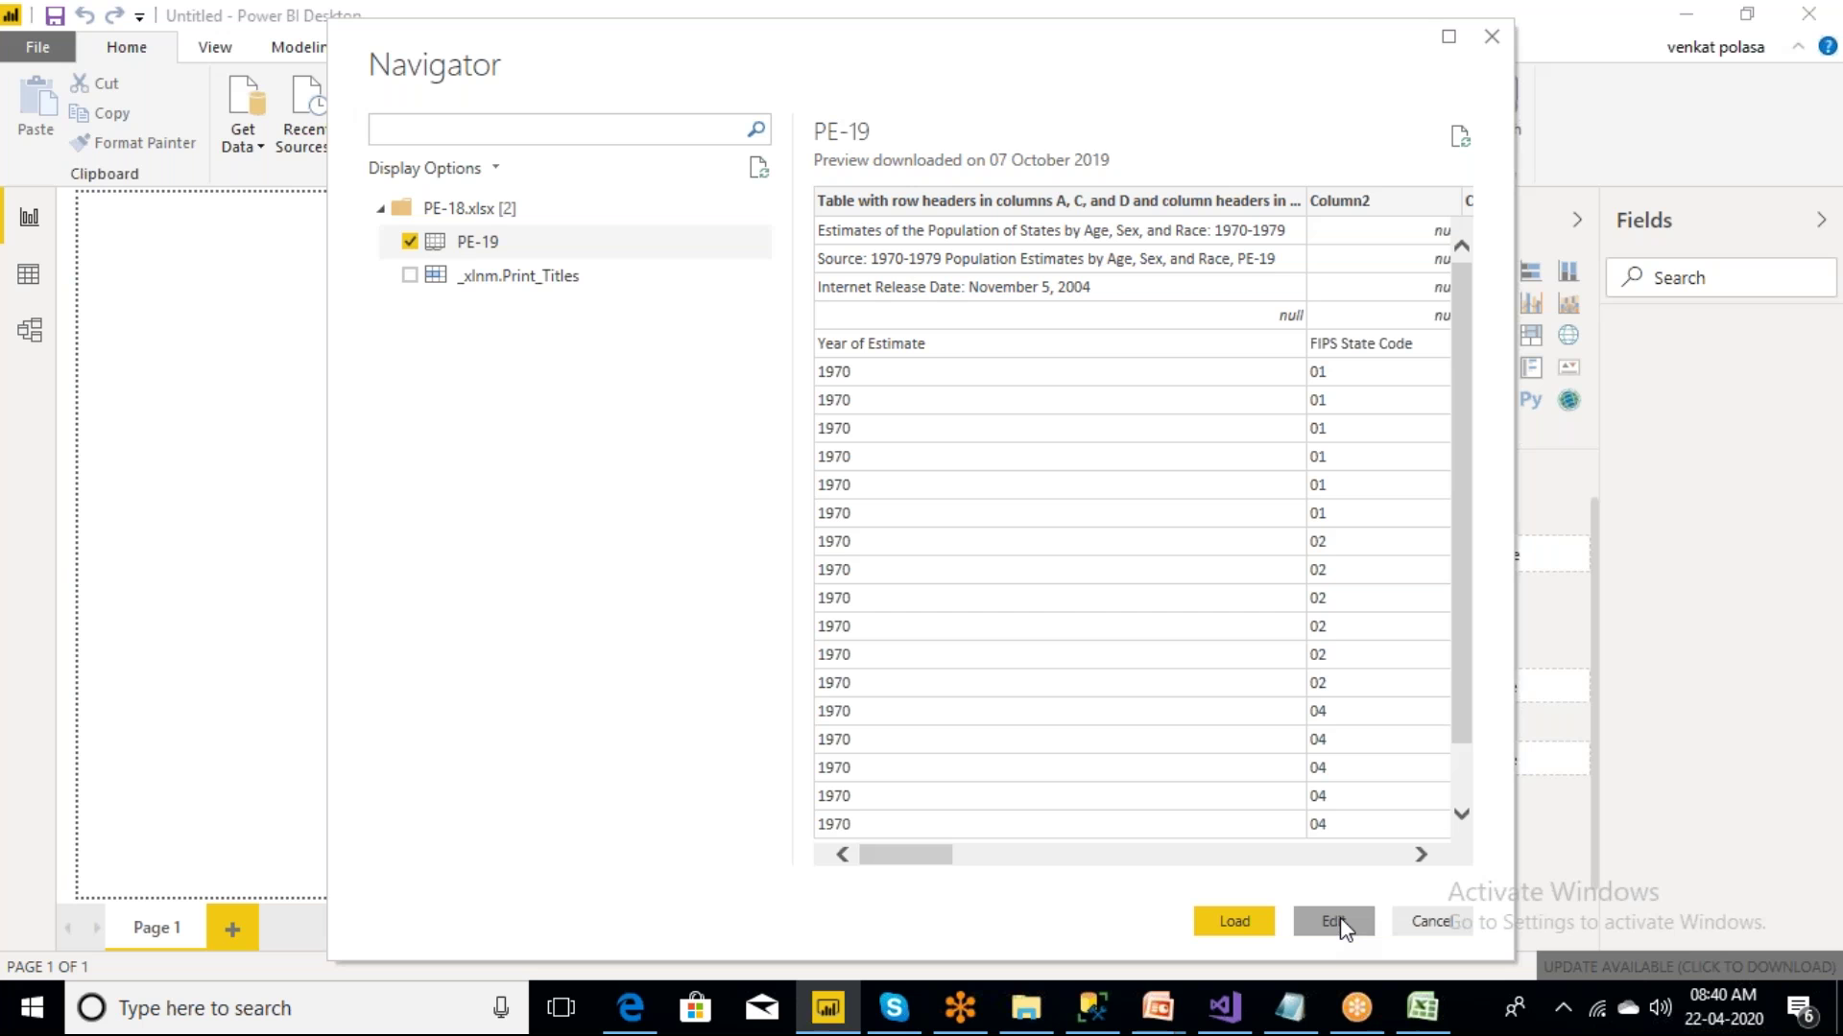
key(alt+Tab)
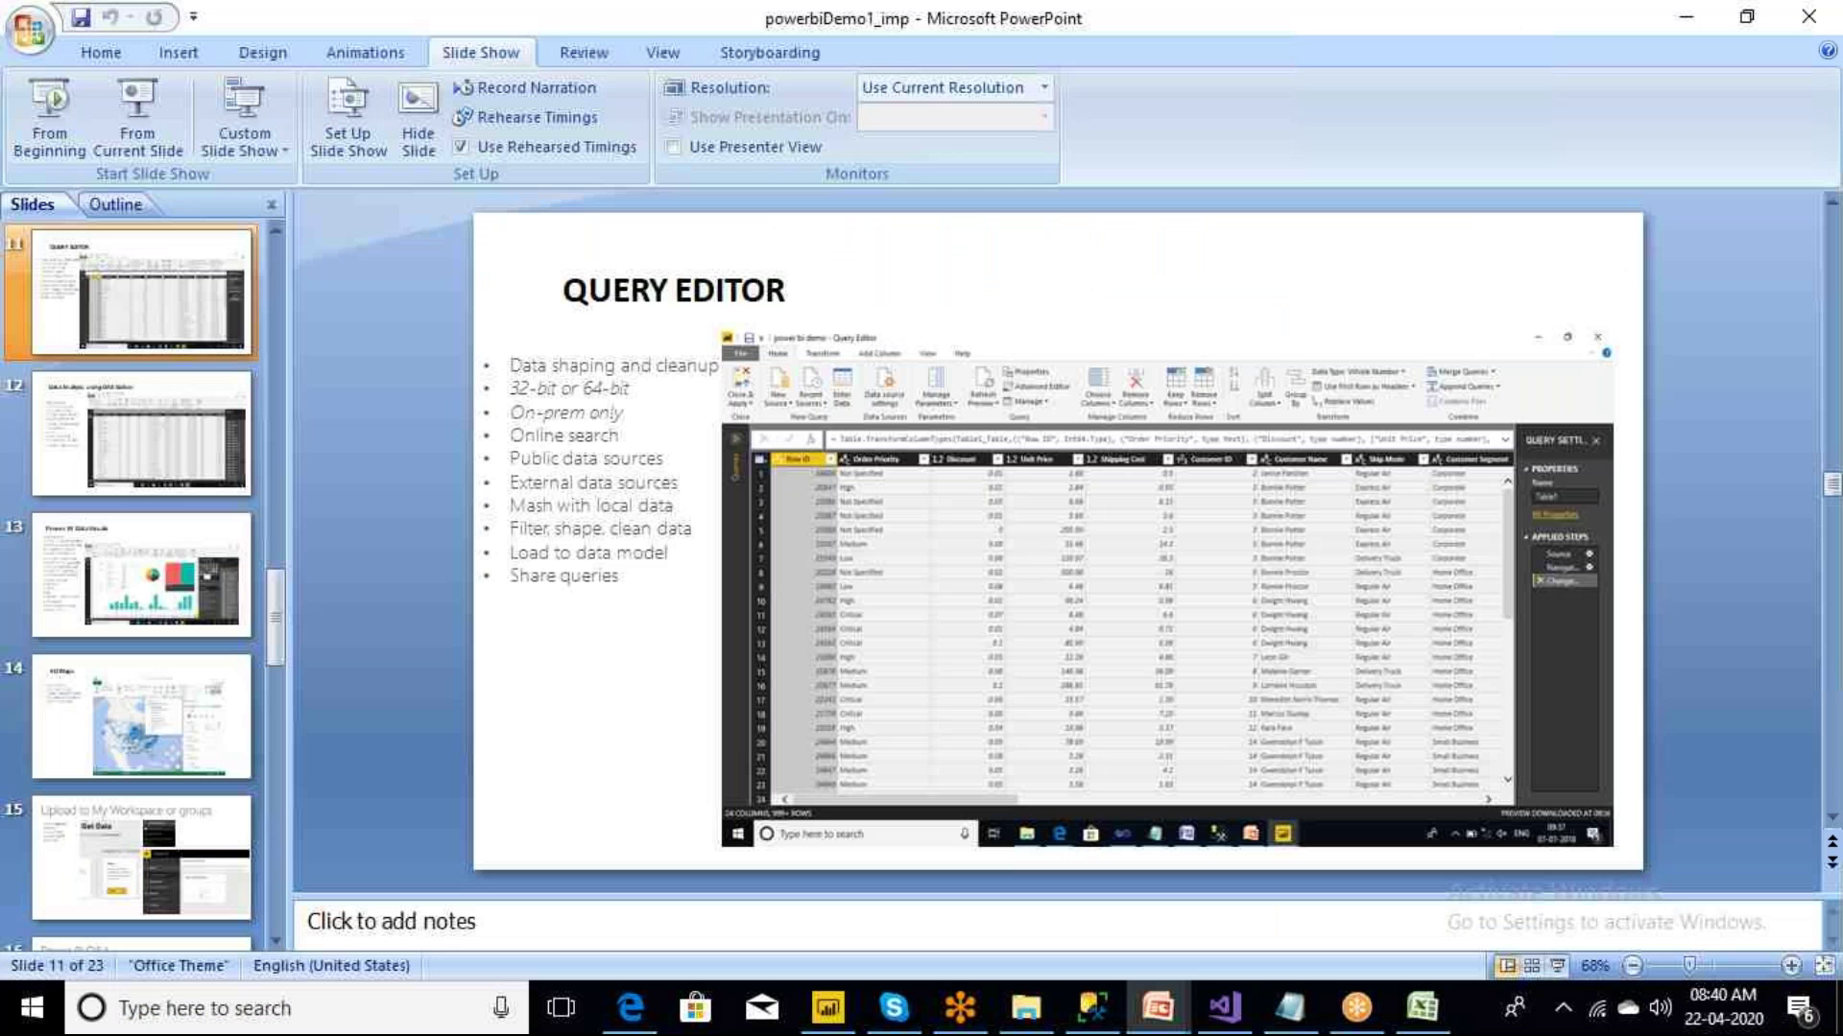
key(alt+Tab)
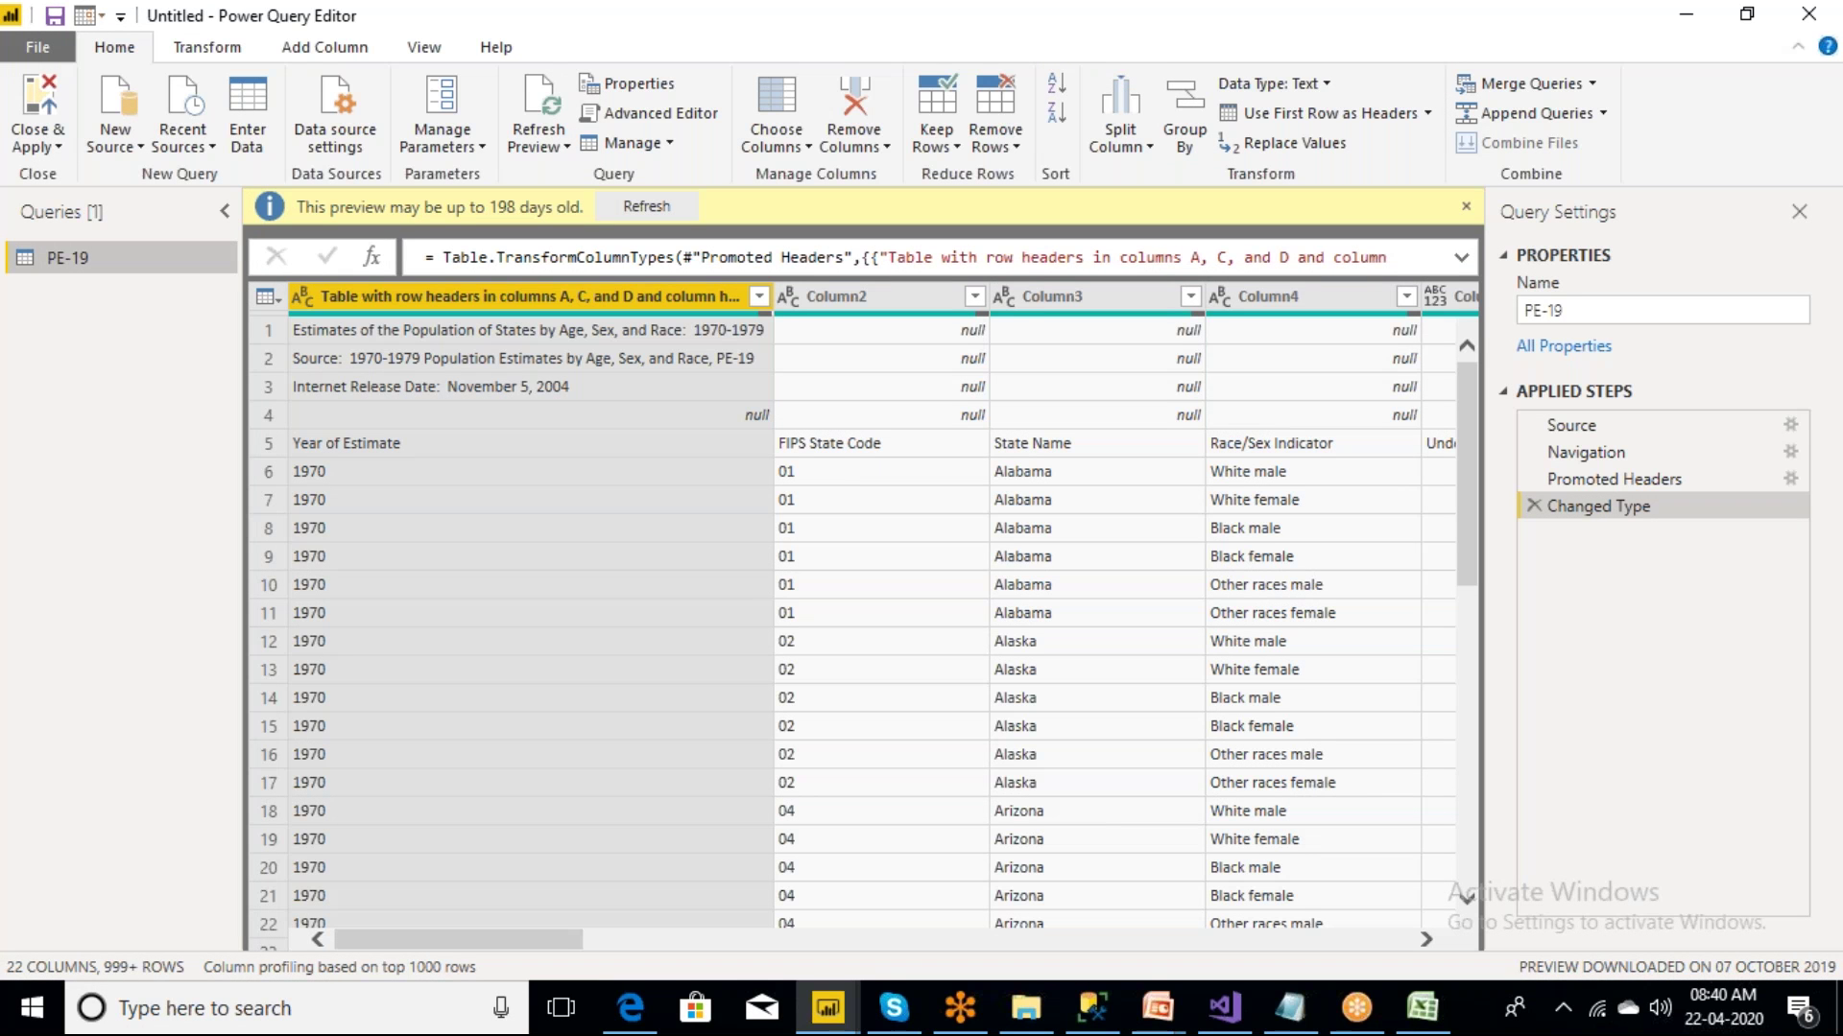
- Examine the first four rows of the PE-19 table, above the Year of Estimate row, for content unrelated to the data
click(574, 388)
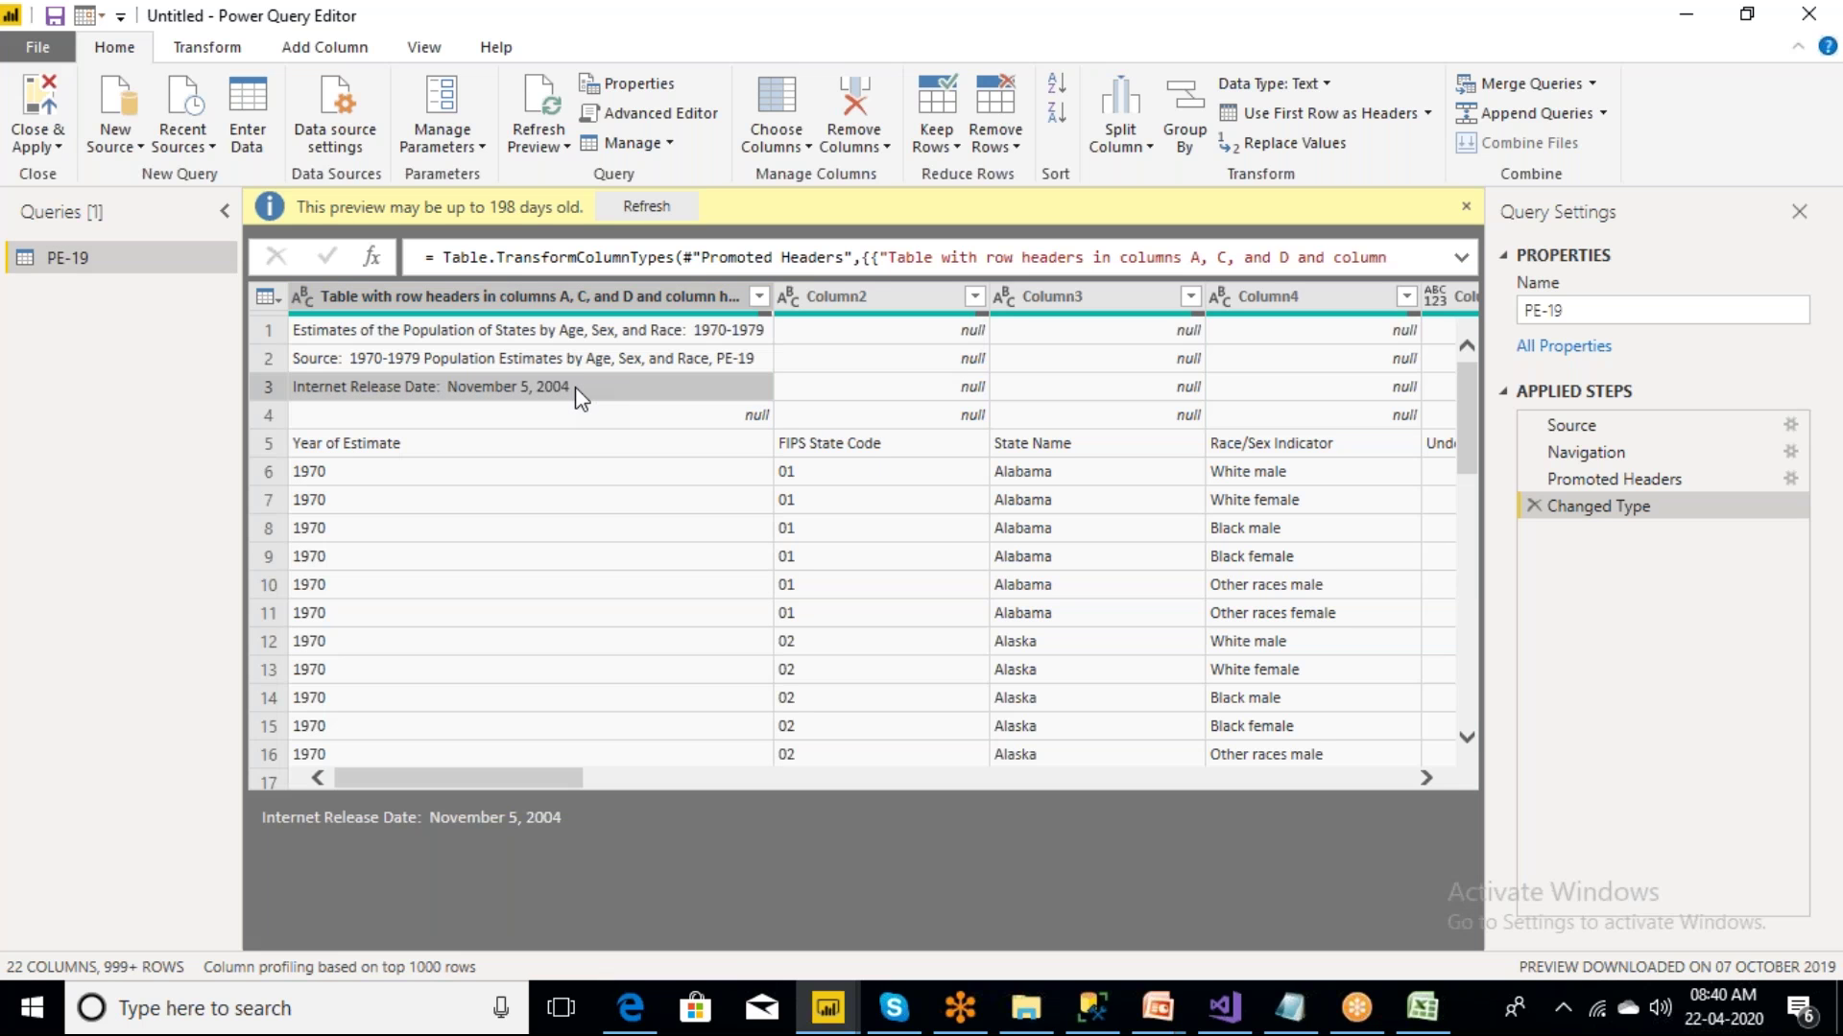
click(533, 336)
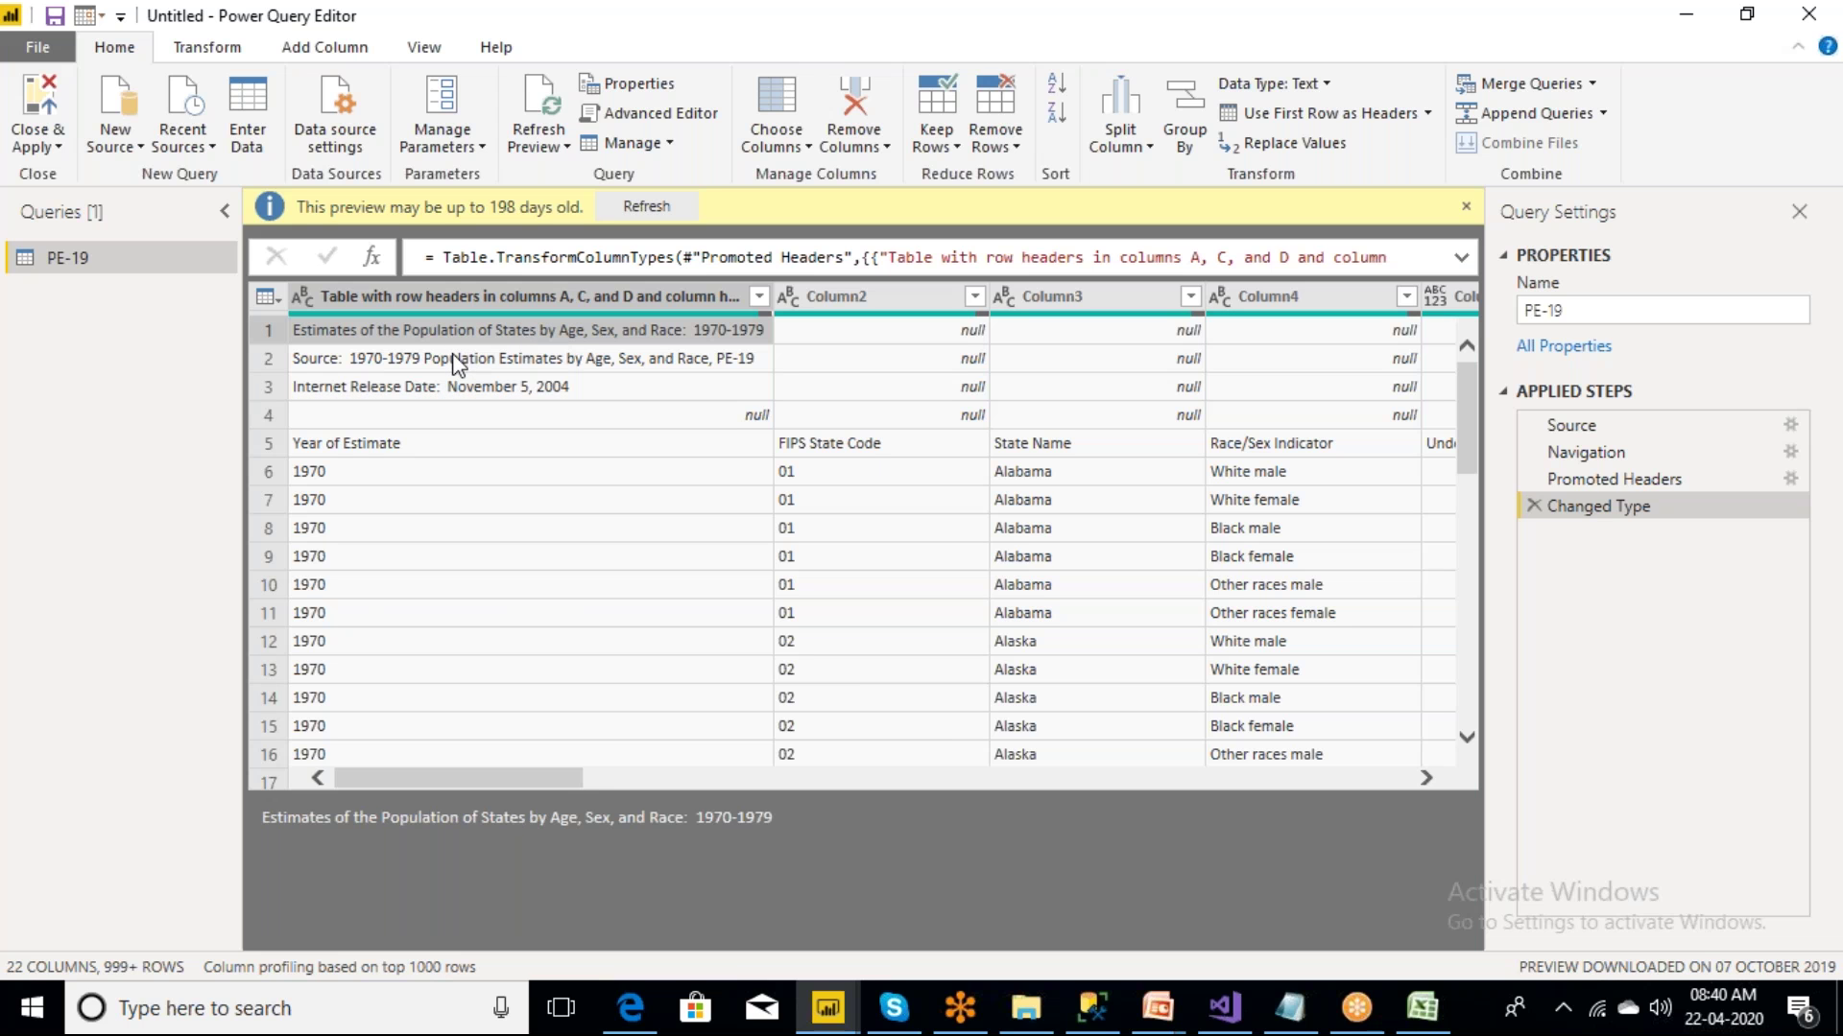
click(457, 365)
click(470, 387)
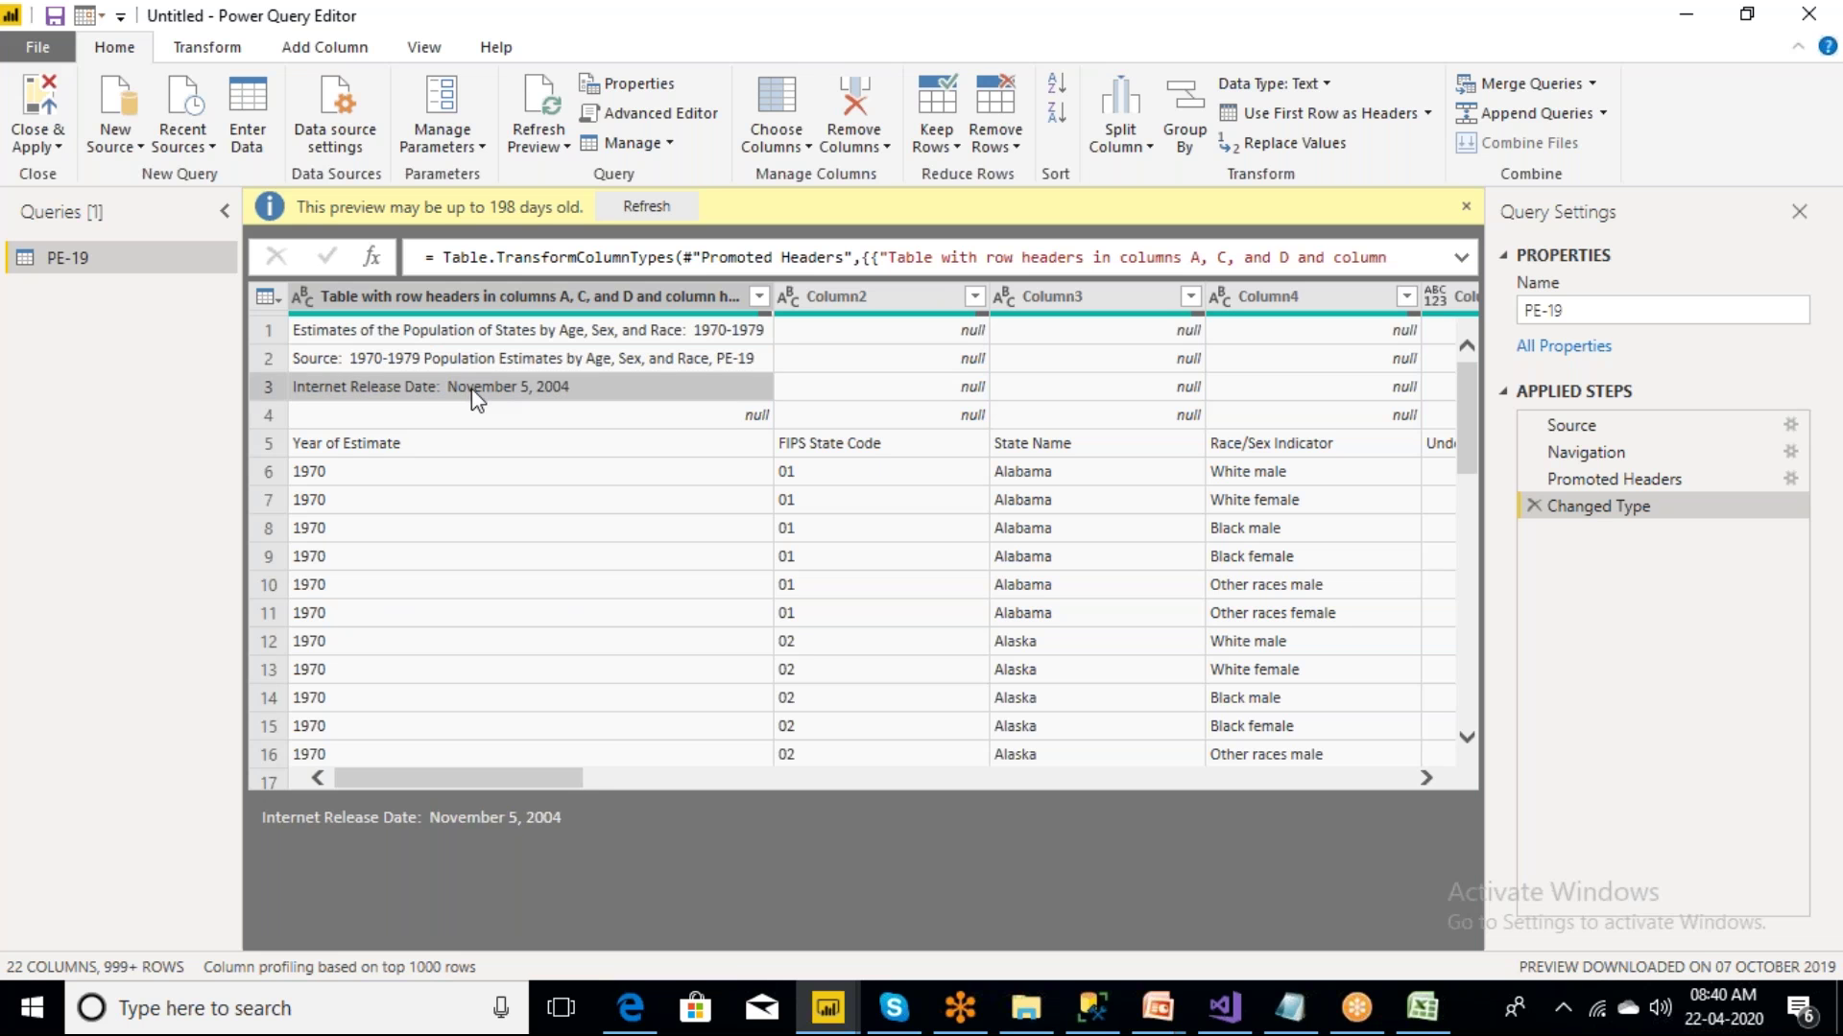
click(494, 417)
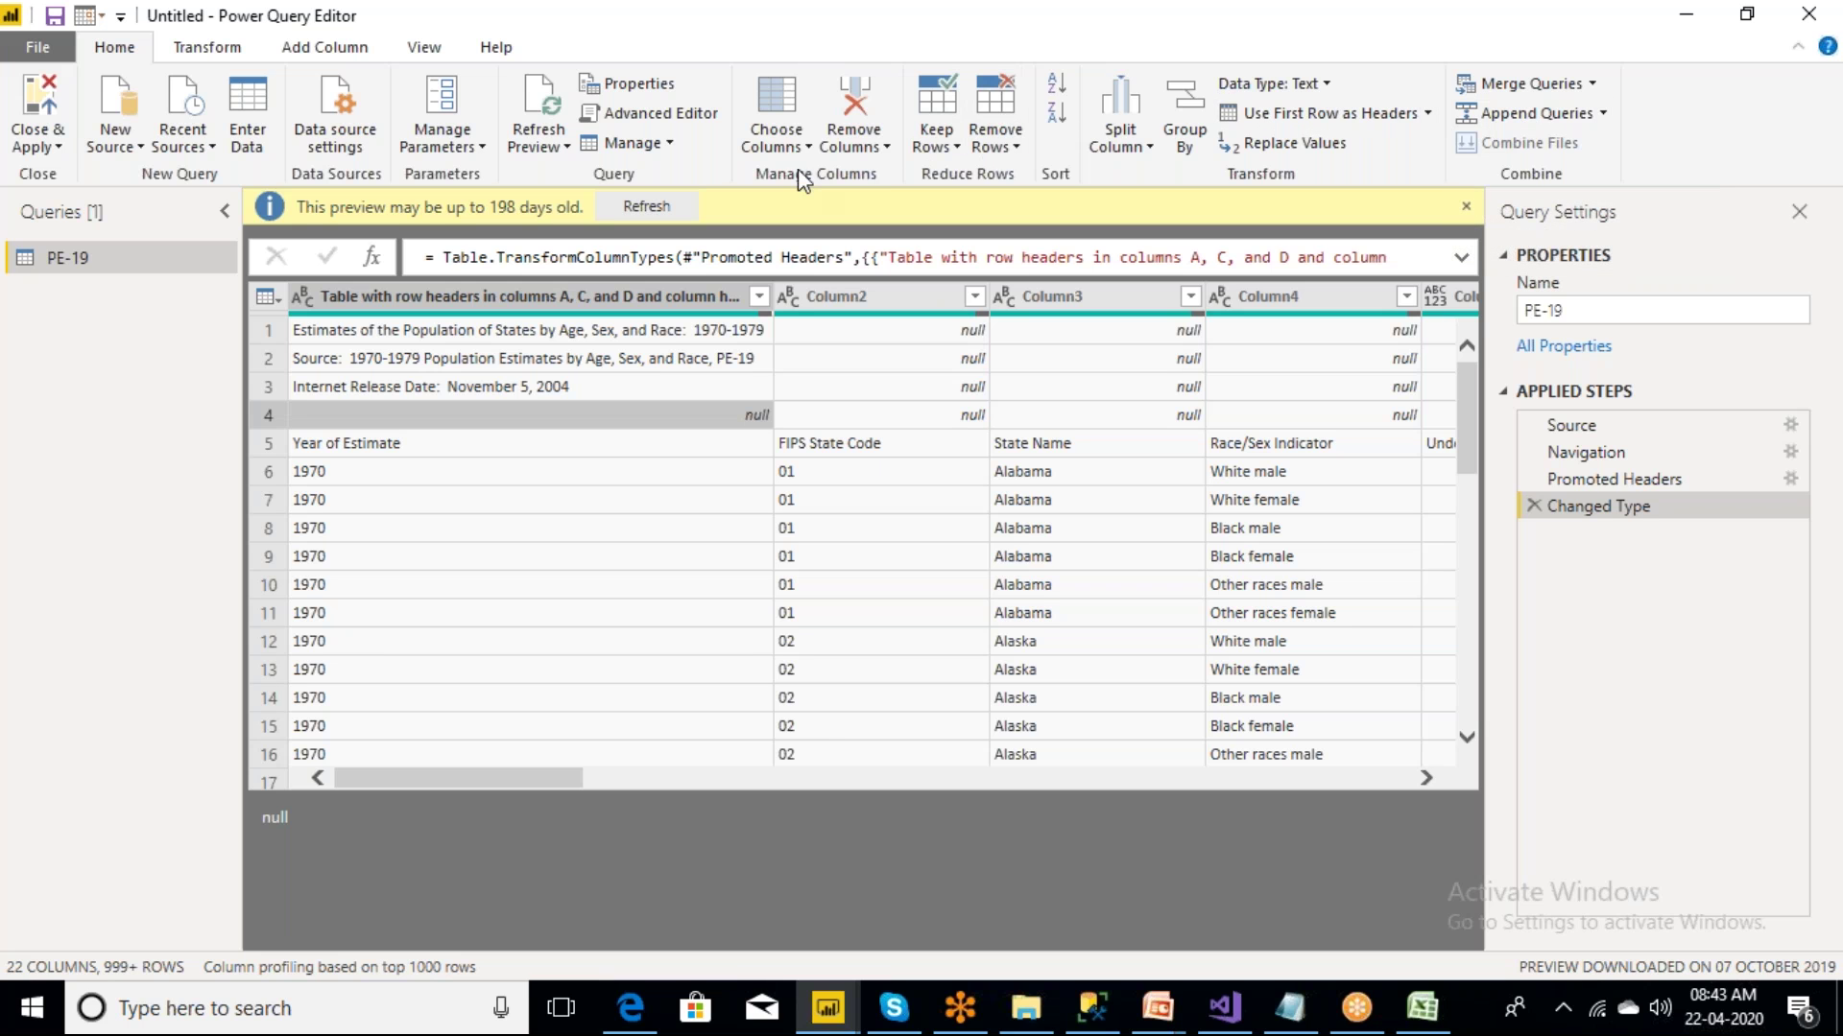
click(230, 63)
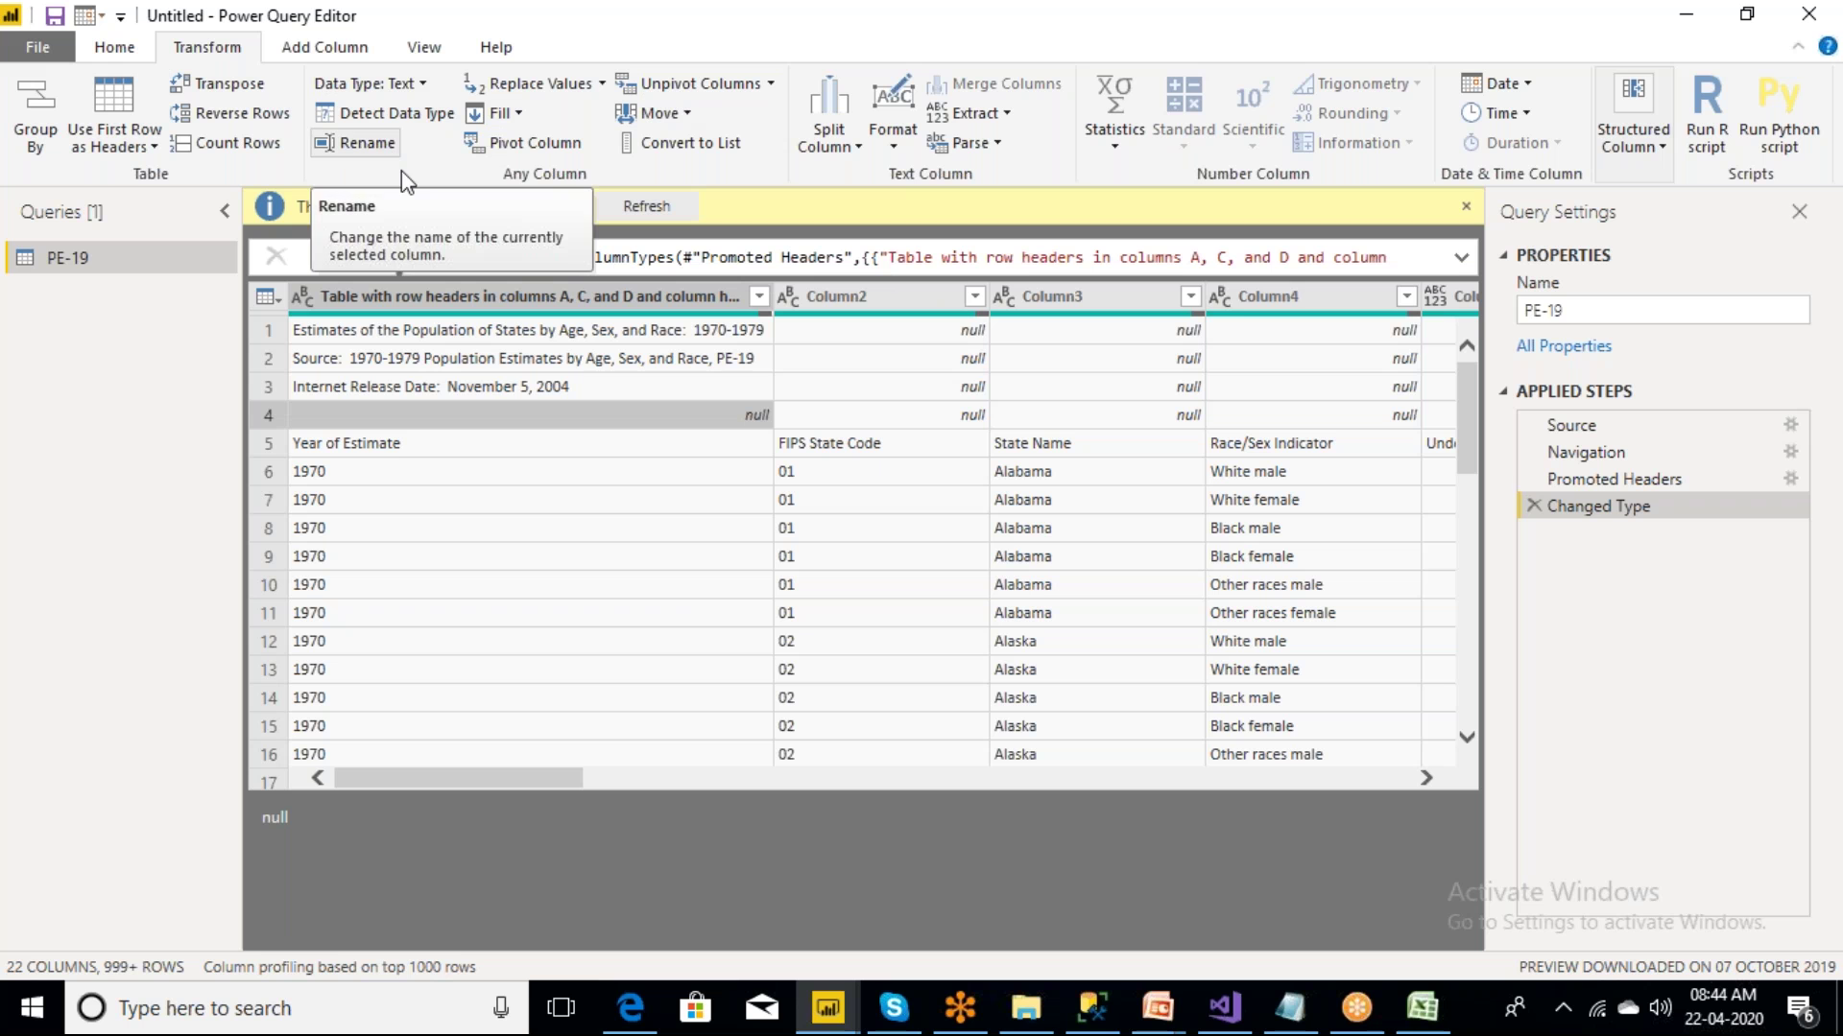
click(269, 328)
click(269, 358)
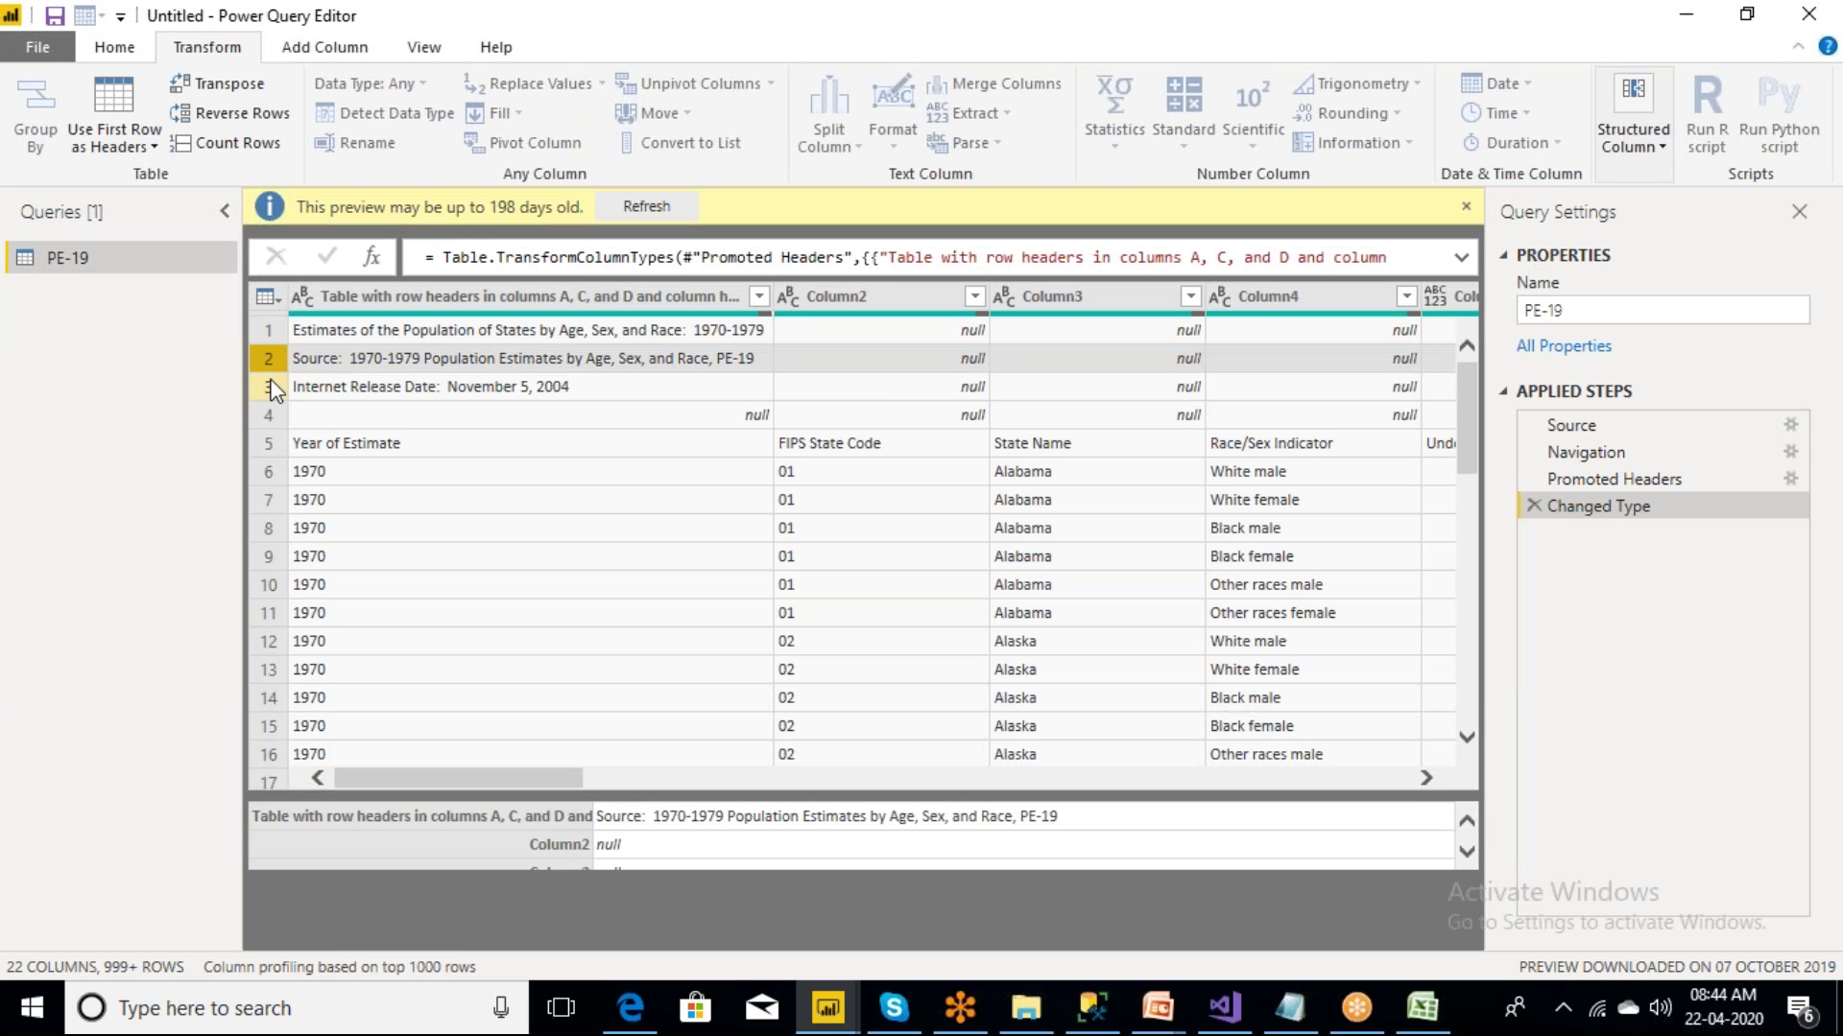
click(269, 387)
click(270, 417)
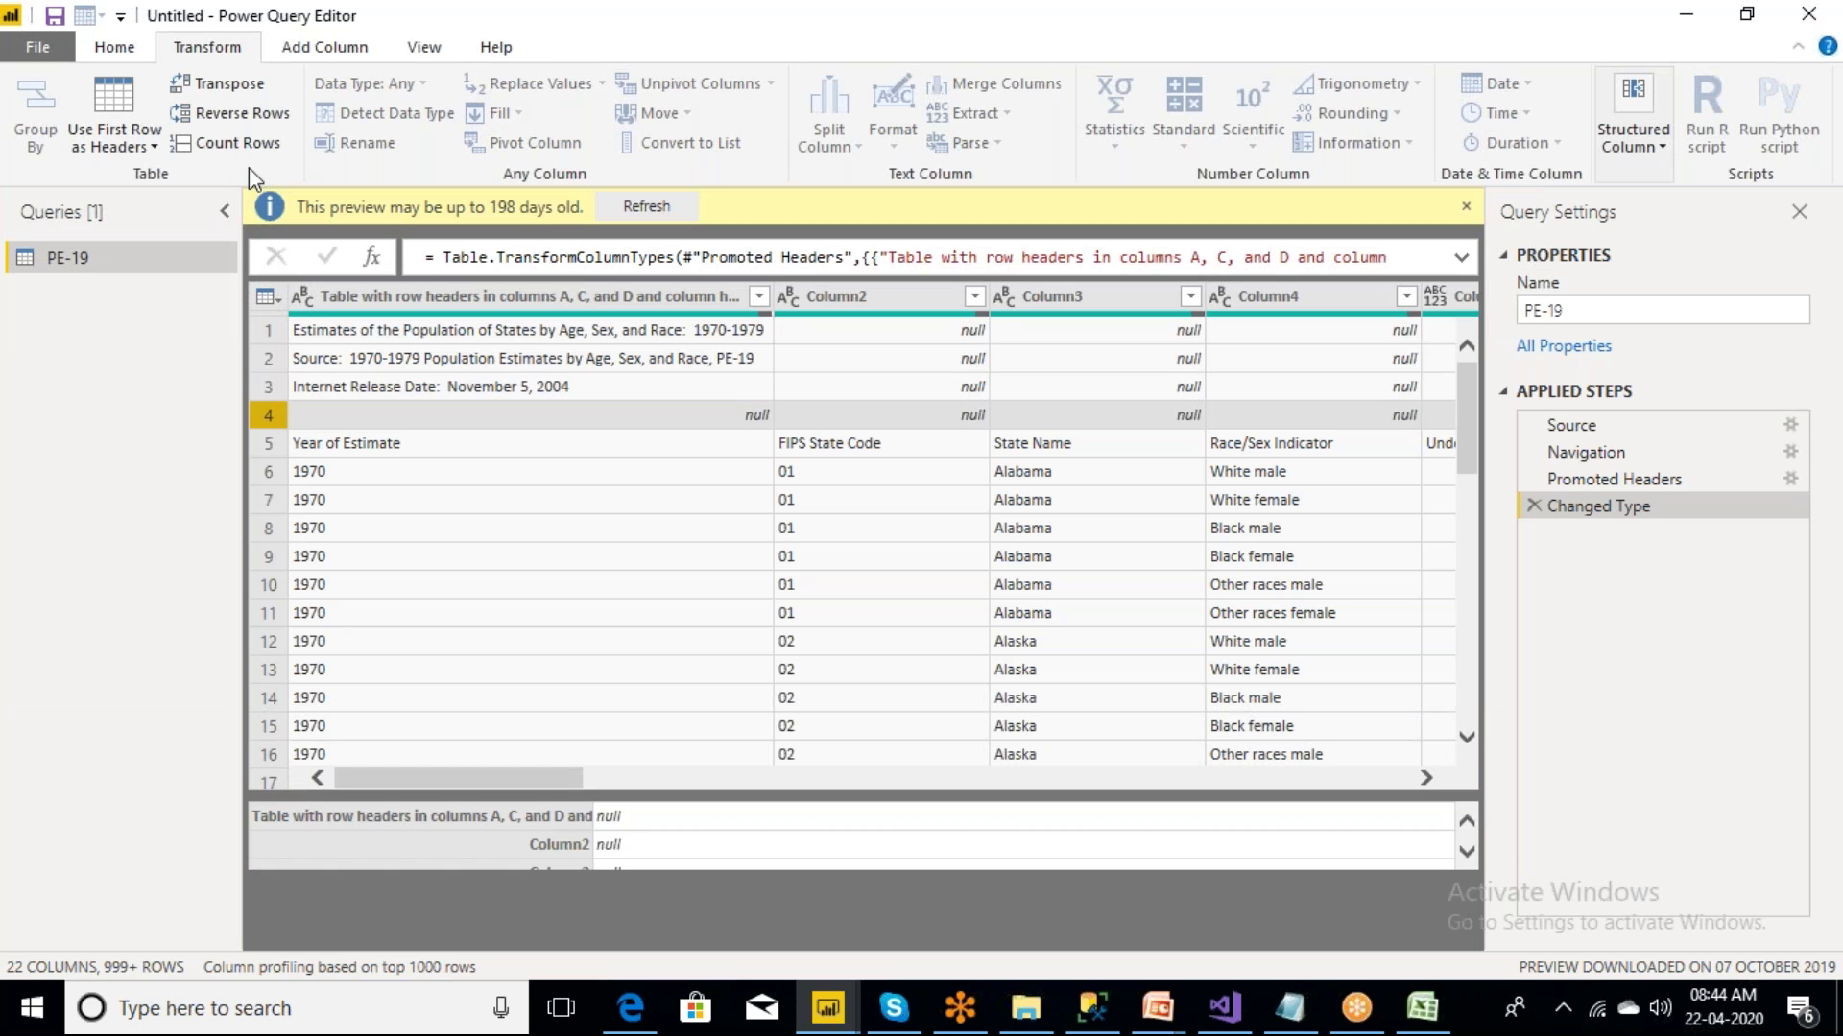
- Remove the top 4 rows from the PE-19 table and delete that applied step again
click(125, 54)
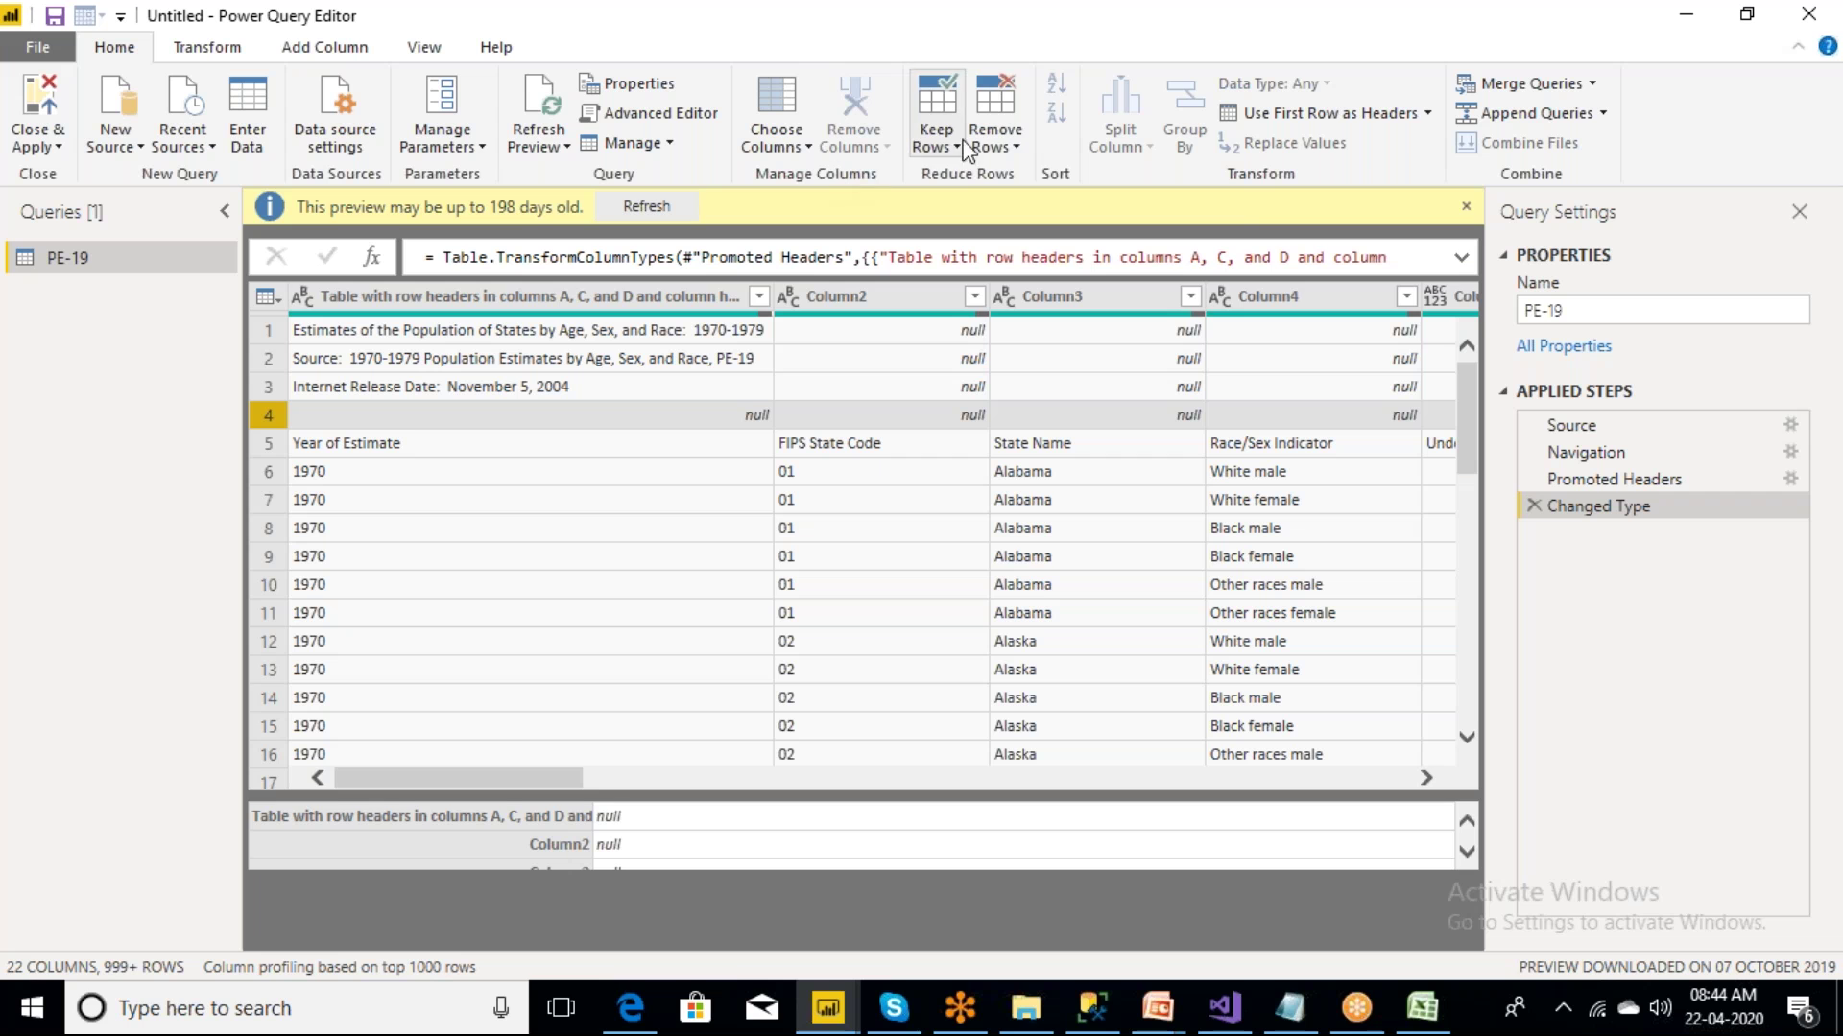
click(1015, 149)
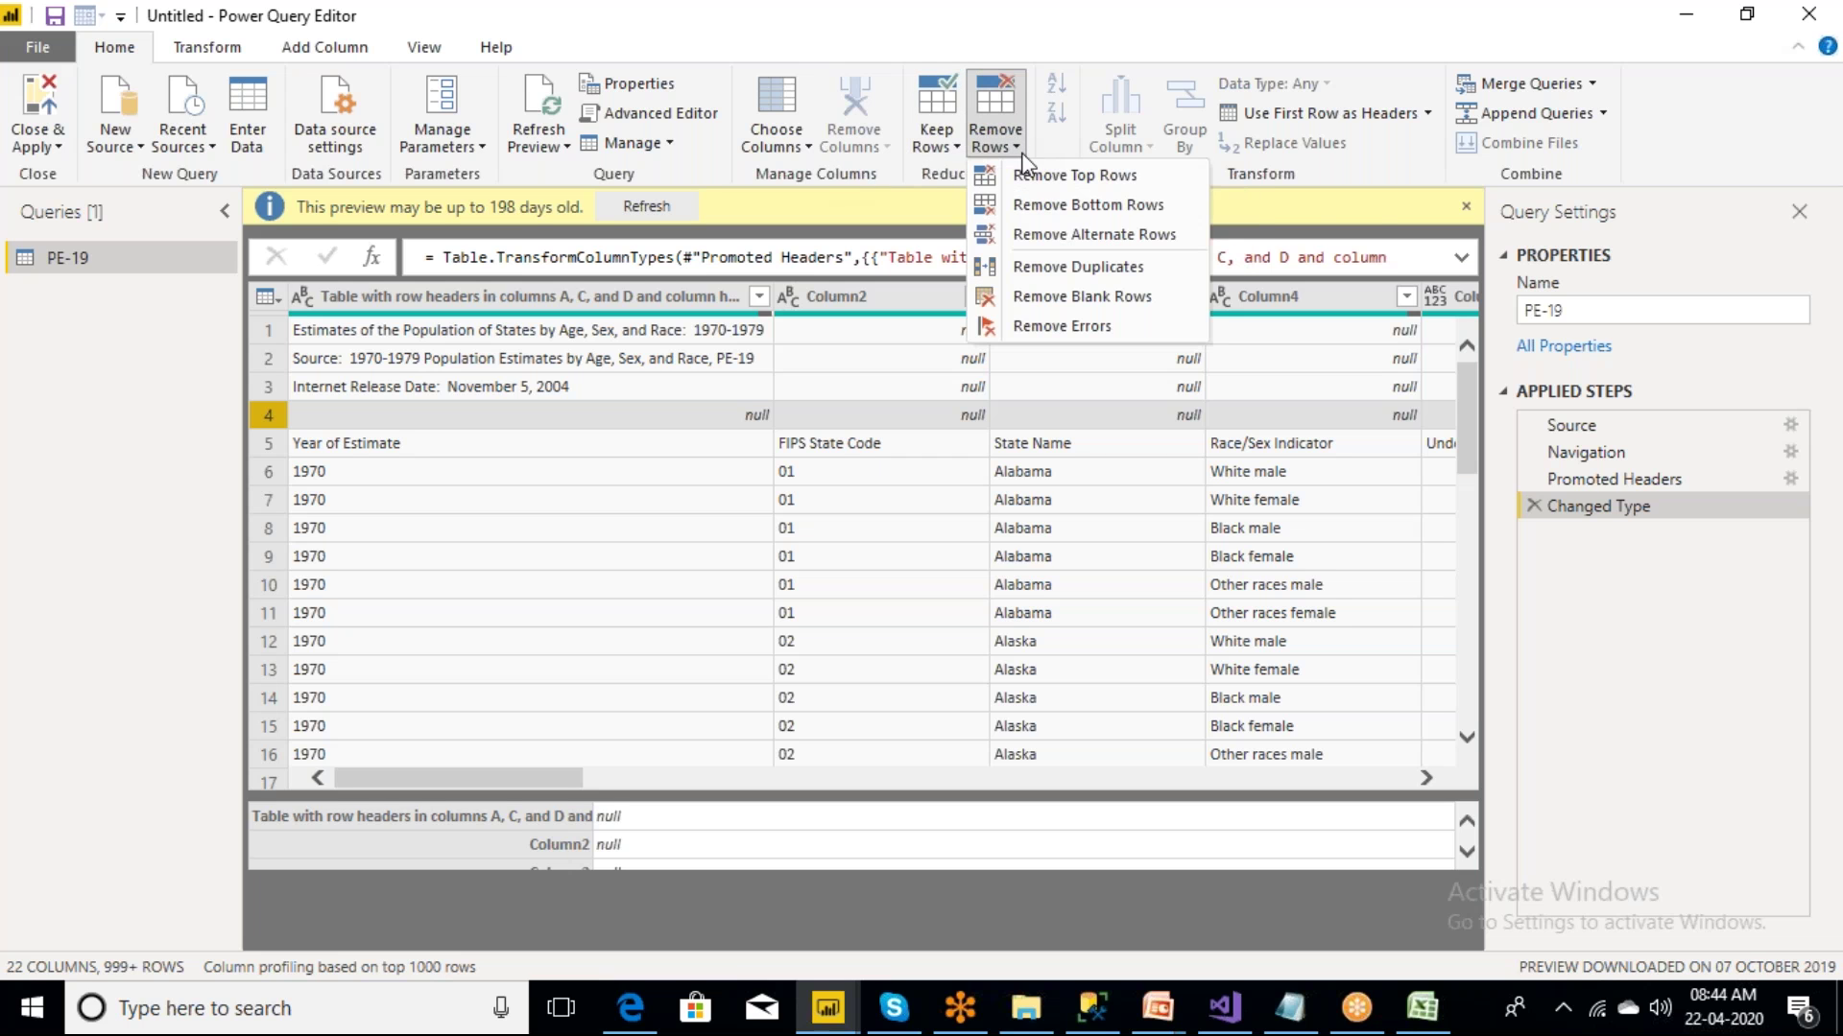
click(1100, 181)
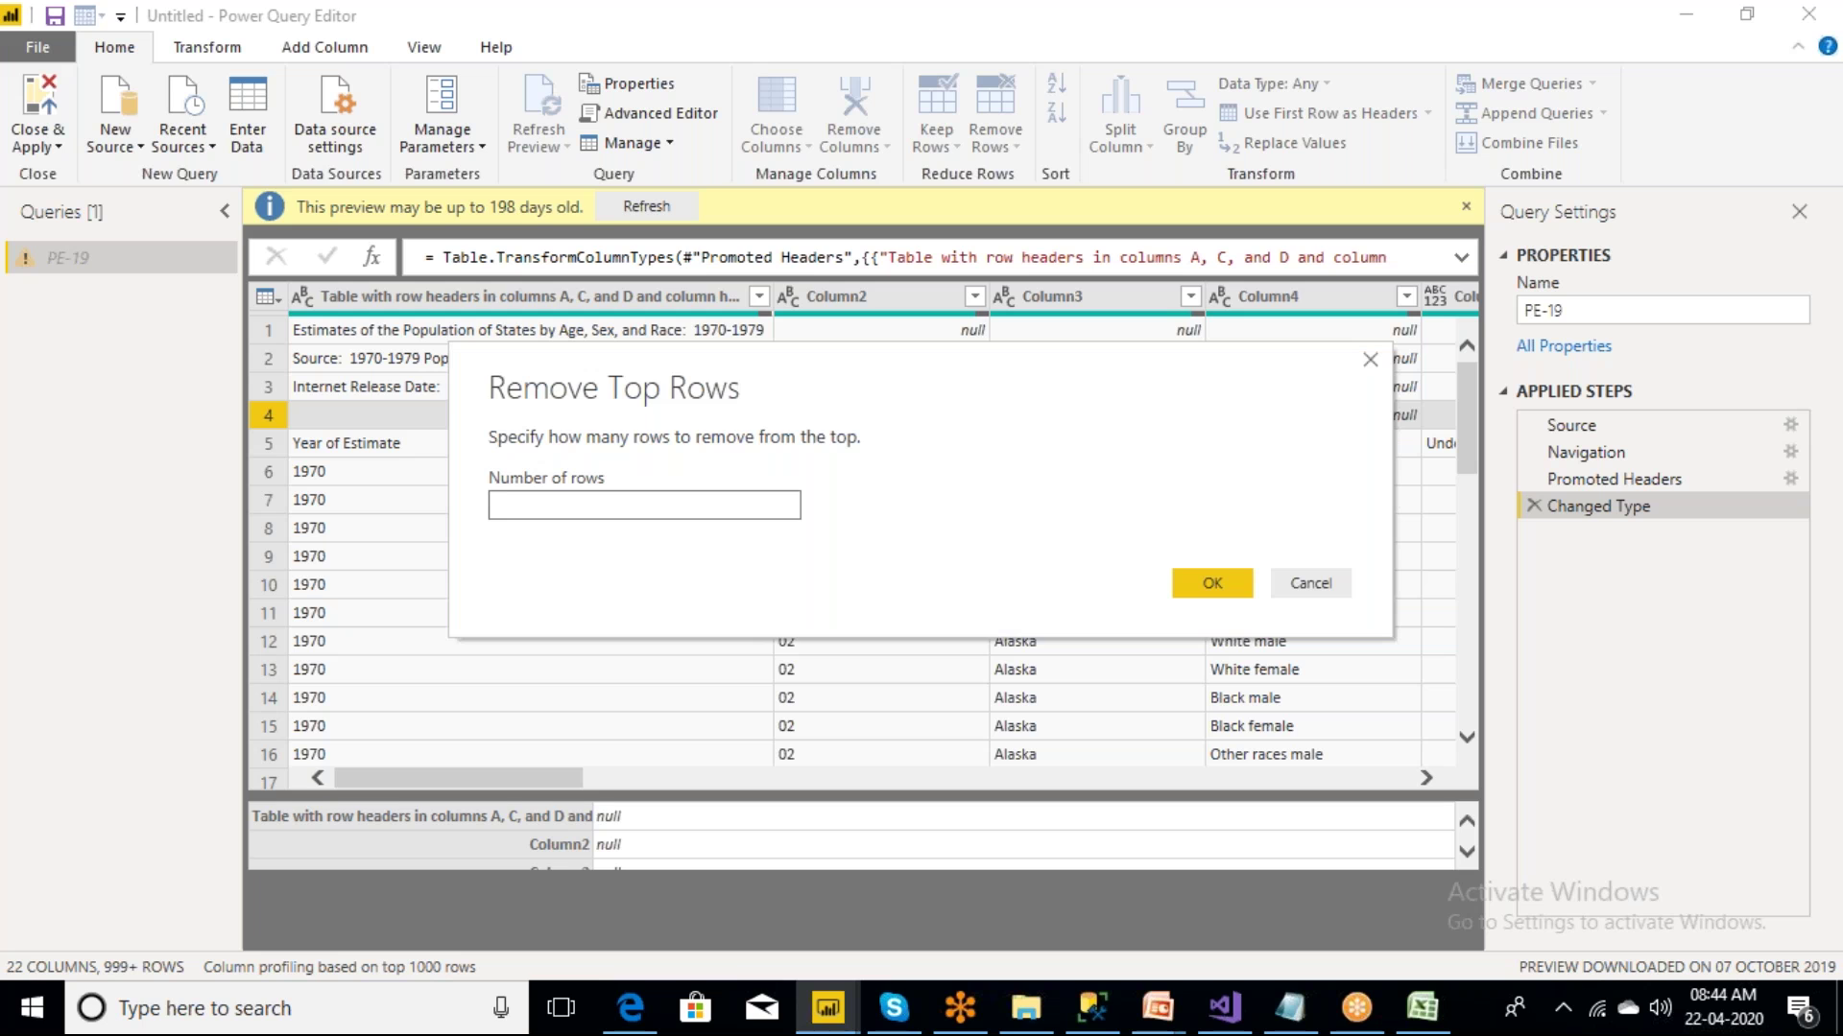
text(4)
key(Return)
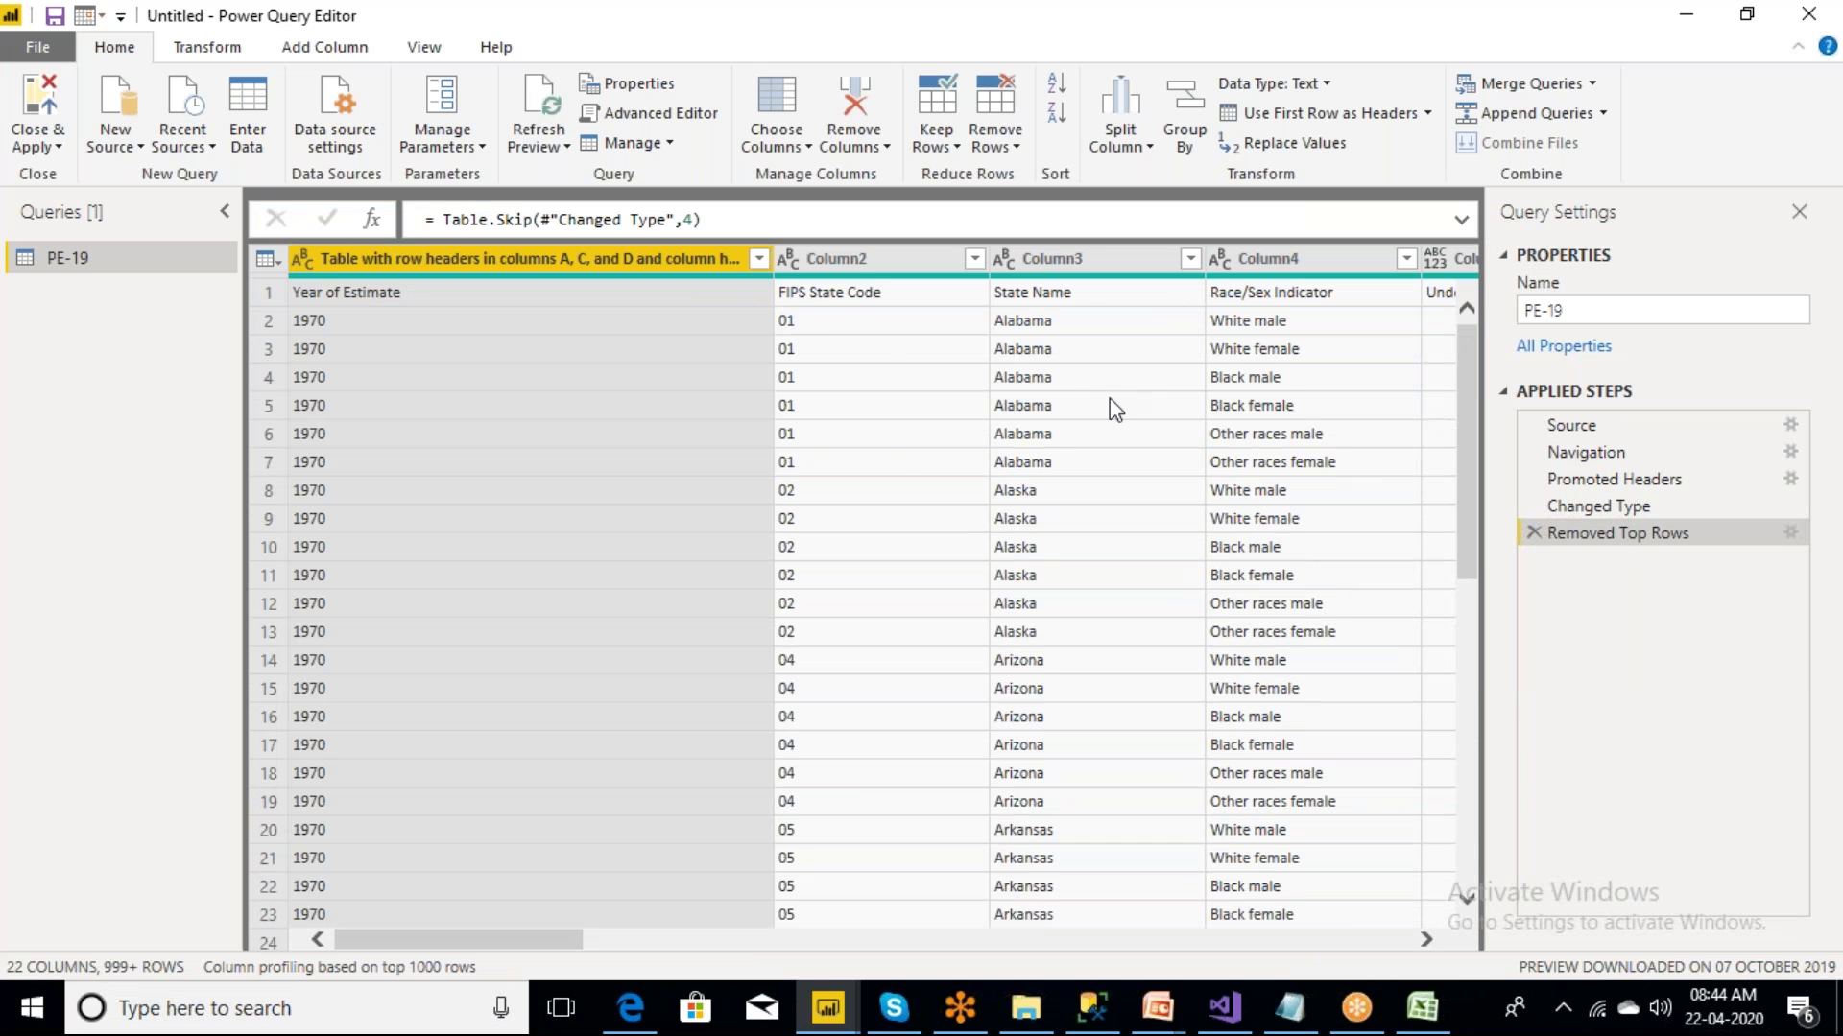
drag(1598, 505, 1544, 575)
click(1533, 533)
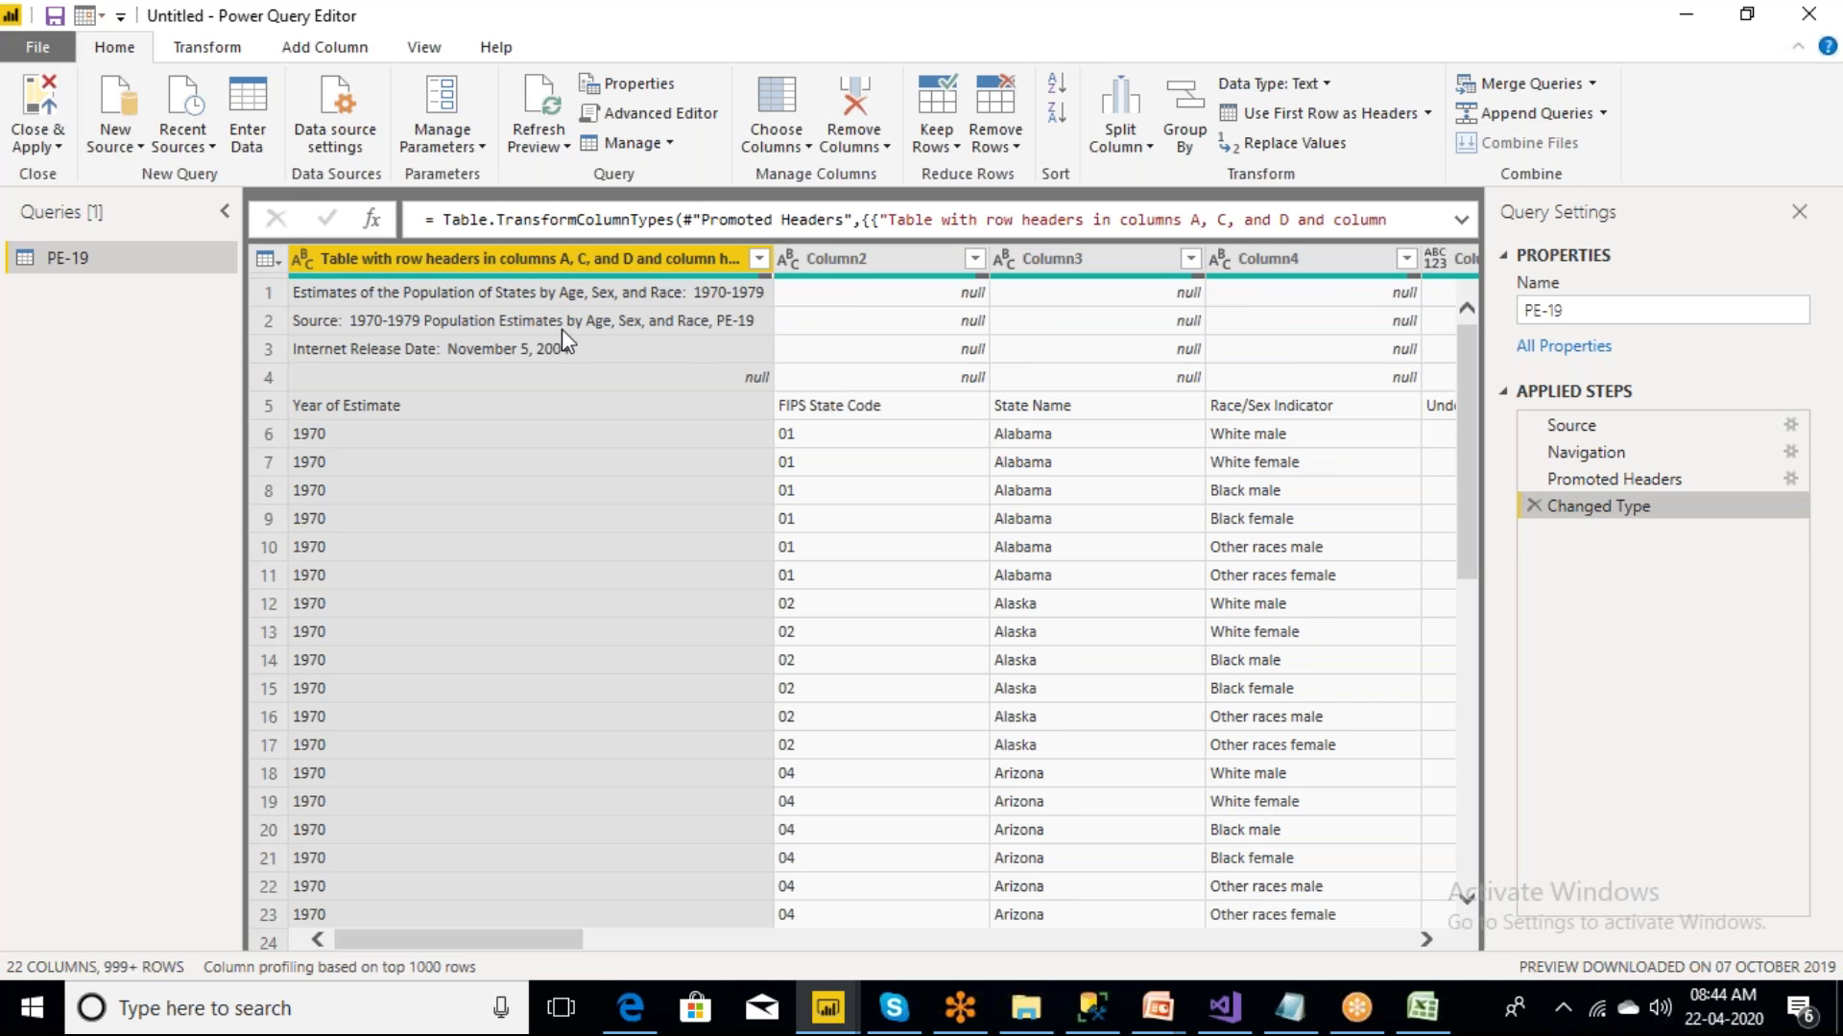
- Remove the top 4 rows, above the Year of Estimate row, from the PE-19 table
click(270, 292)
click(270, 321)
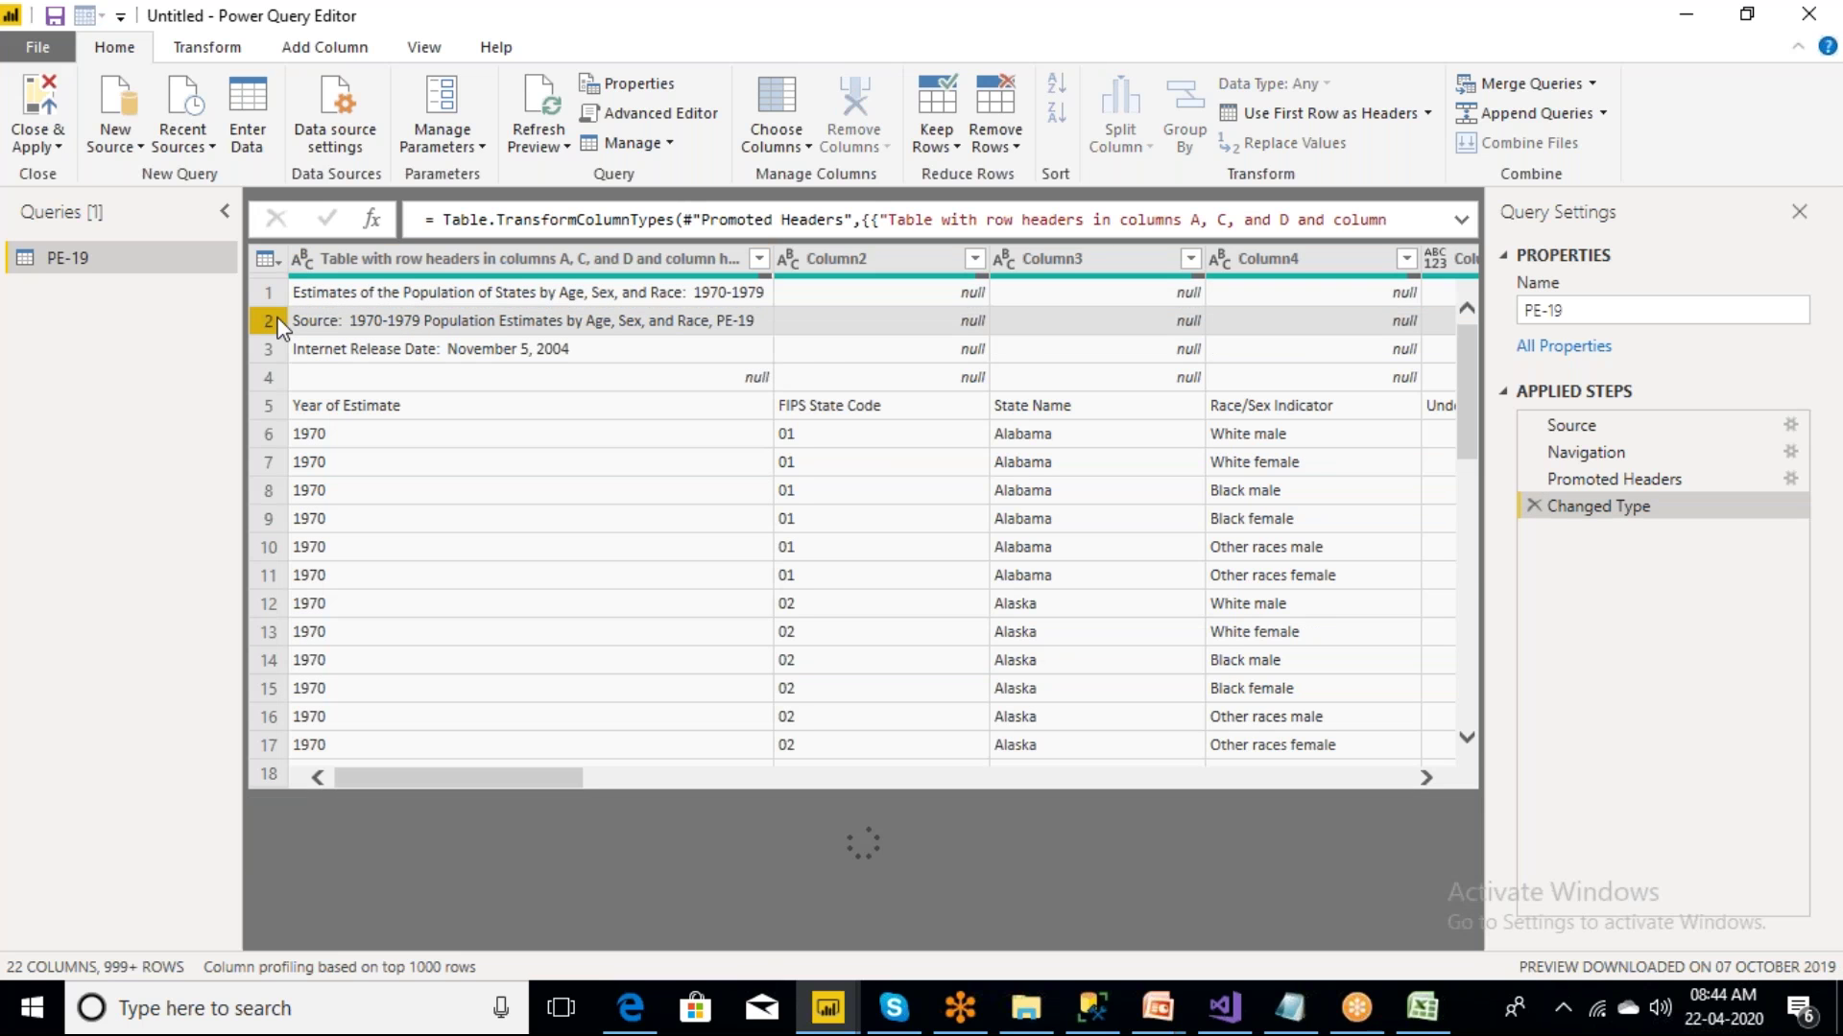
click(272, 350)
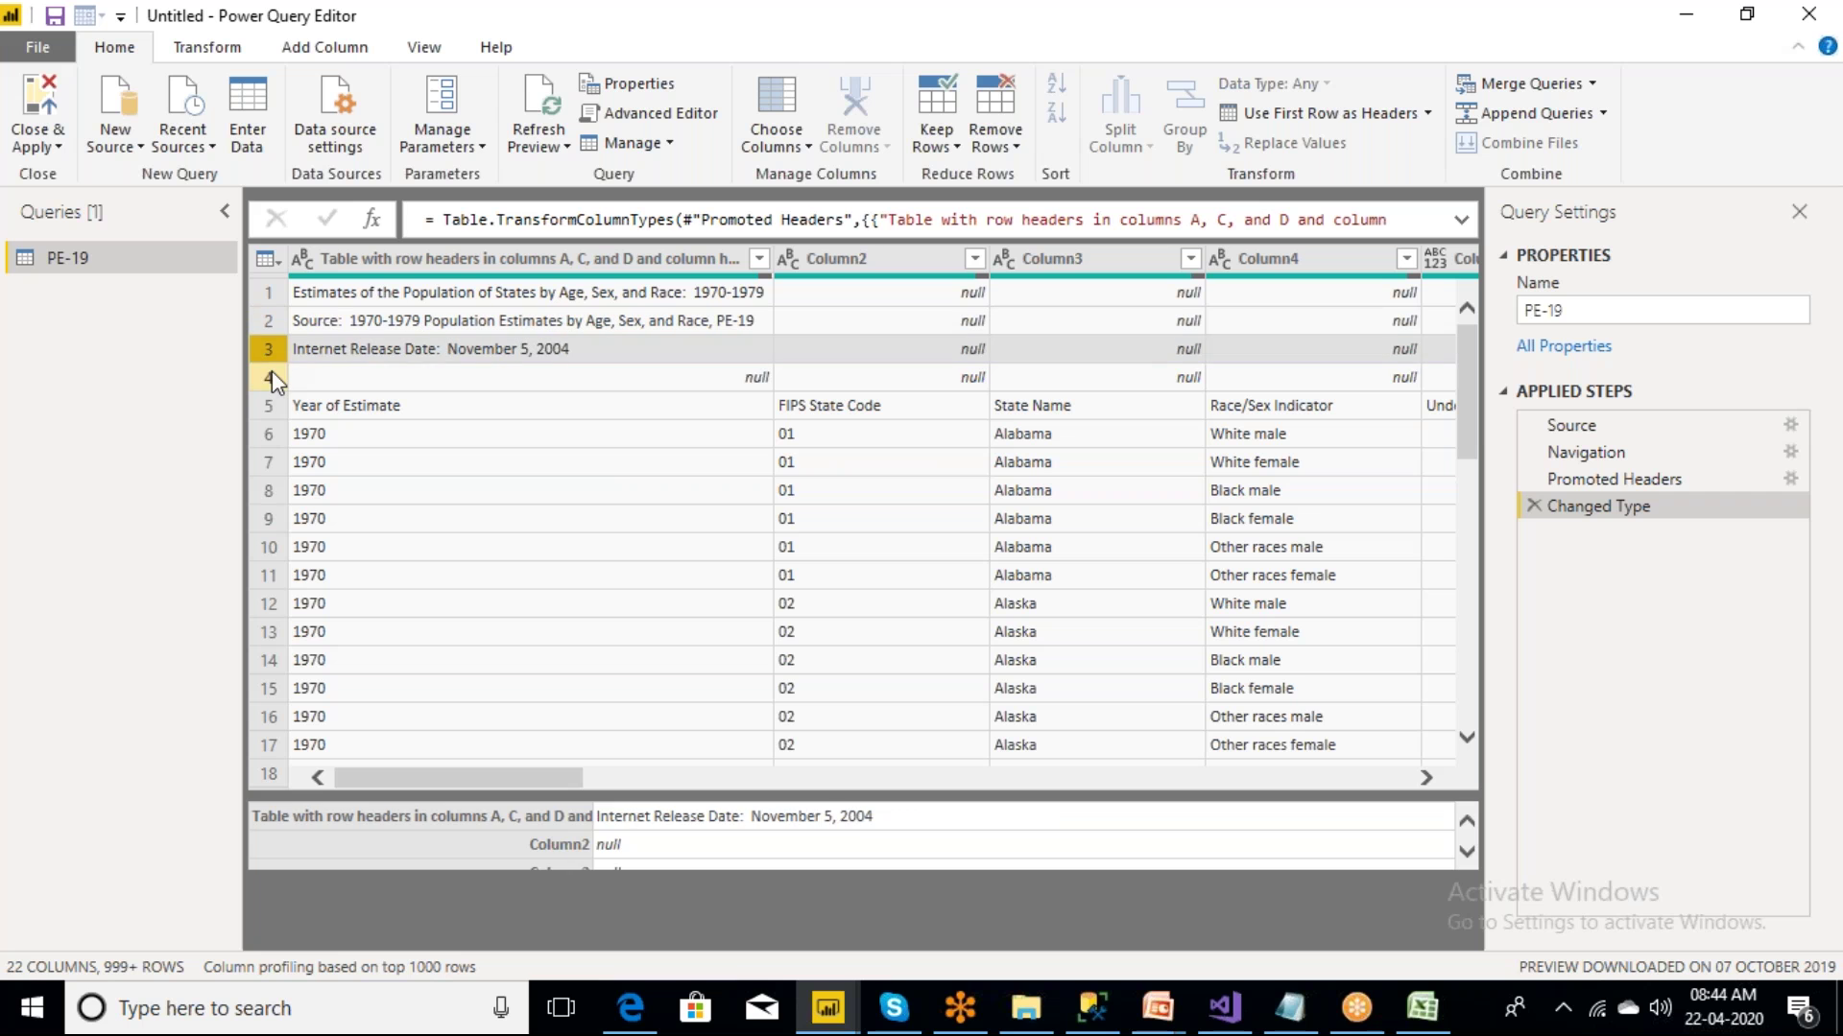
click(273, 371)
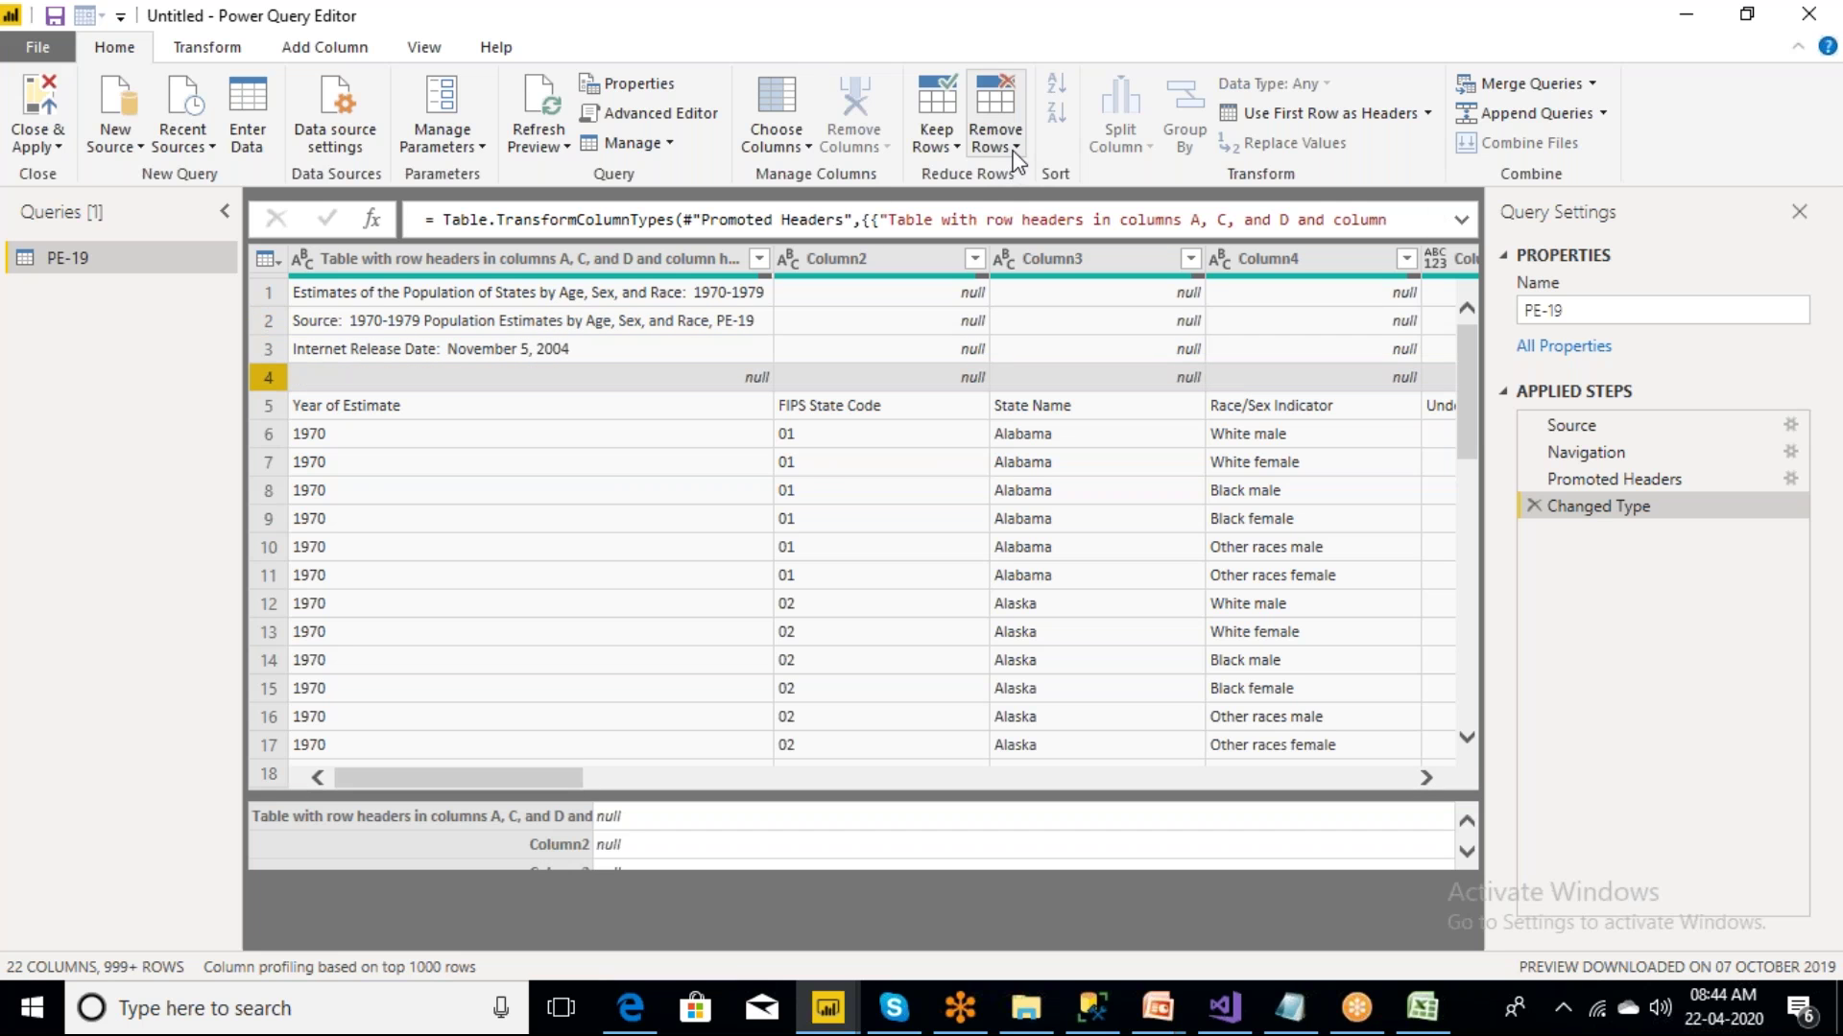
click(1014, 153)
click(1055, 177)
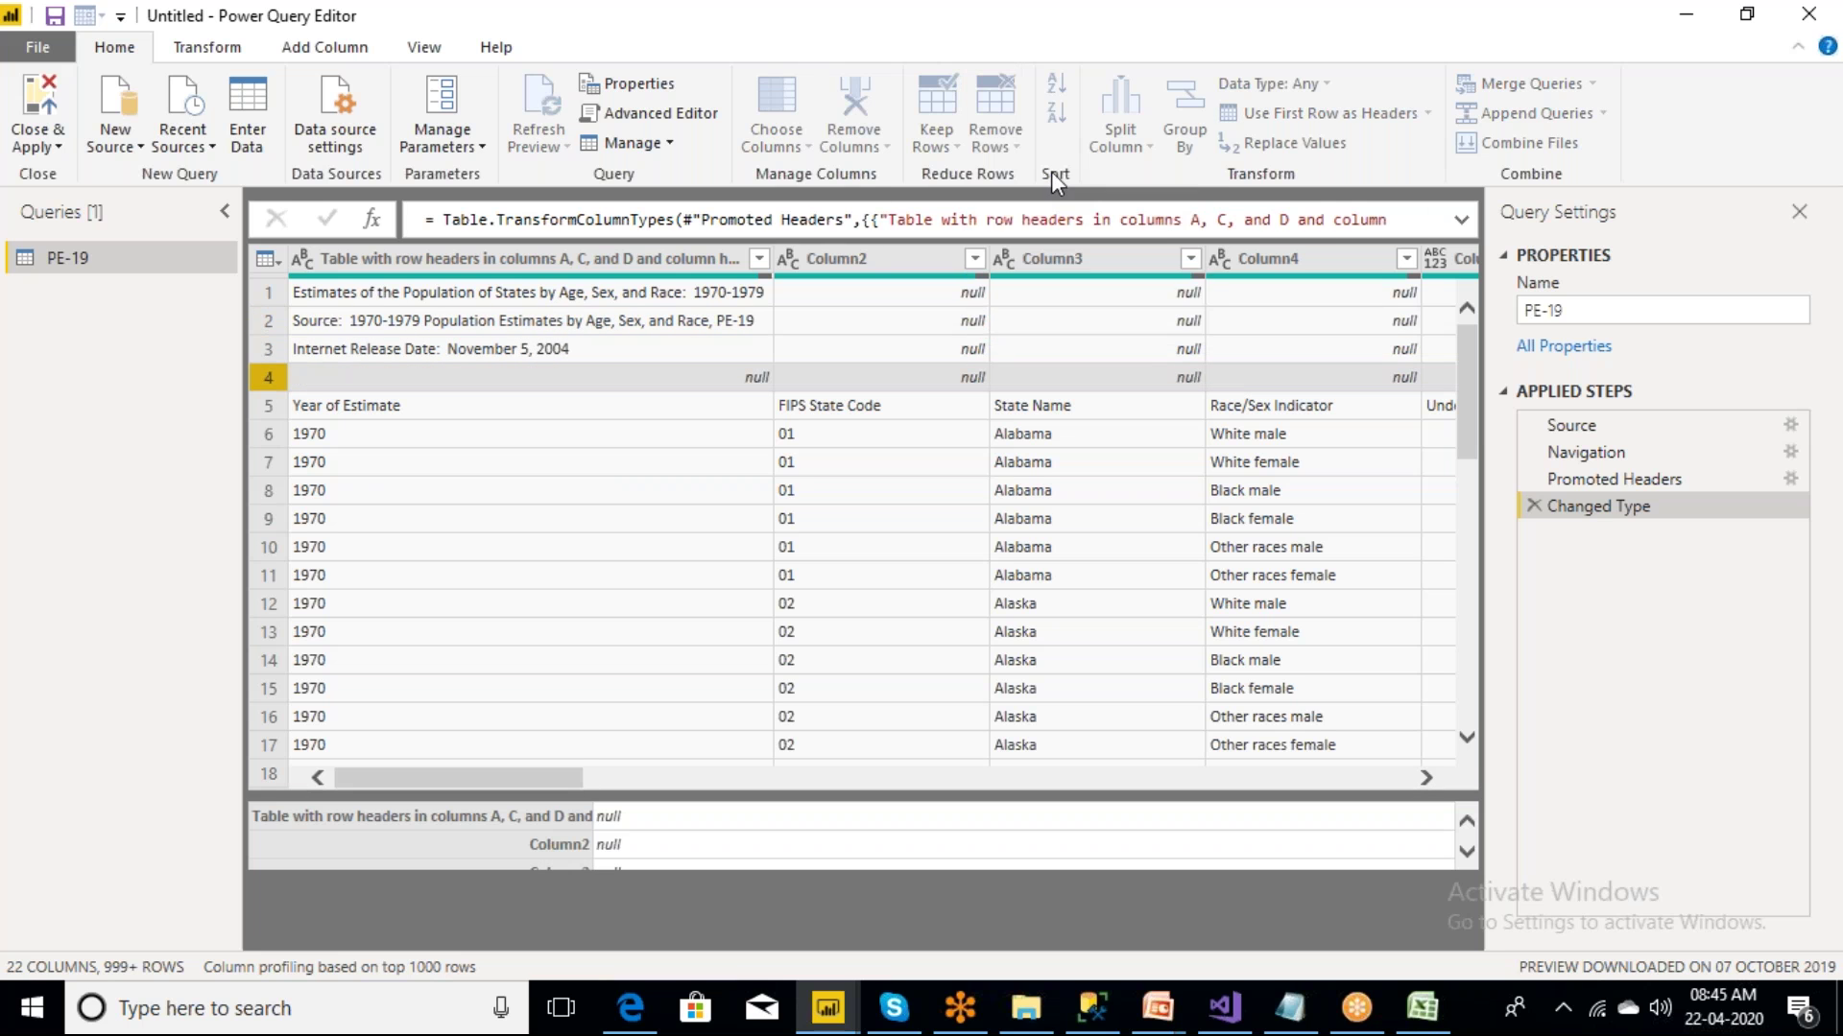
text(4)
key(Return)
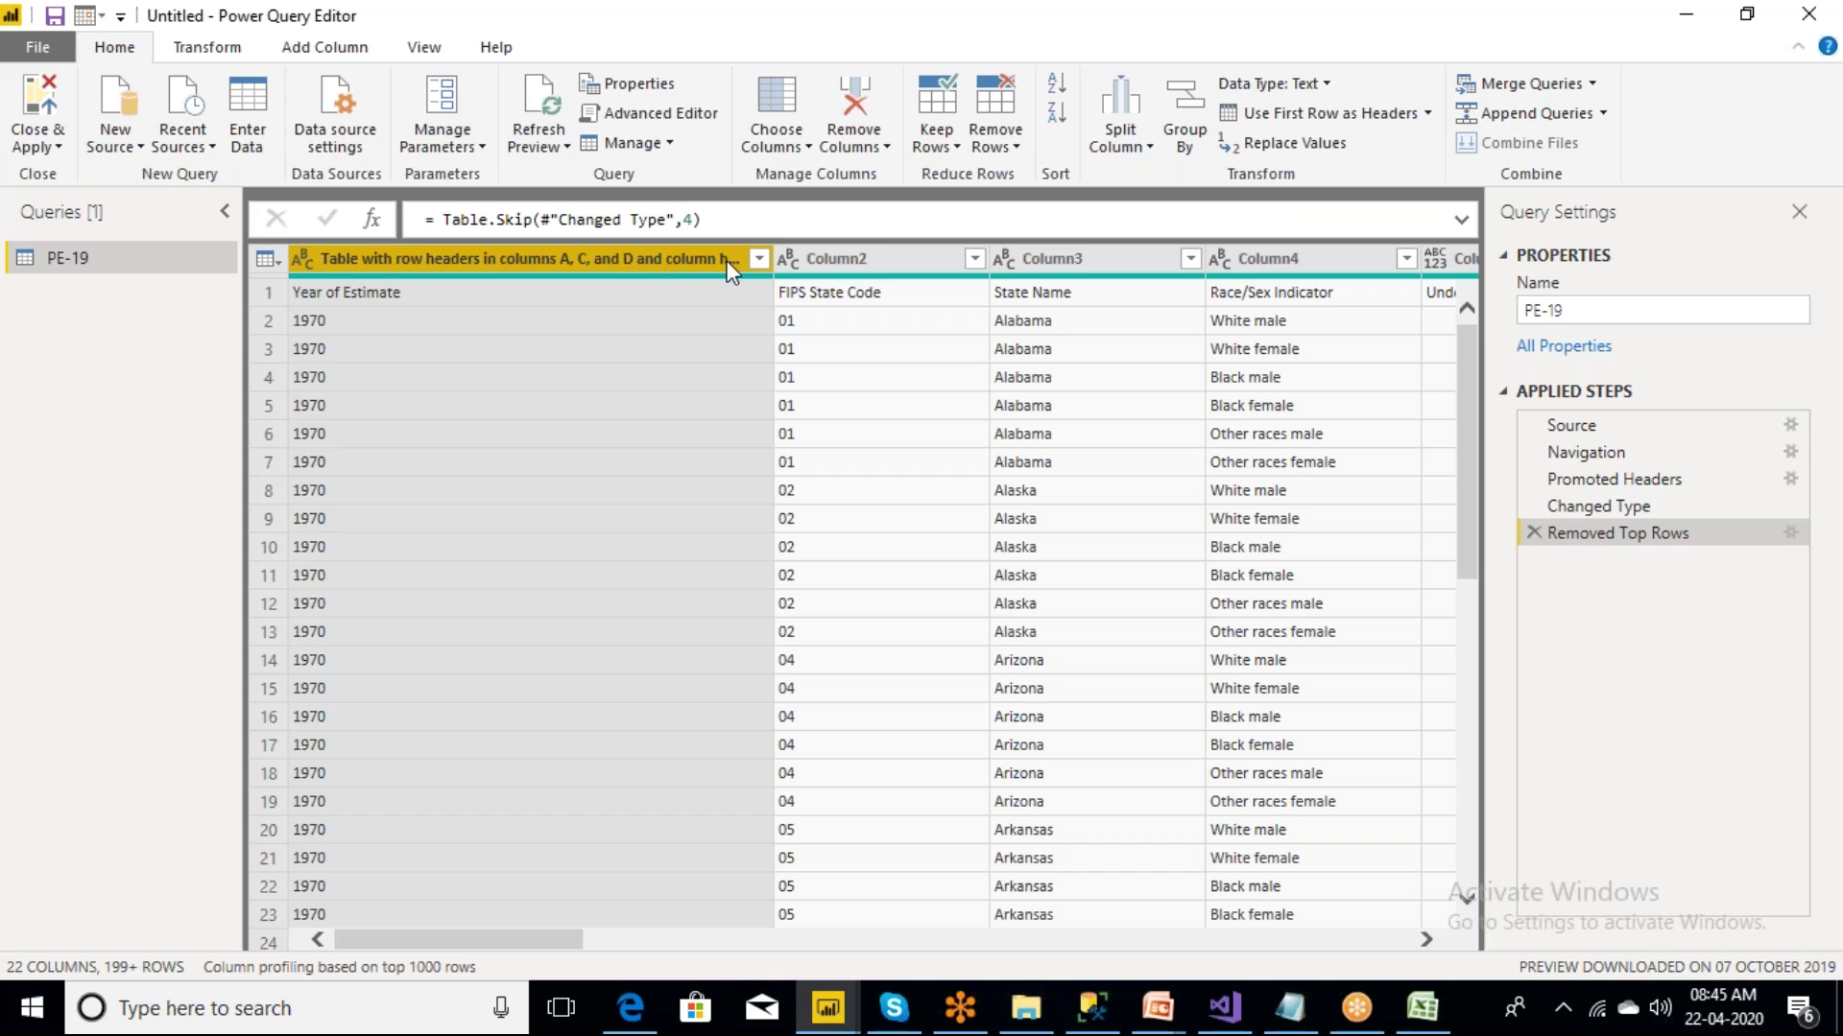
- Promote the first row of the PE-19 table to column headers and review the Year of Estimate, FIPS State Code and State Name columns
click(867, 261)
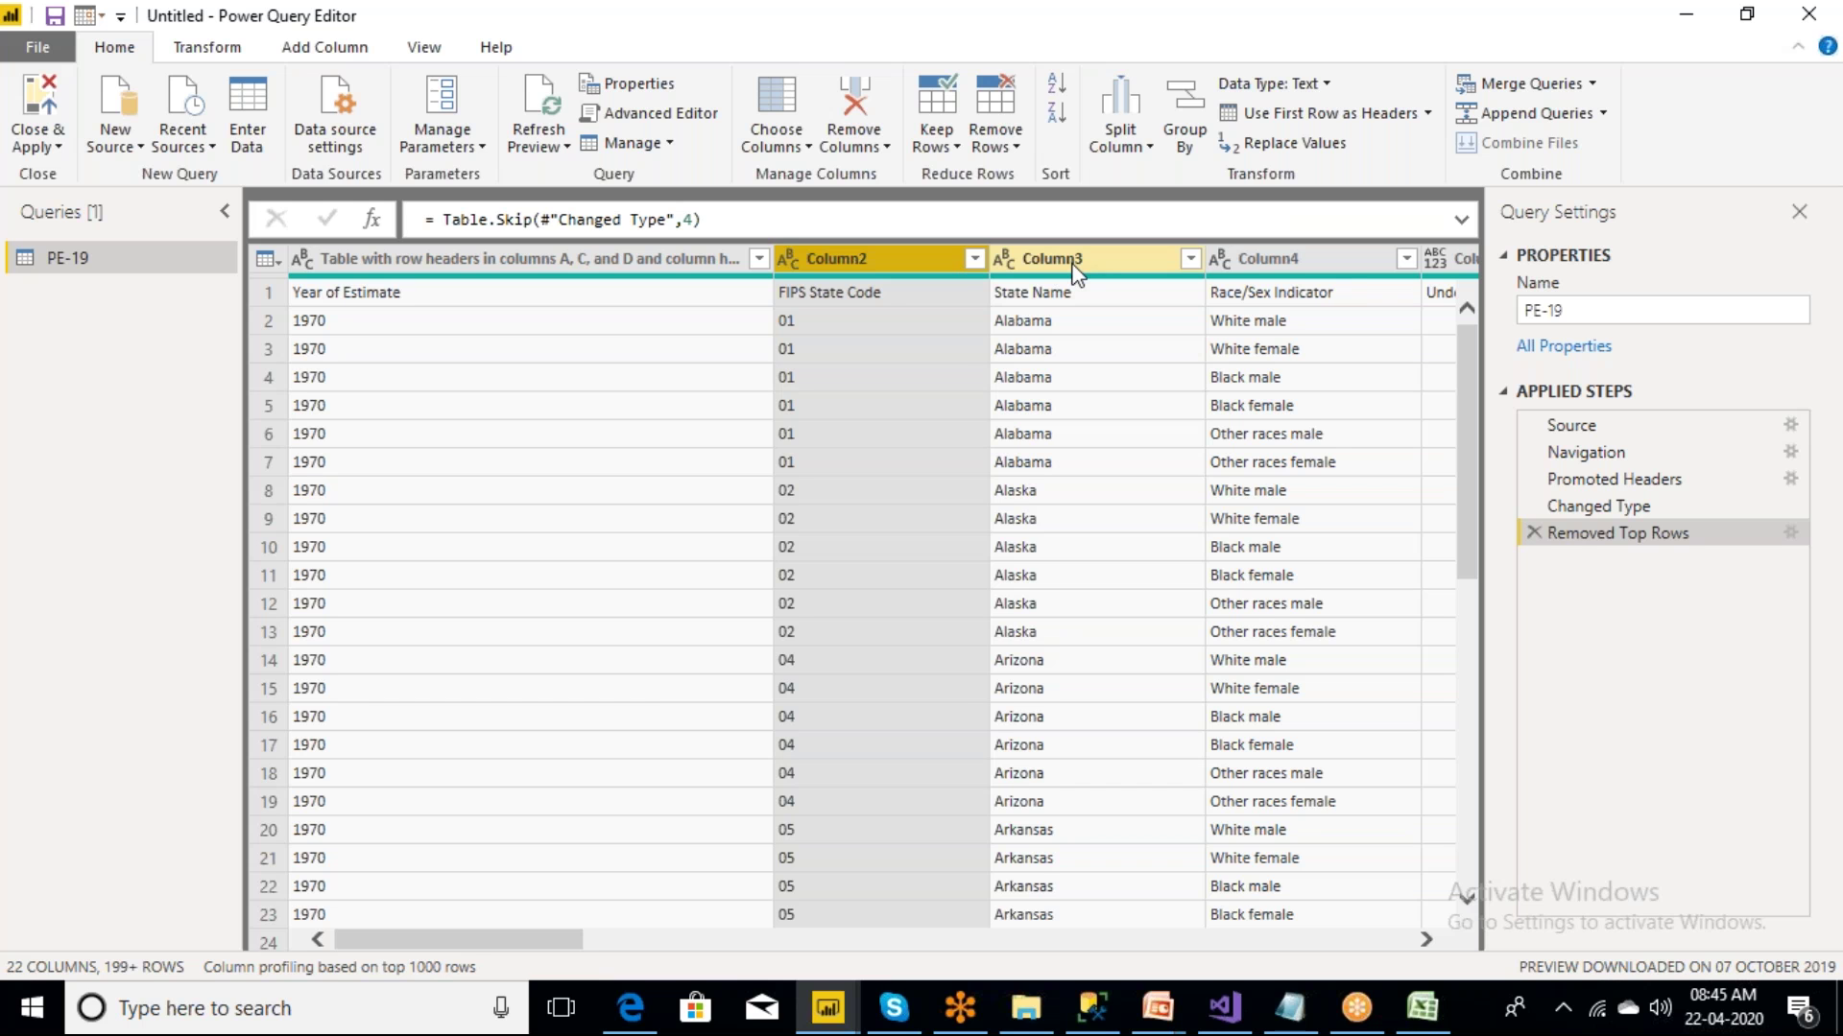
click(1089, 261)
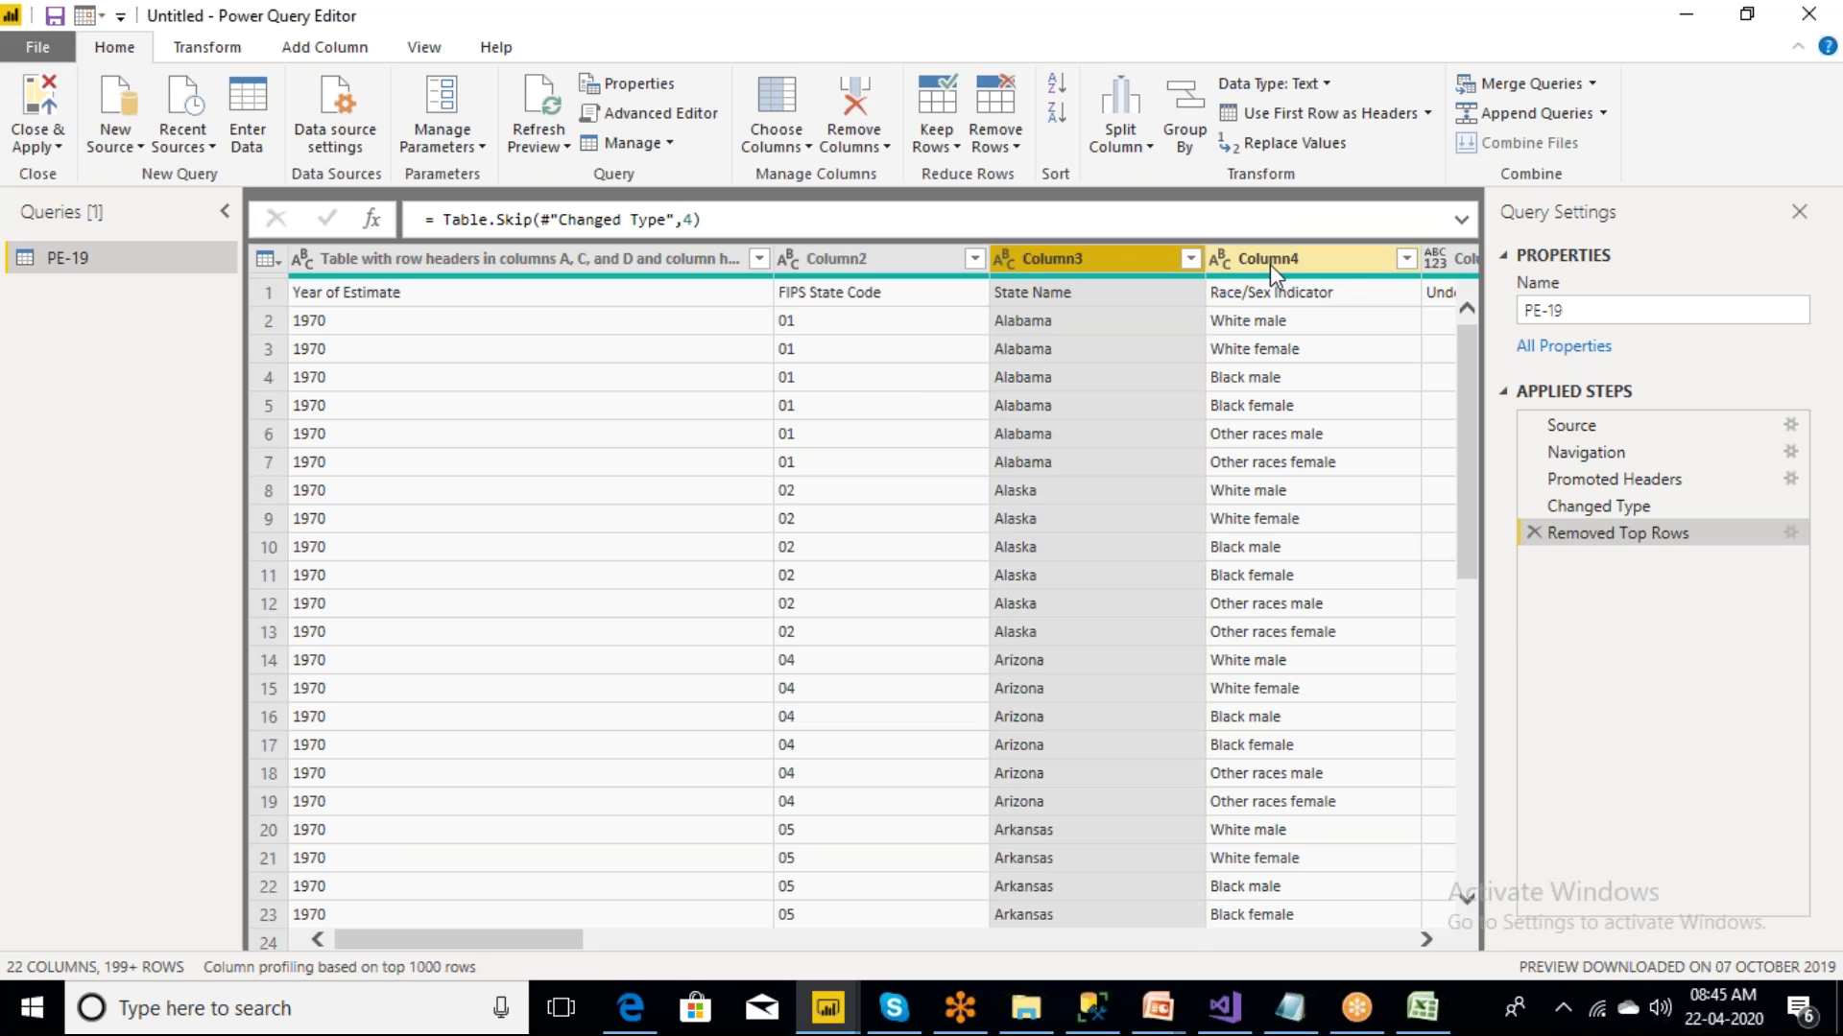
click(1270, 261)
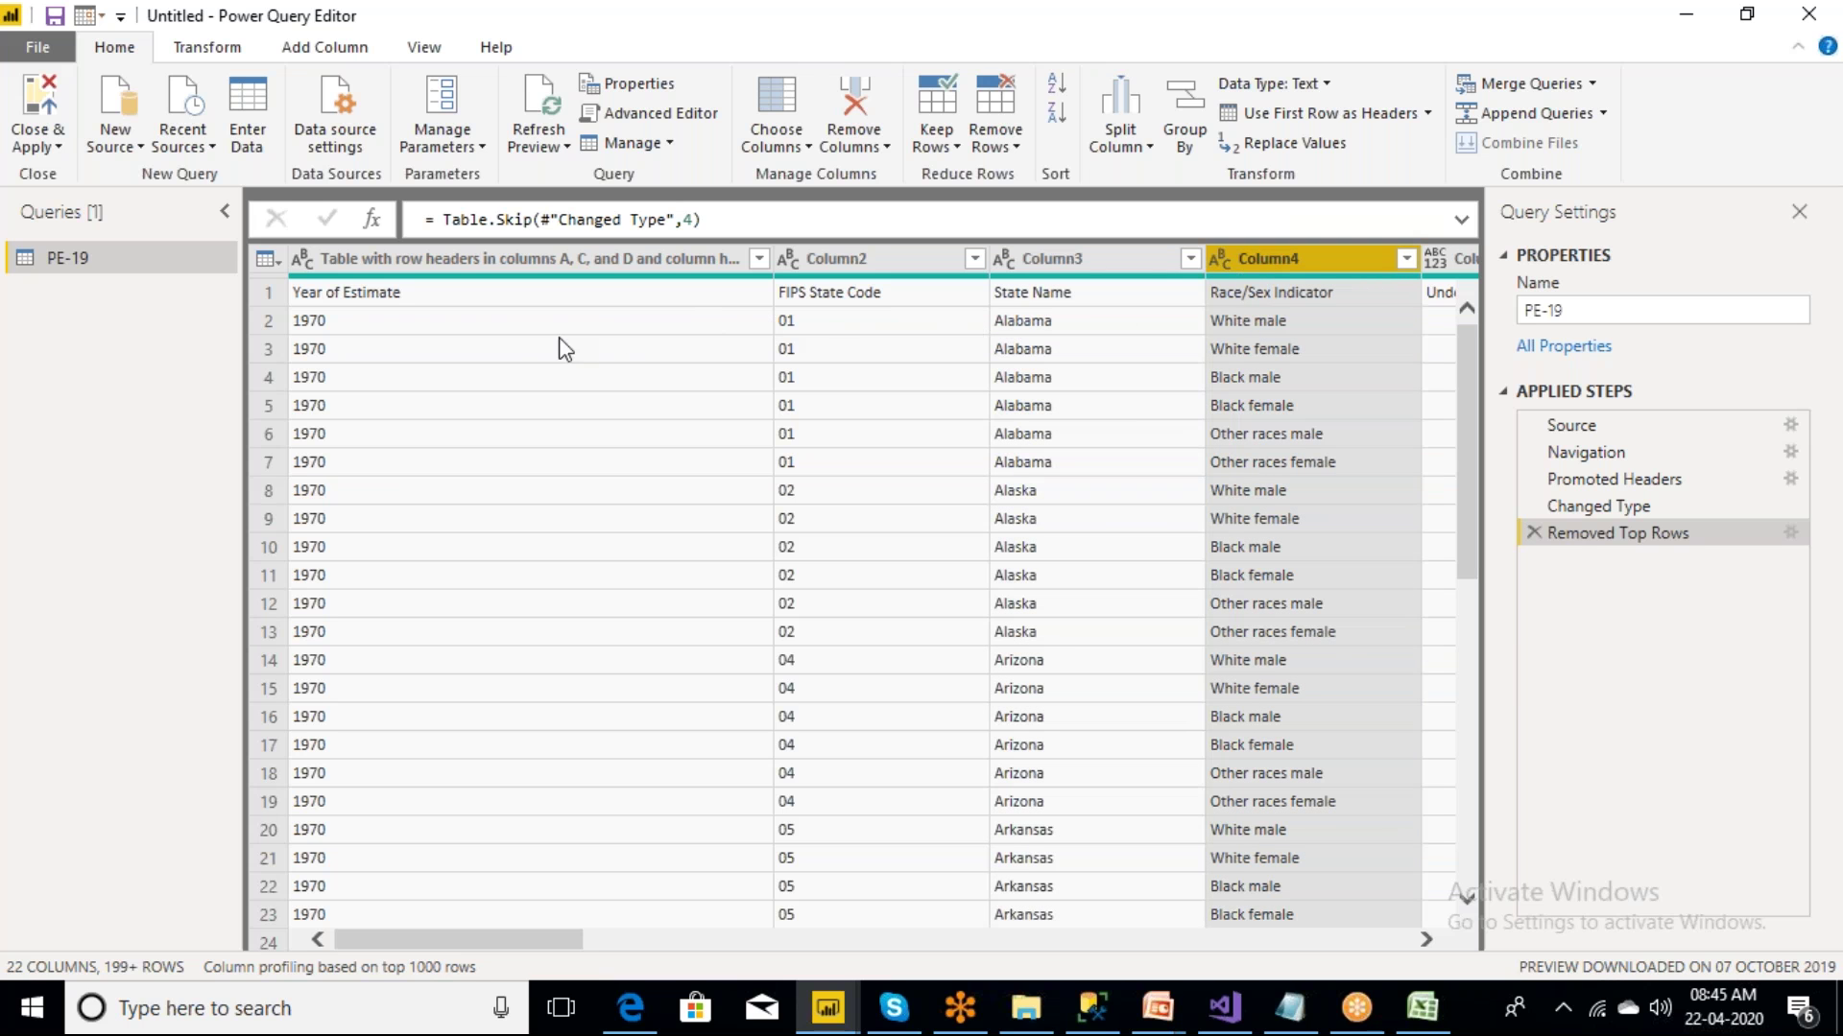
click(278, 301)
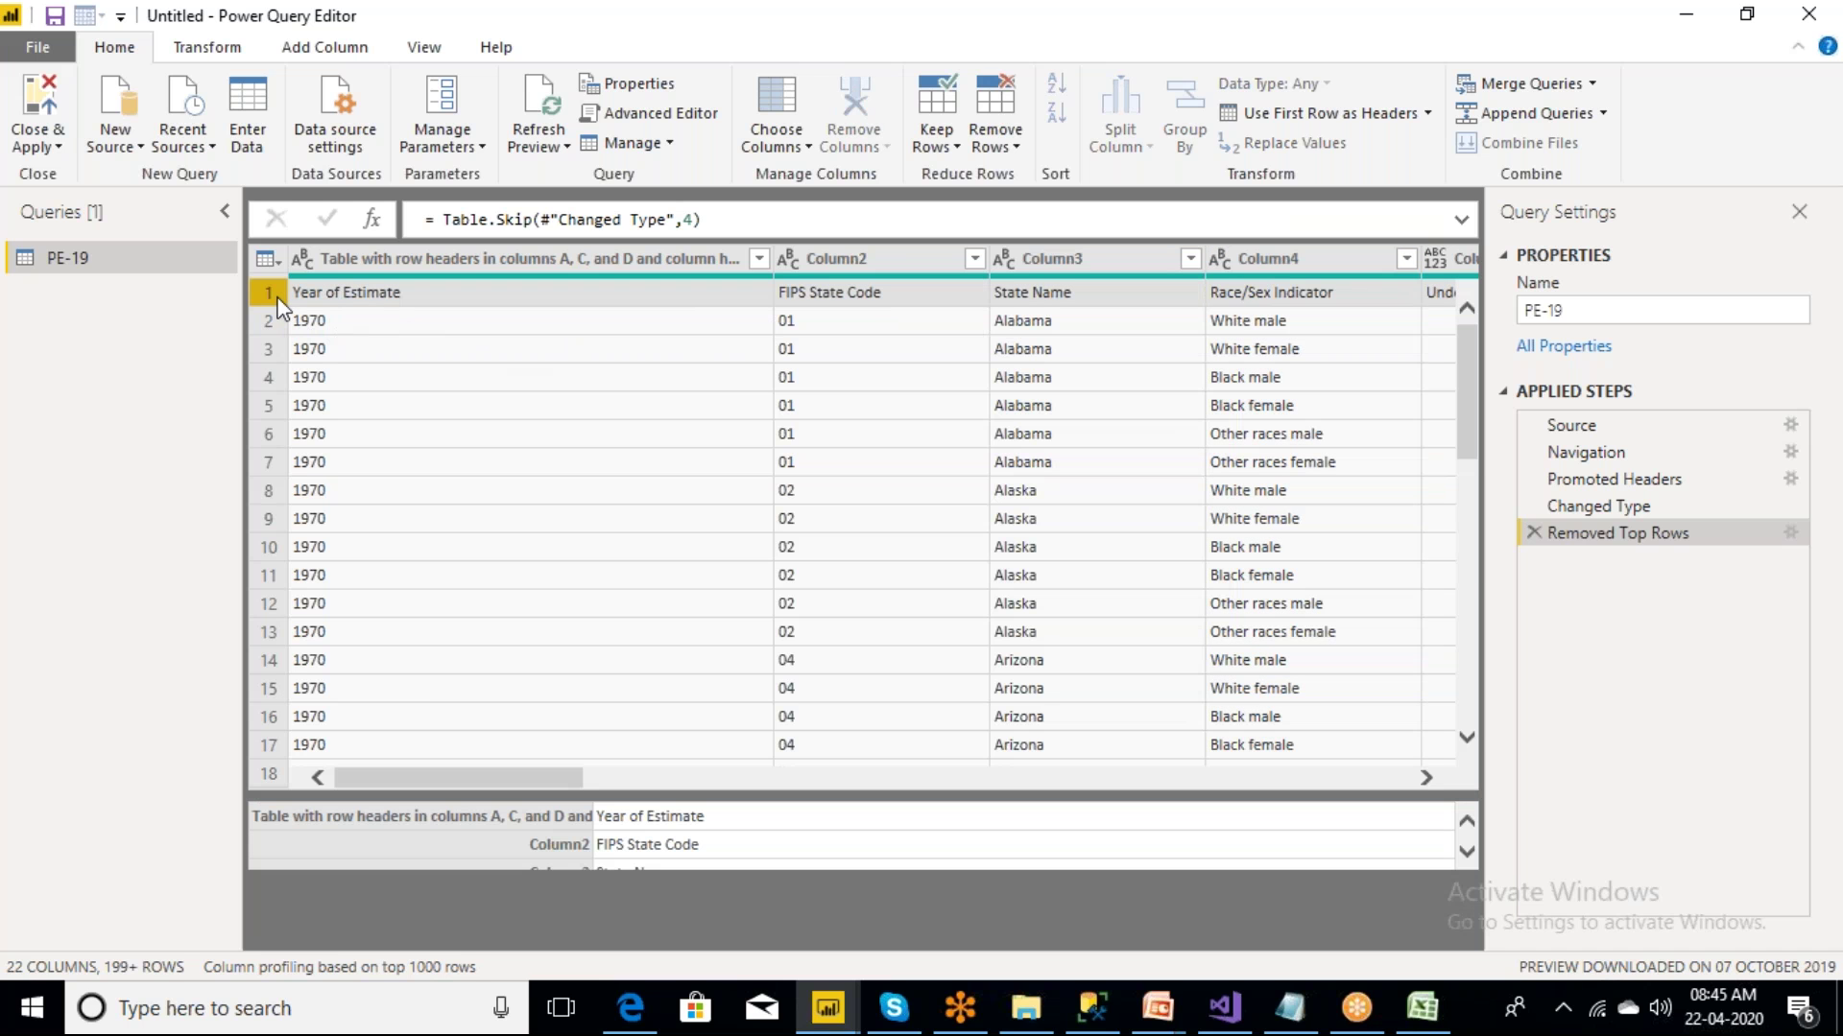
click(272, 325)
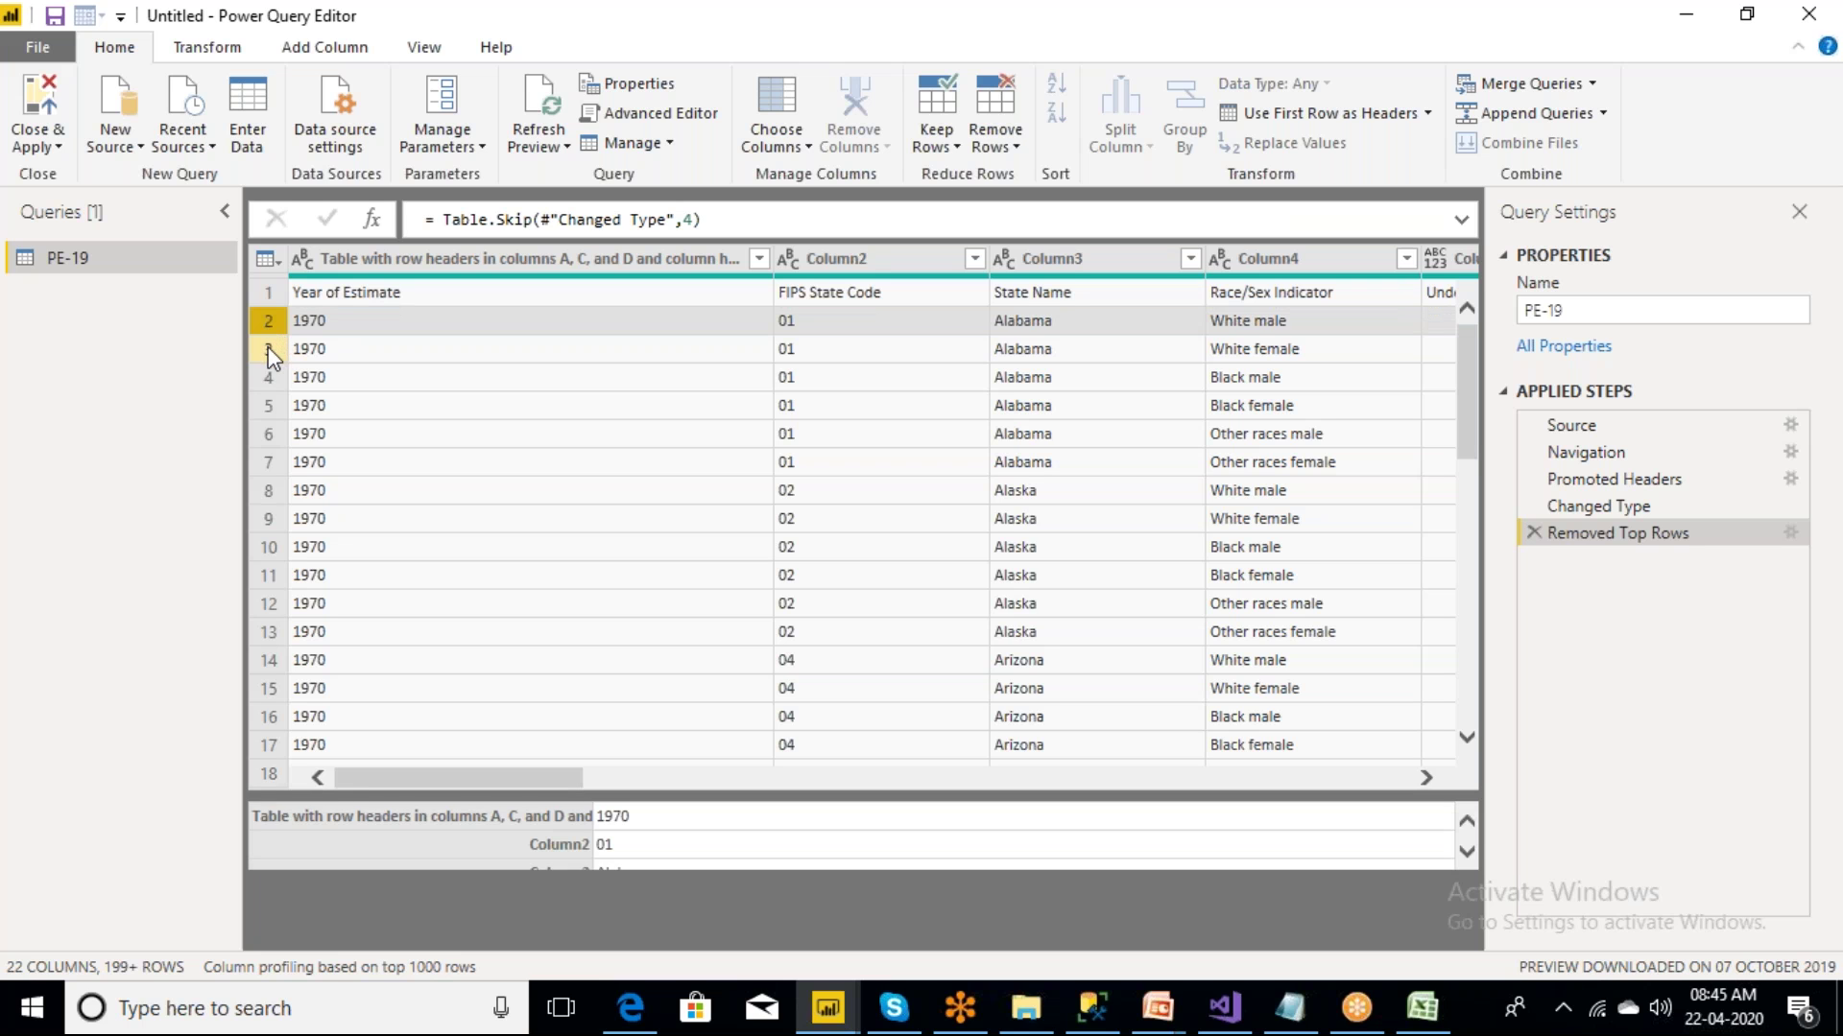
click(271, 351)
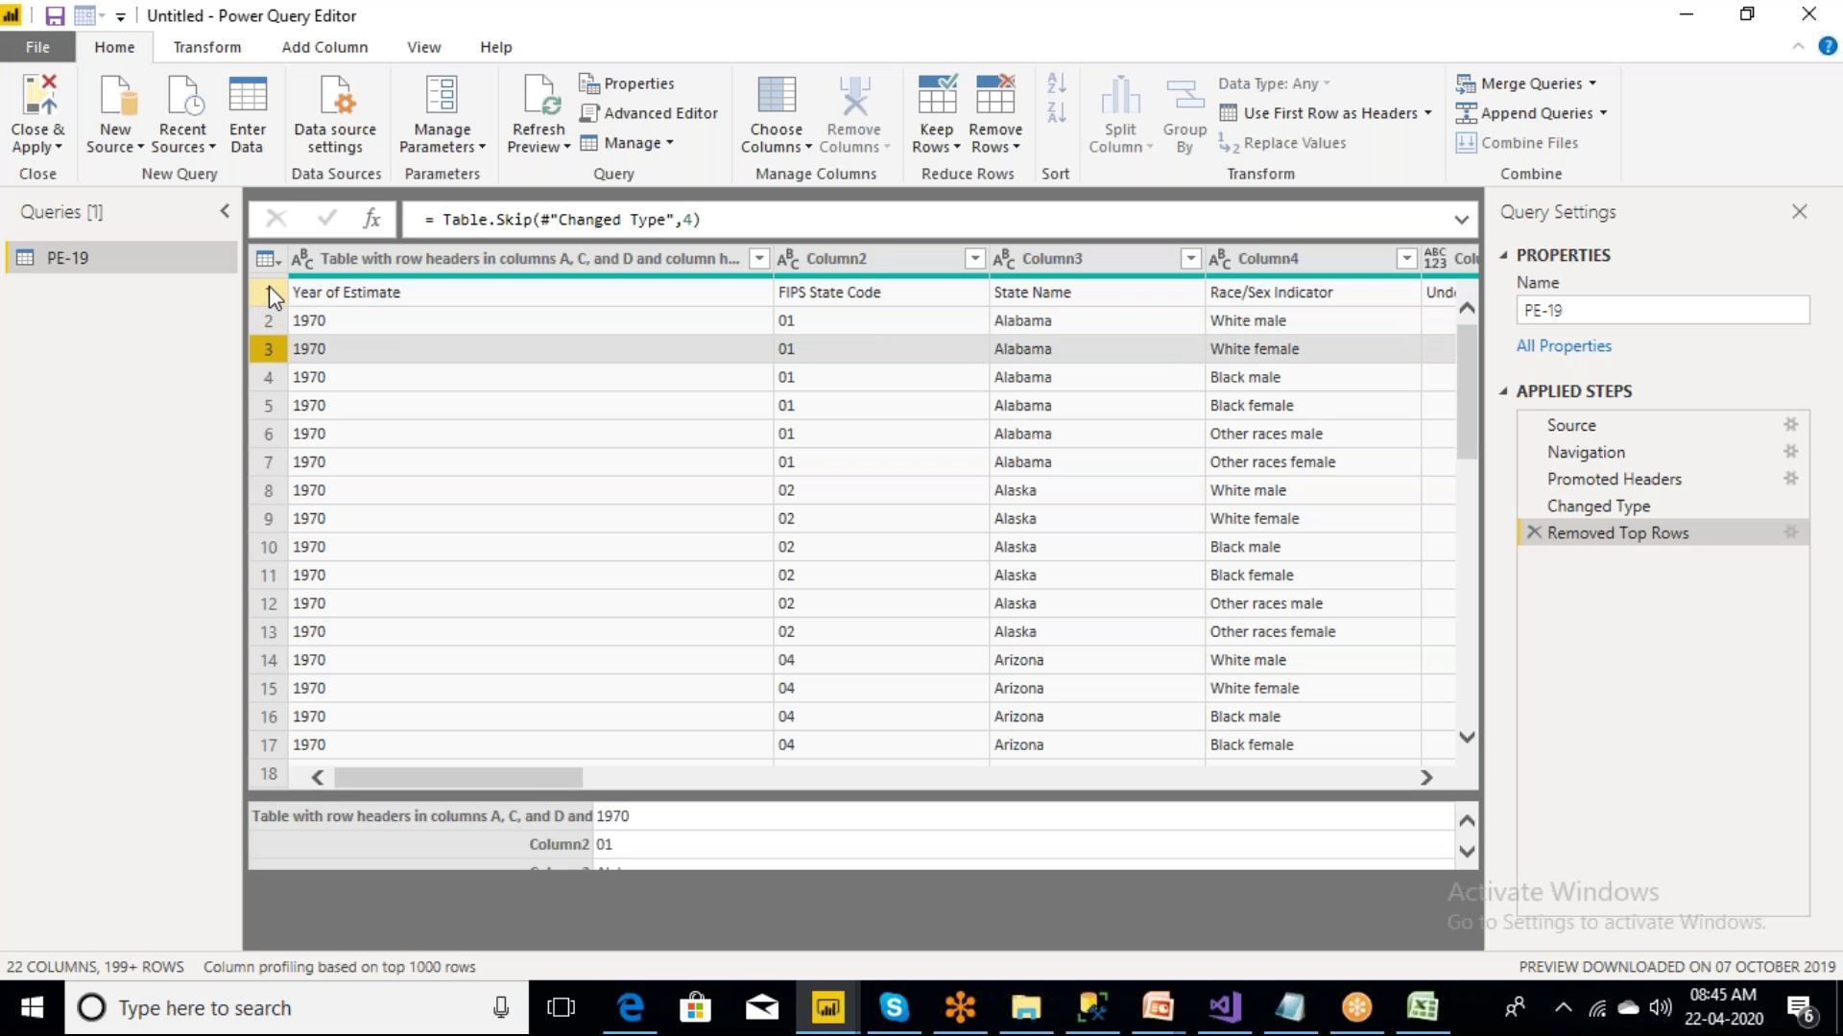
click(271, 292)
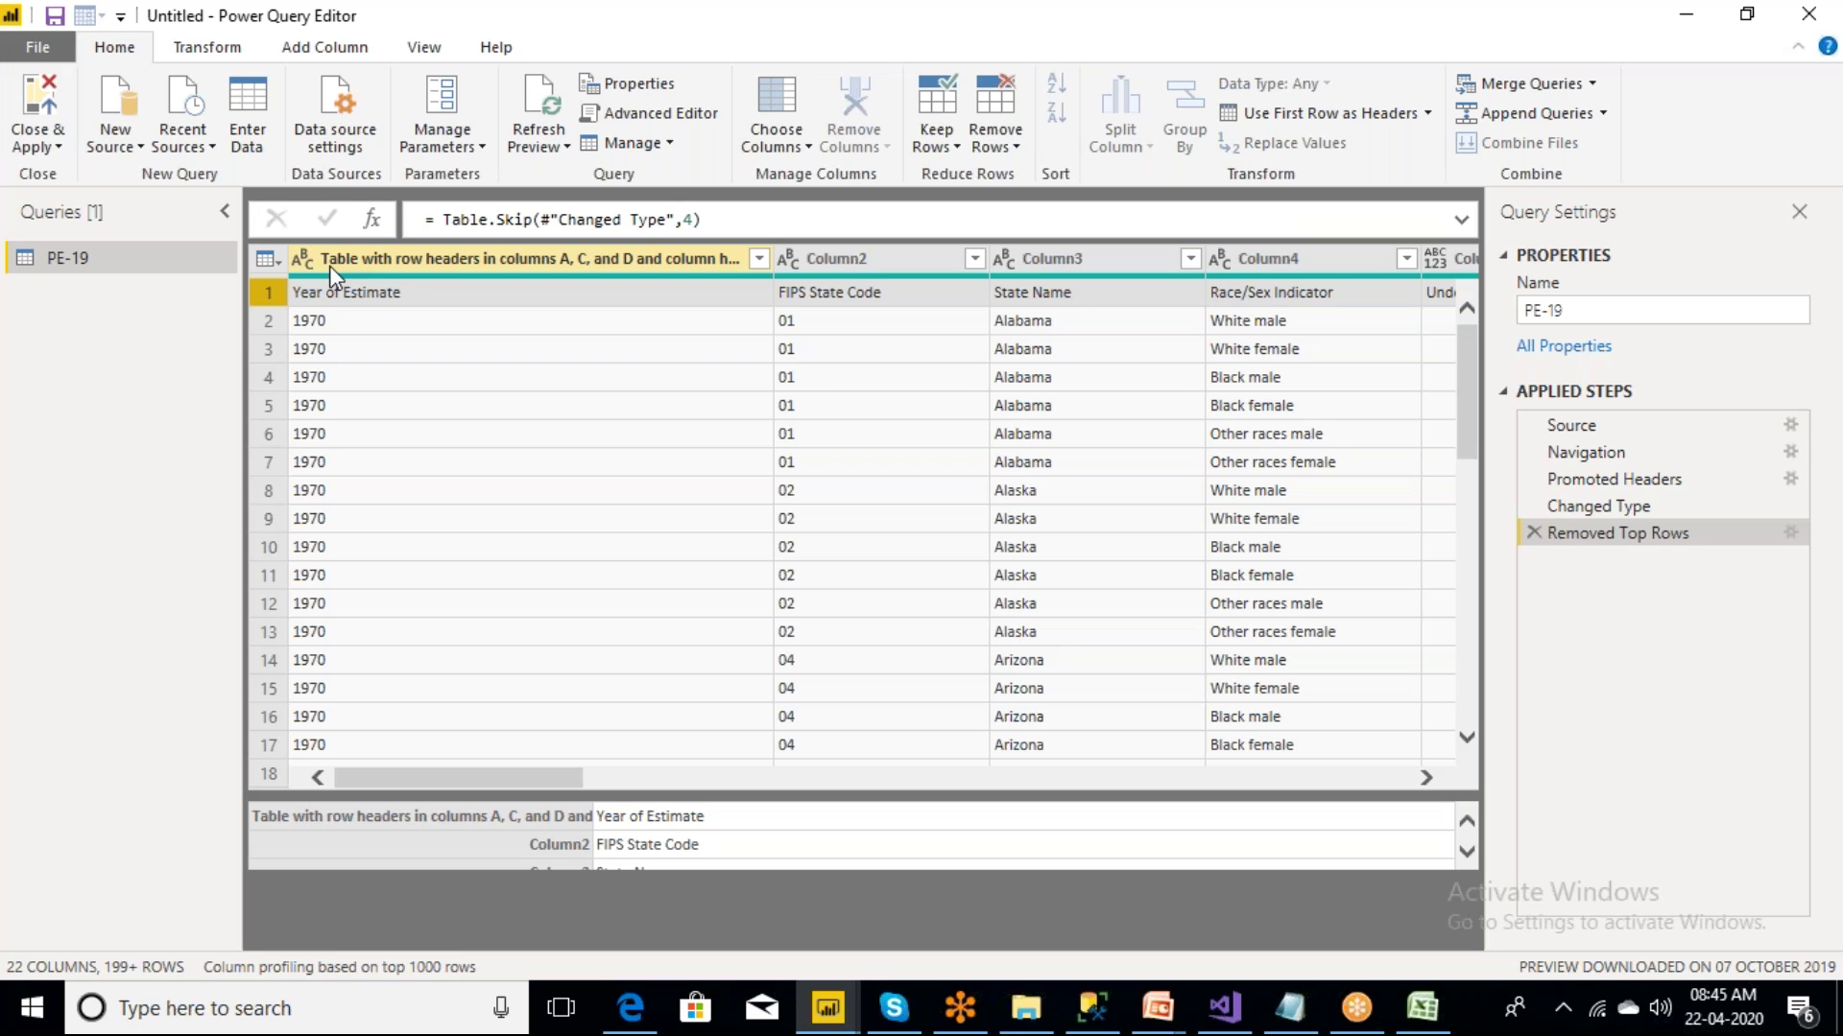
click(1429, 112)
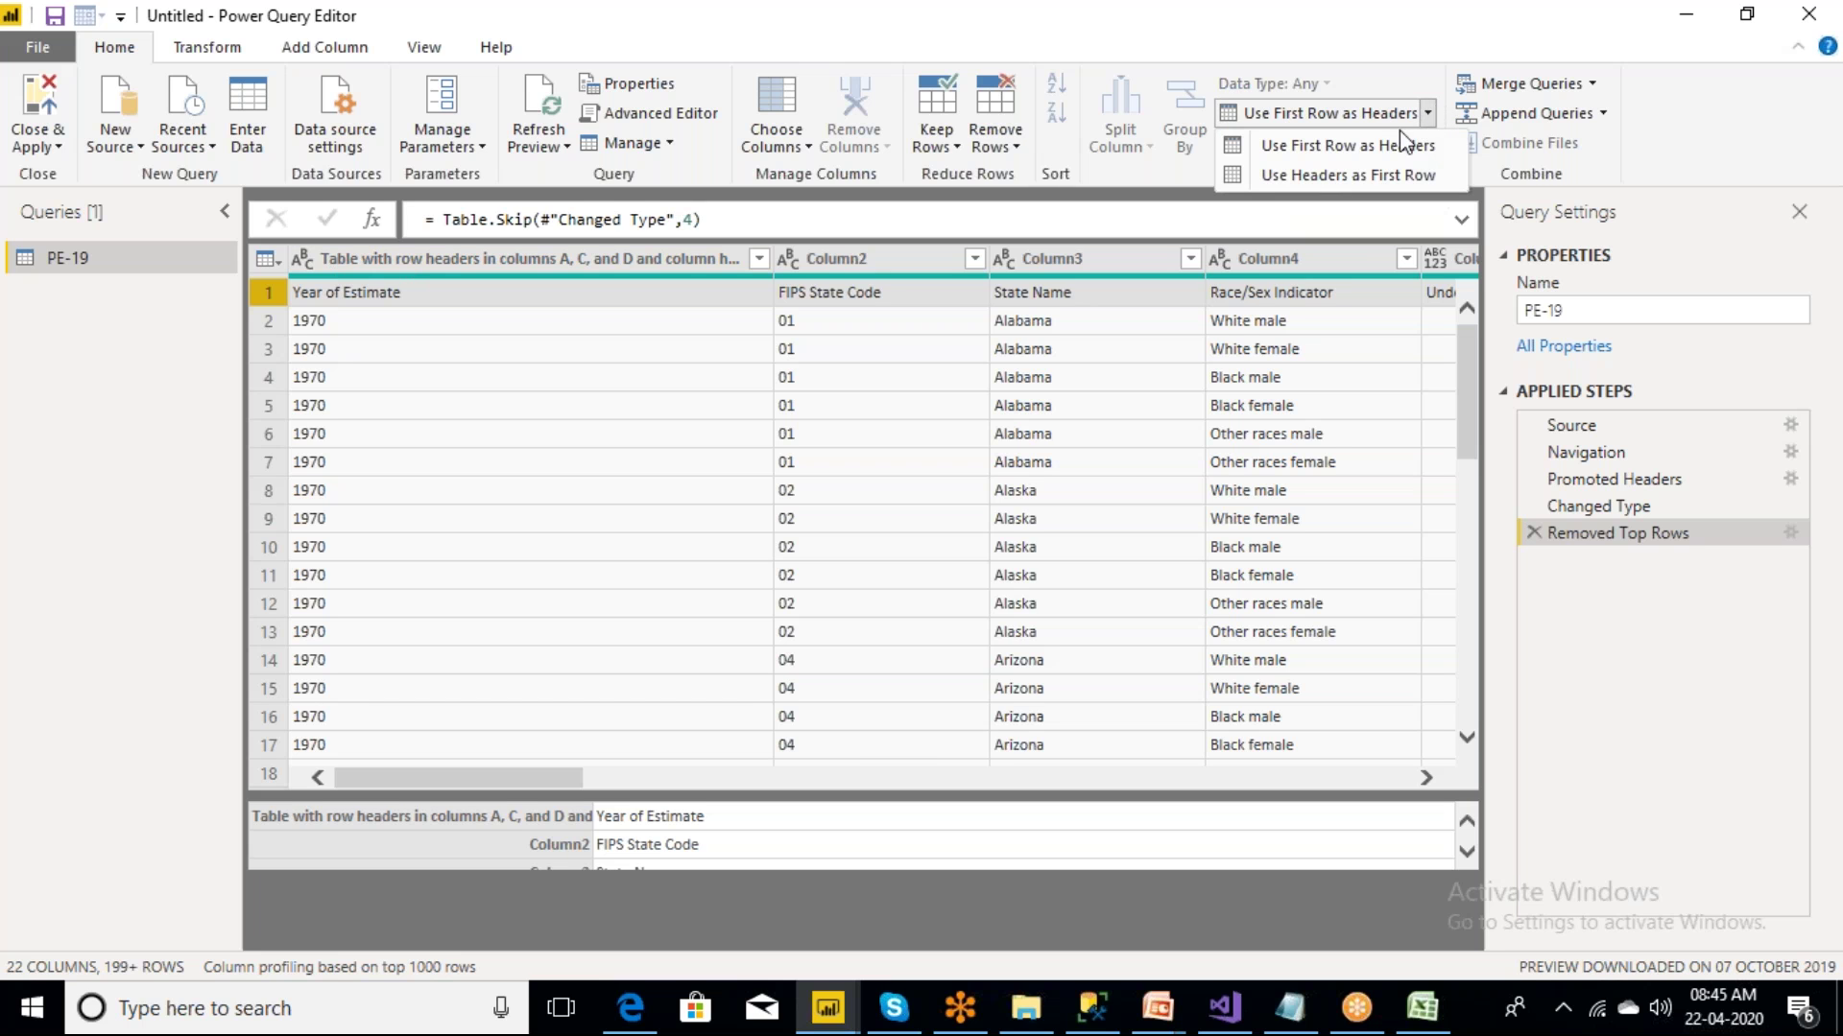
click(1351, 148)
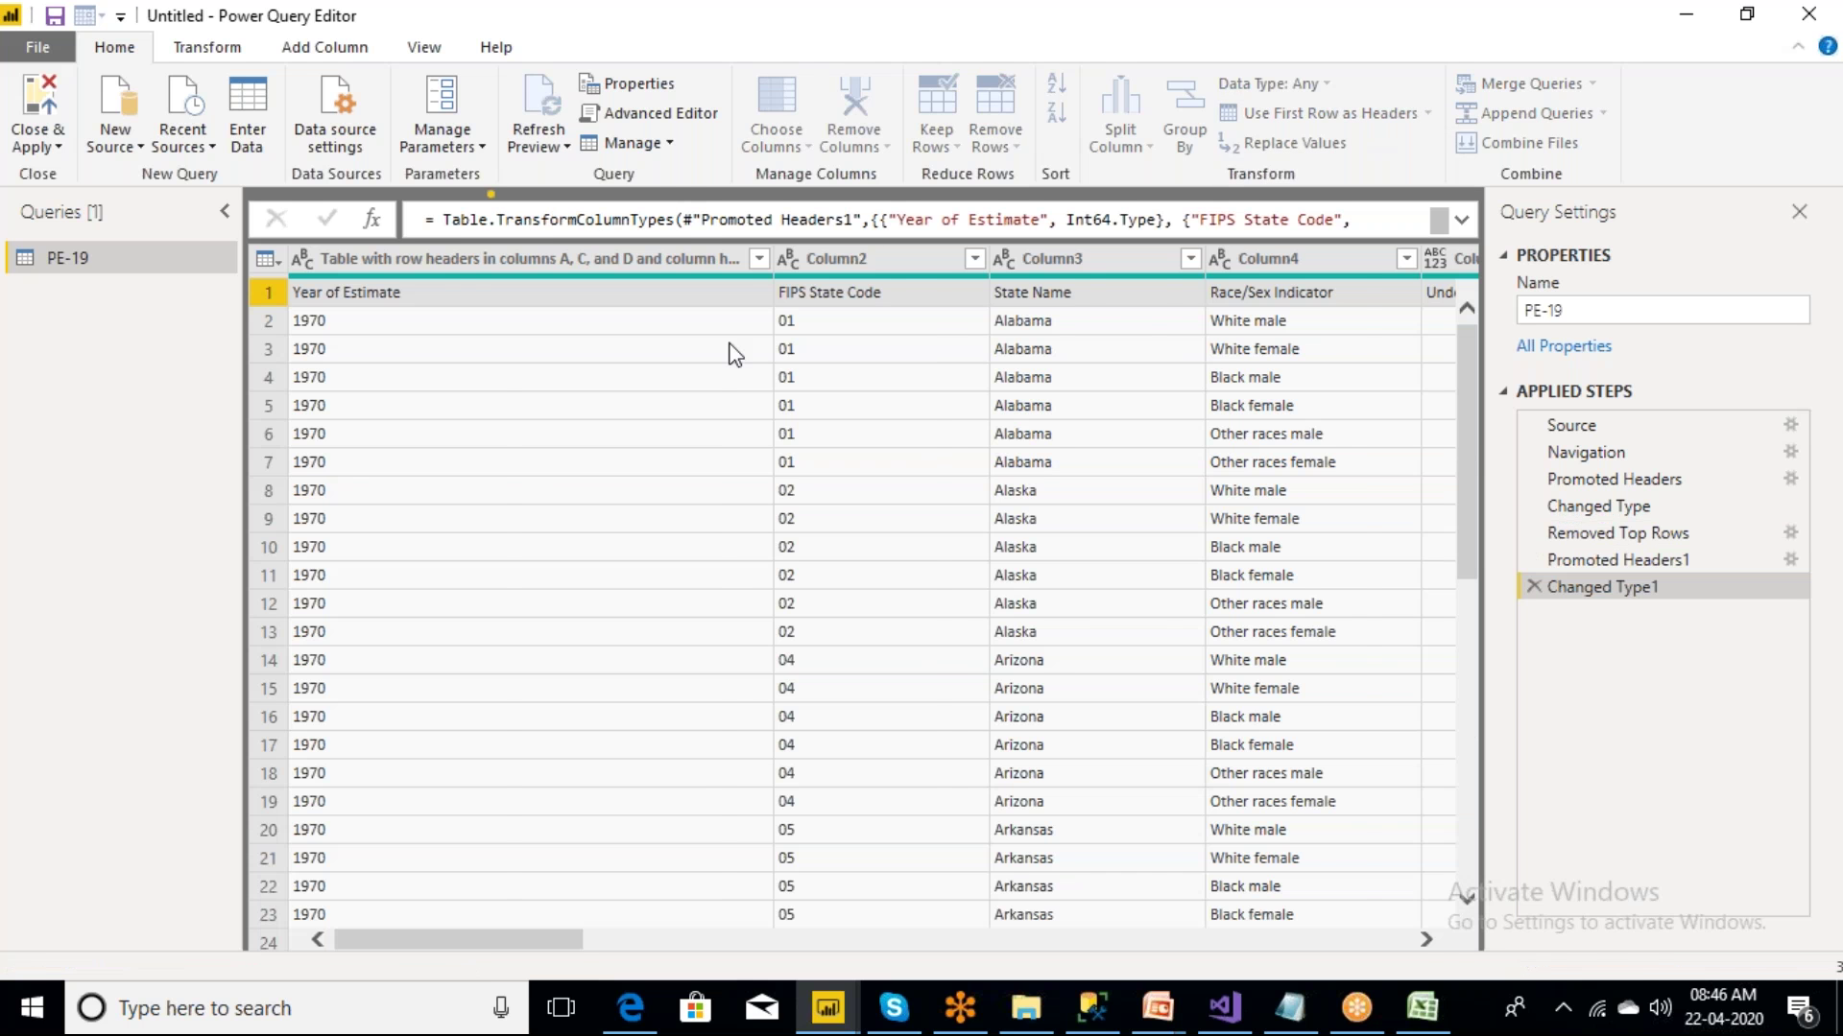
click(444, 268)
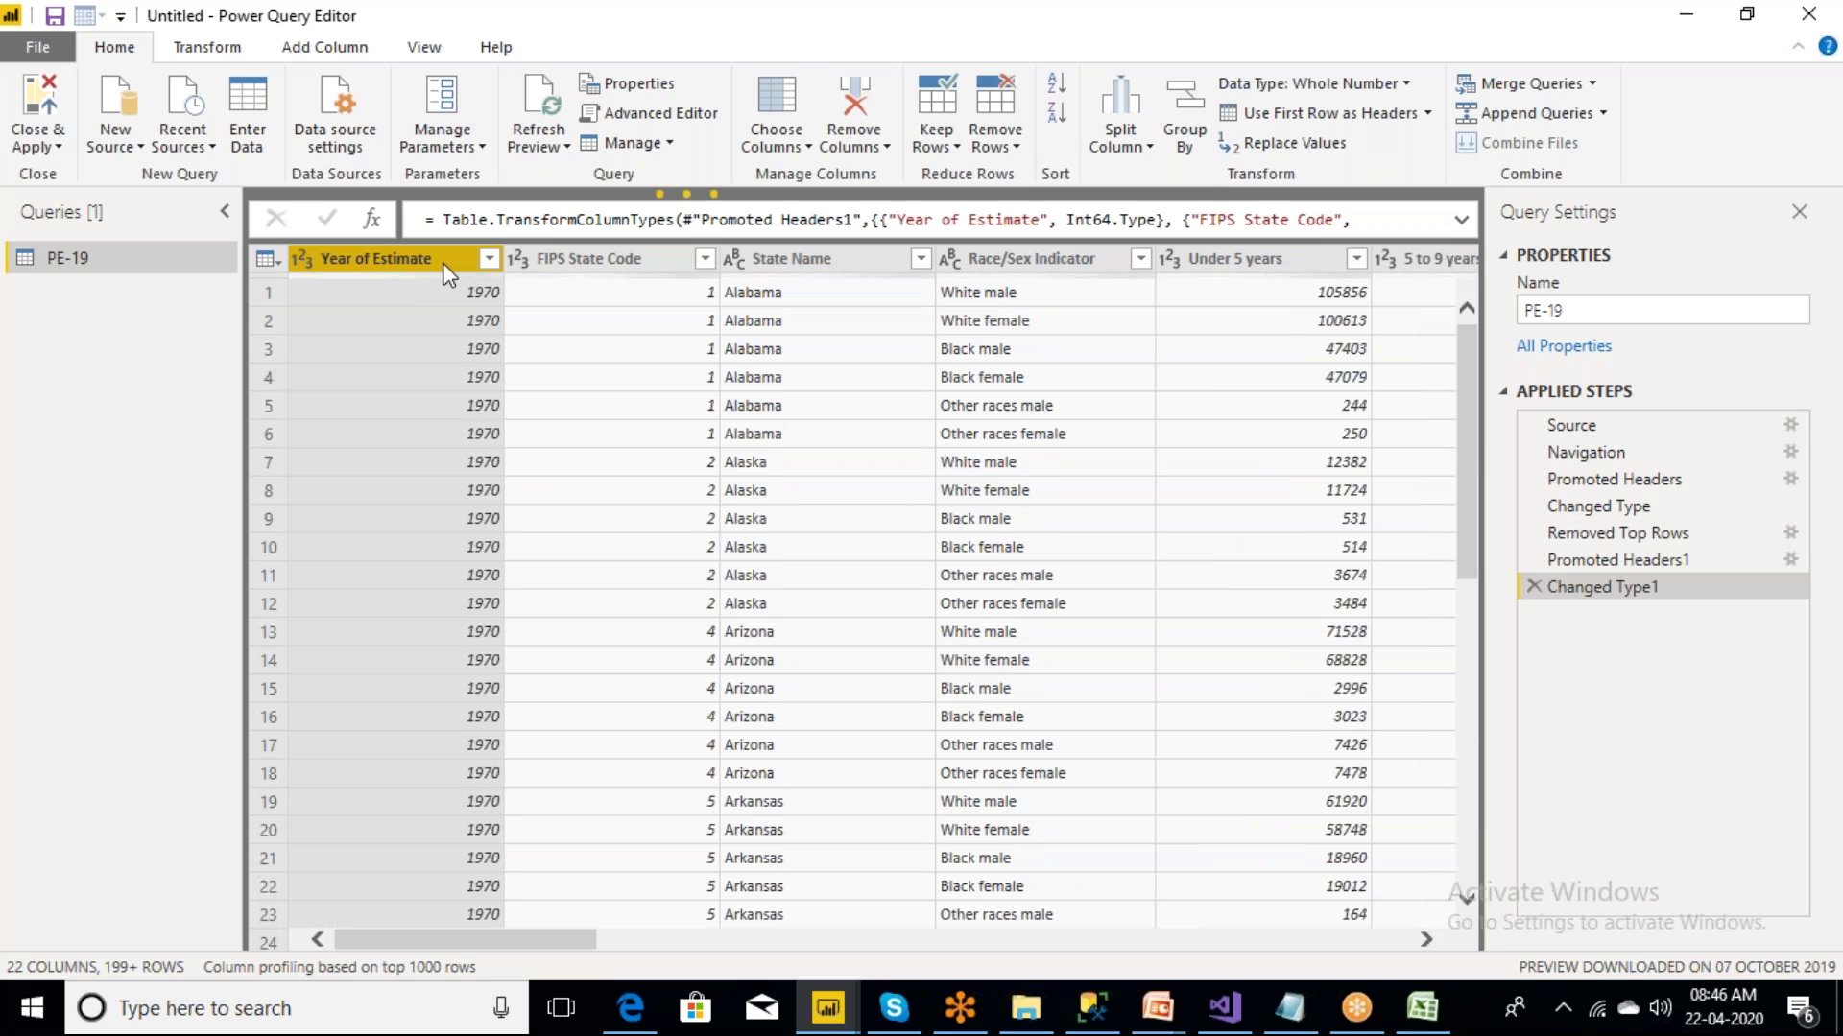
click(617, 264)
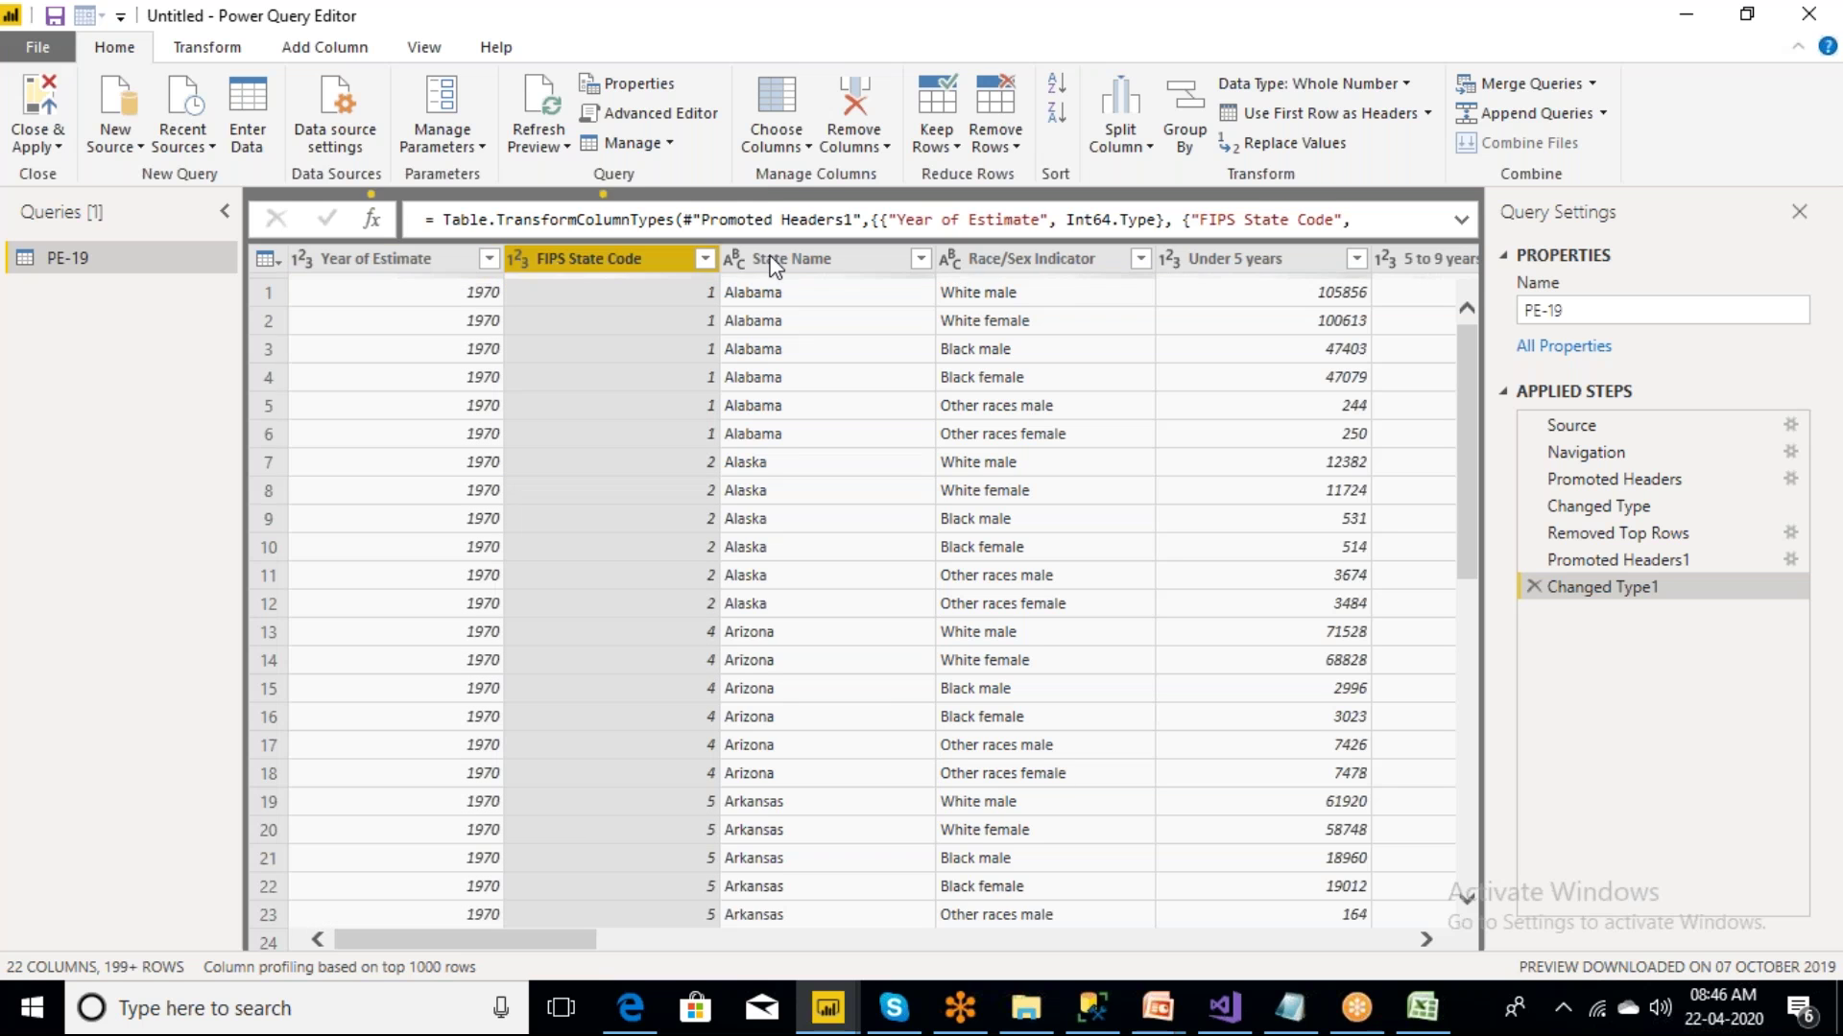
click(792, 261)
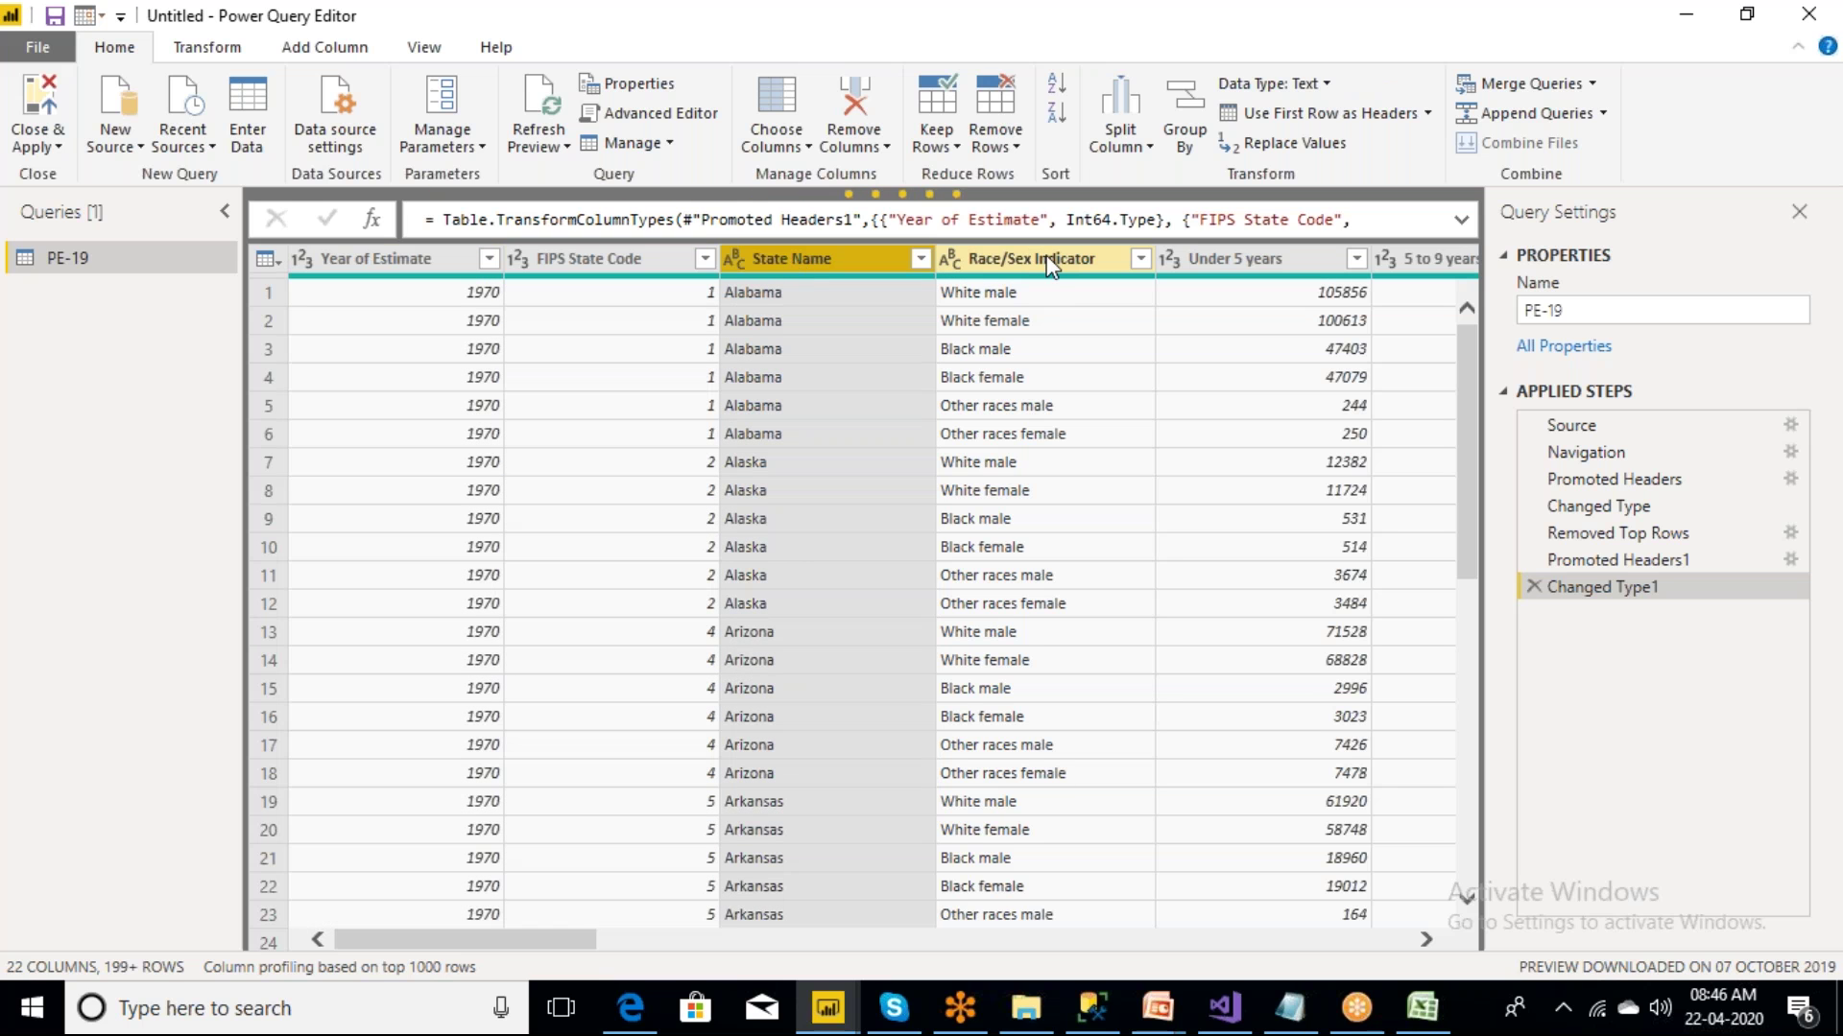
- Split the Race/Sex Indicator column by the Space delimiter at the right-most delimiter
click(1048, 261)
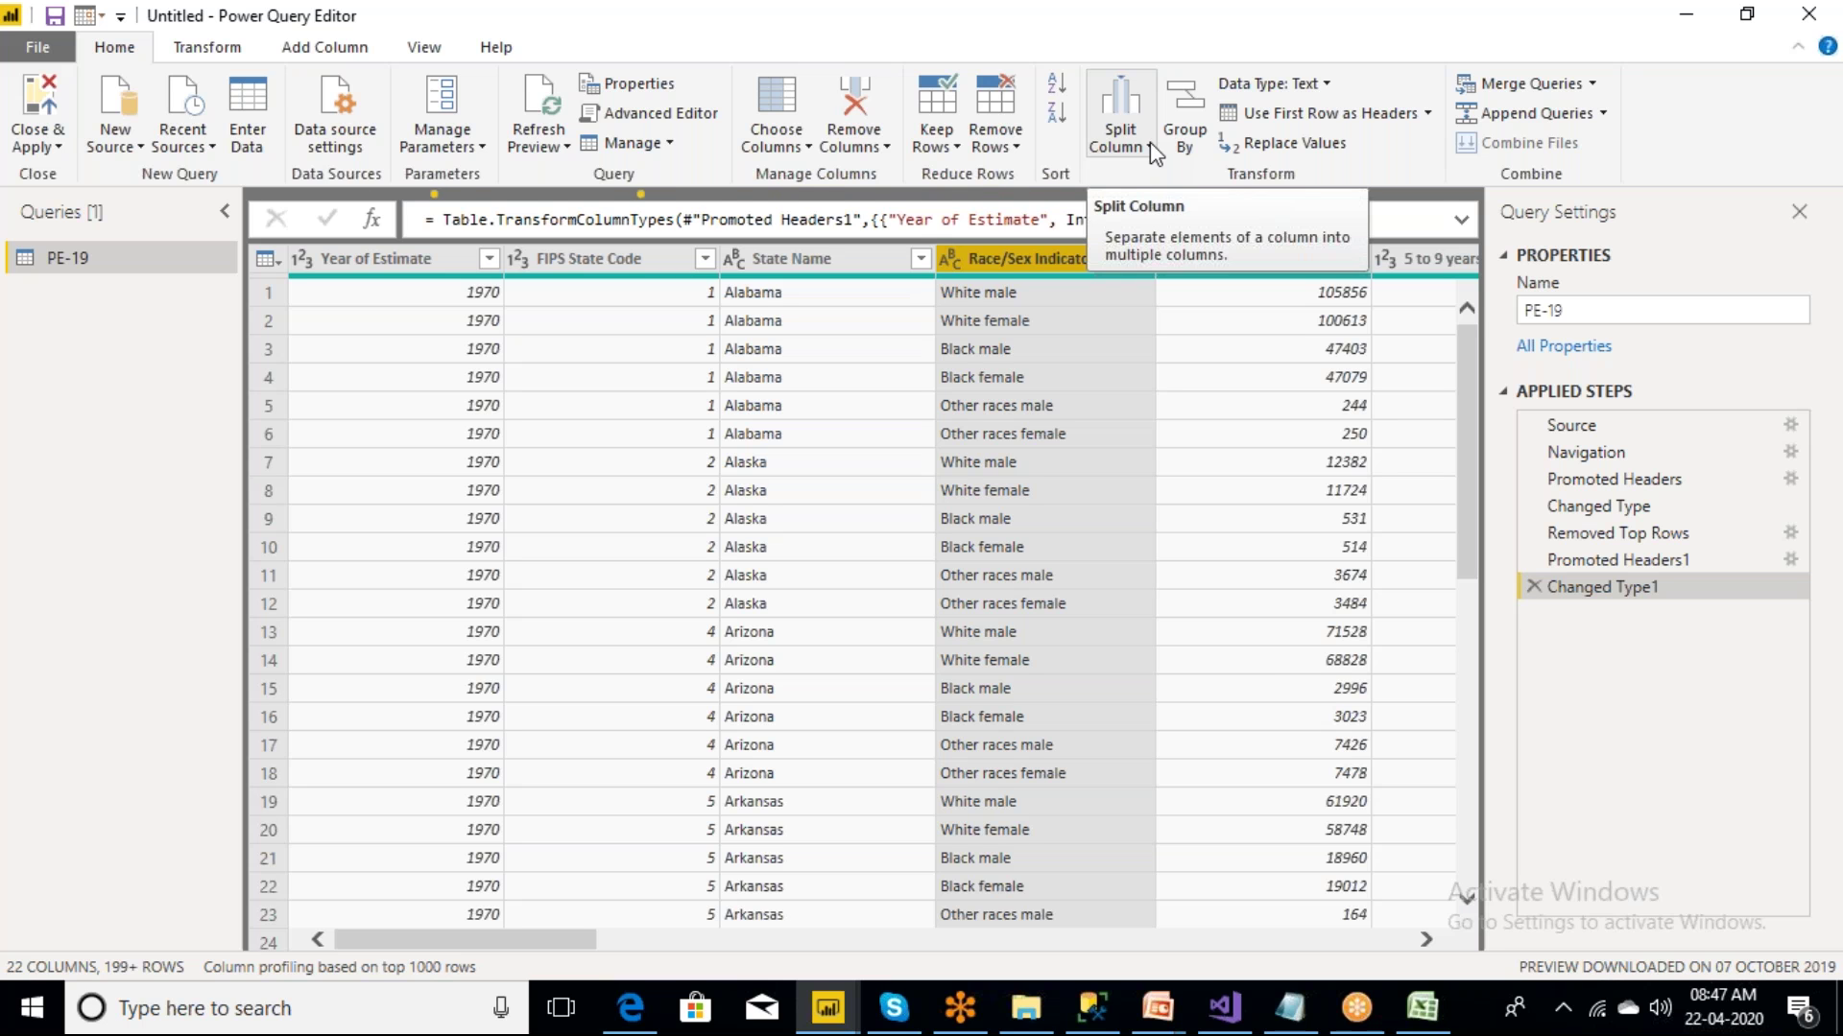
right_click(1014, 253)
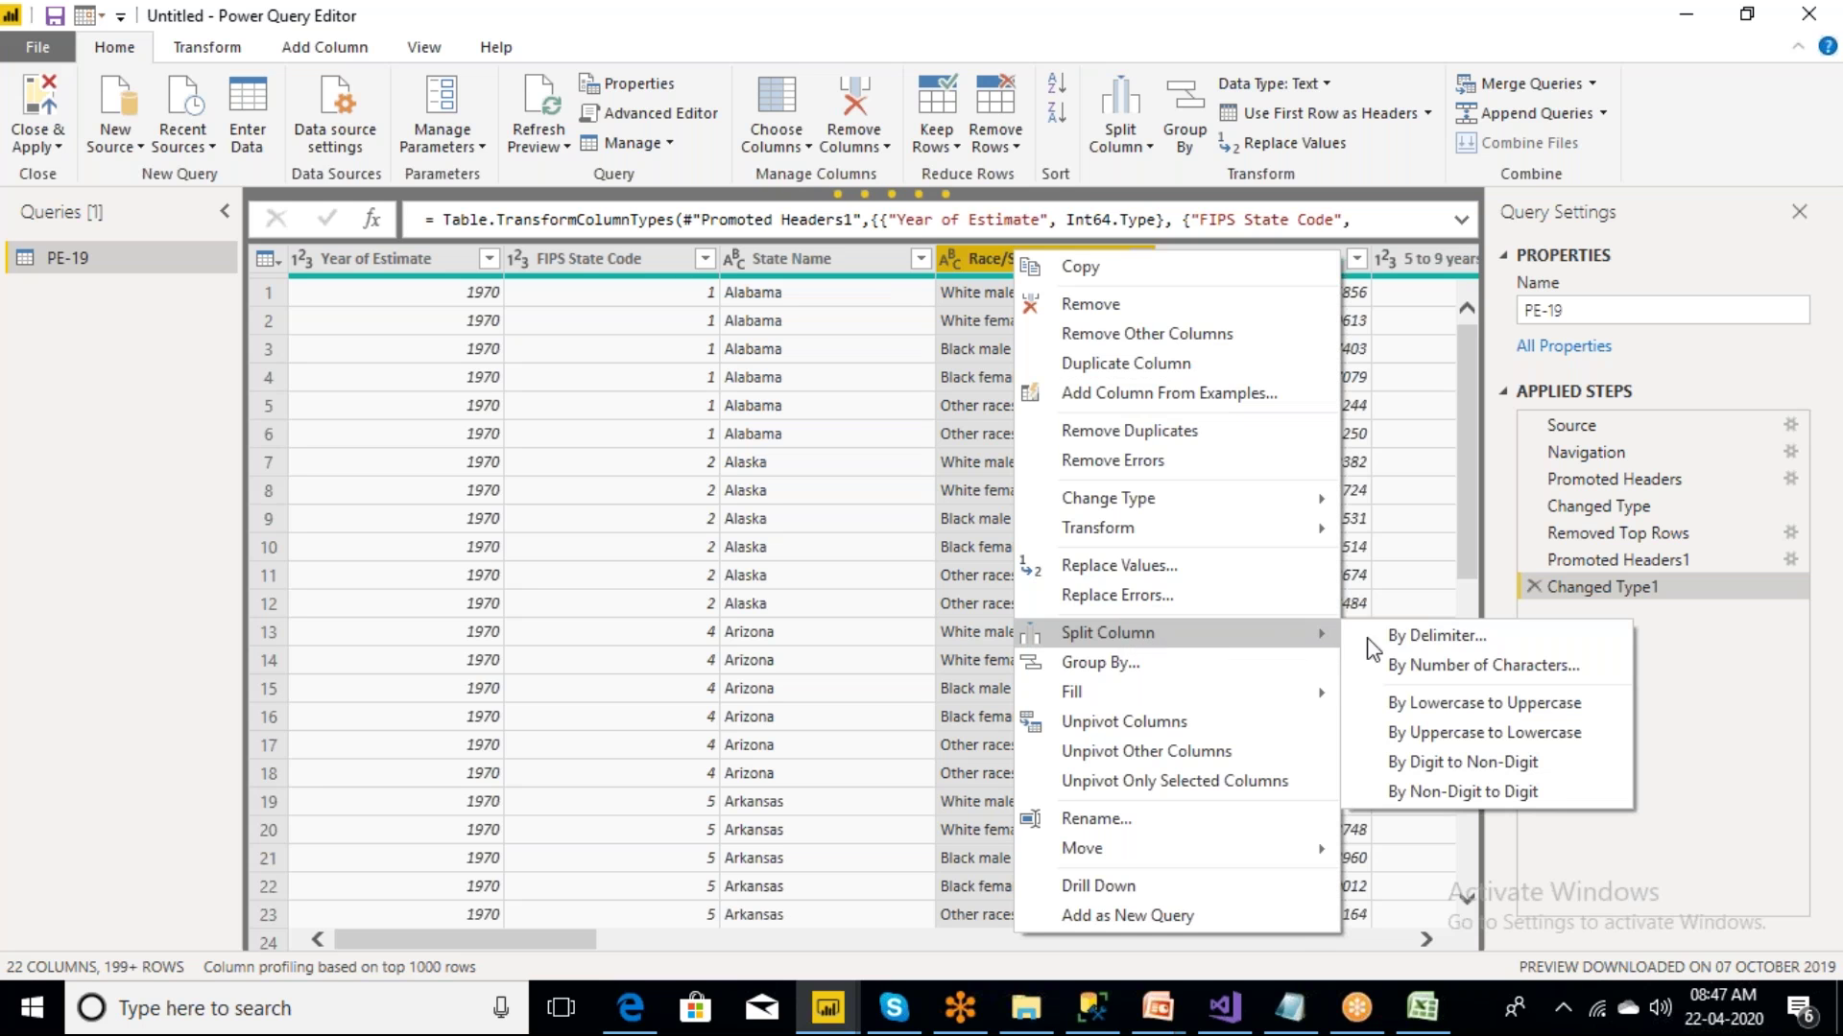
click(1436, 636)
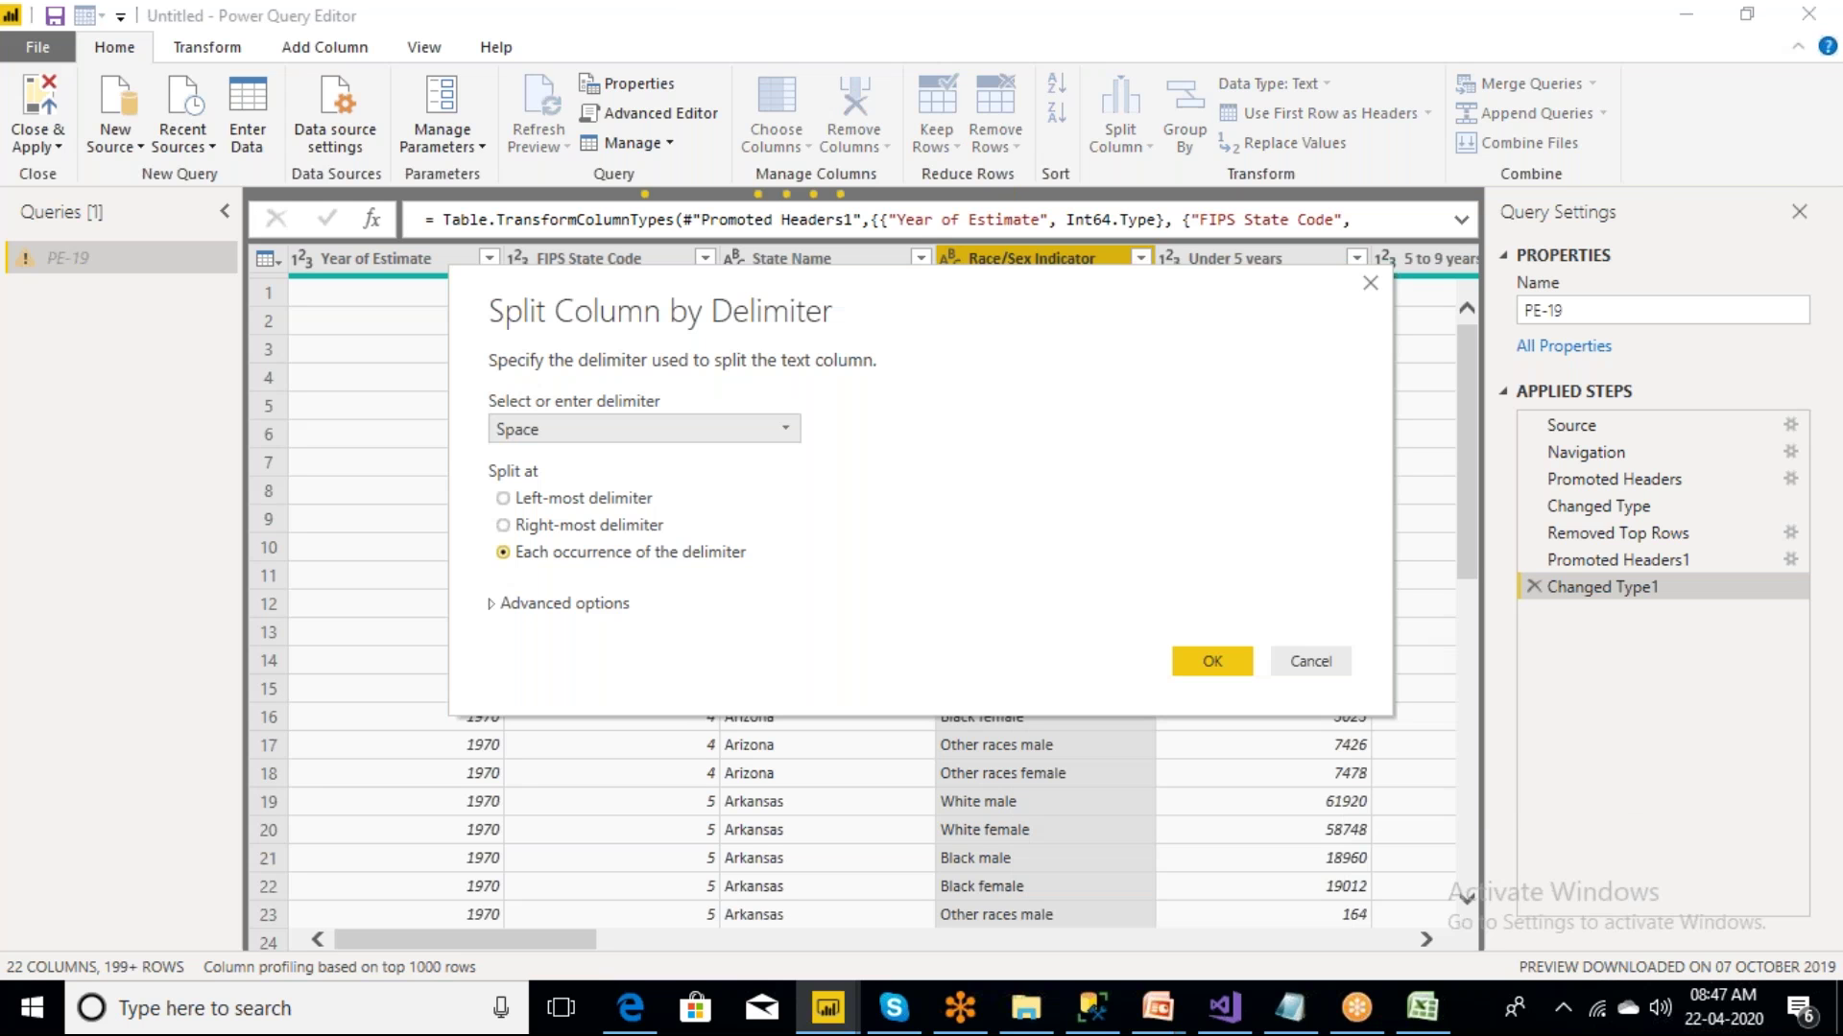
click(789, 431)
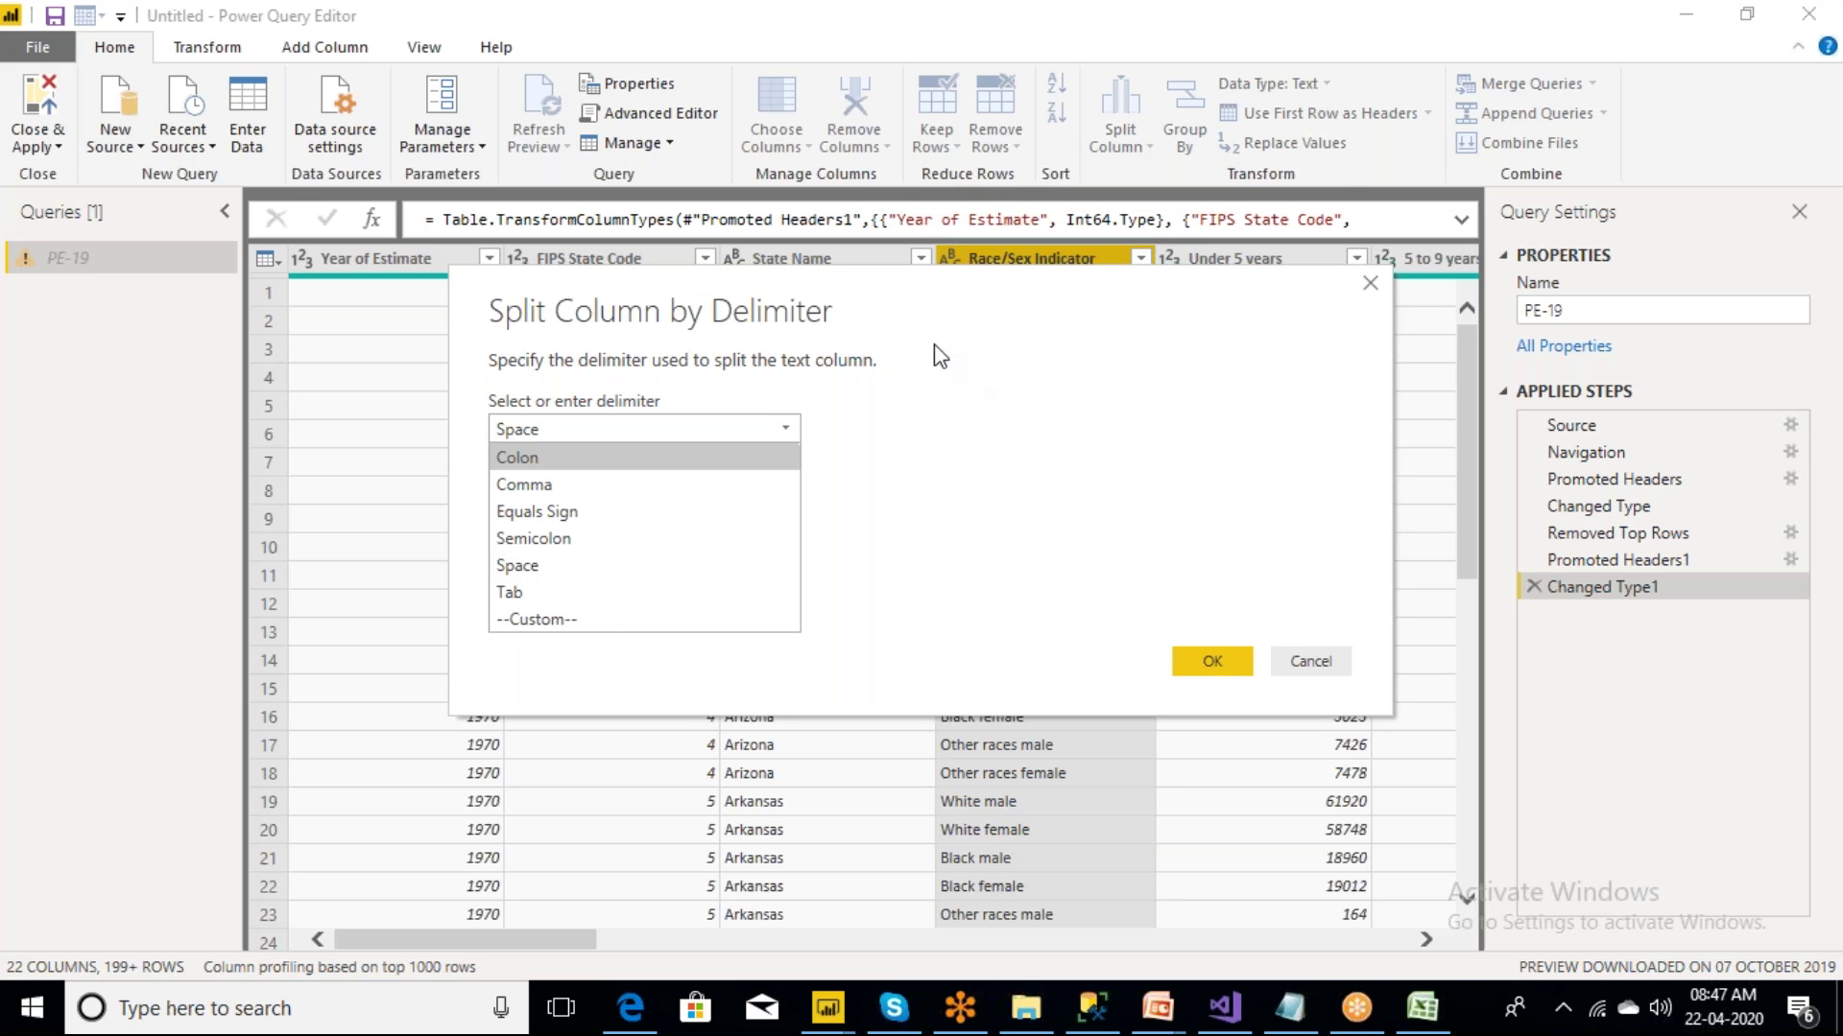
click(890, 288)
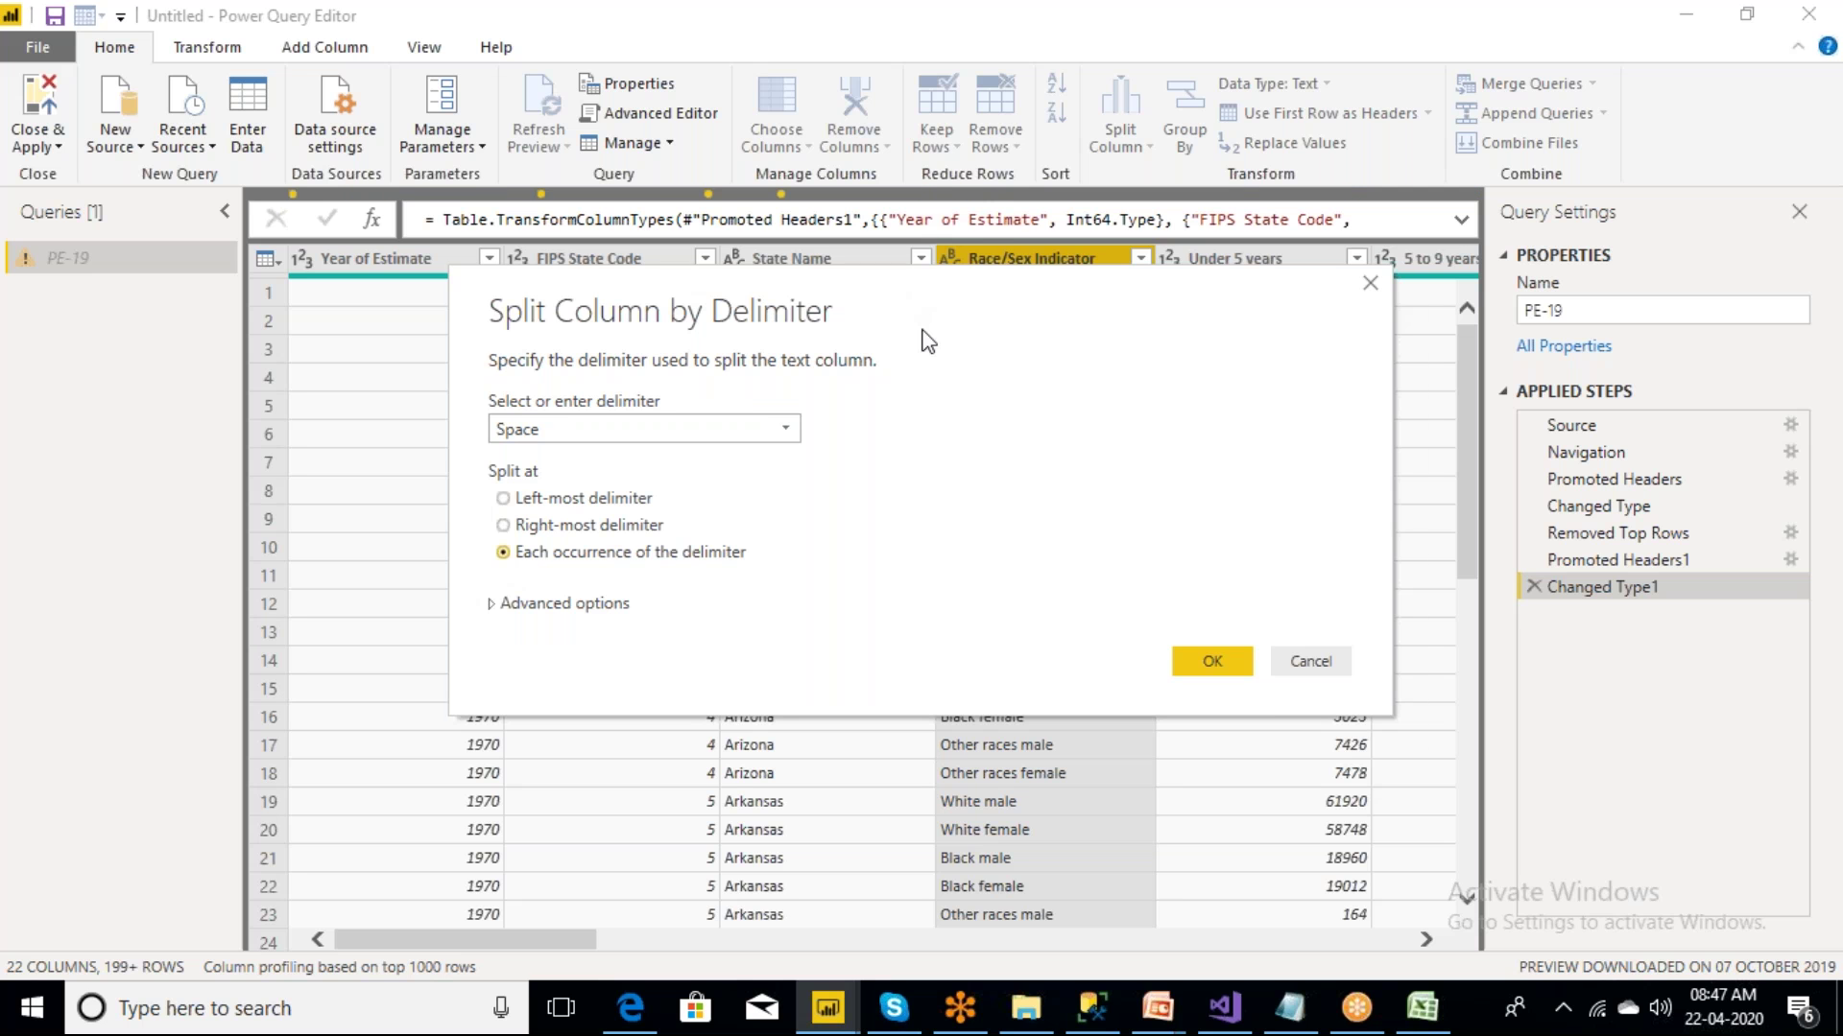
drag(924, 341, 1012, 441)
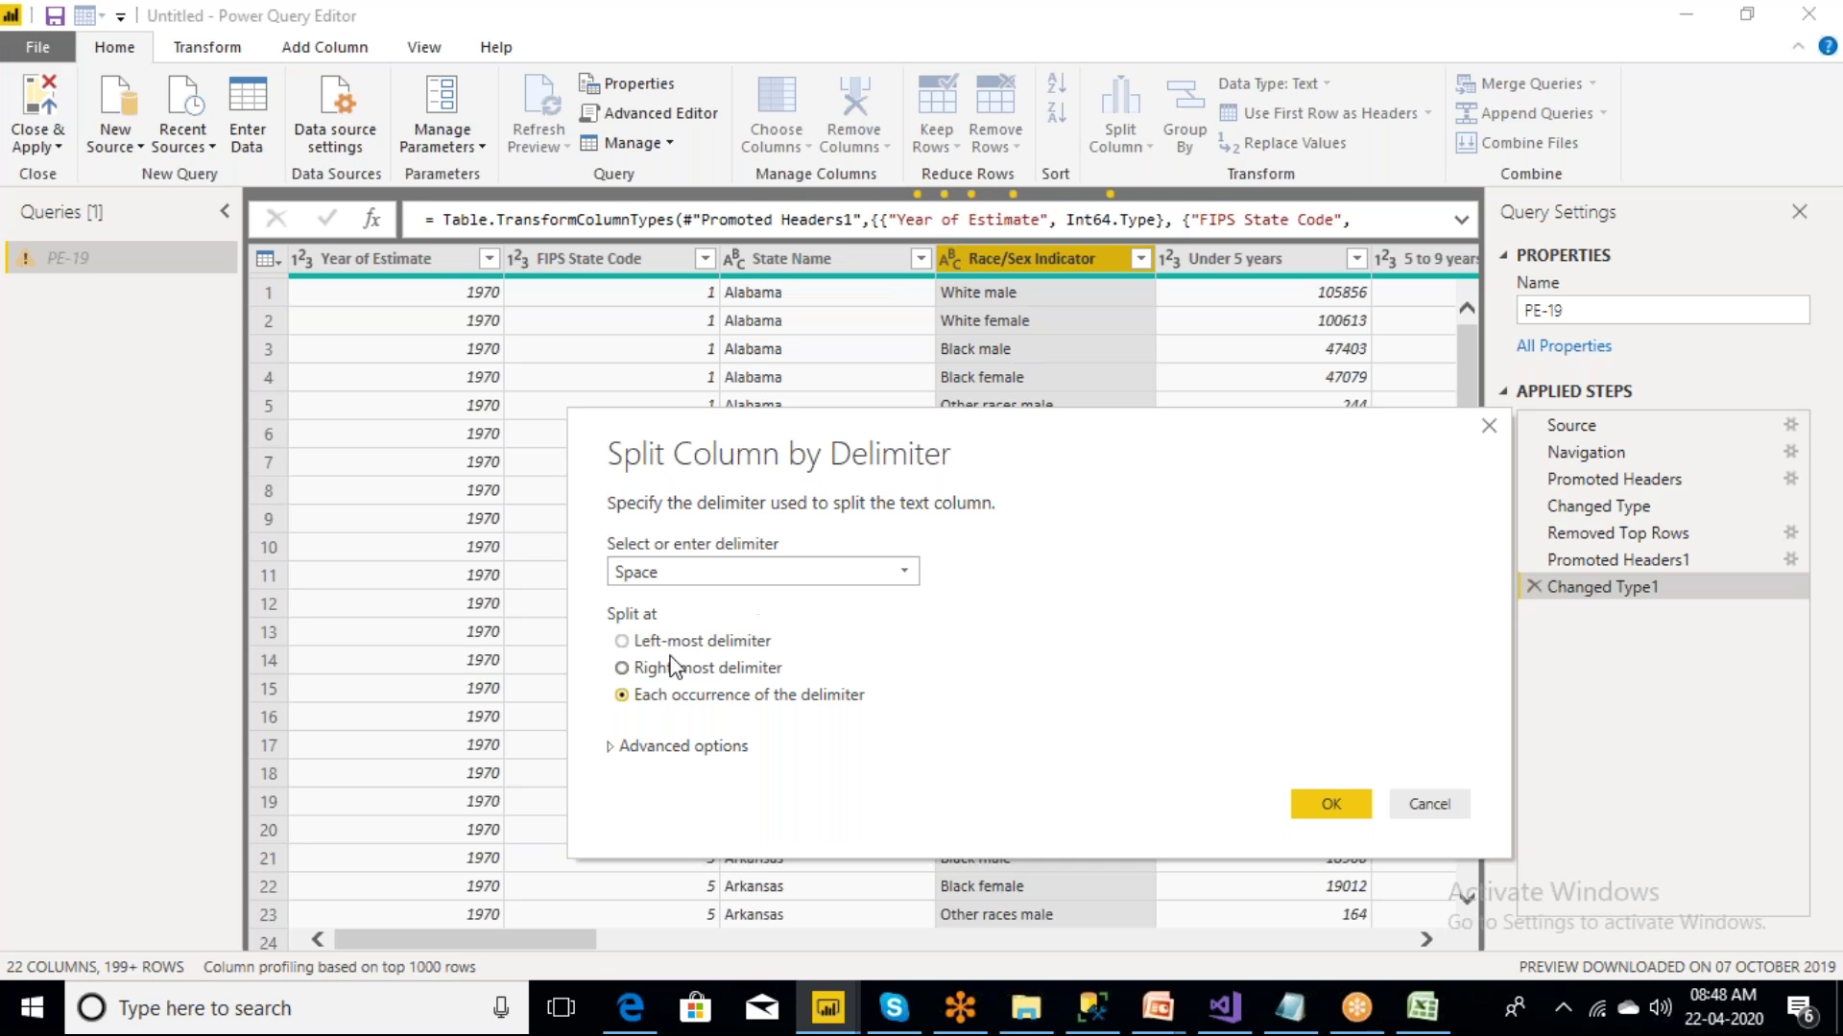
click(623, 642)
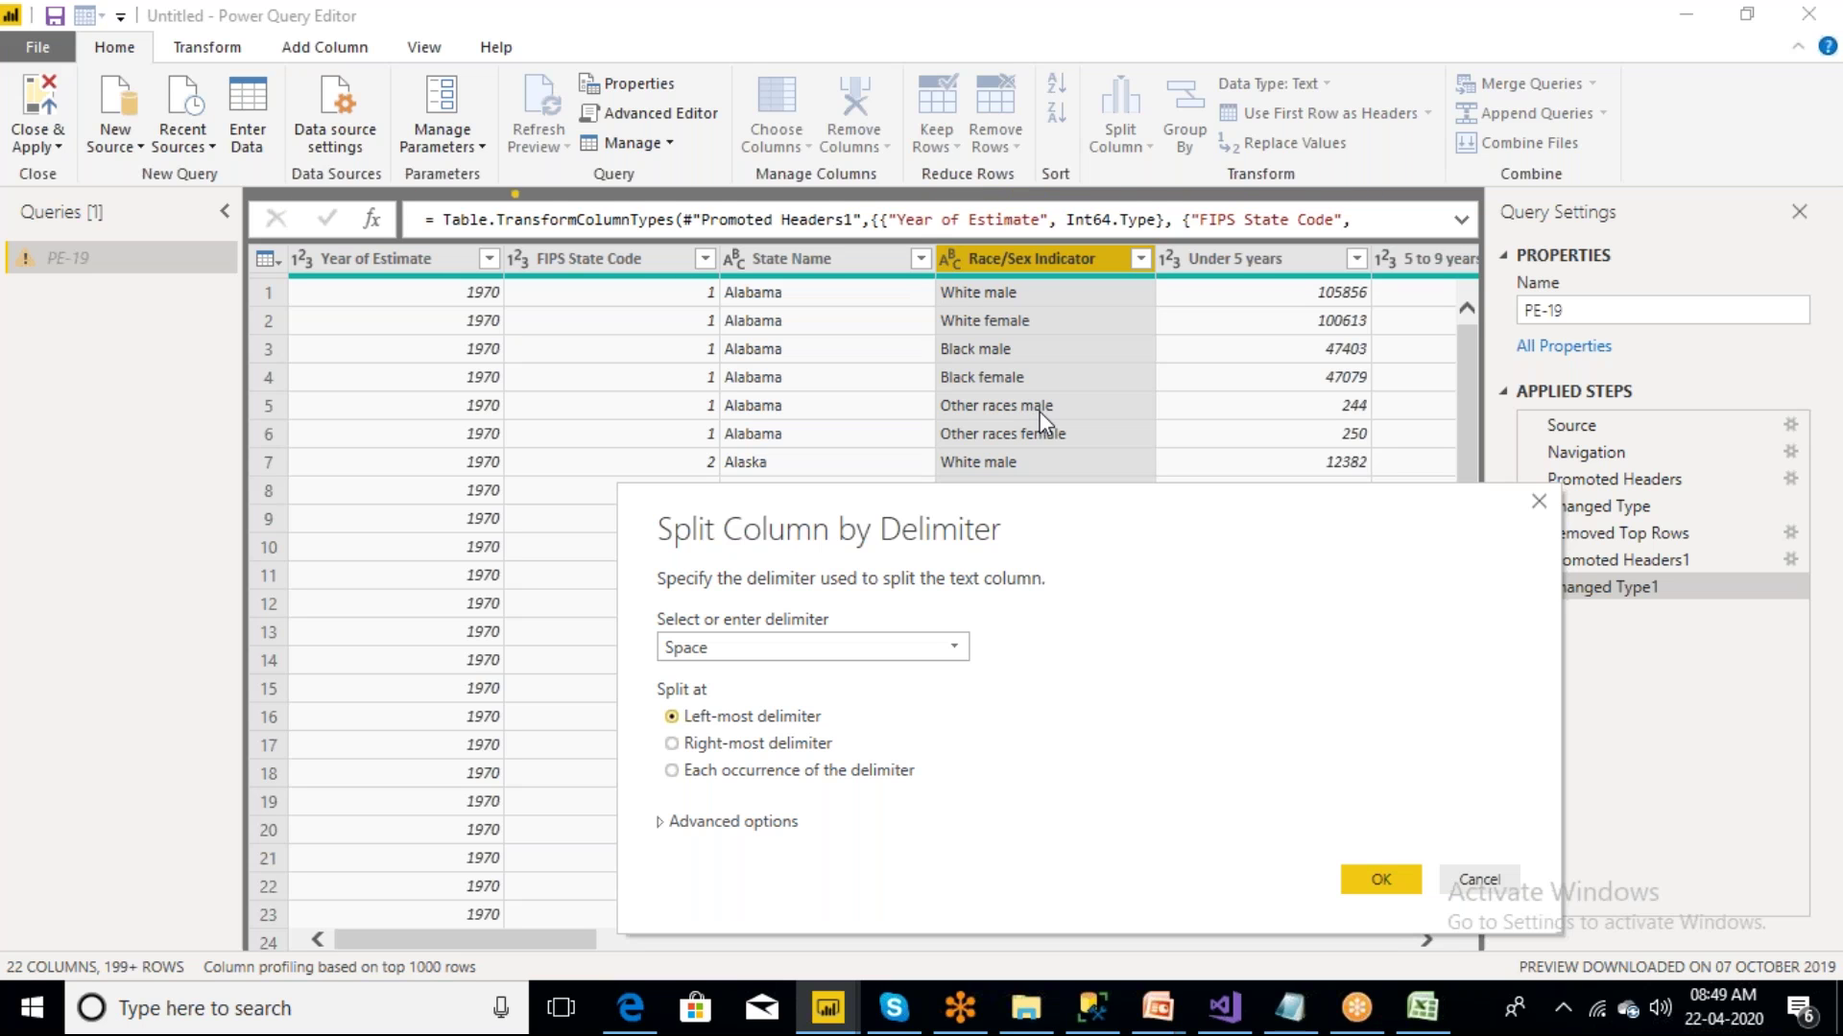
click(673, 745)
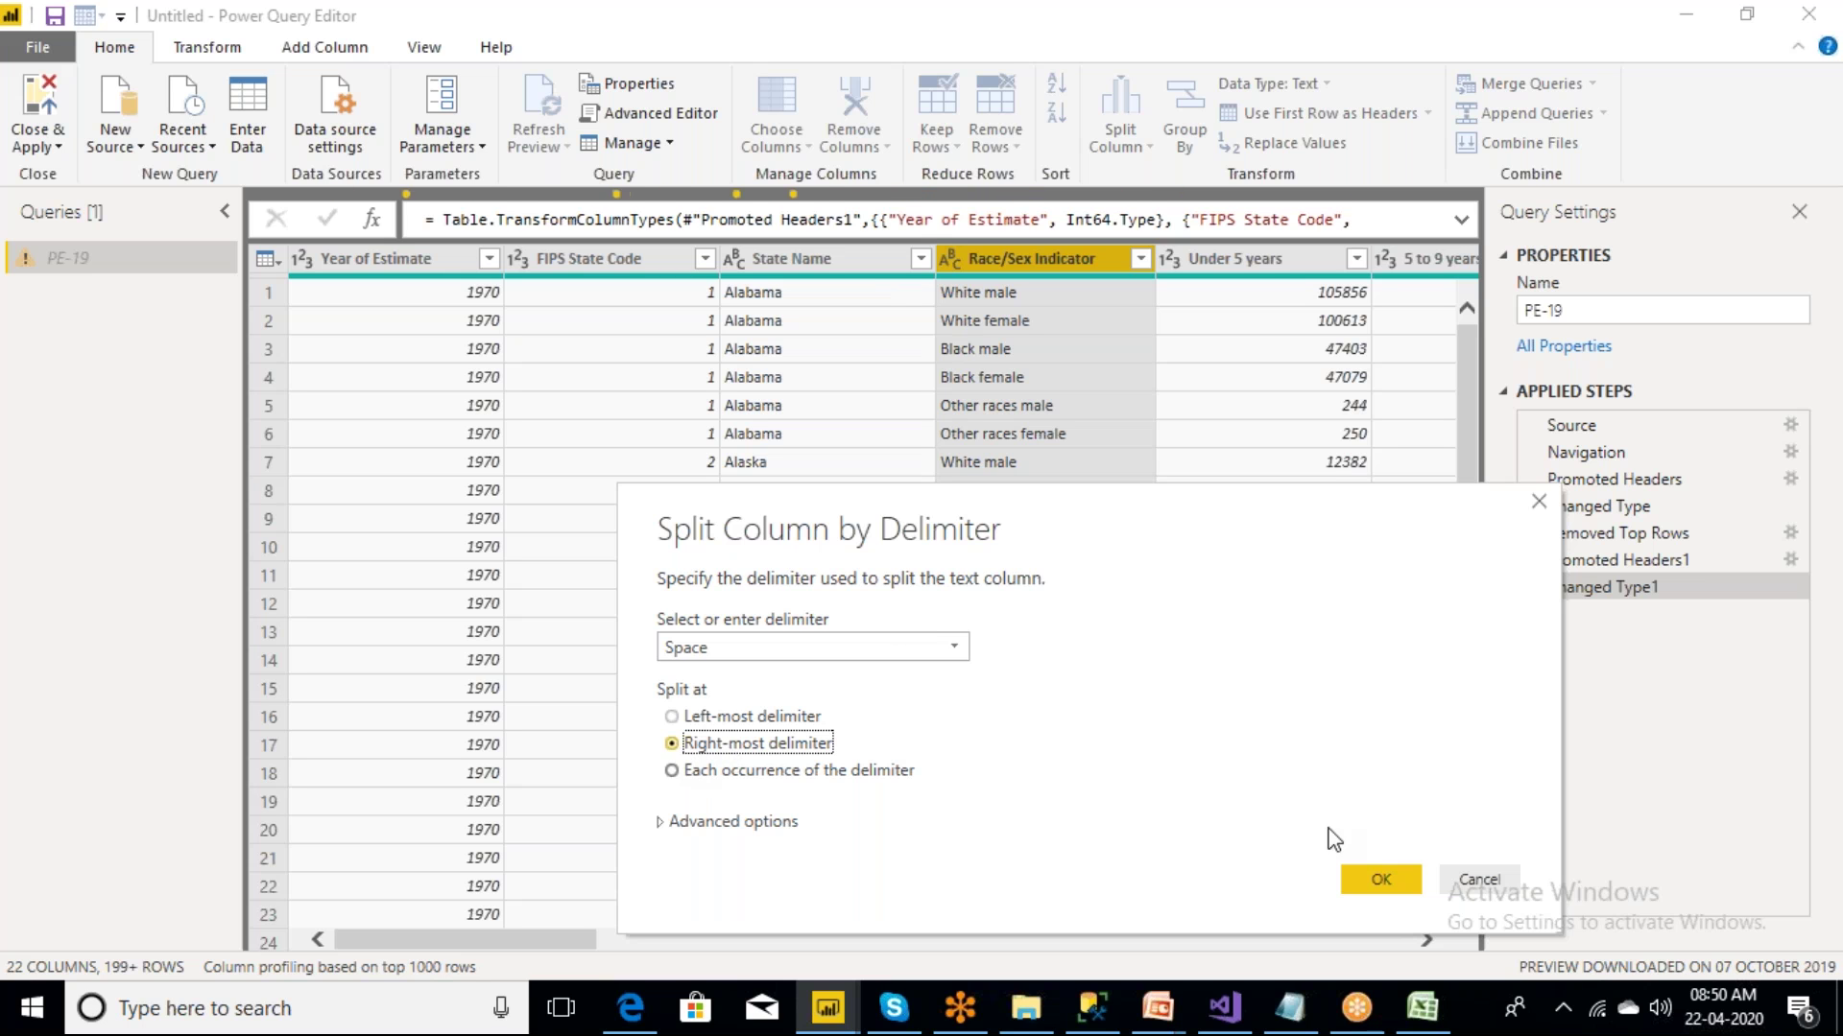
click(1386, 880)
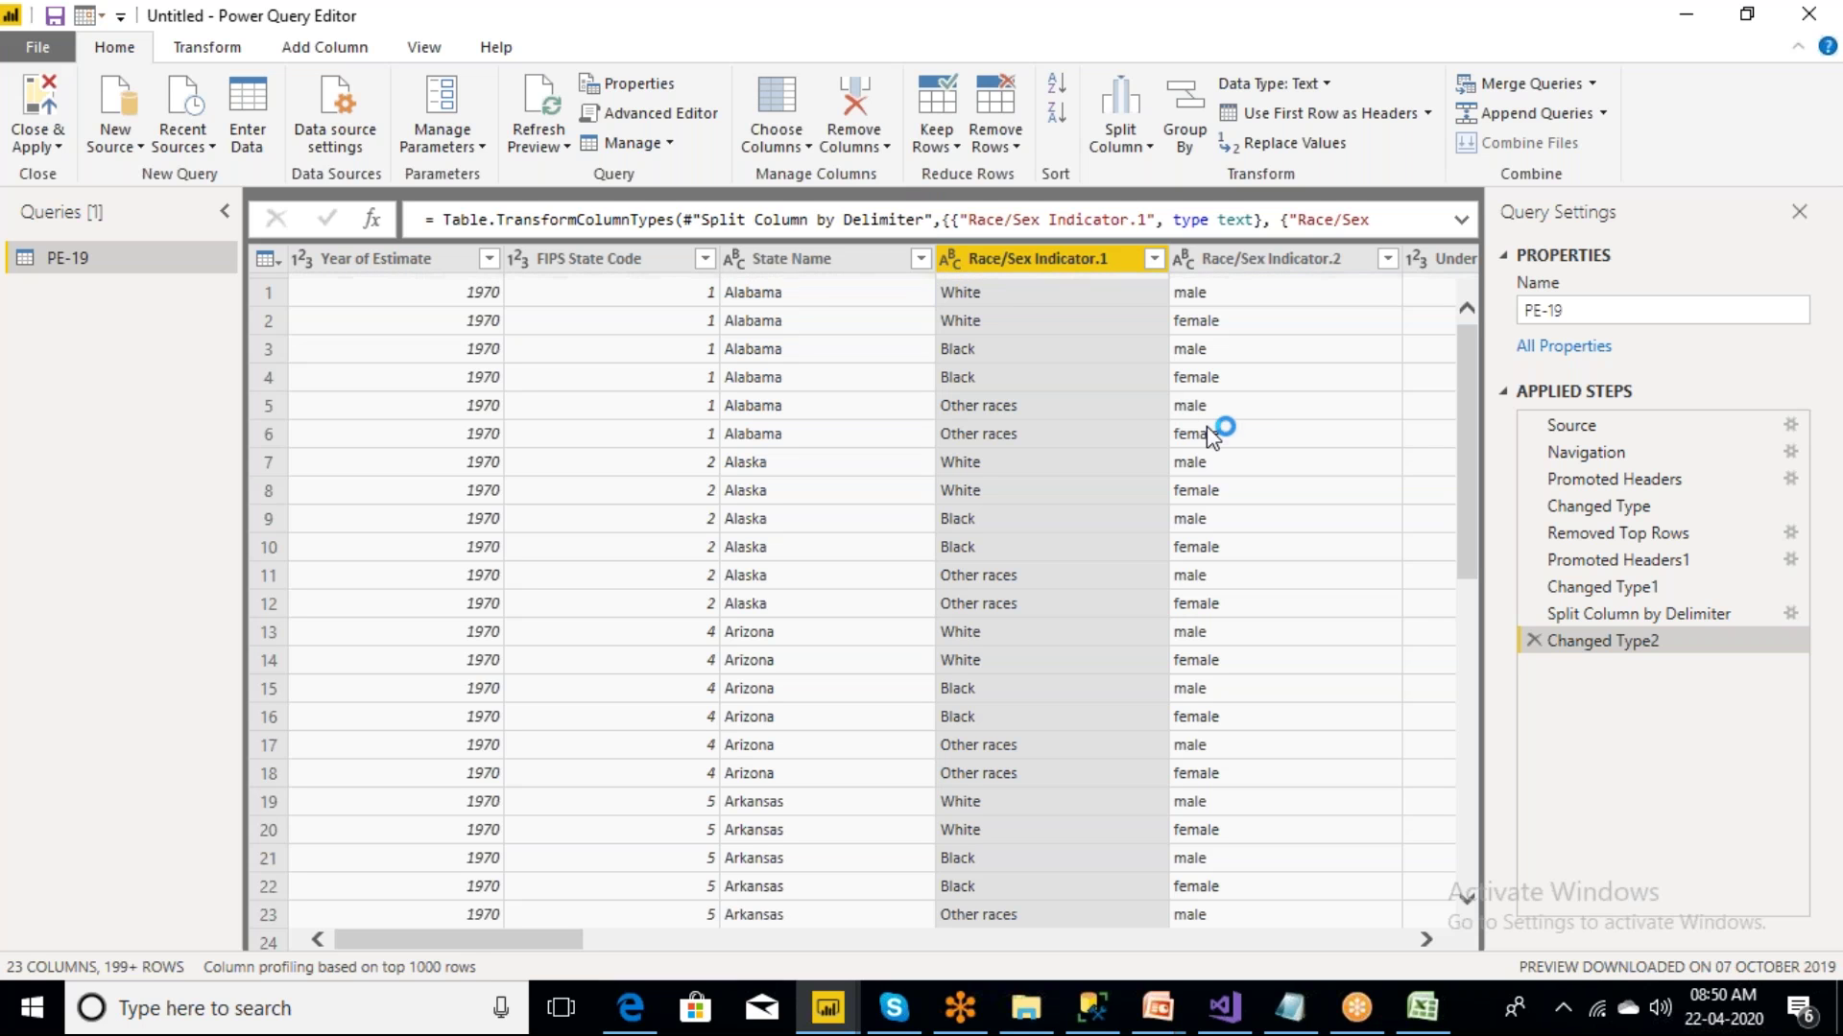
- Delete the Changed Type2 step and switch the Race/Sex Indicator split to the left-most delimiter, checking Alabama's Other rows in the second split column
click(1534, 641)
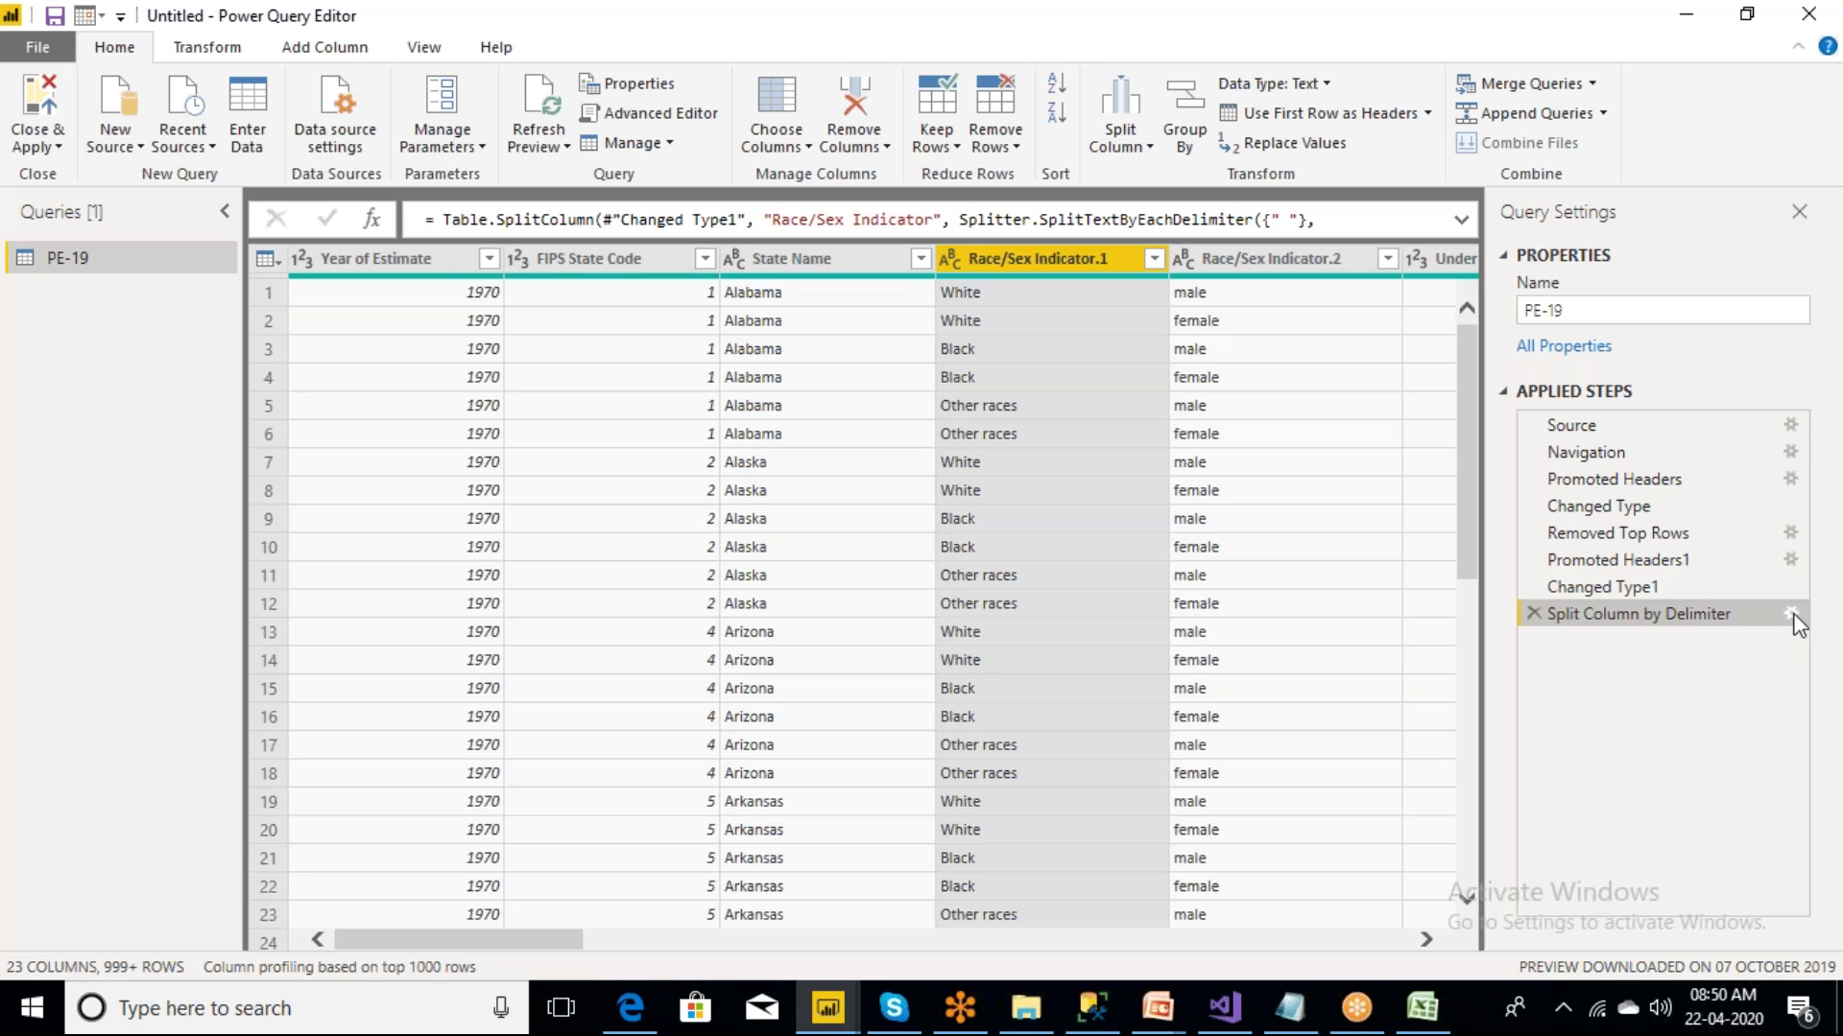
click(1791, 614)
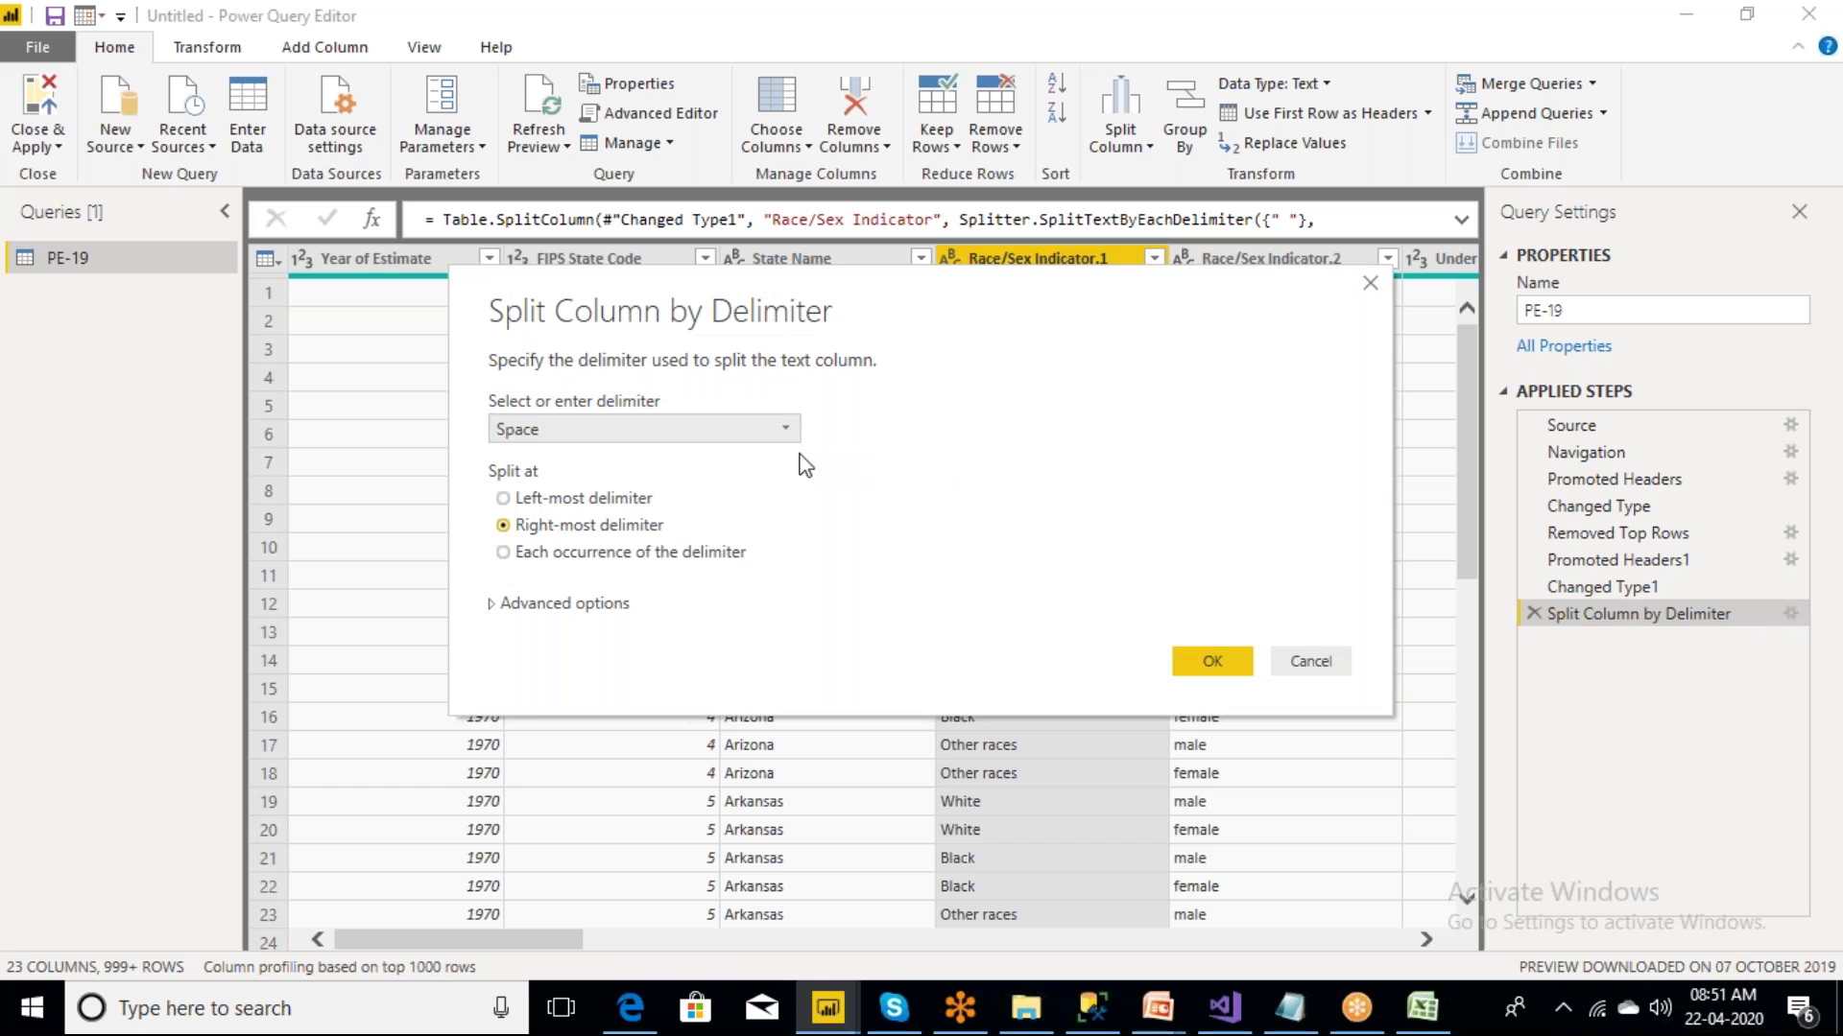
click(503, 499)
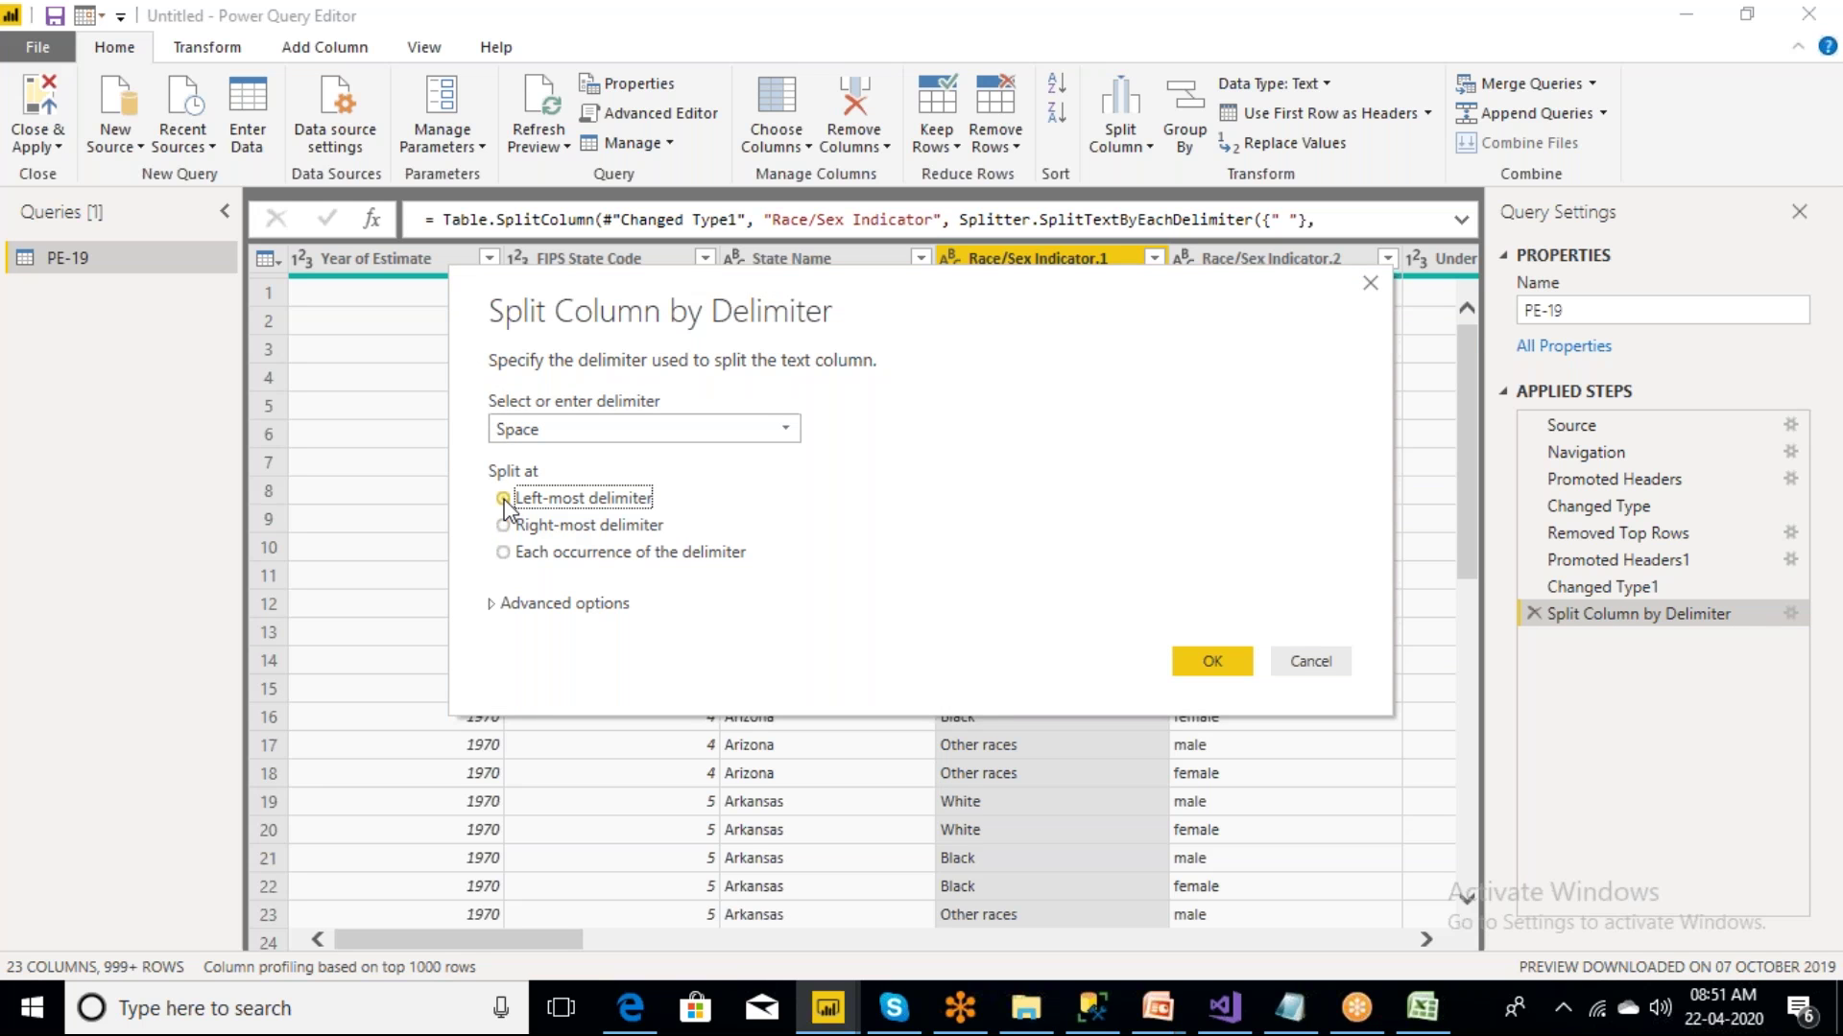
click(1214, 664)
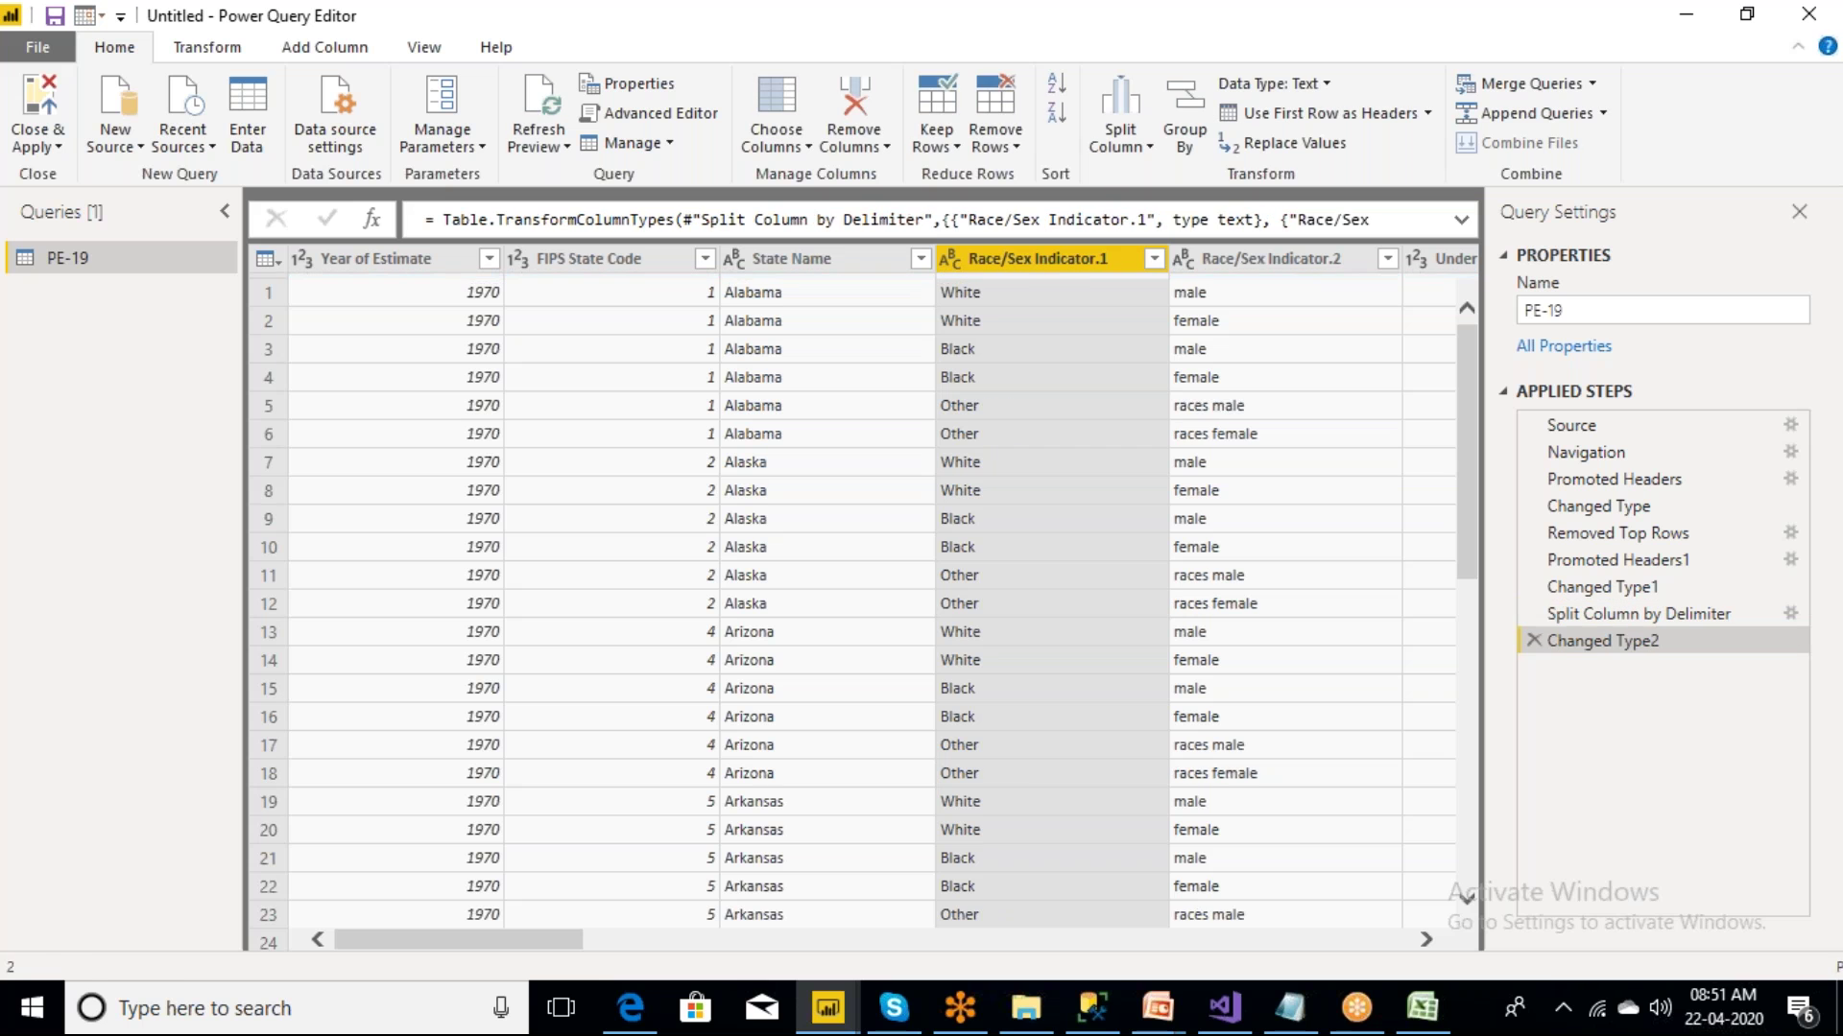
click(1212, 410)
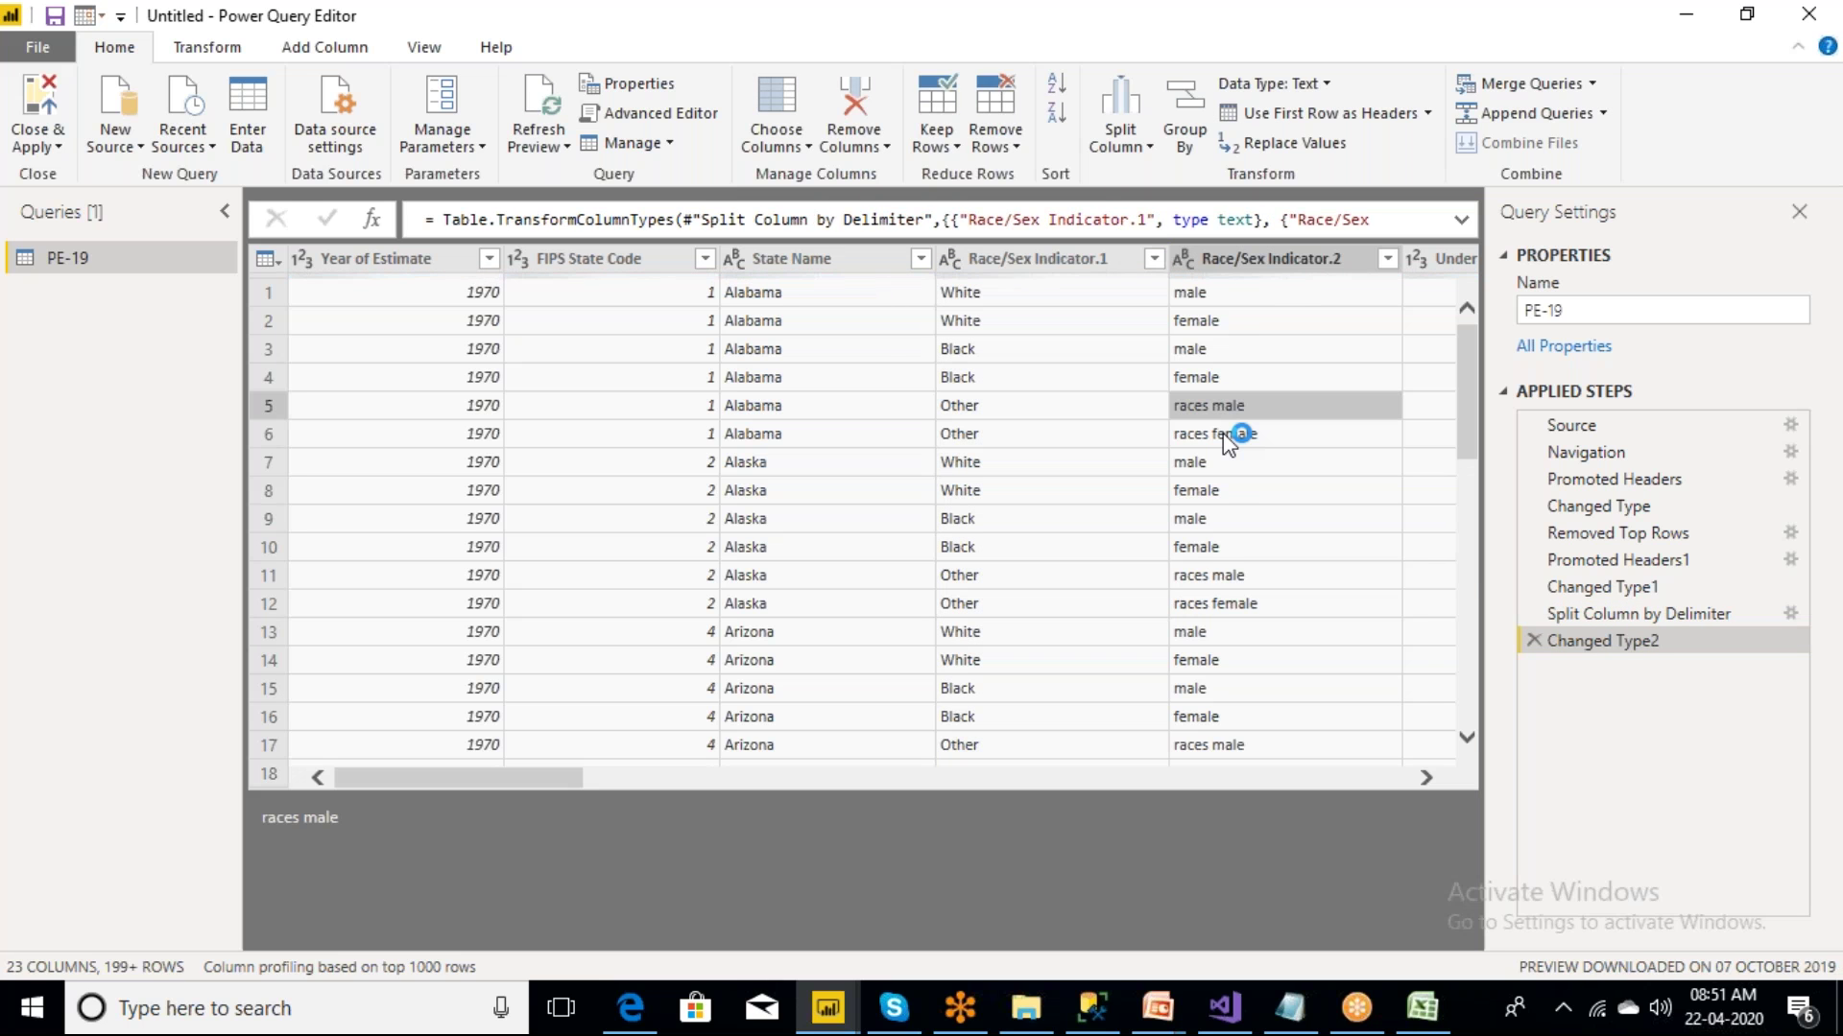
click(1227, 434)
click(1203, 403)
click(1226, 437)
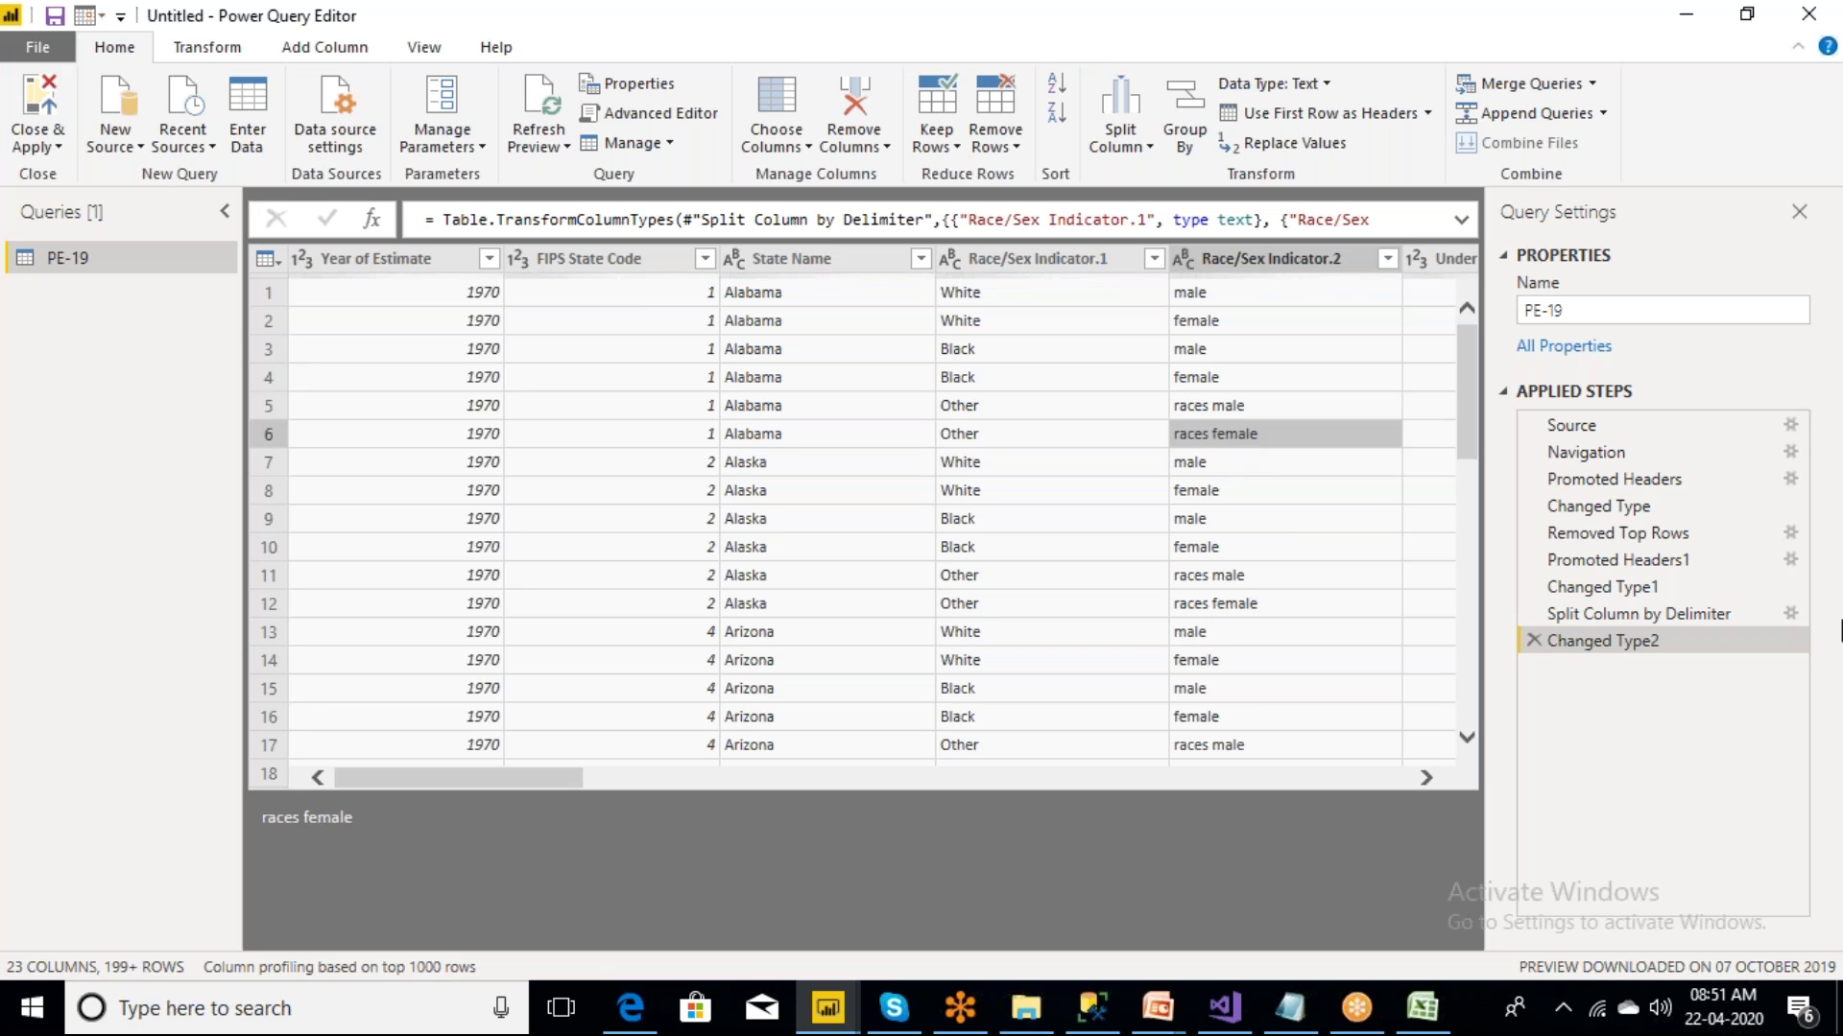
- Edit the Split Column by Delimiter step so the Race/Sex Indicator column splits at the right-most delimiter
click(1793, 614)
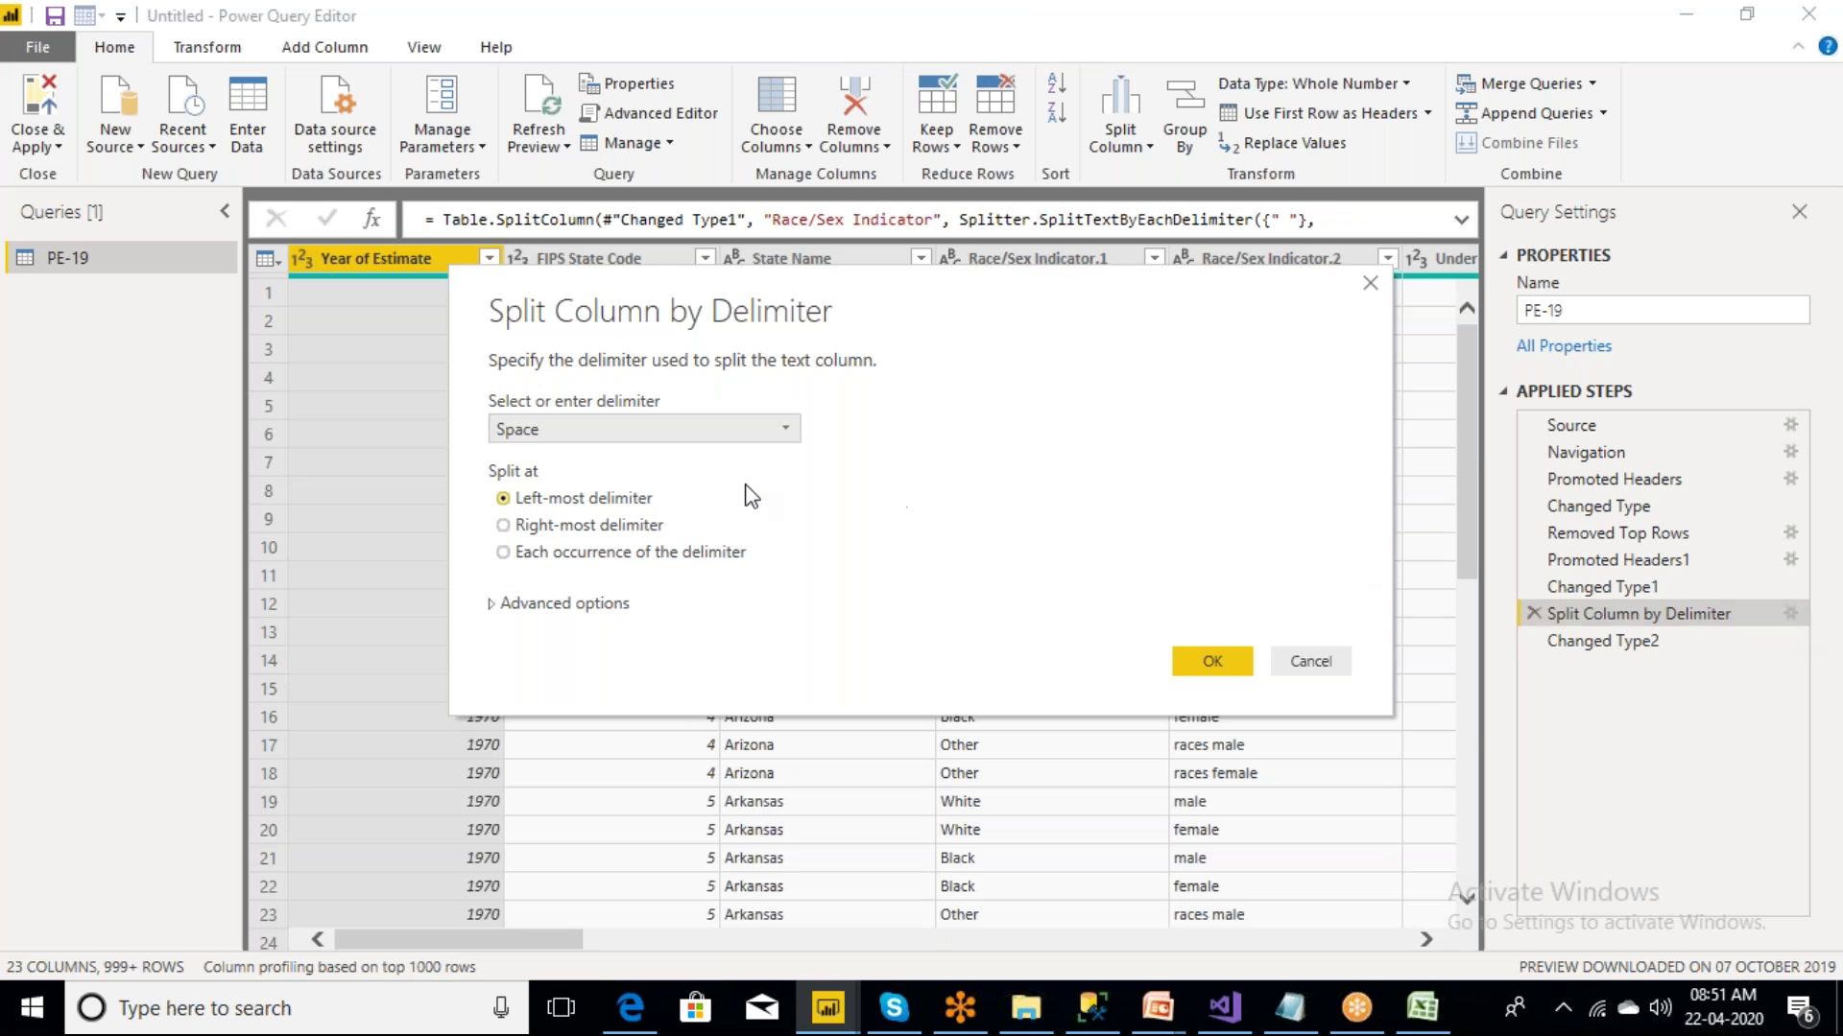
click(503, 526)
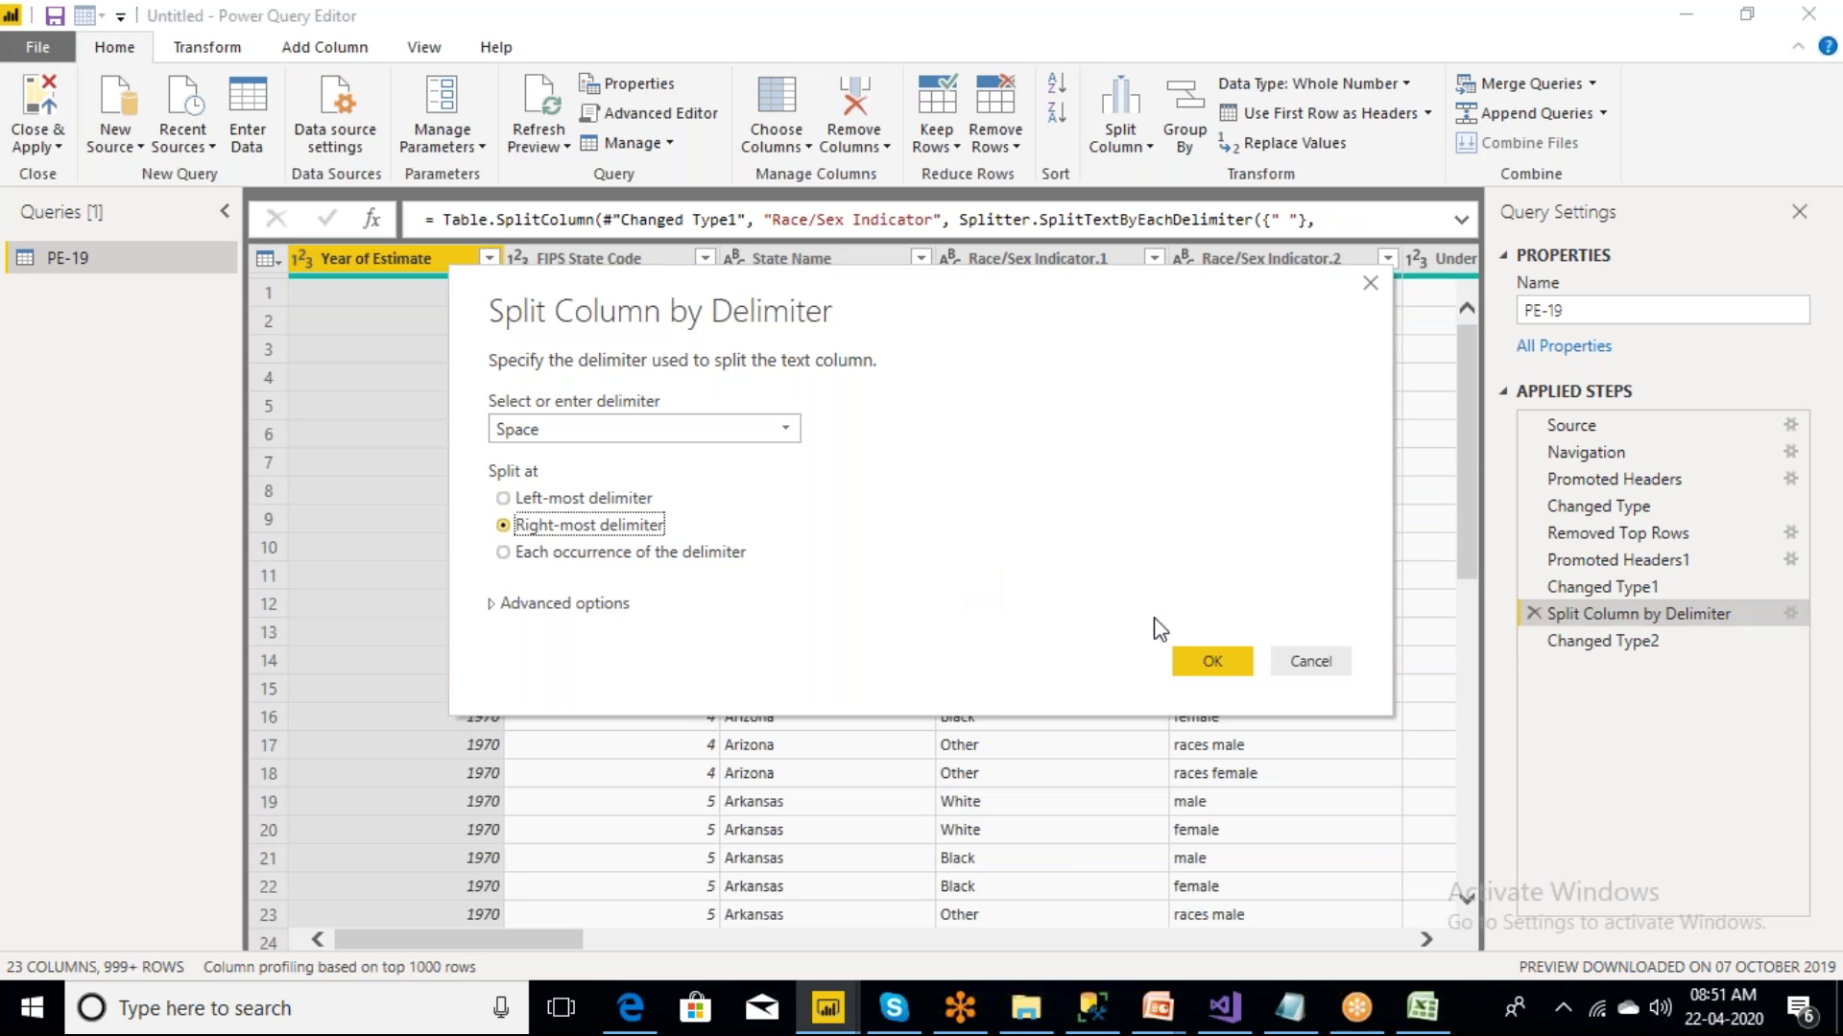
click(1212, 662)
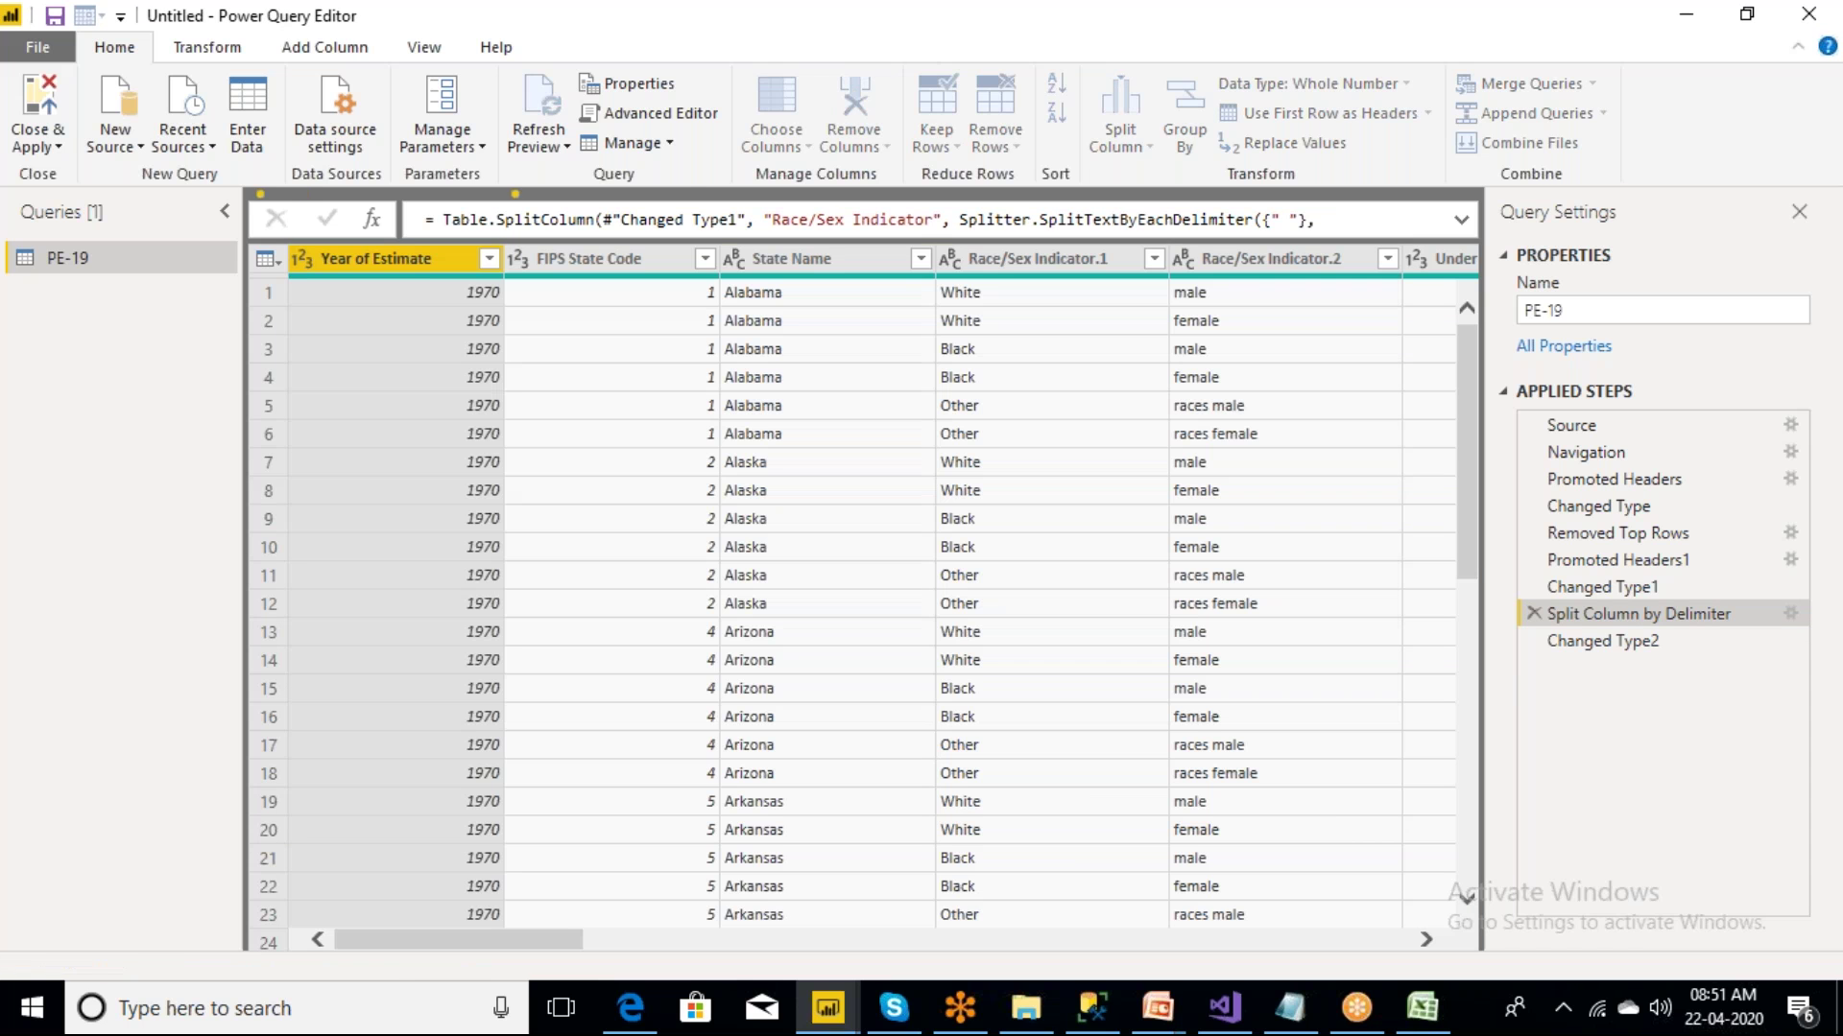
click(1077, 264)
key(F2)
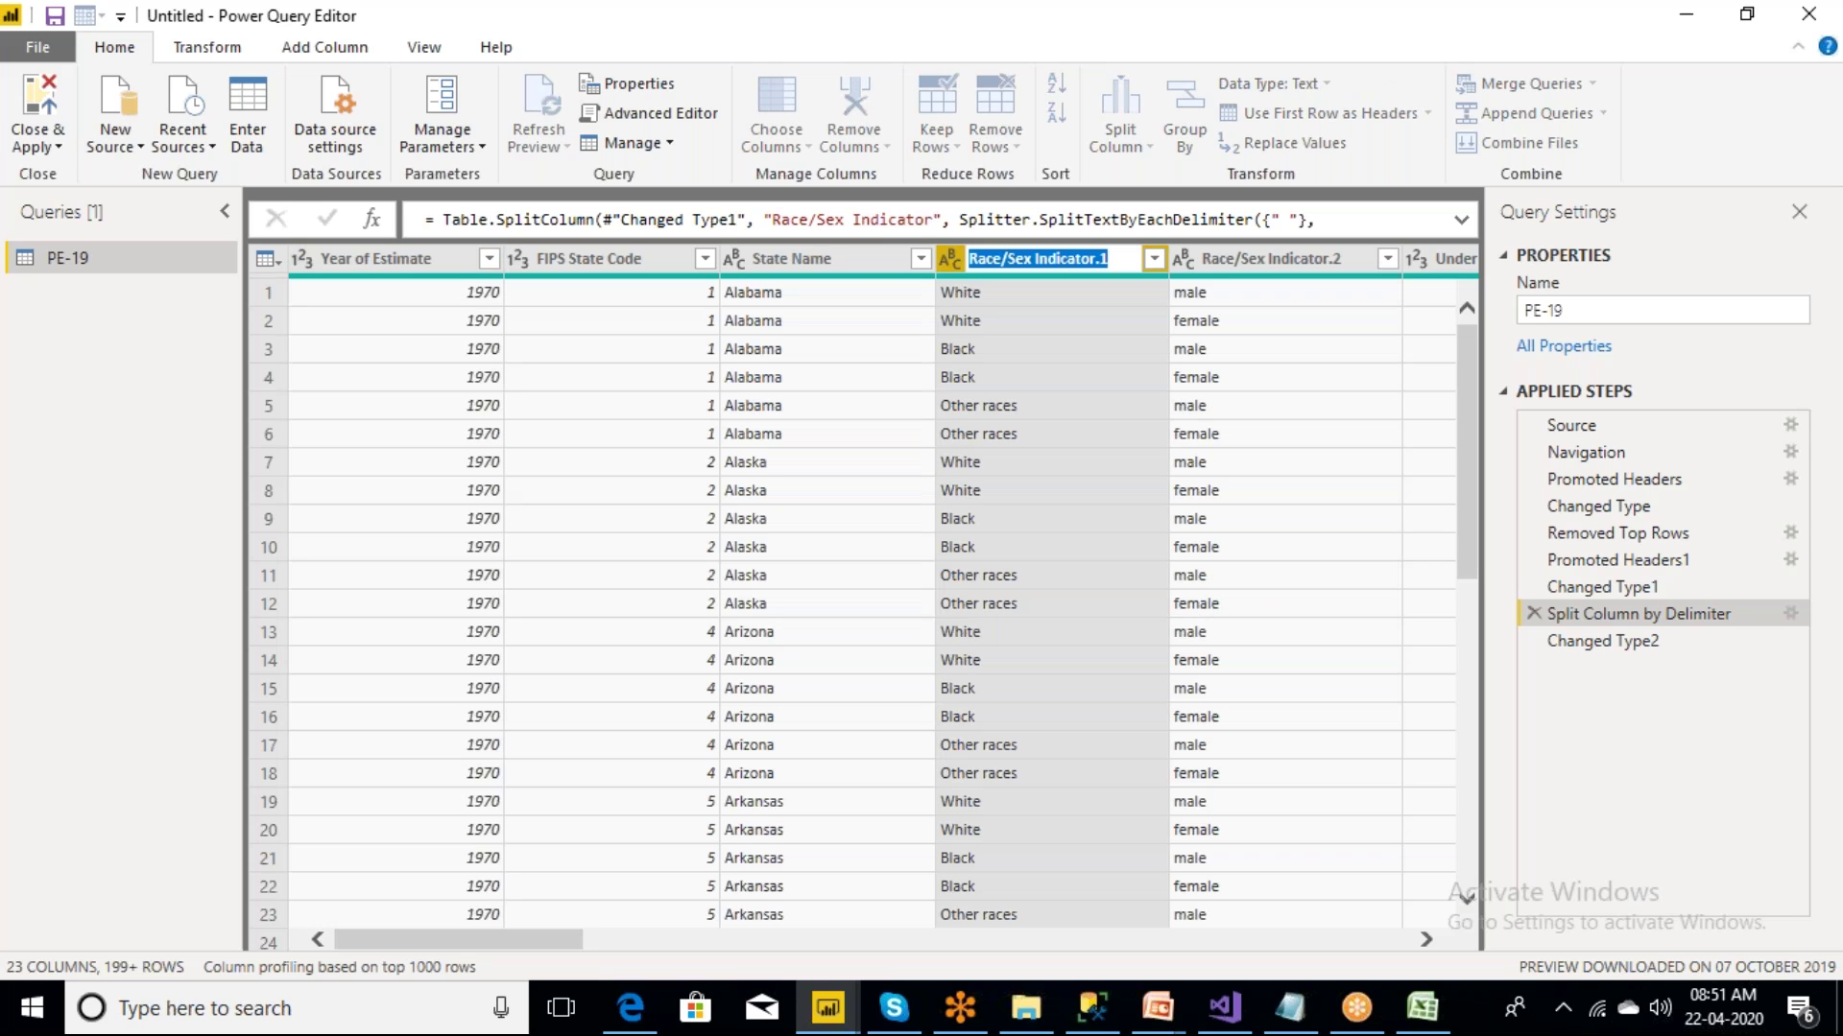
key(BackSpace)
text(Race)
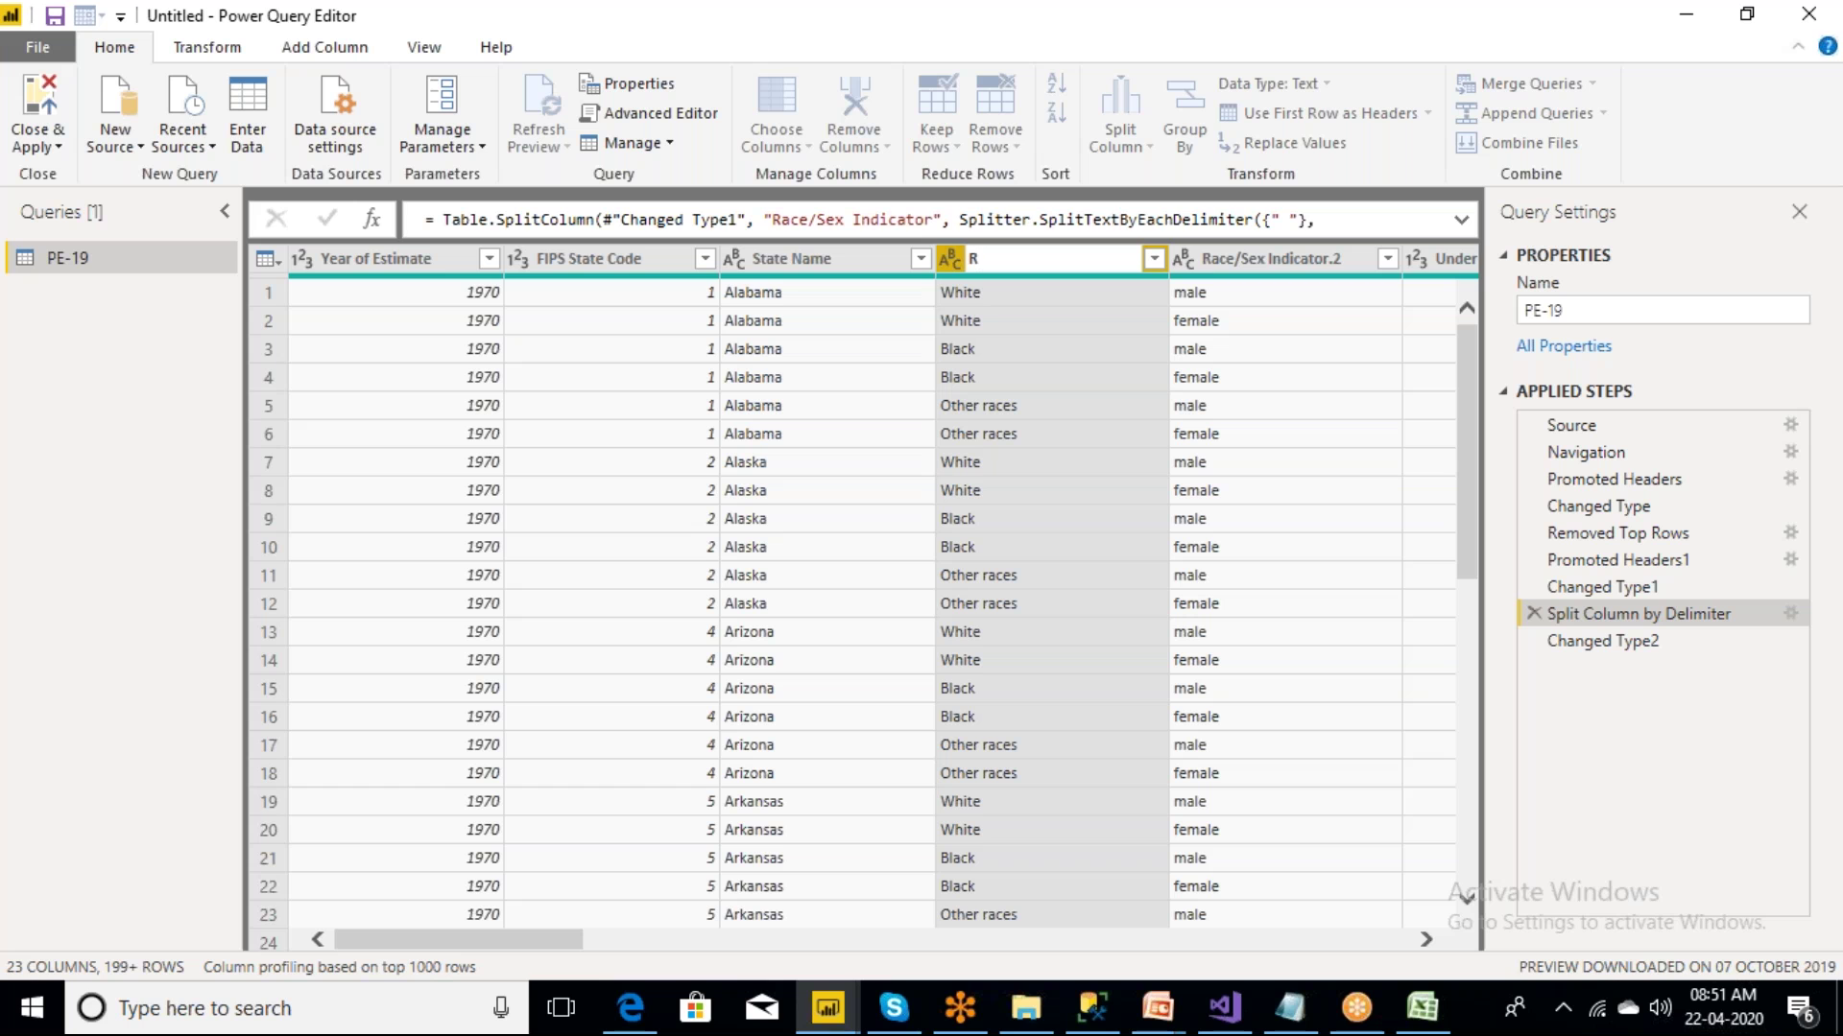
key(Return)
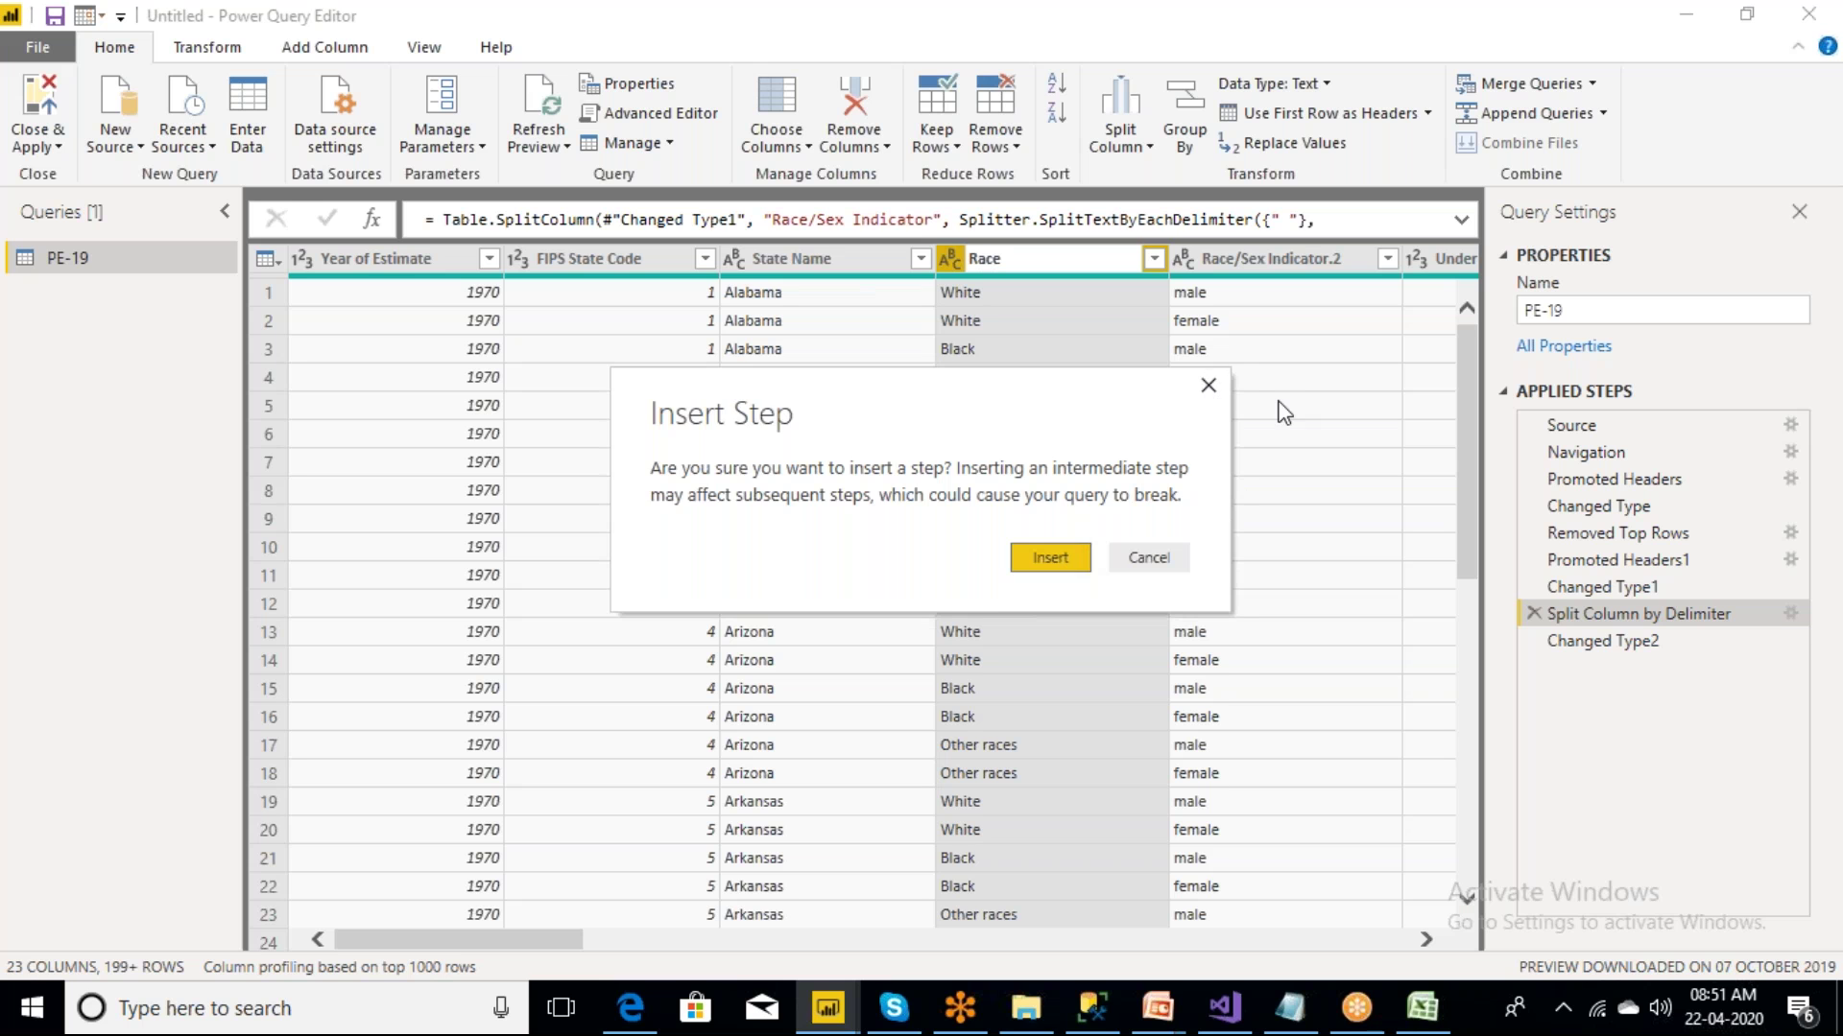
key(Return)
- Return to the Changed Type2 step and rename the Race/Sex Indicator.1 column as Race
click(1622, 645)
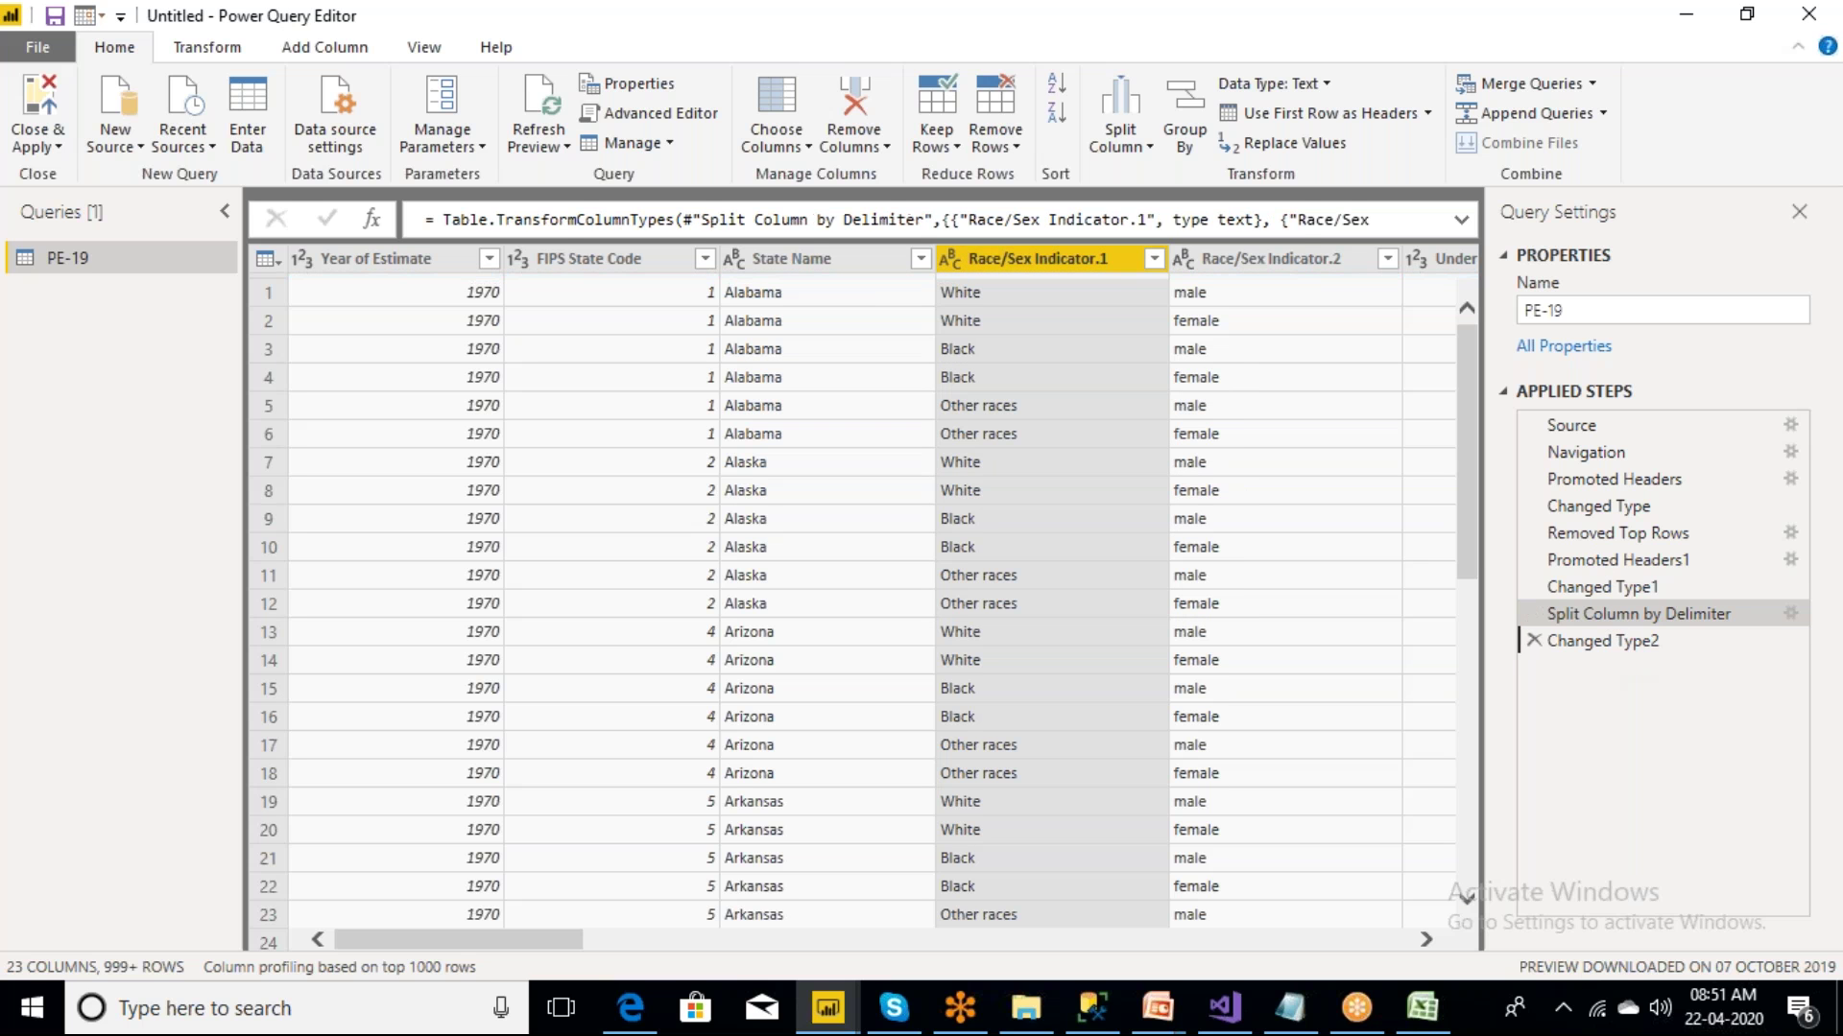
double_click(1109, 264)
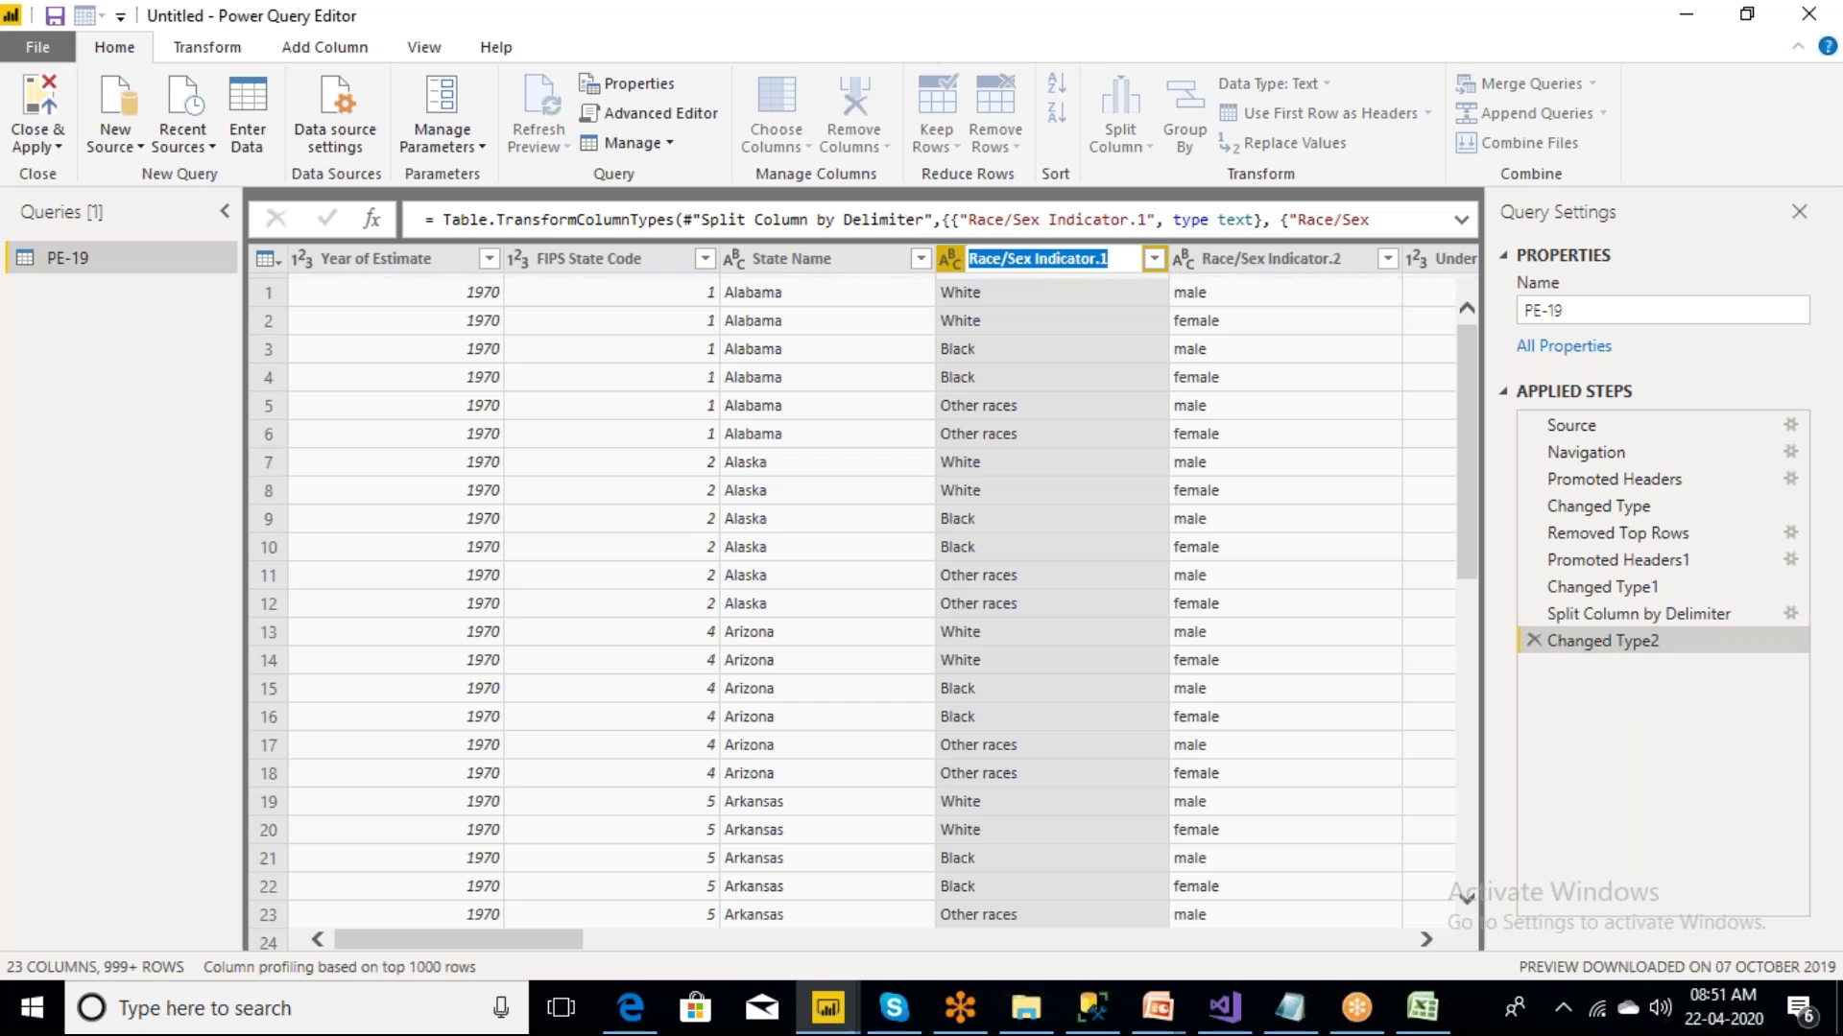
key(BackSpace)
text(Race)
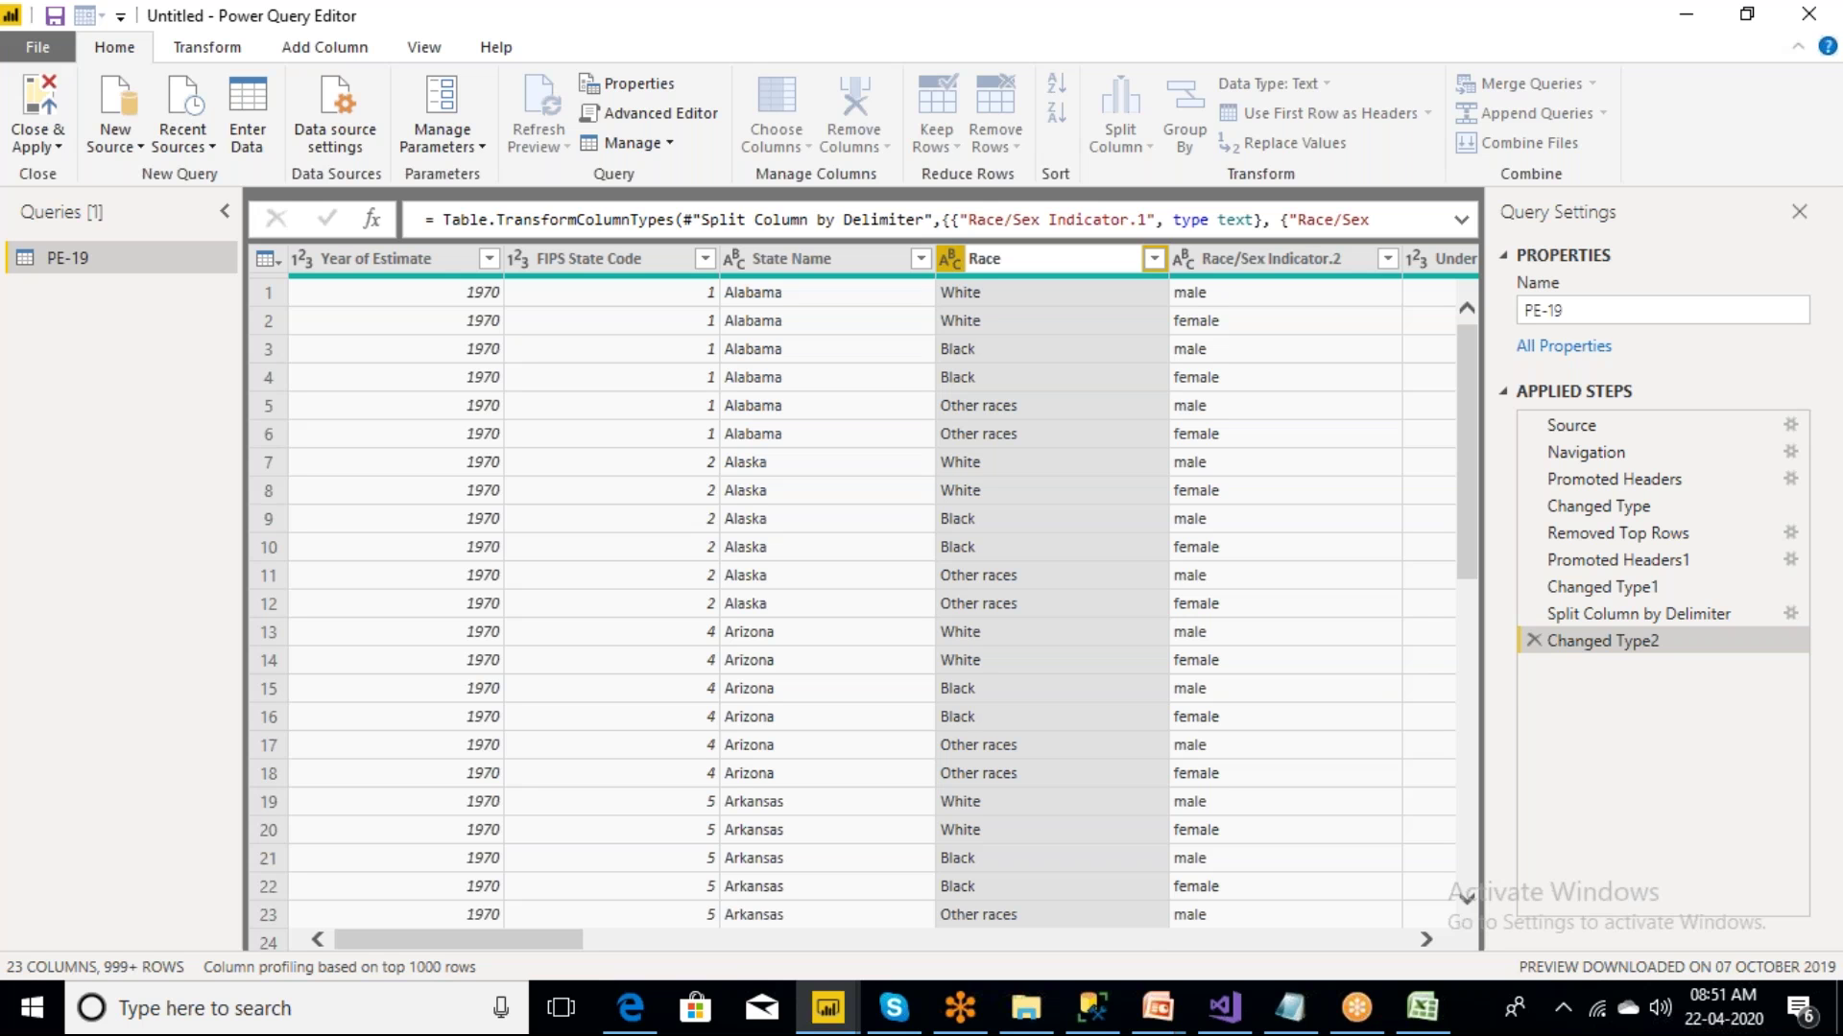
key(Return)
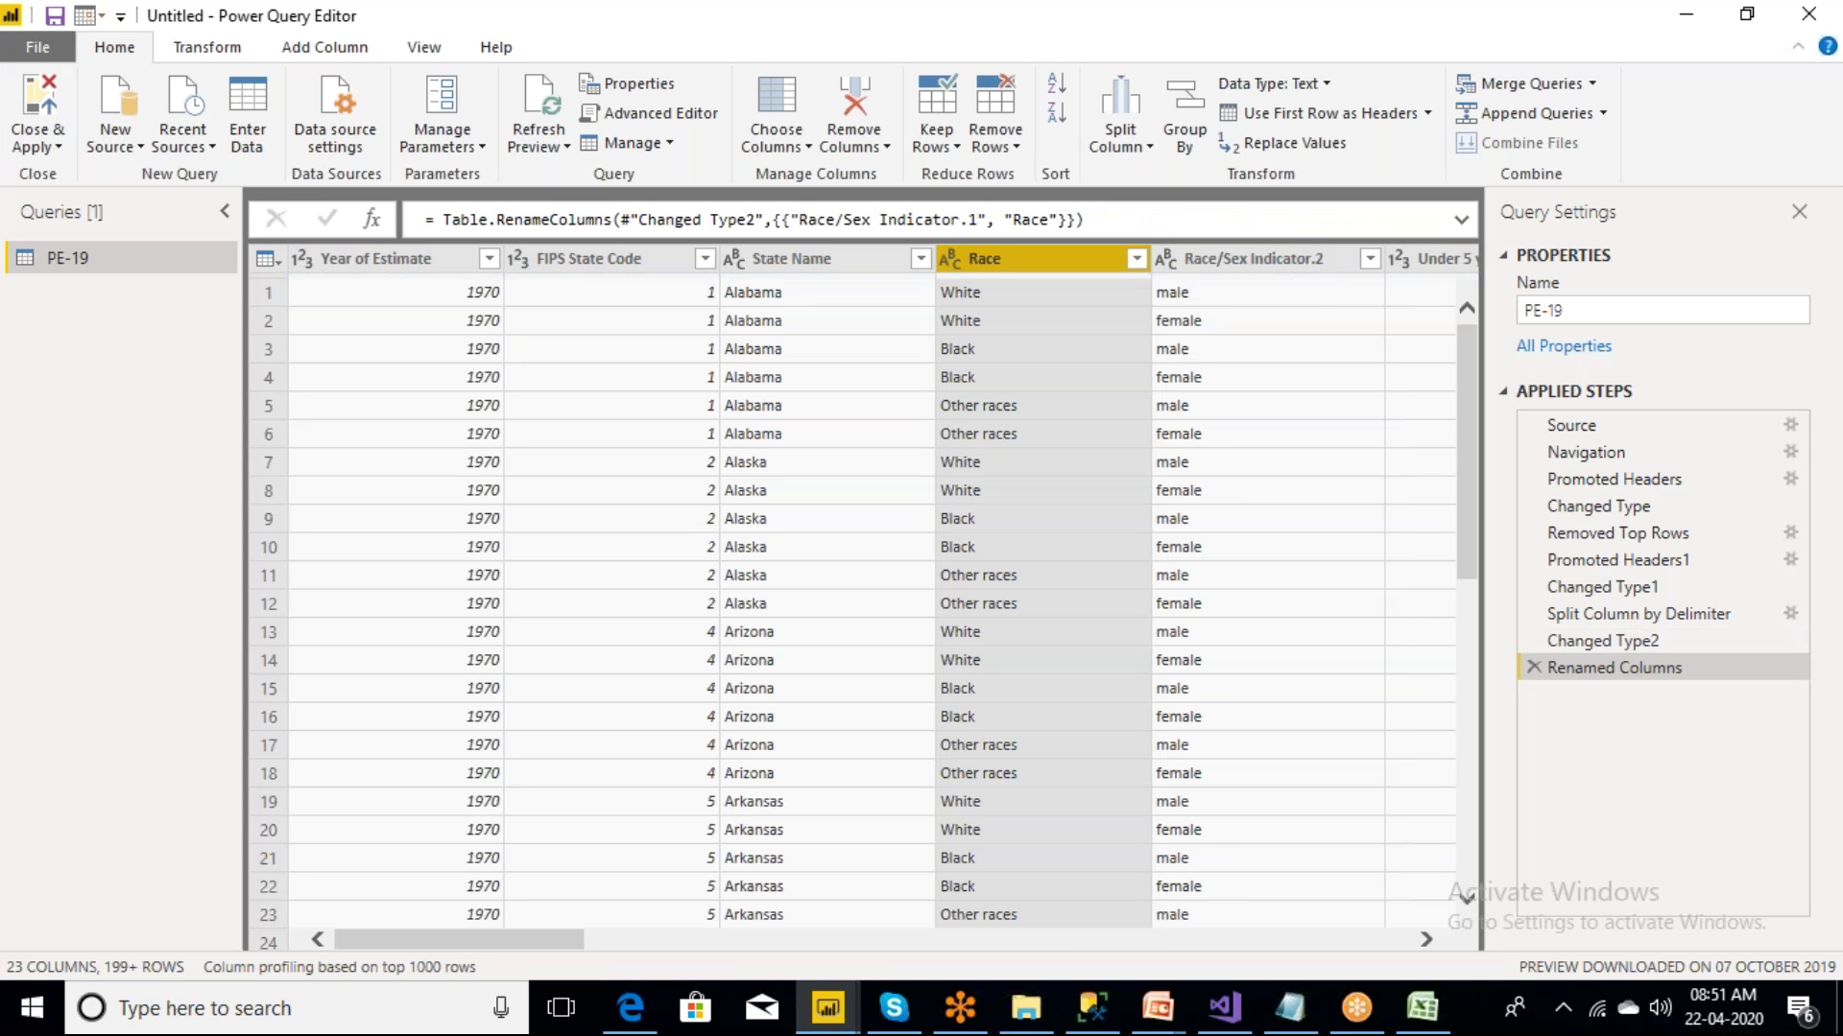
- Rename the Race/Sex Indicator.2 column as Gender
double_click(1305, 267)
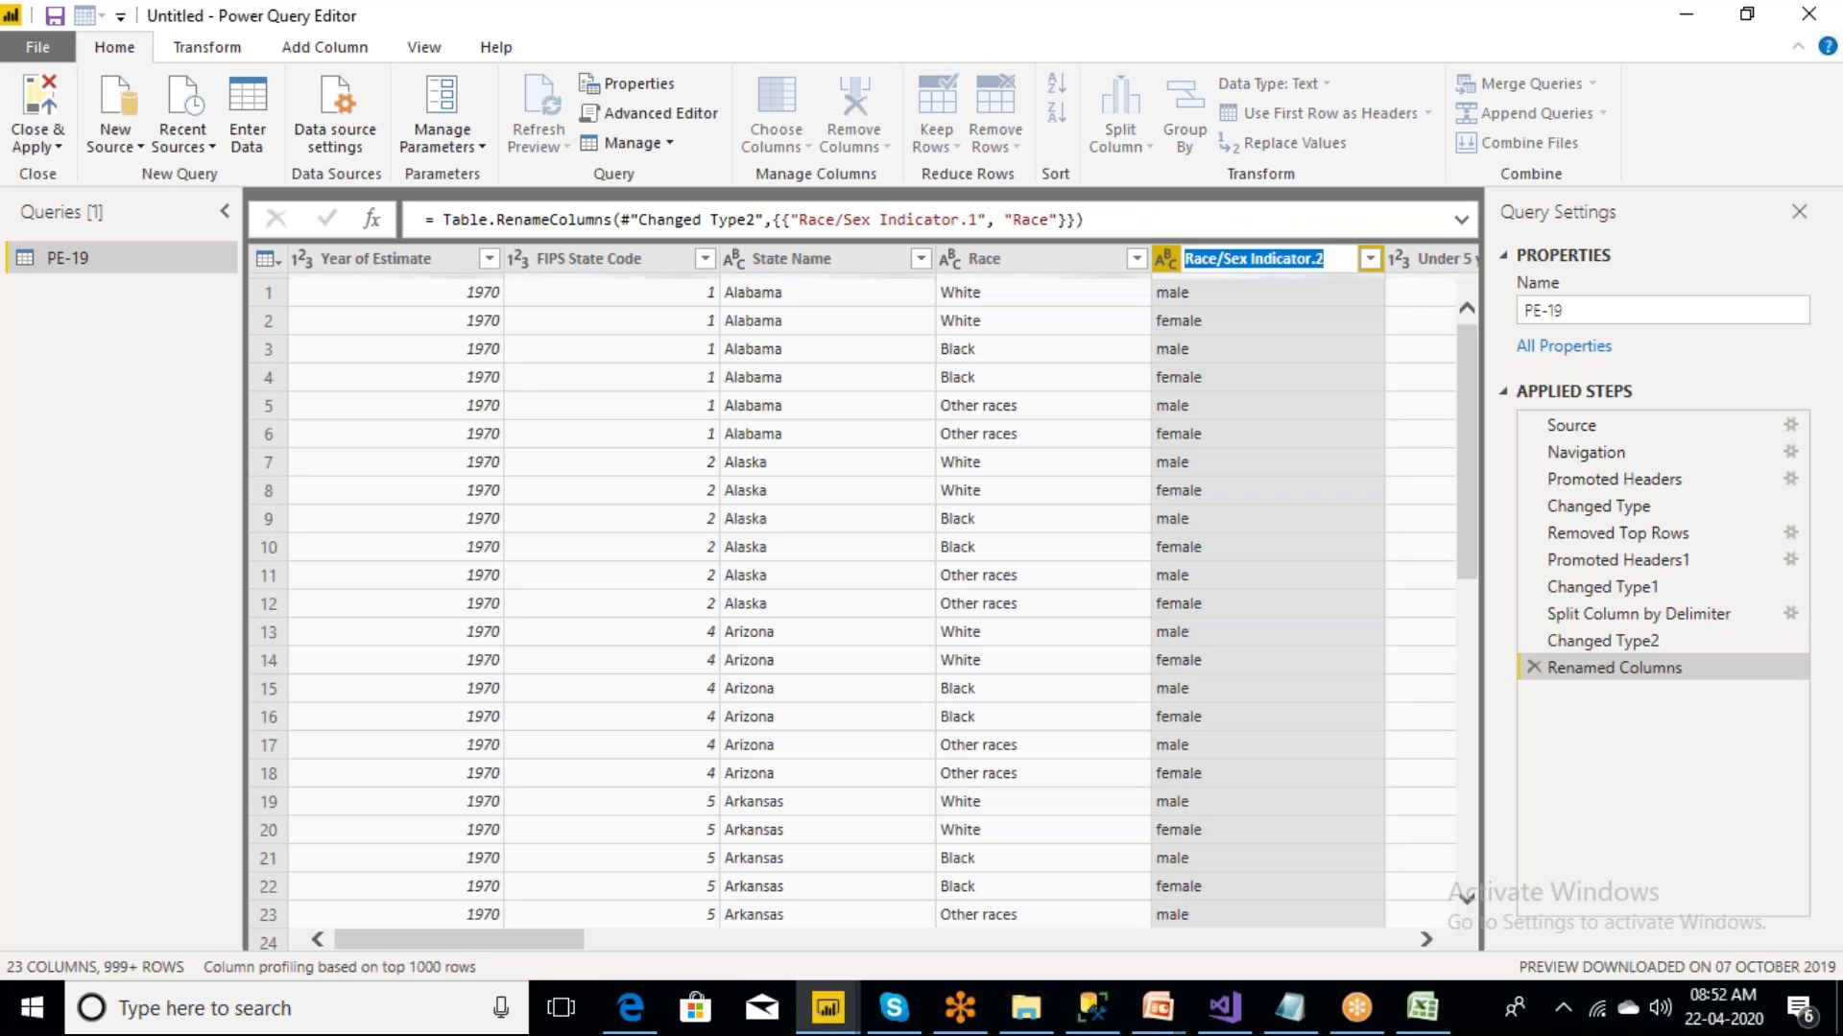
key(BackSpace)
text(Gender)
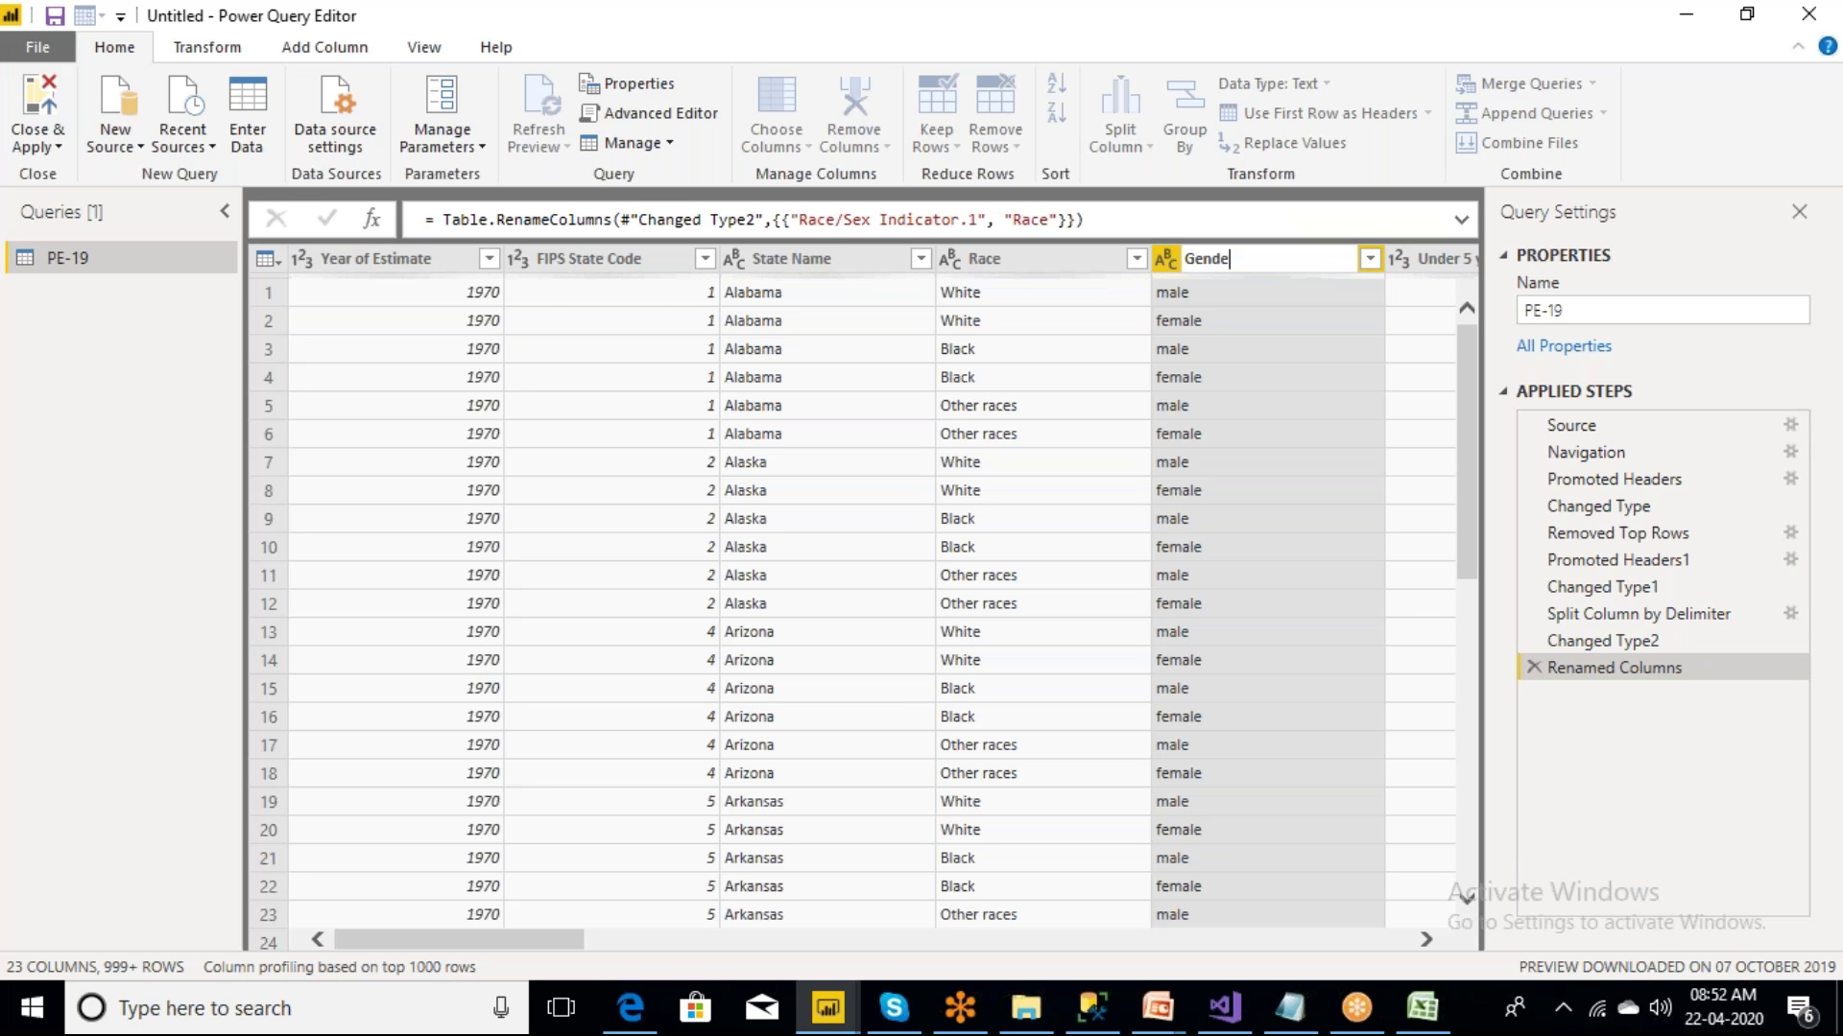
key(Return)
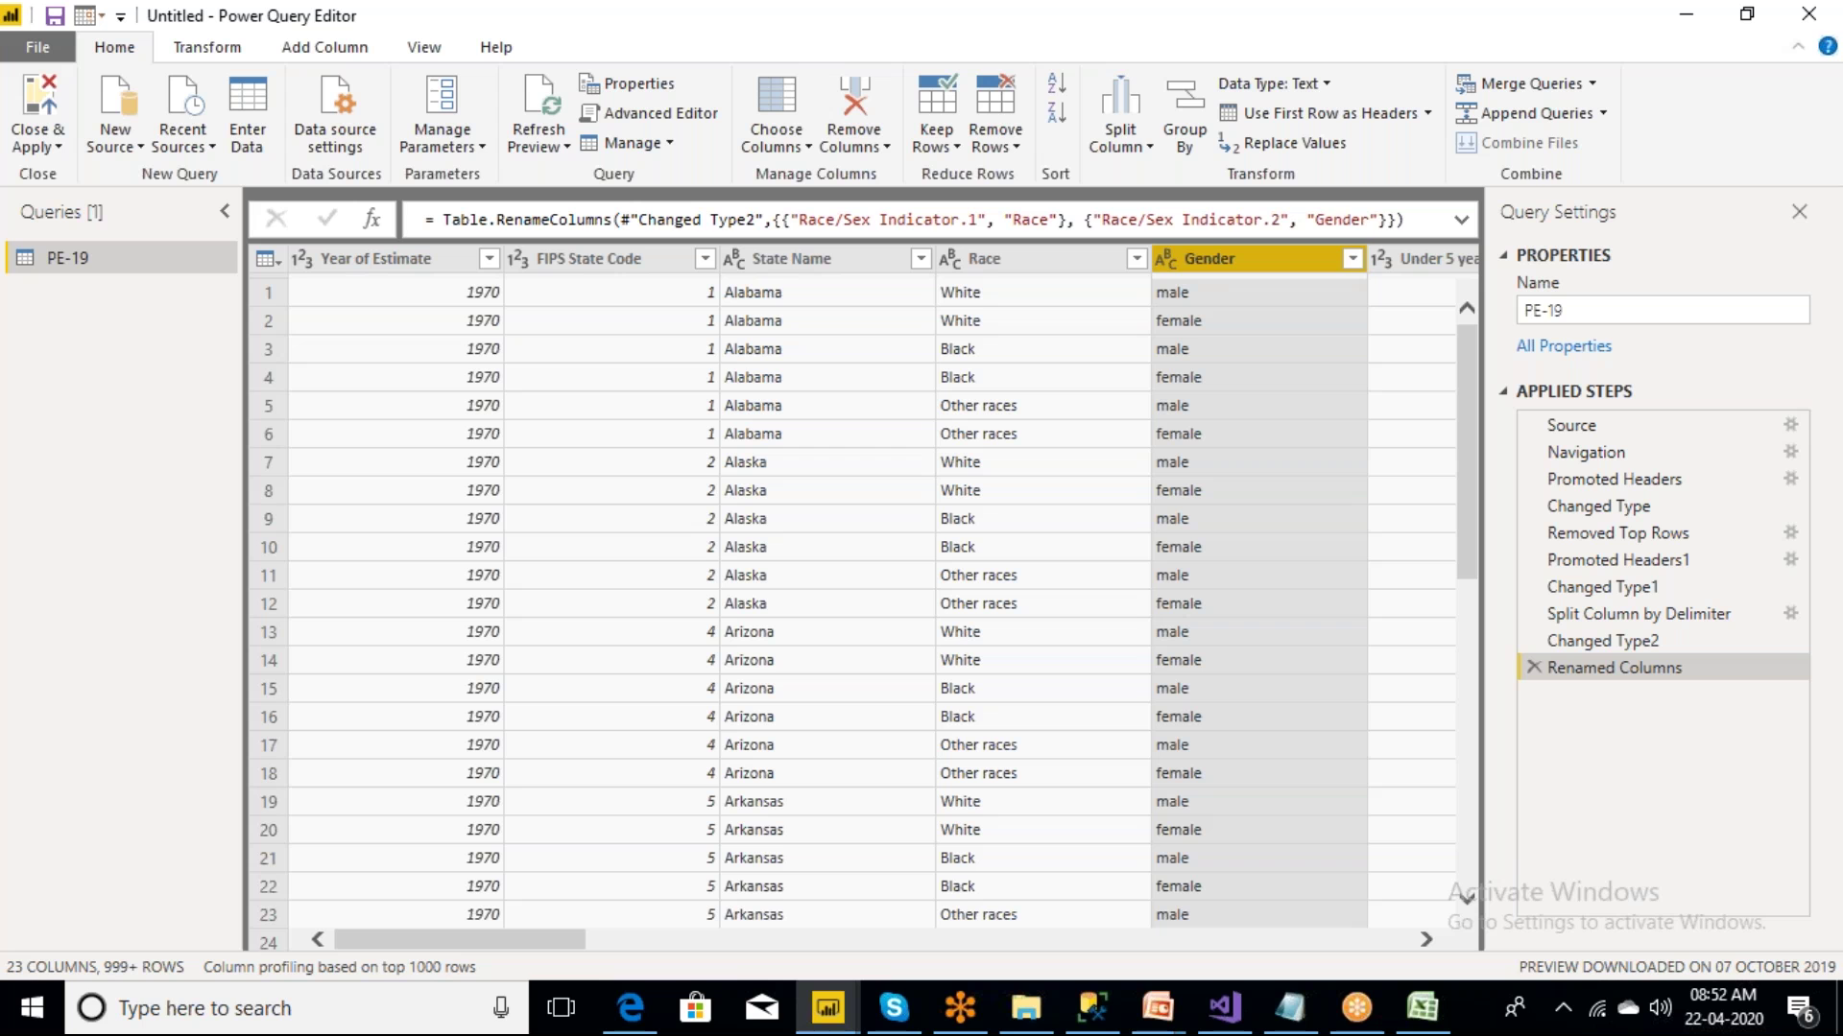
- Review the columns from Year of Estimate through Gender and the age-group columns from Under 5 years to 15 to 19 years
click(427, 269)
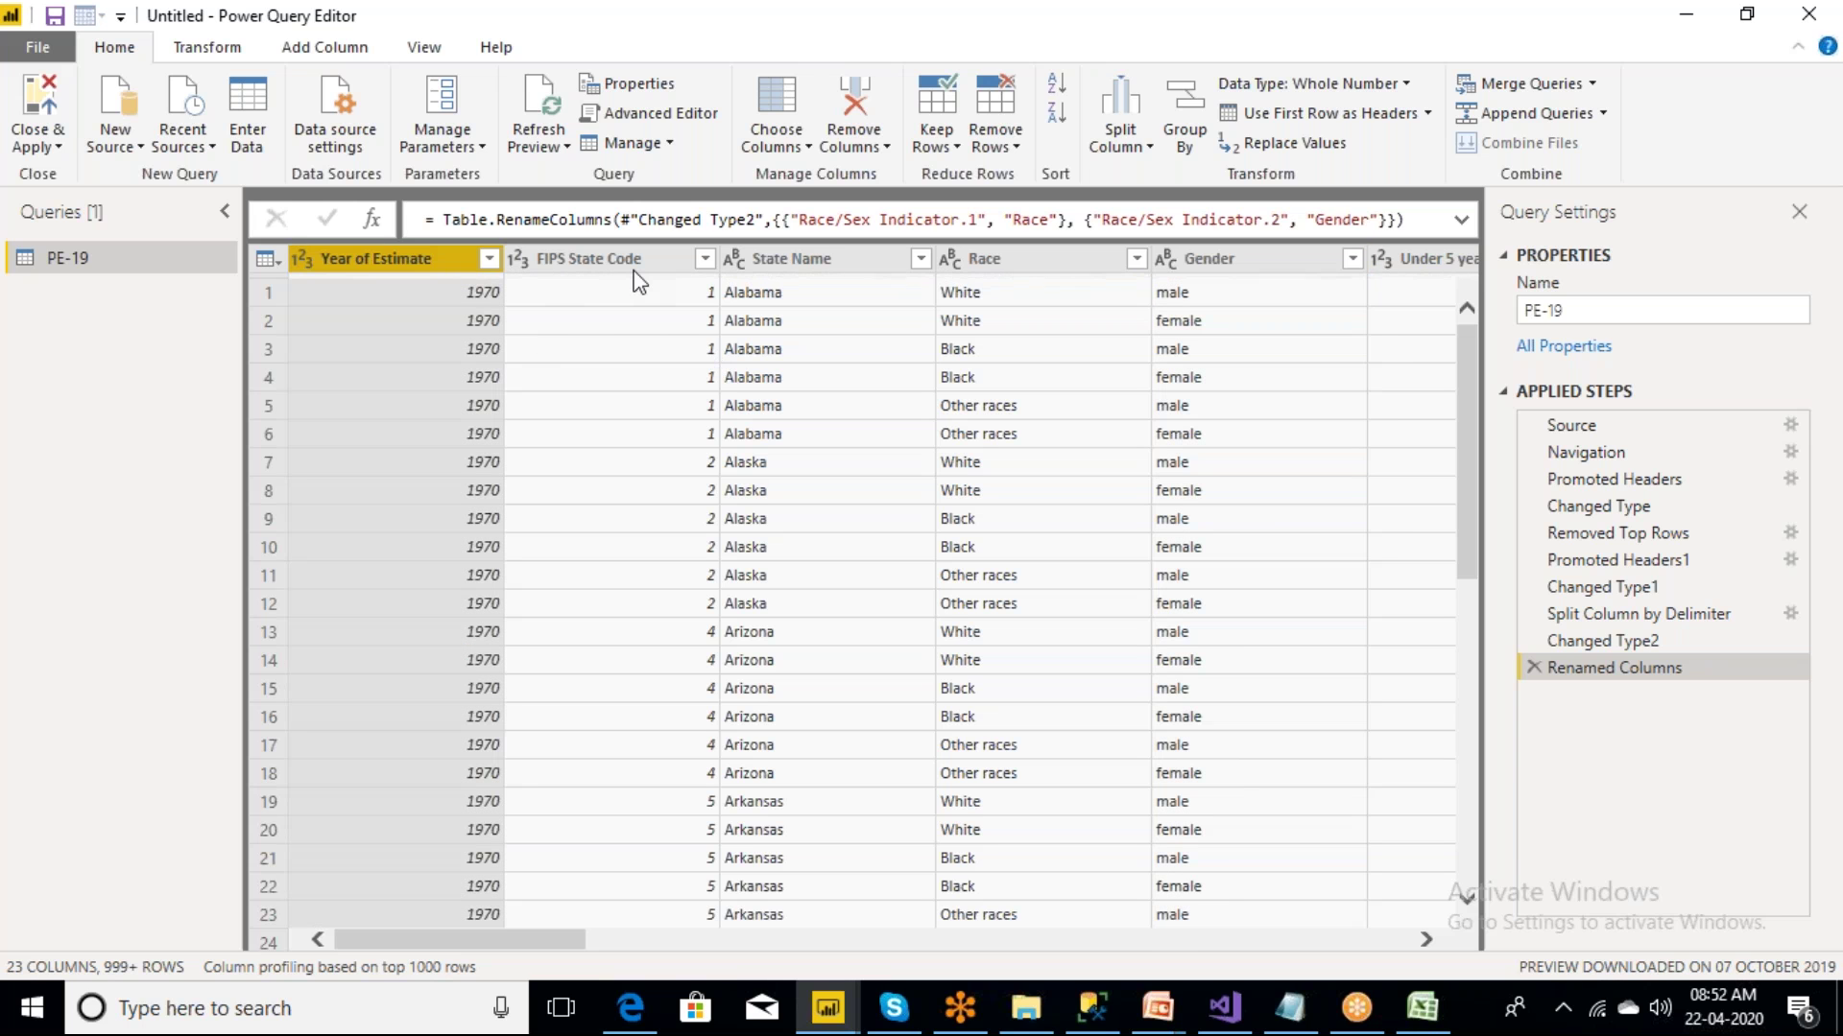
click(636, 269)
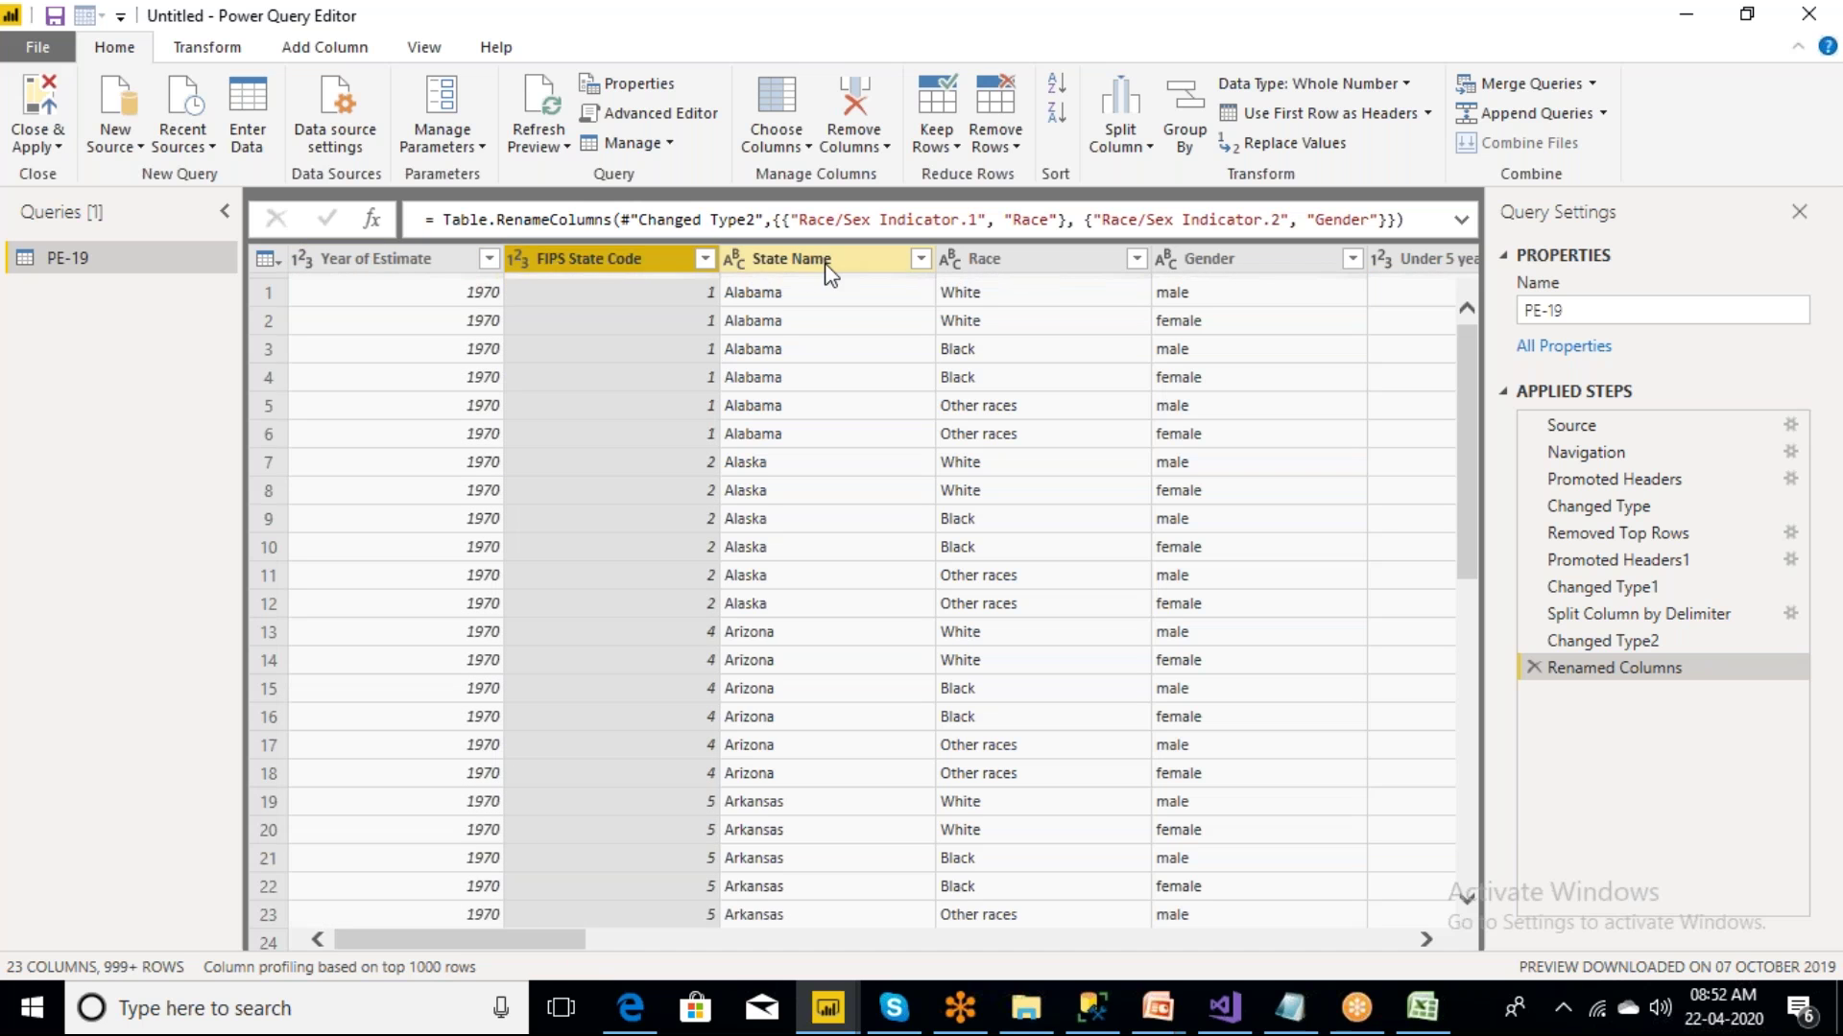
click(831, 268)
click(1053, 259)
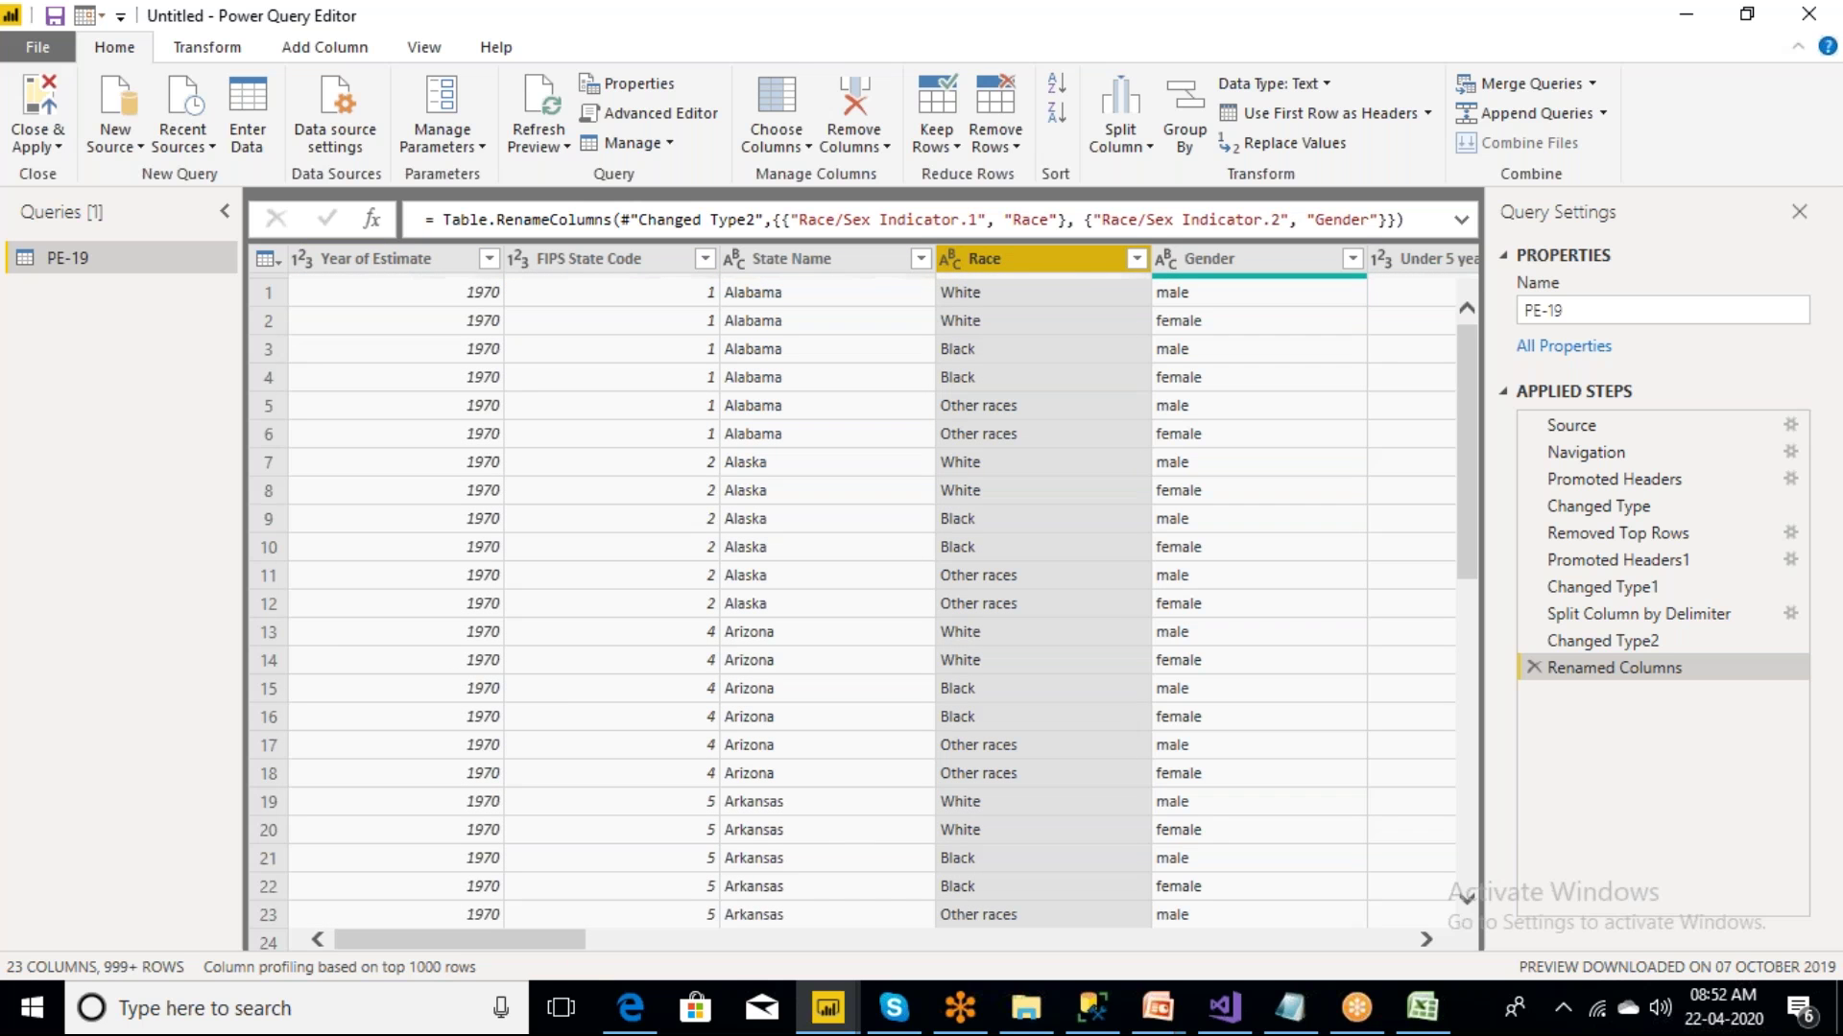
click(1238, 259)
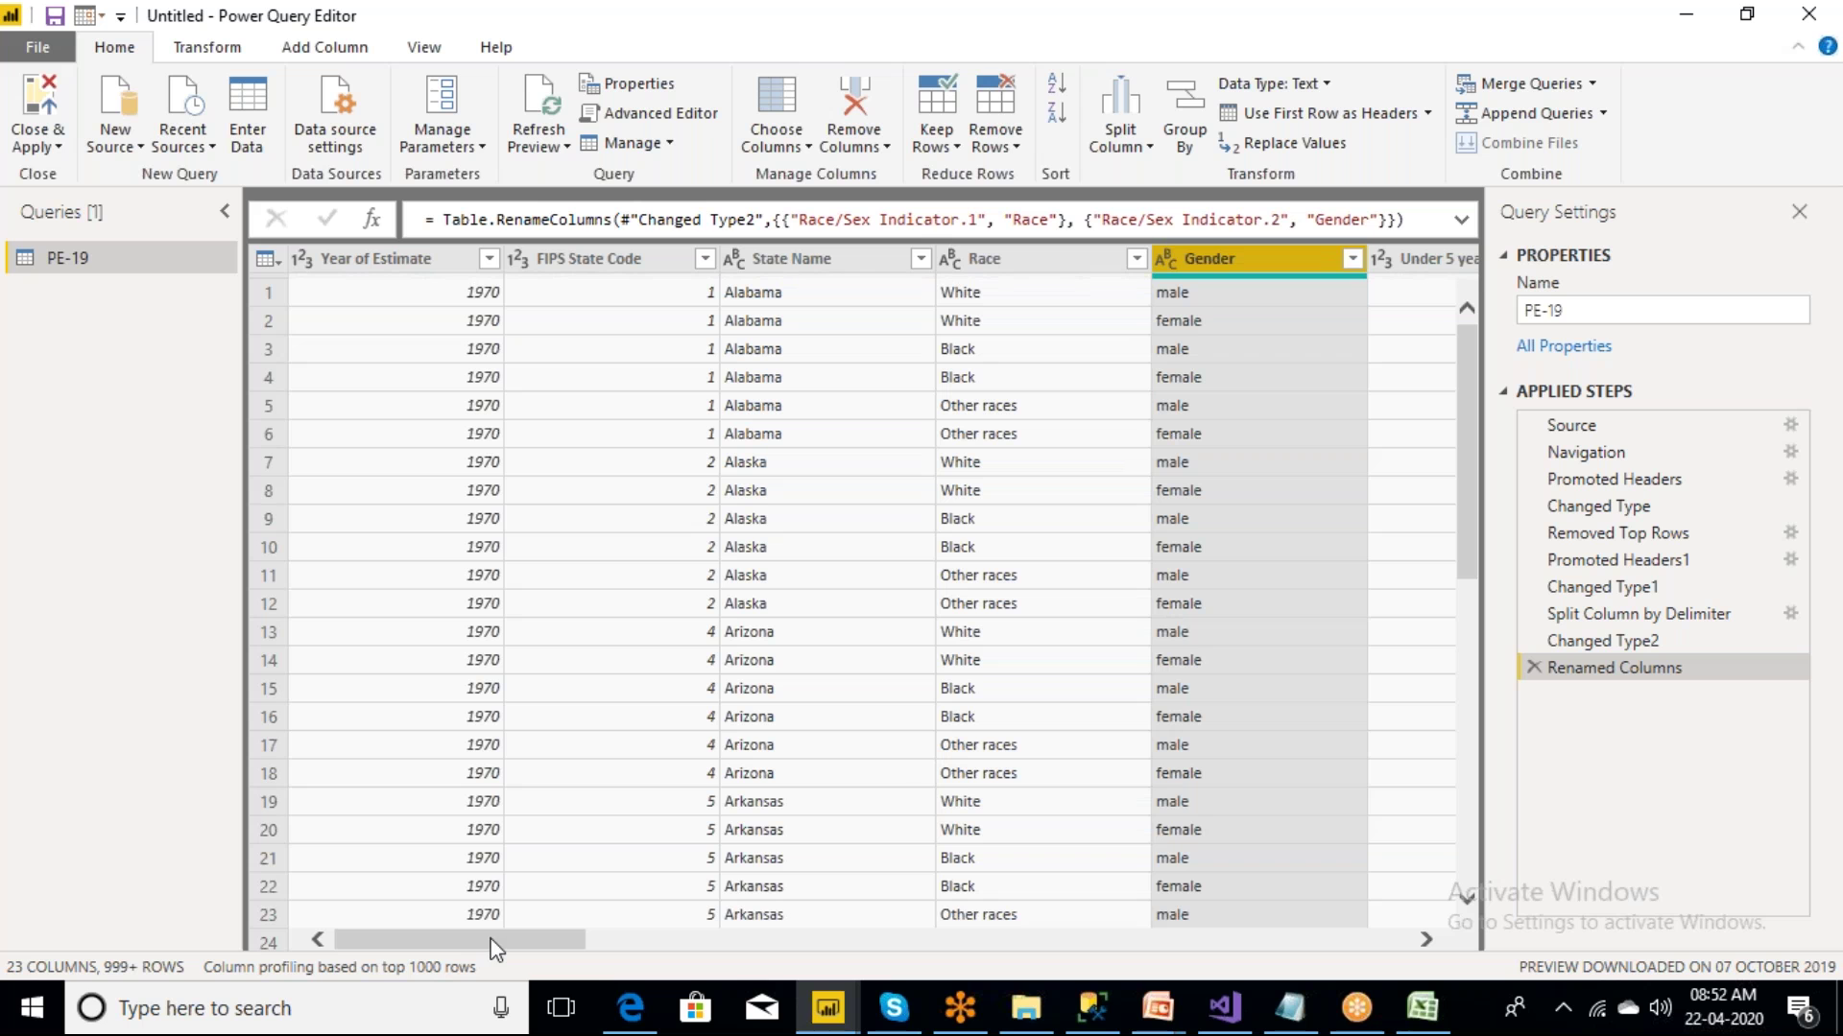
click(612, 942)
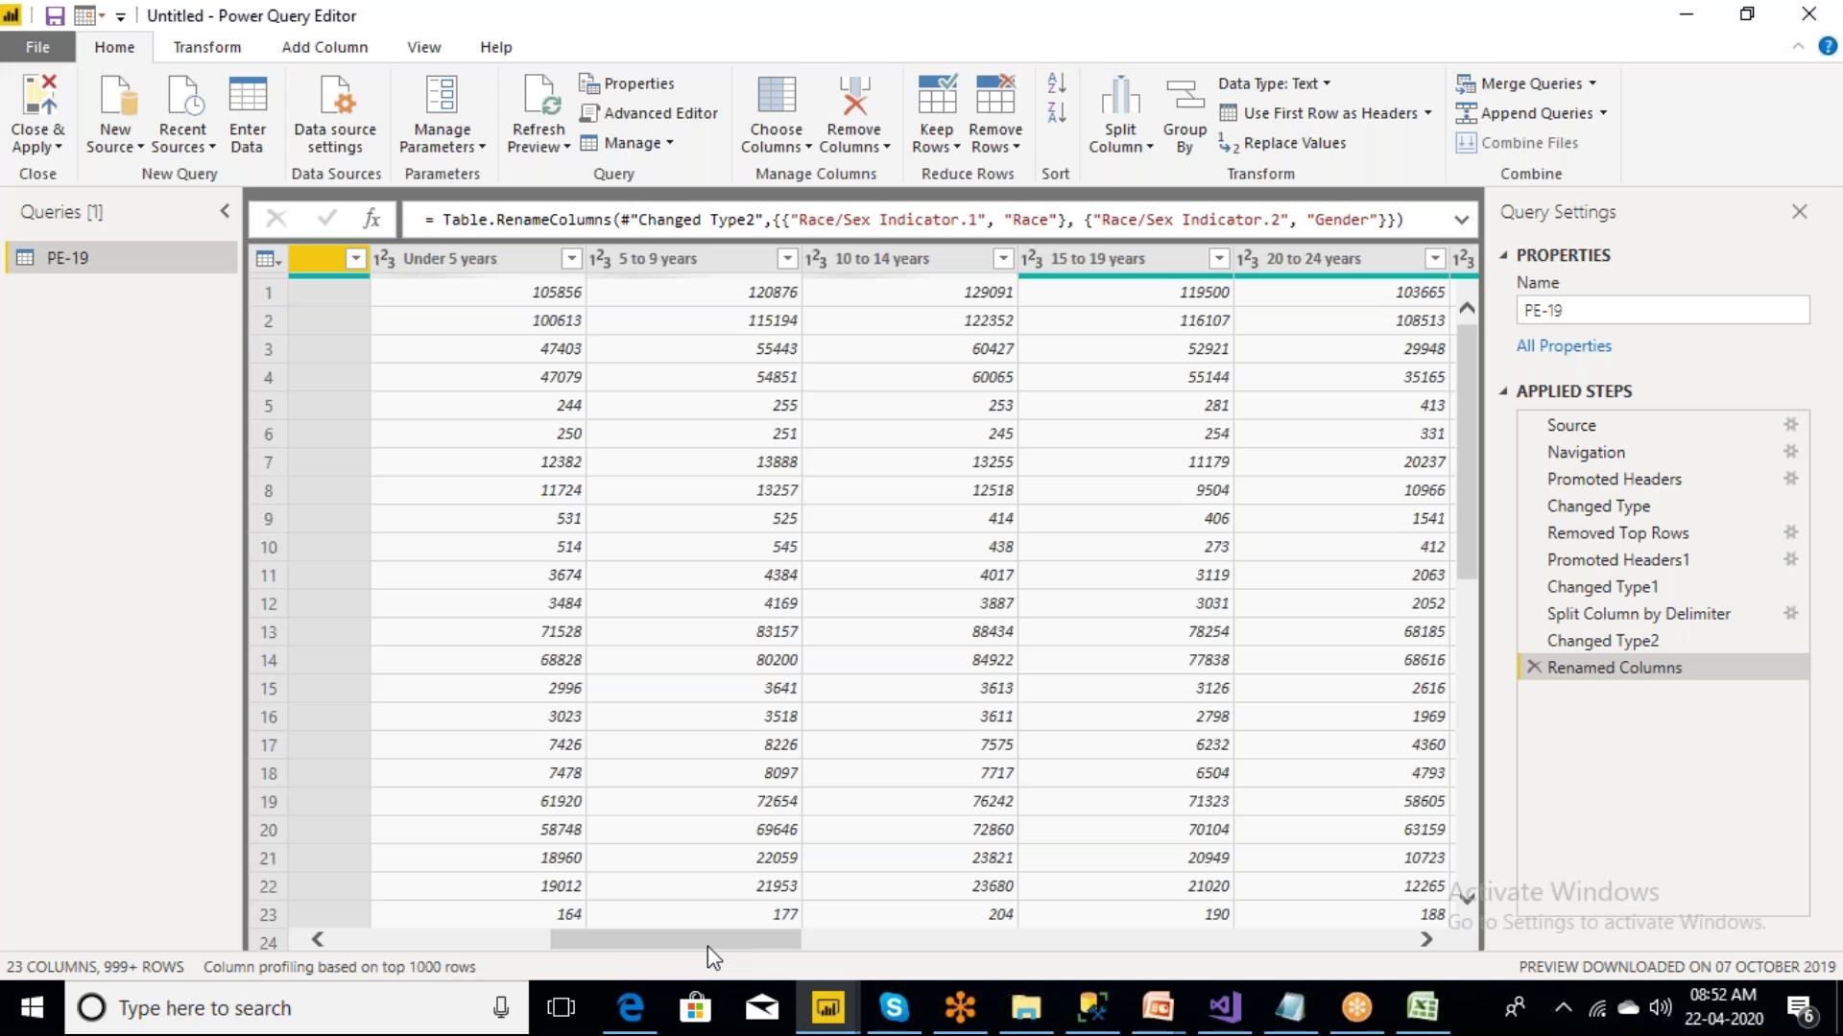
click(477, 268)
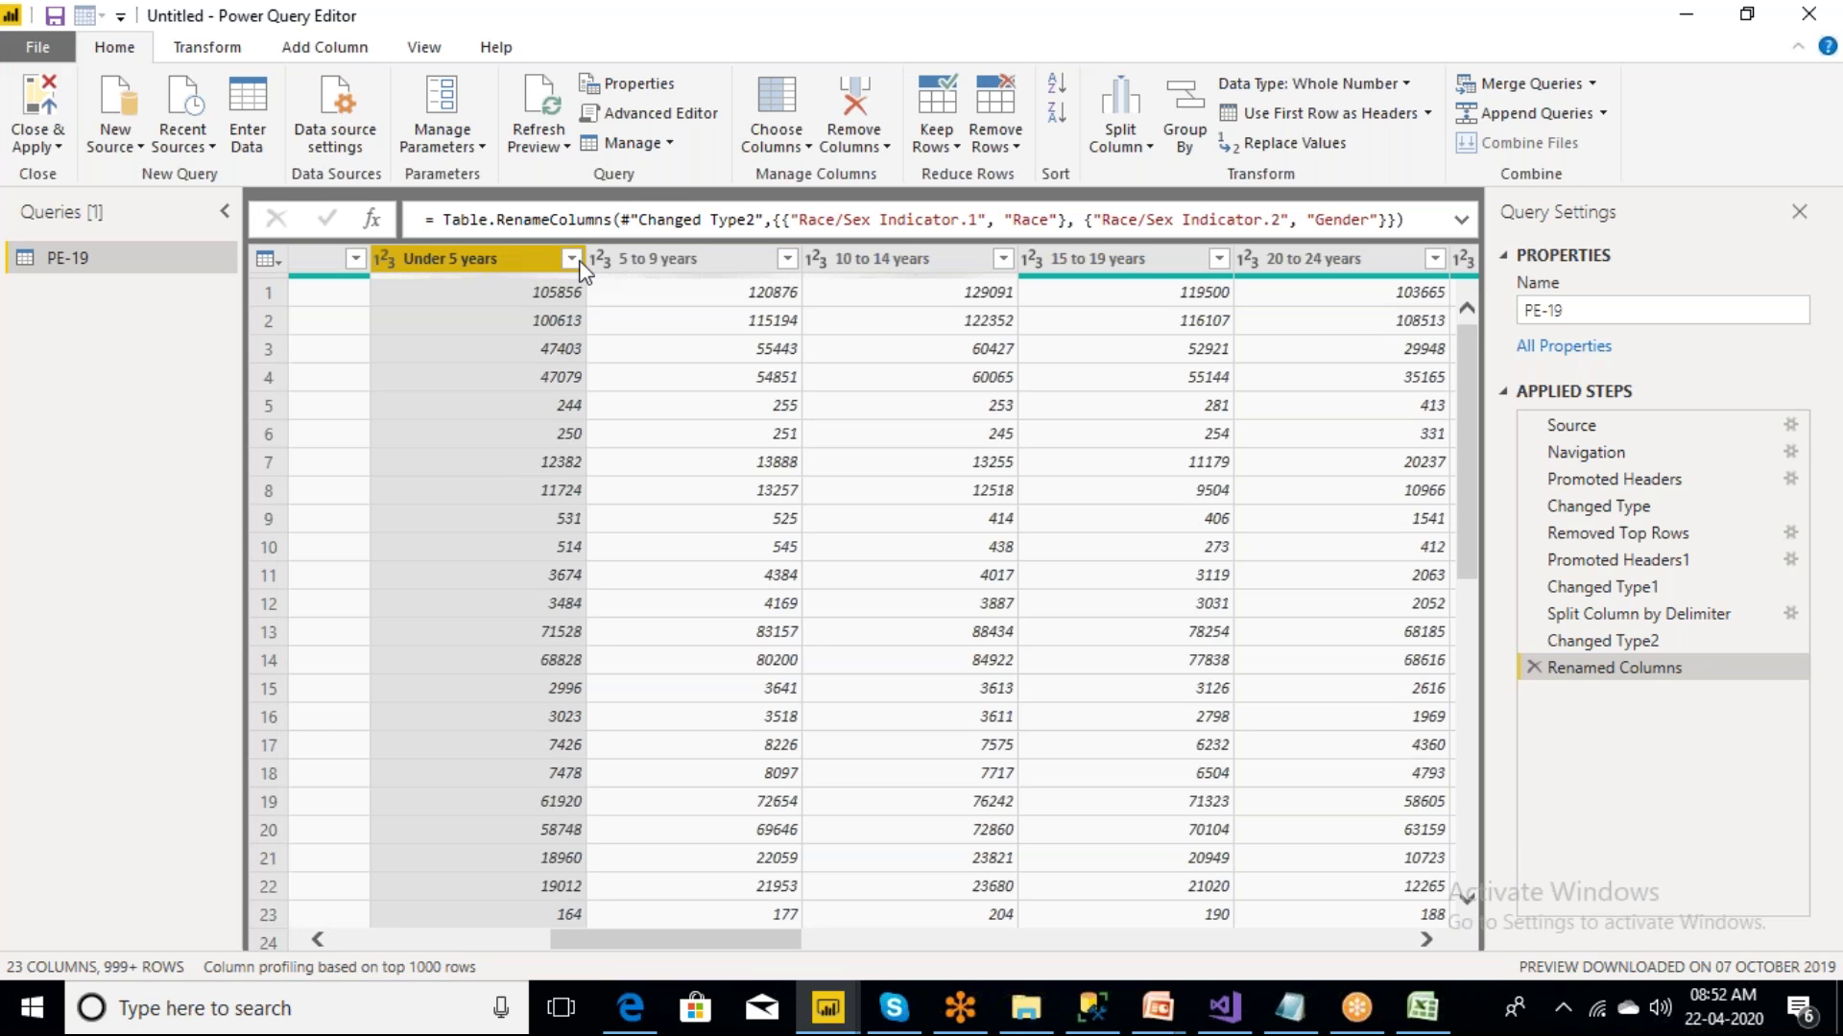
click(670, 265)
click(879, 255)
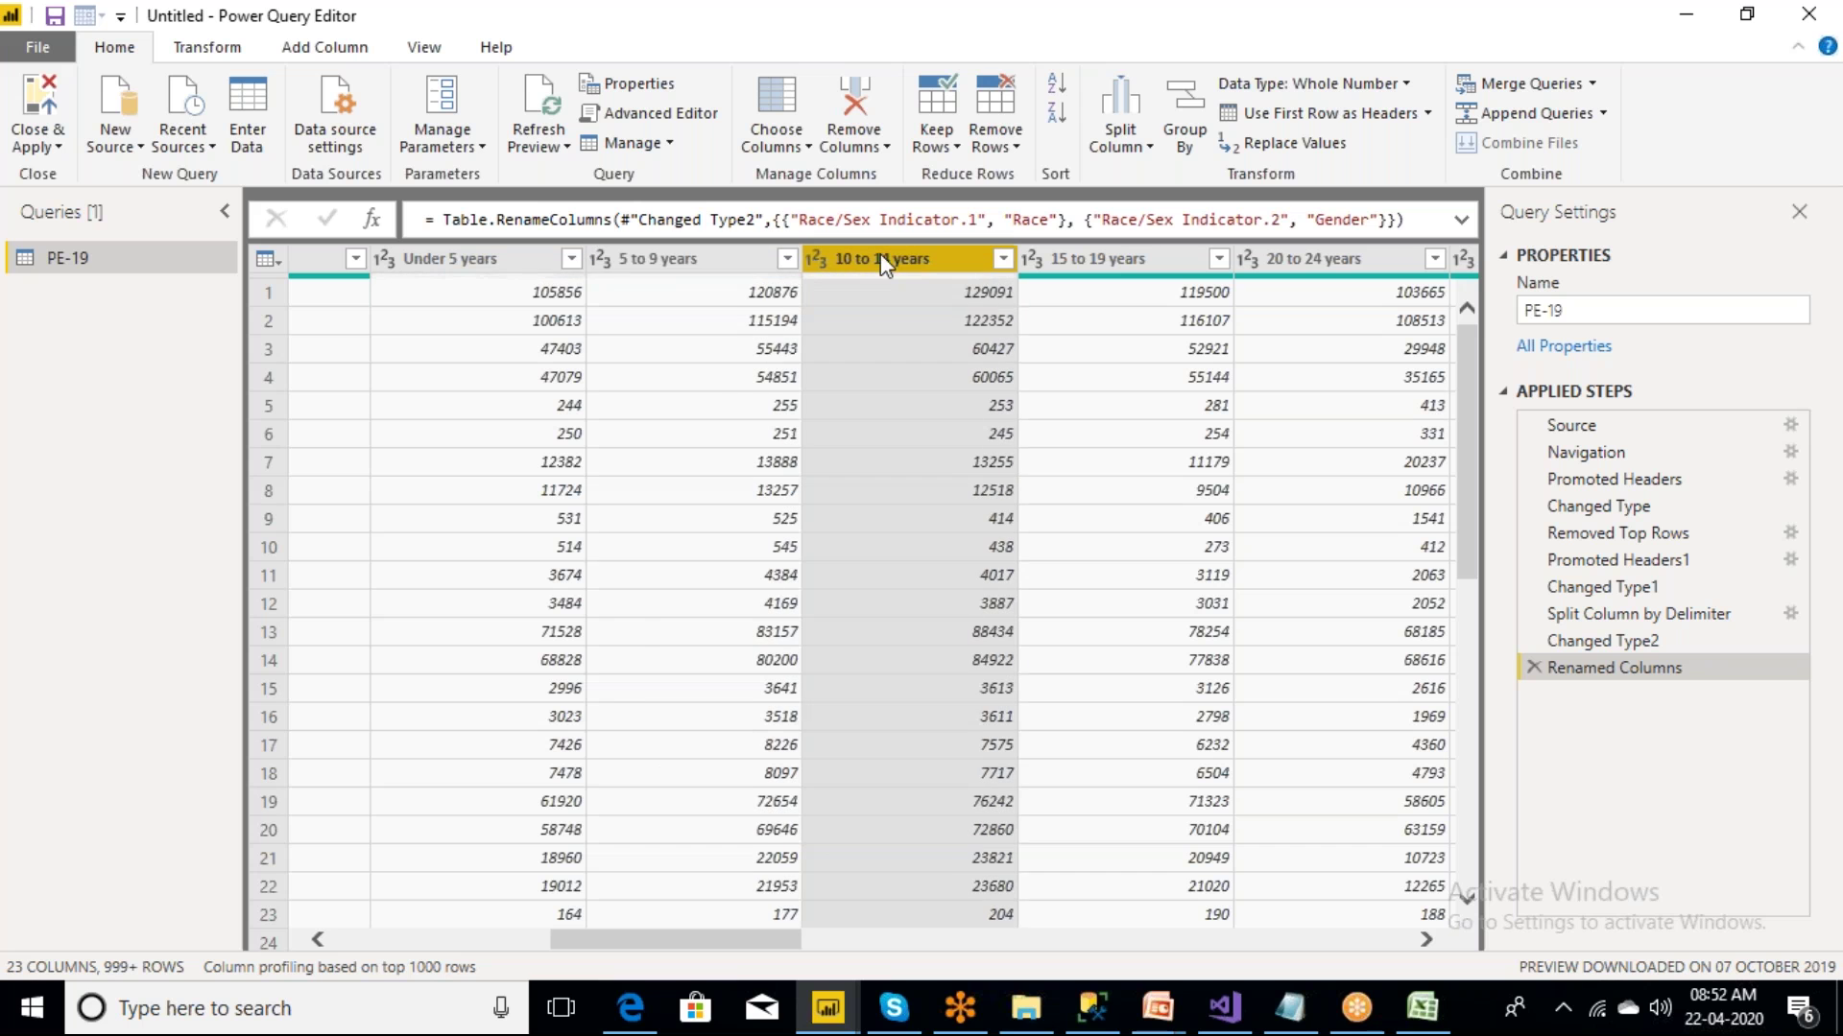
click(1125, 261)
- Select the five age-group columns from Under 5 years through 20 to 24 years together
click(503, 273)
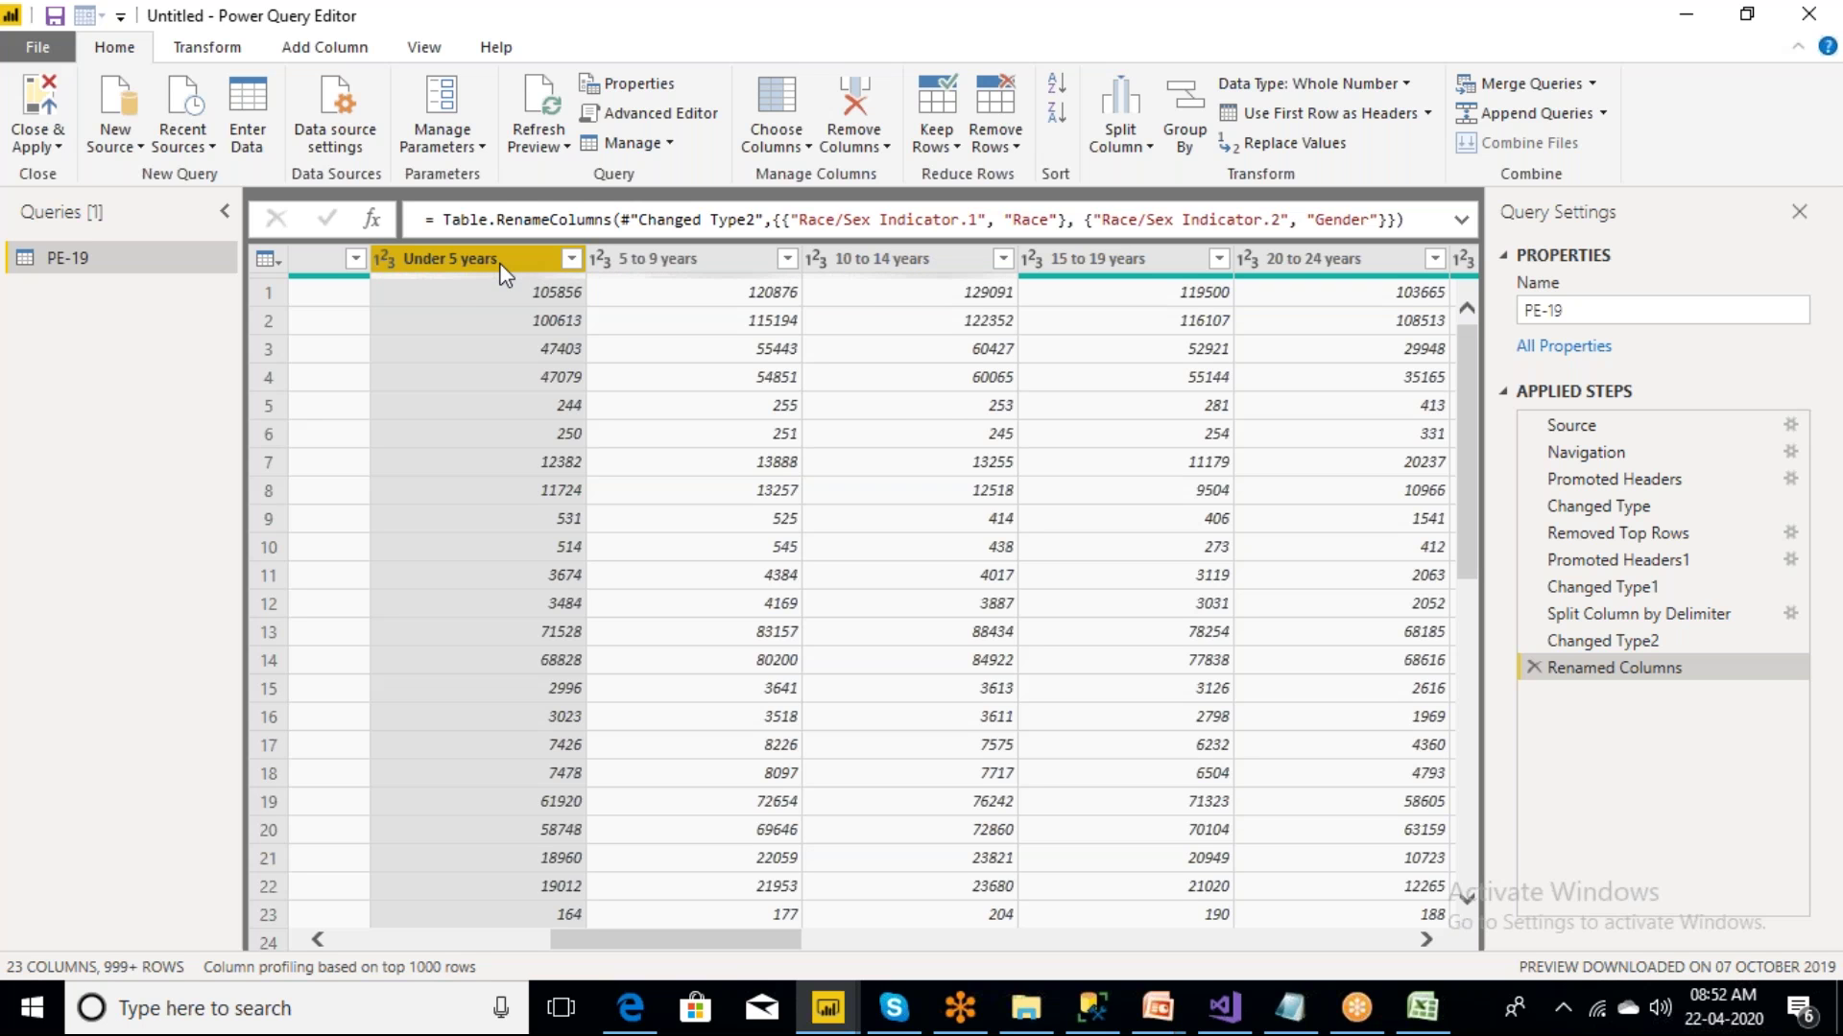
ctrl+click(662, 258)
ctrl+click(893, 261)
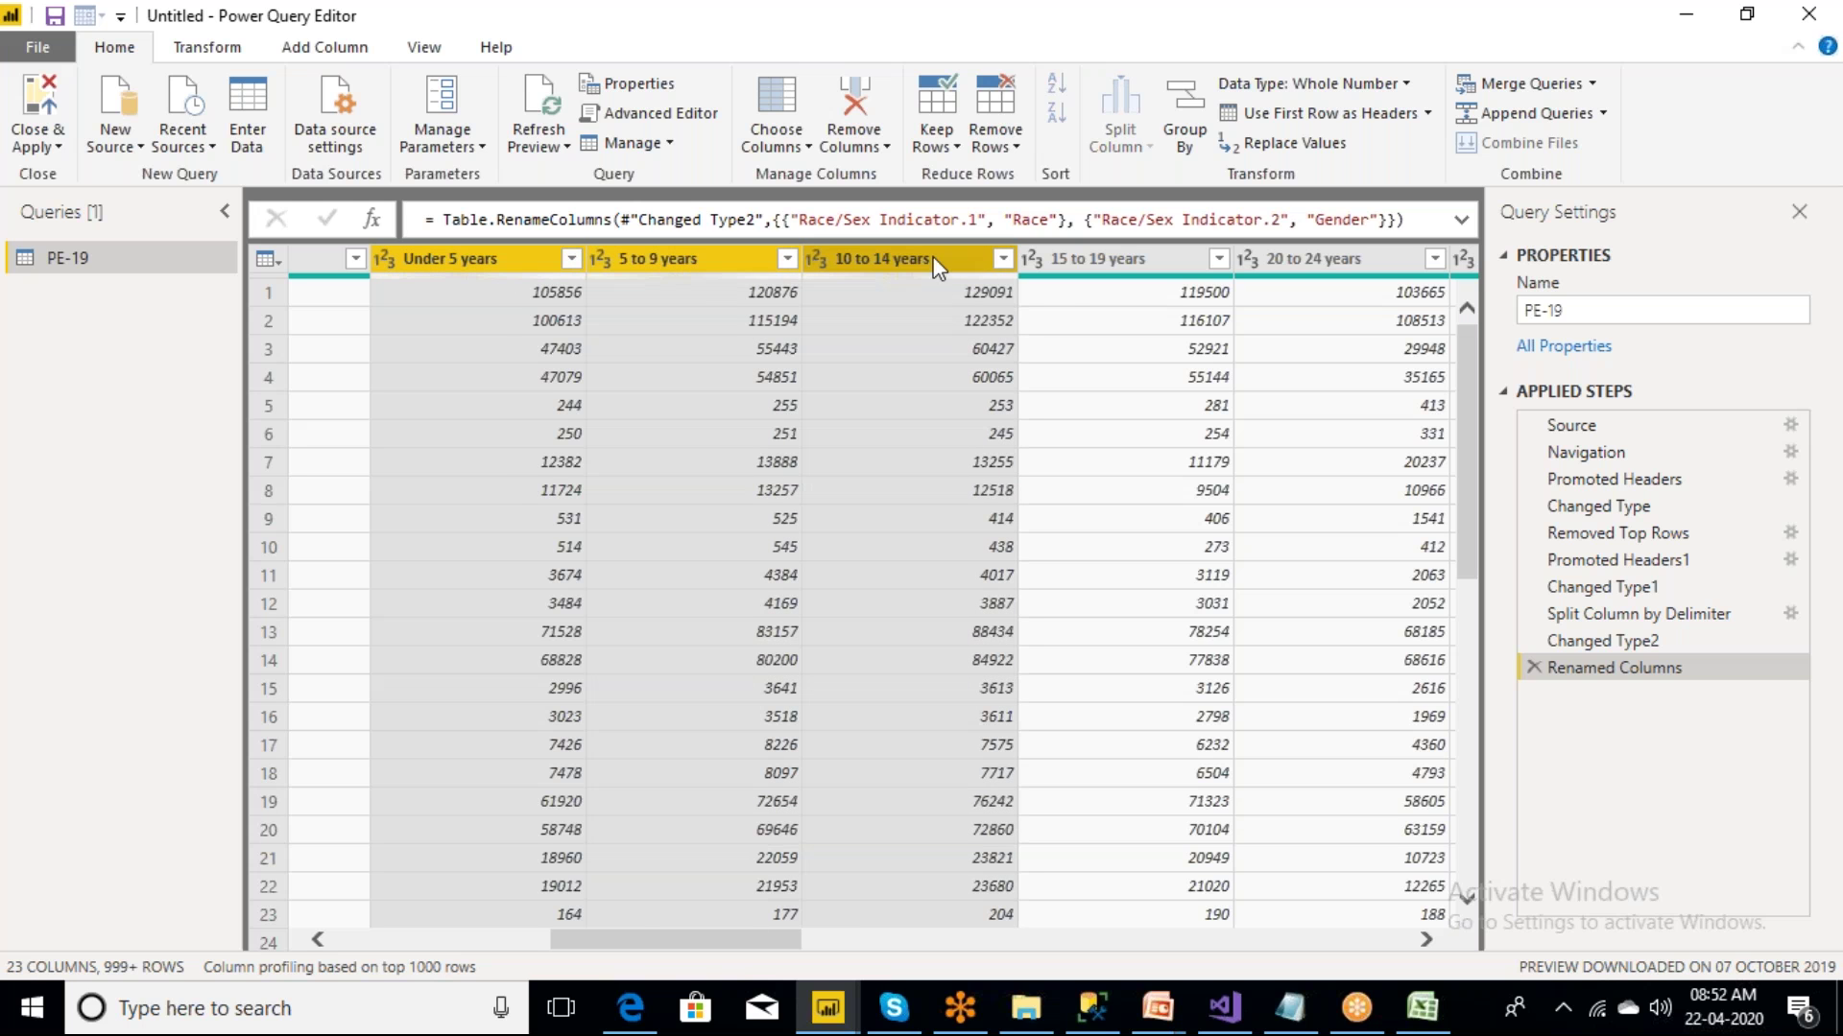
ctrl+click(1106, 269)
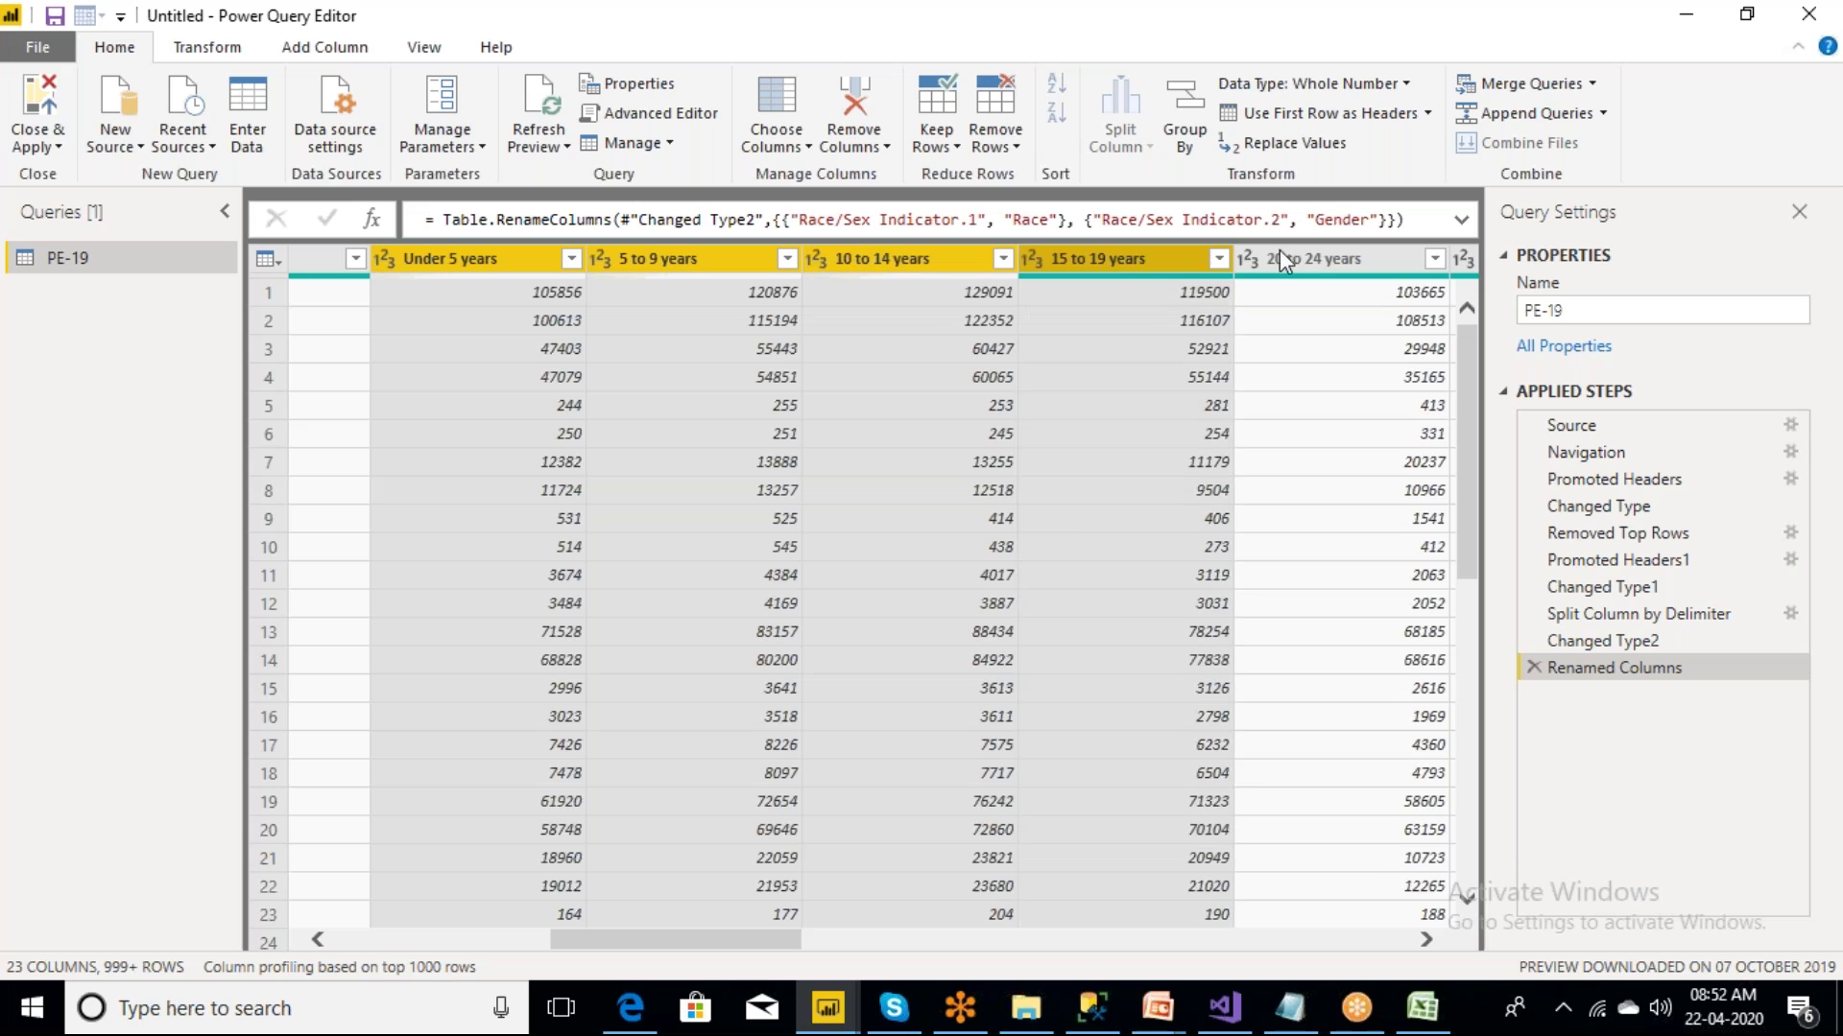
ctrl+click(1286, 255)
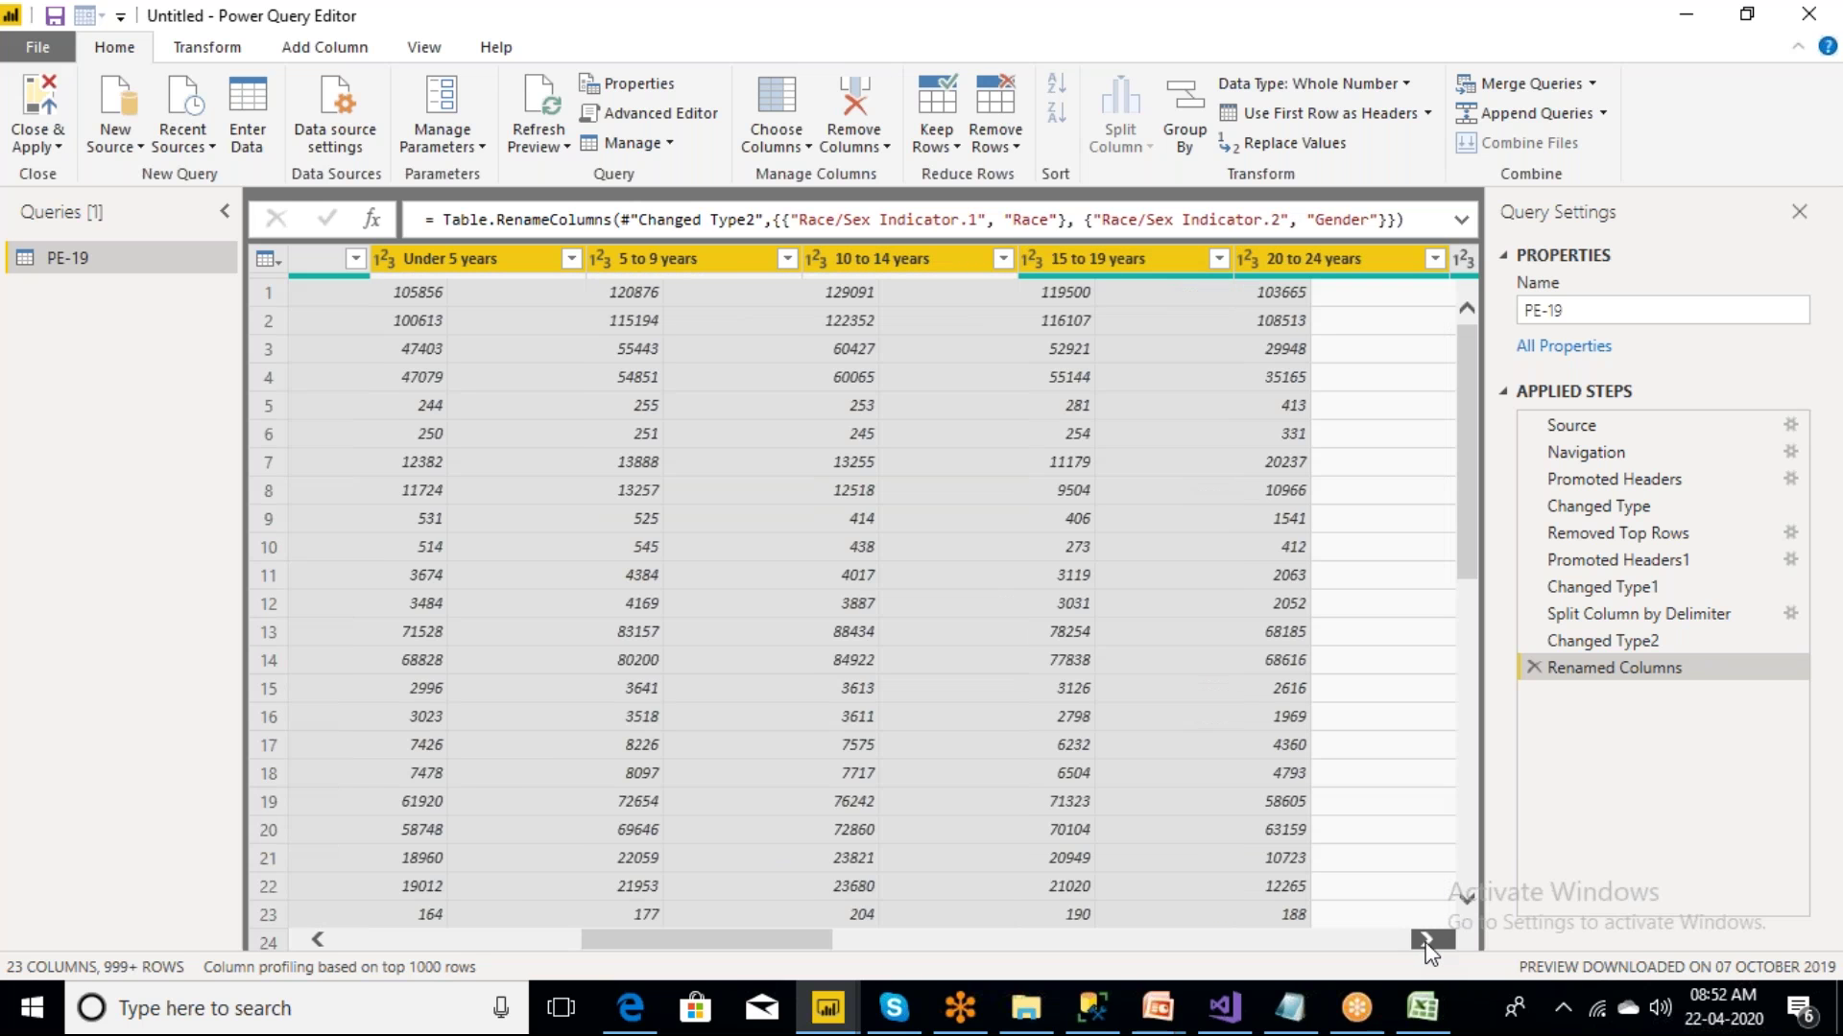
- Add the 25 to 29 years, 30 to 34 years and 35 to 39 years columns to the selection
click(1427, 942)
click(1427, 941)
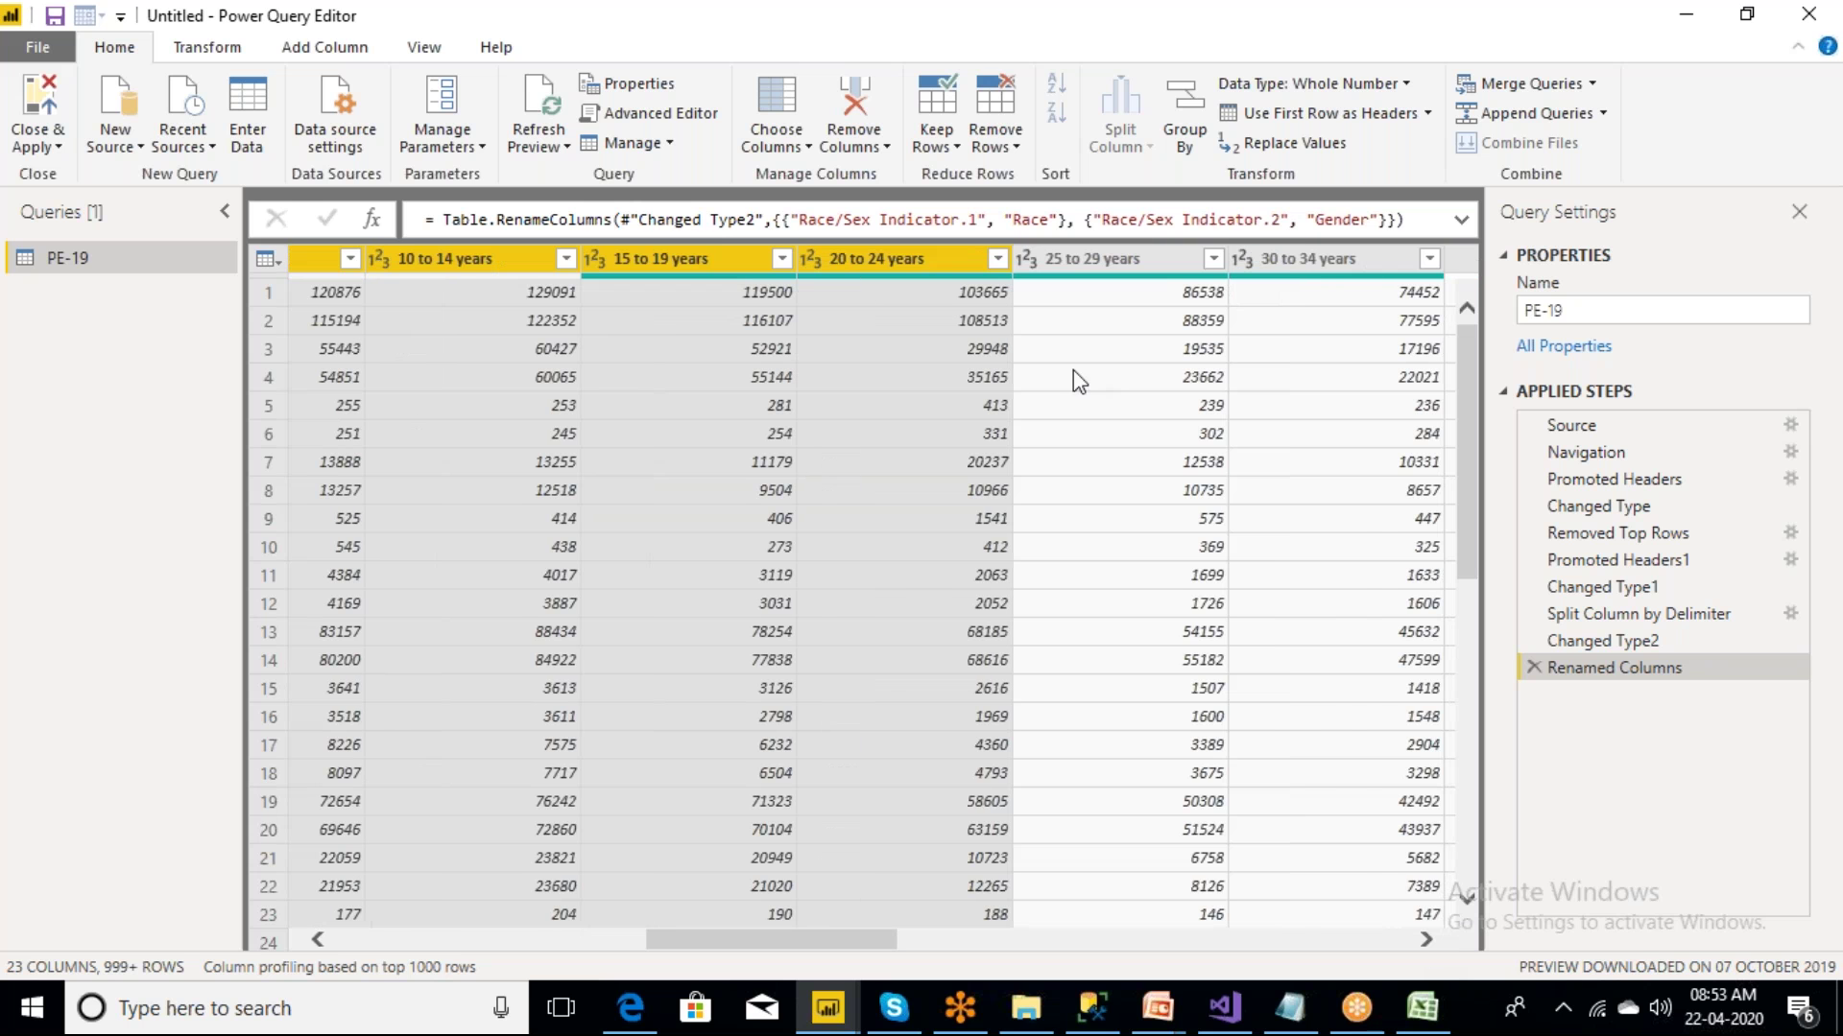
ctrl+click(1077, 253)
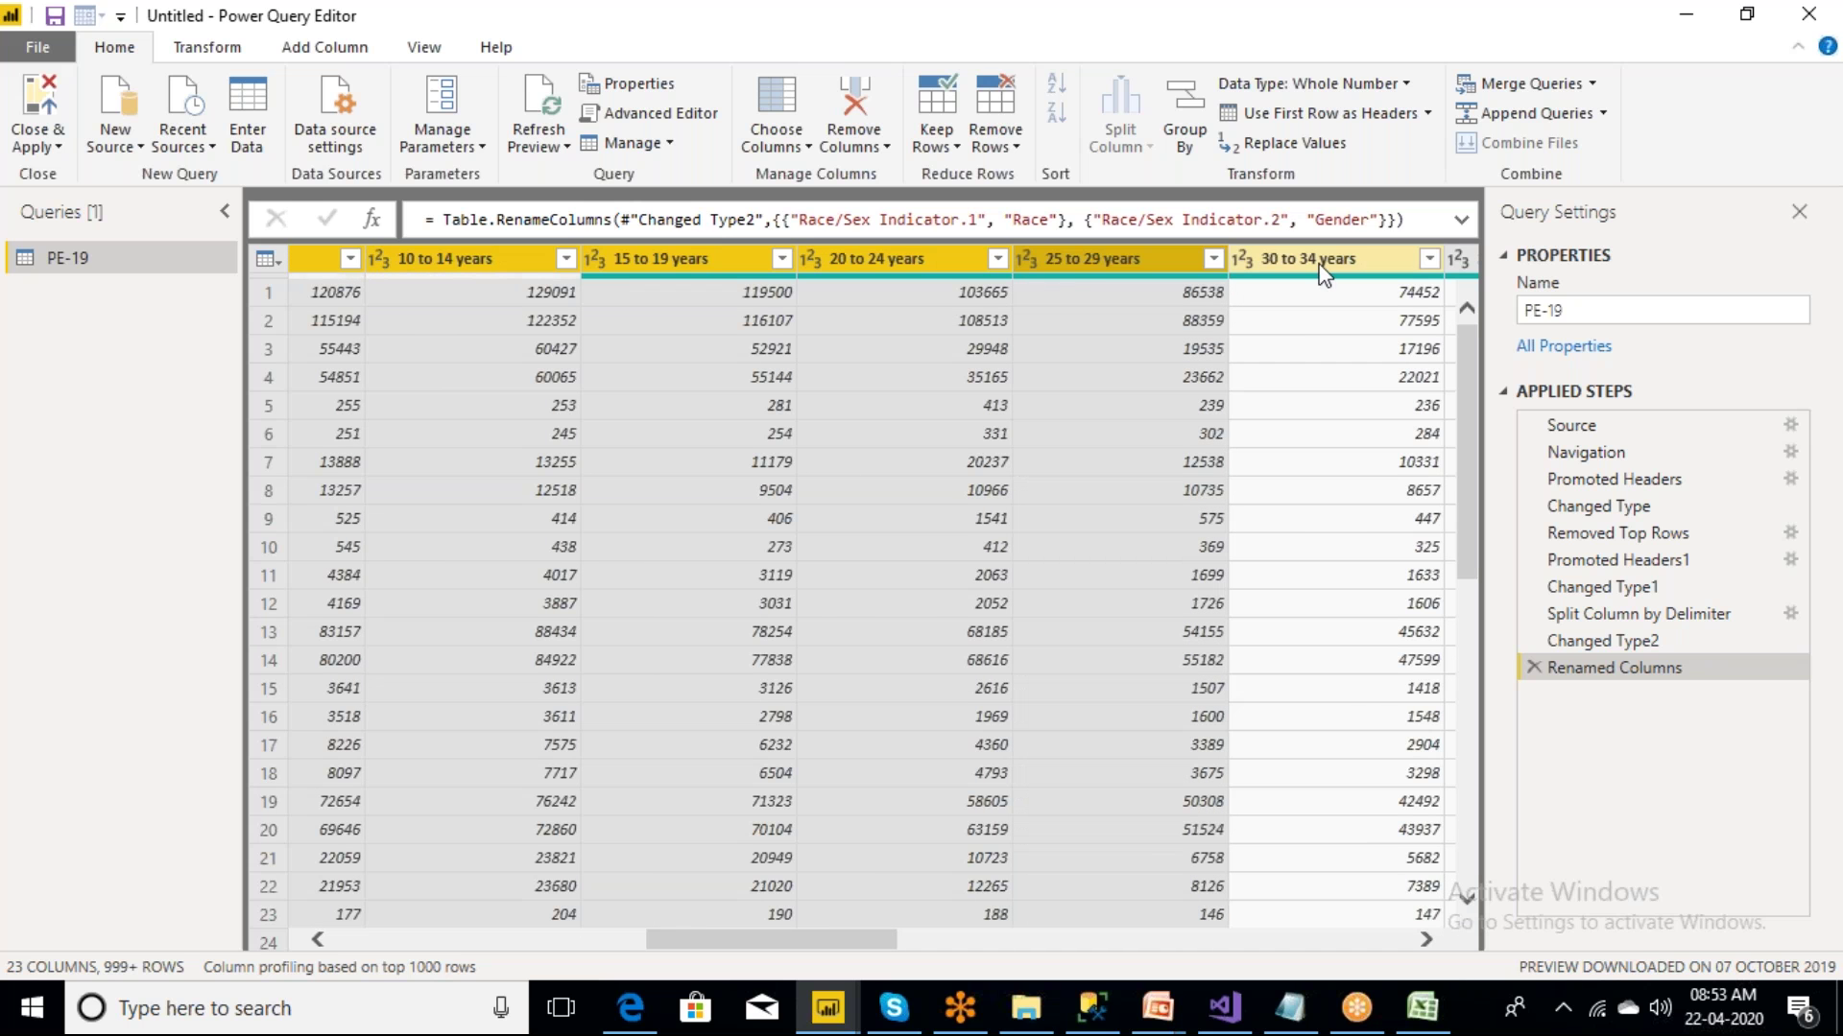
ctrl+click(1321, 269)
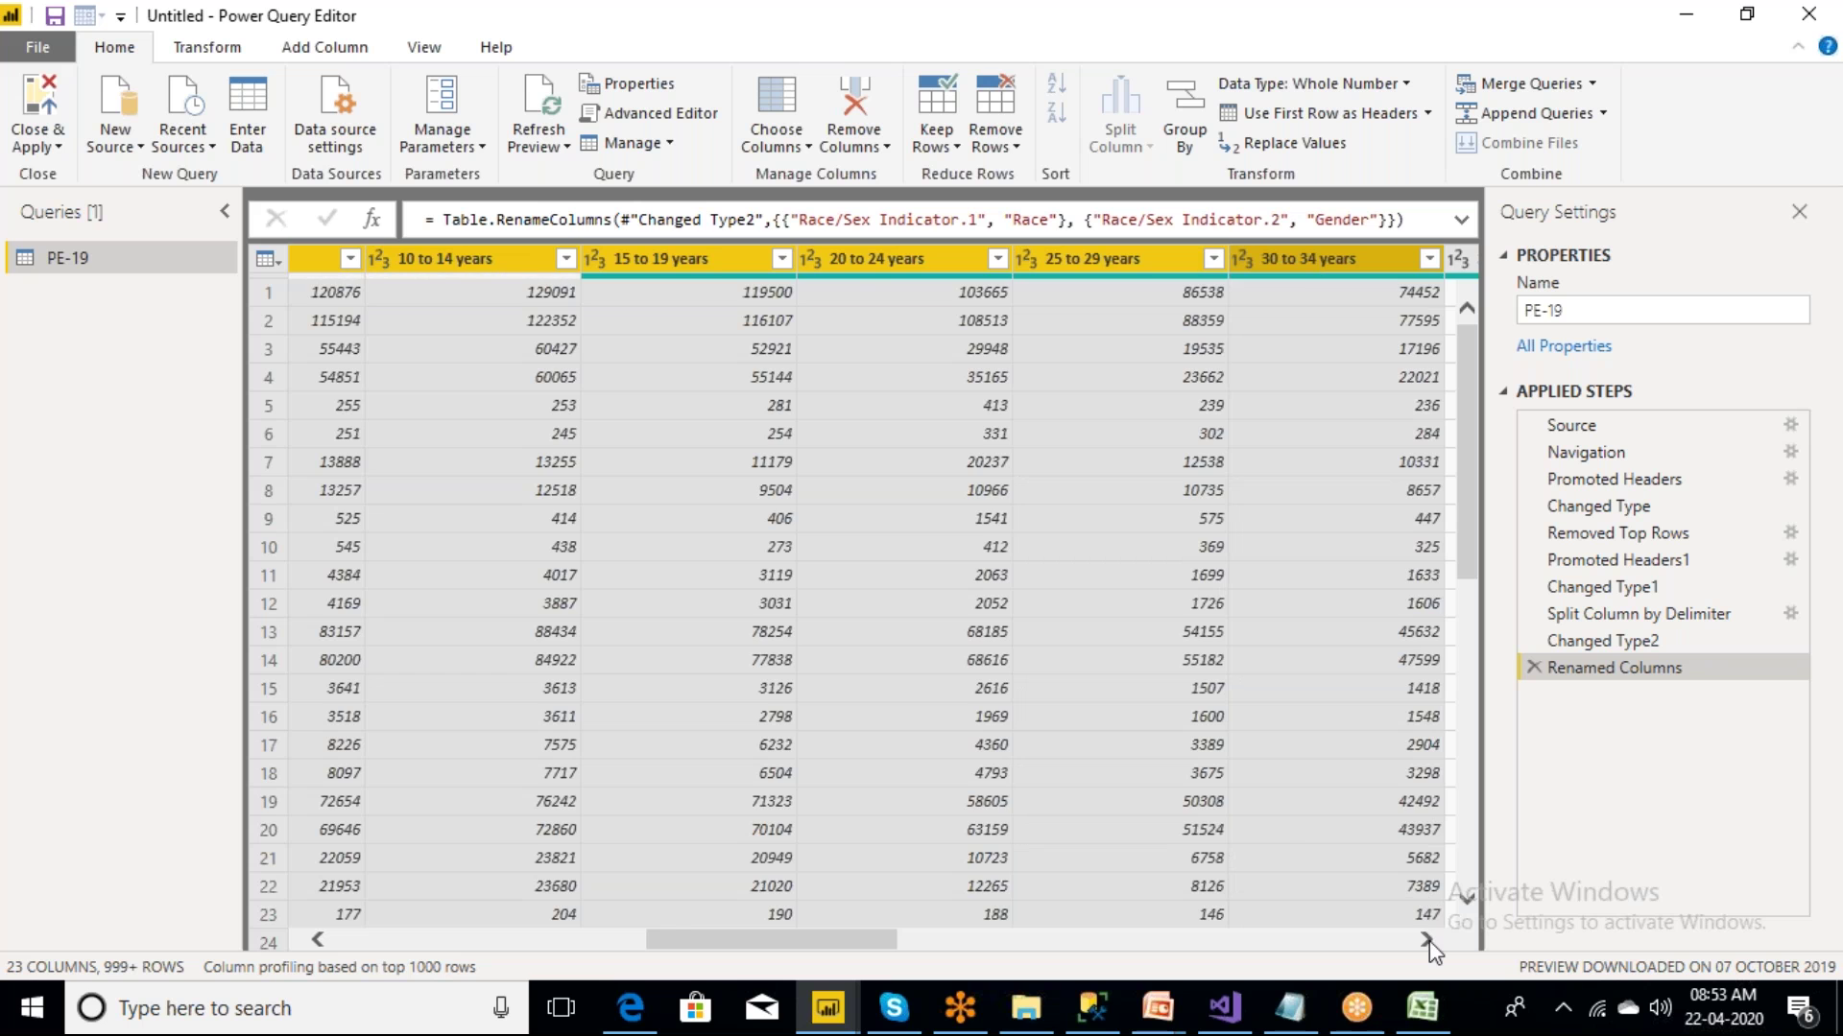
click(1428, 942)
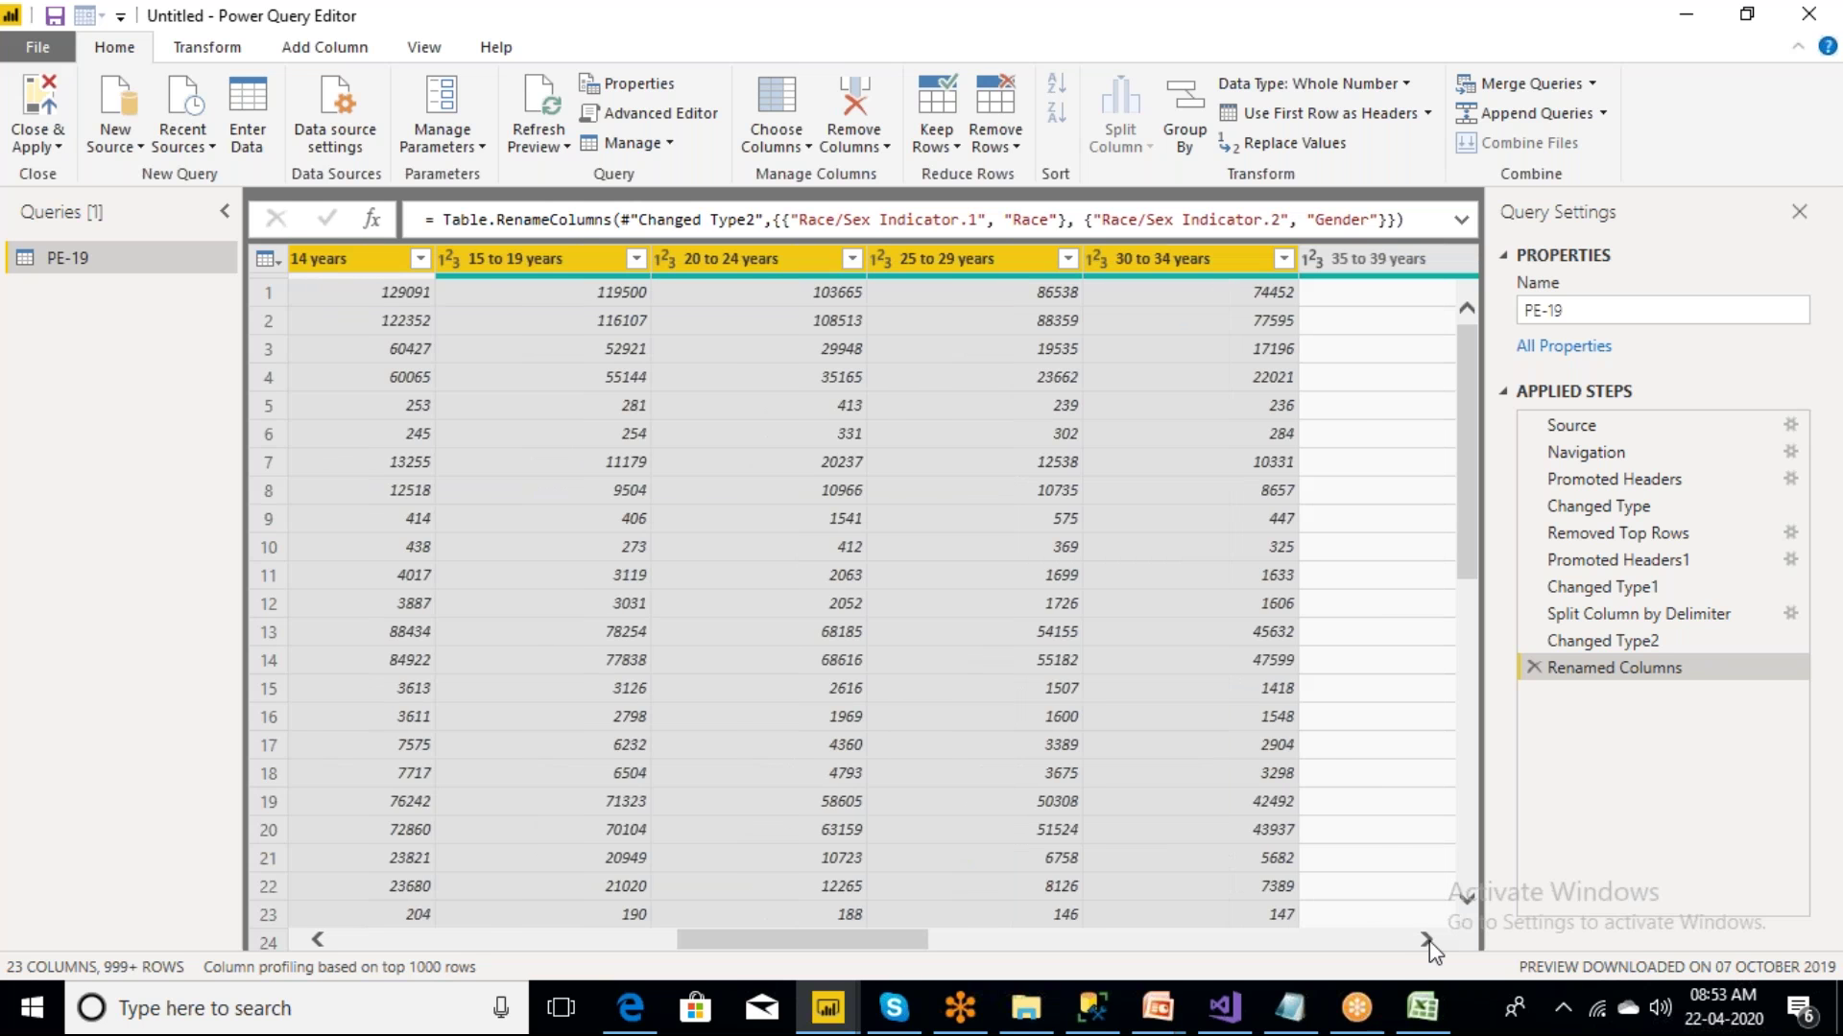
click(1427, 942)
ctrl+click(1229, 260)
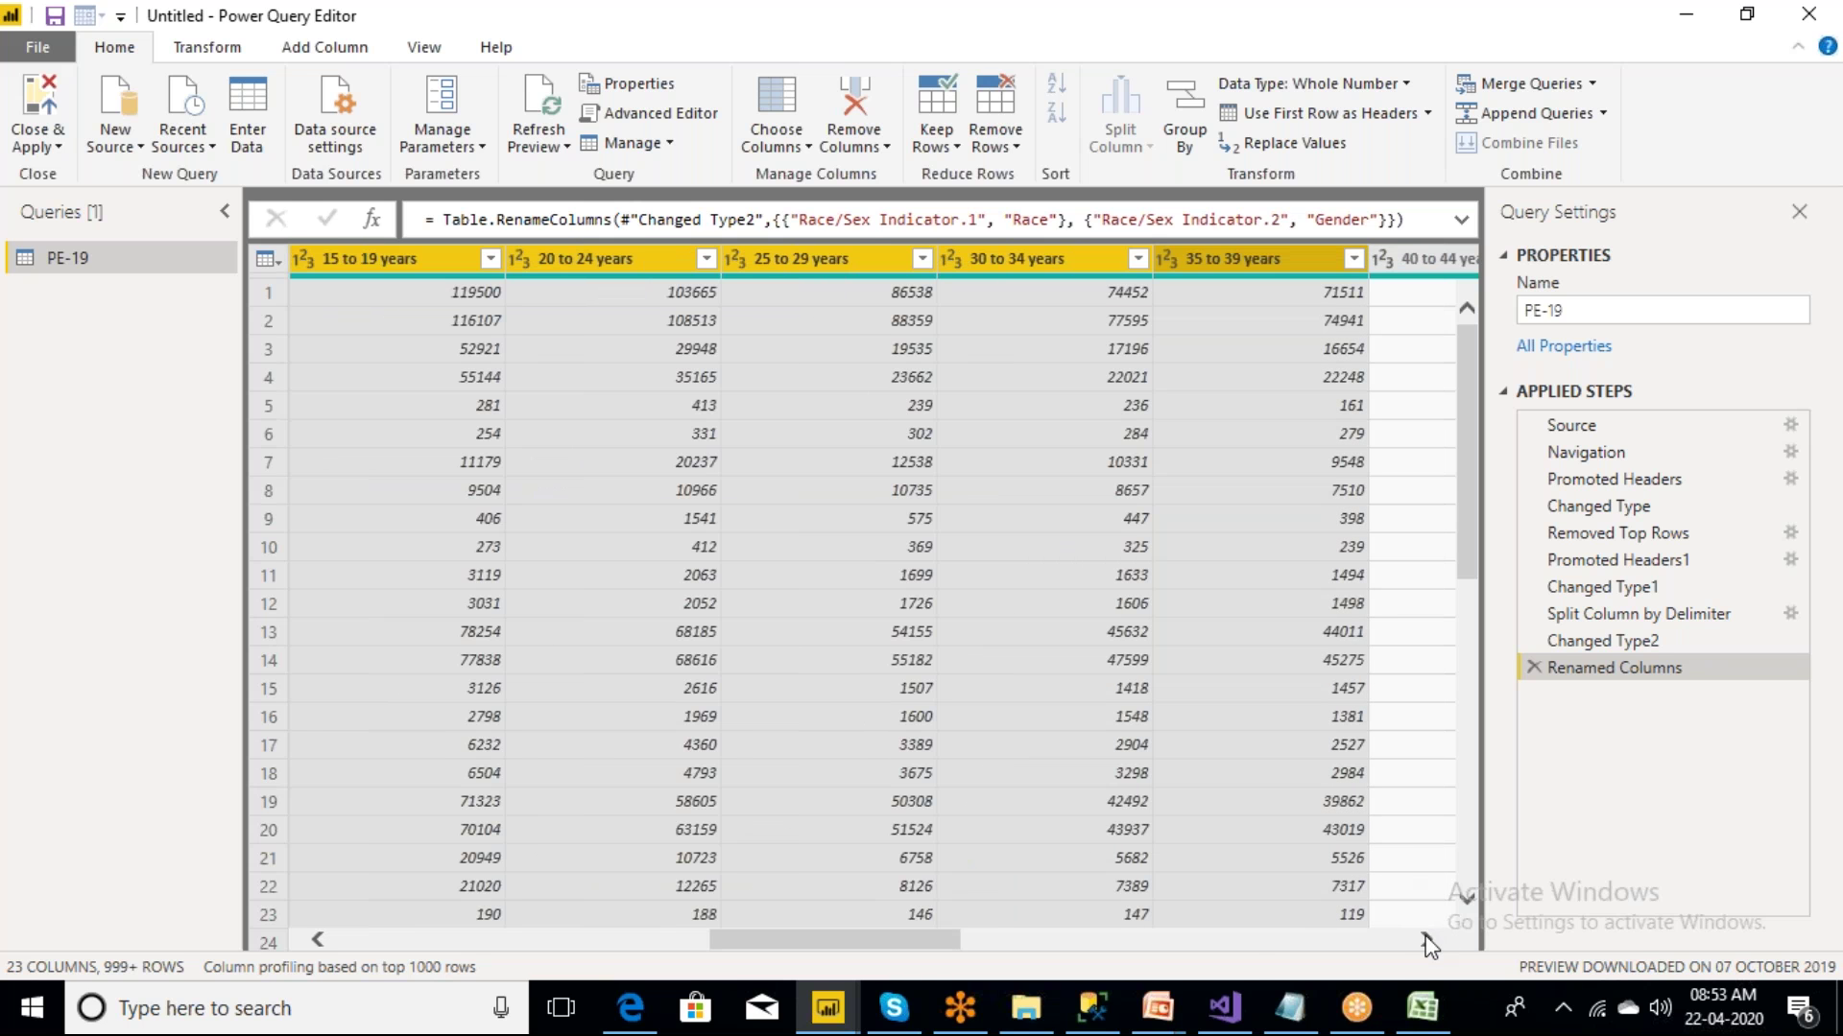
- Extend the column selection with 40 to 44 years, 45 to 49 years and 50 to 54 years
click(1428, 941)
click(1427, 941)
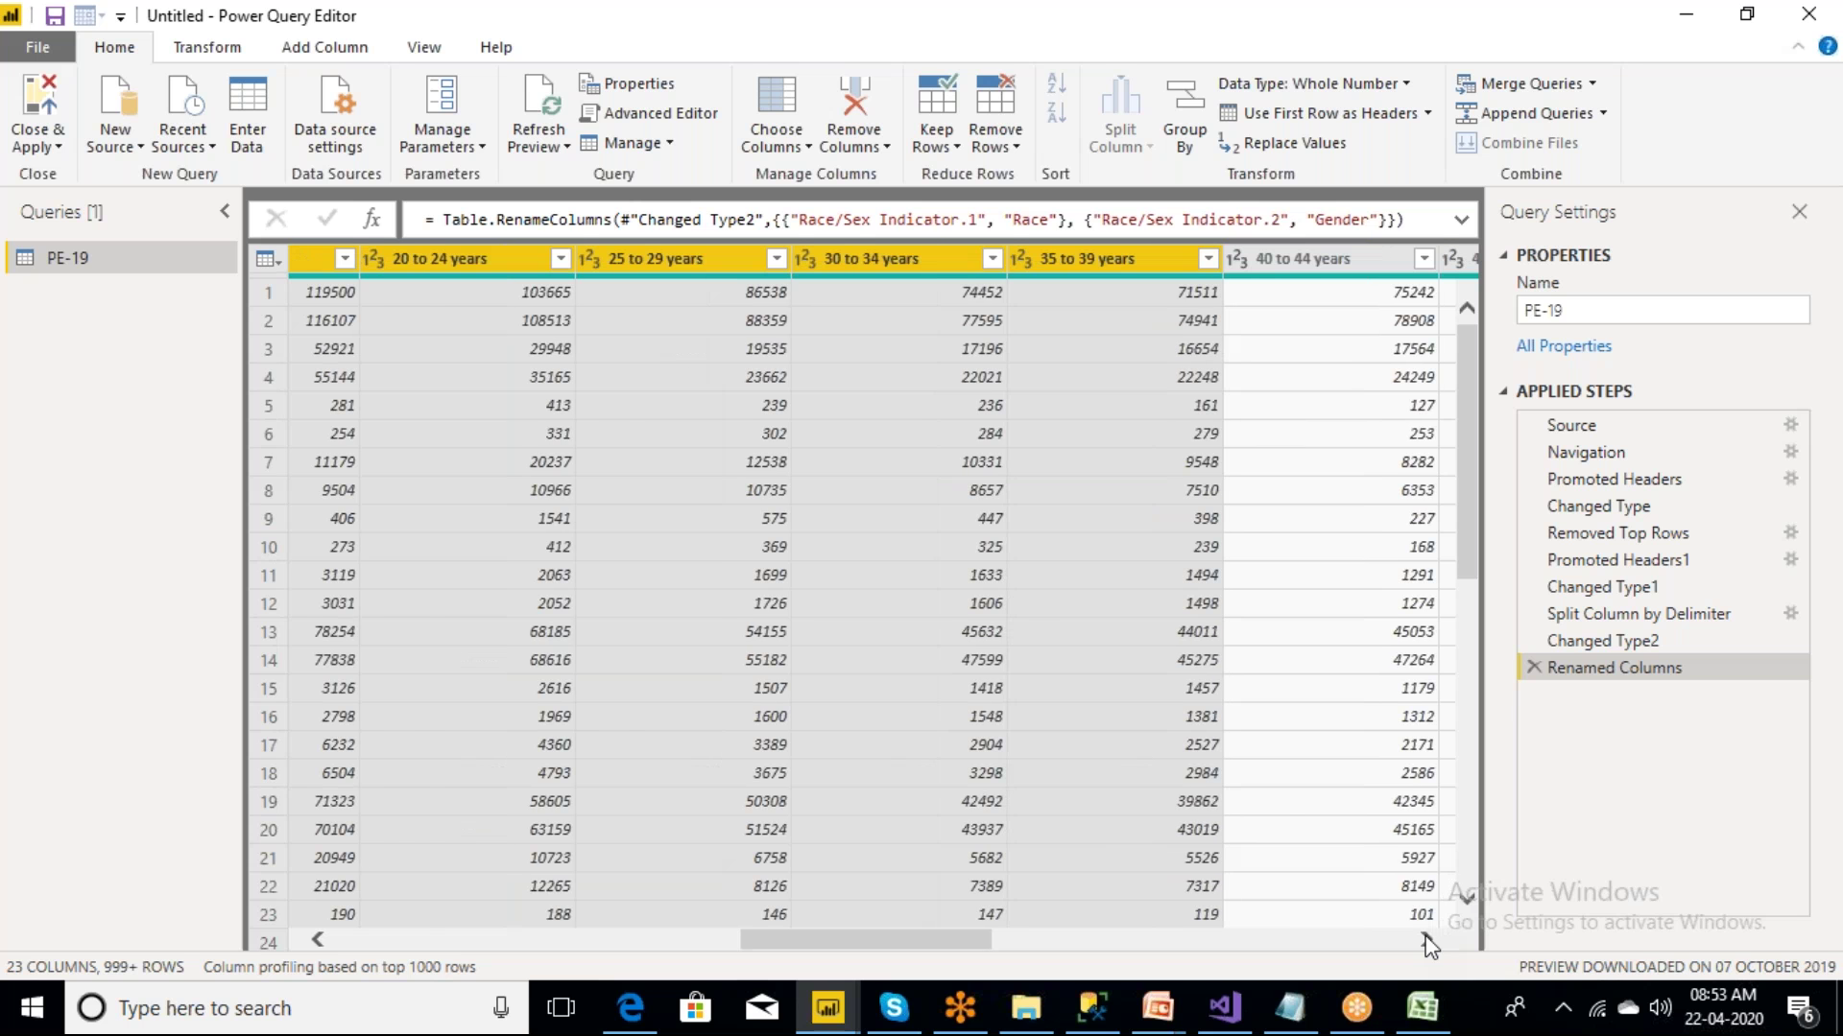
ctrl+click(1144, 261)
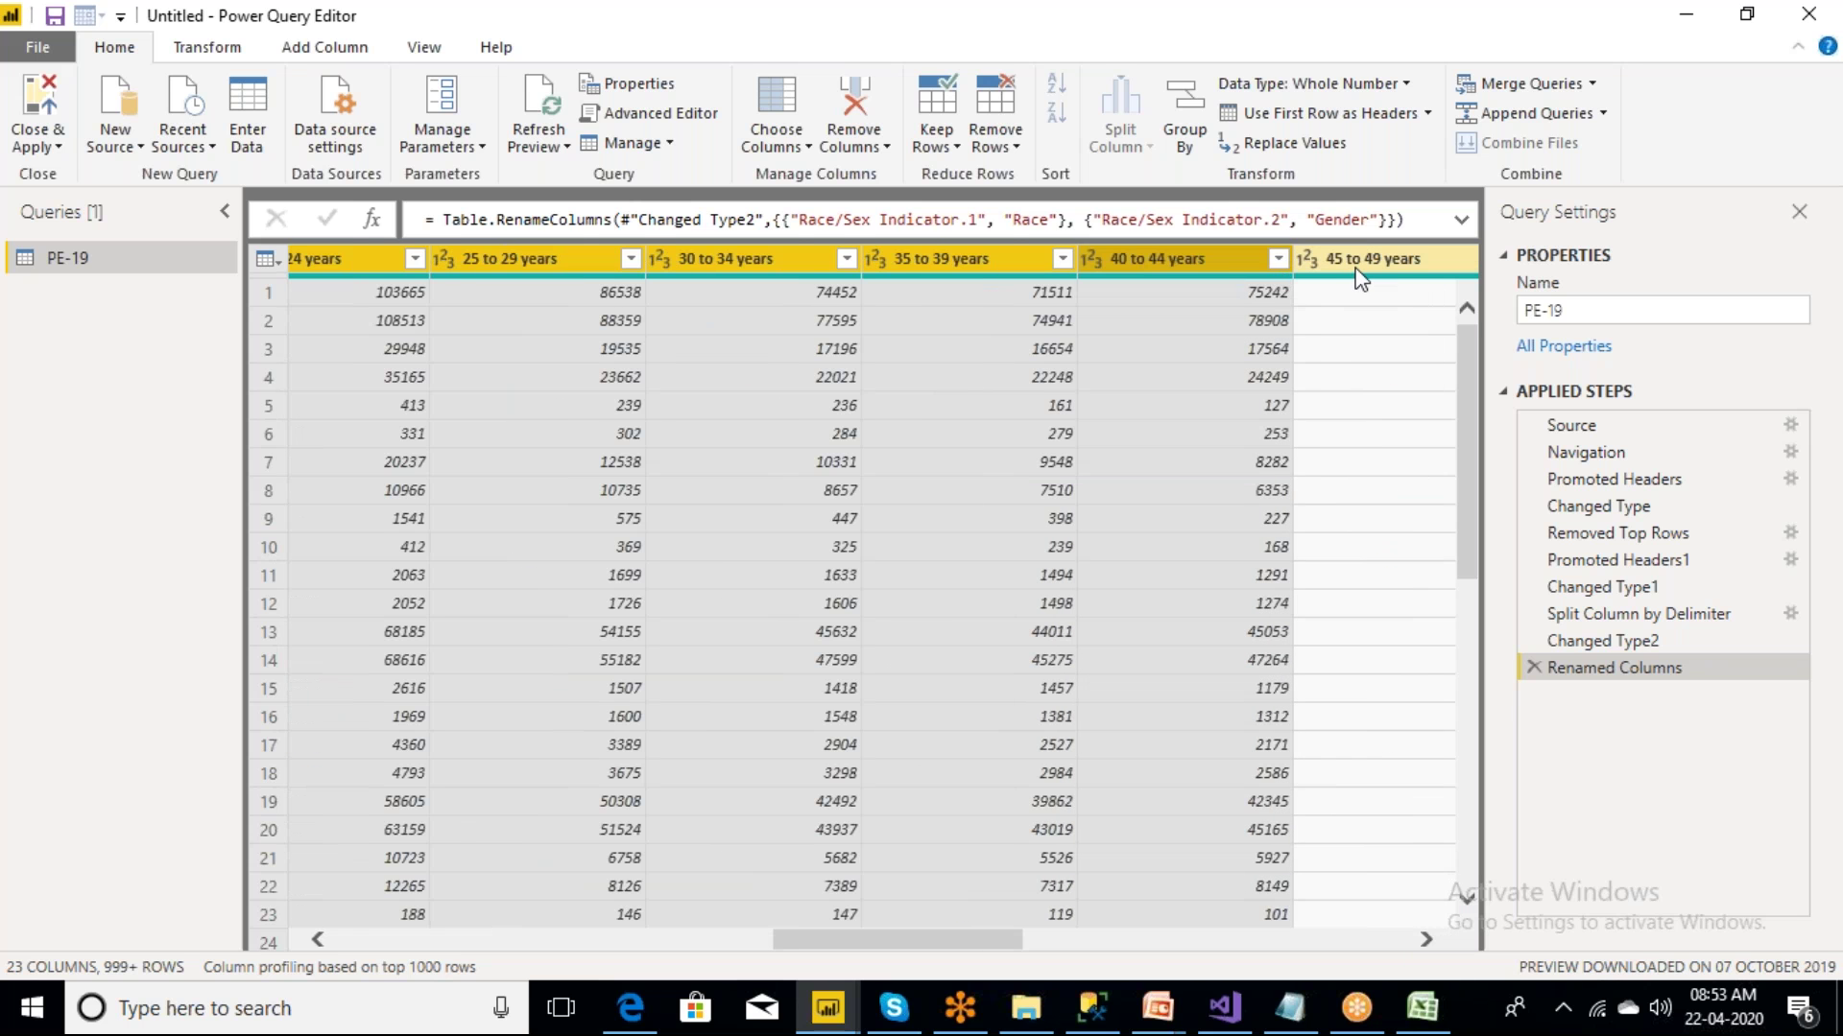
click(1427, 941)
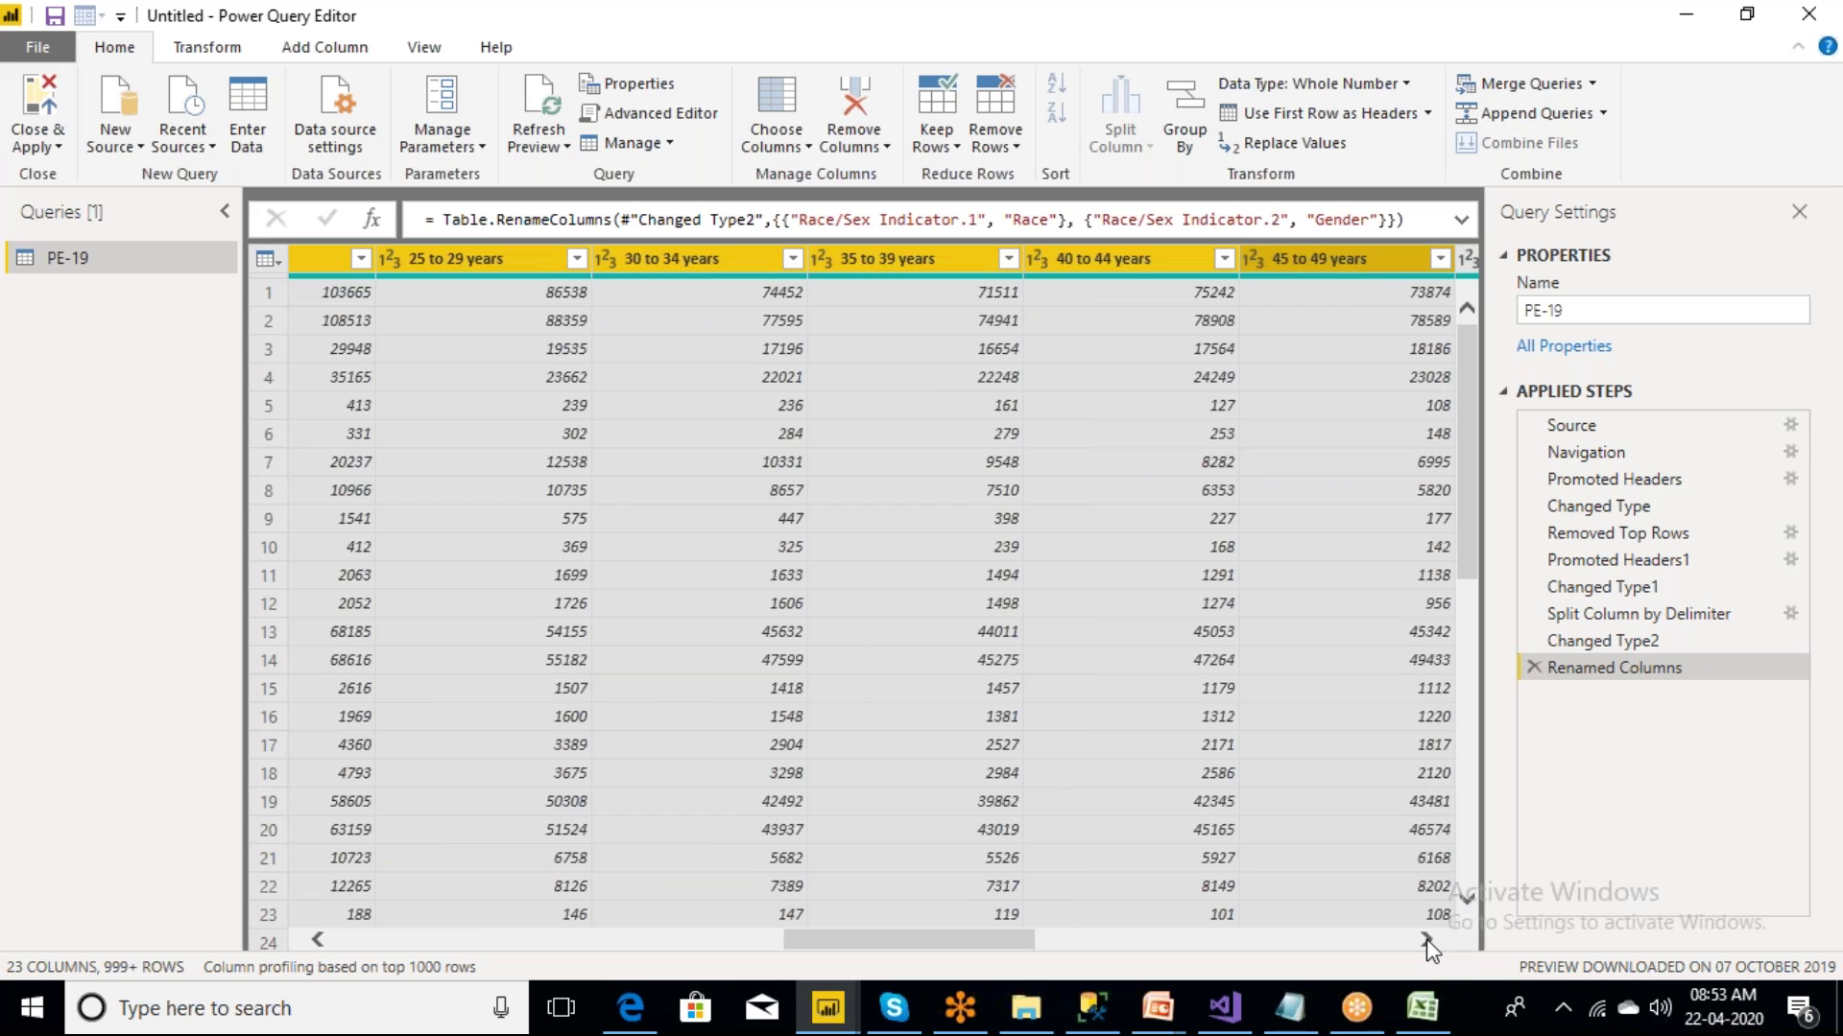
click(1427, 942)
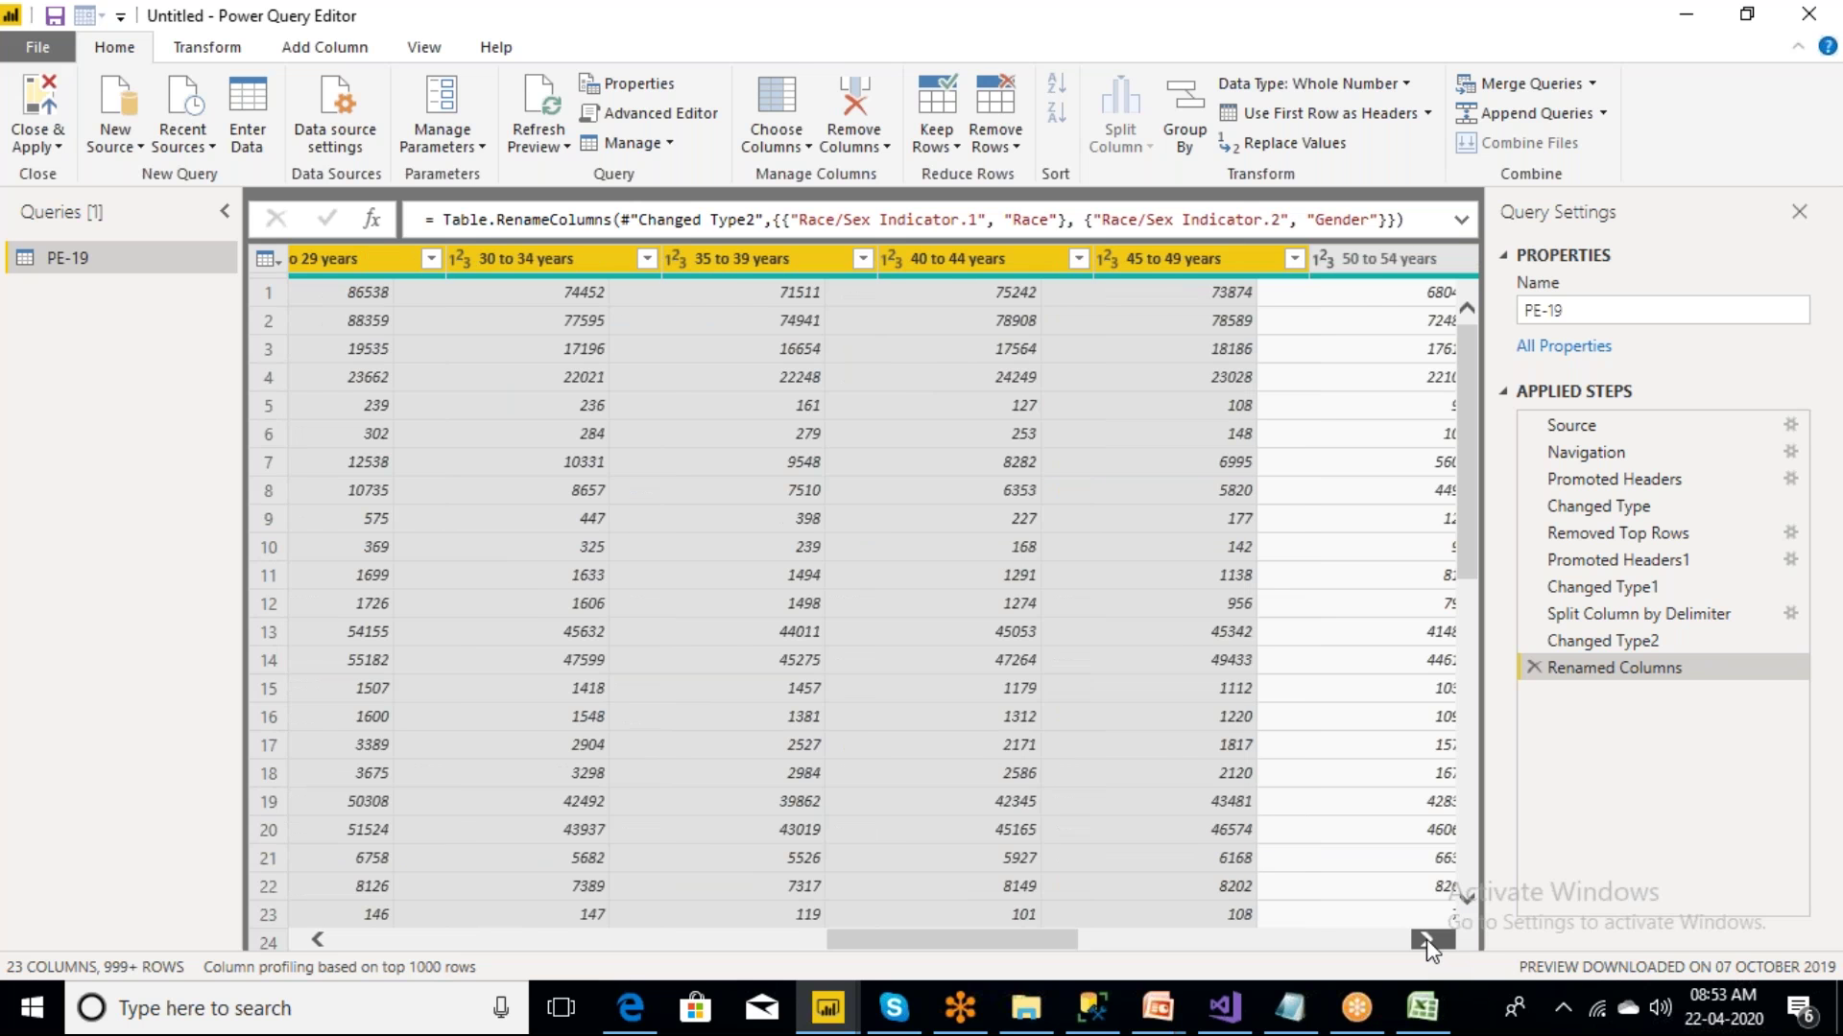
click(1427, 942)
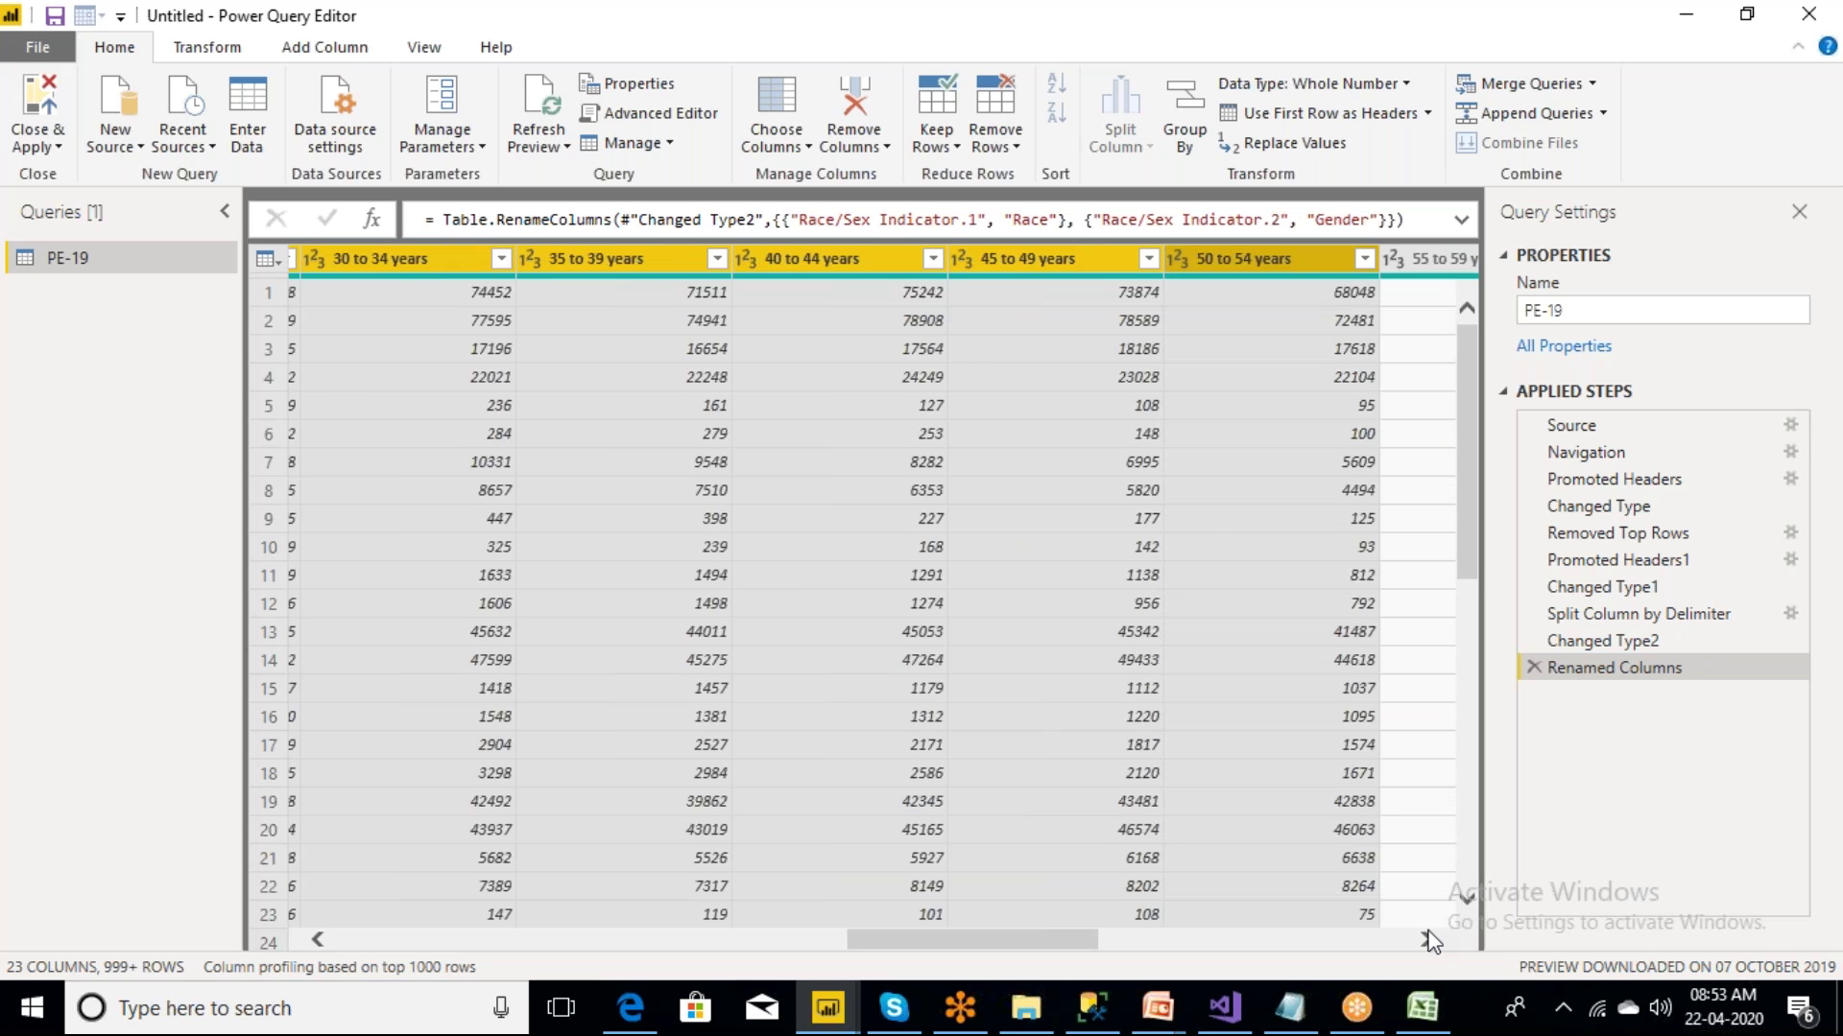
- Extend the column selection with the four age groups from 55 to 59 years through 70 to 74 years
click(1429, 941)
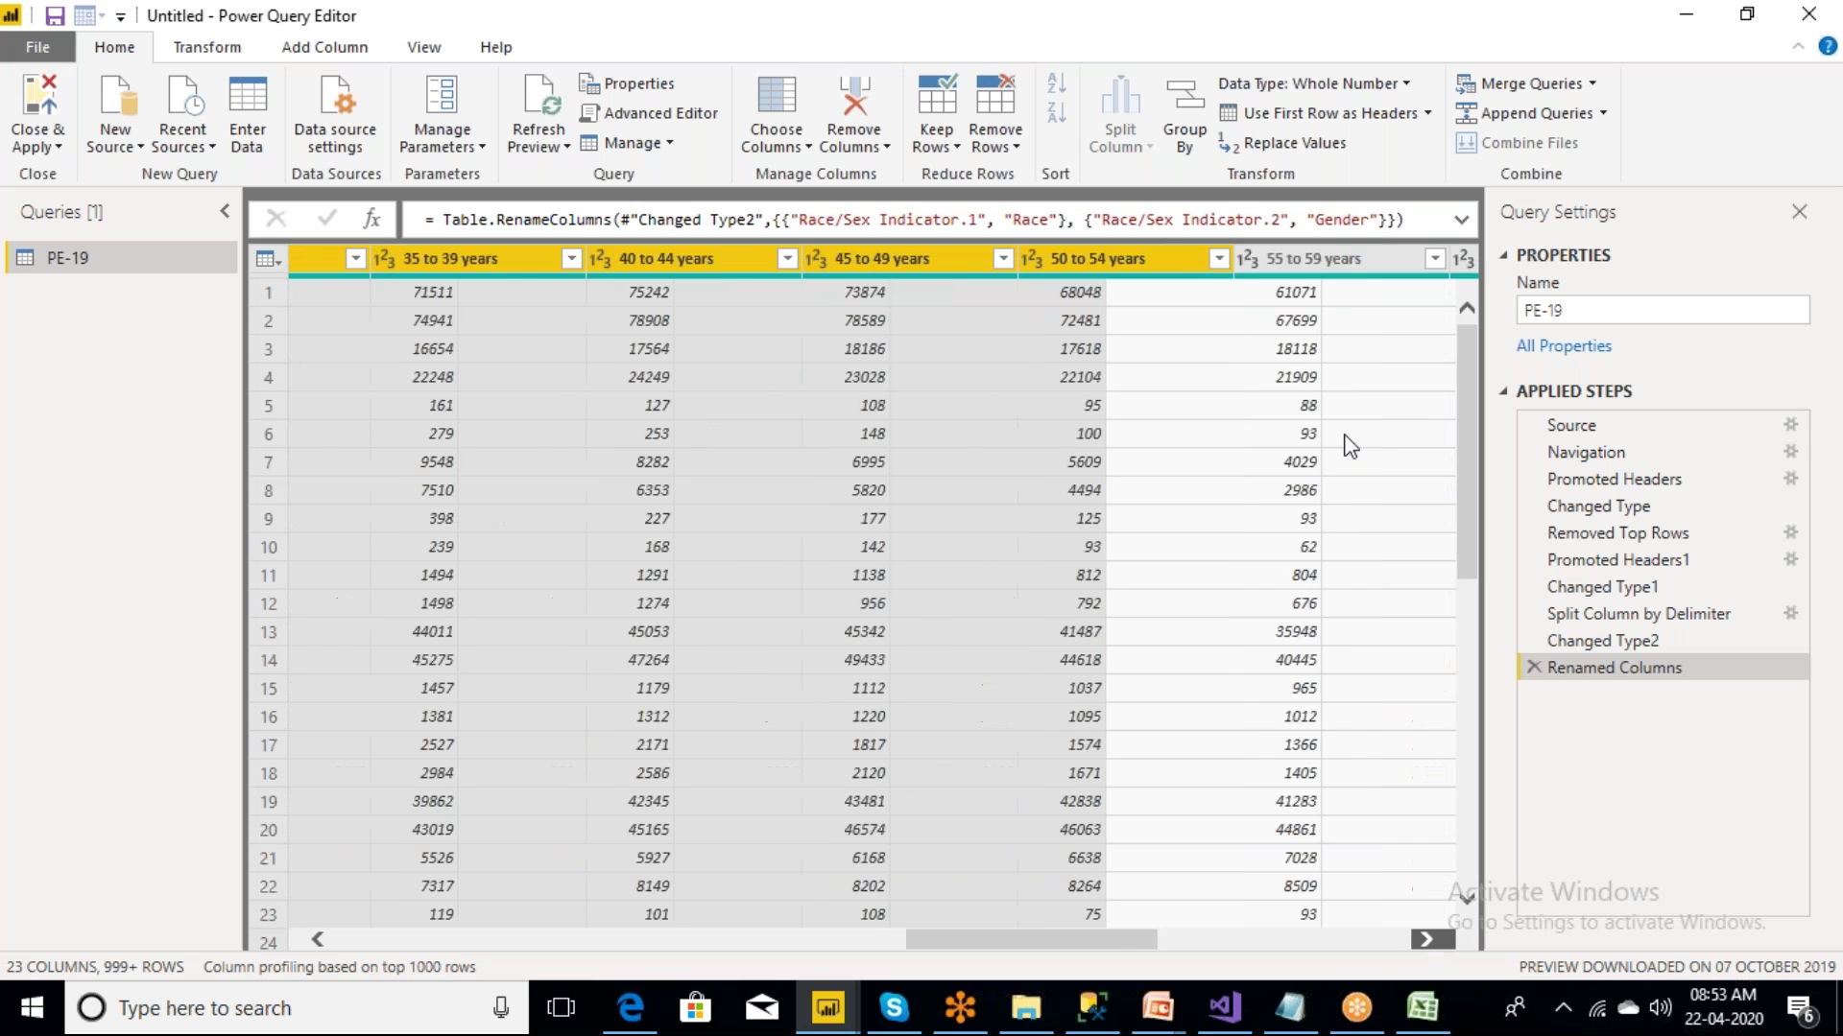
shift+click(1368, 263)
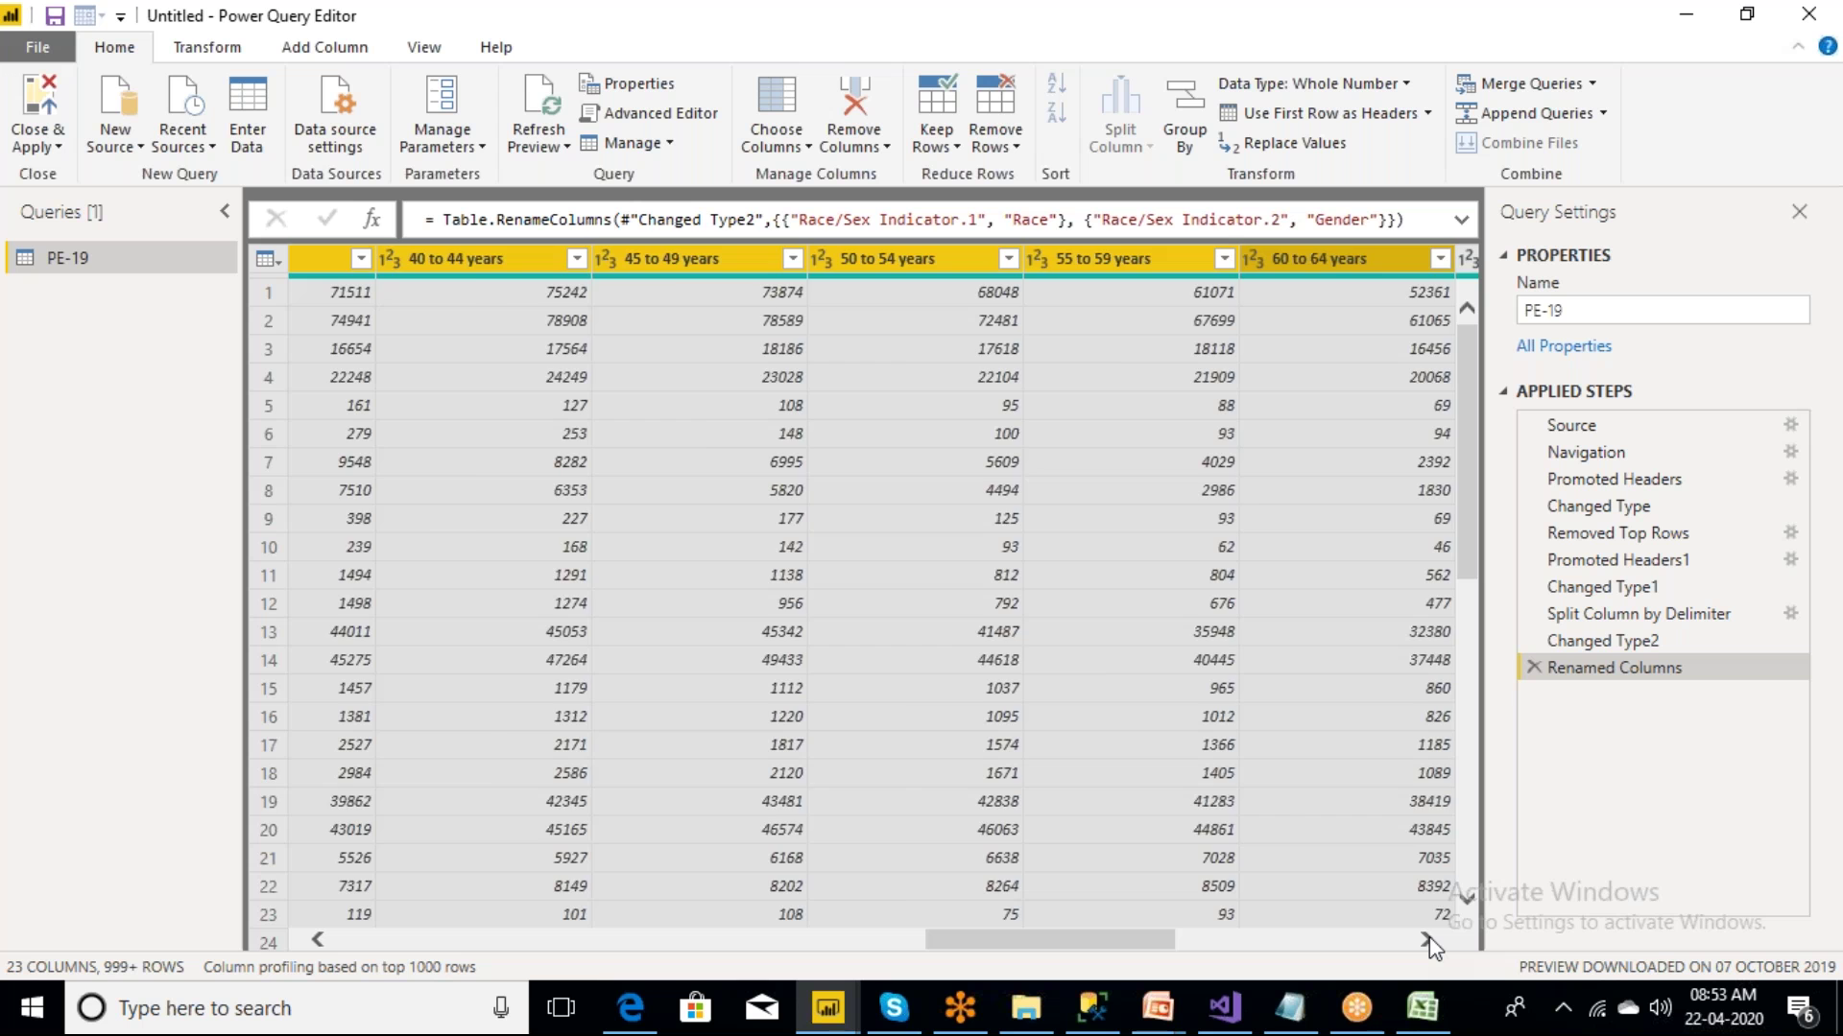
click(1429, 941)
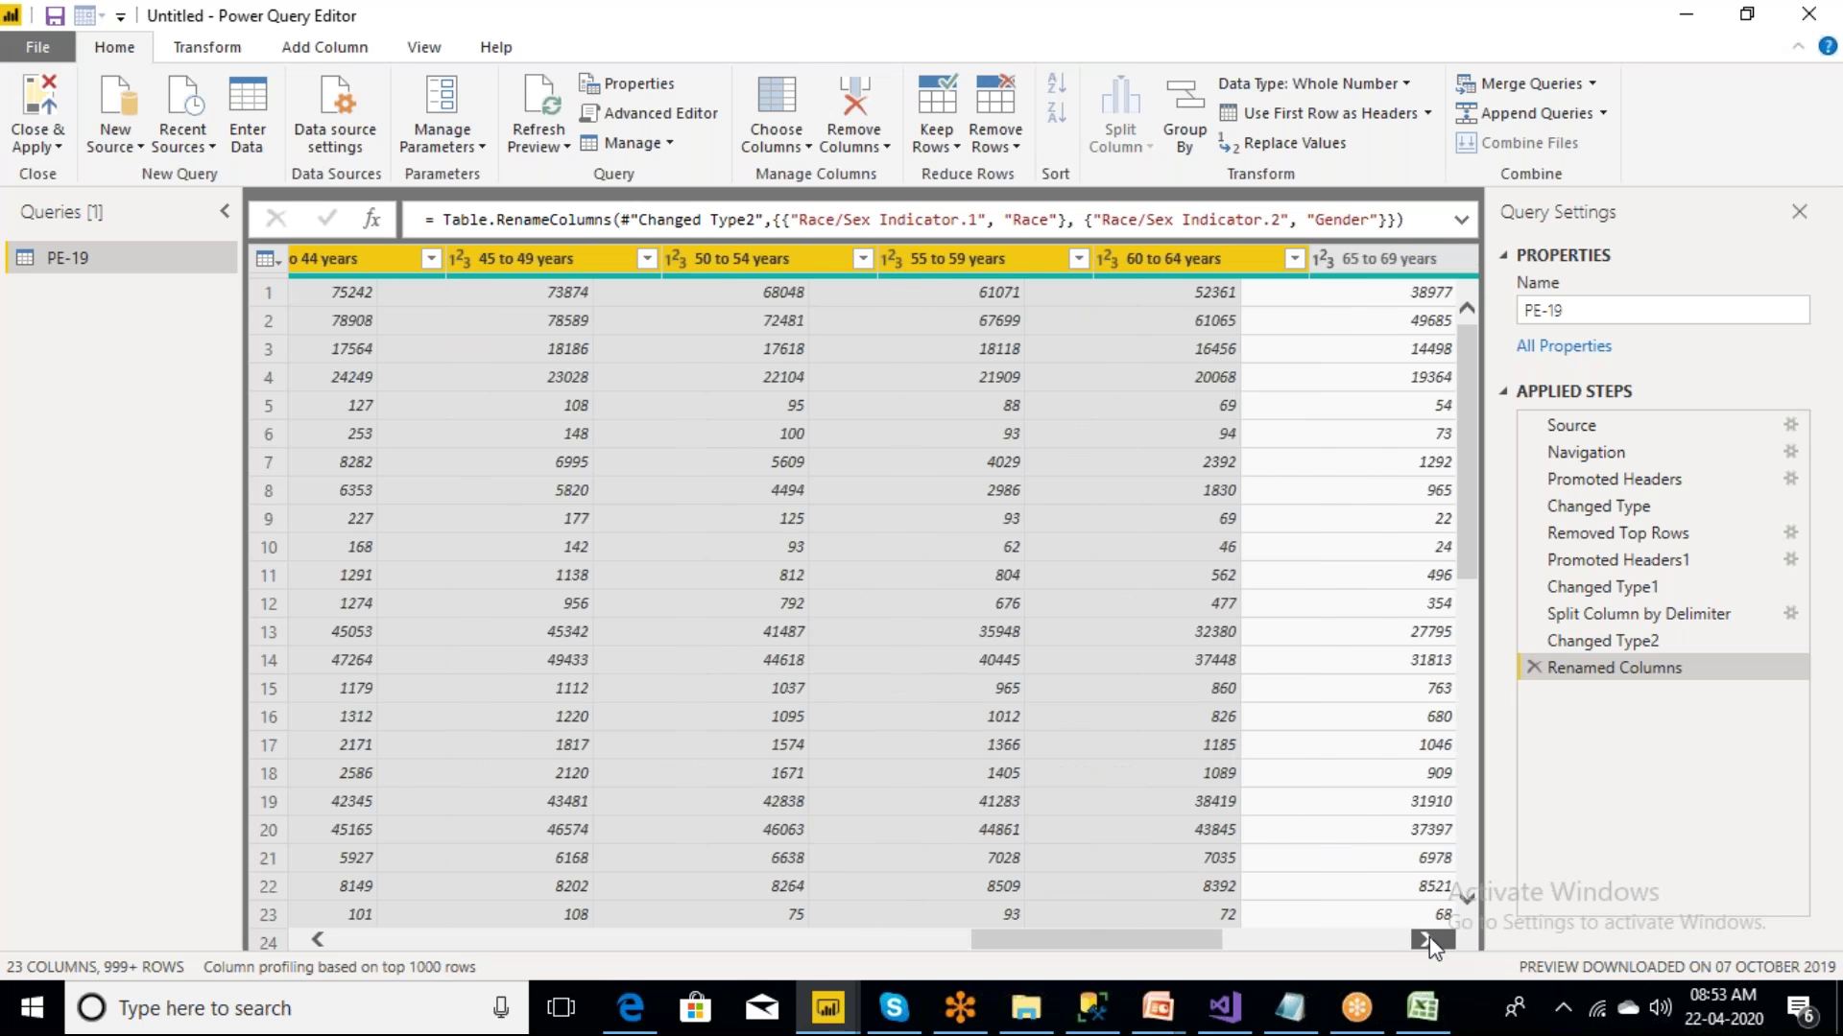
click(1429, 941)
shift+click(1213, 267)
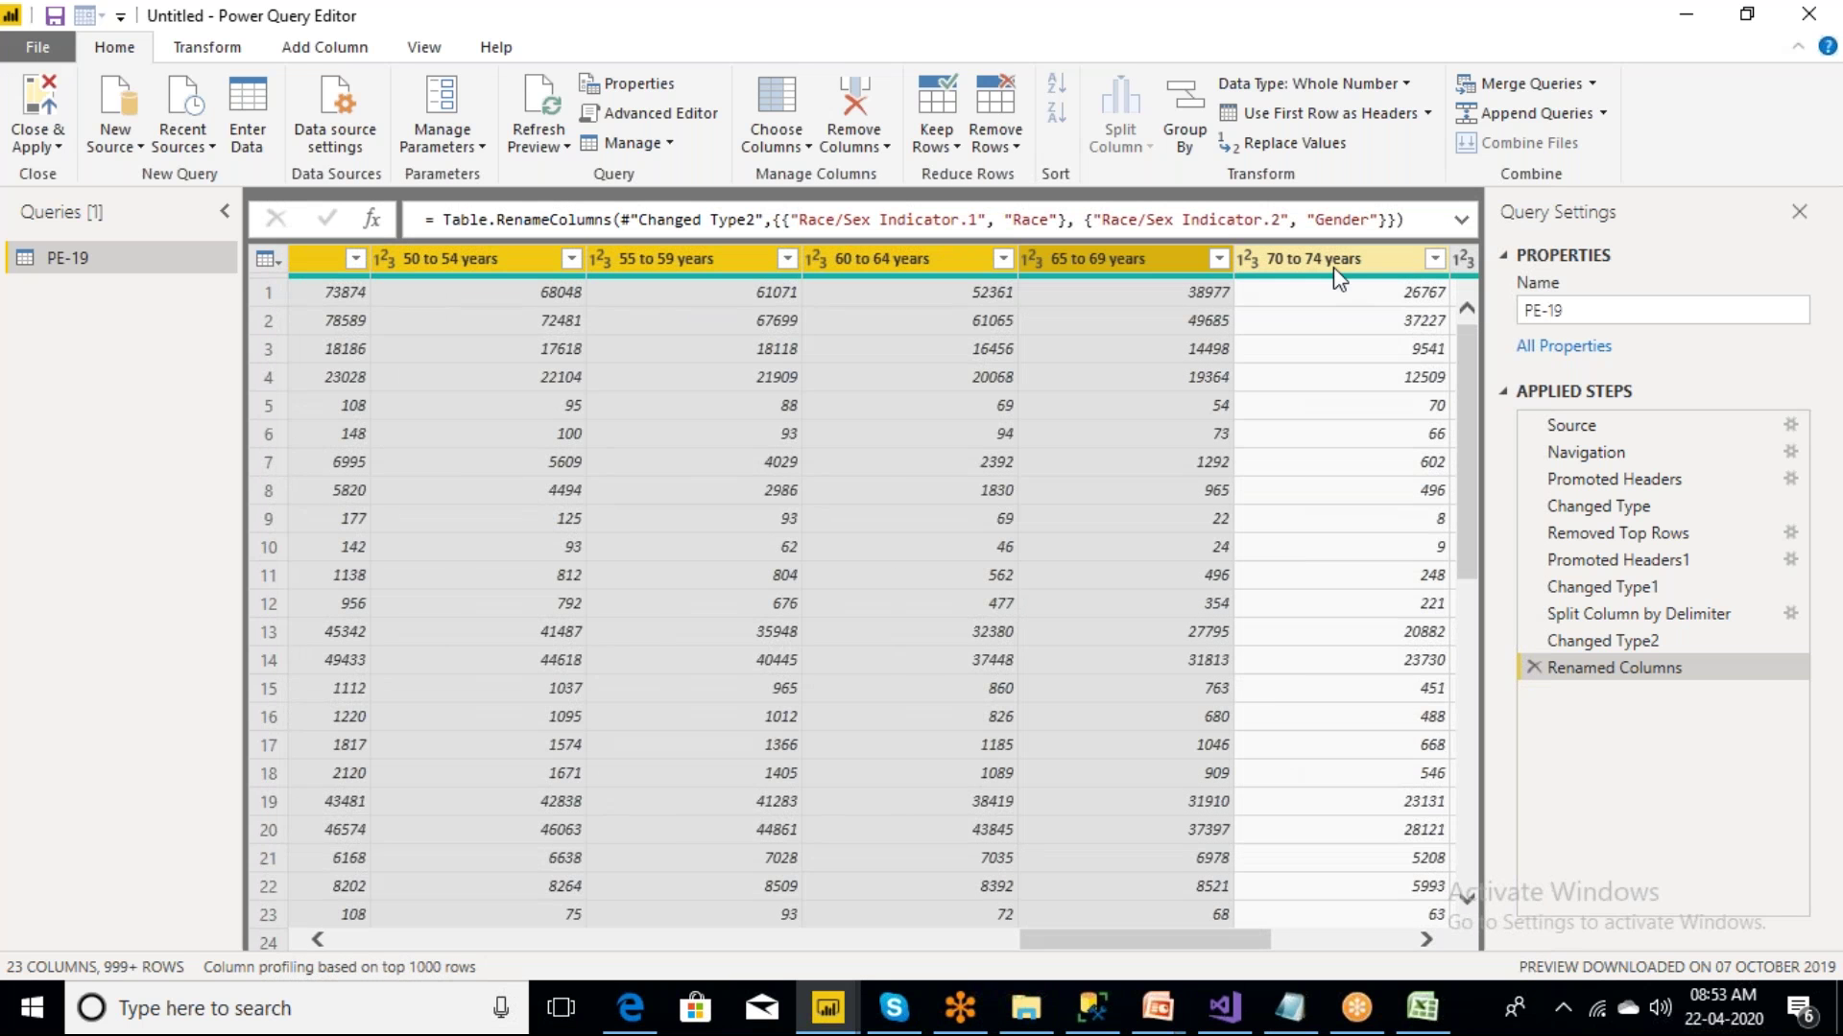
shift+click(1340, 276)
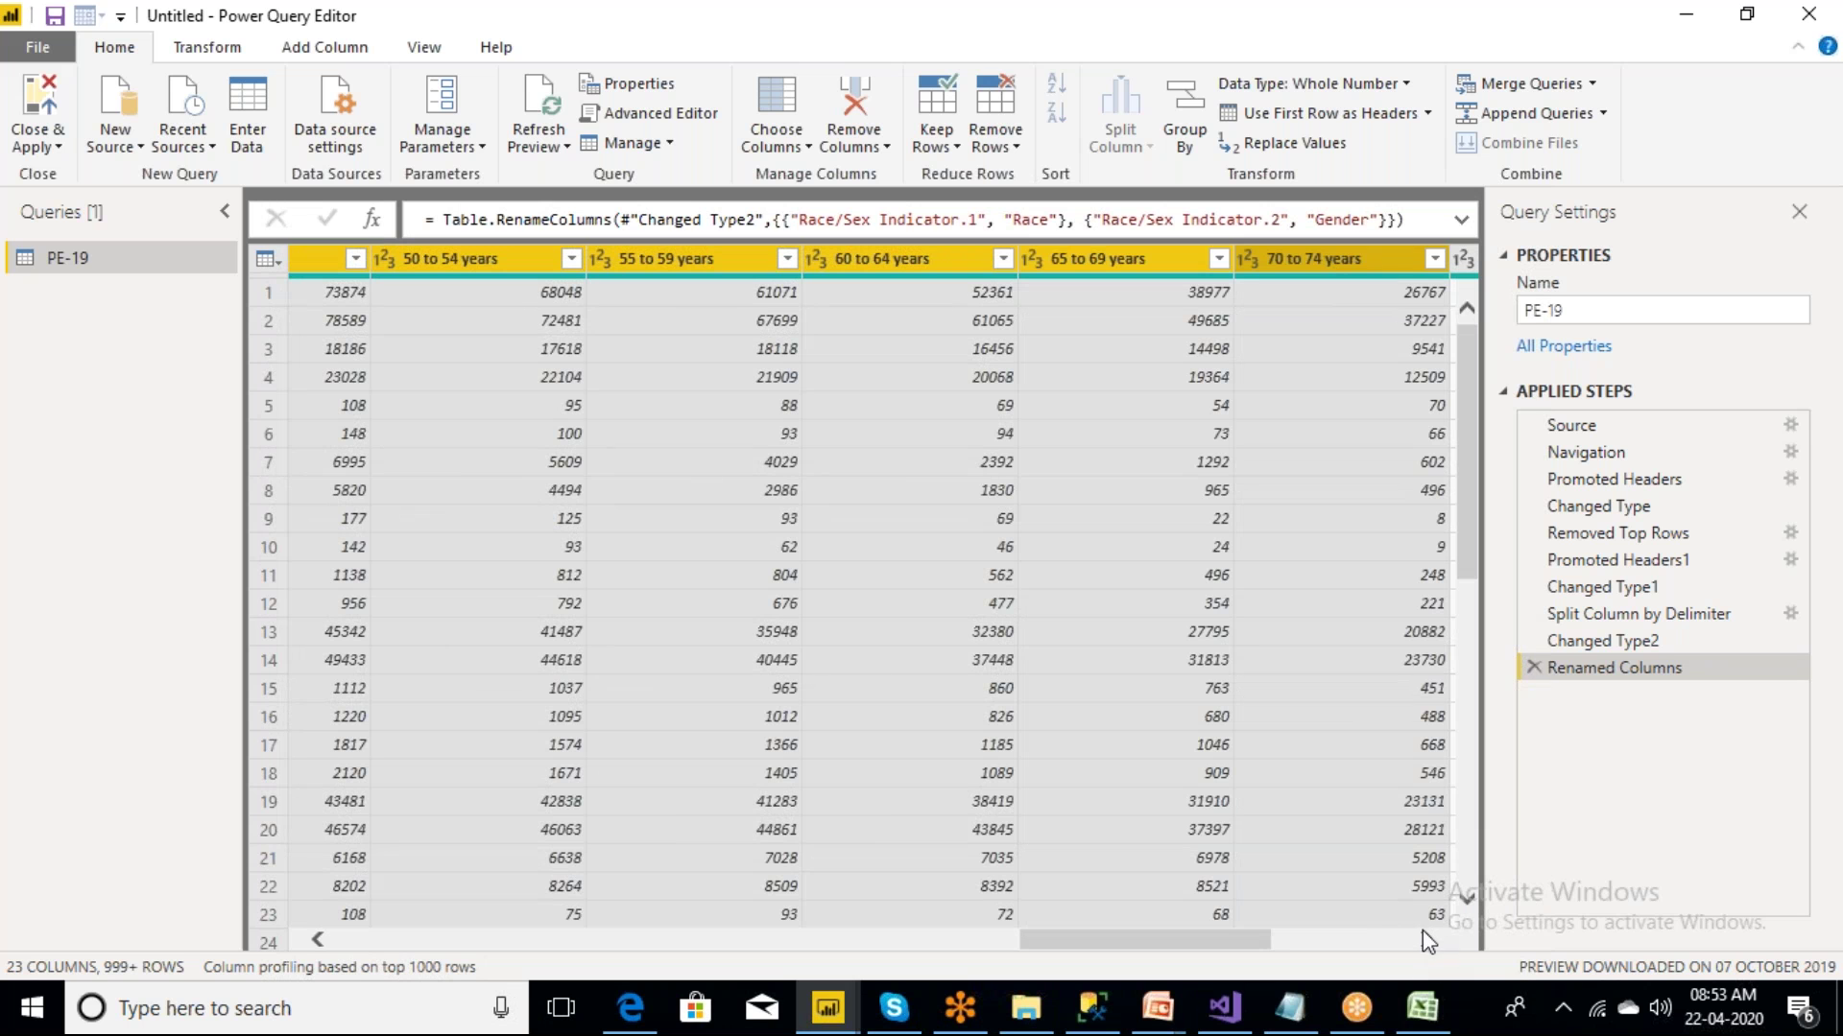
- Complete the selection with the 75 to 79 years, 80 to 84 years and 85 years and over columns
click(1429, 941)
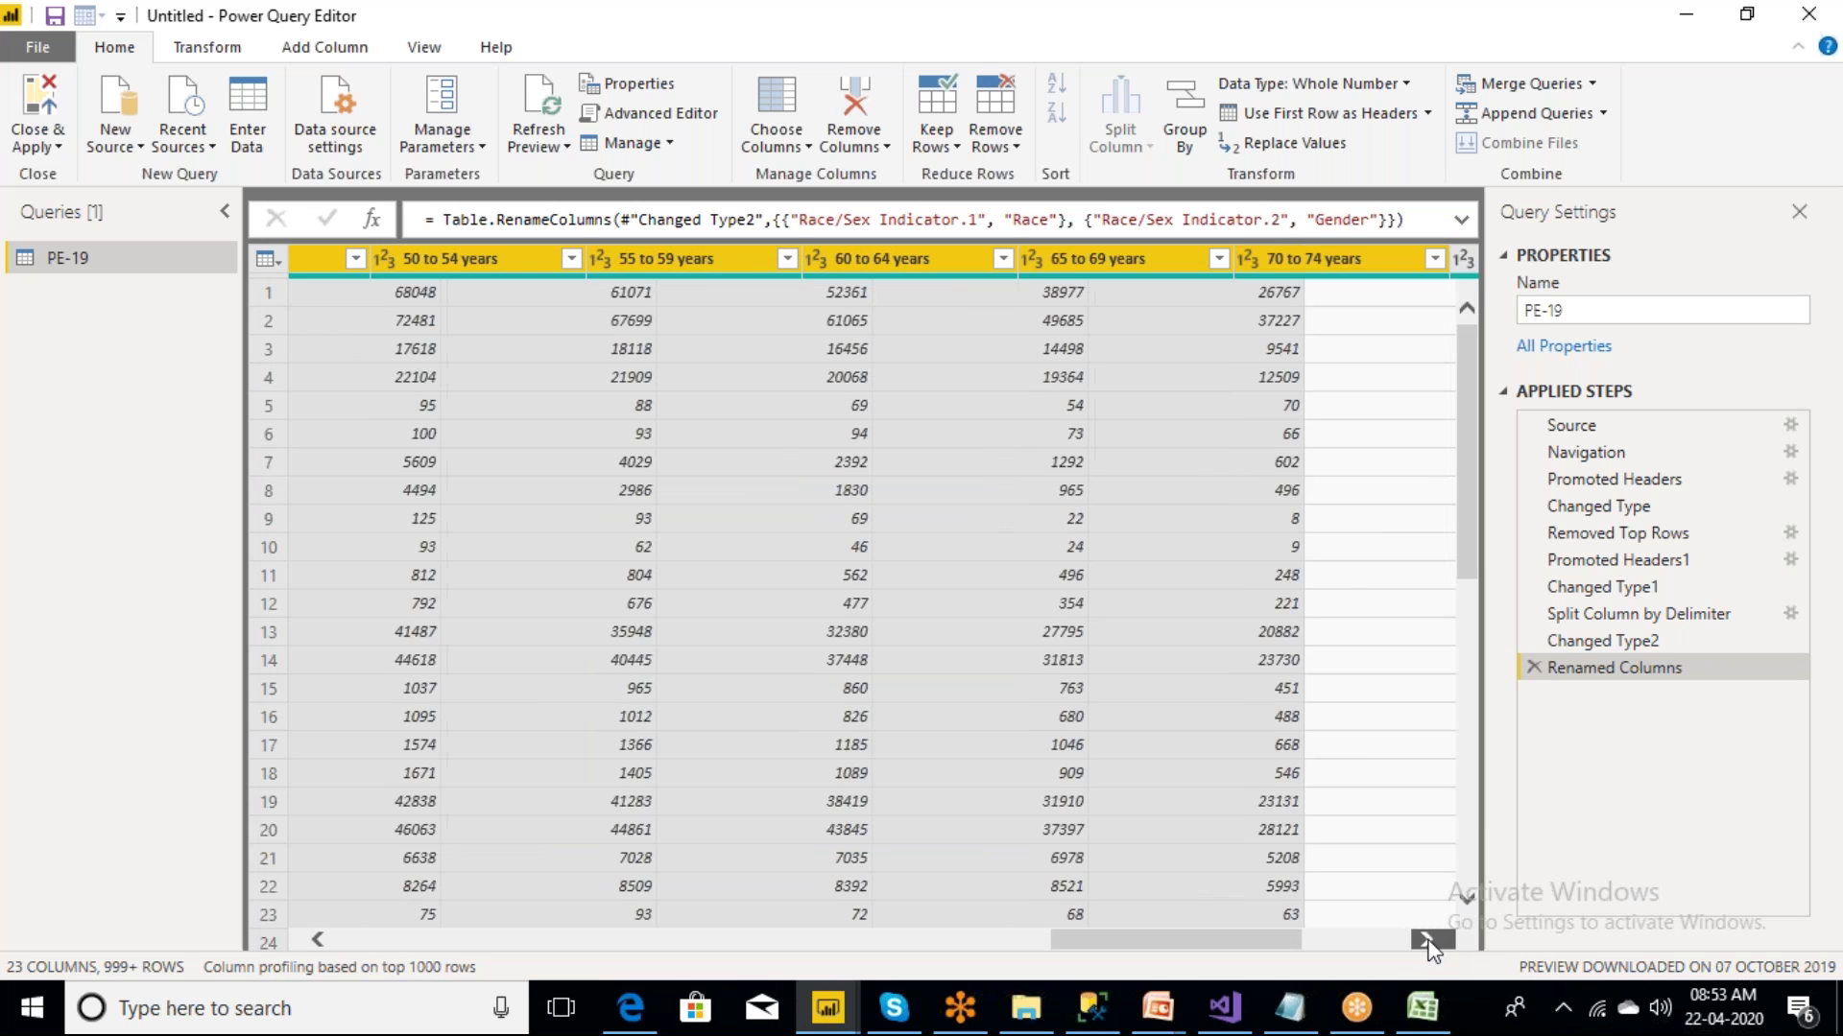
shift+click(1227, 267)
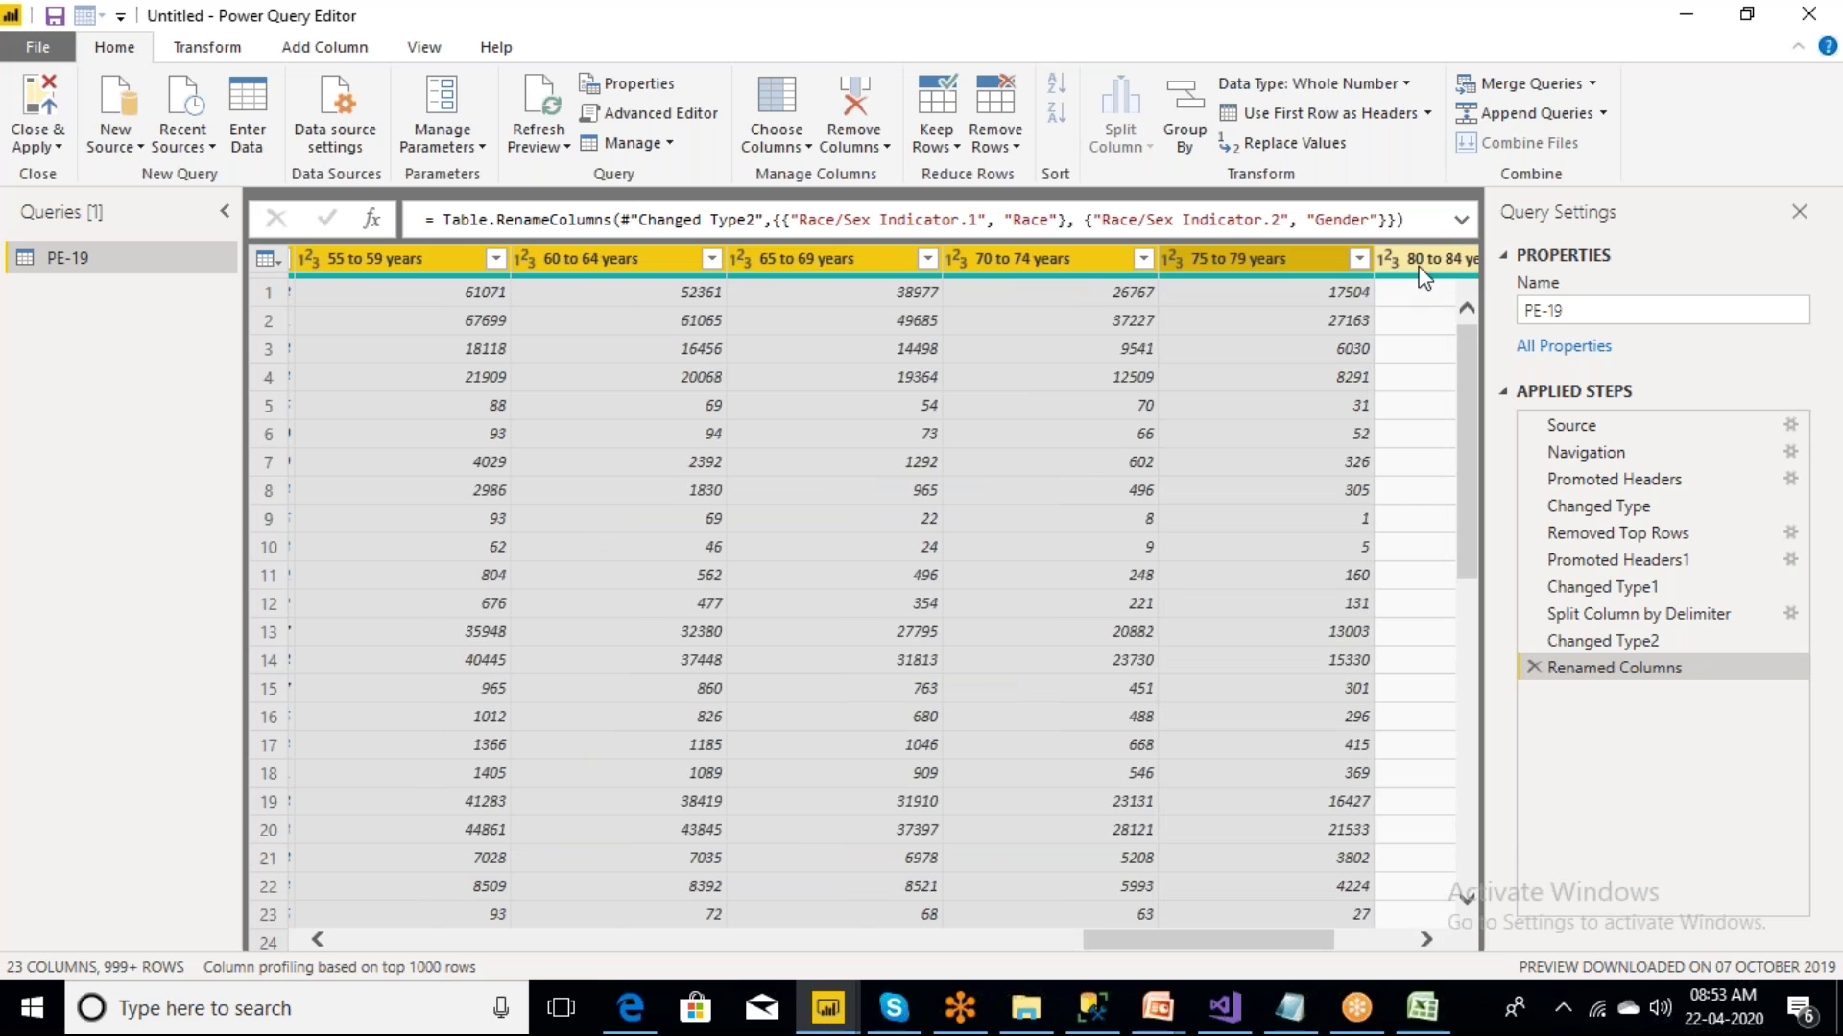
shift+click(1422, 269)
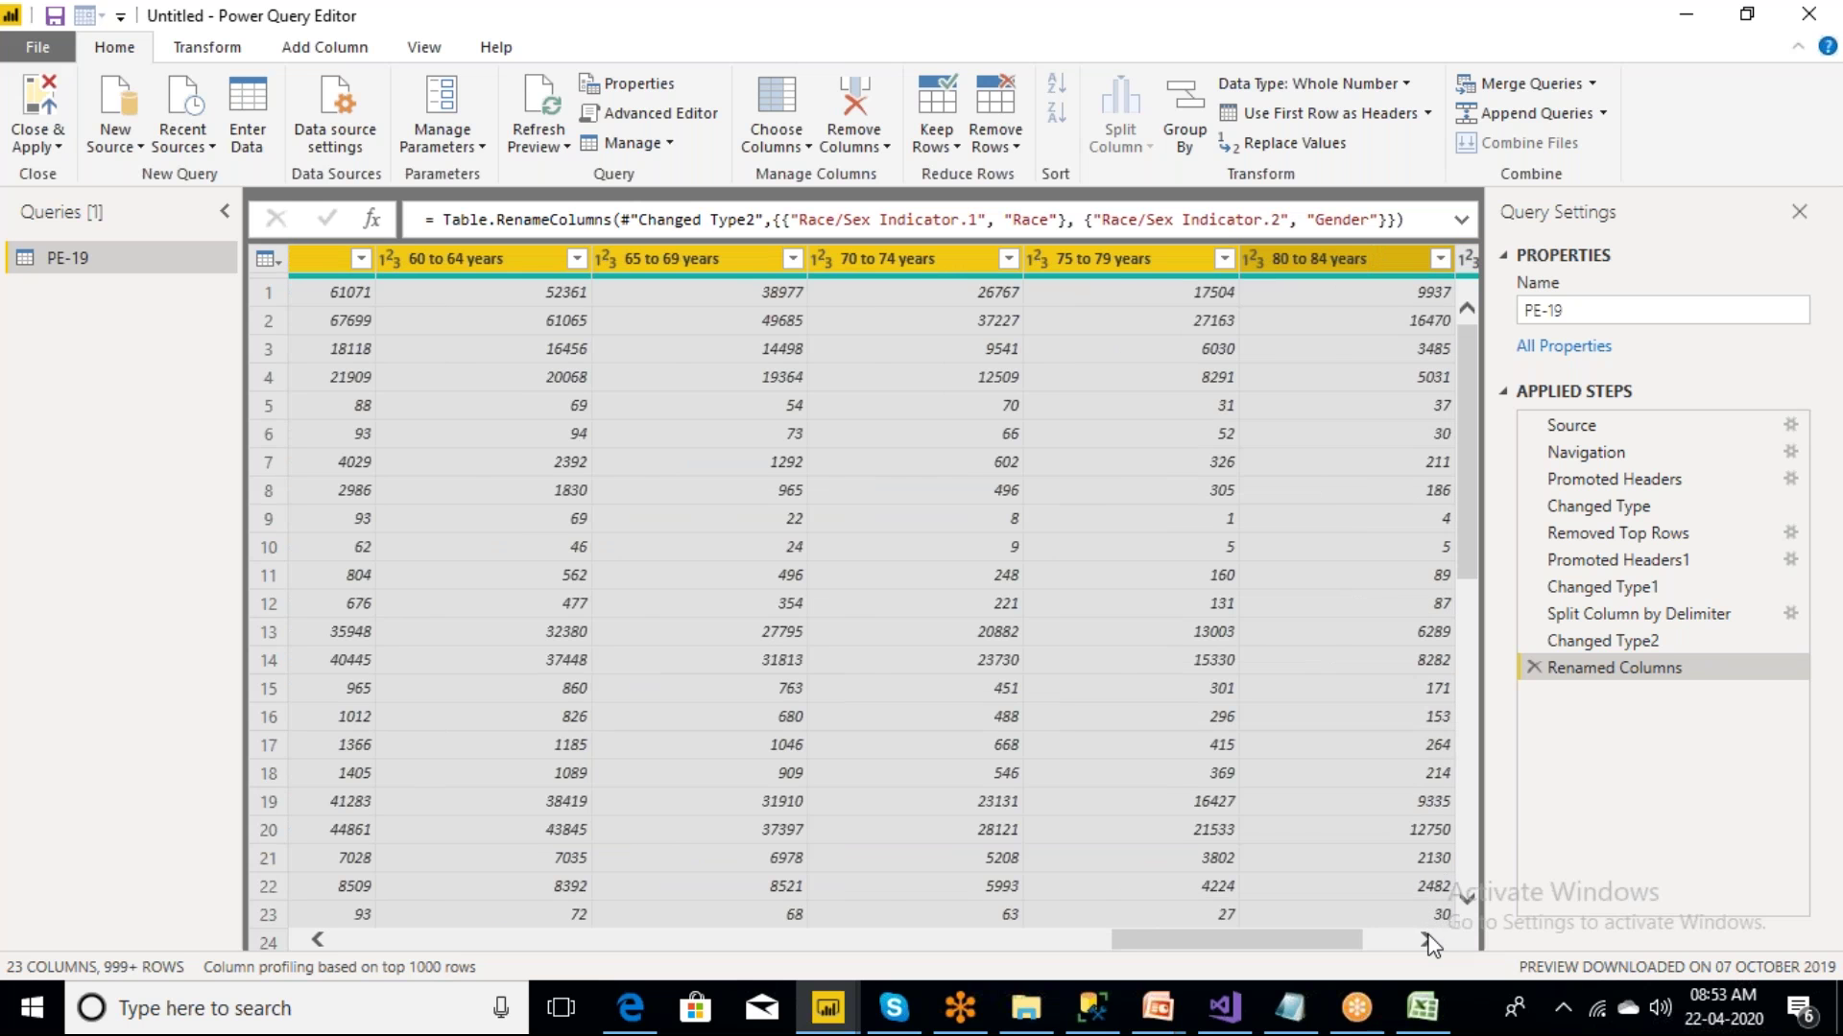
click(1429, 941)
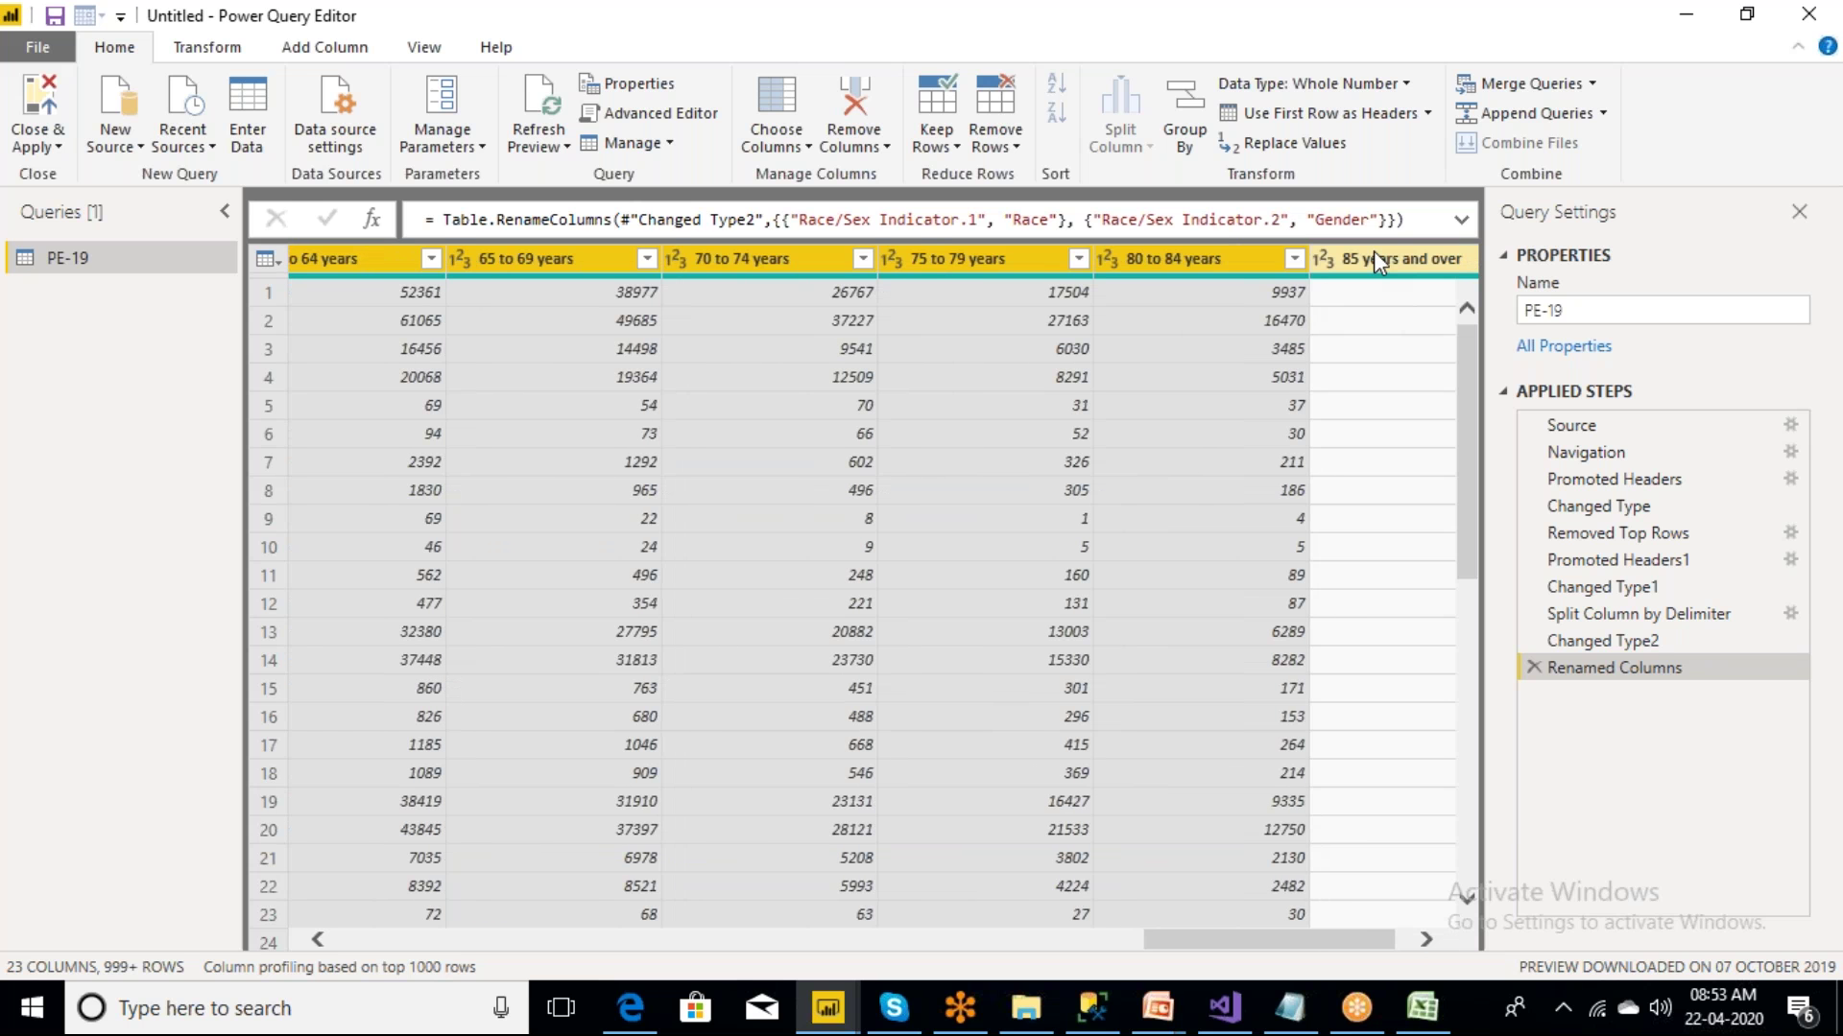
shift+click(1373, 252)
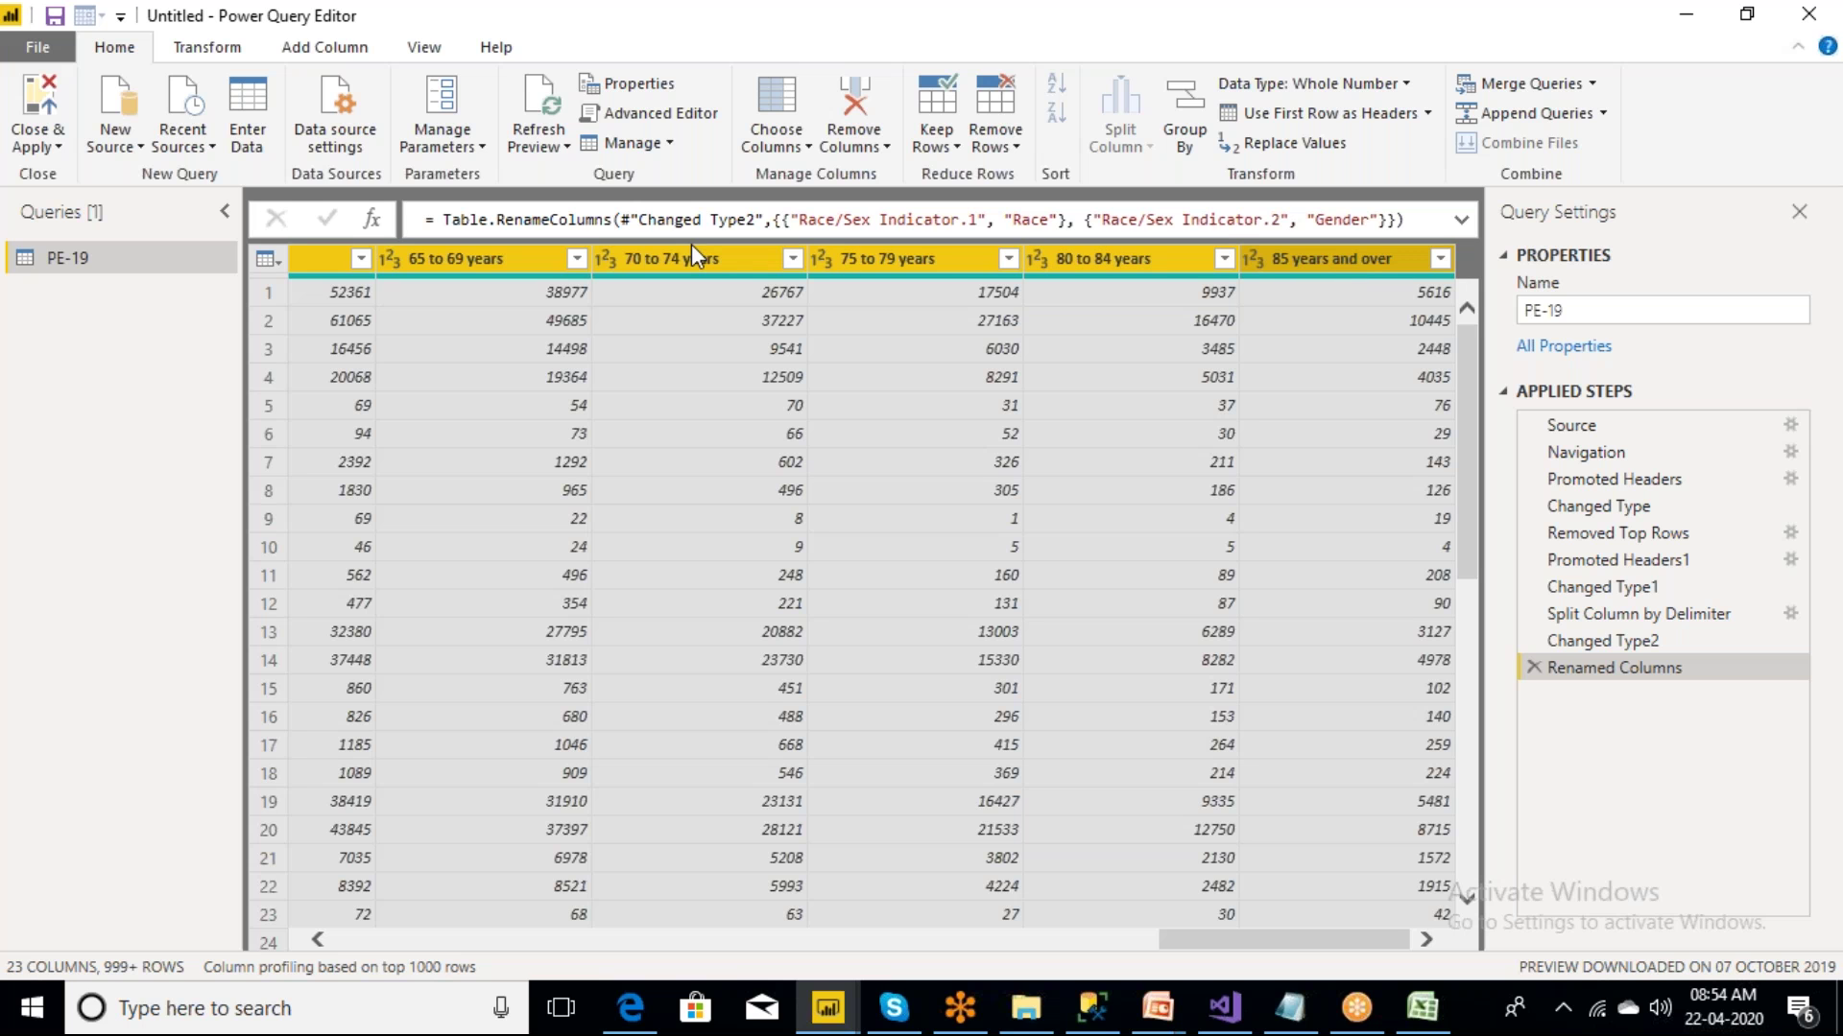
- Unpivot the selected age-group columns into attribute and value rows using Unpivot Columns
click(223, 50)
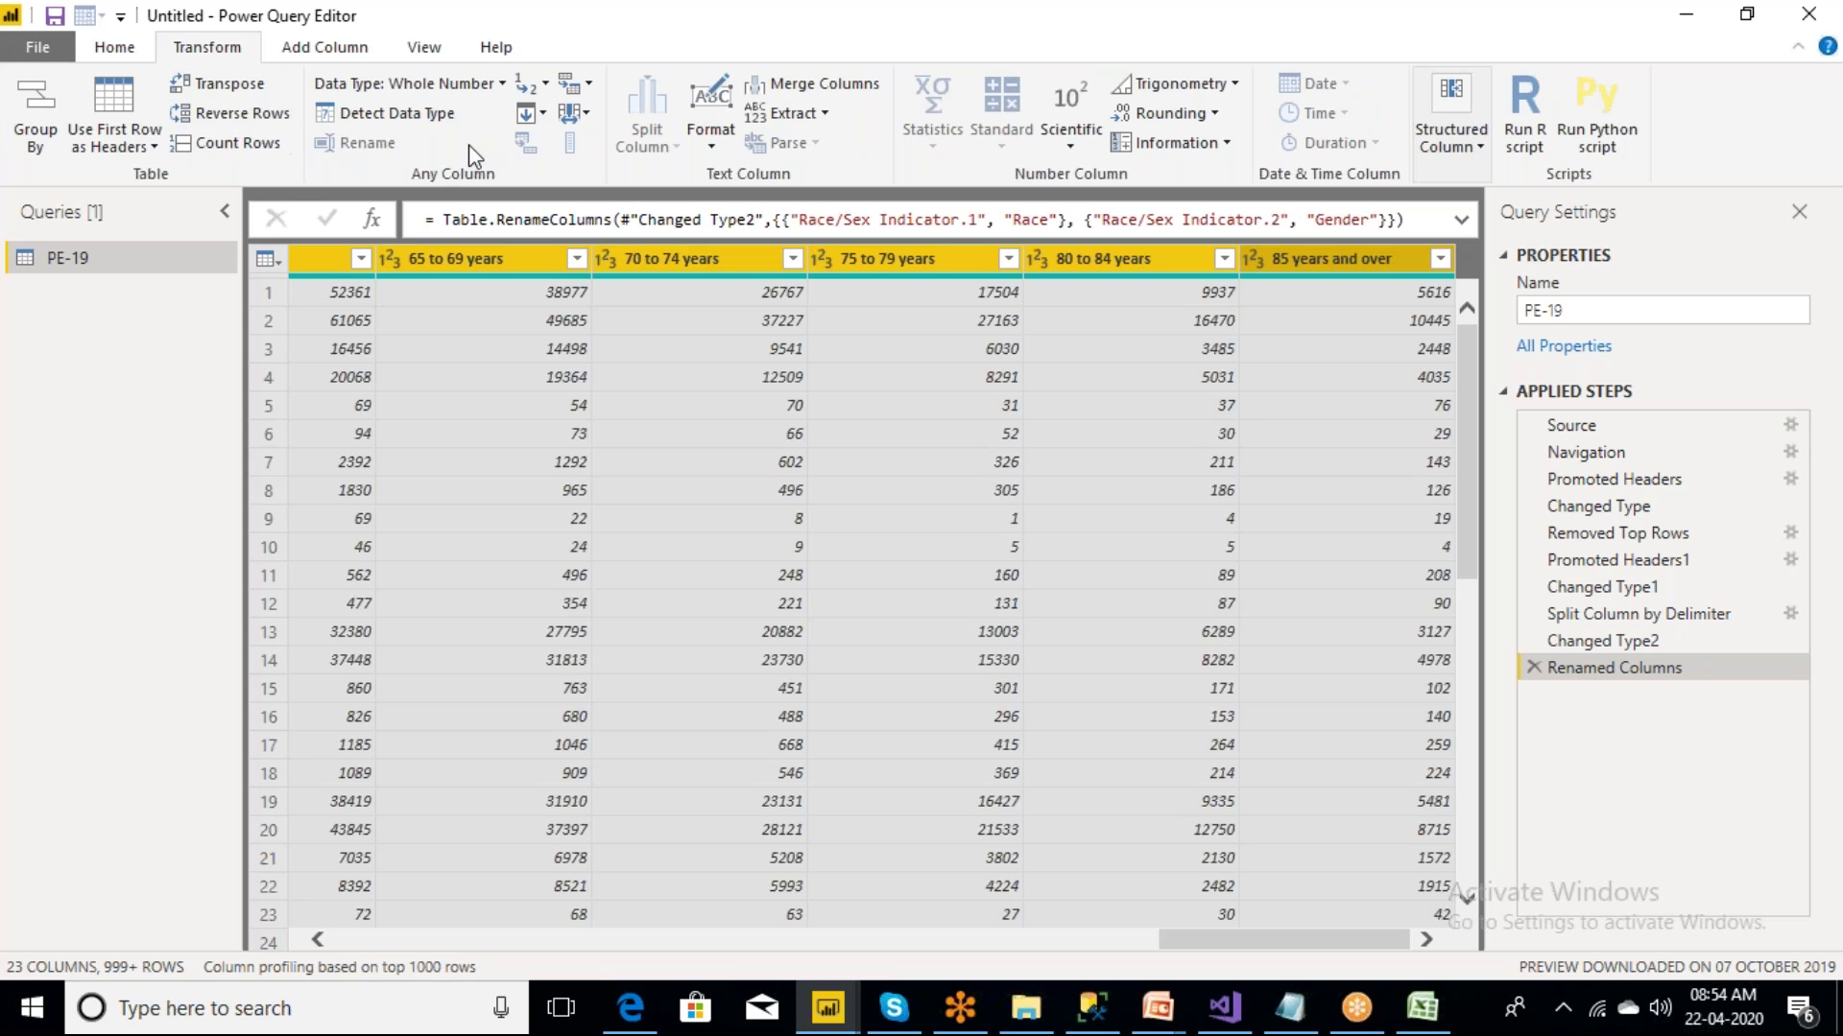
click(127, 50)
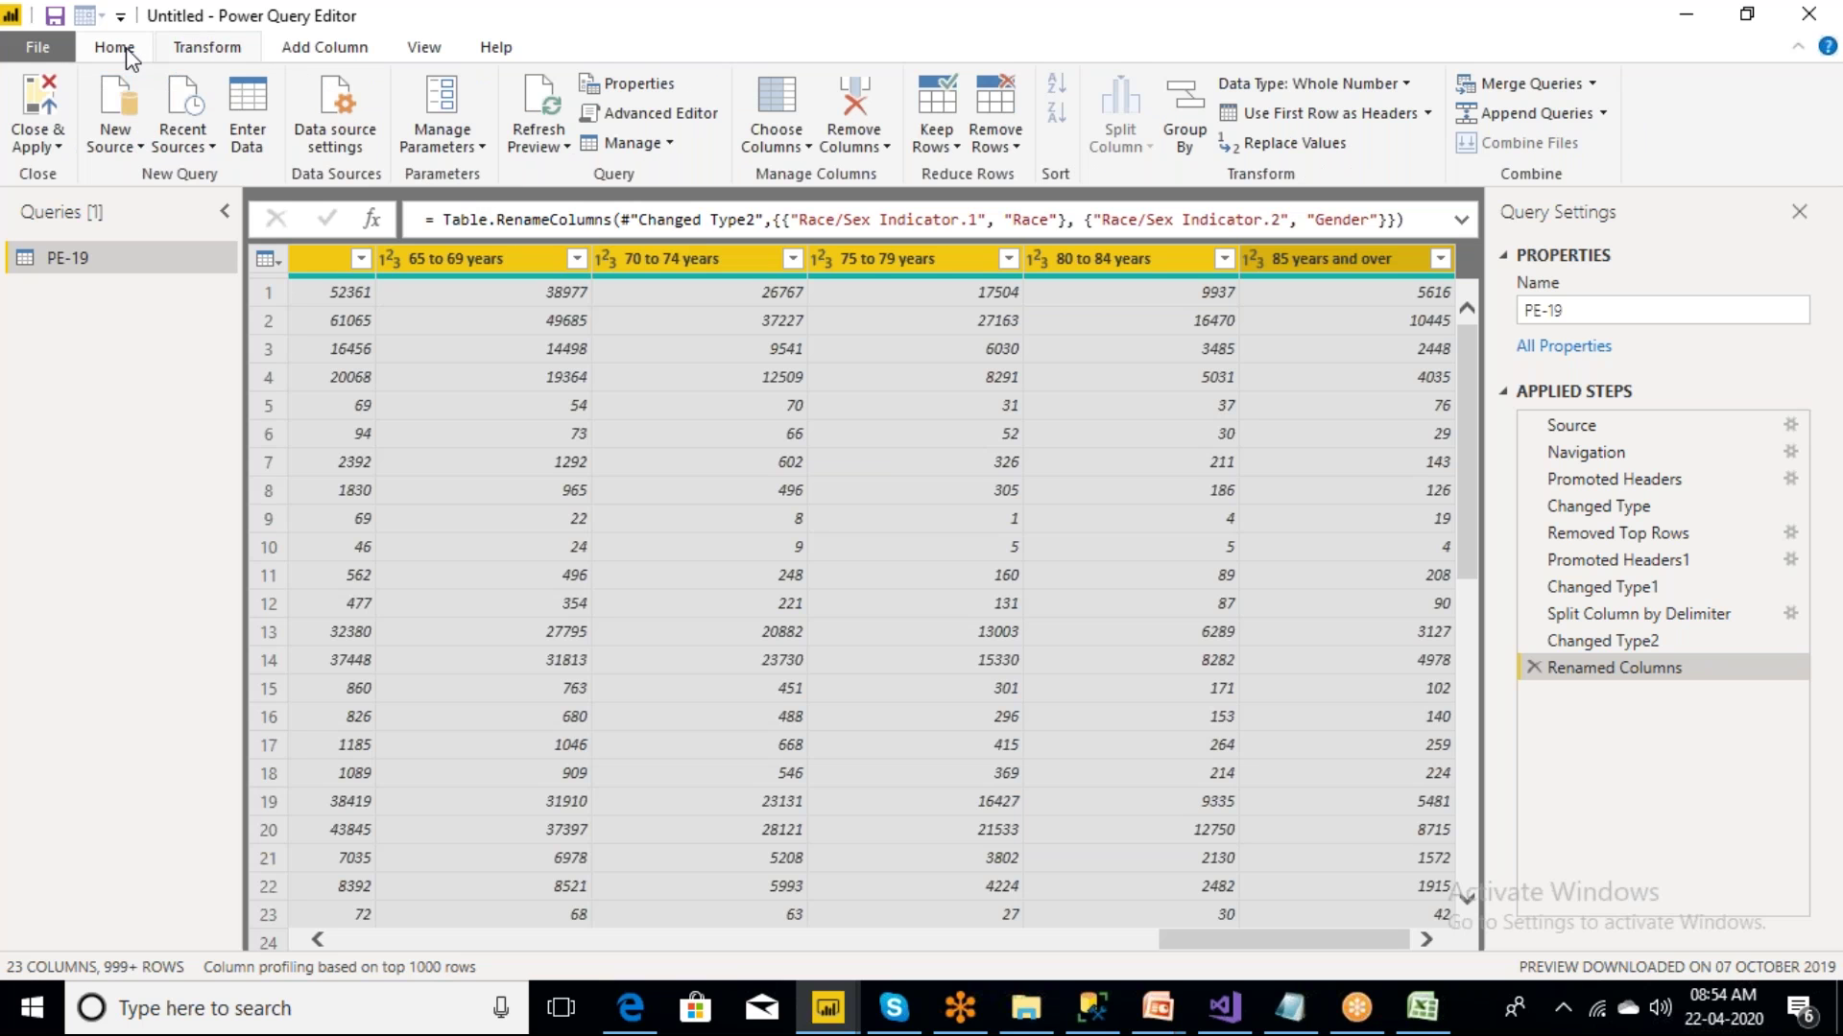
click(218, 54)
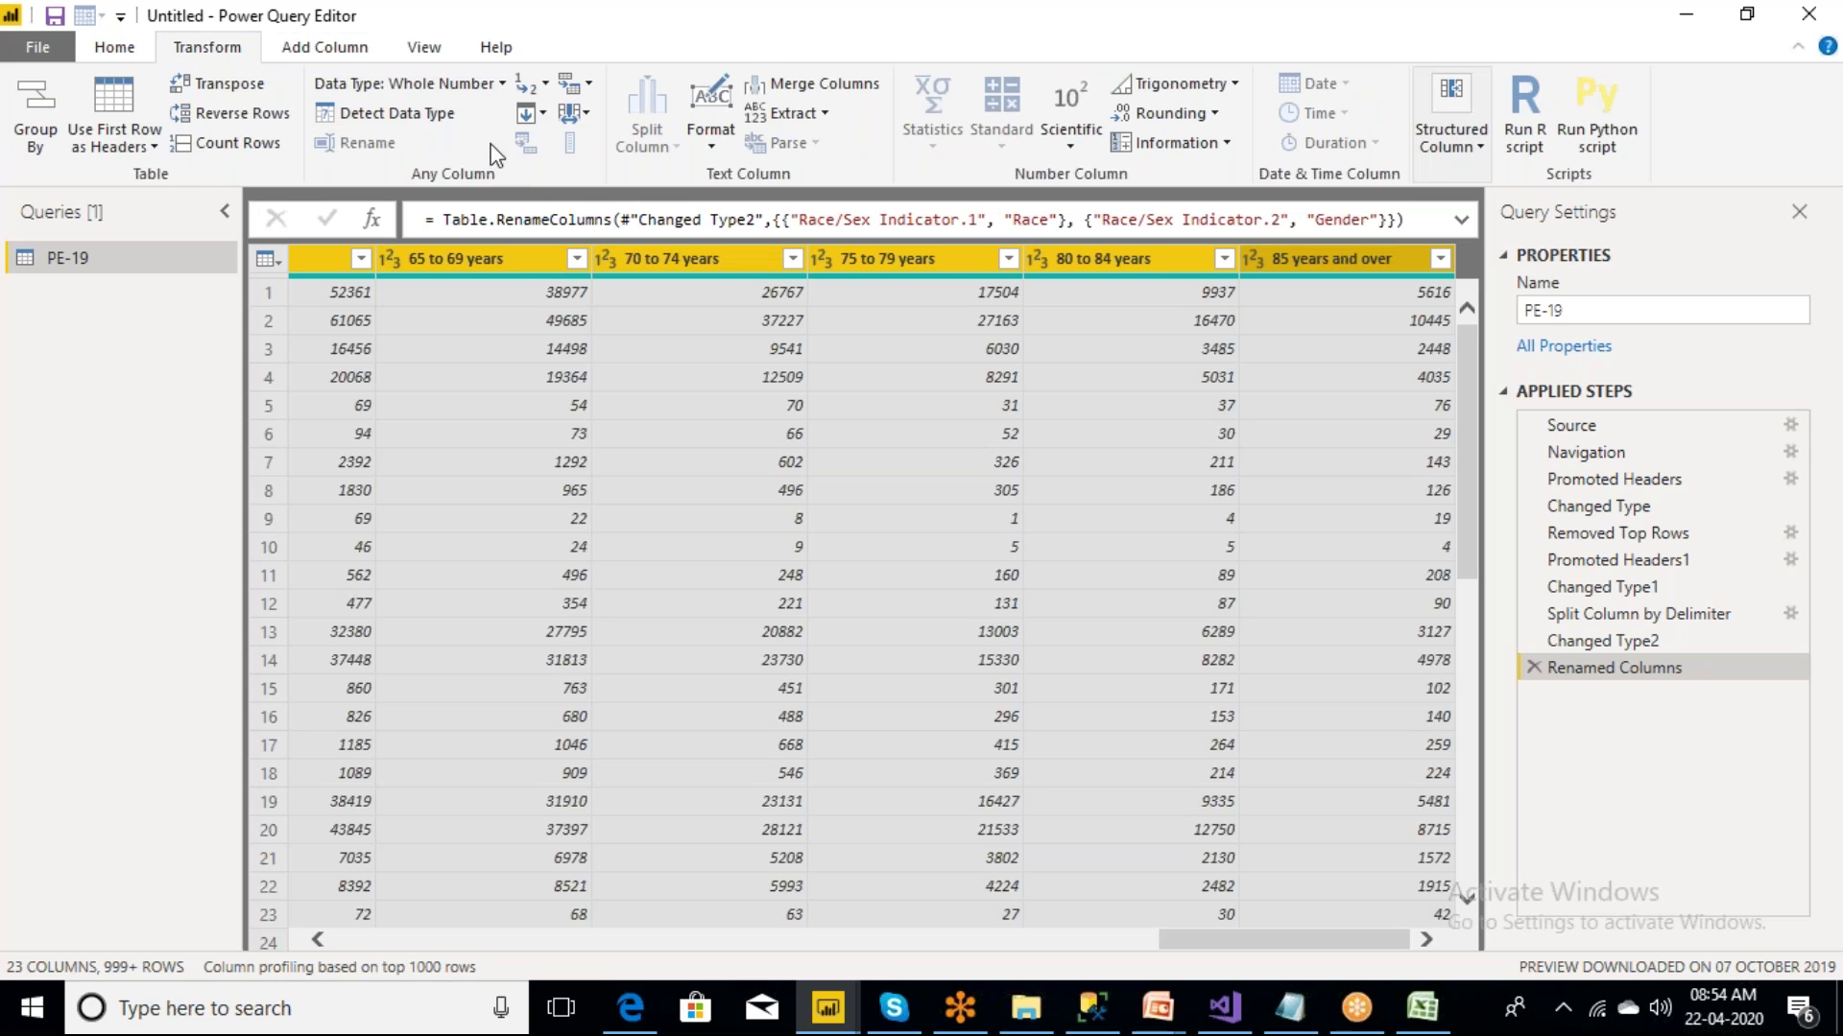
right_click(647, 254)
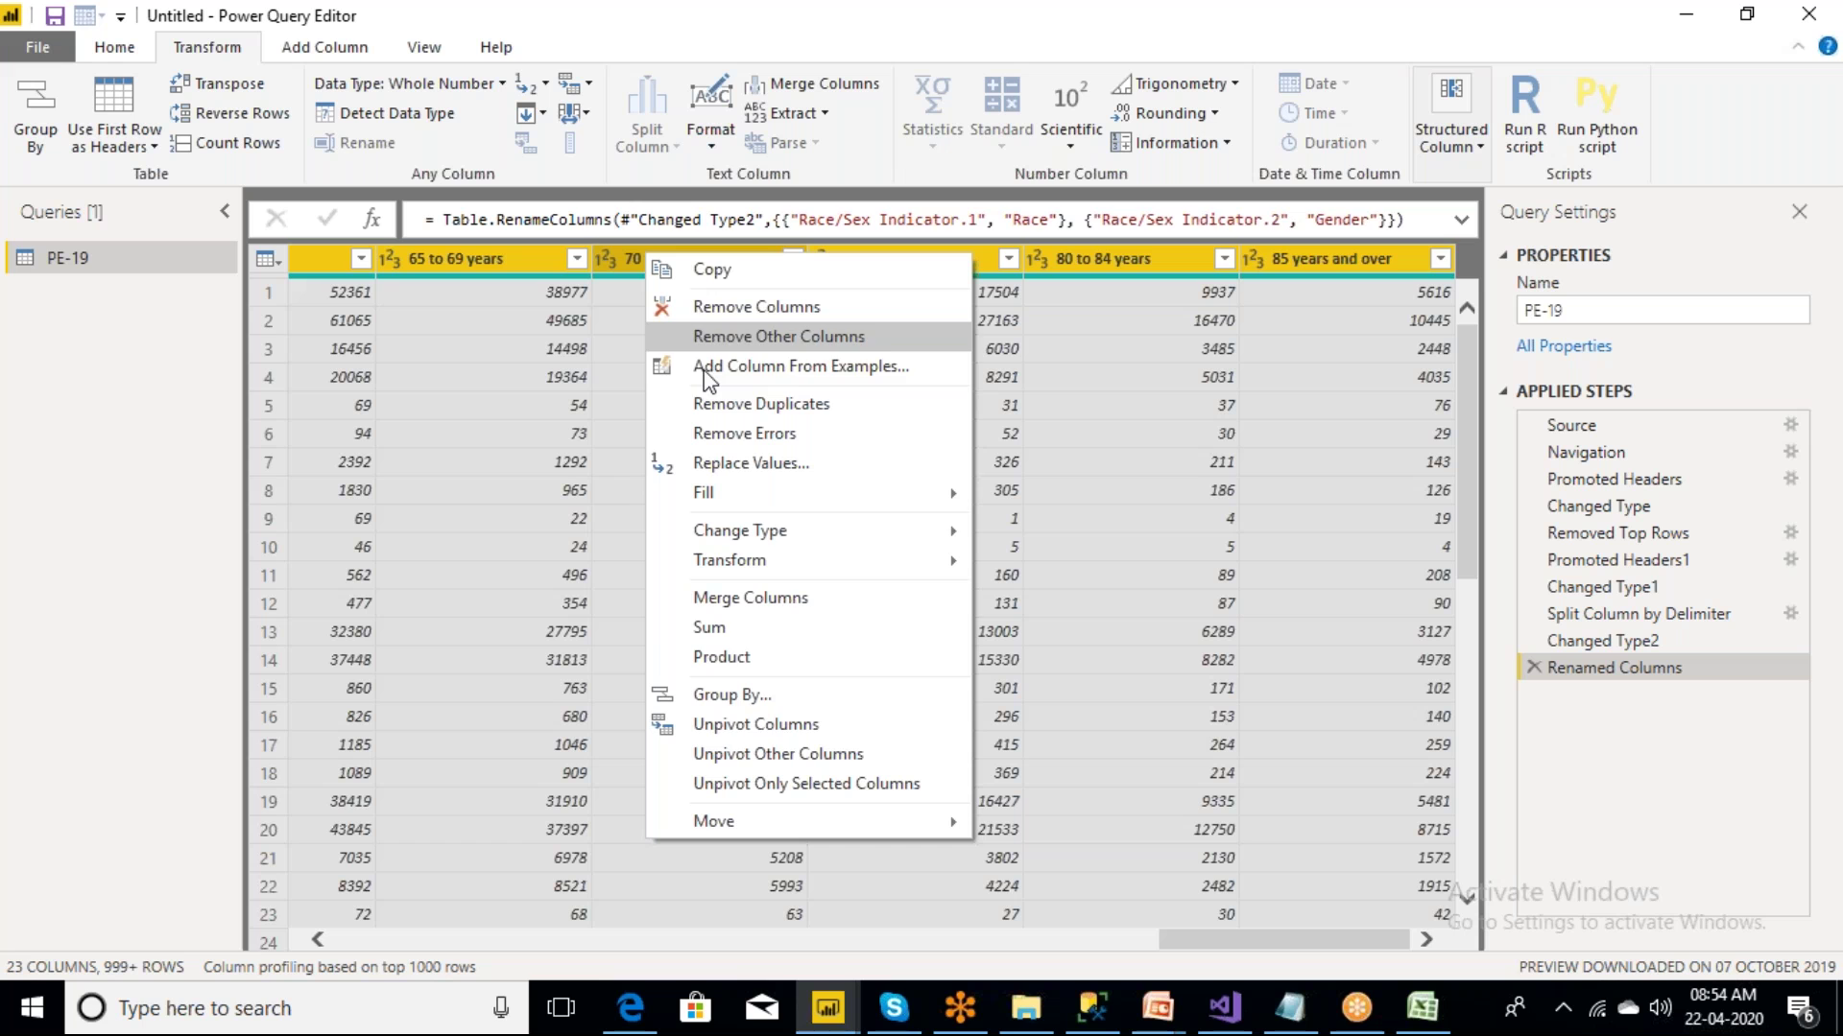
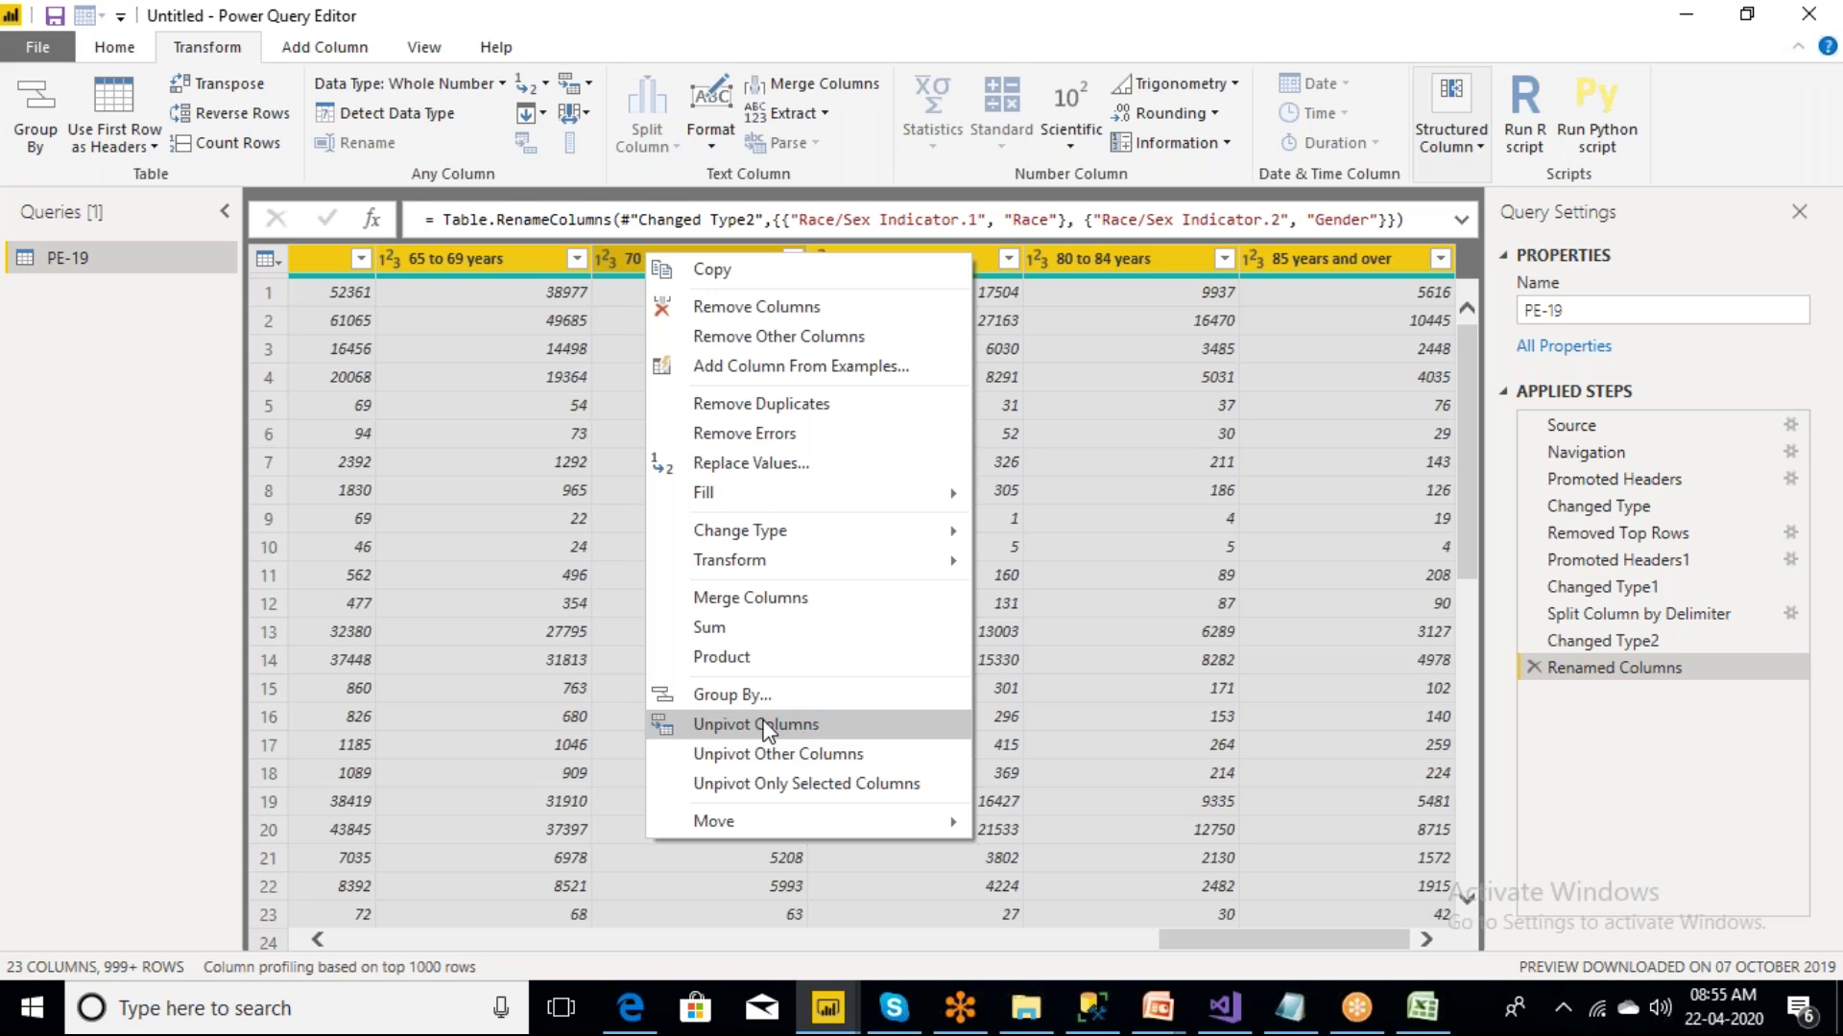
click(765, 726)
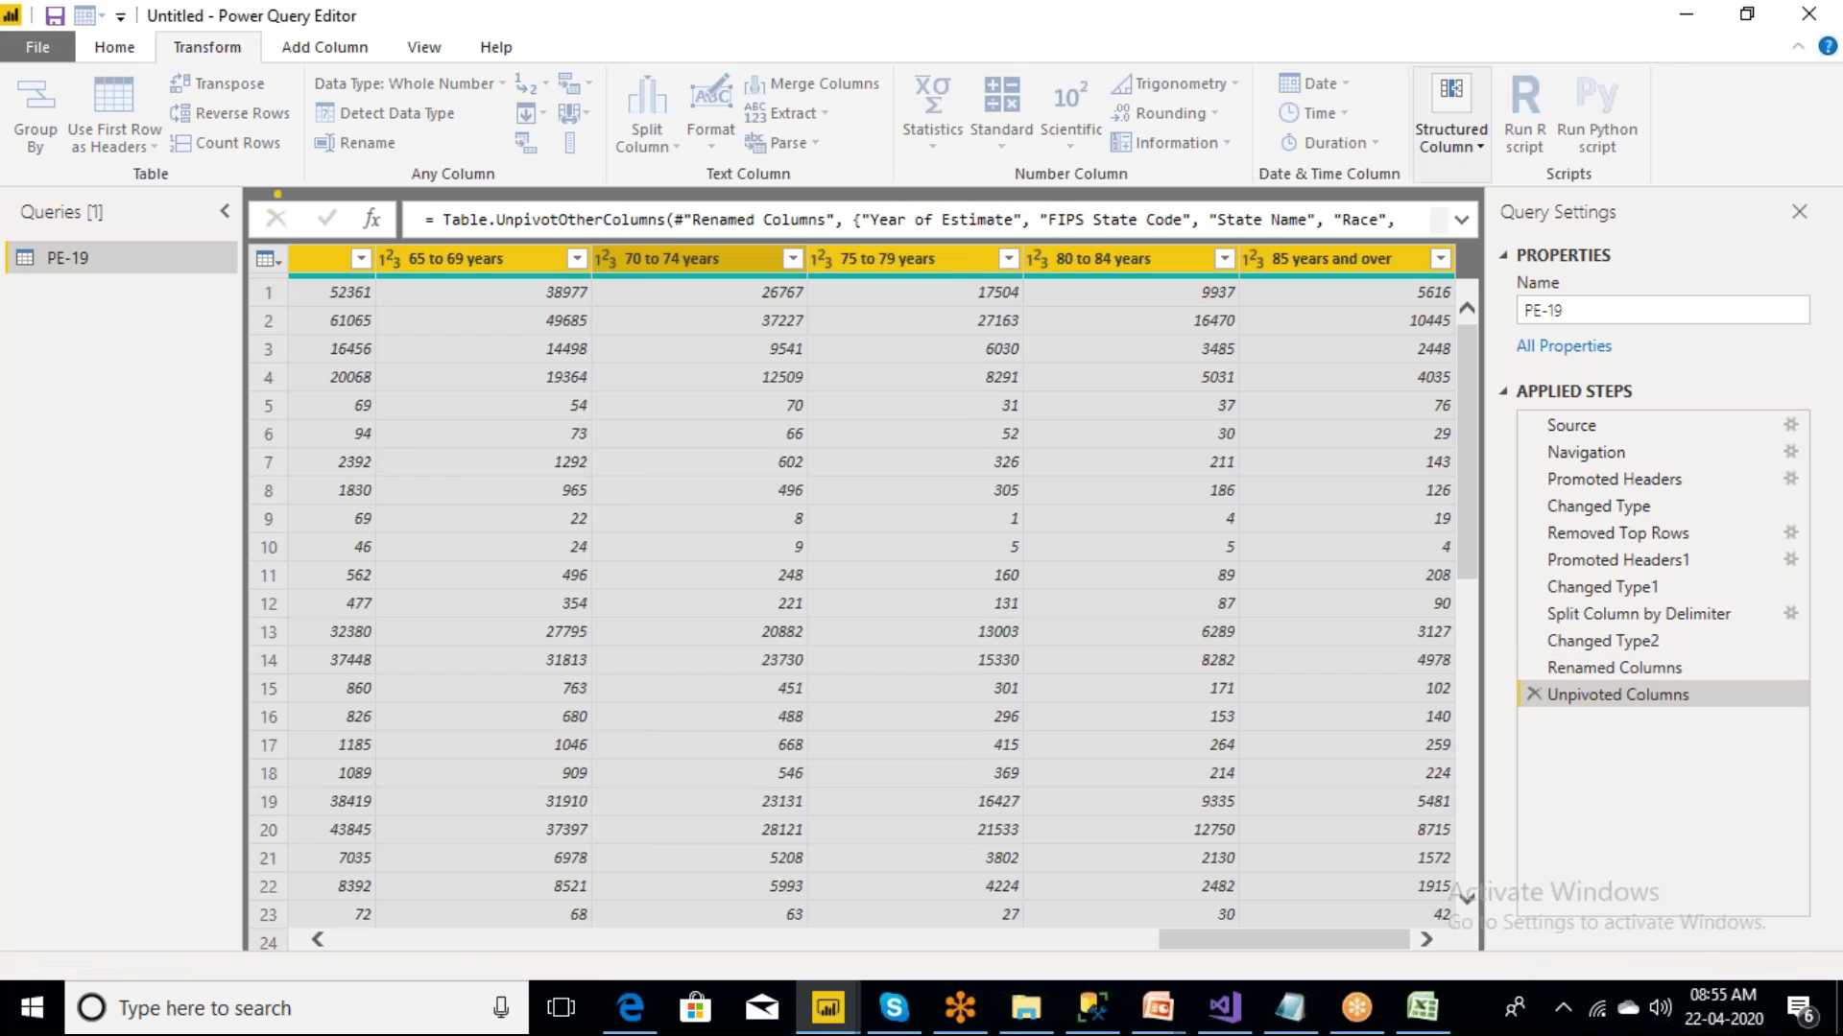
- Examine the age-group entries in the Attribute column from Under 5 years to 30 to 34 years
click(1104, 298)
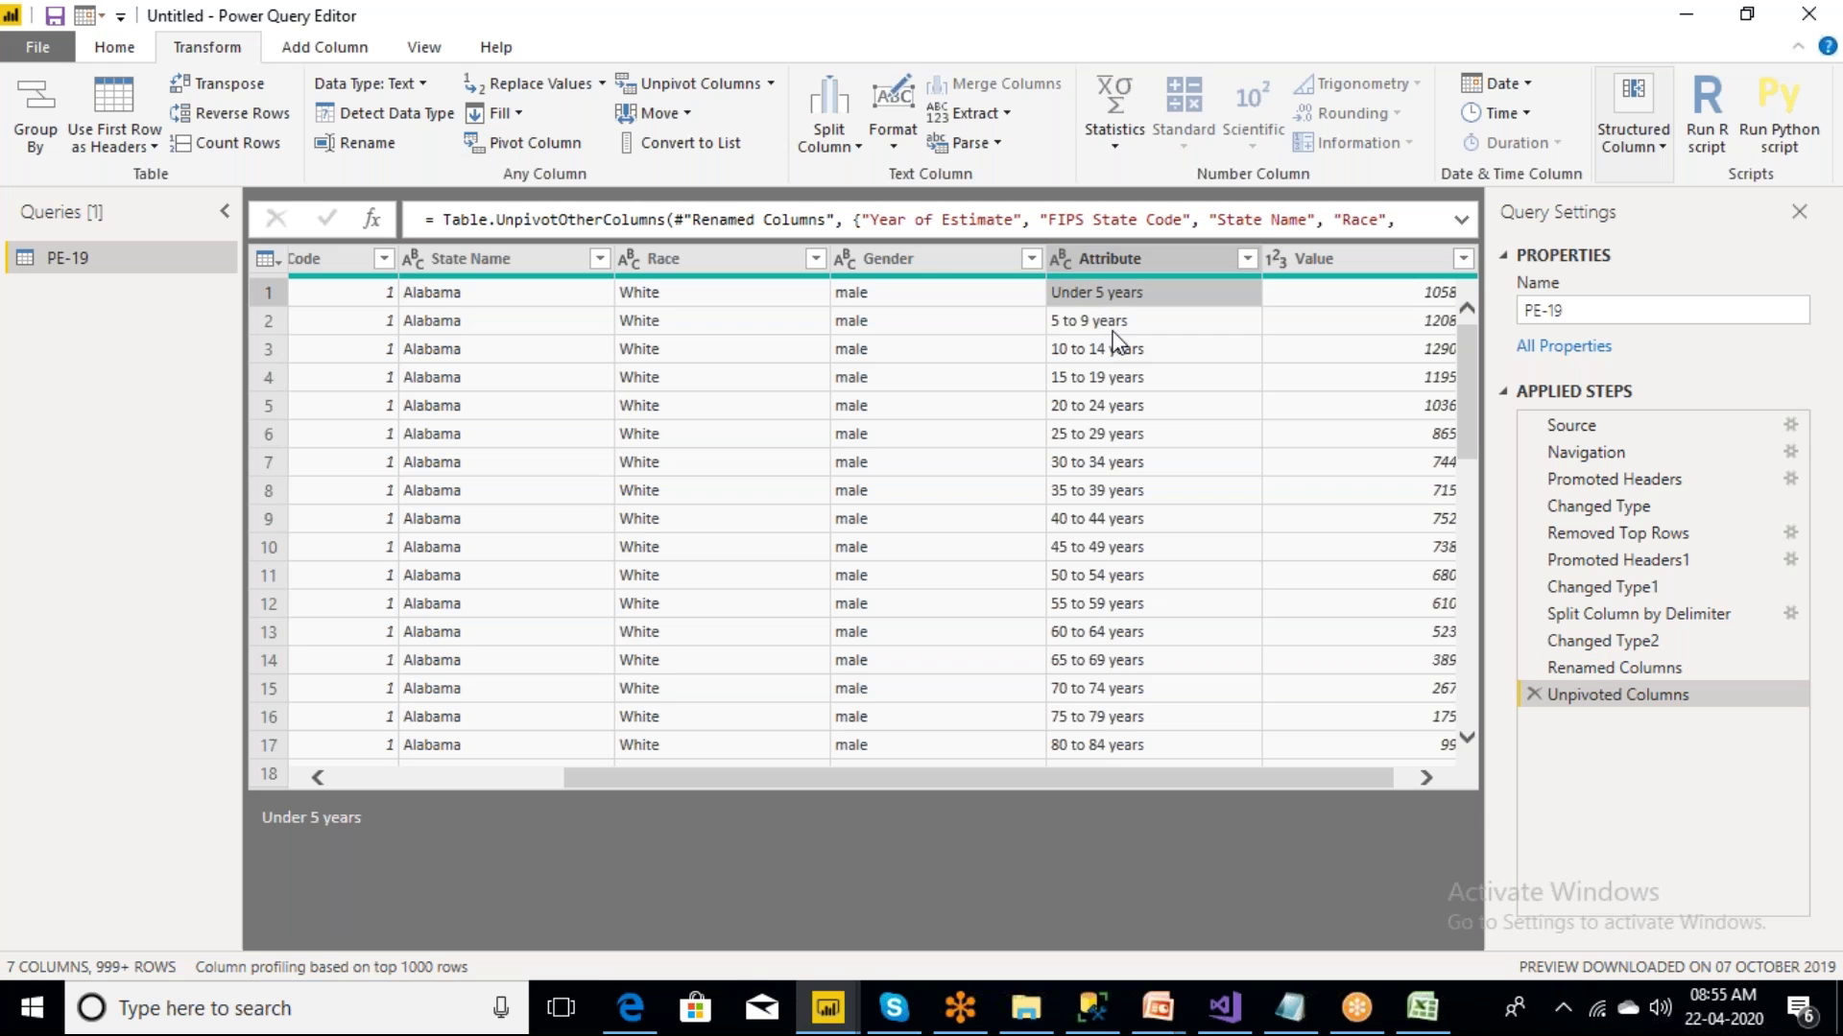
click(1113, 330)
click(1119, 349)
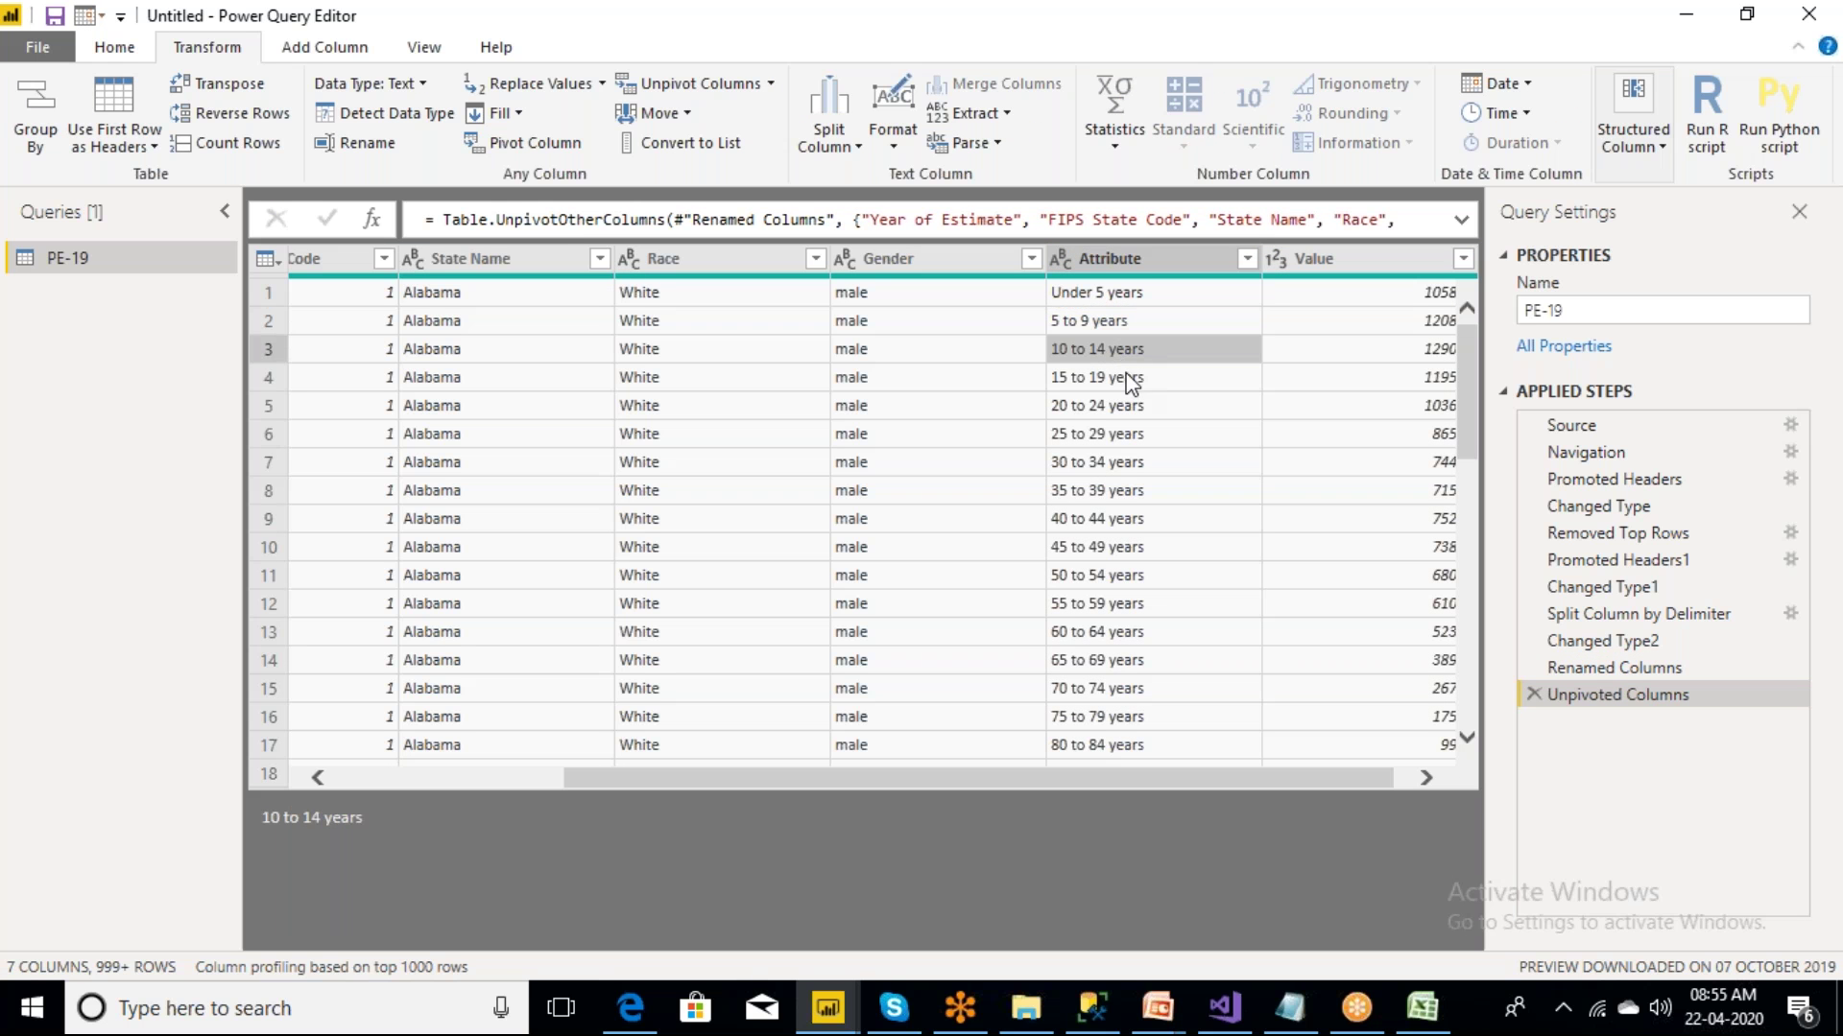
click(1130, 380)
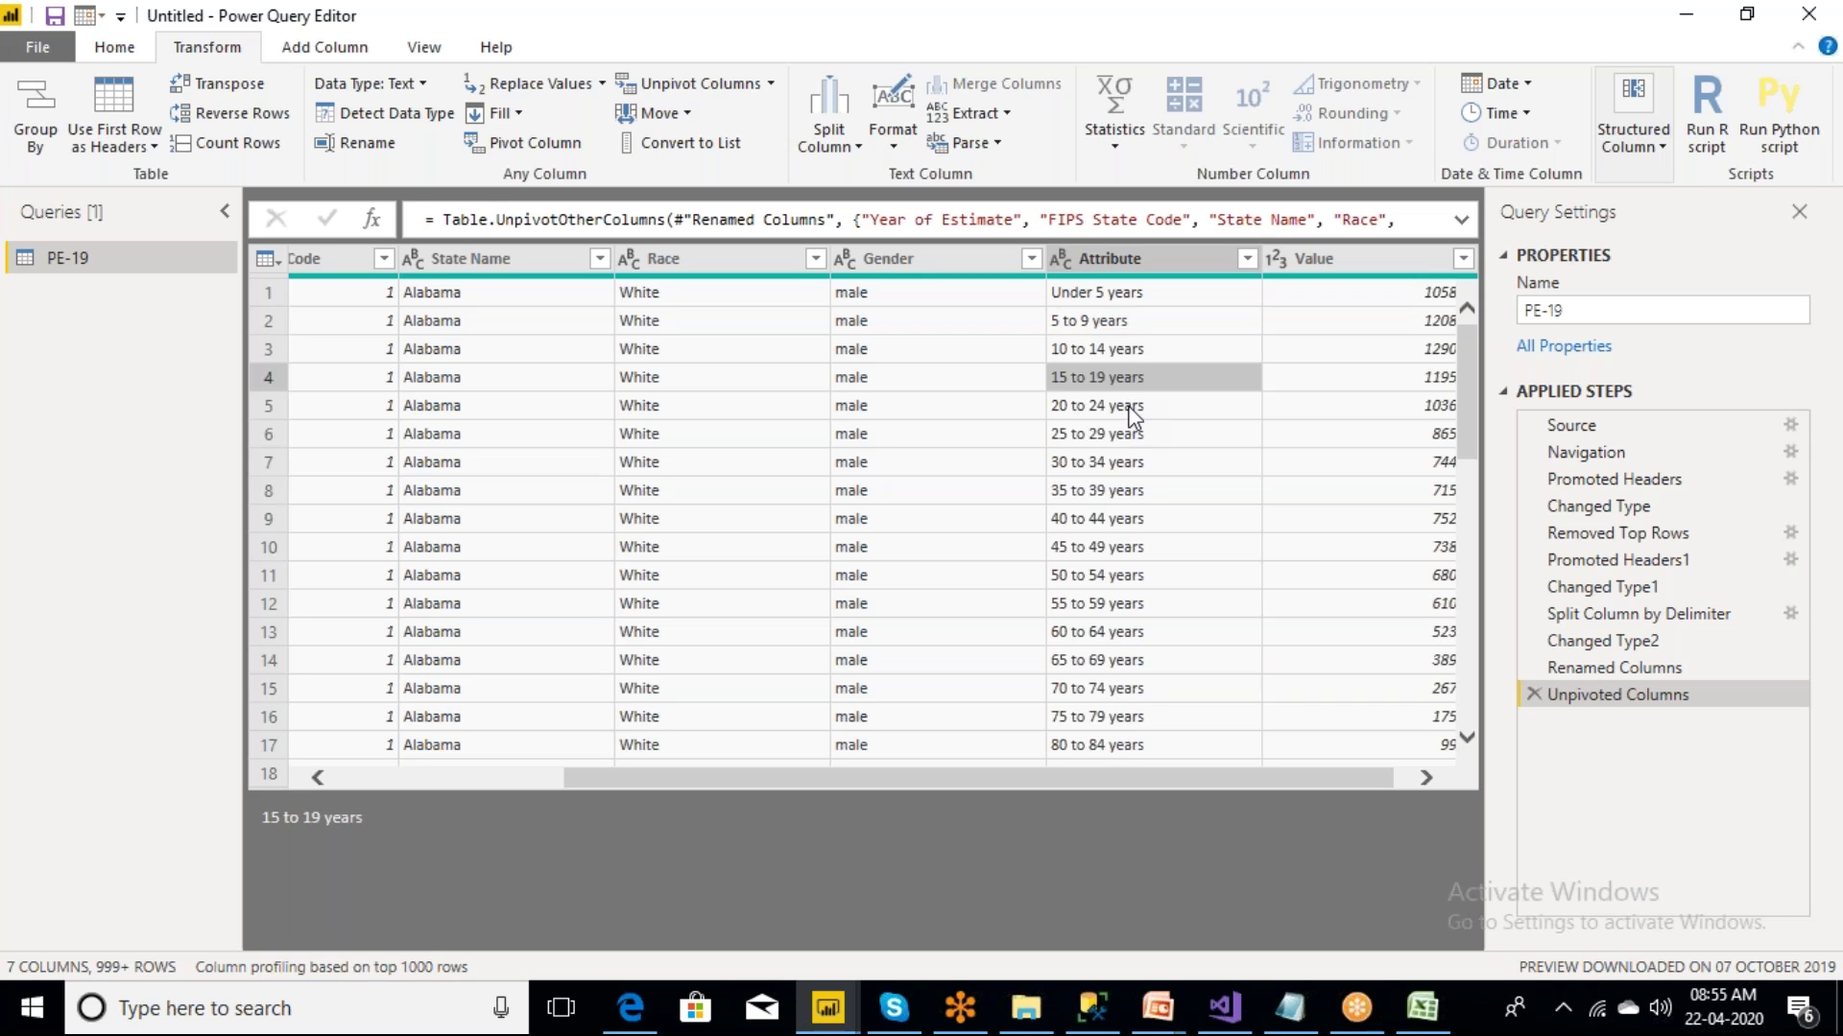
click(1133, 409)
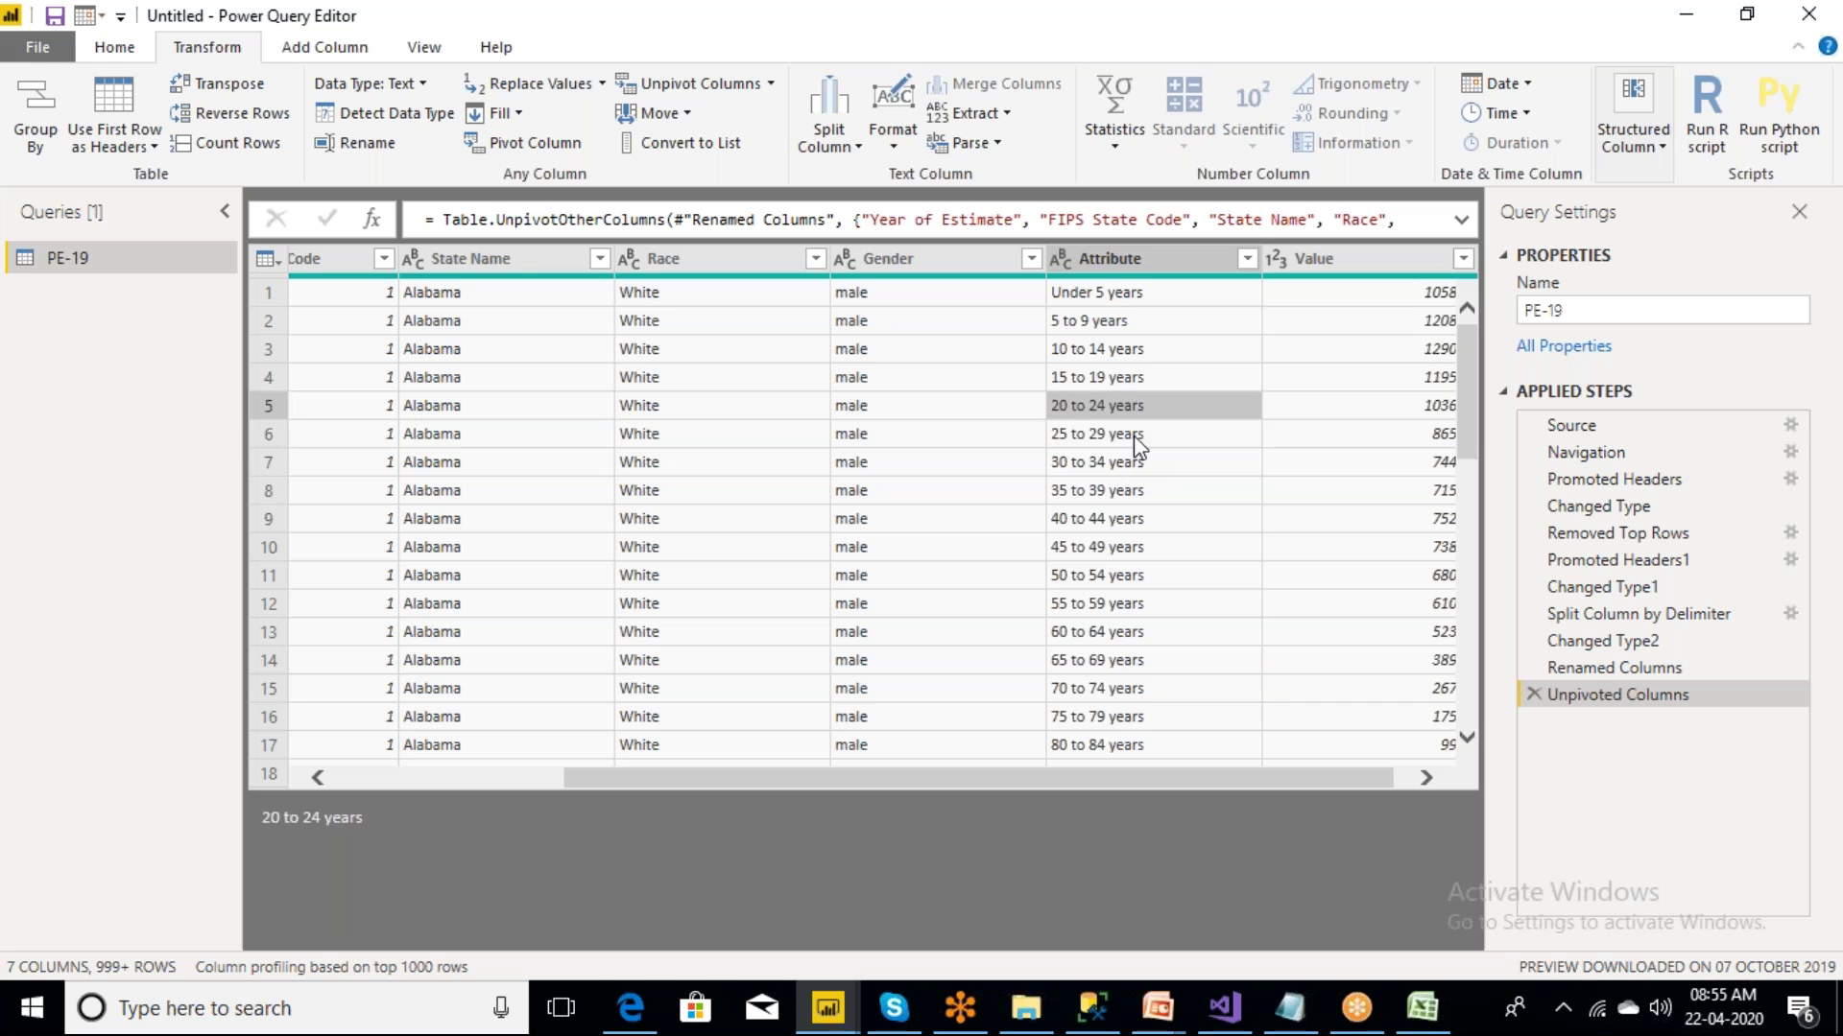
click(1132, 443)
click(1132, 464)
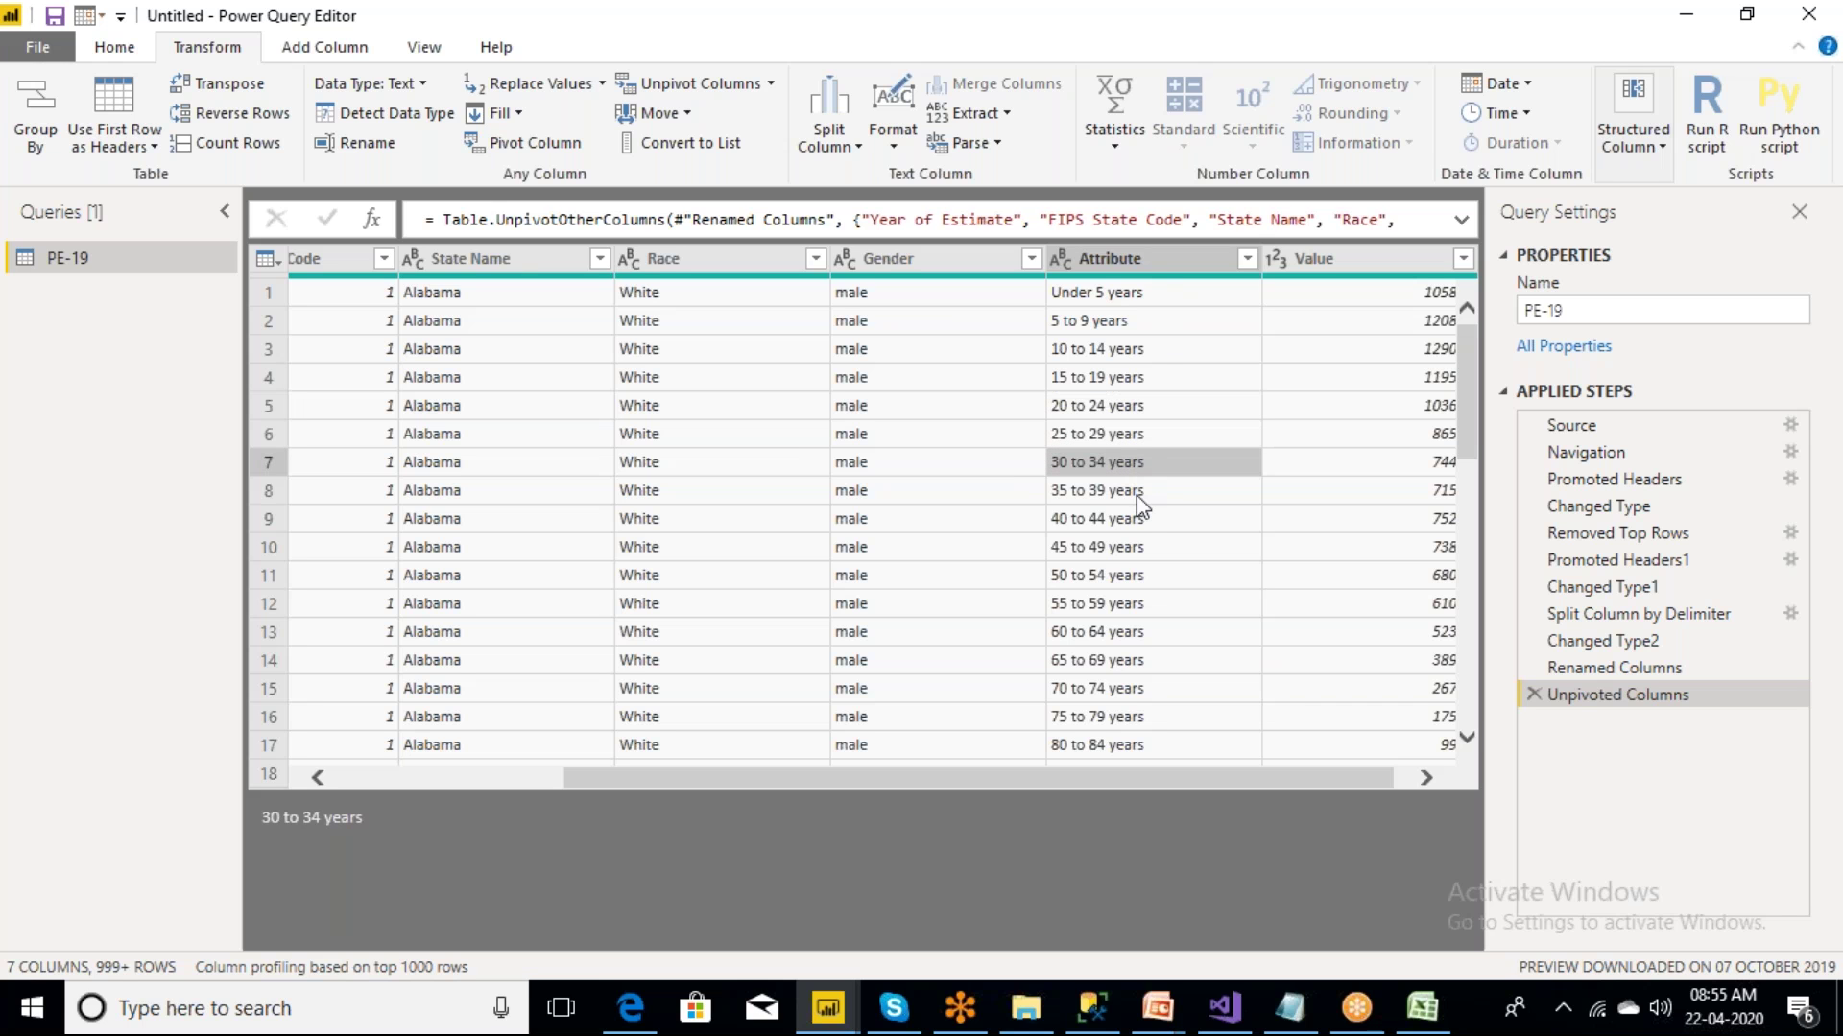
- Rename the Attribute column to AgeCategory
click(1137, 495)
click(1136, 518)
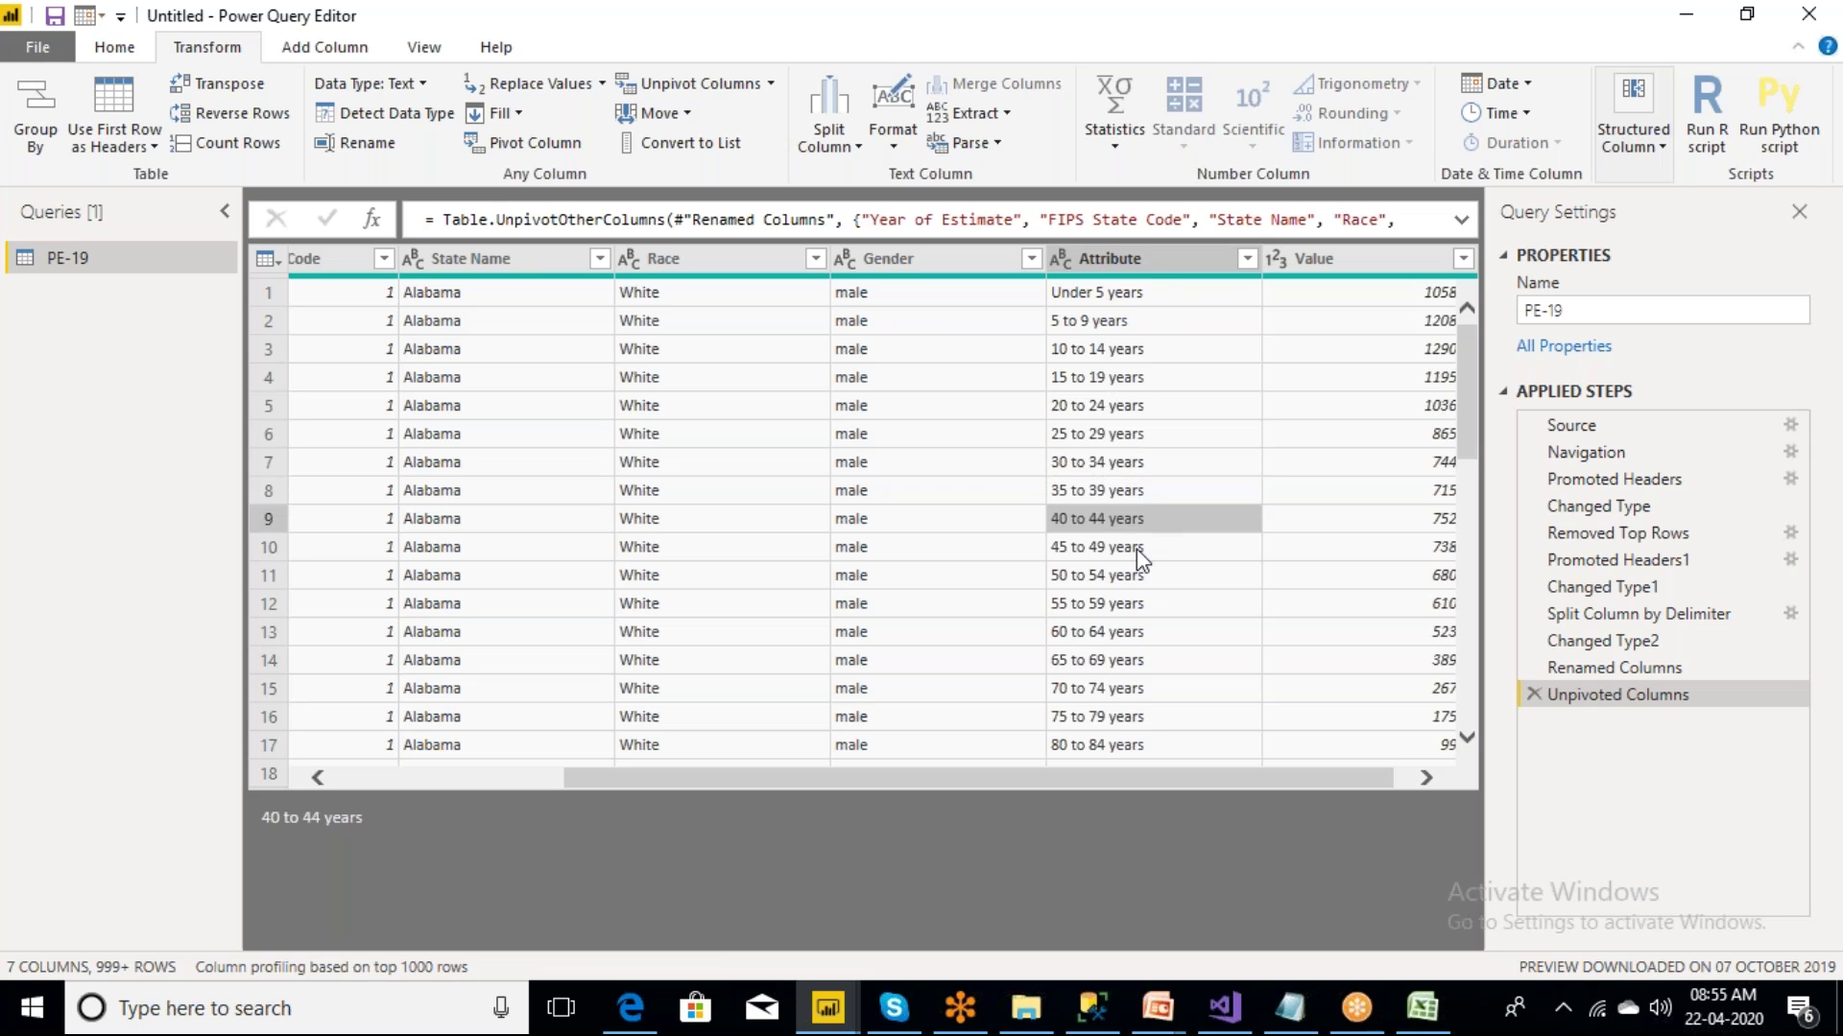
click(1136, 548)
double_click(1113, 258)
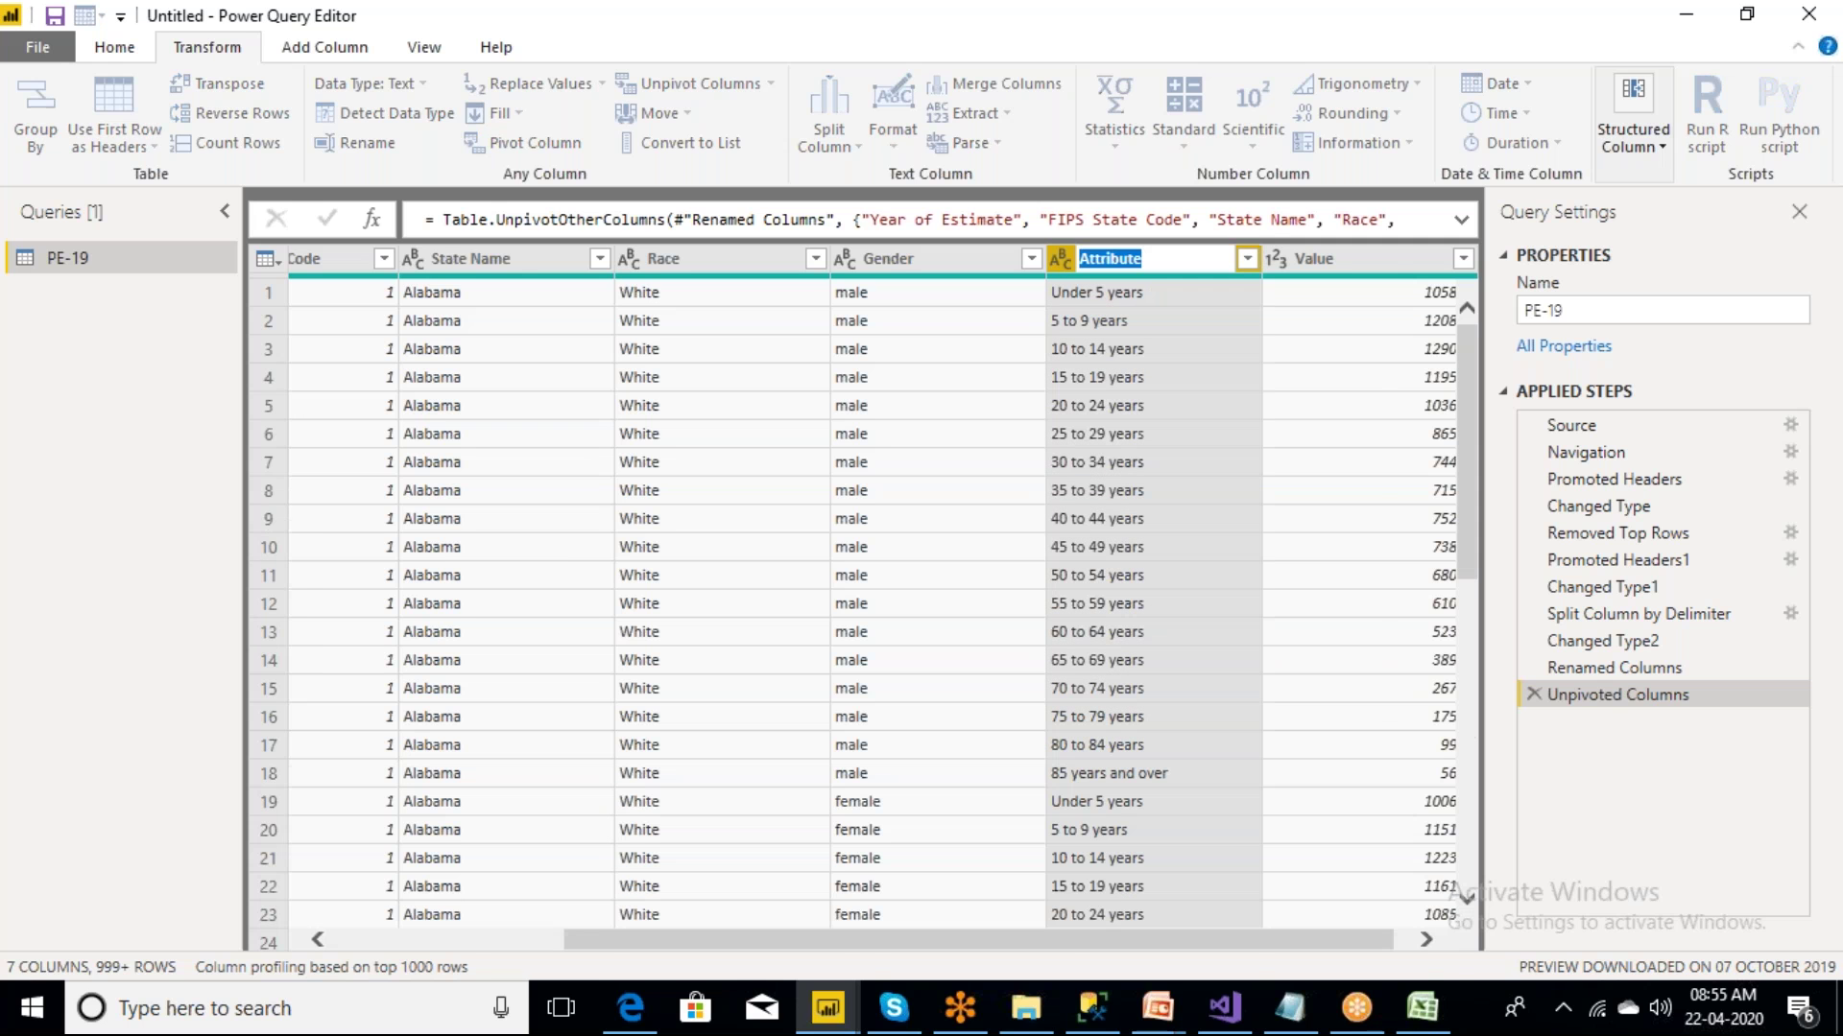
text(AgeCategory)
key(Return)
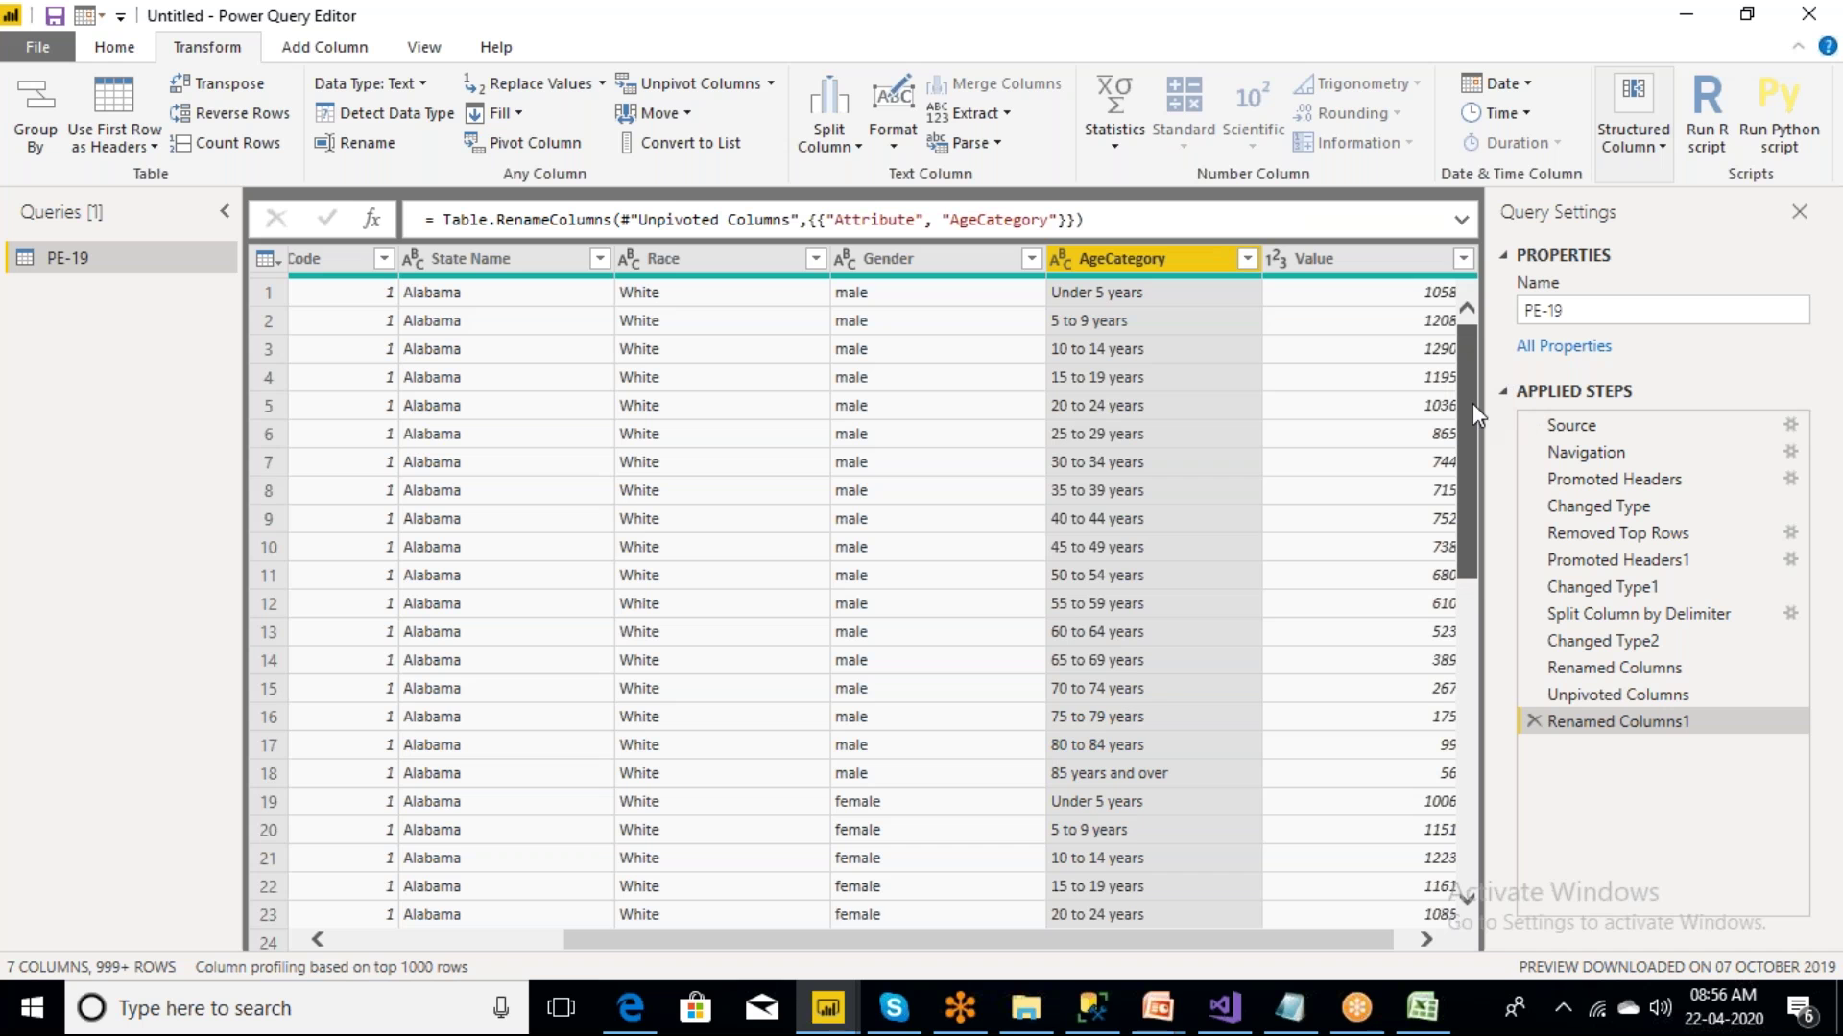
- Rename the Value column to Population
drag(1472, 404, 1478, 550)
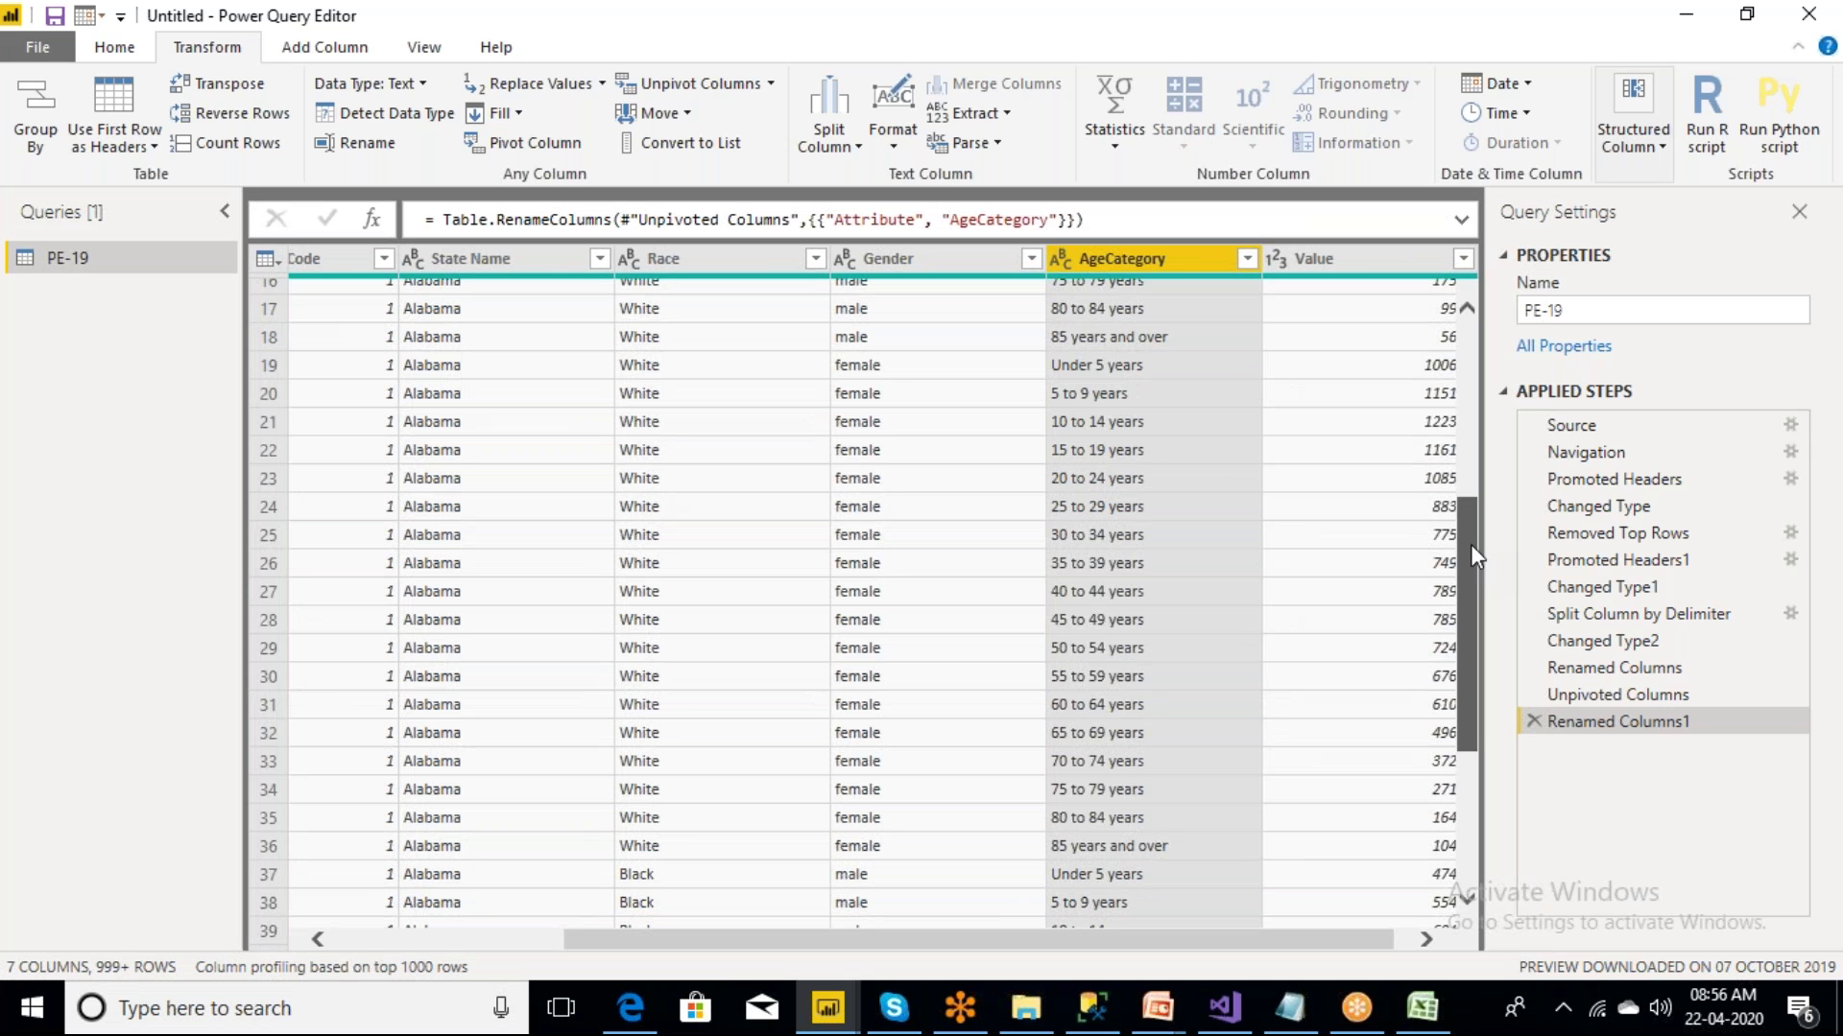
drag(1471, 576, 1463, 307)
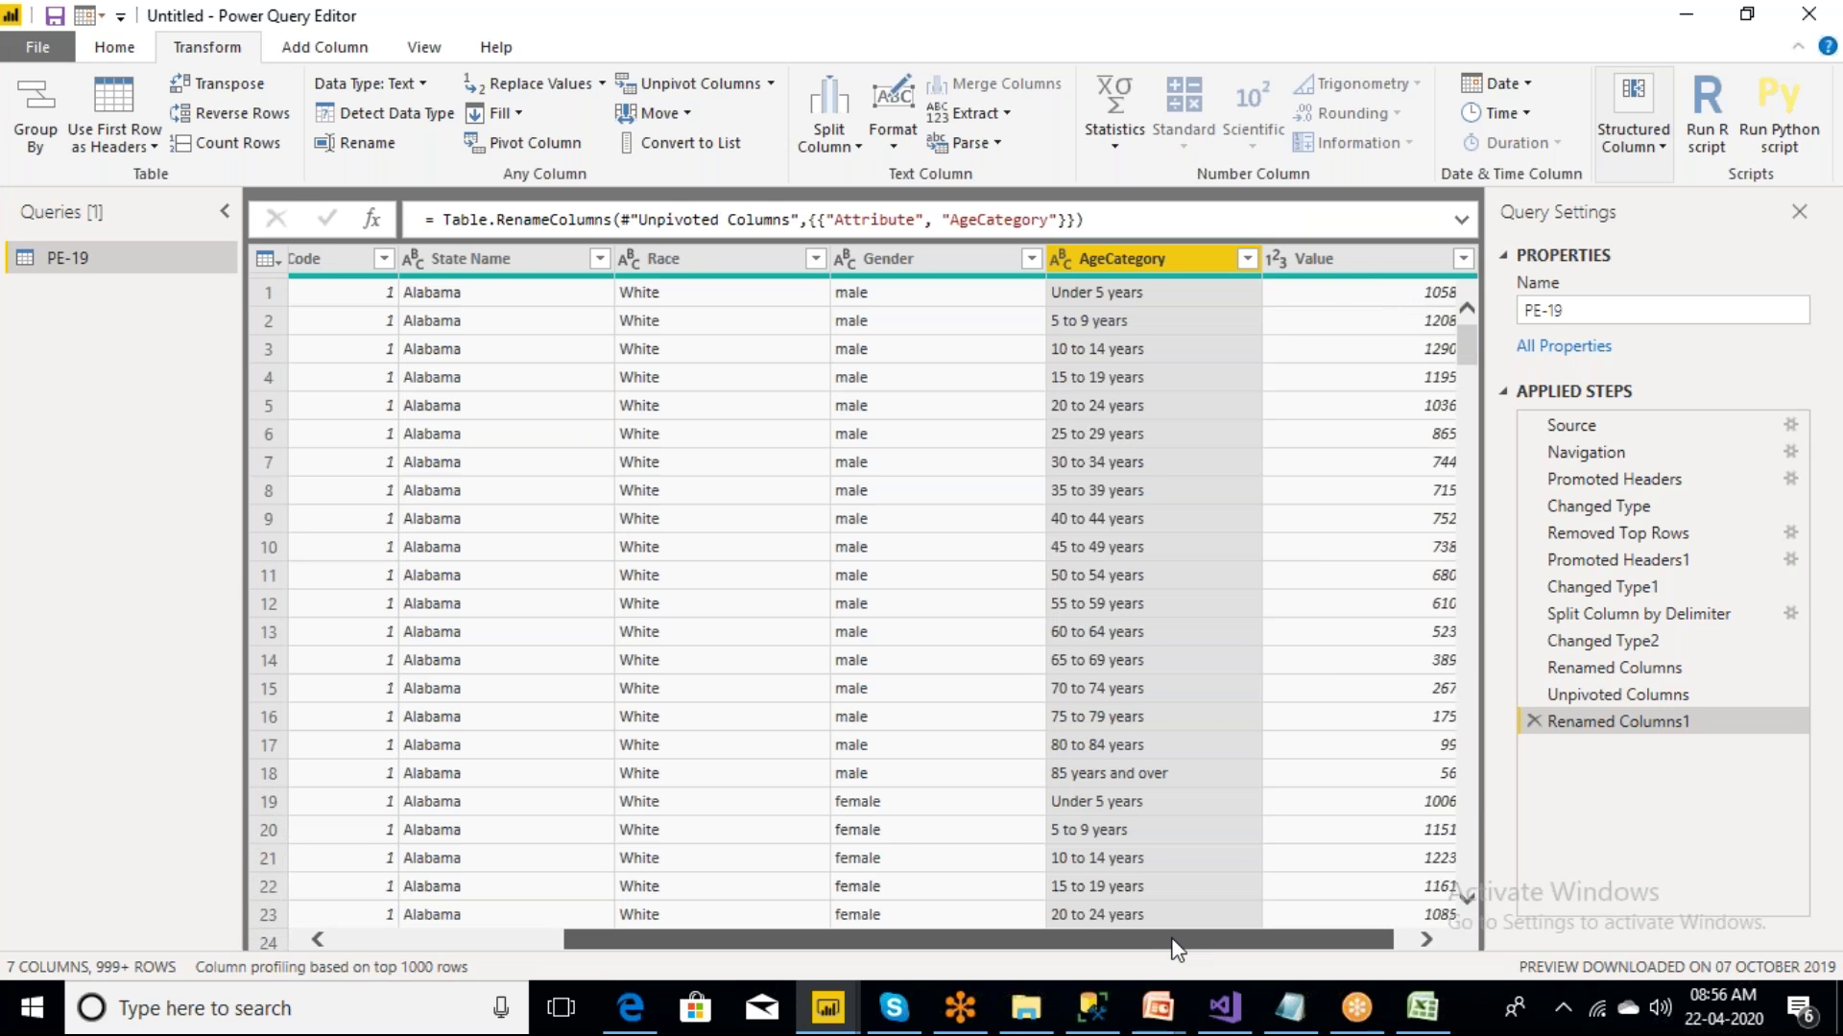
drag(1176, 950, 1198, 951)
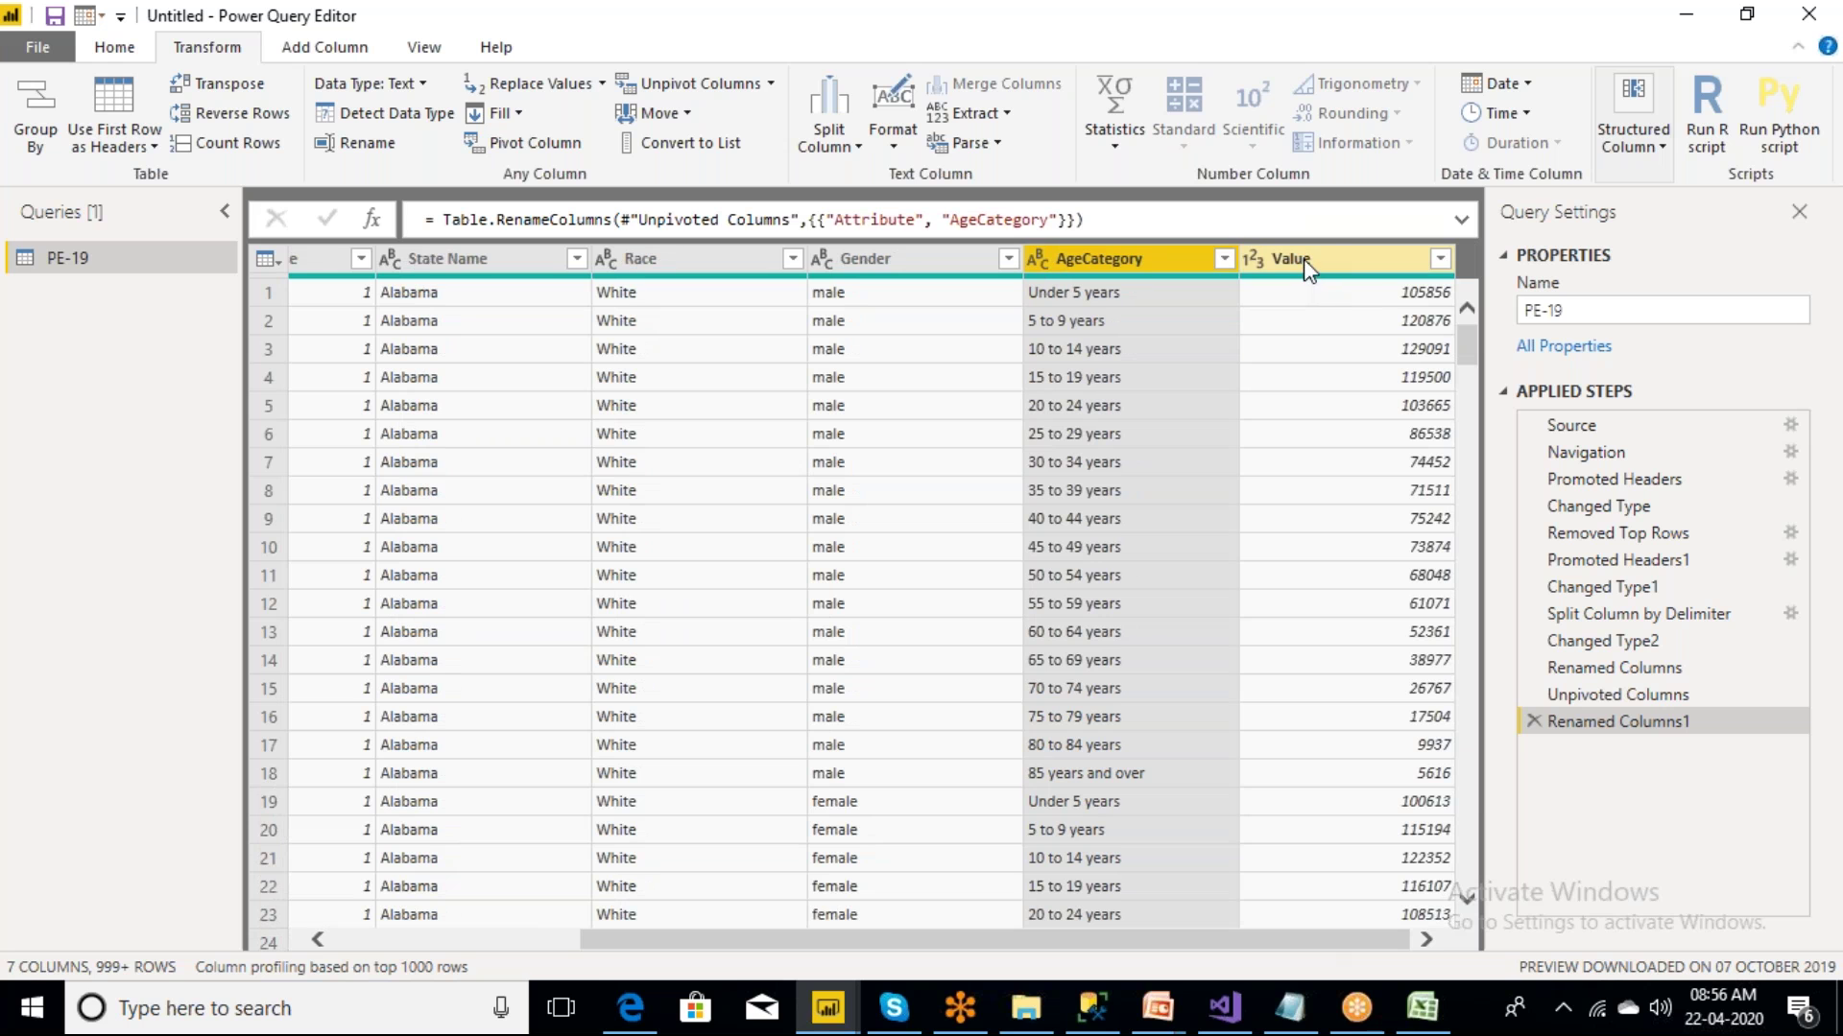
click(976, 297)
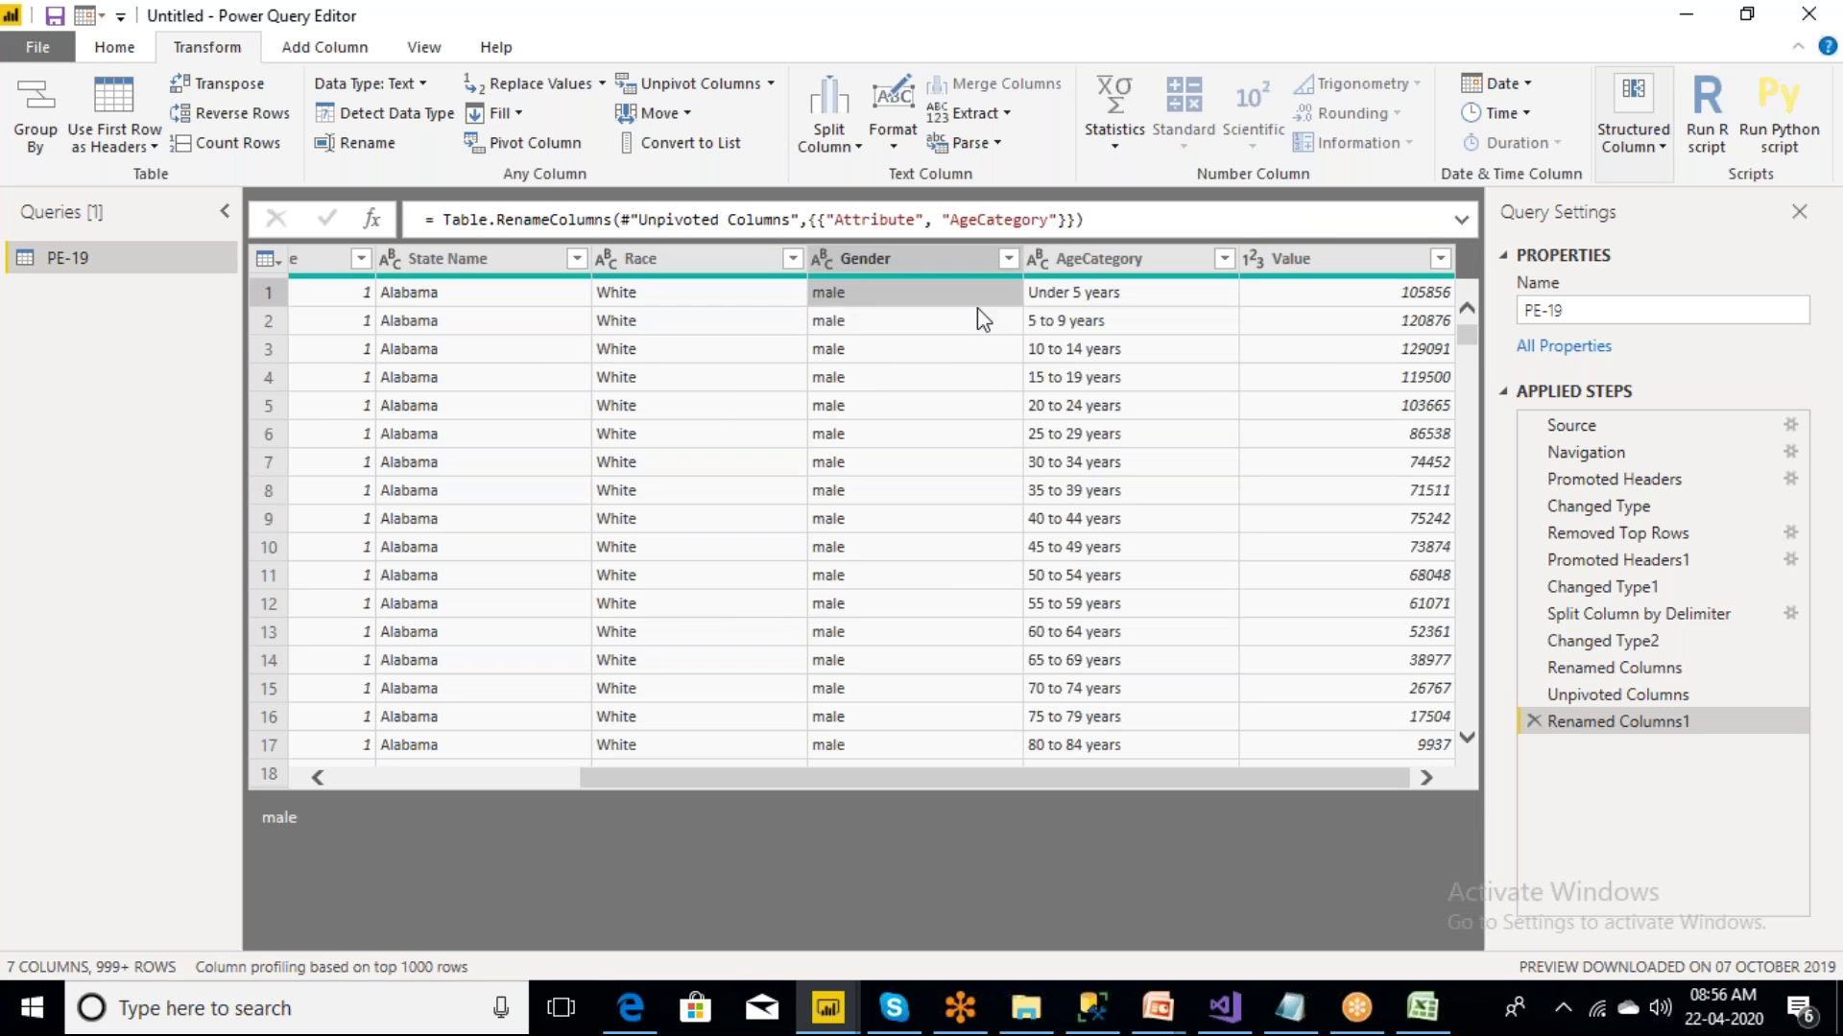
click(1067, 297)
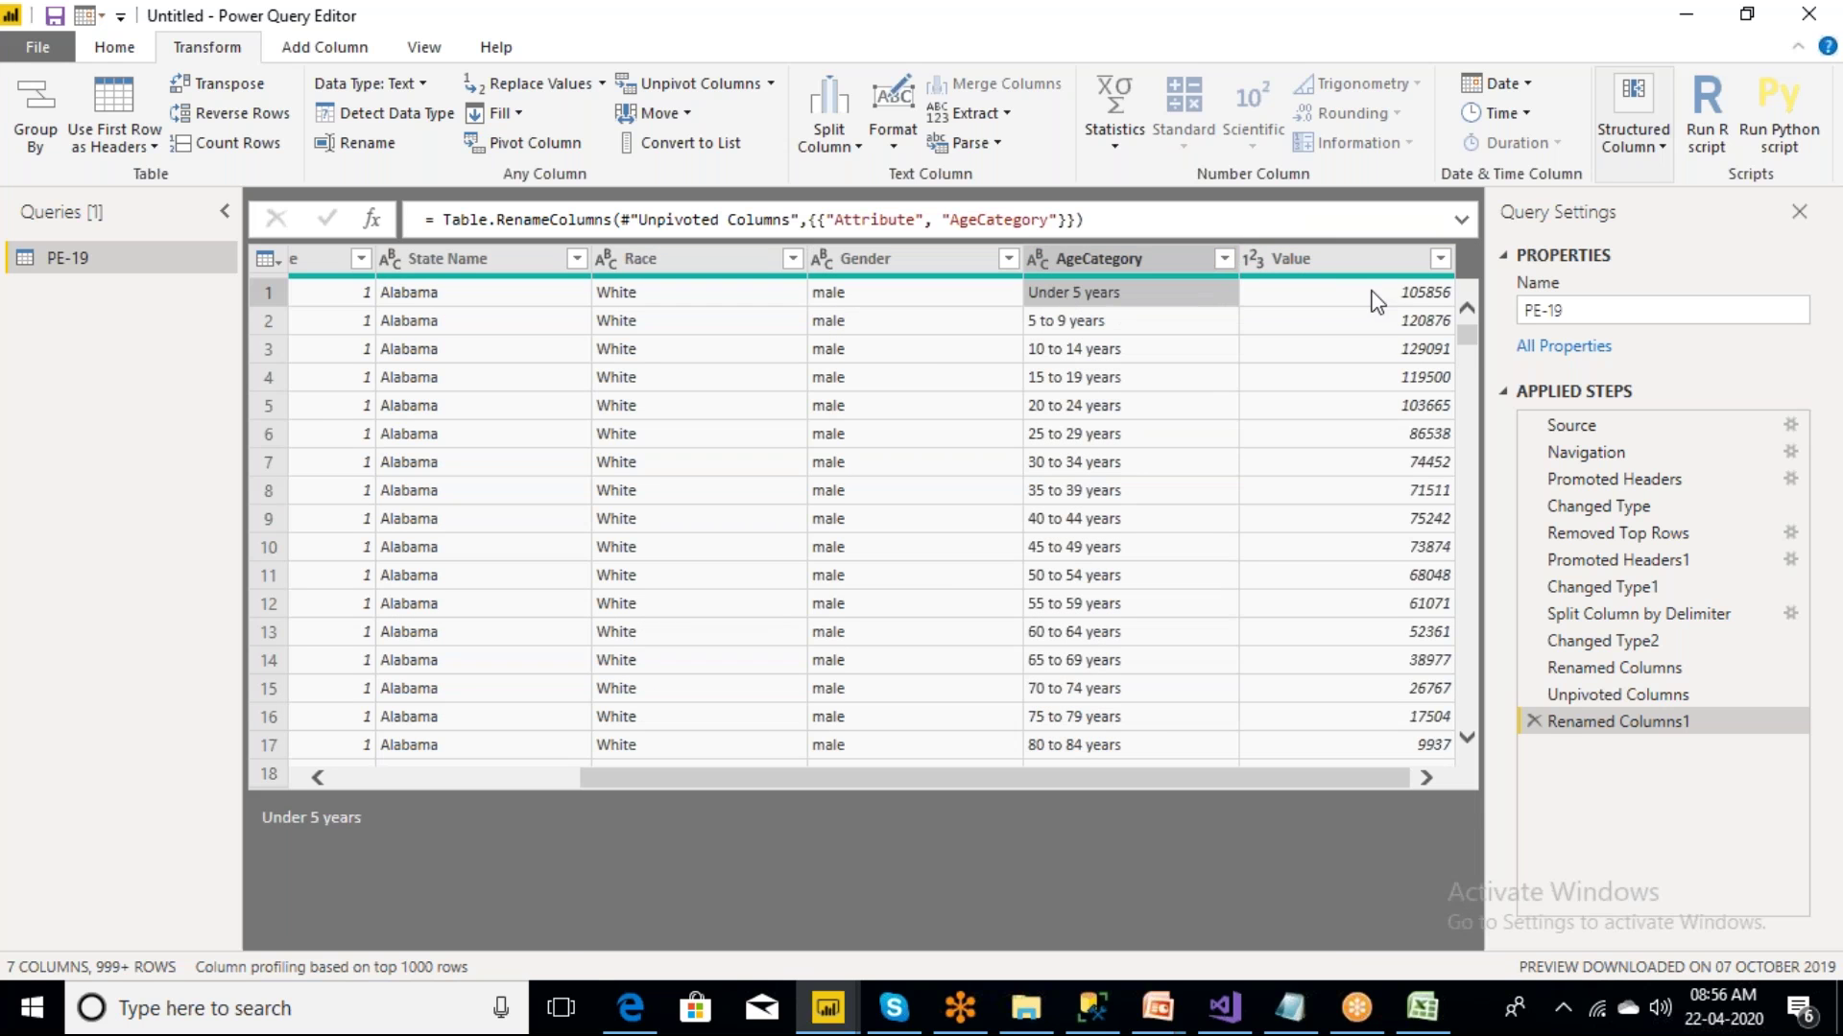
click(1372, 295)
double_click(1333, 256)
key(BackSpace)
text(P)
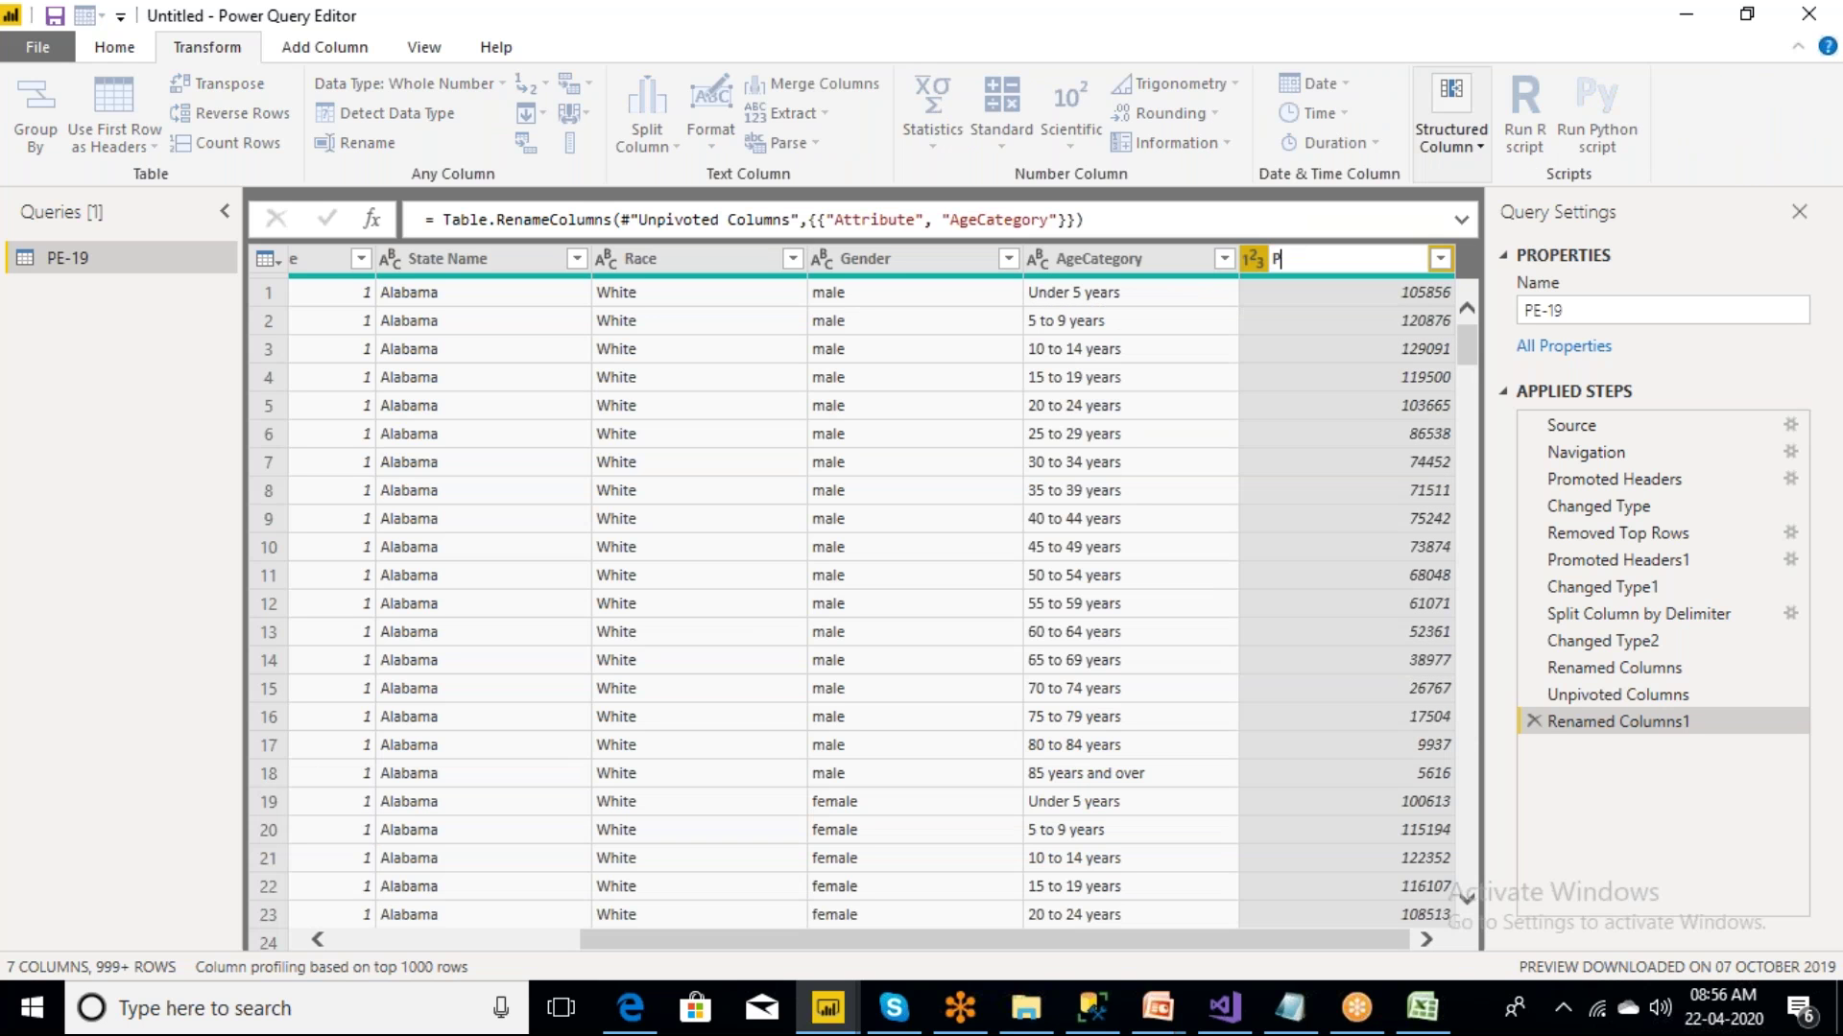
text(opulation)
key(Escape)
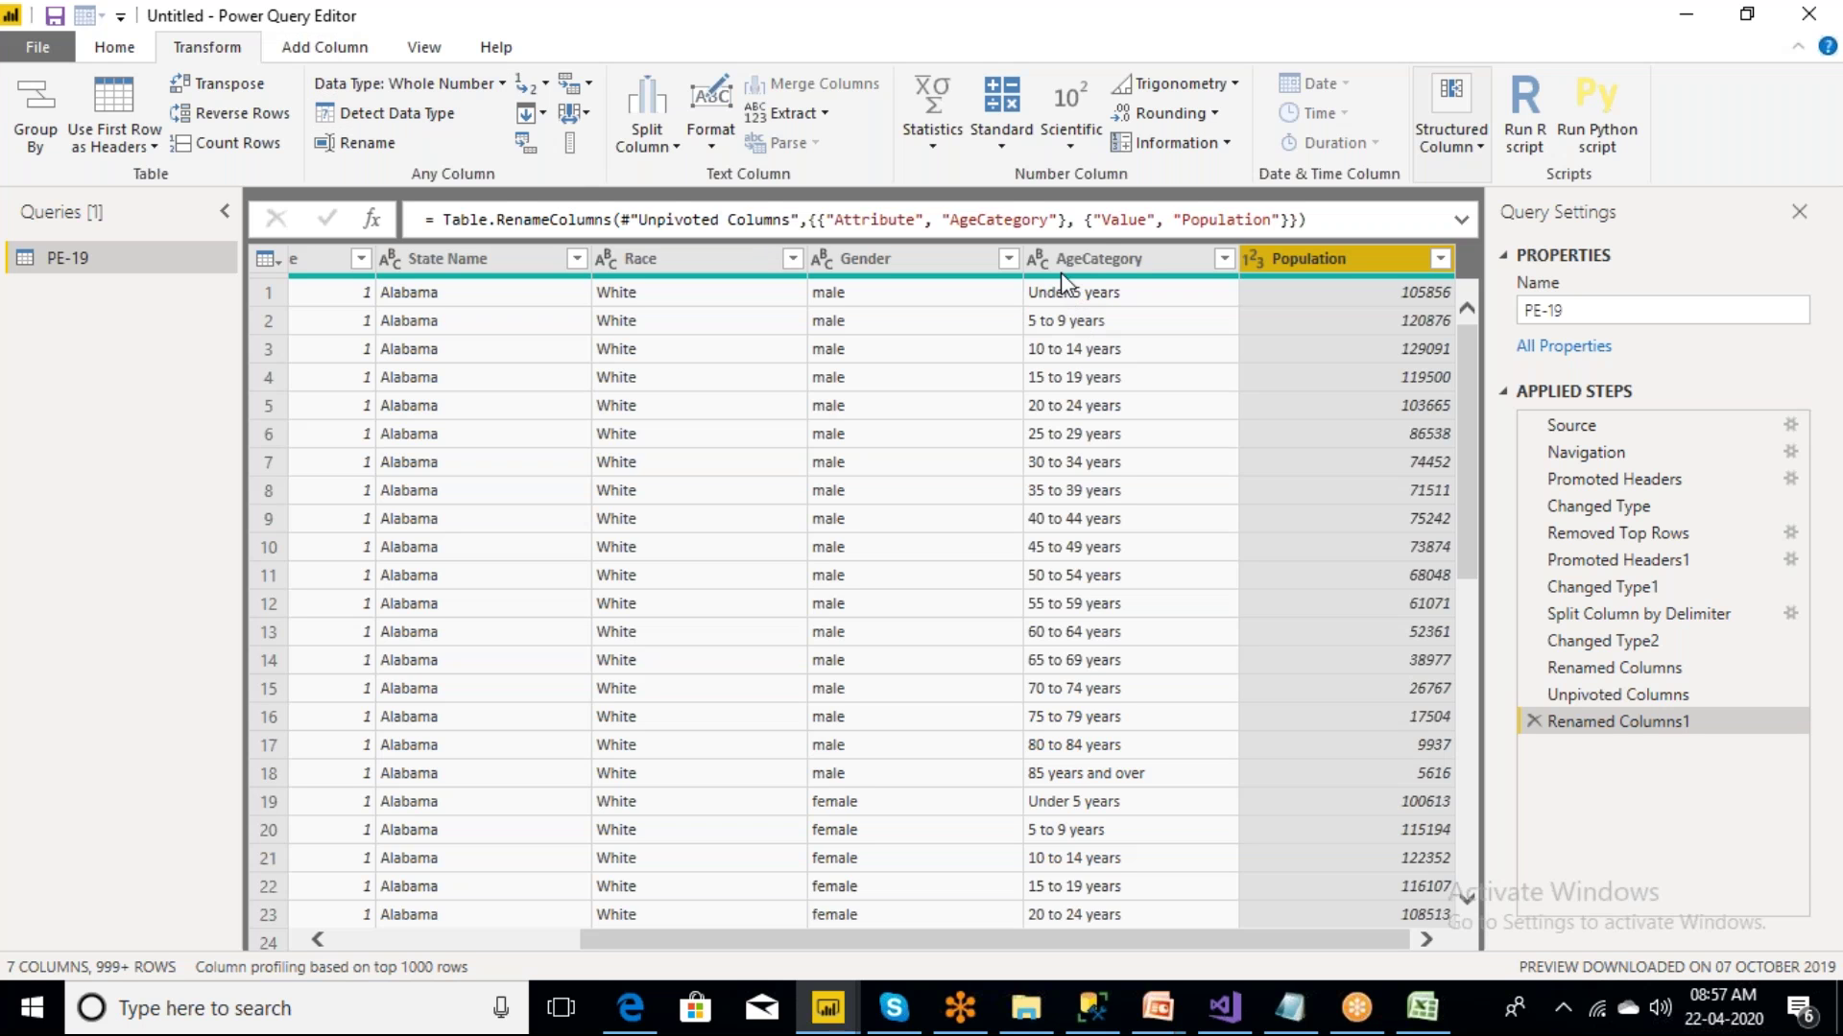
- Review the reshaped table's columns from Year of Estimate through AgeCategory and Population
click(1108, 264)
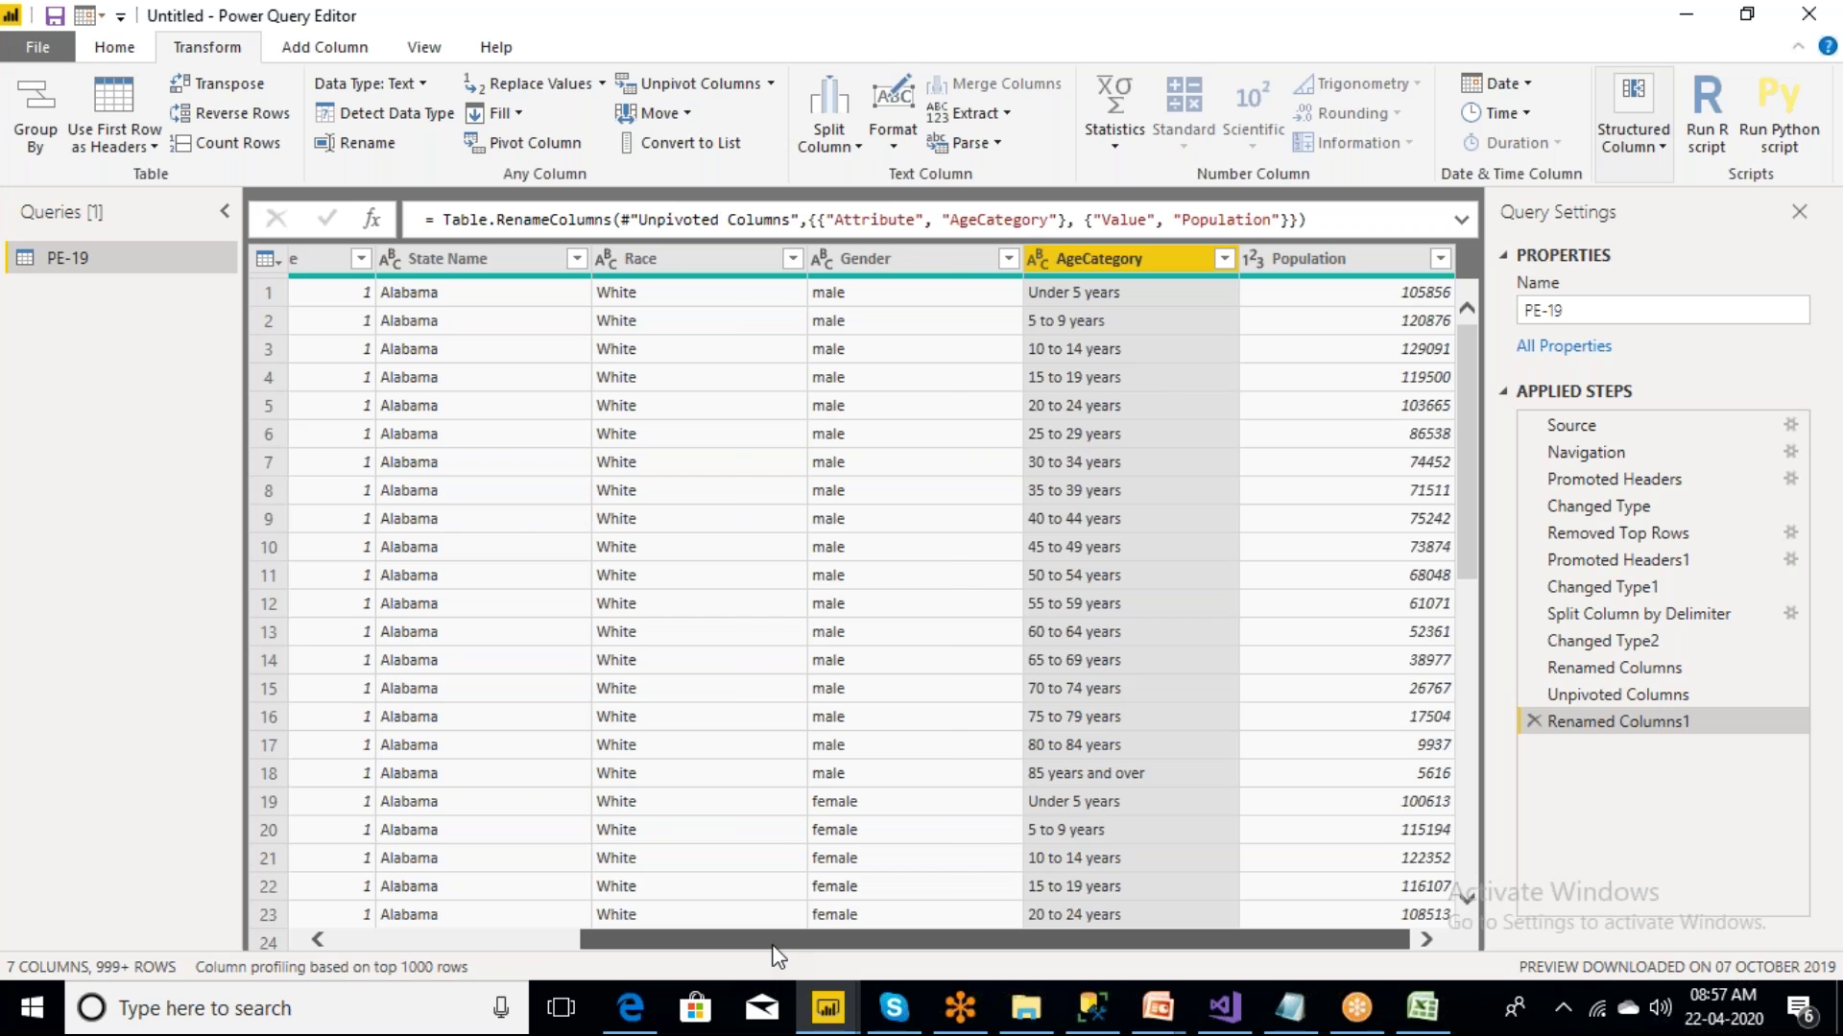
drag(777, 955, 455, 944)
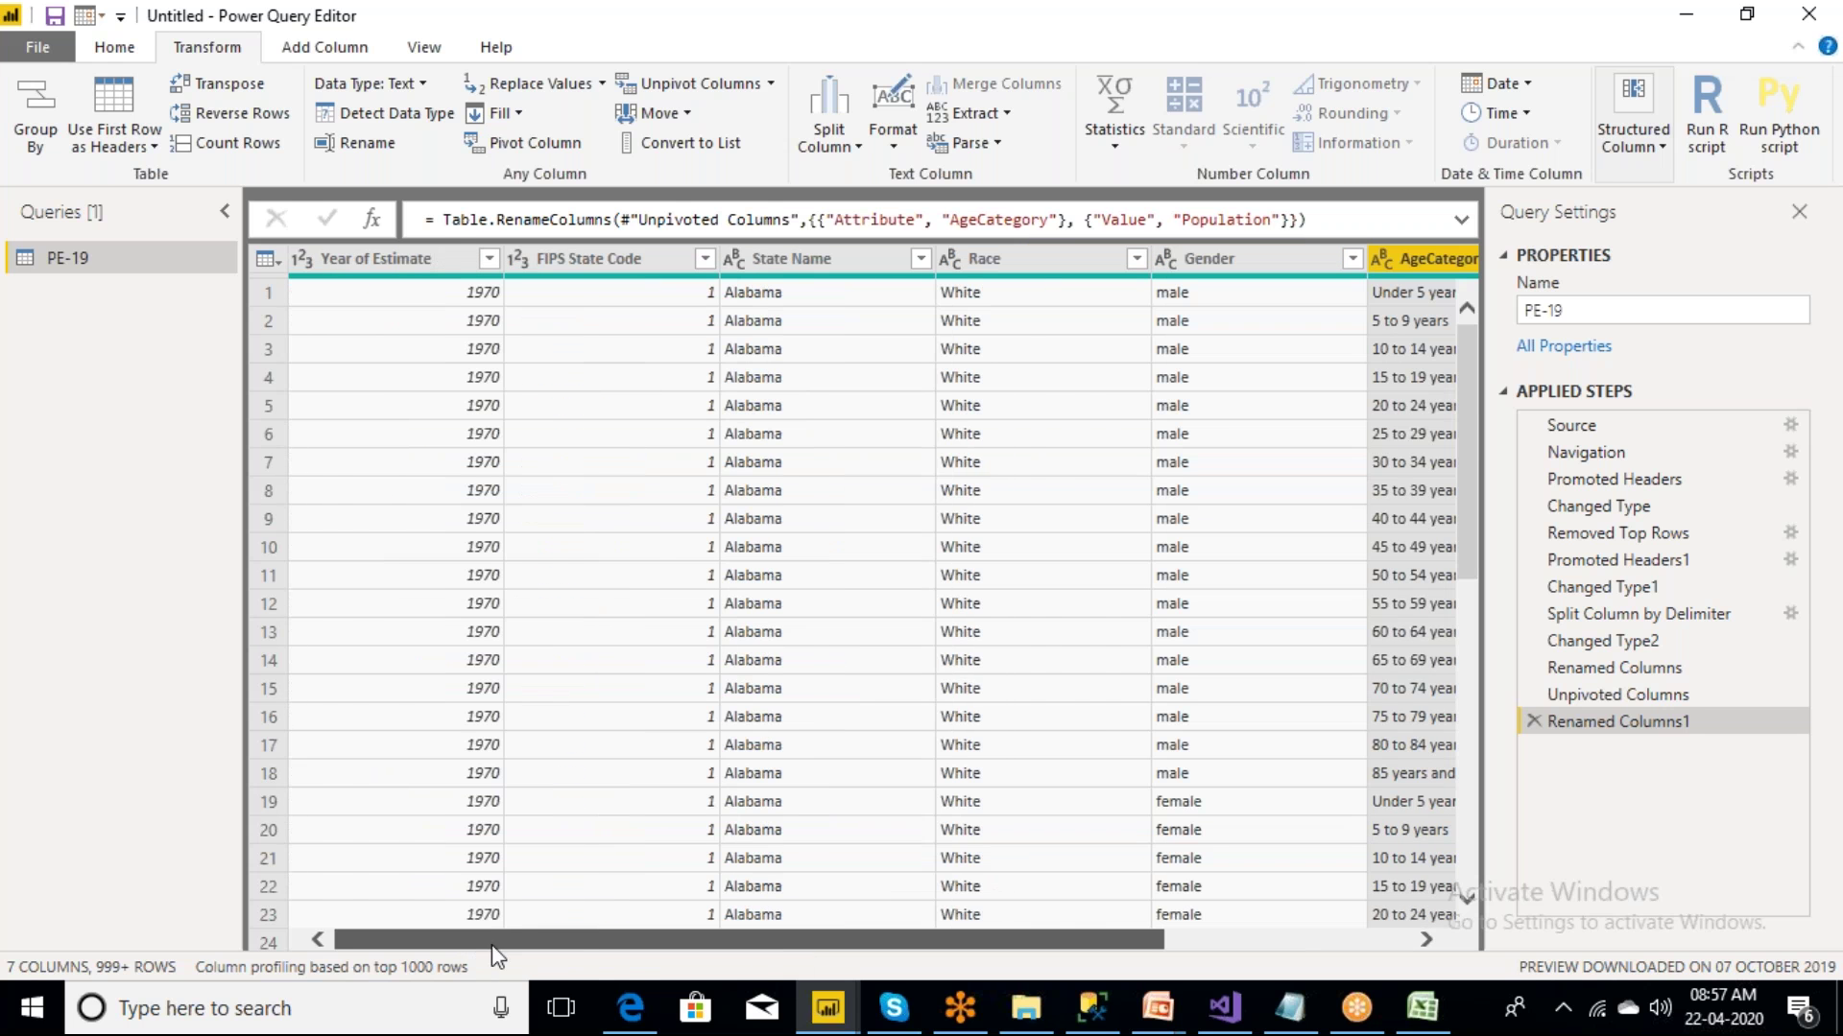
drag(628, 958, 1085, 607)
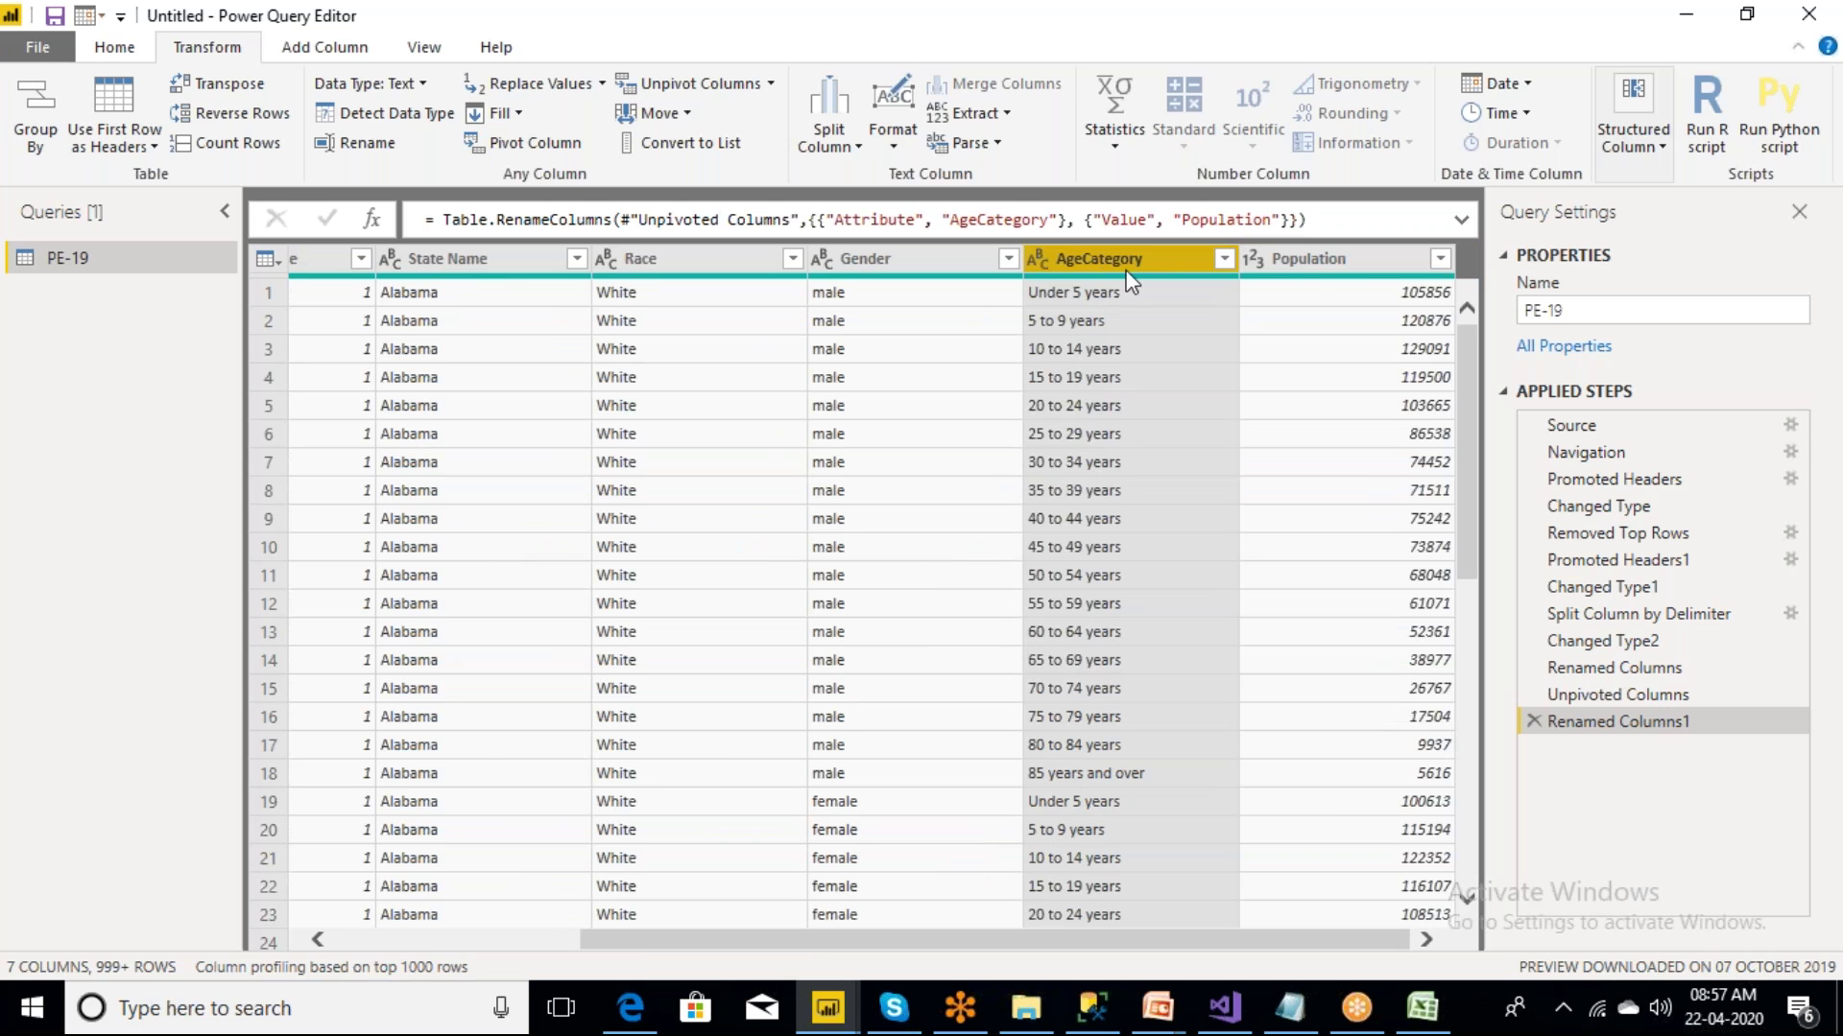
click(1316, 263)
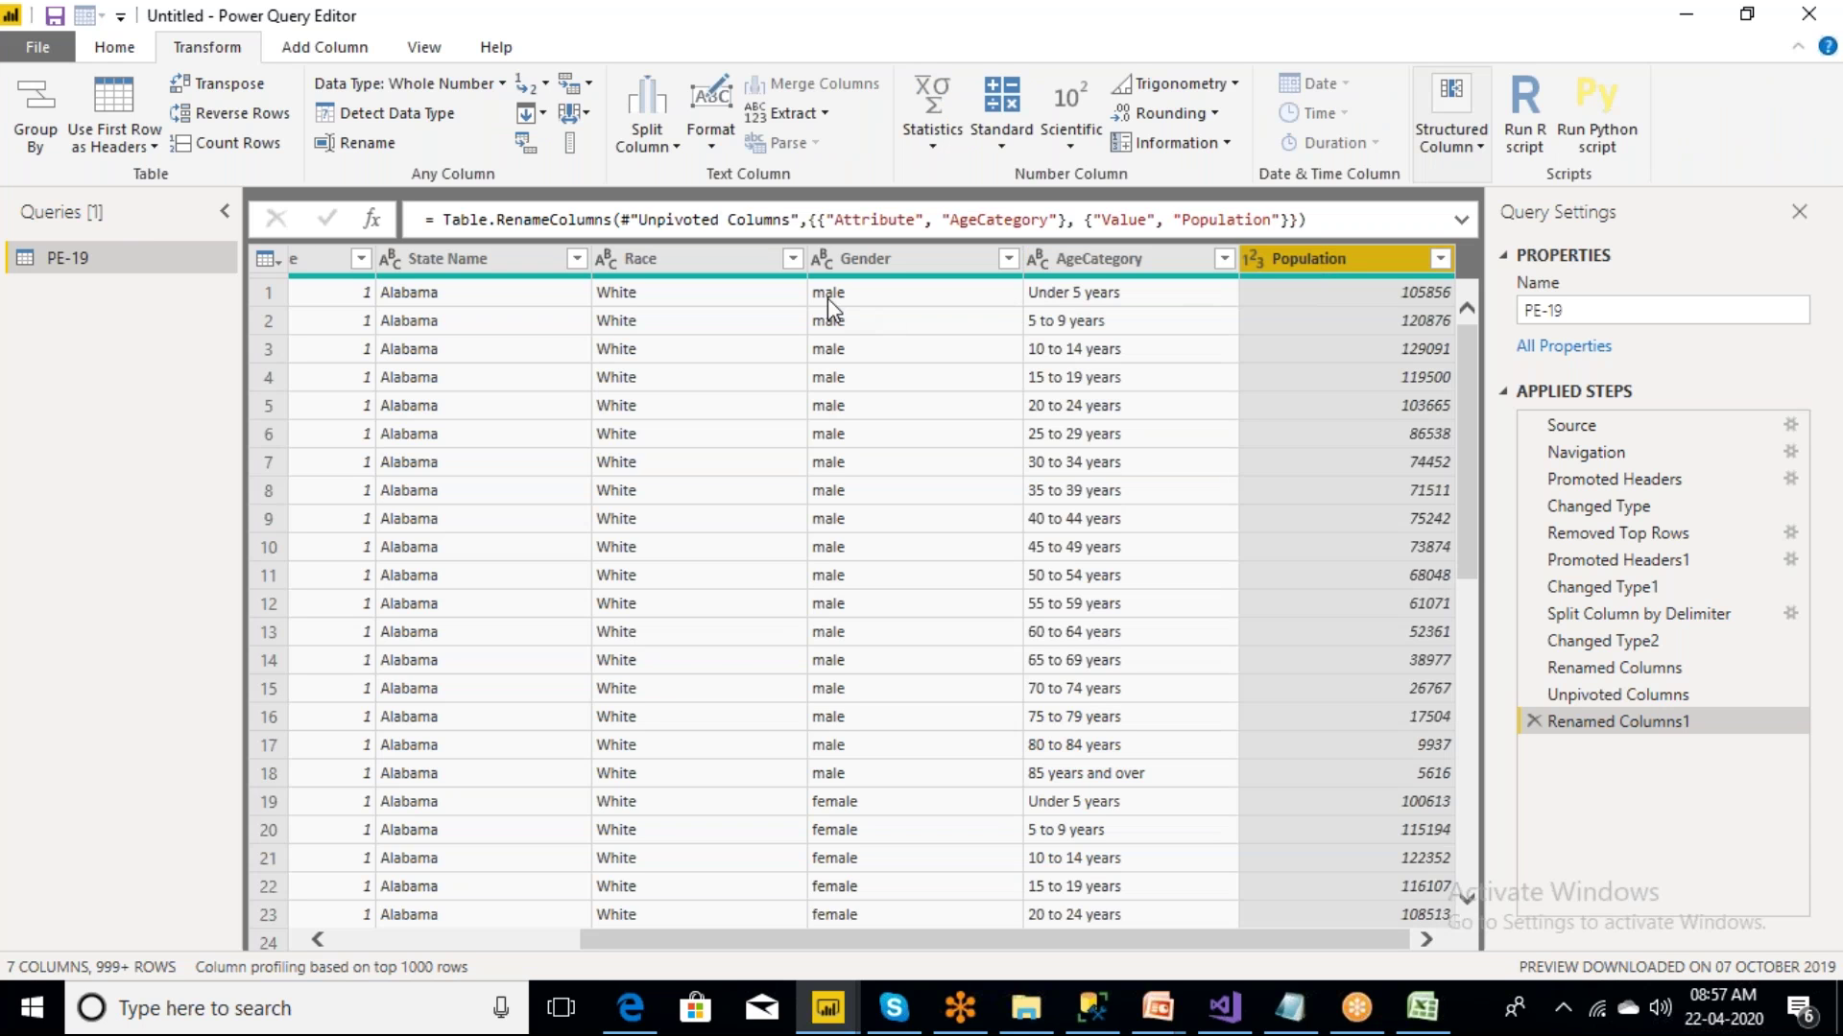
click(1356, 1008)
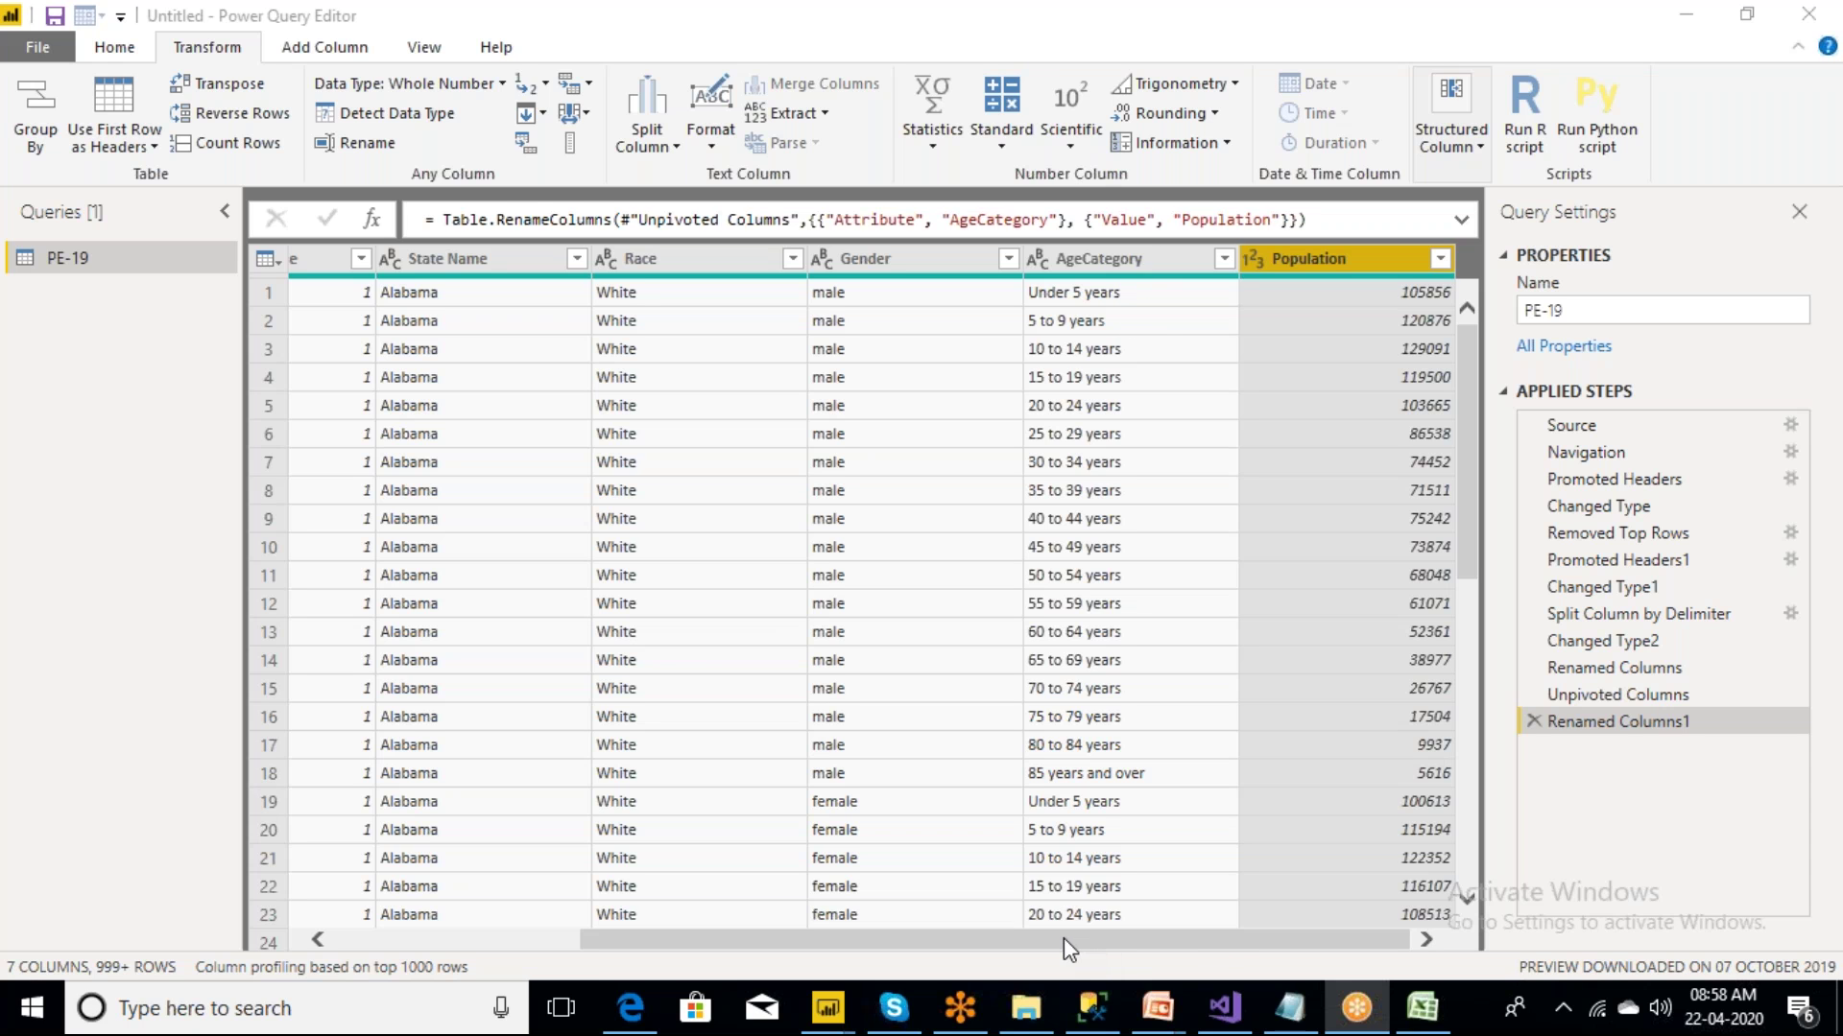
drag(1063, 937, 378, 355)
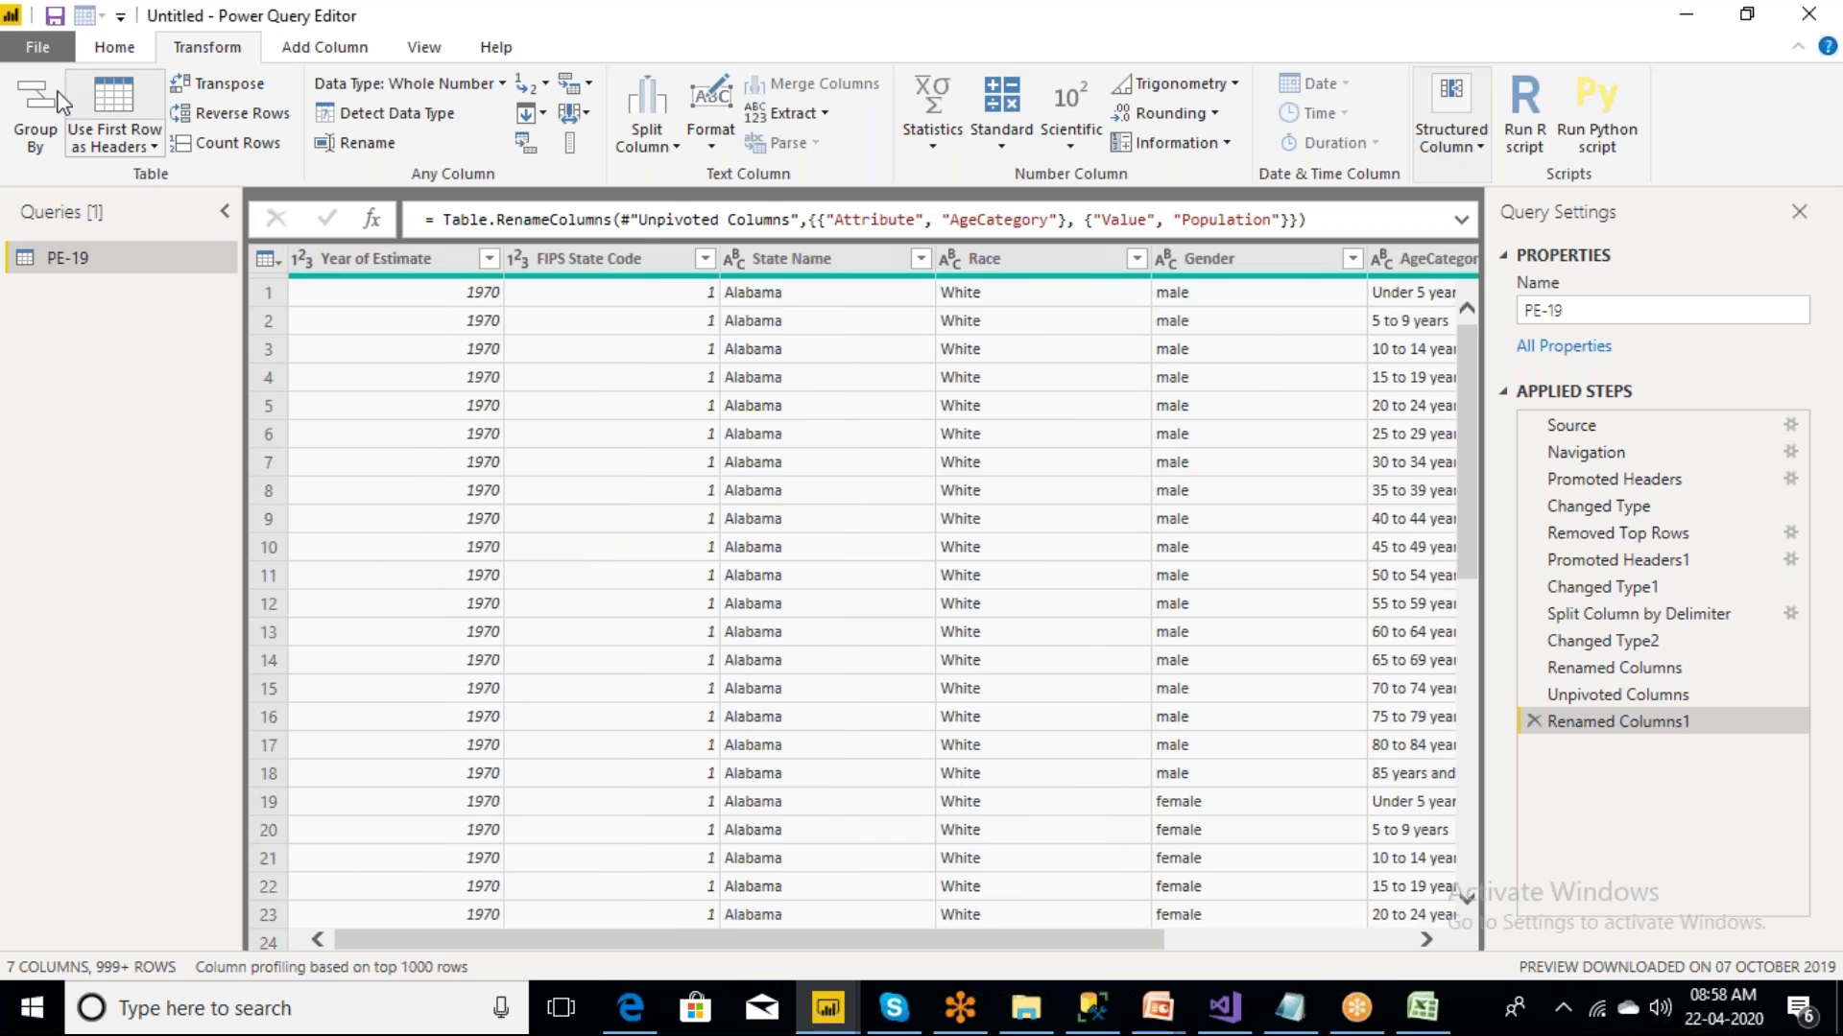
- Close and apply the query changes, and show the loaded PE-19 table in the data view
click(37, 52)
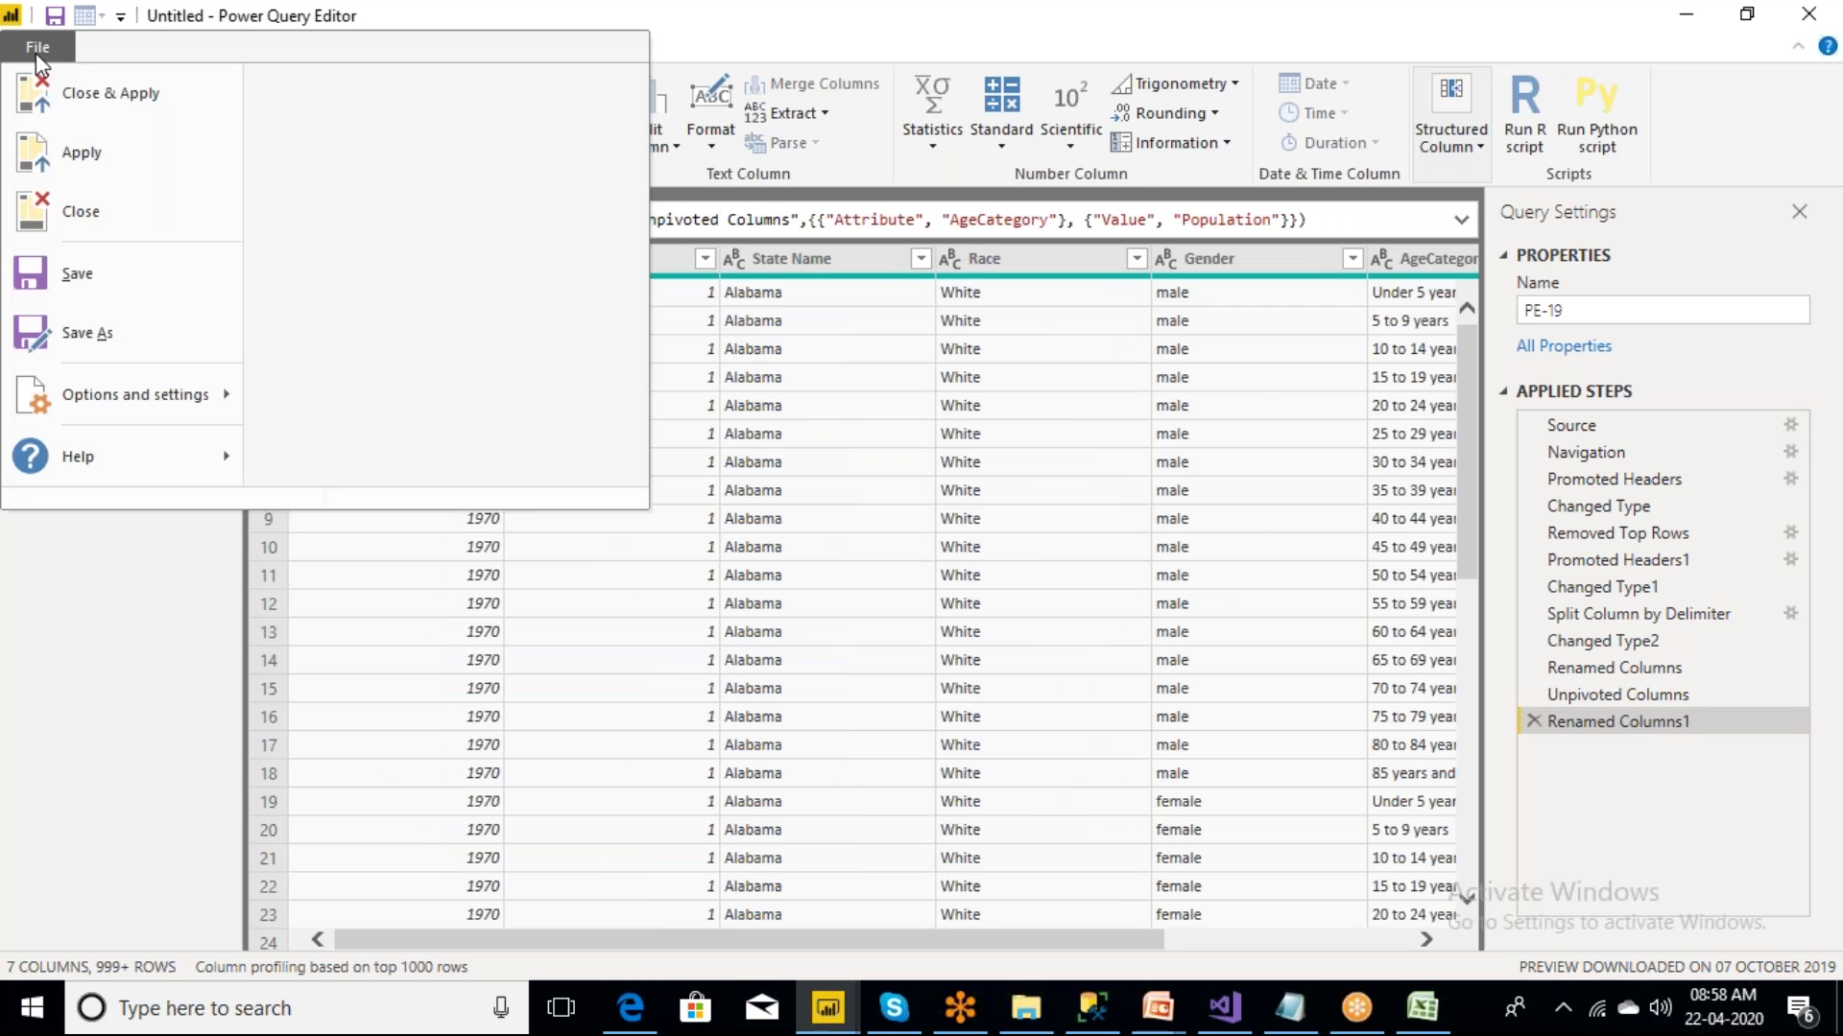
click(95, 106)
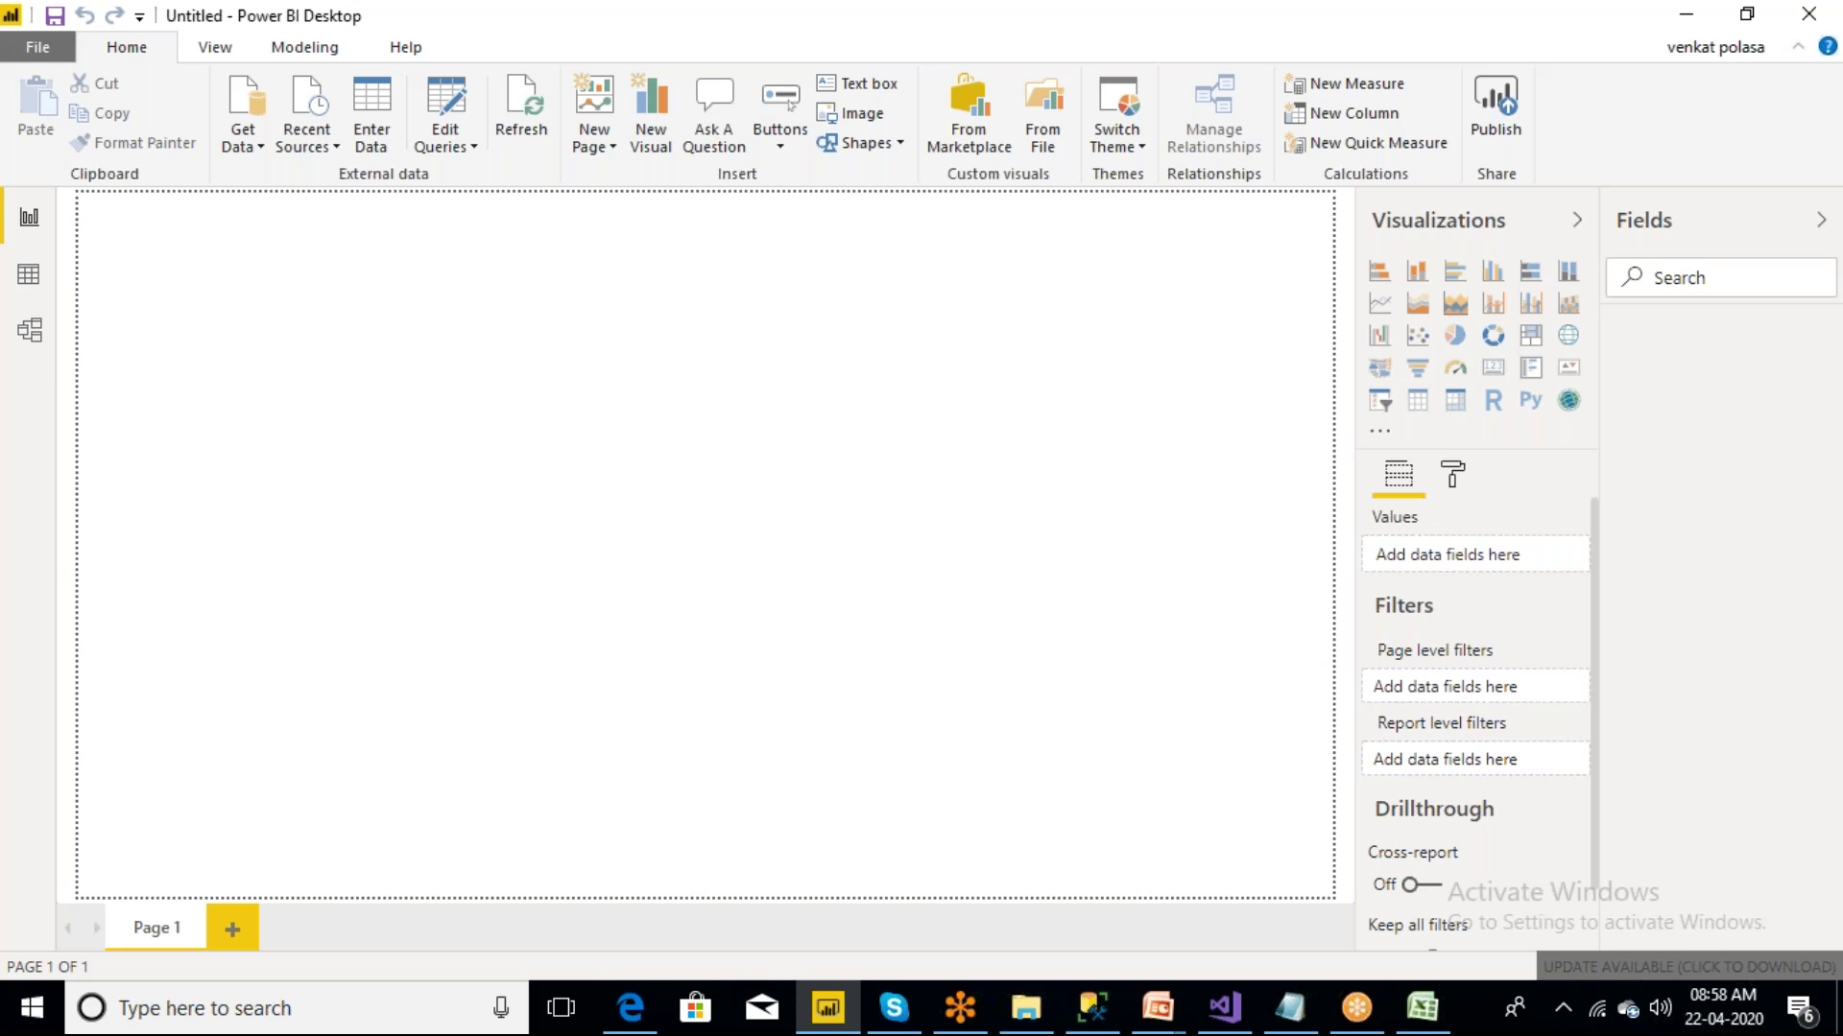
click(38, 330)
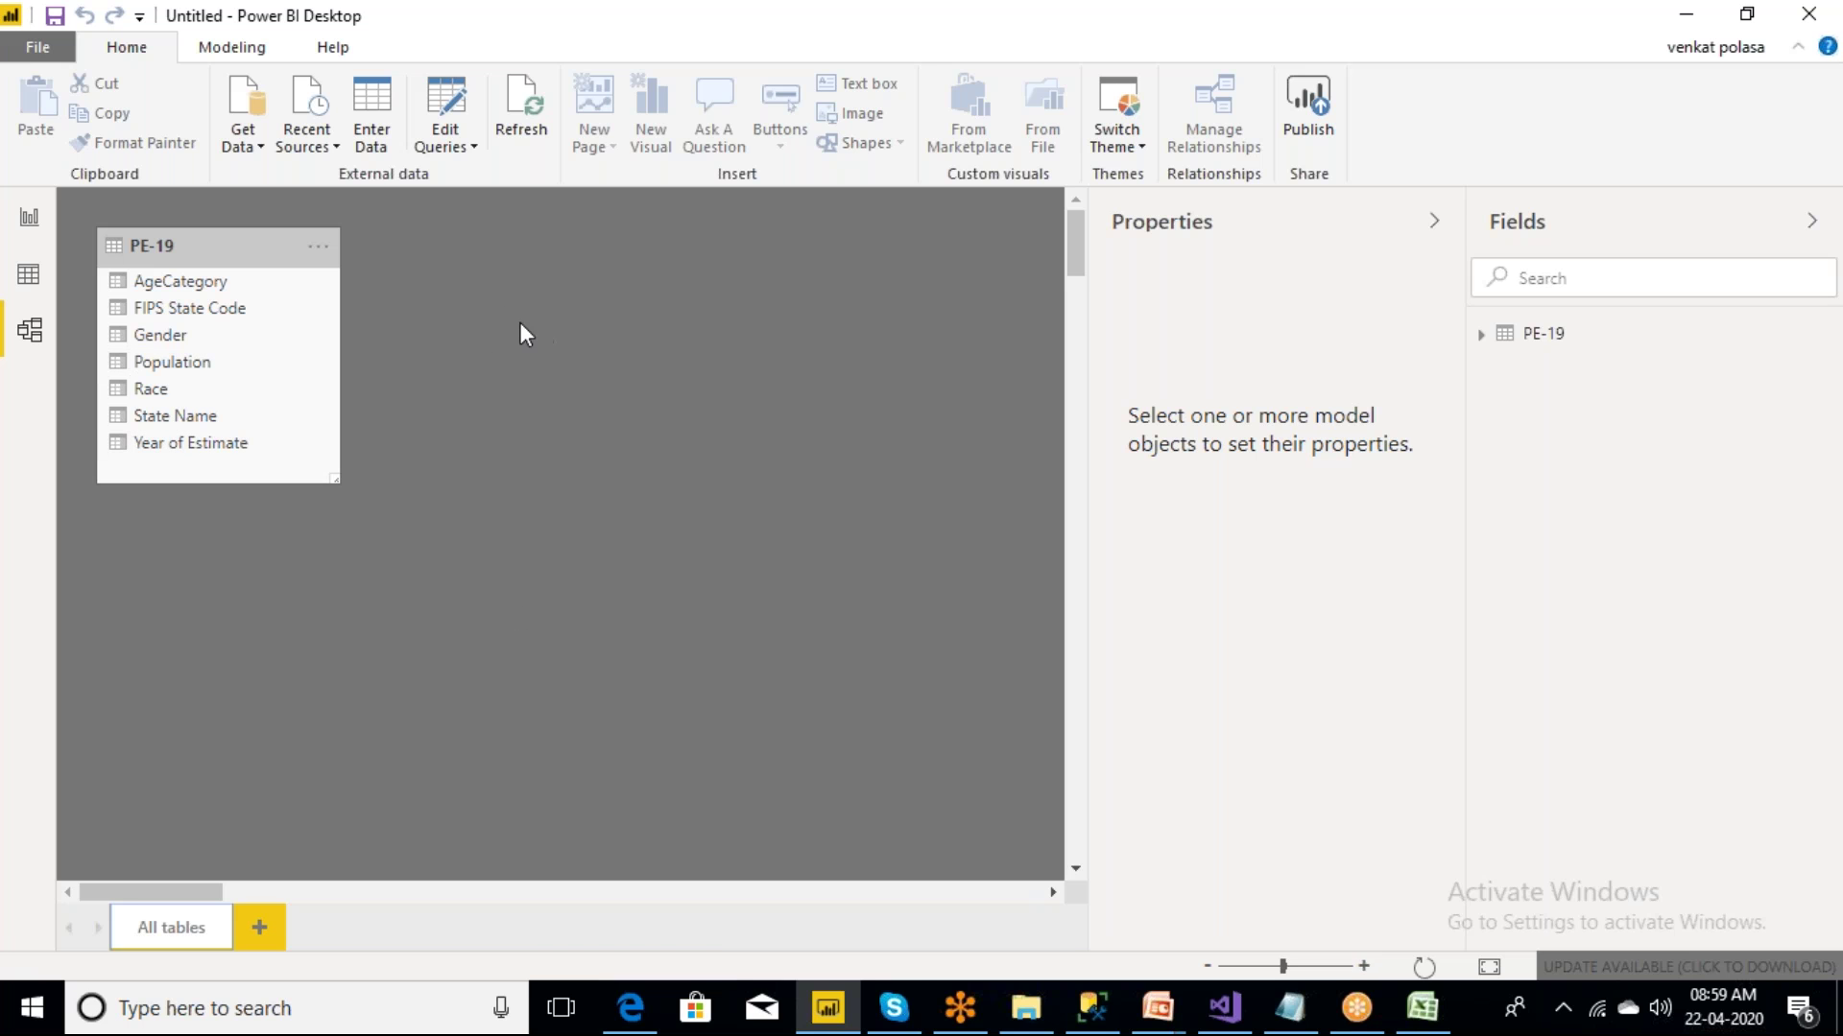
click(30, 277)
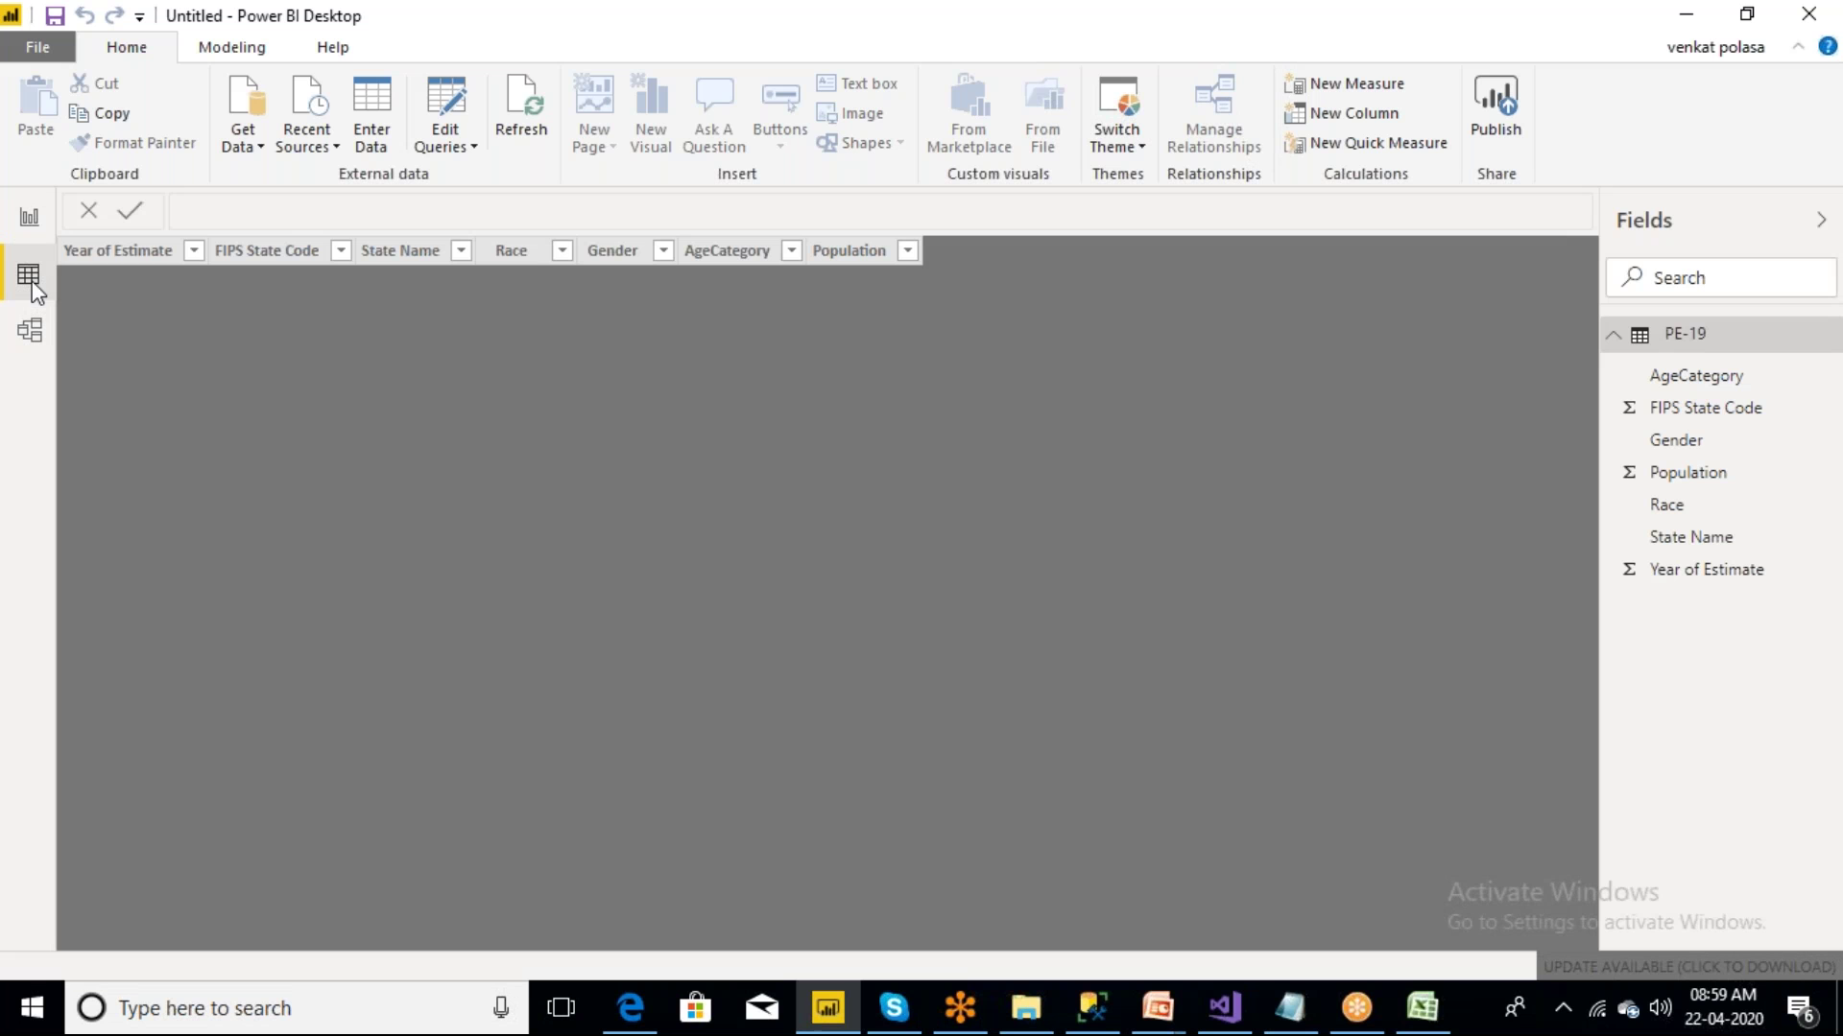
- Switch to the powerbiDemo1_imp presentation in PowerPoint, read the Data Analysis using DAX Editor slide, and return to Power BI Desktop
click(1169, 1025)
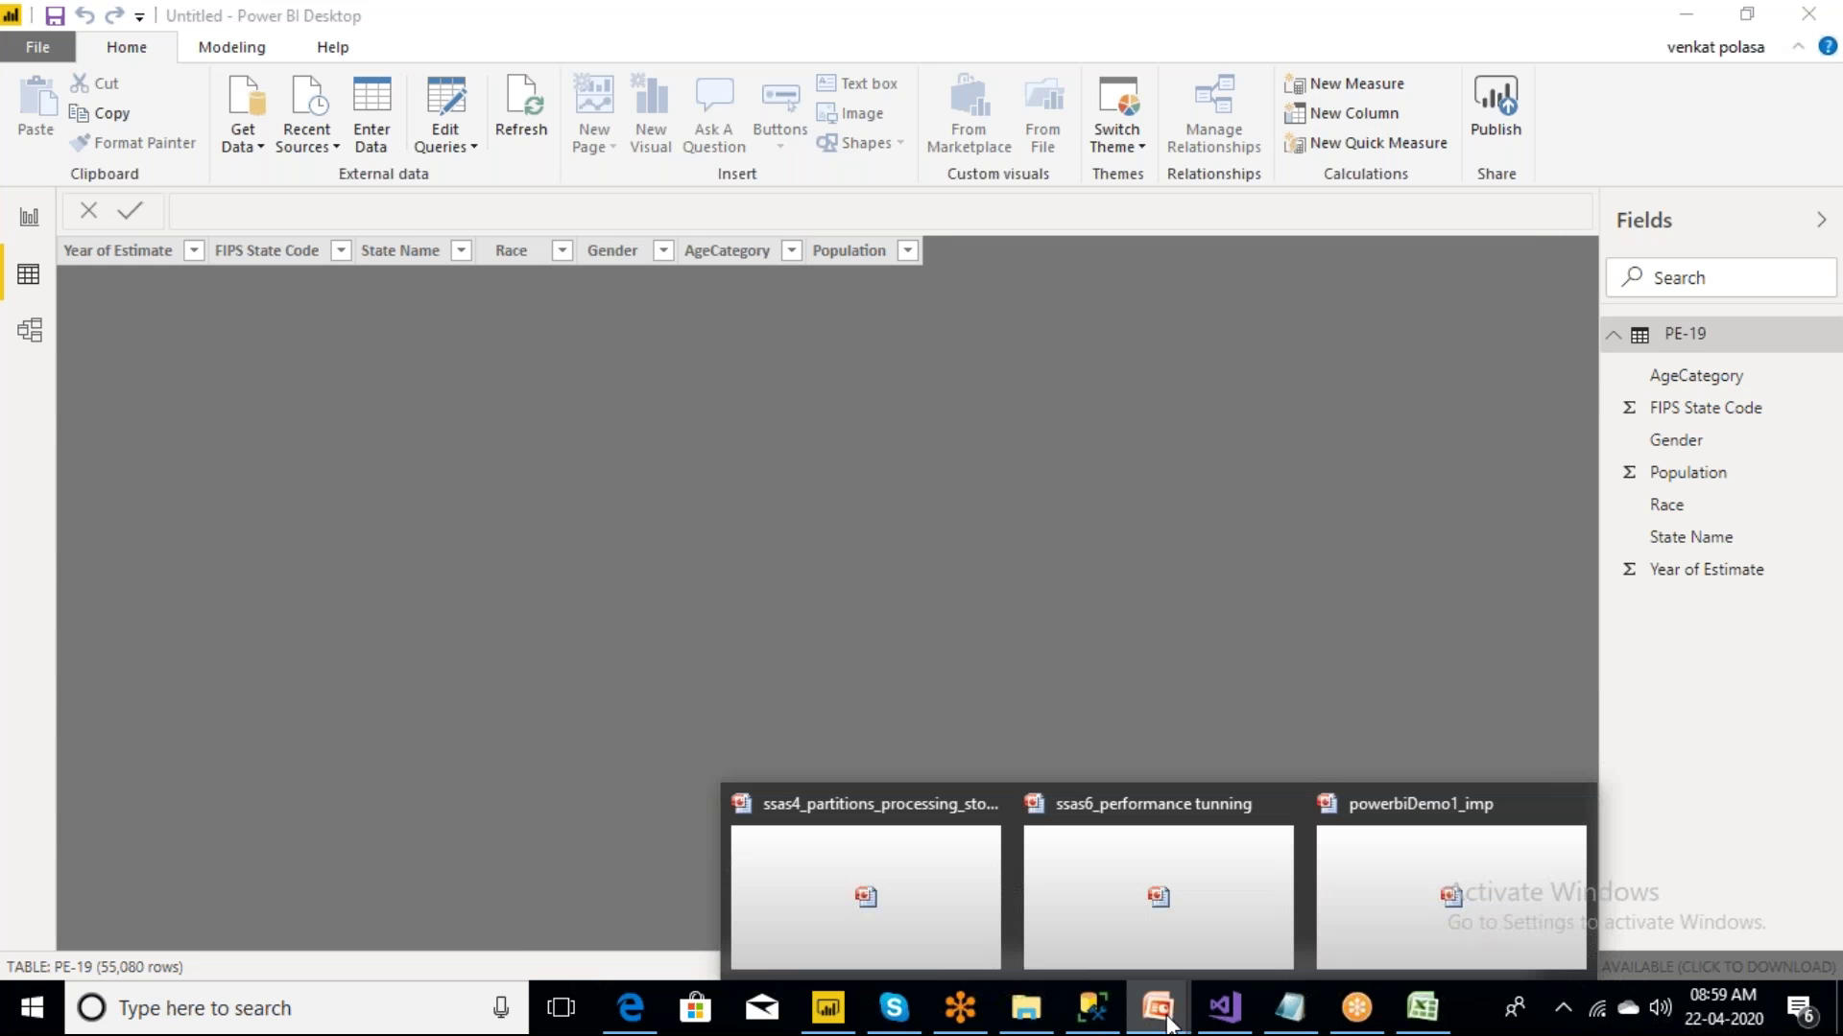
click(1169, 1025)
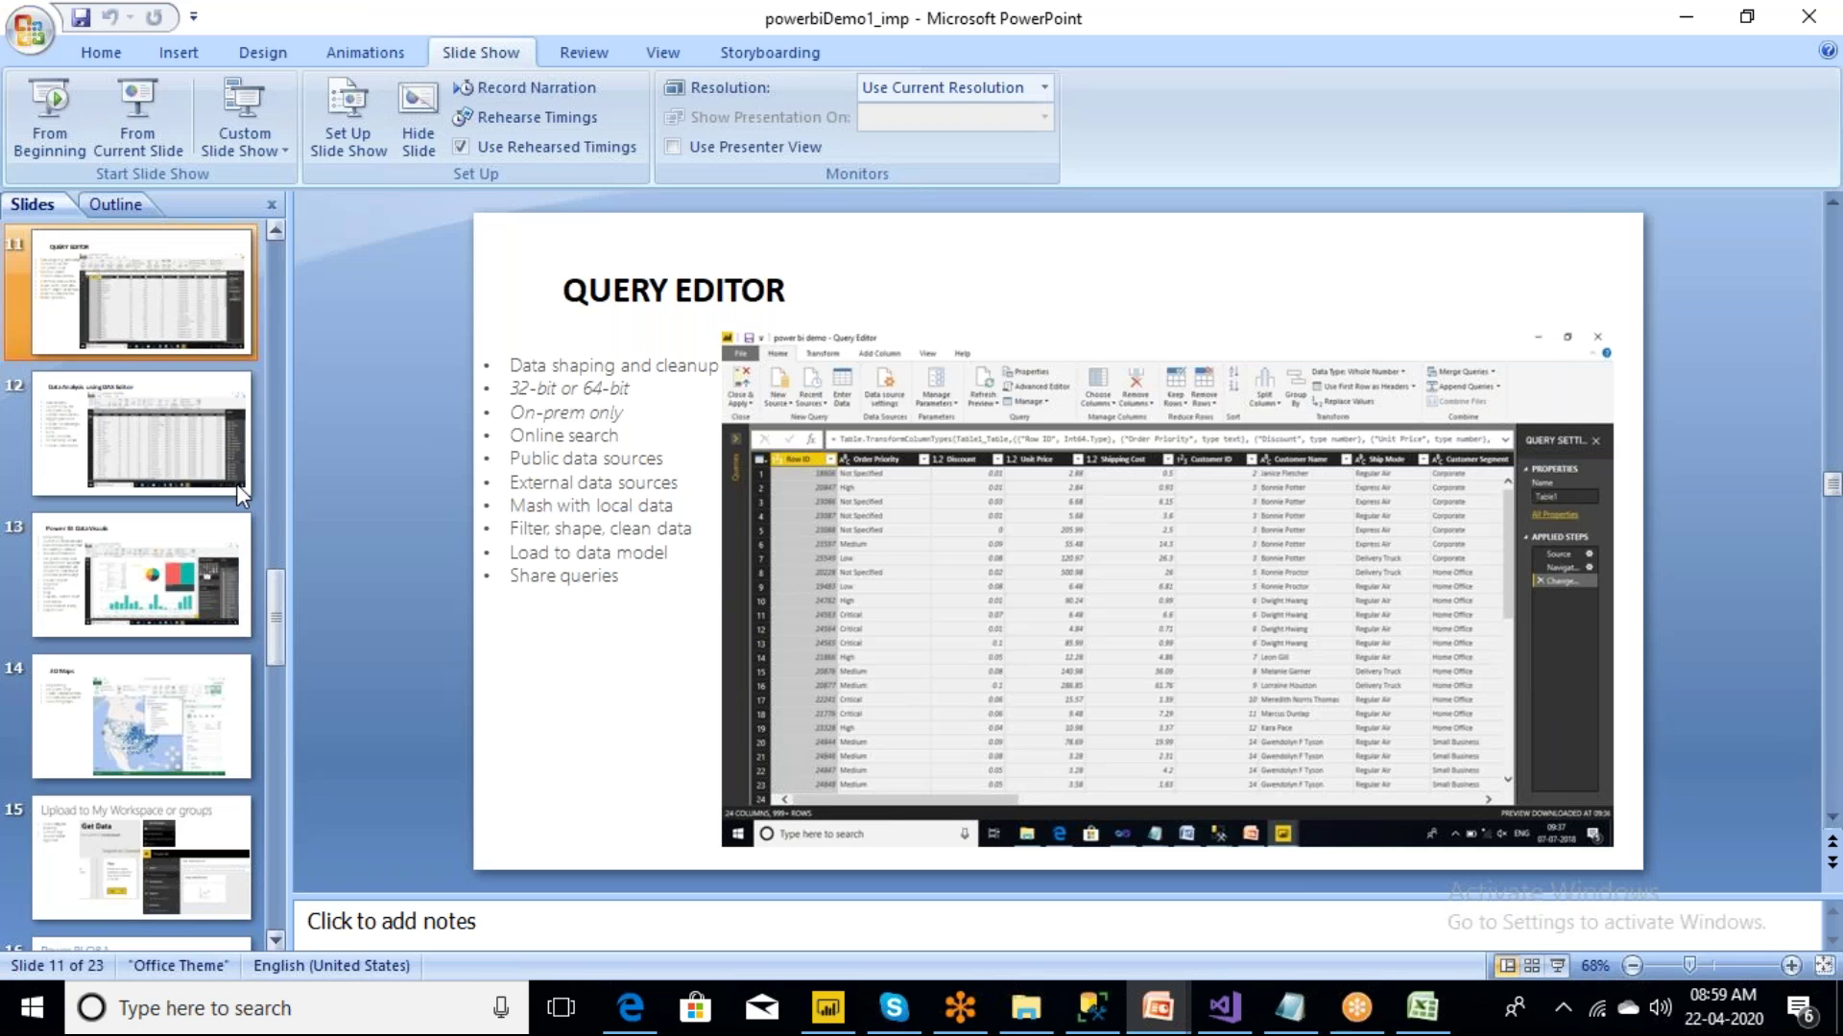
click(146, 429)
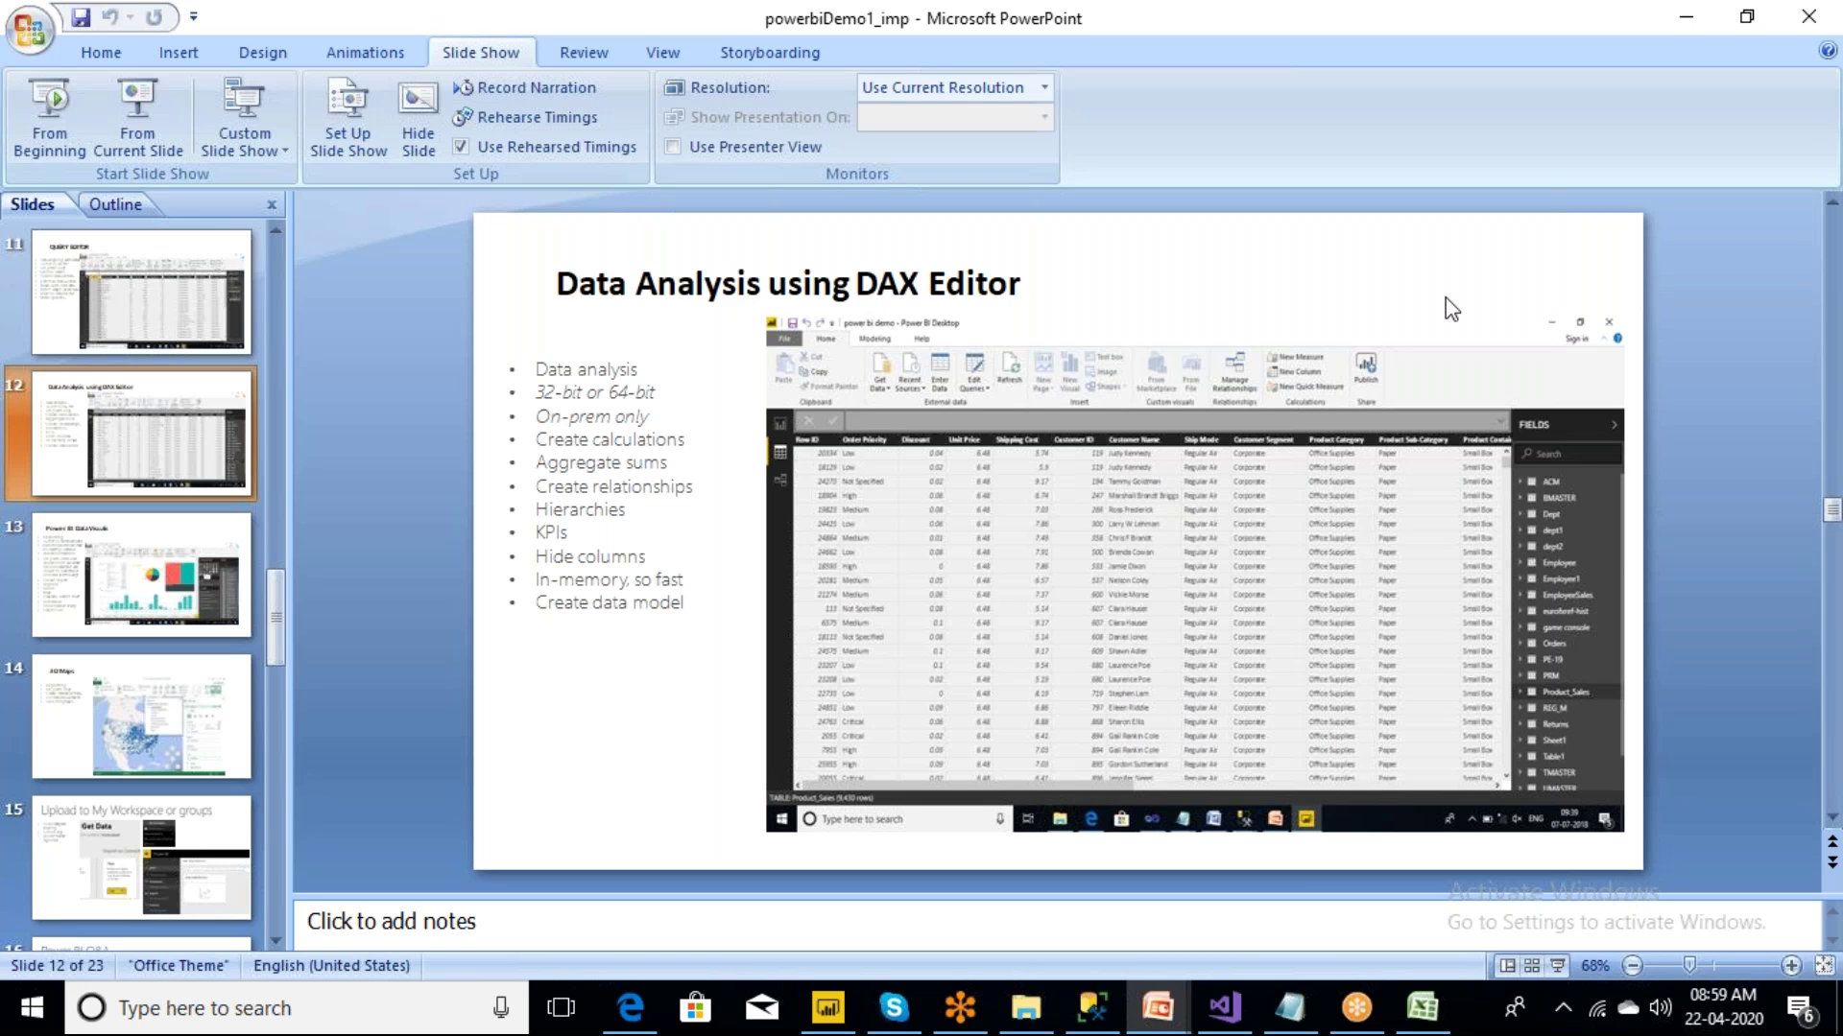
click(1684, 20)
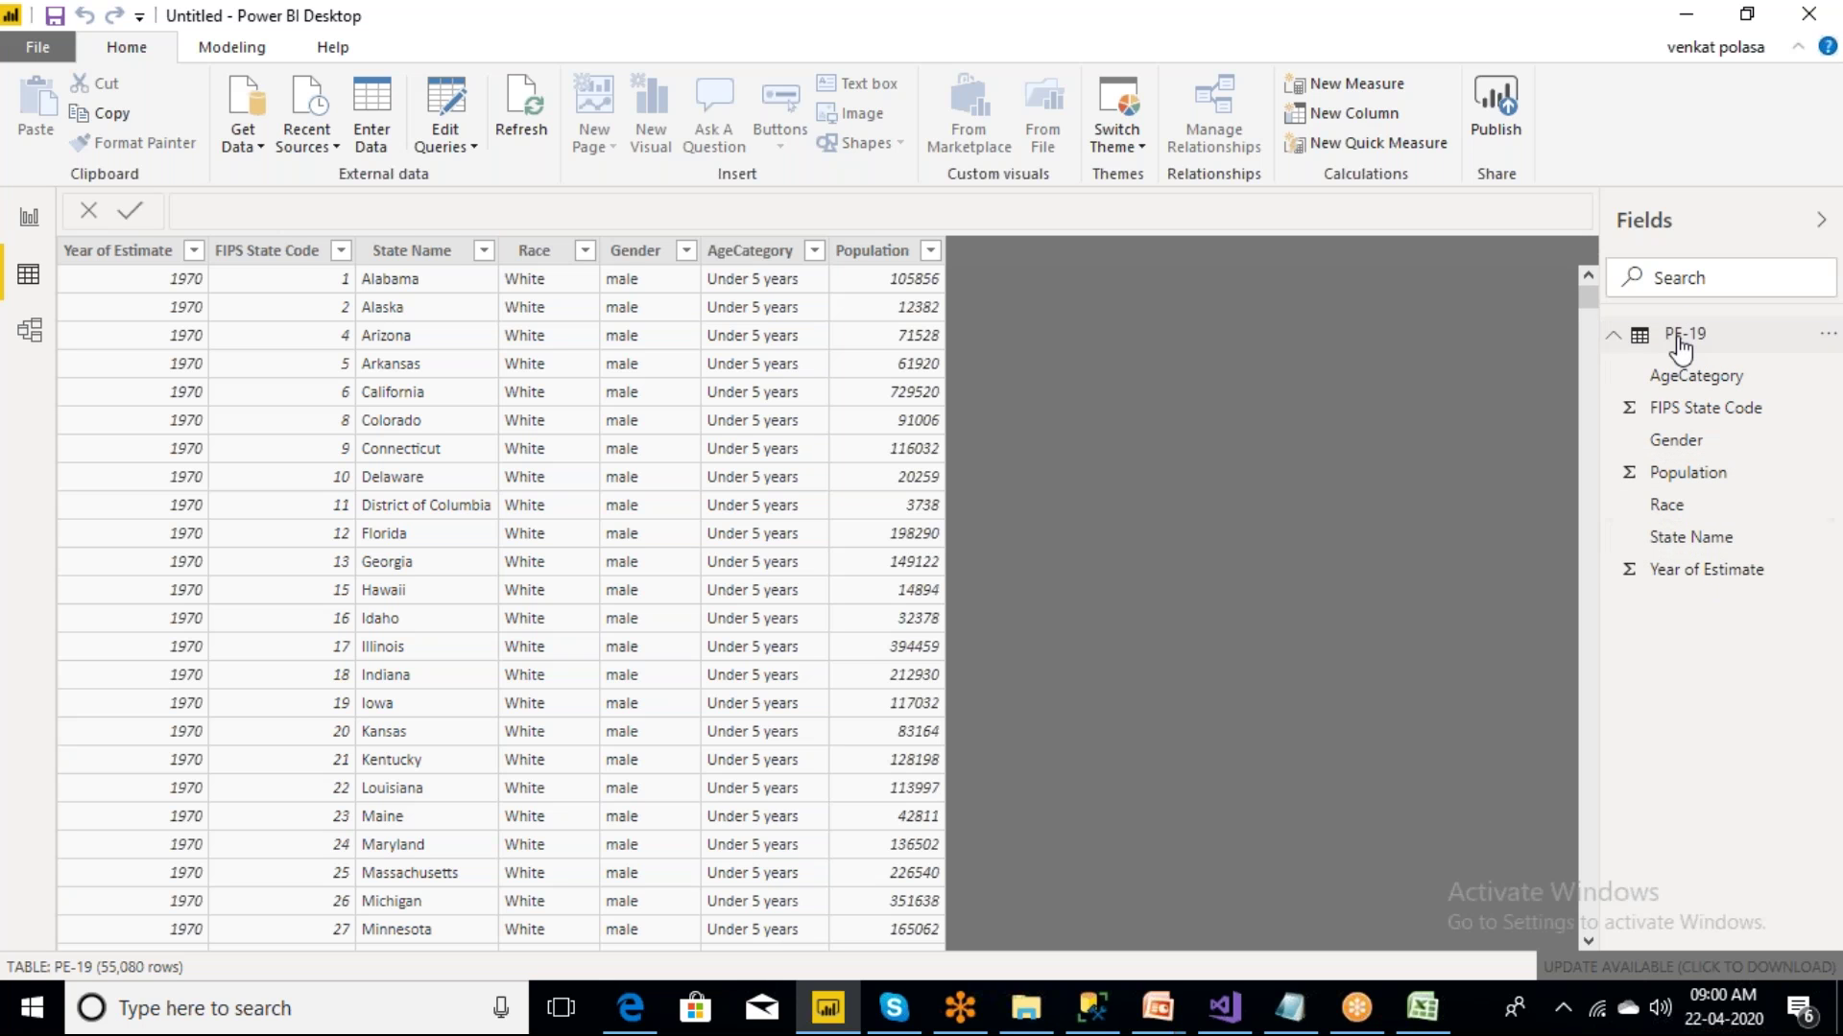
- Rename the PE-19 table to USA Population
mouse_move(1679, 342)
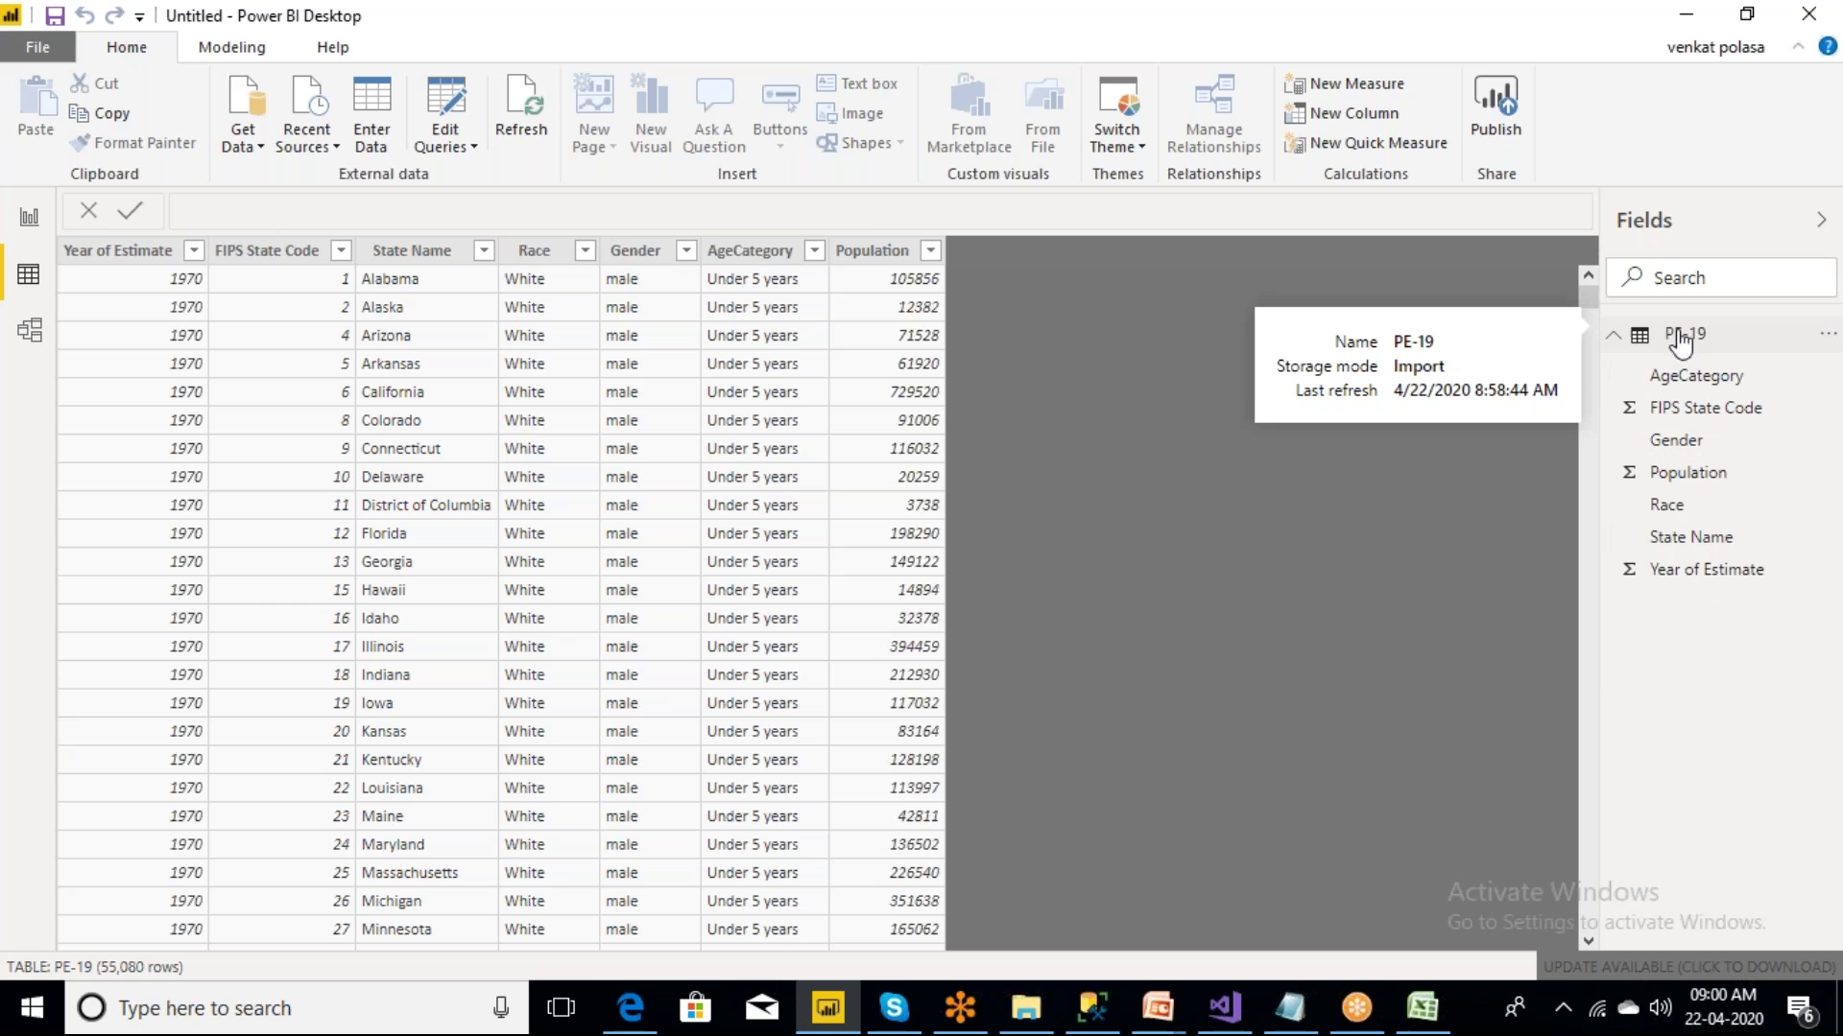
right_click(1679, 342)
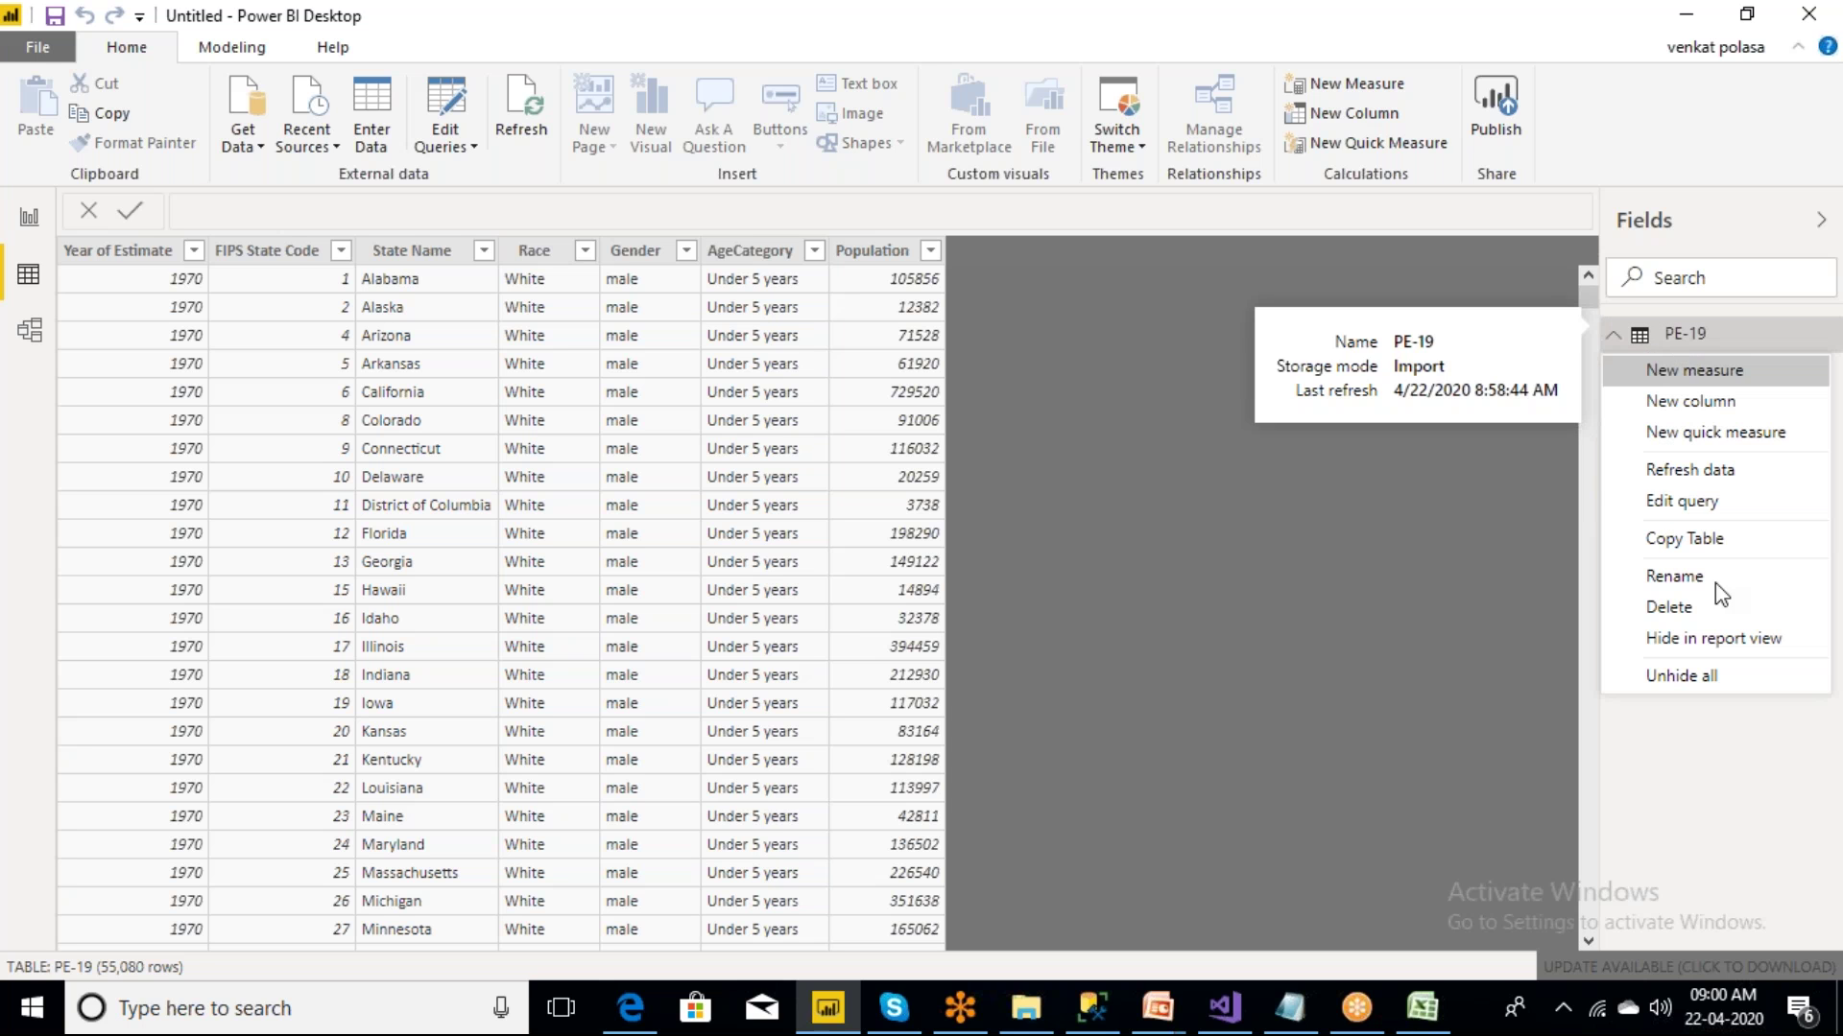
click(1685, 578)
text(USA)
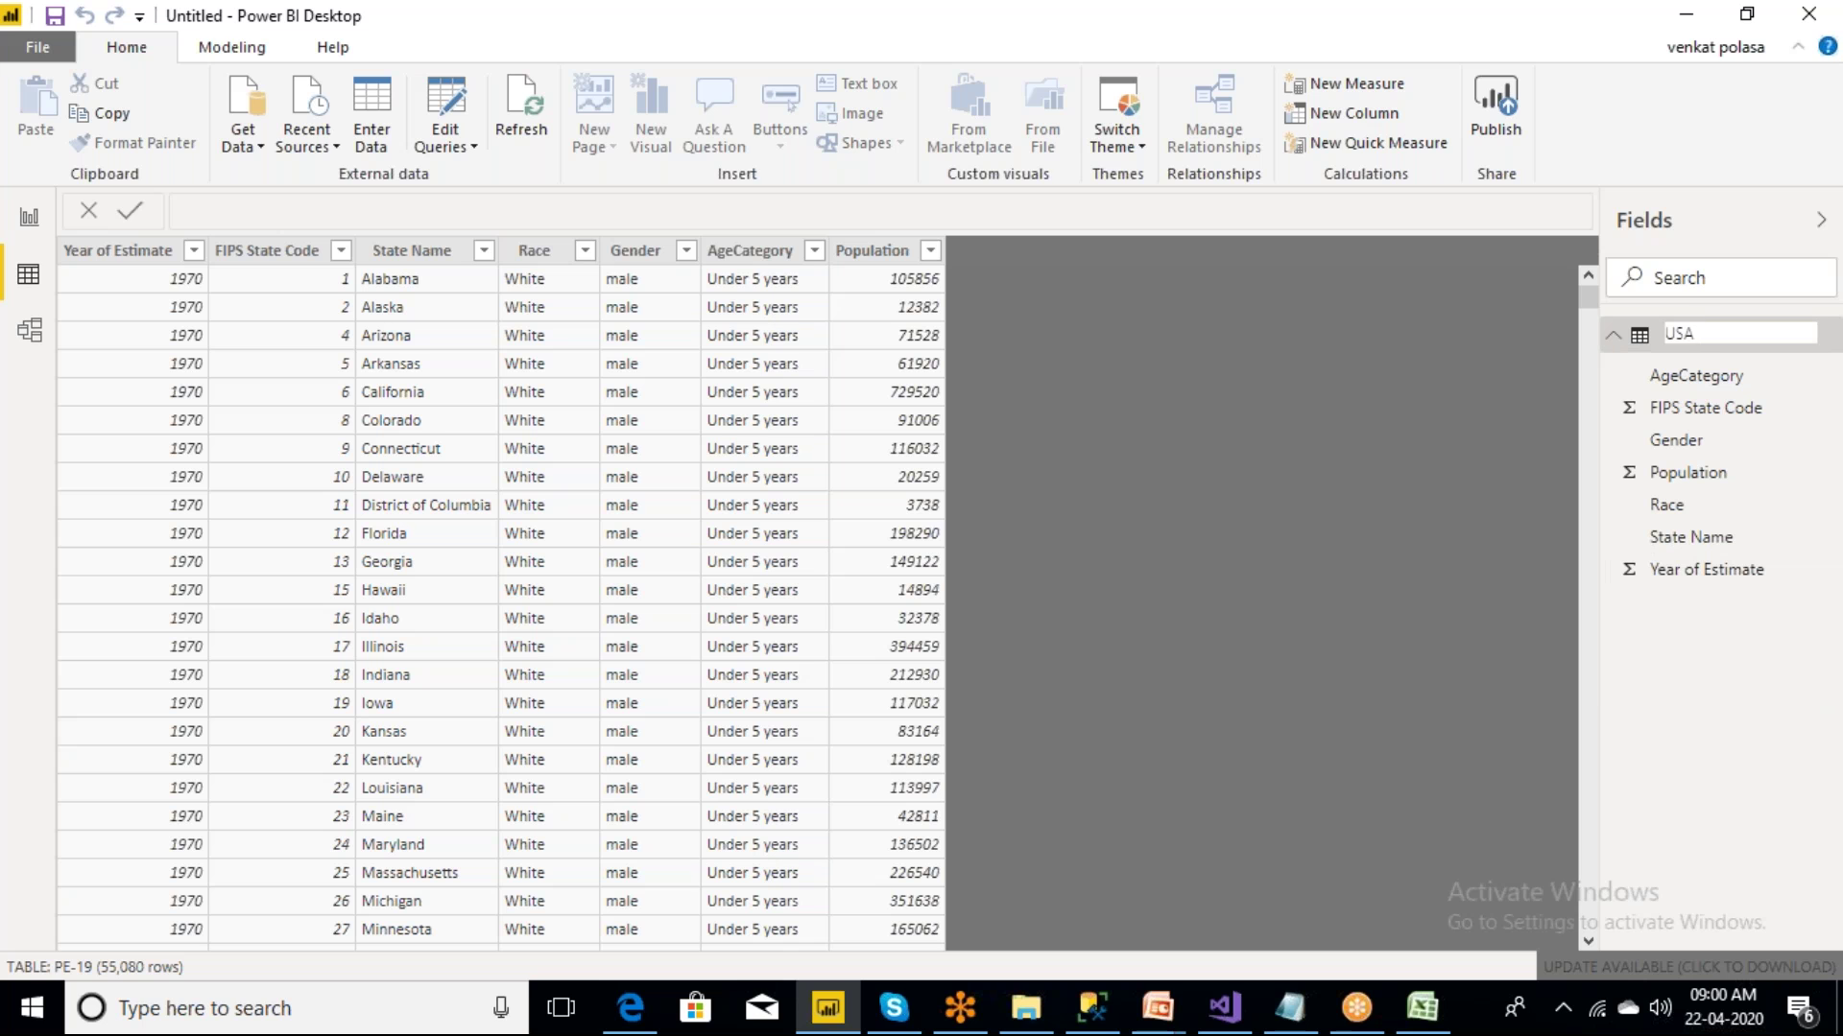
text( Population)
key(Return)
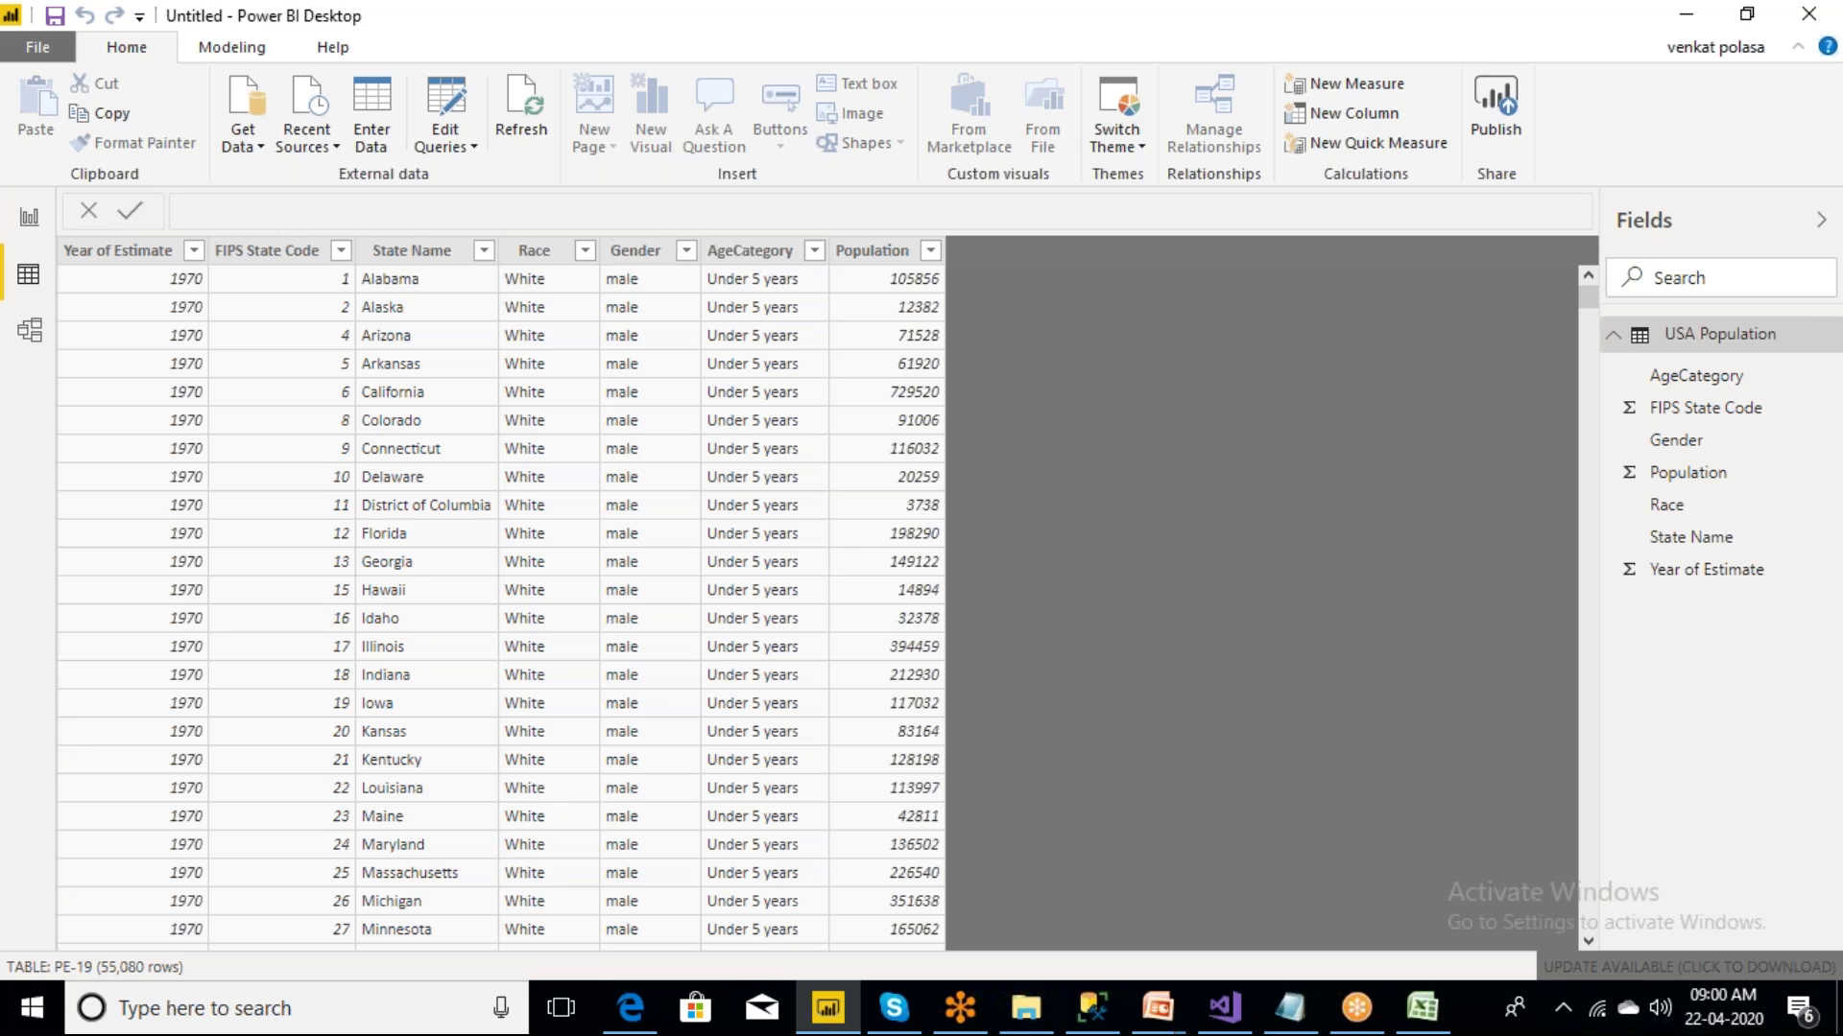
- Add a calculated column to USA Population that multiplies 10 by the table's Population column
right_click(1706, 338)
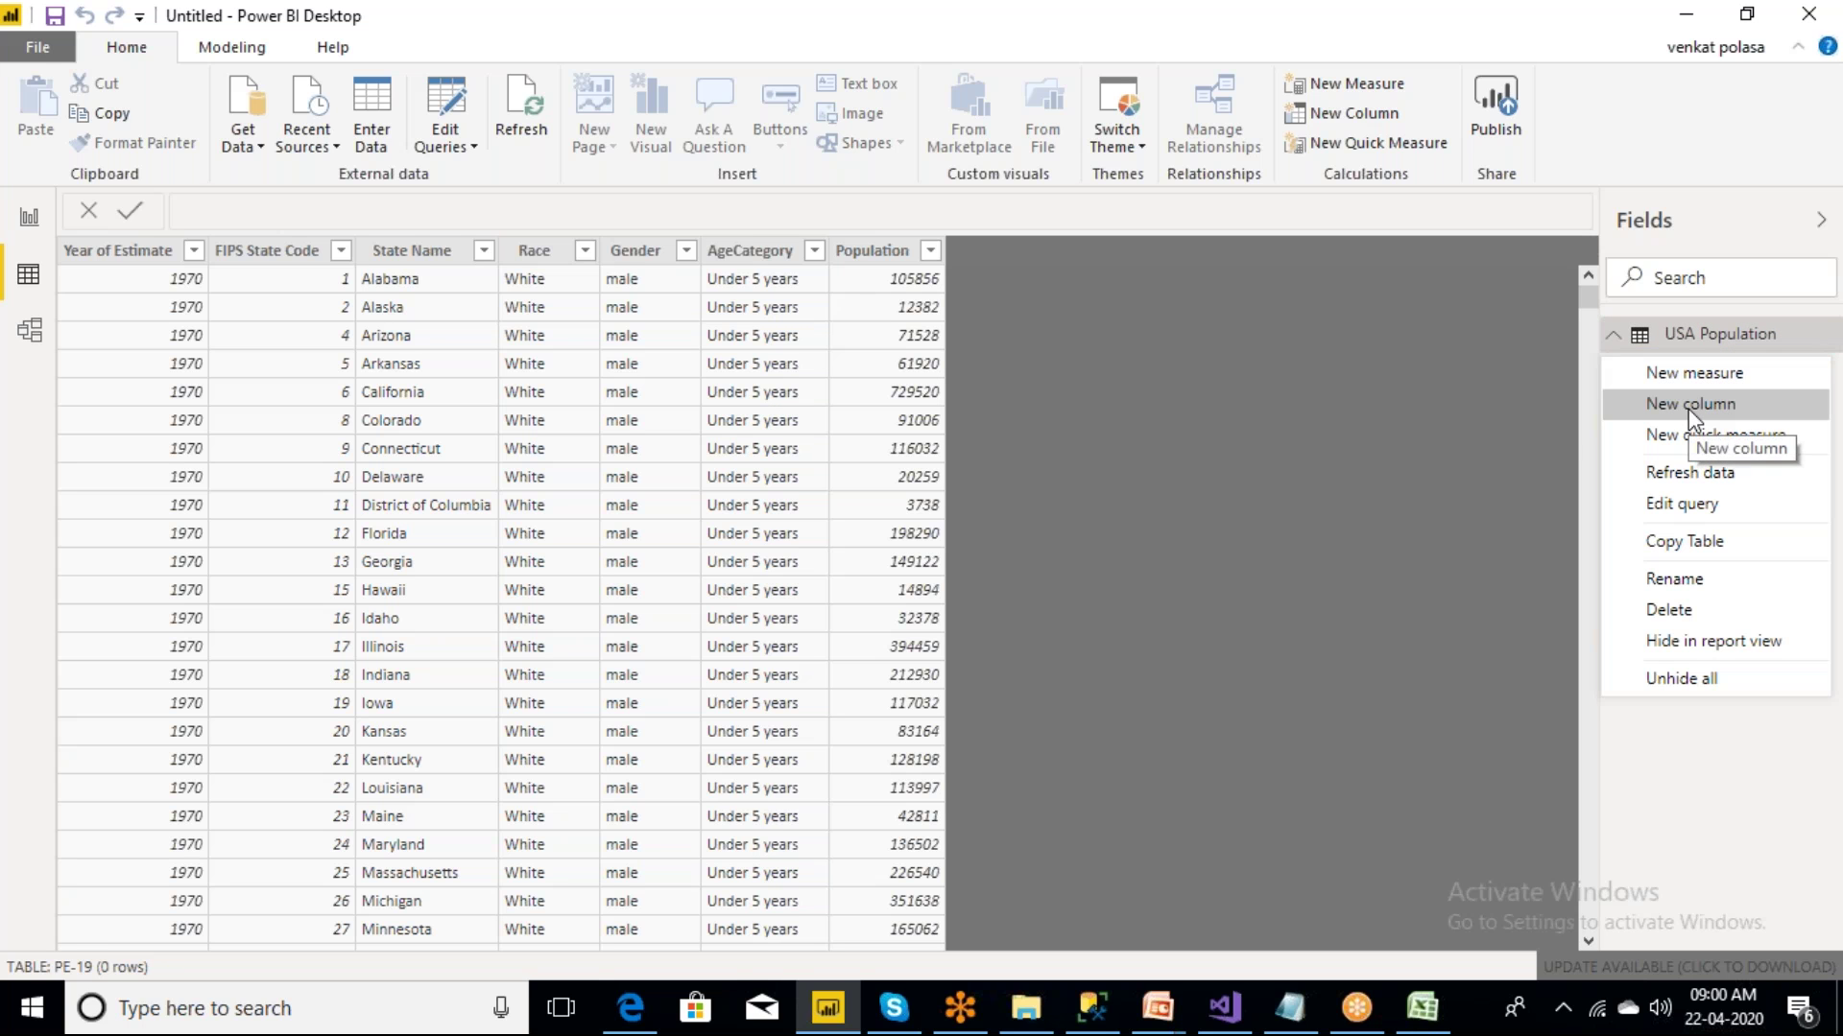
click(1689, 404)
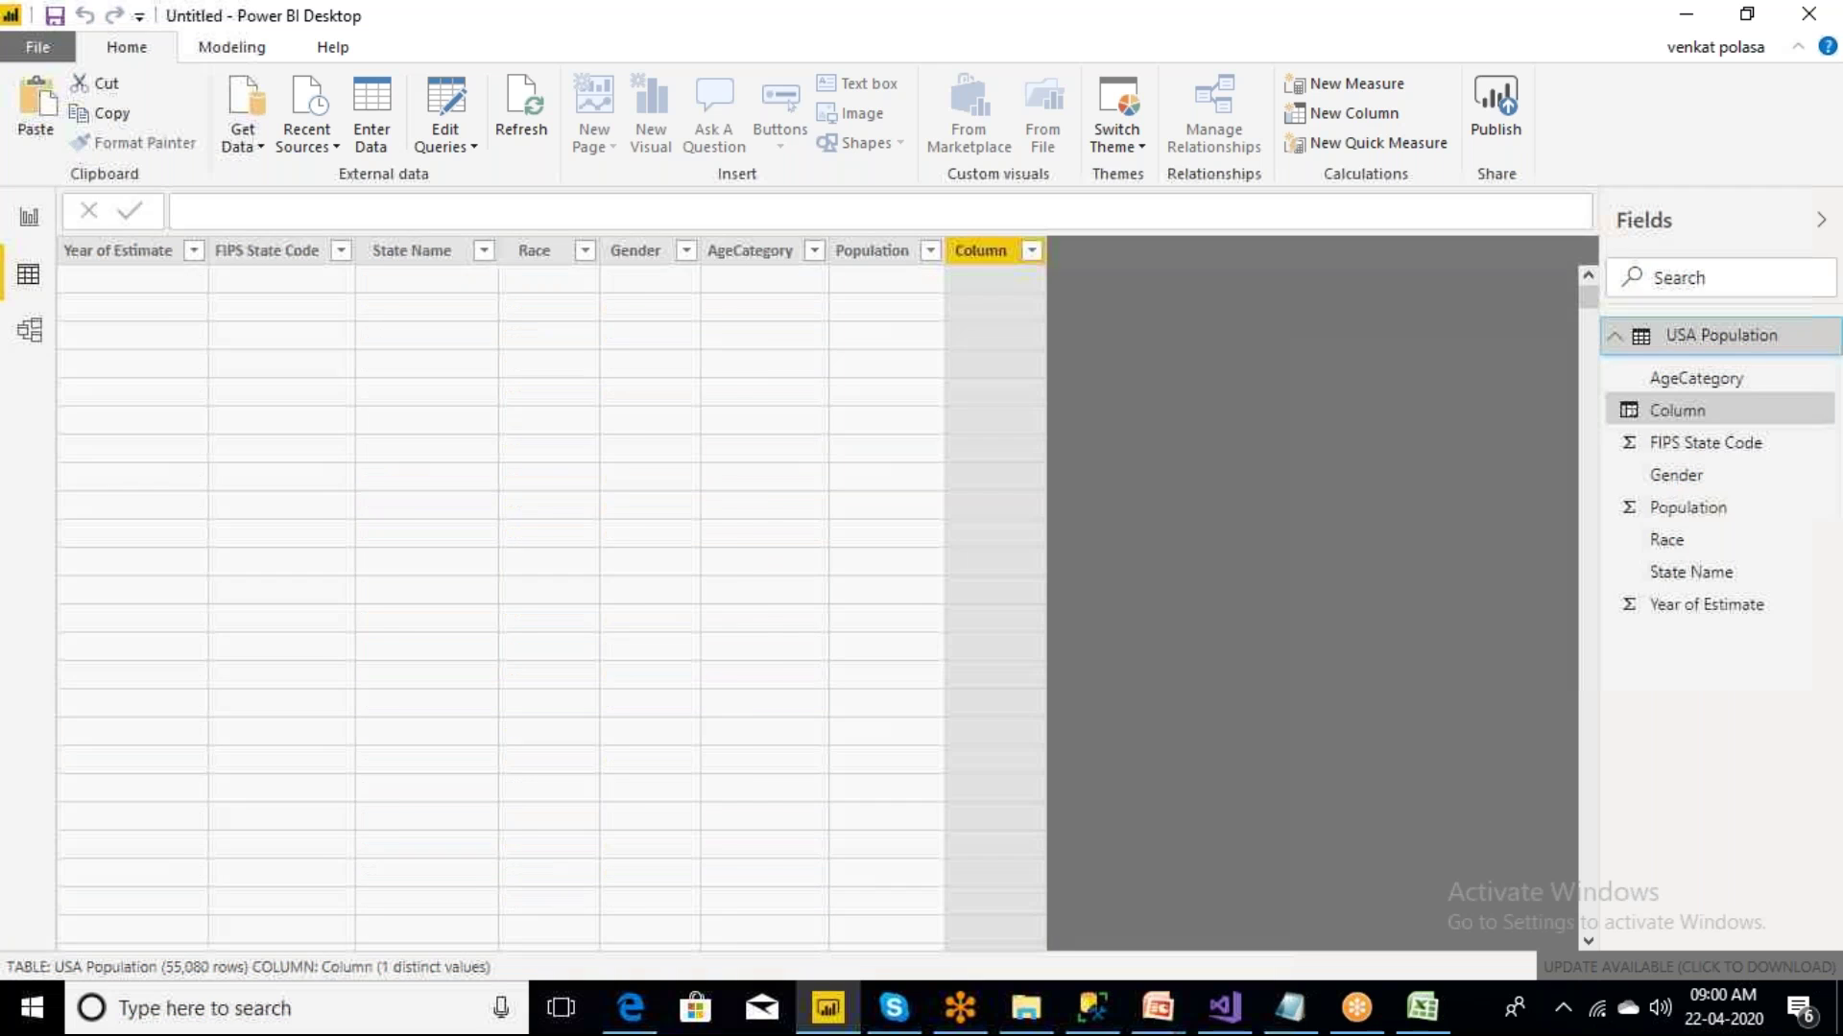
key(End)
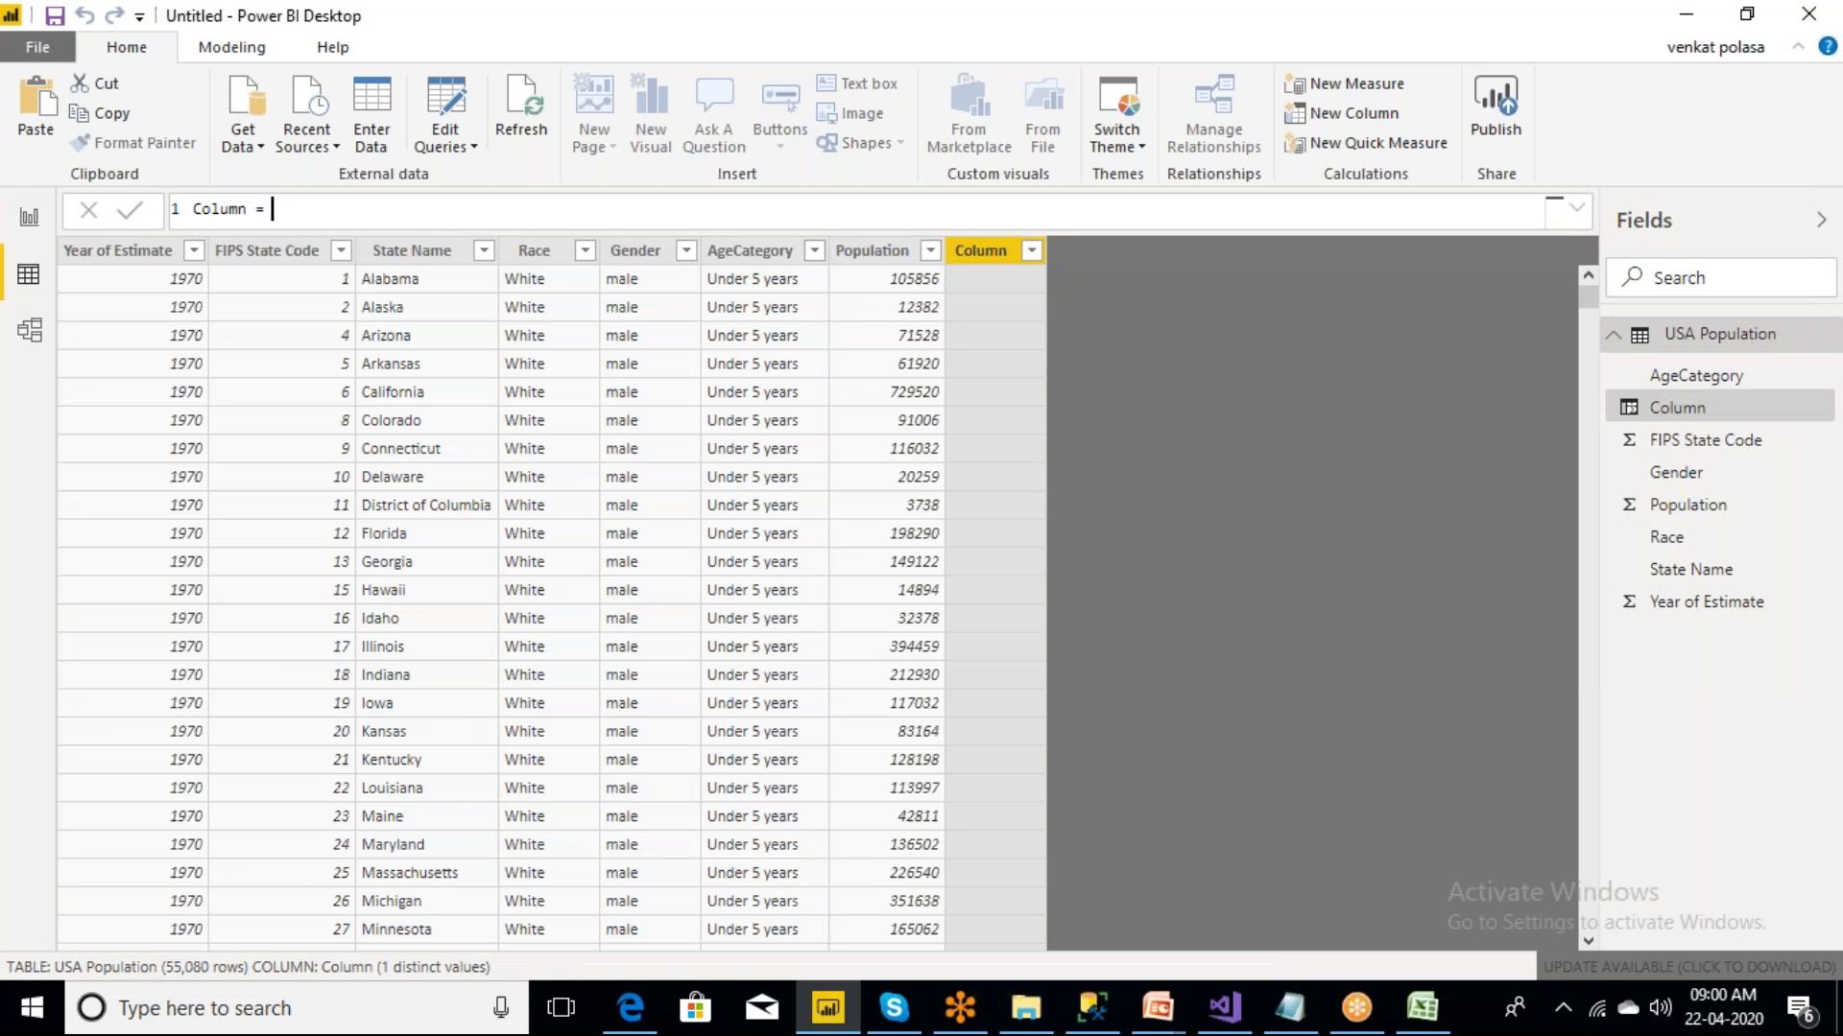
text(10)
text(*p)
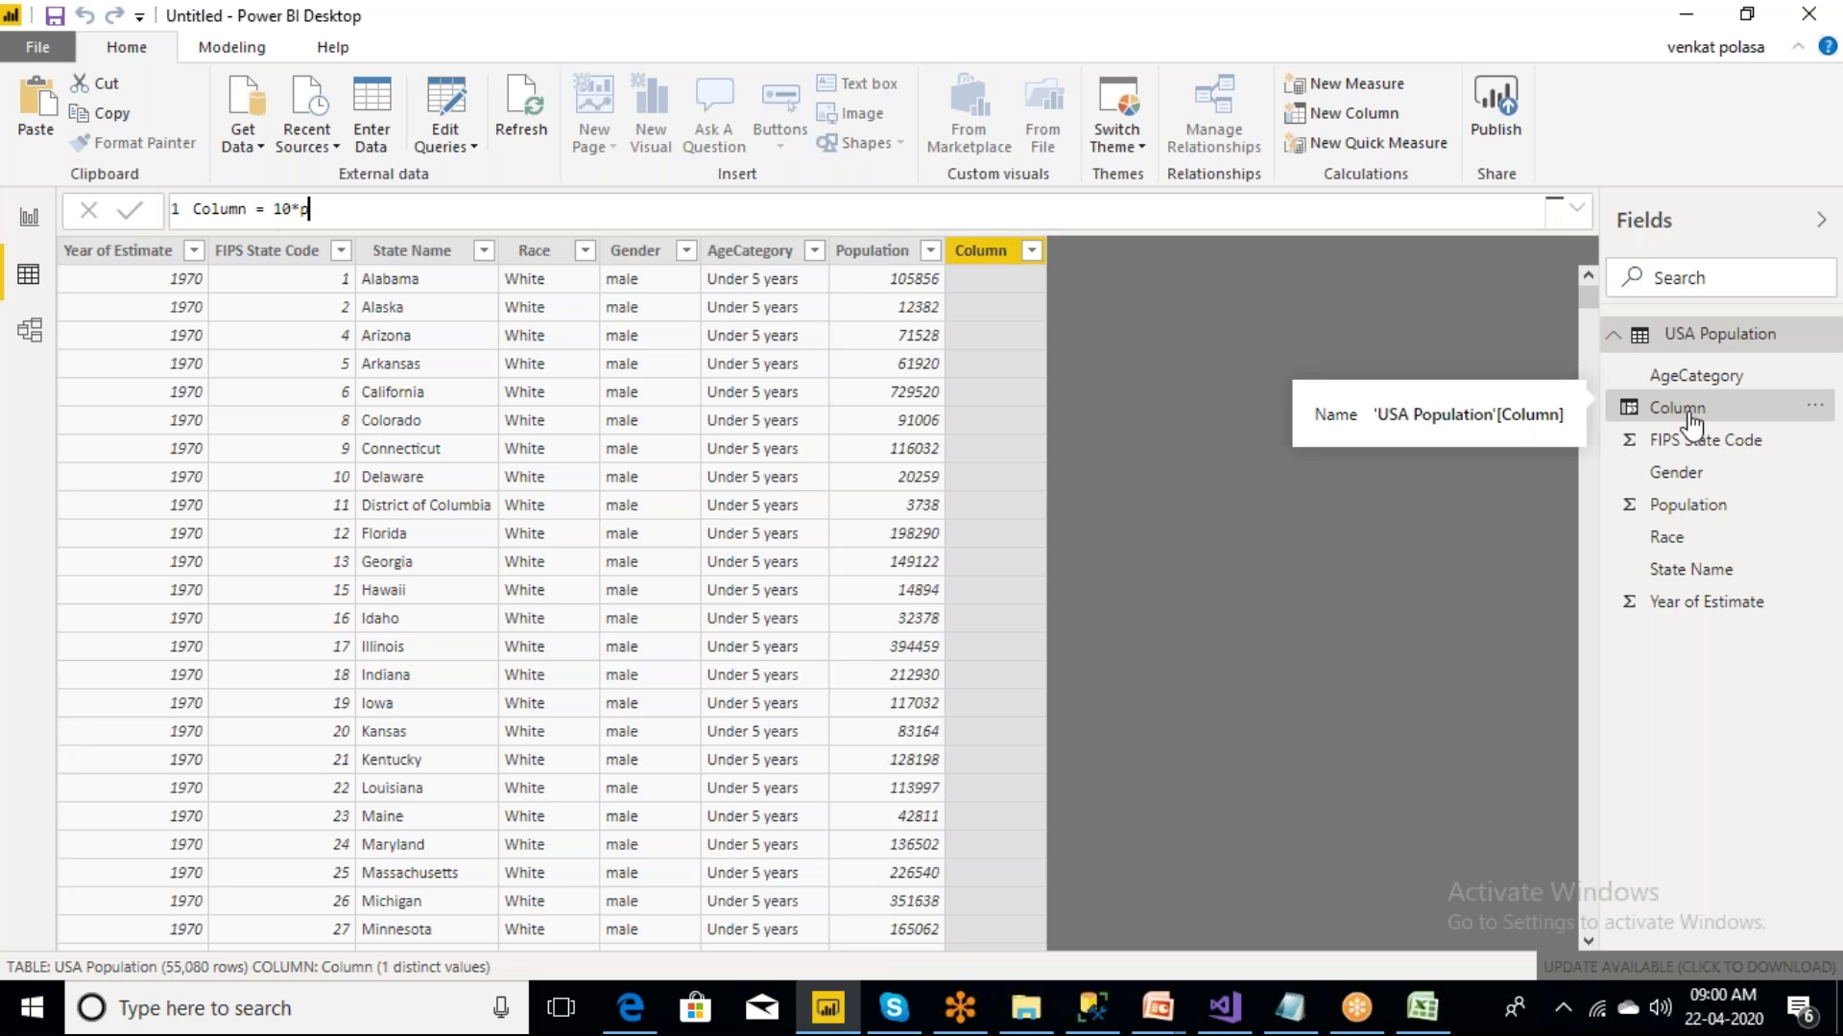
text(opu)
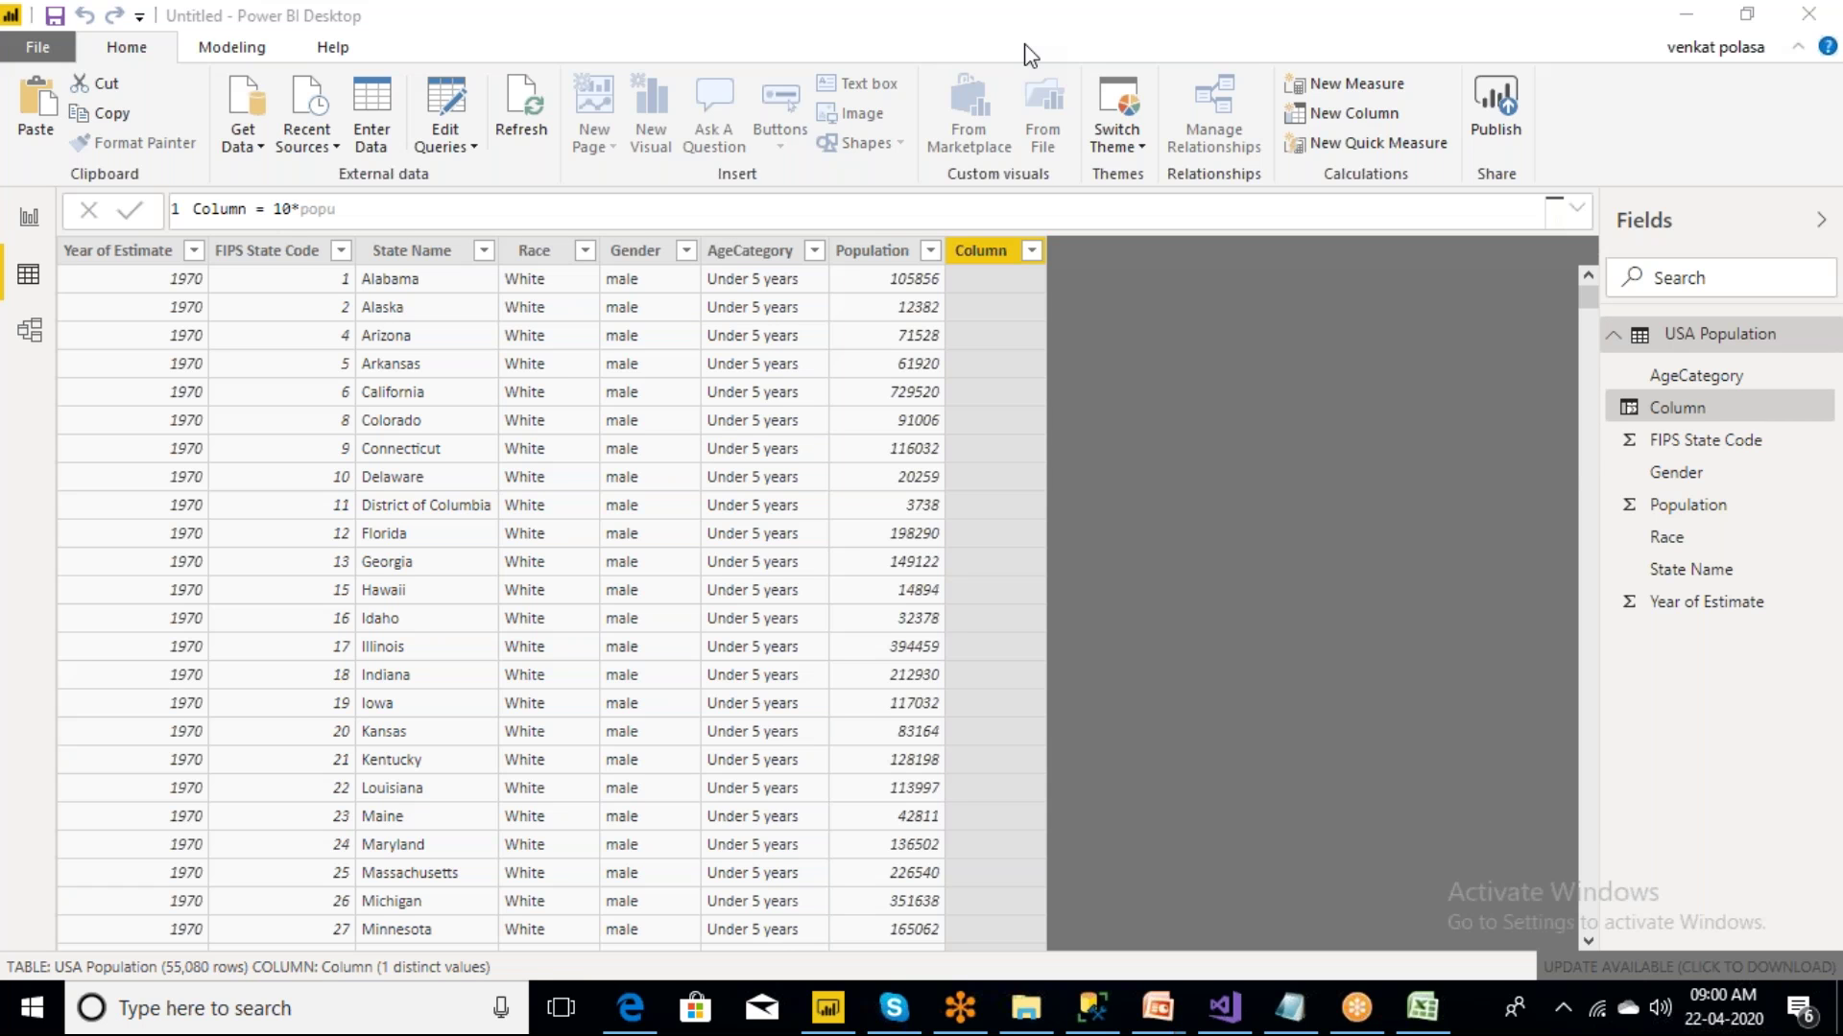
click(388, 209)
key(BackSpace)
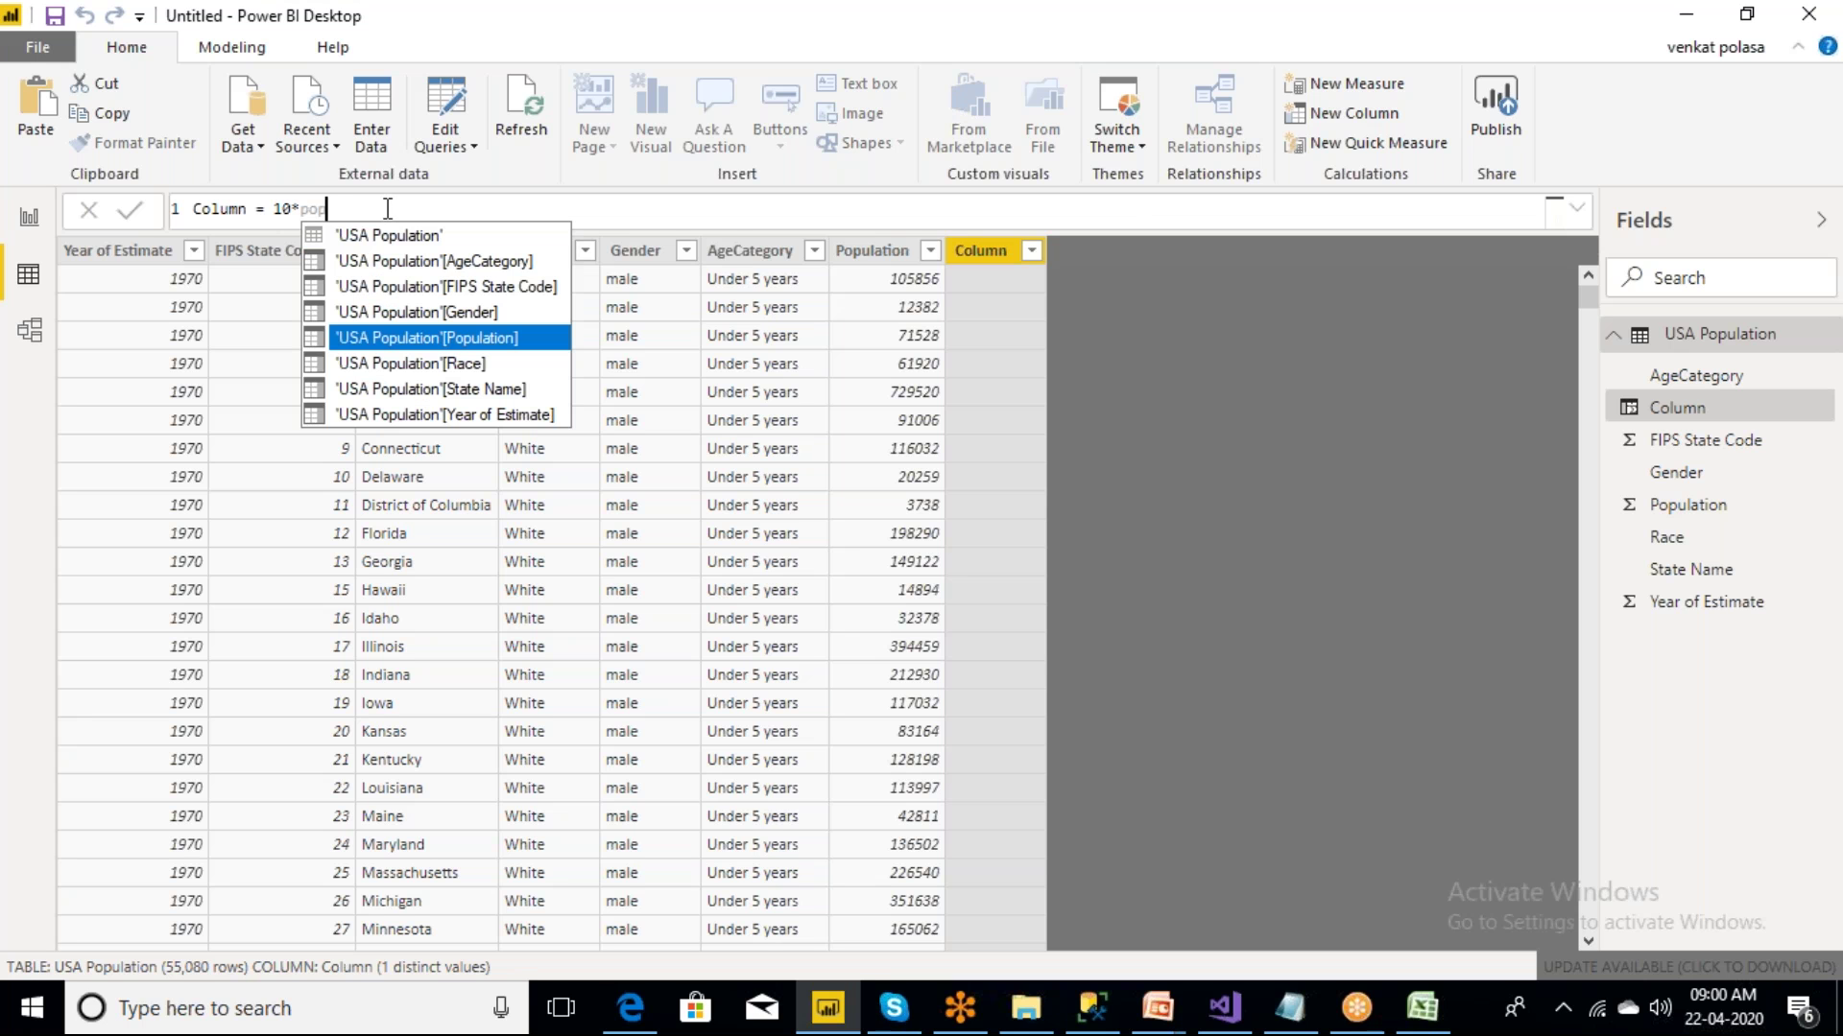
click(451, 337)
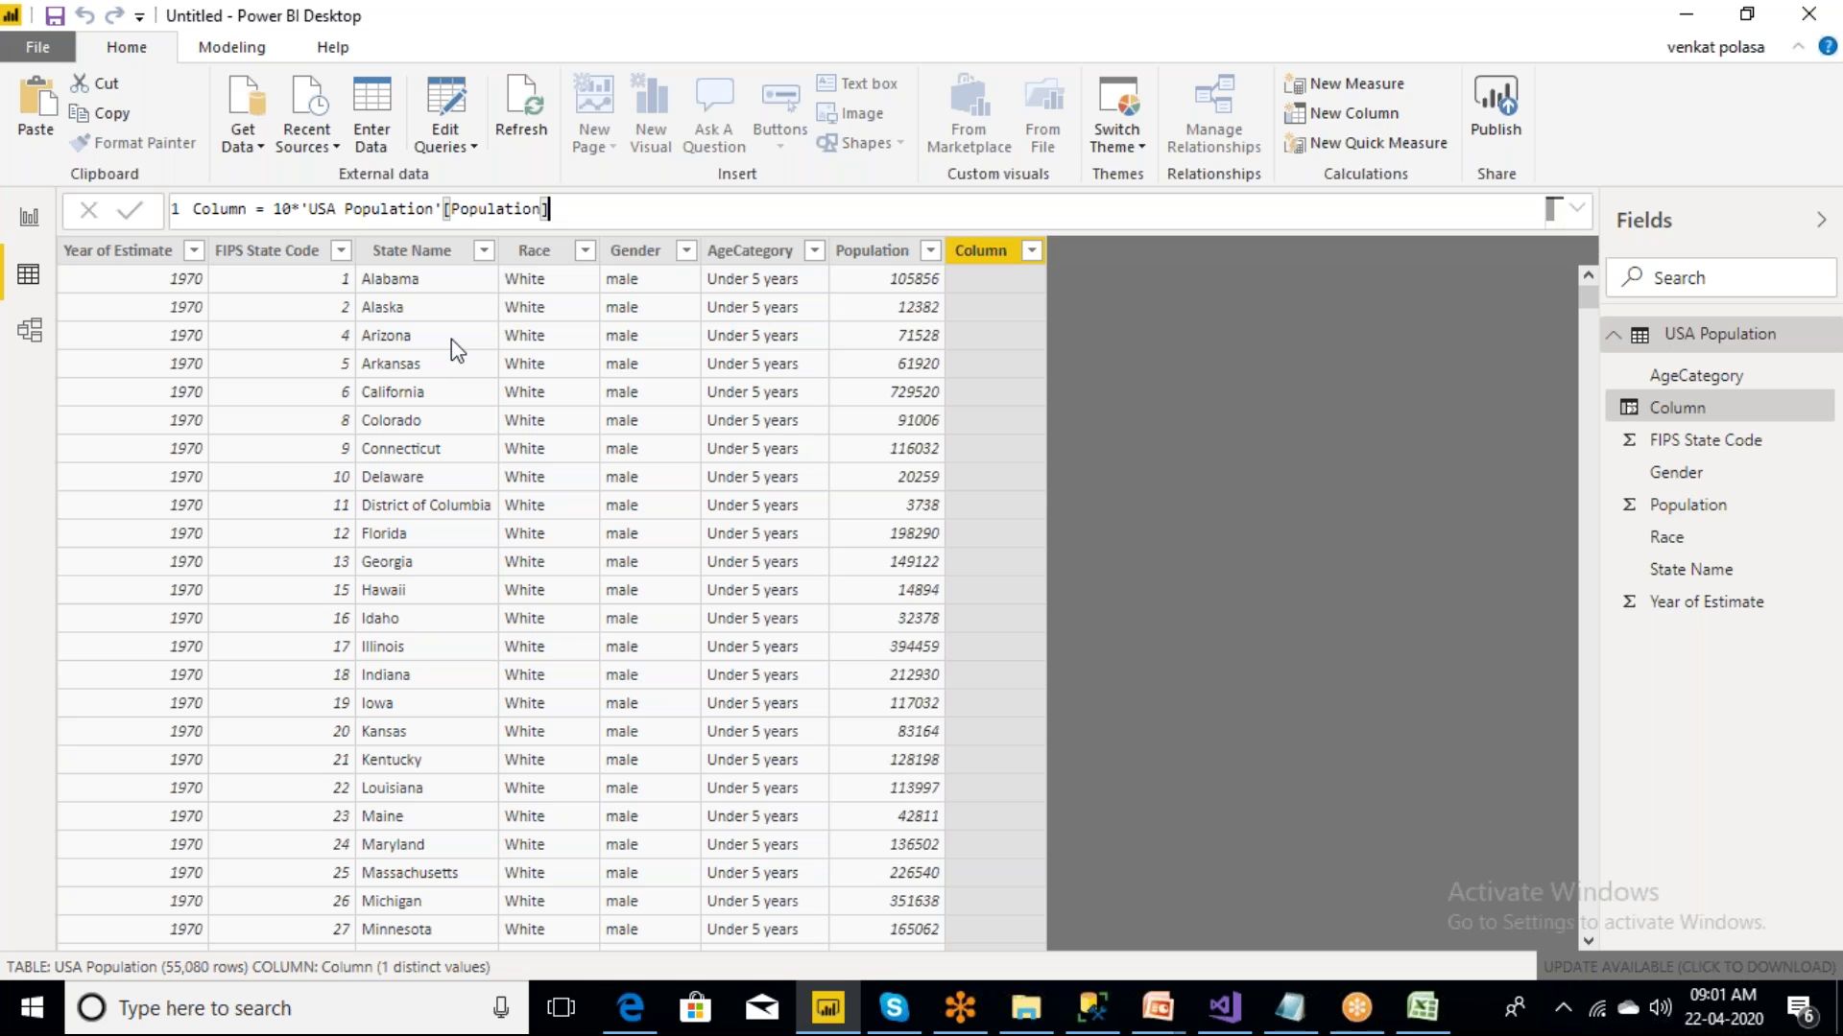
- Complete the new column's formula as (10*'USA Population'[Population])/100
text()/100)
key(Left)
key(Left)
key(Left)
key(Left)
key(Left)
key(Left)
key(Left)
key(Left)
key(Left)
key(Left)
key(Left)
key(Left)
key(Left)
key(Left)
key(Left)
key(Left)
key(Left)
key(Left)
key(Left)
key(Left)
key(Left)
key(Left)
key(Left)
key(Left)
key(Left)
key(Left)
key(Left)
key(Left)
key(Left)
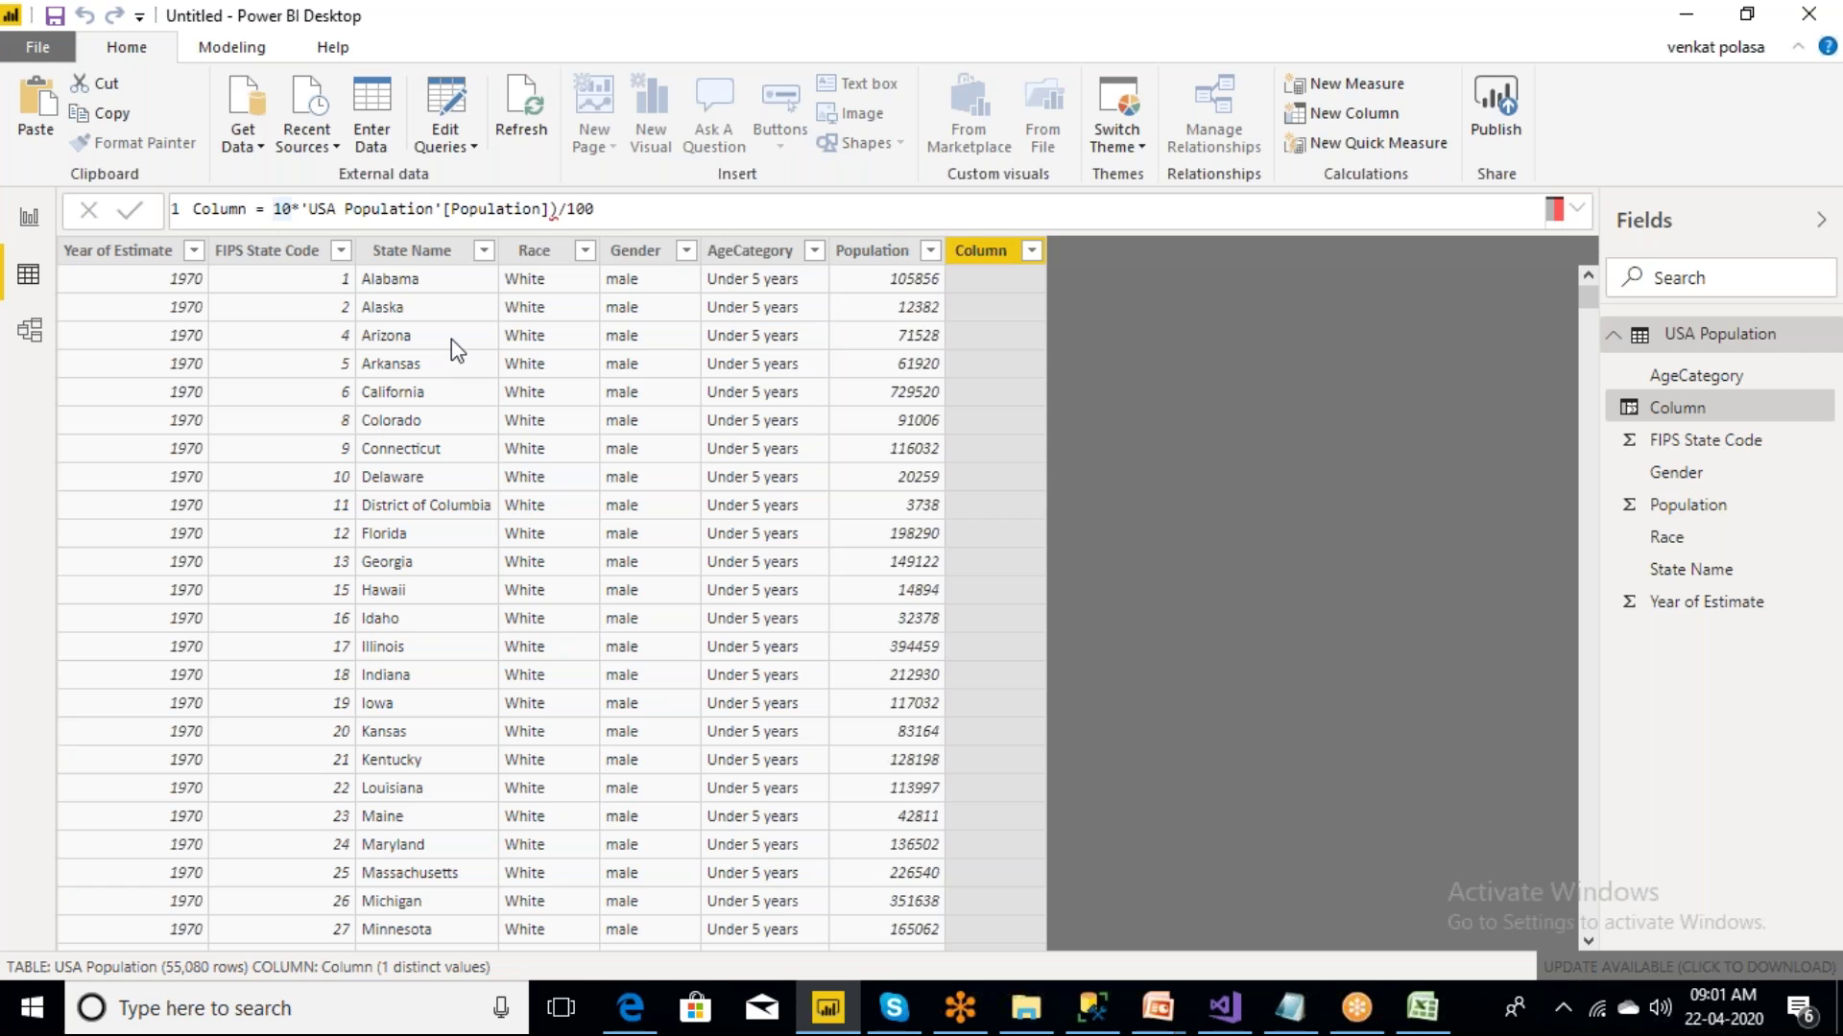
text(()
- Name the calculated column 10%_Population in its formula and commit it
key(Left)
key(Left)
key(Left)
key(Left)
key(BackSpace)
key(BackSpace)
key(BackSpace)
key(BackSpace)
key(BackSpace)
key(BackSpace)
text(10%_Pp)
key(BackSpace)
key(BackSpace)
text(Population)
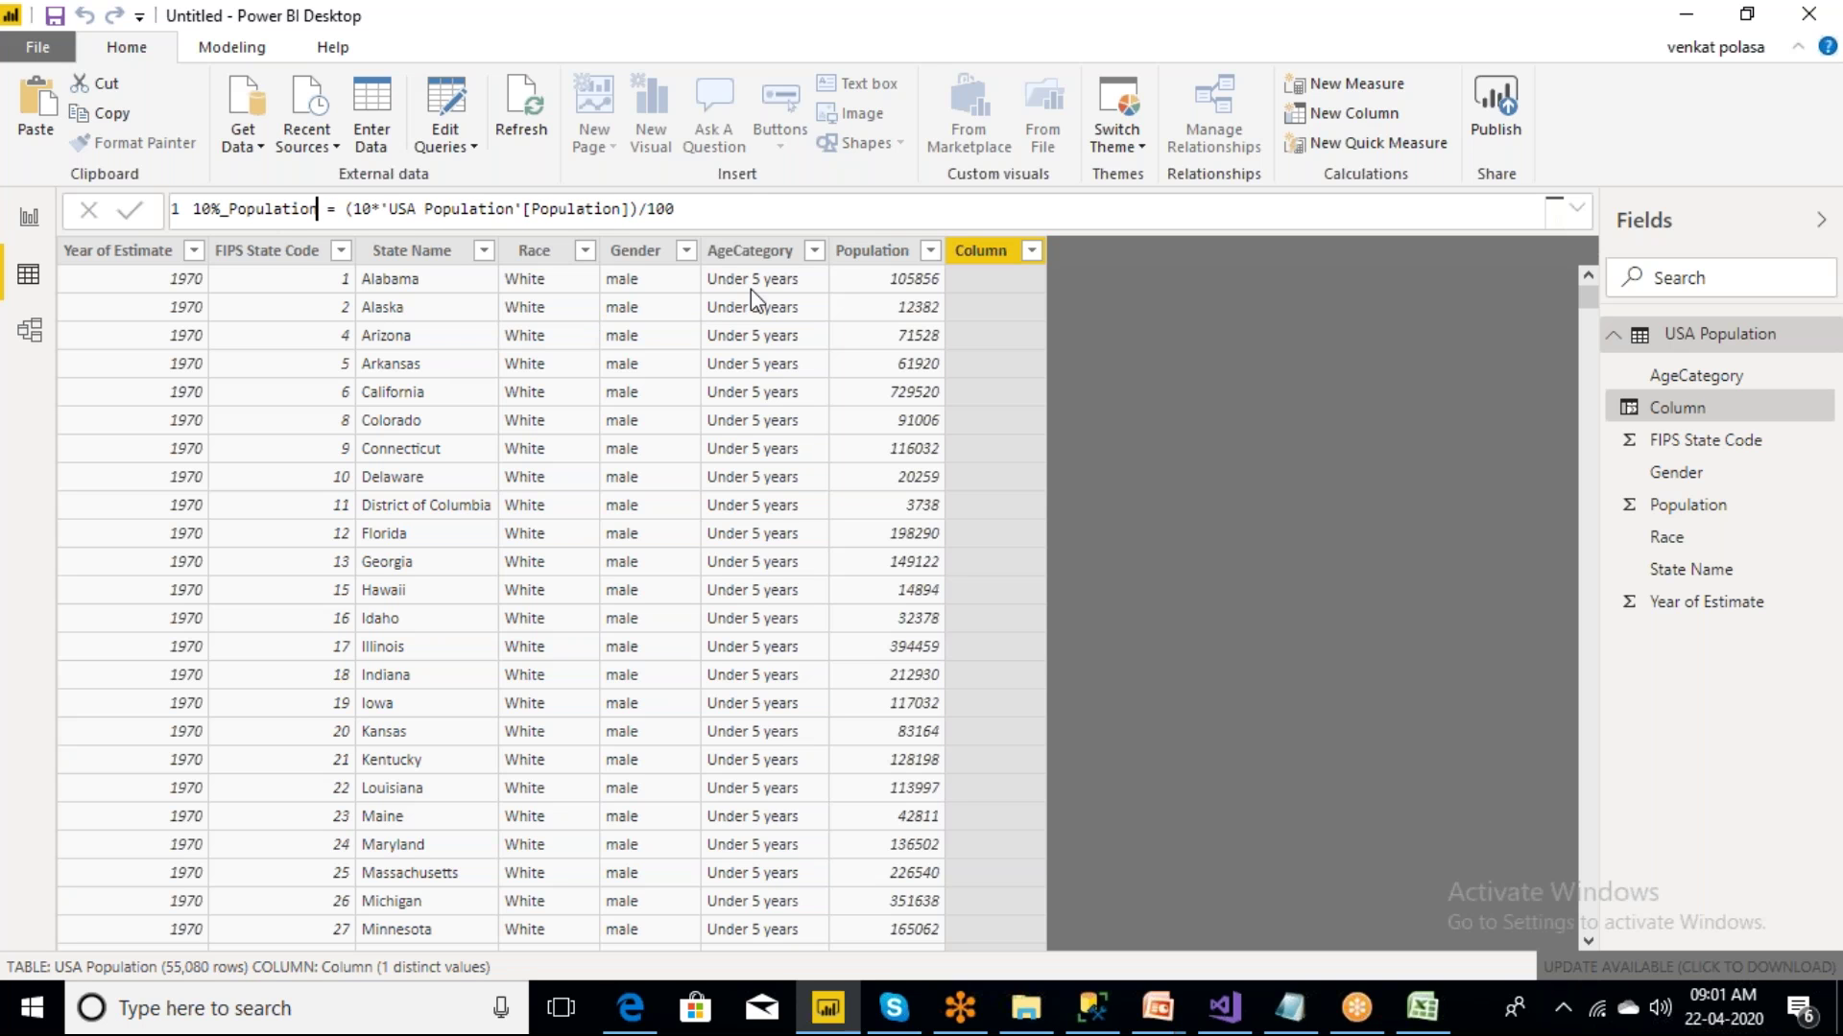
click(735, 205)
key(Return)
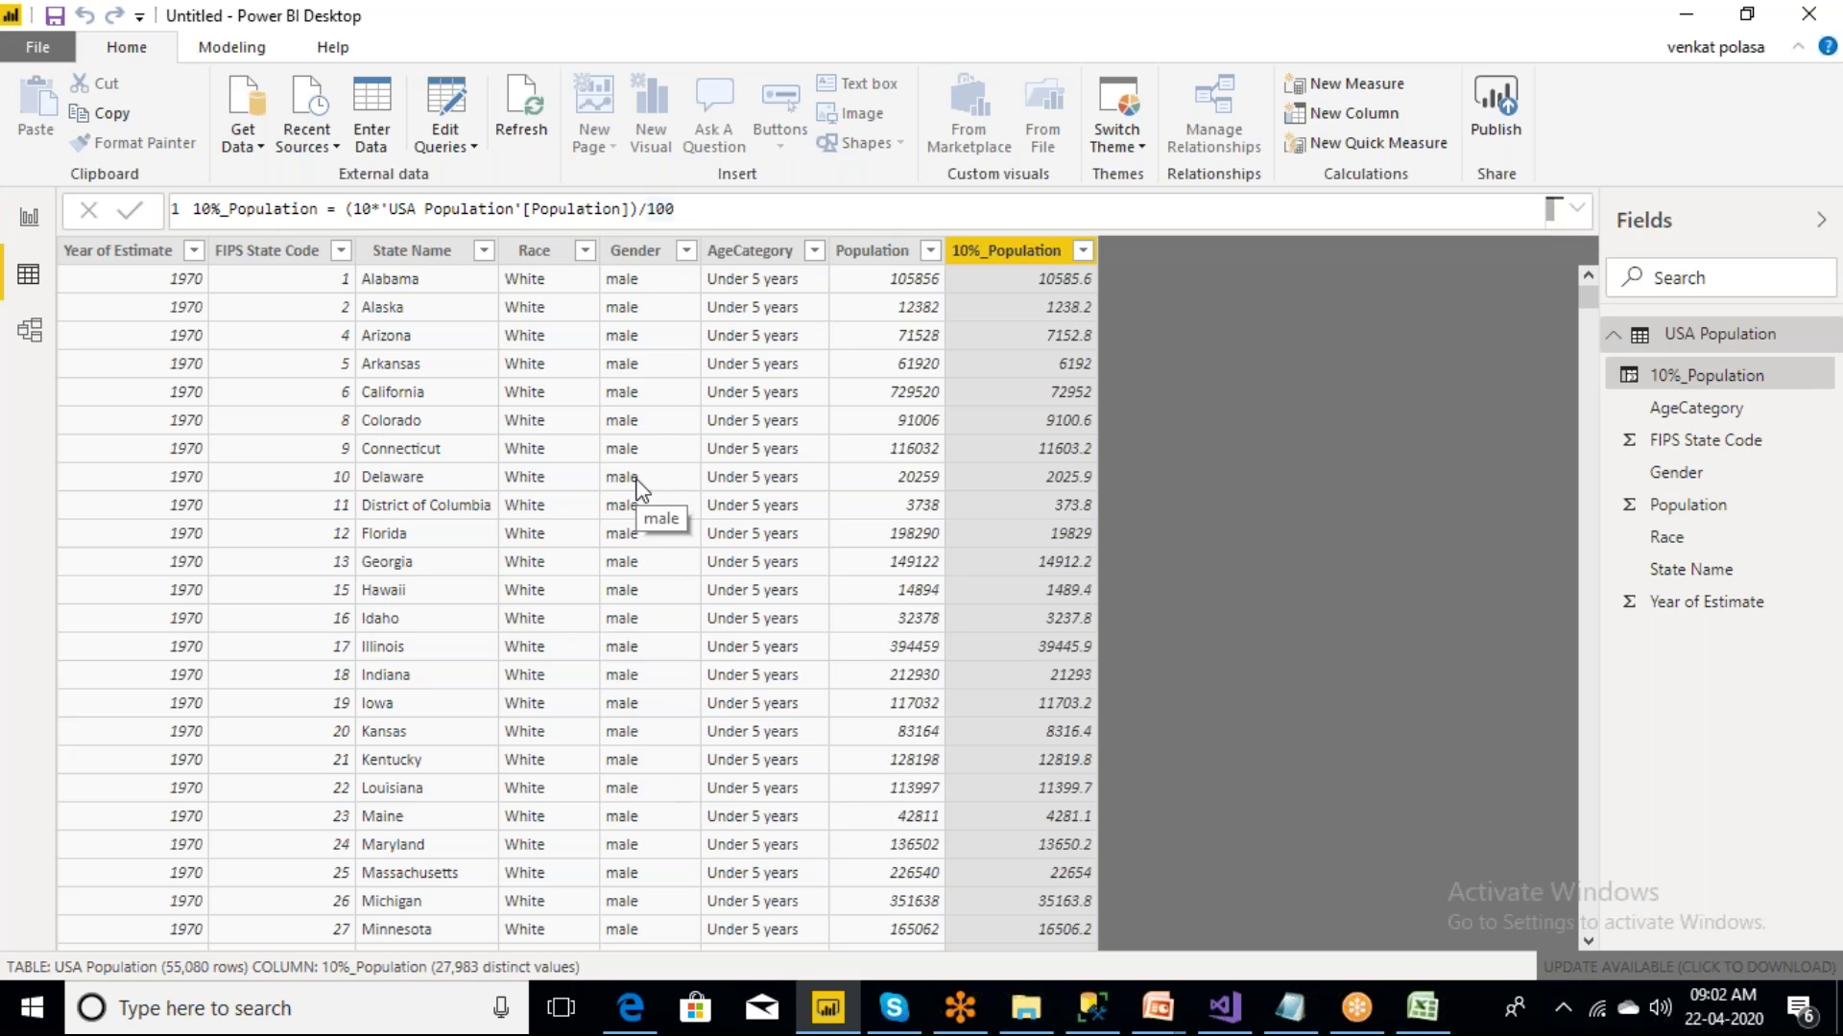
- Create a measure in USA Population that starts with CALCULATE(sum('USA Population'[Population])
click(631, 254)
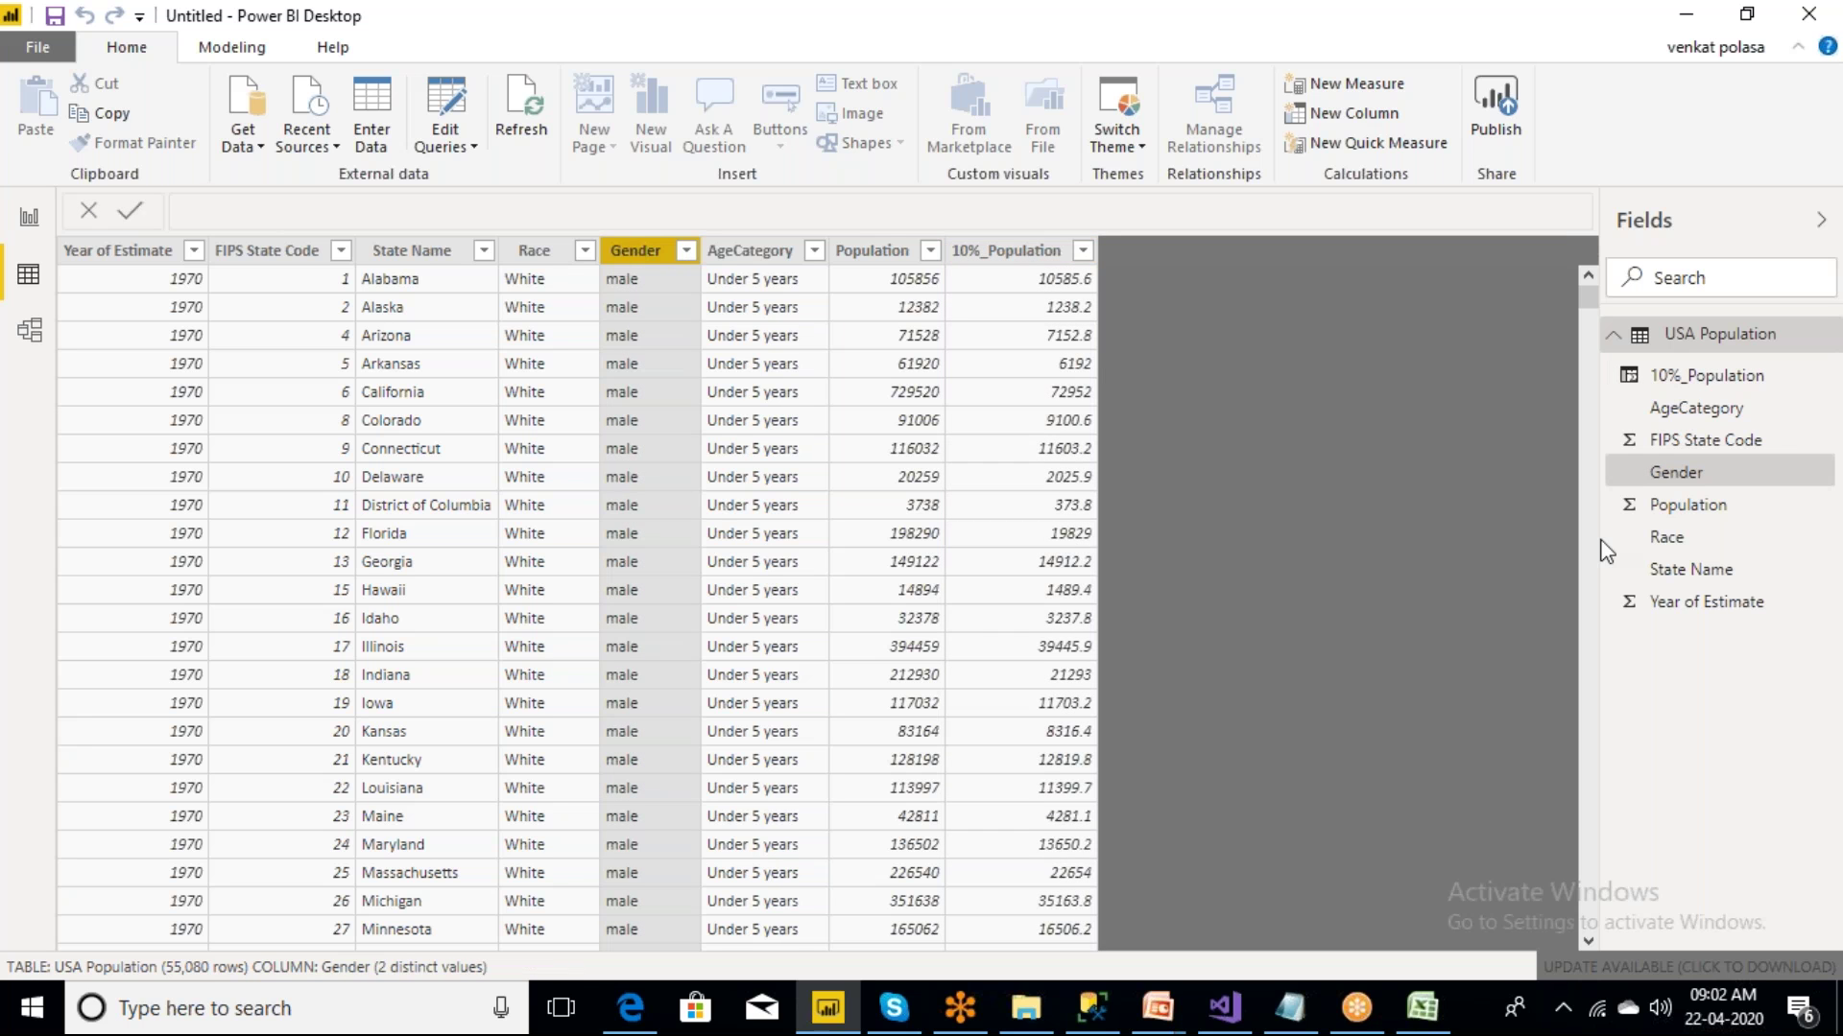
right_click(1681, 338)
click(1689, 372)
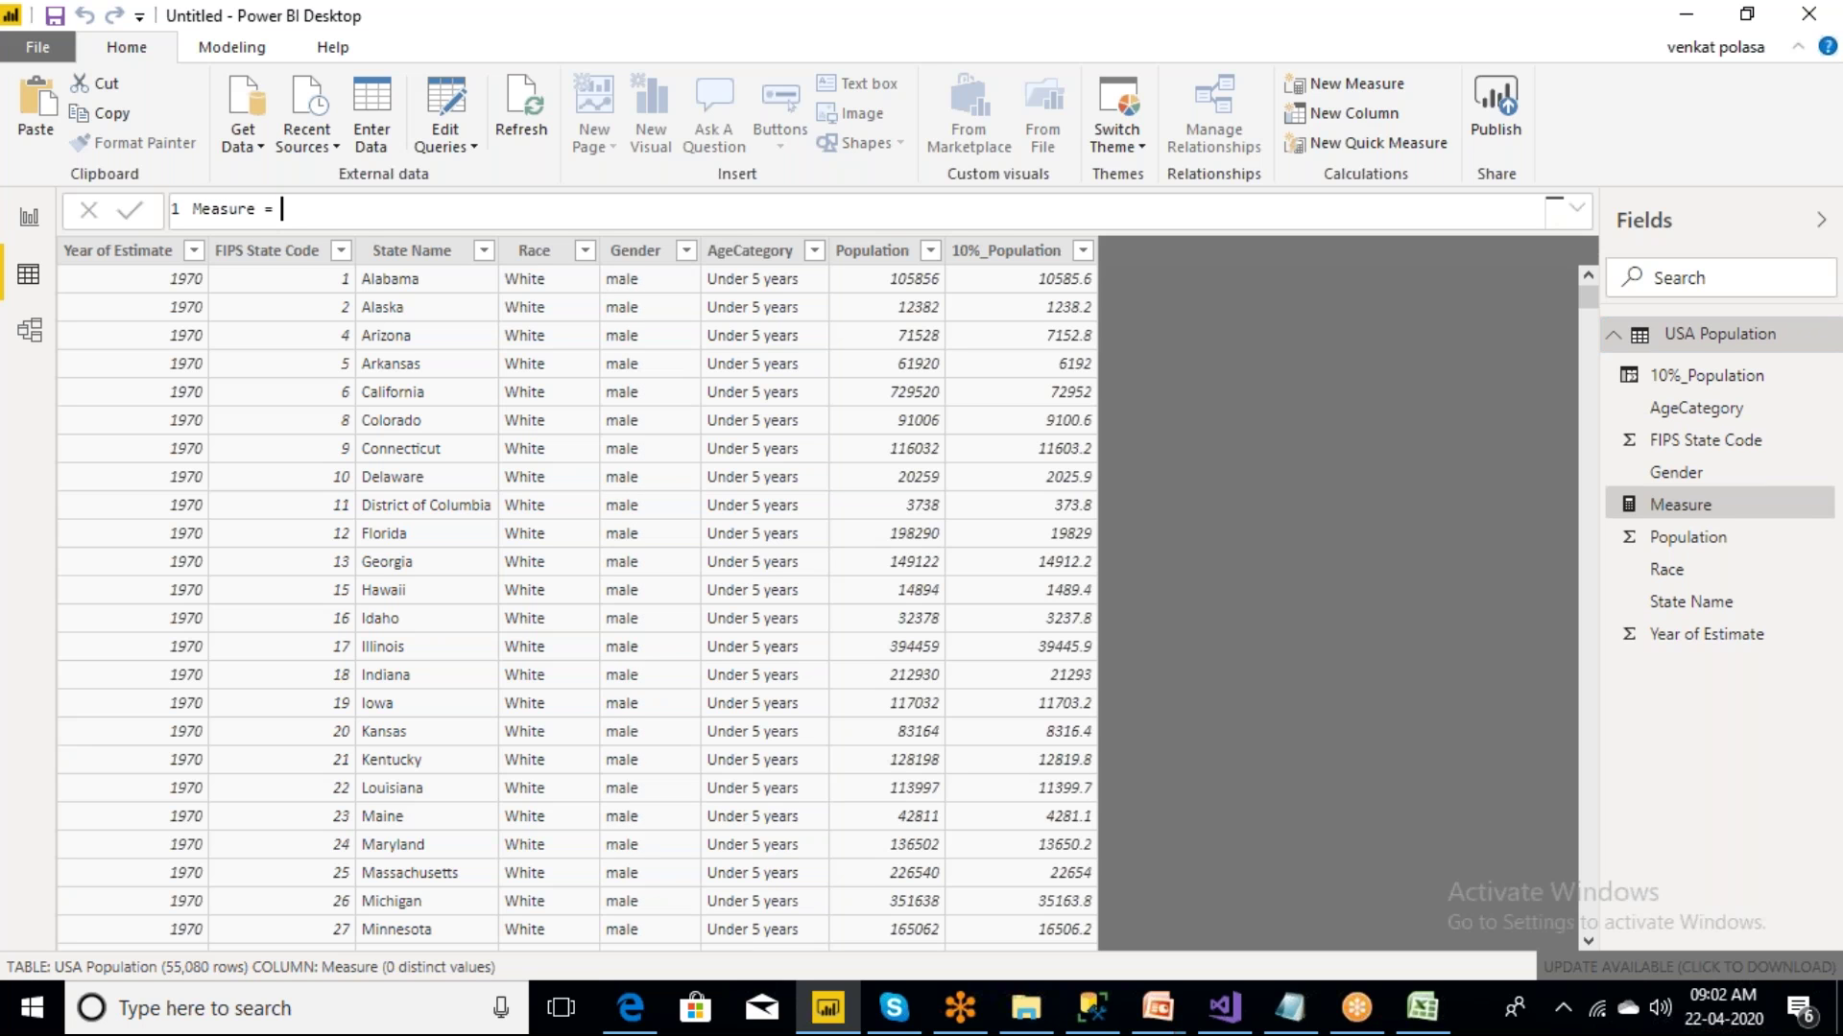
text(calc)
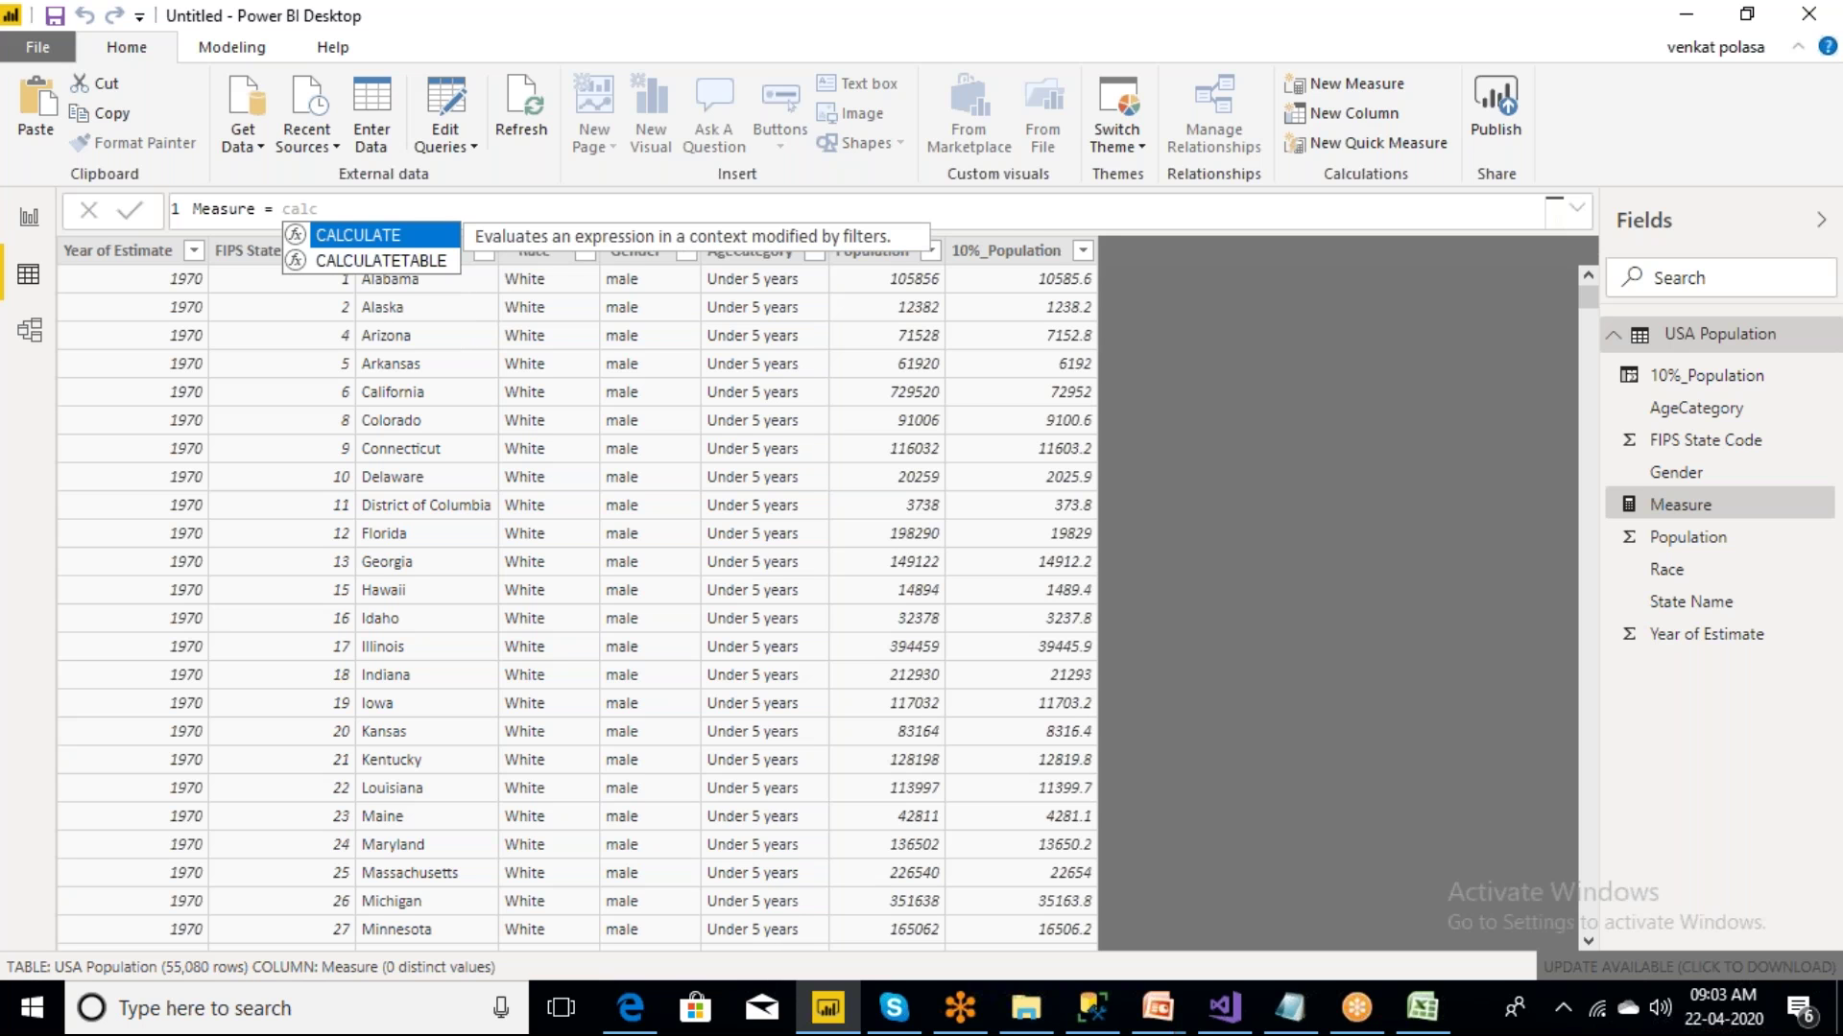
key(Tab)
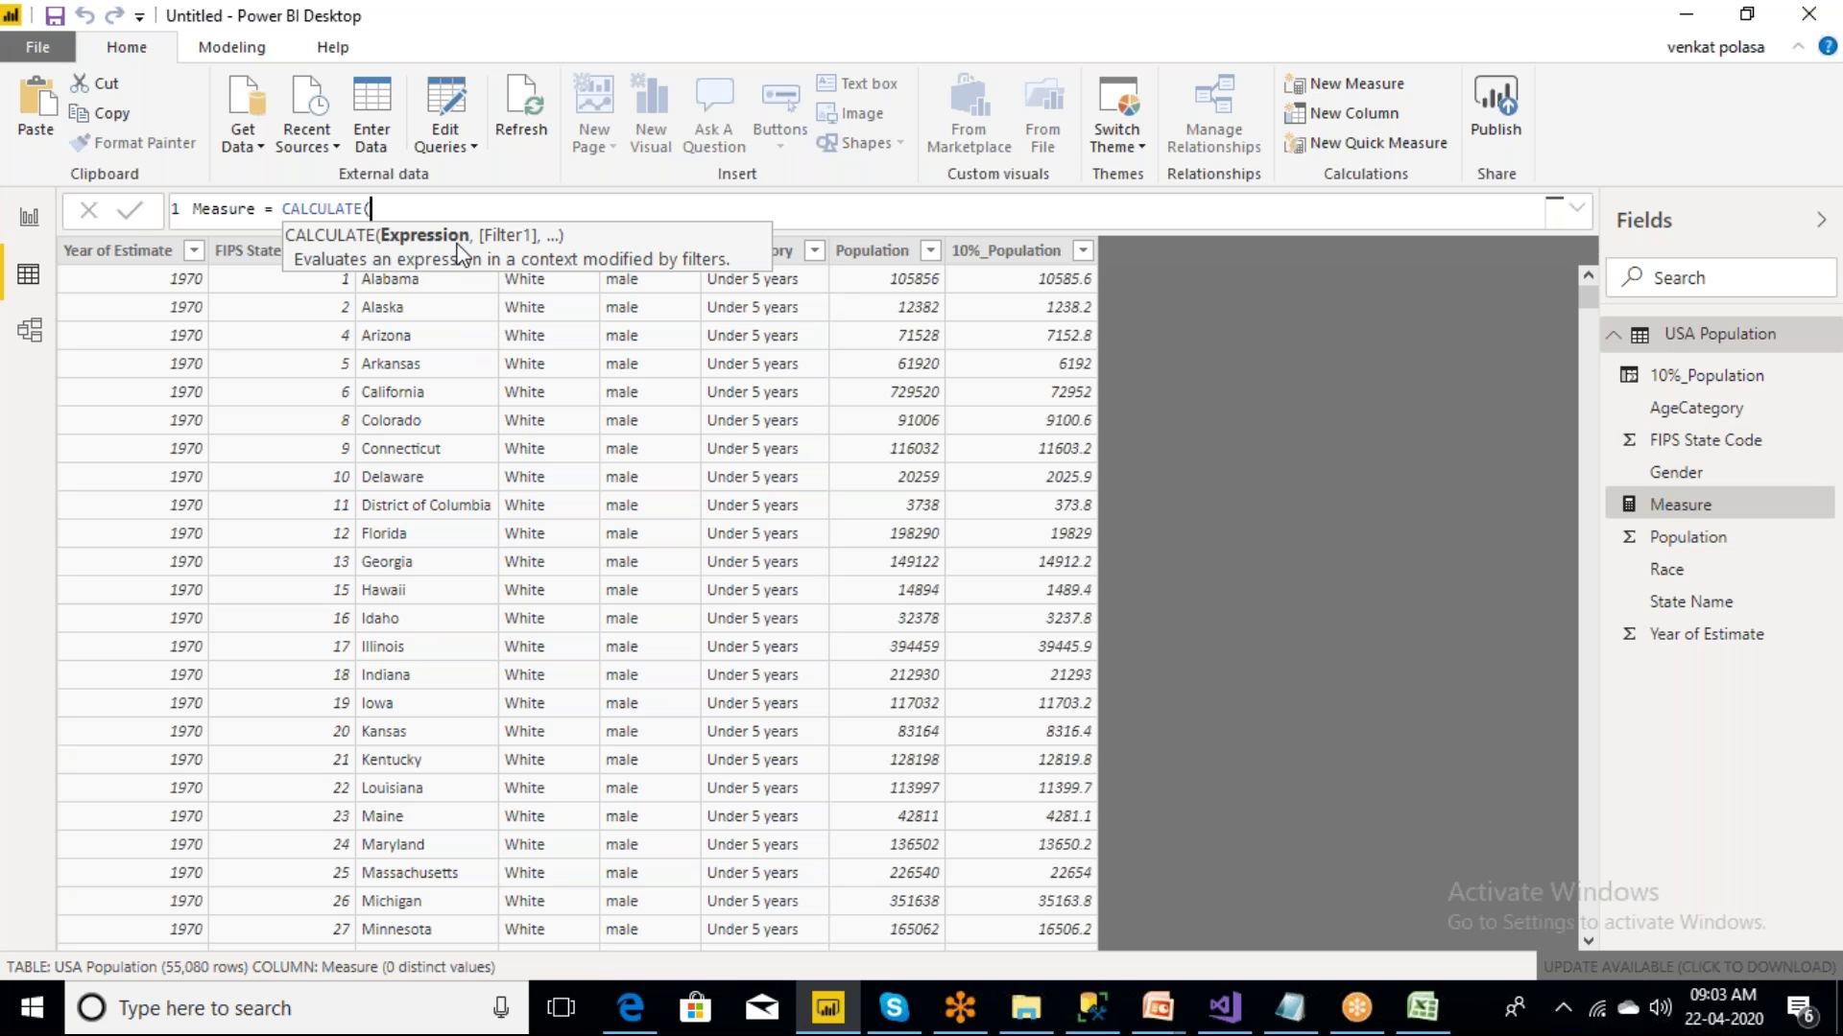
text(sum)
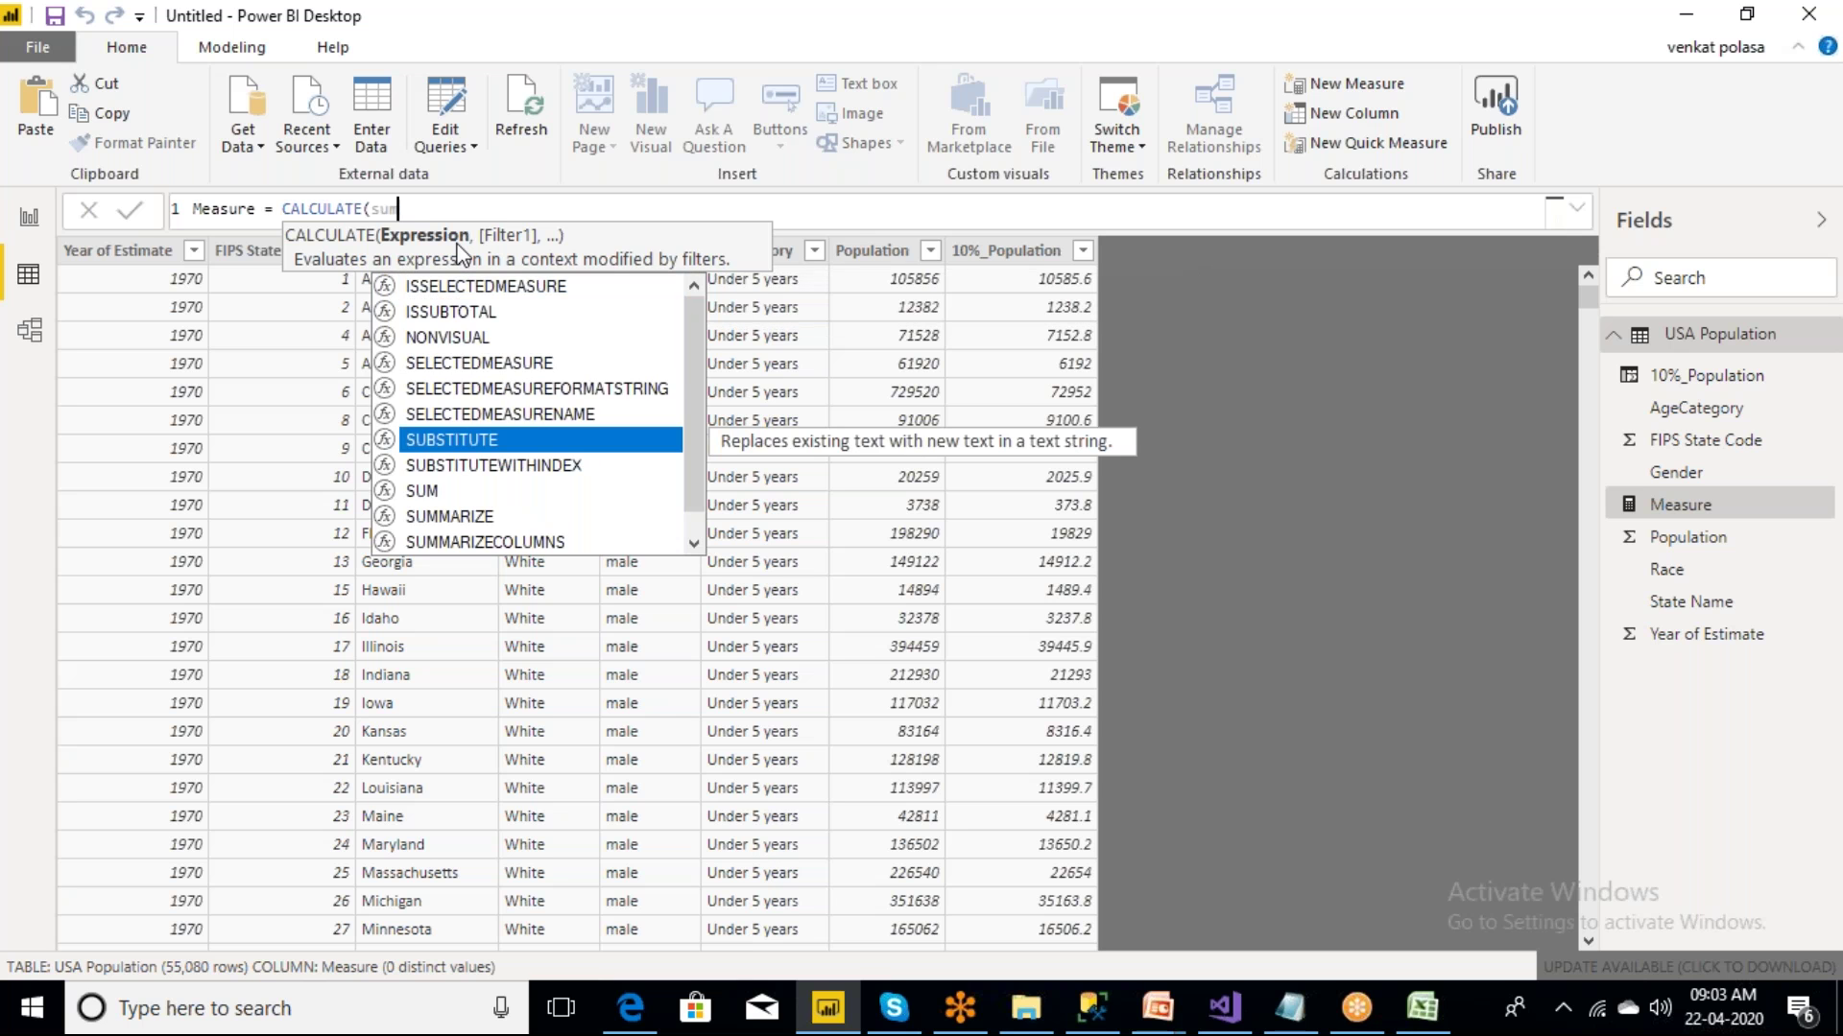
text(()
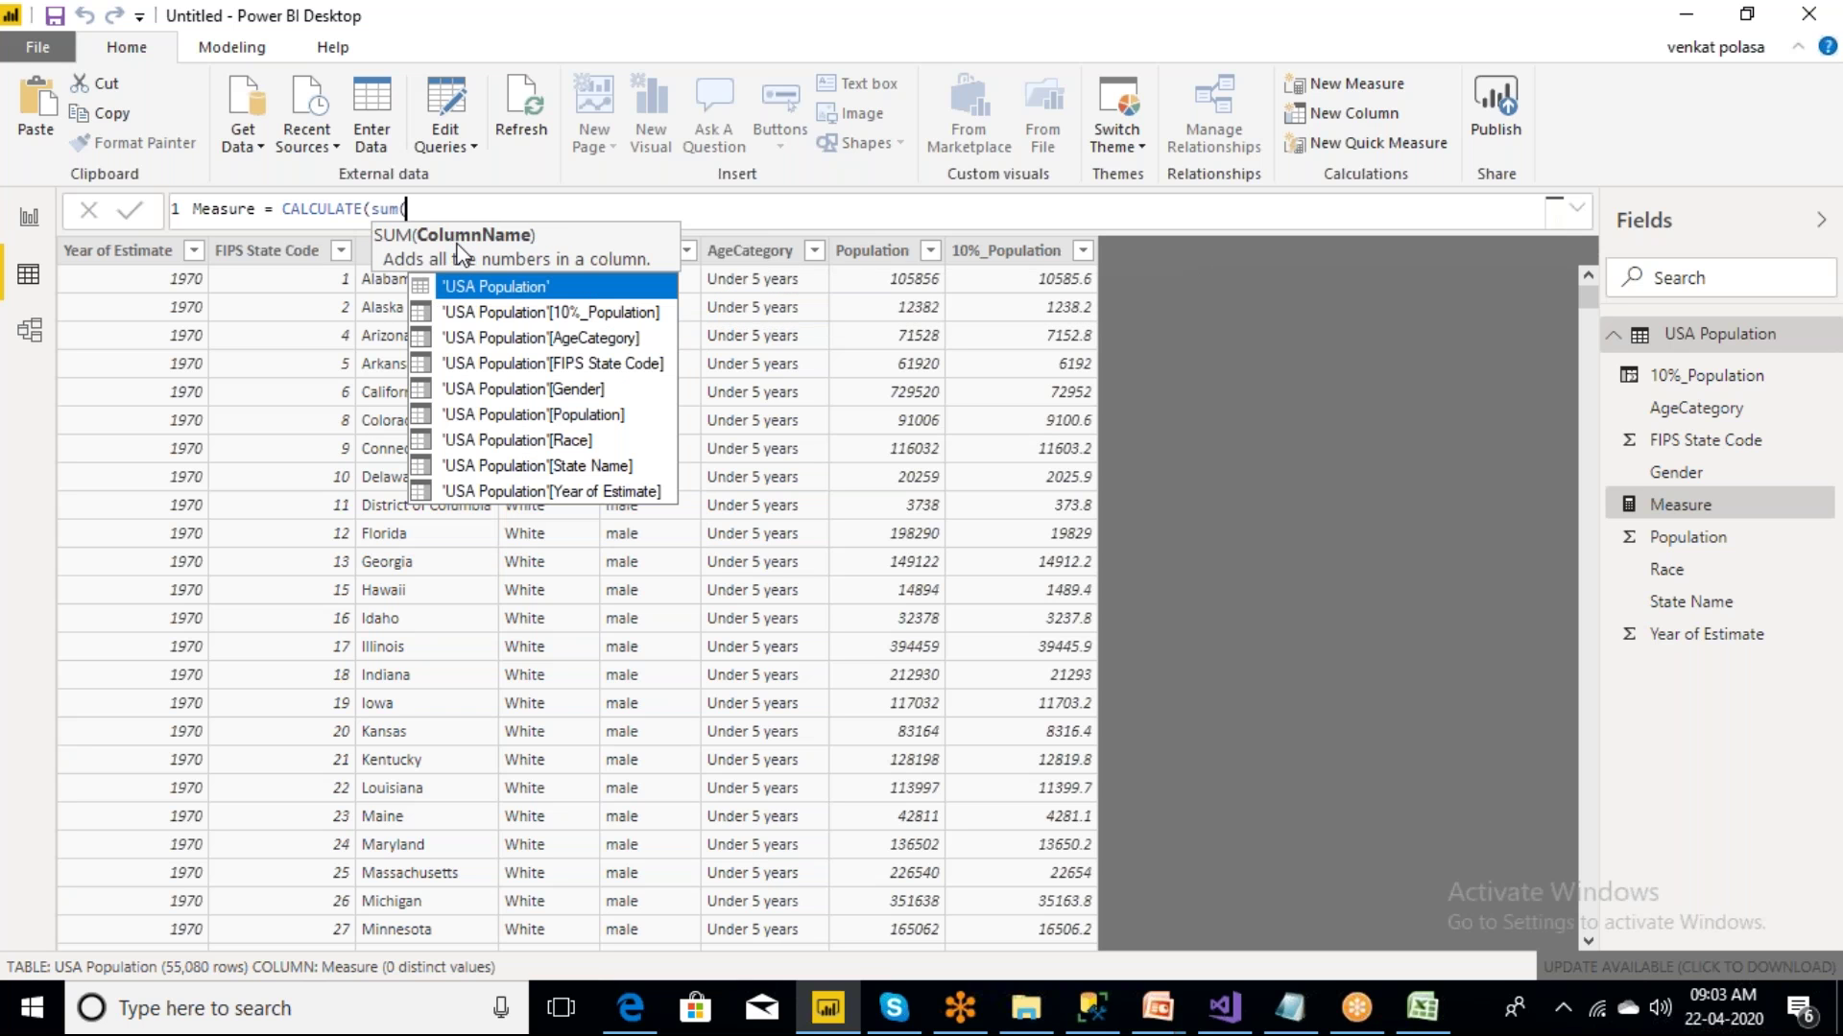
key(Down)
key(Down)
key(Down)
key(Down)
key(Down)
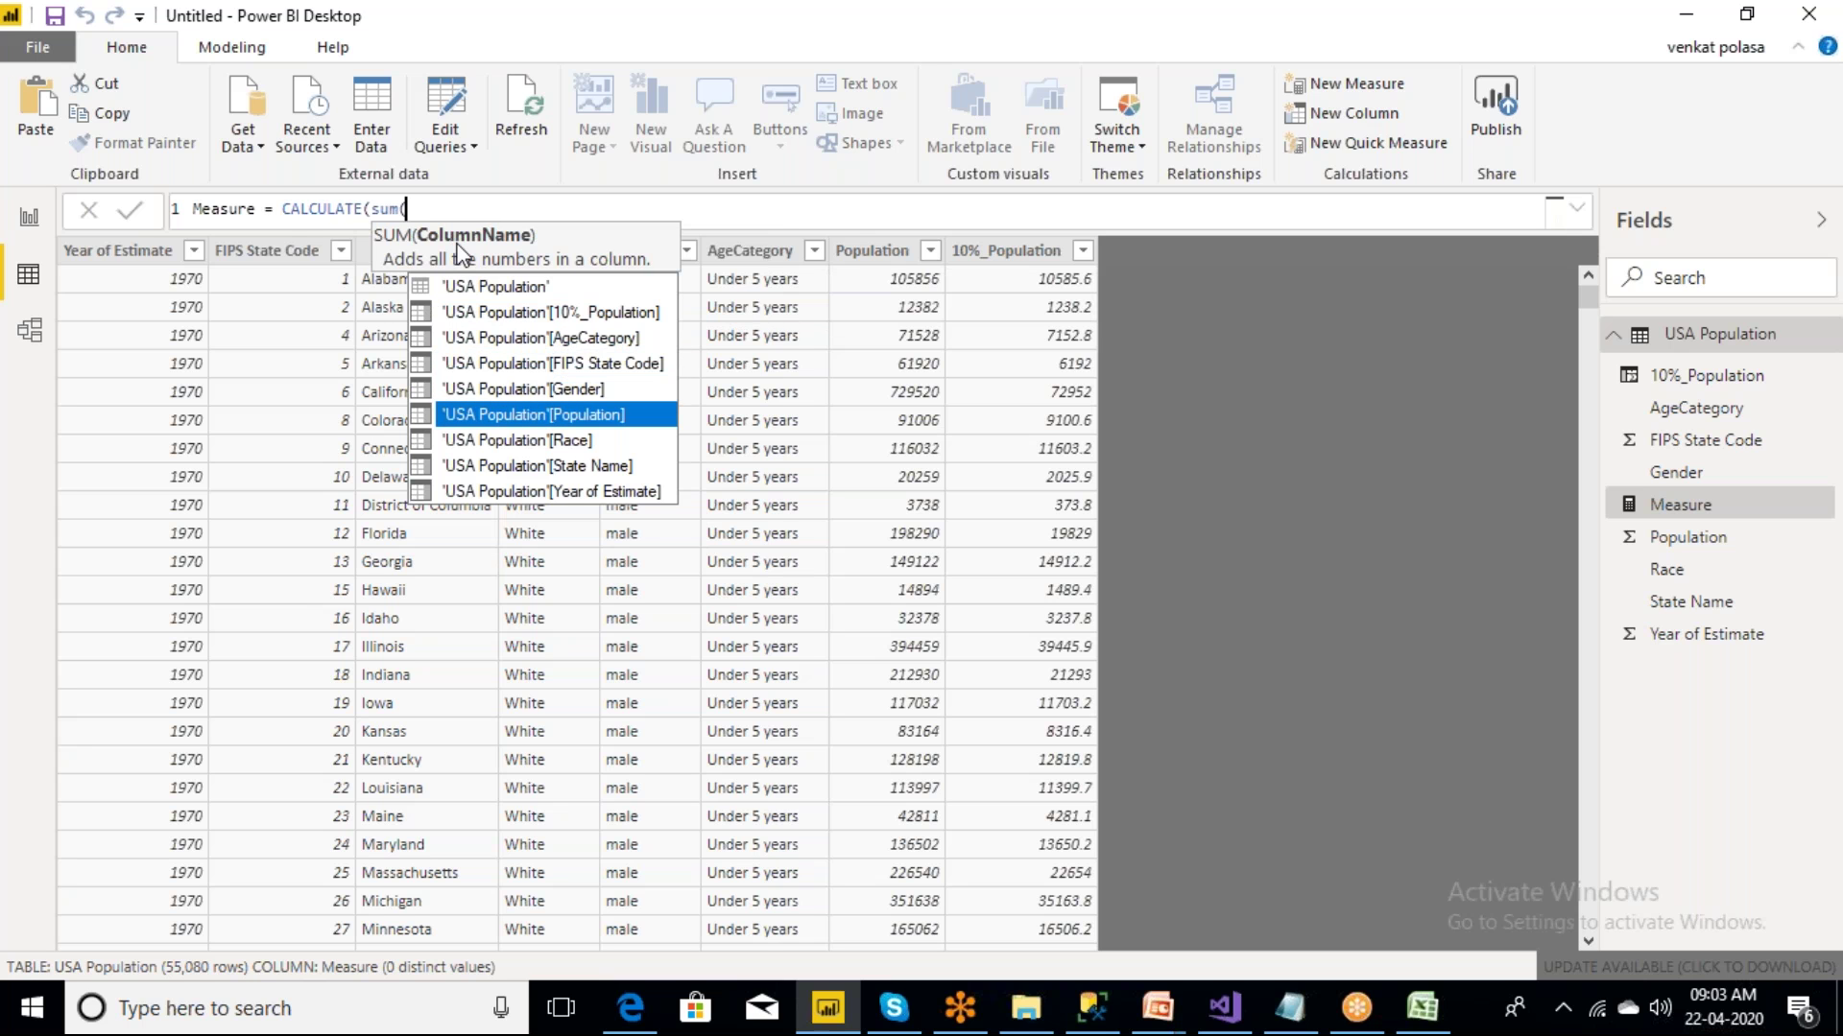
key(Tab)
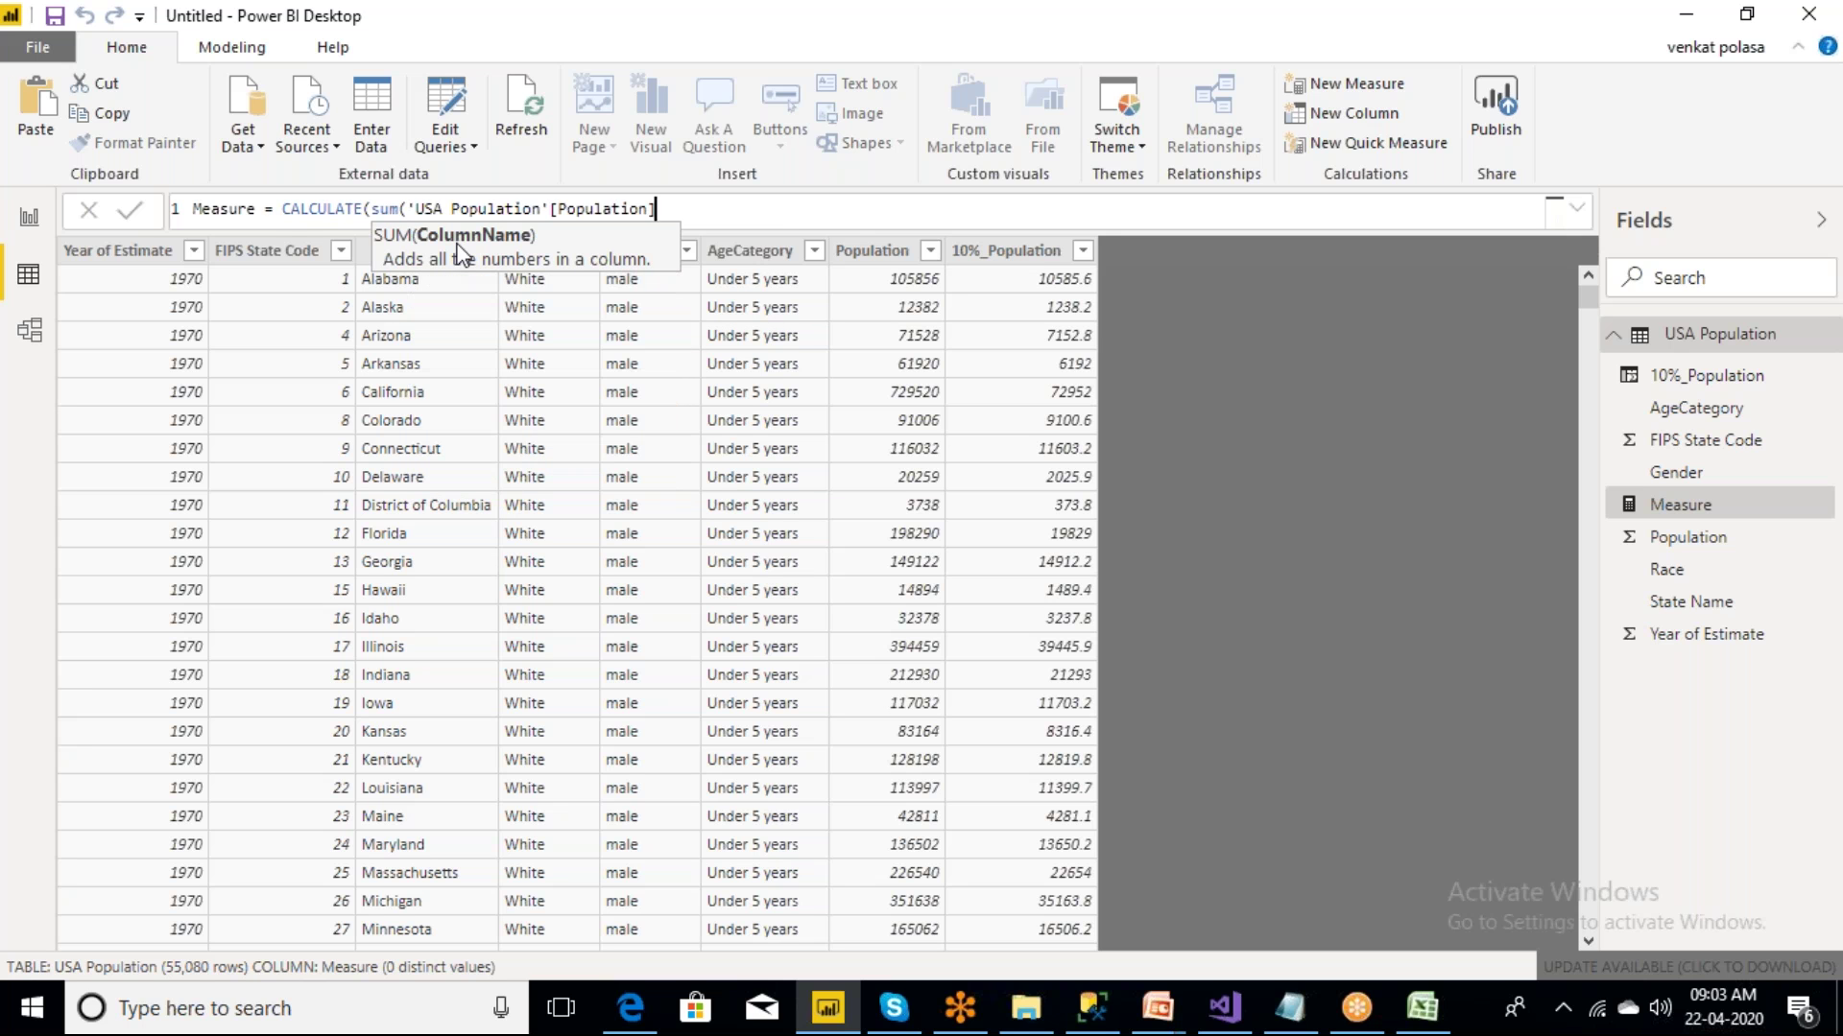
text())
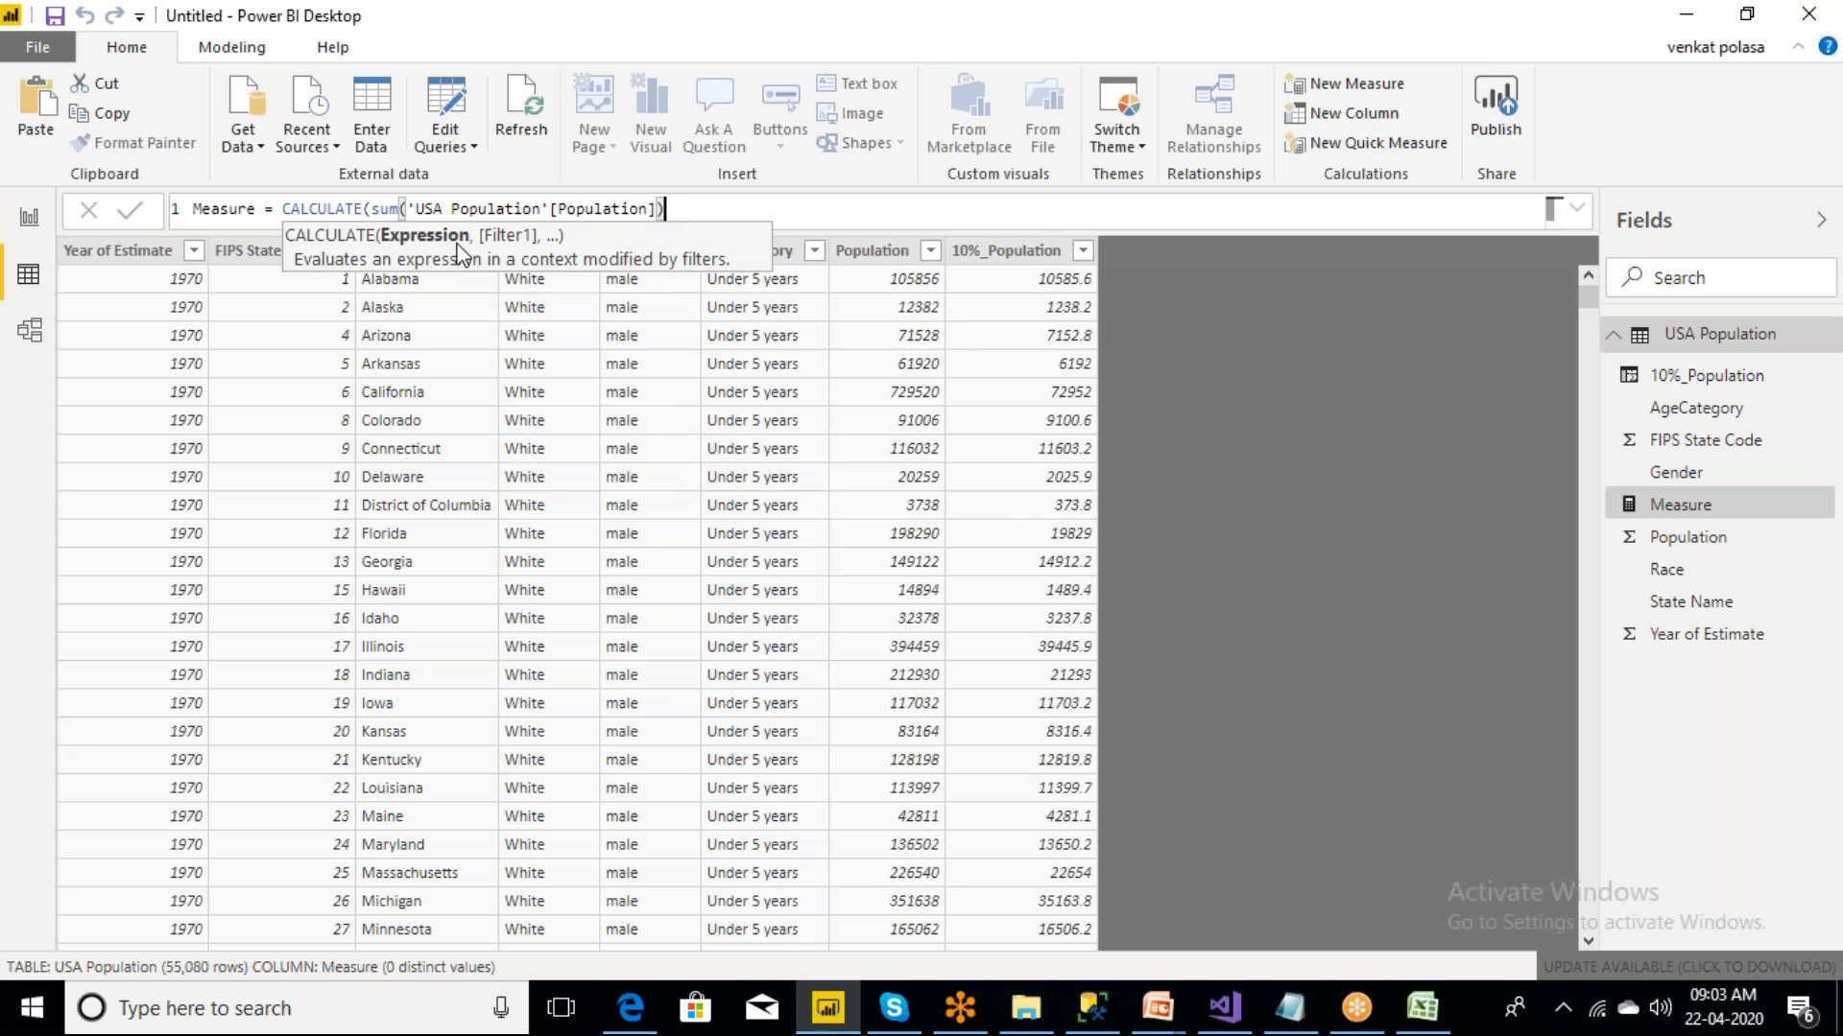
- Complete the CALCULATE expression with the filter 'USA Population'[Gender]="male"
text(,)
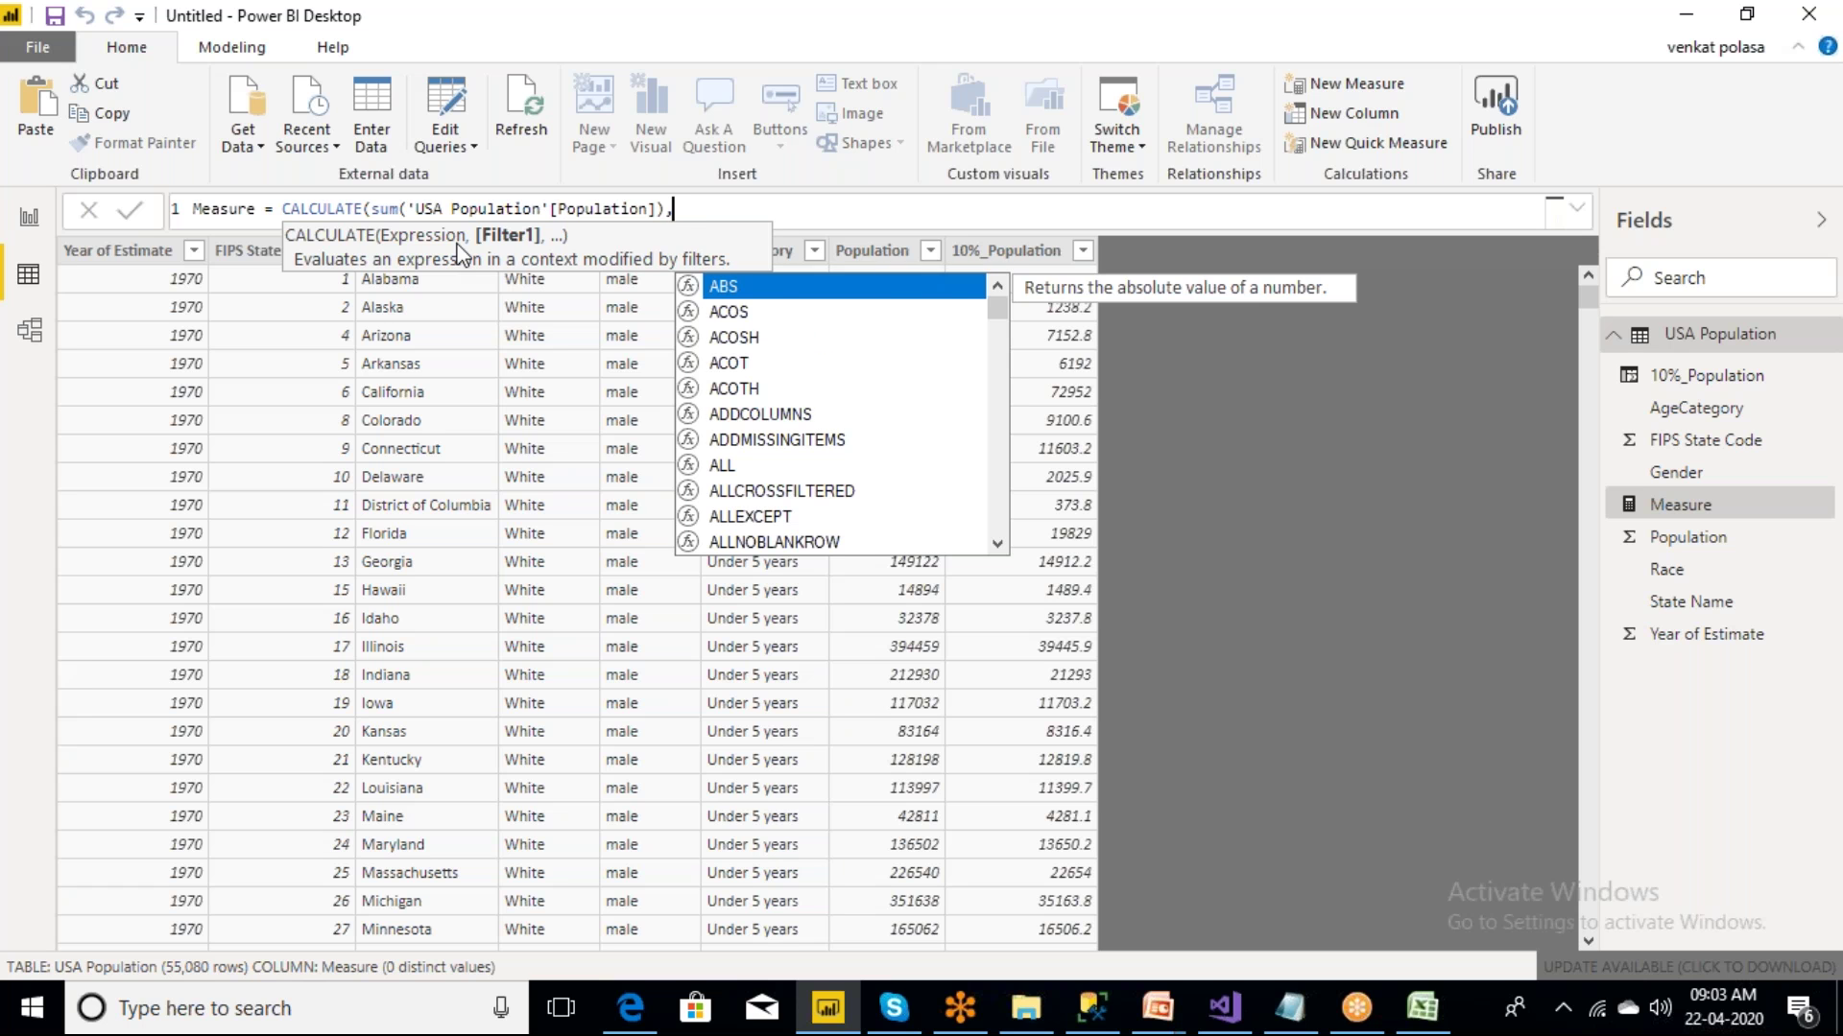
text(gen)
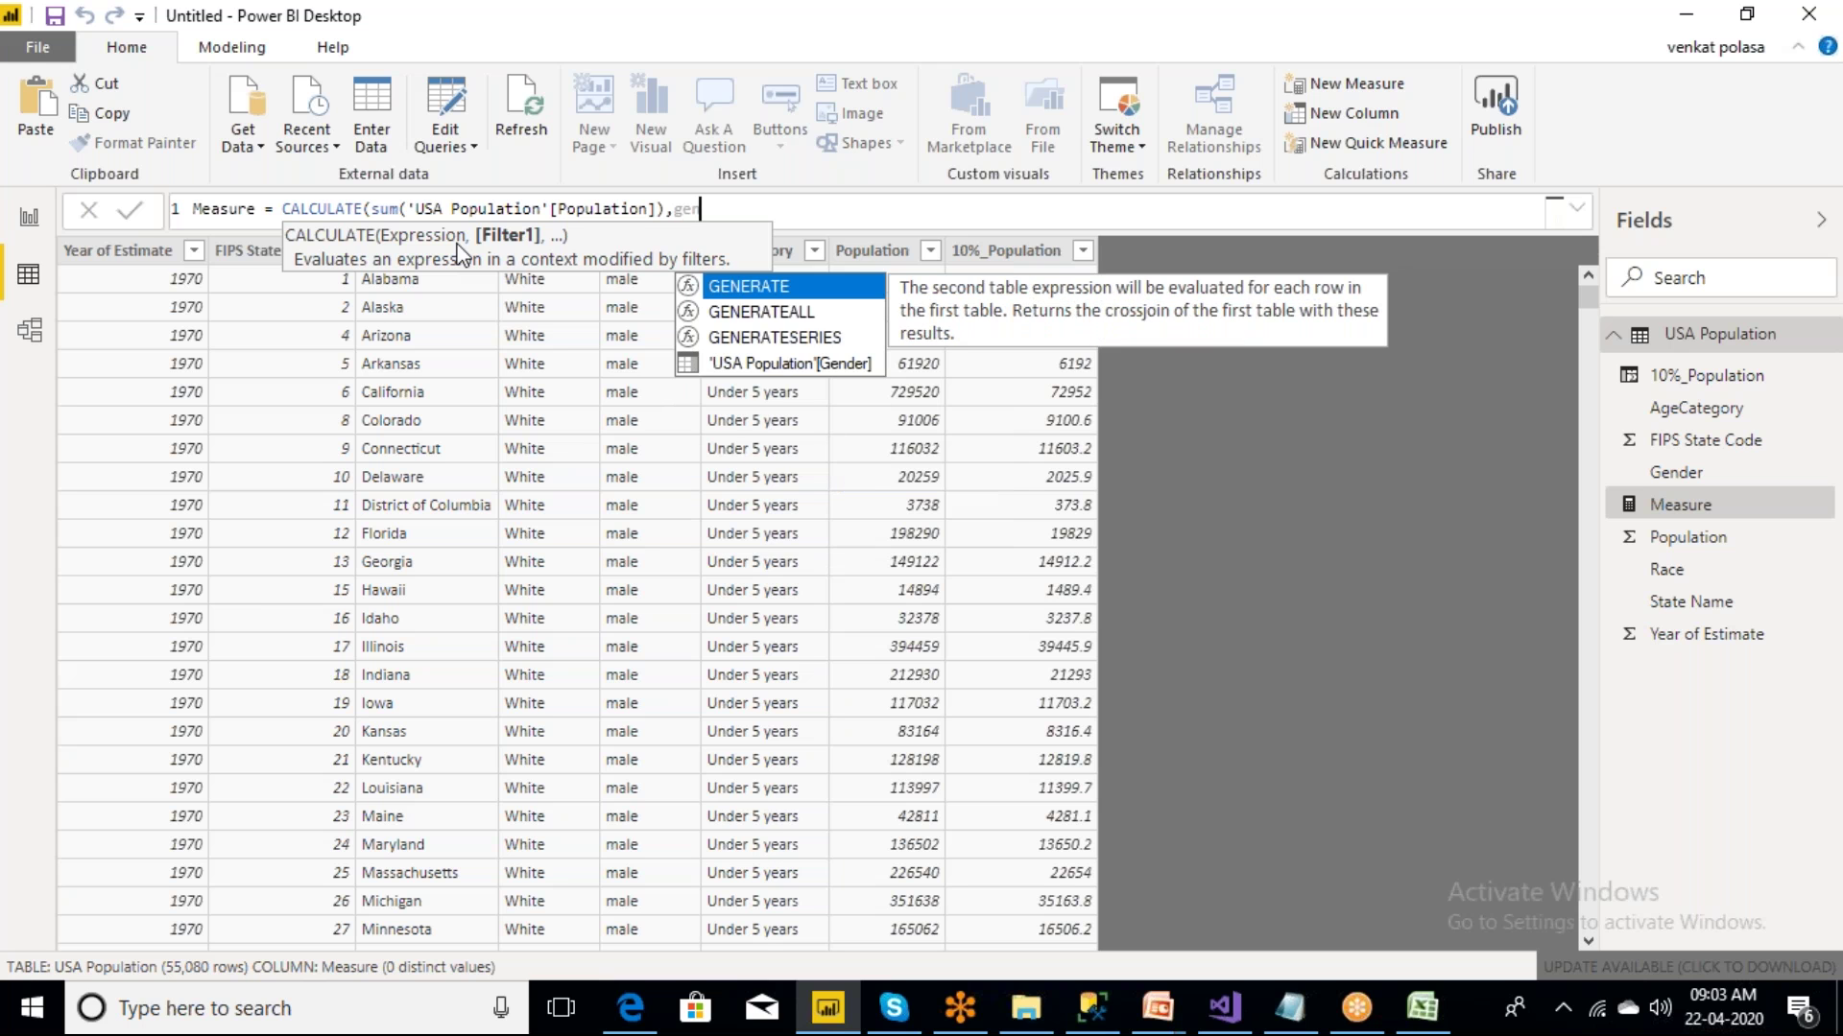
key(Down)
key(Down)
key(Down)
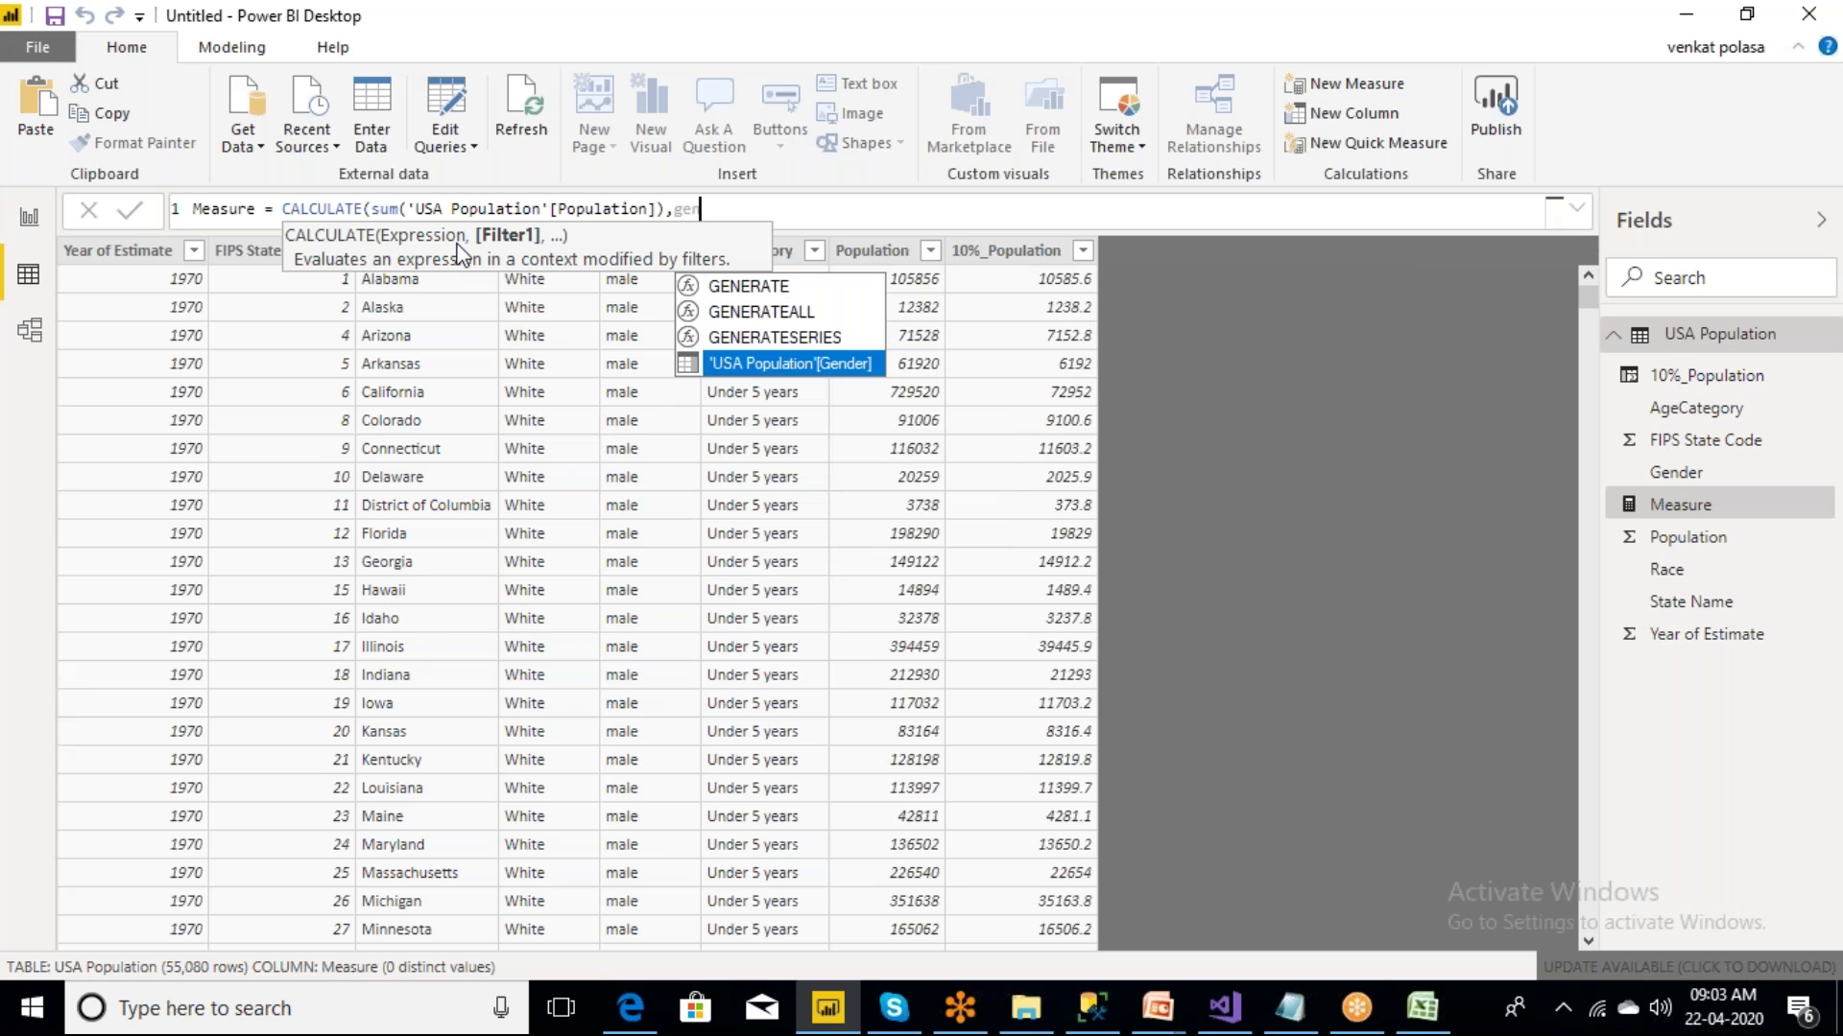
key(Tab)
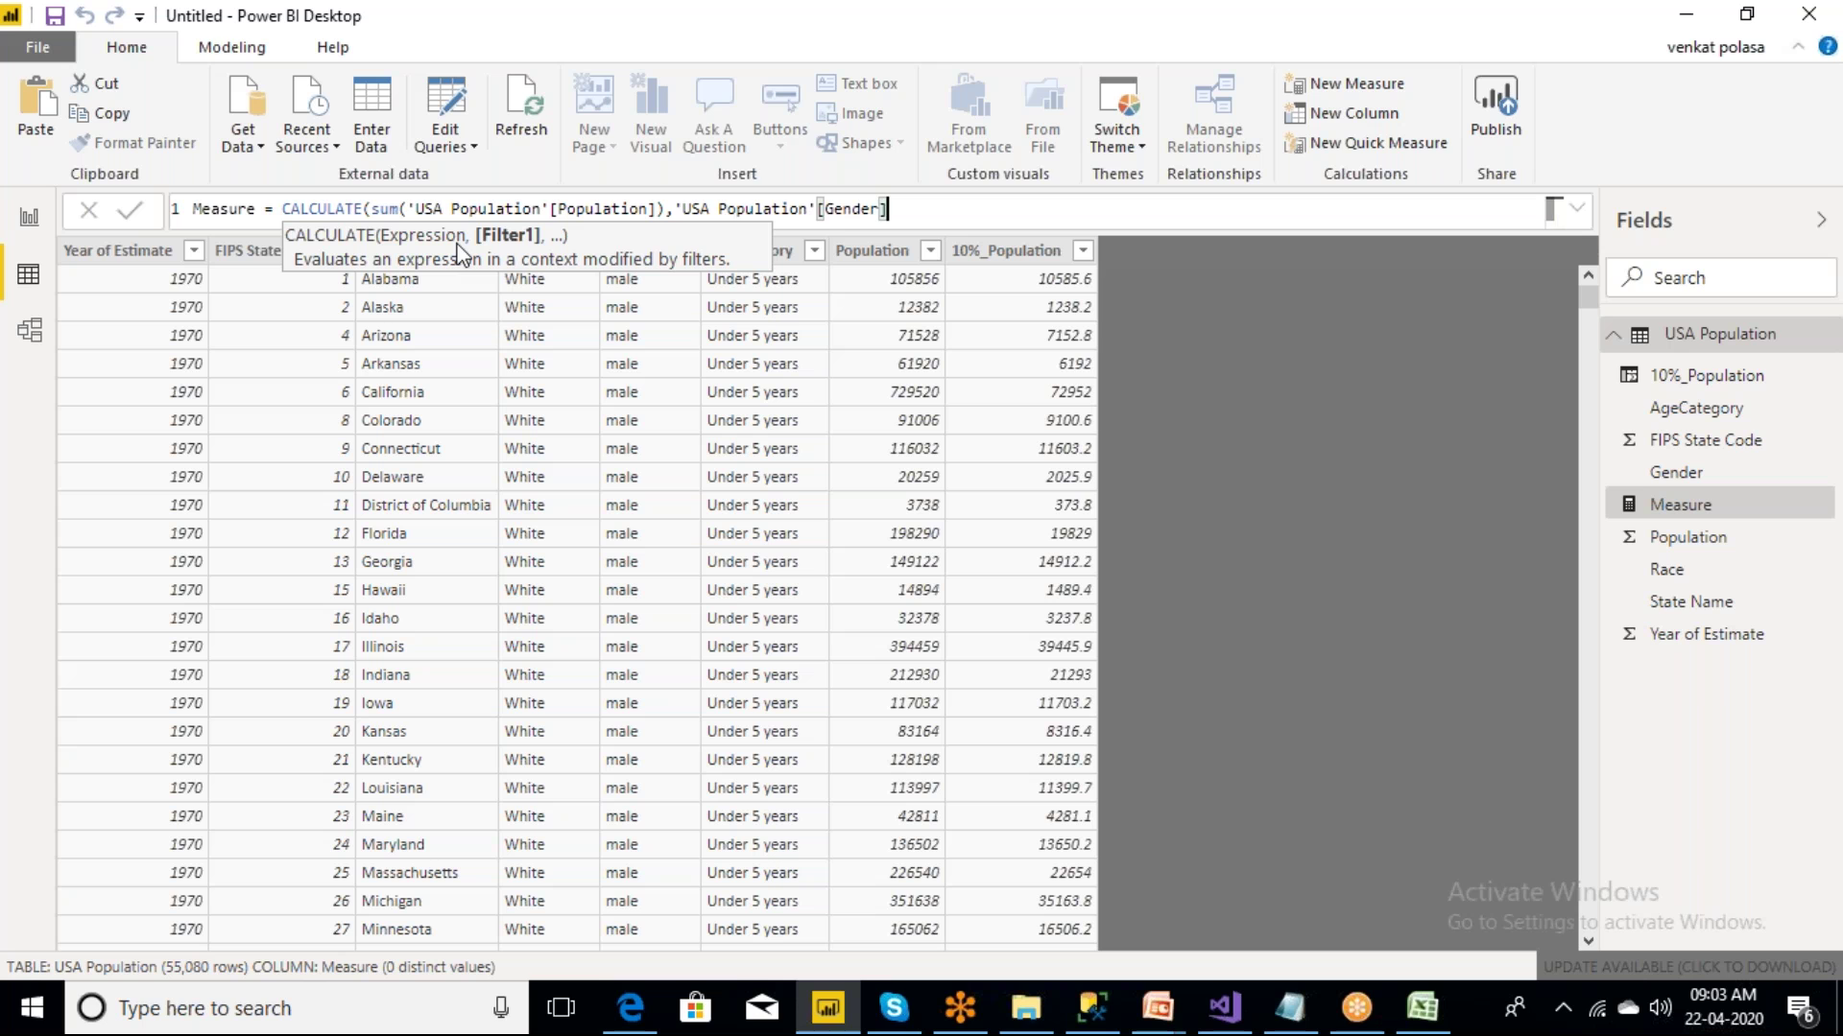
text(="male"))
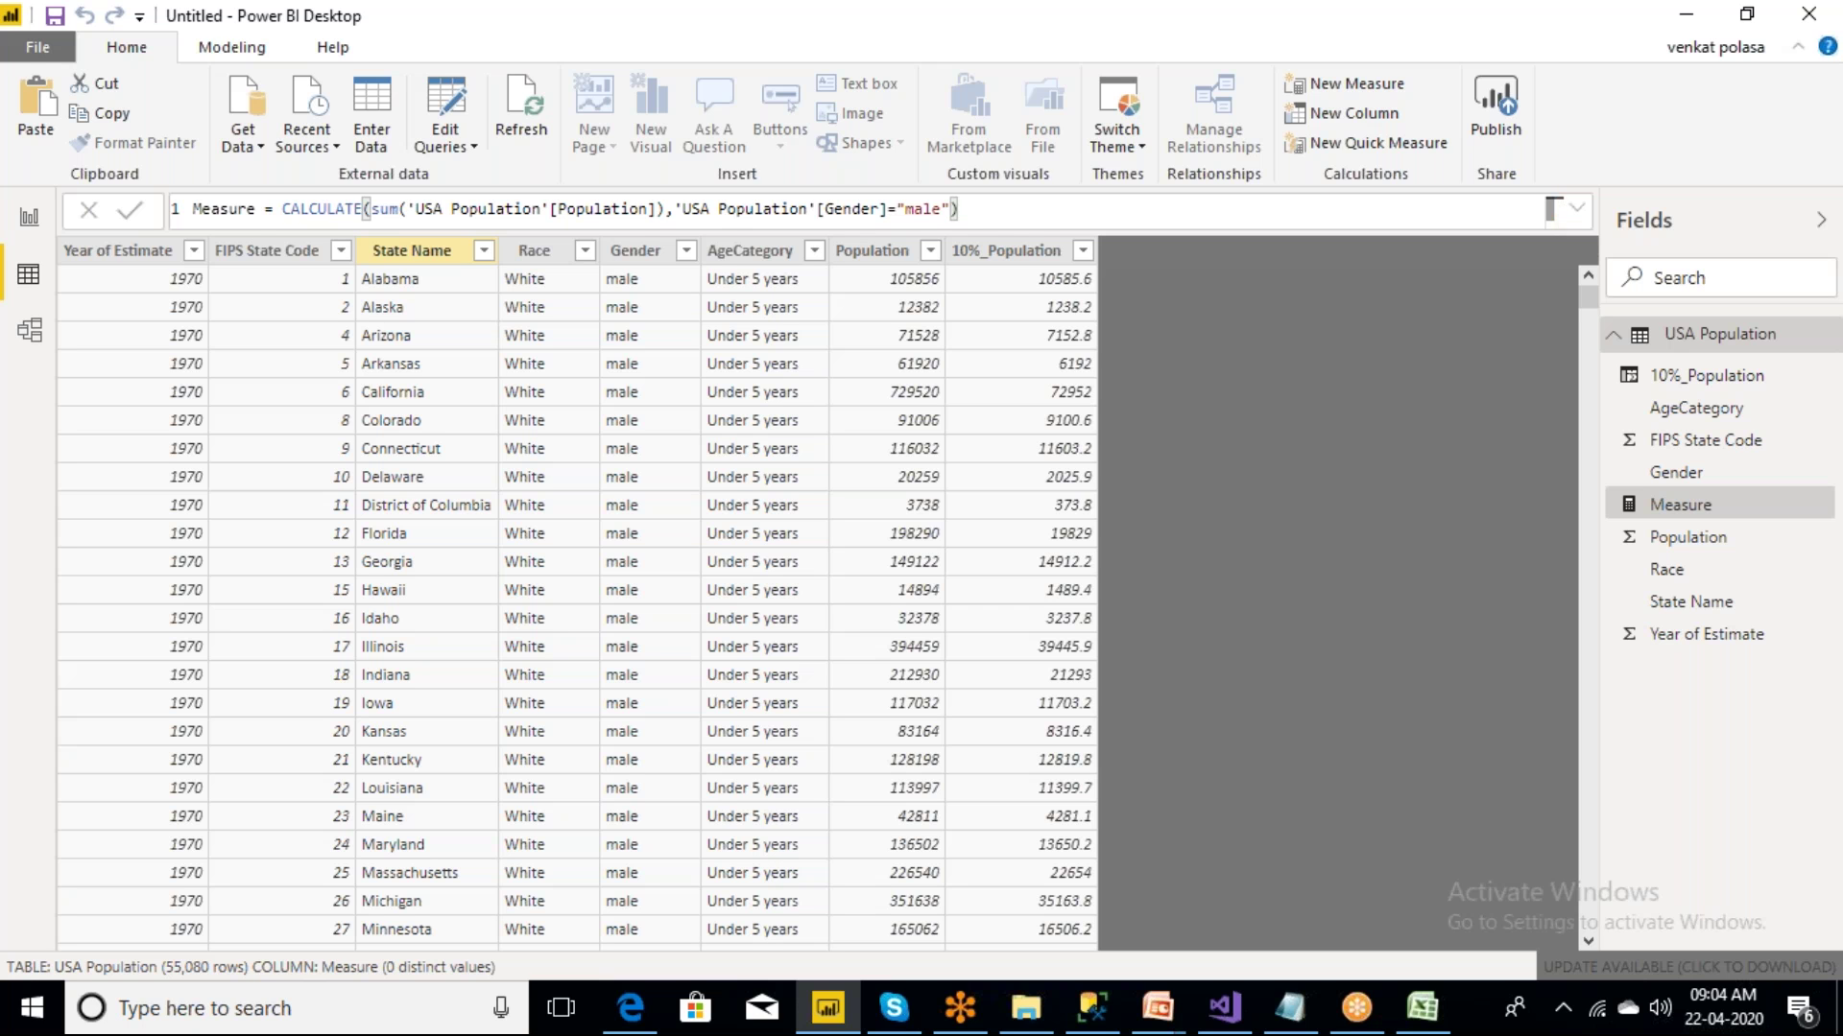
- Name the measure MalePopulation in its formula and commit it
click(264, 209)
key(BackSpace)
key(BackSpace)
key(BackSpace)
key(BackSpace)
key(BackSpace)
key(BackSpace)
key(BackSpace)
key(BackSpace)
text(MA)
key(BackSpace)
text(ale)
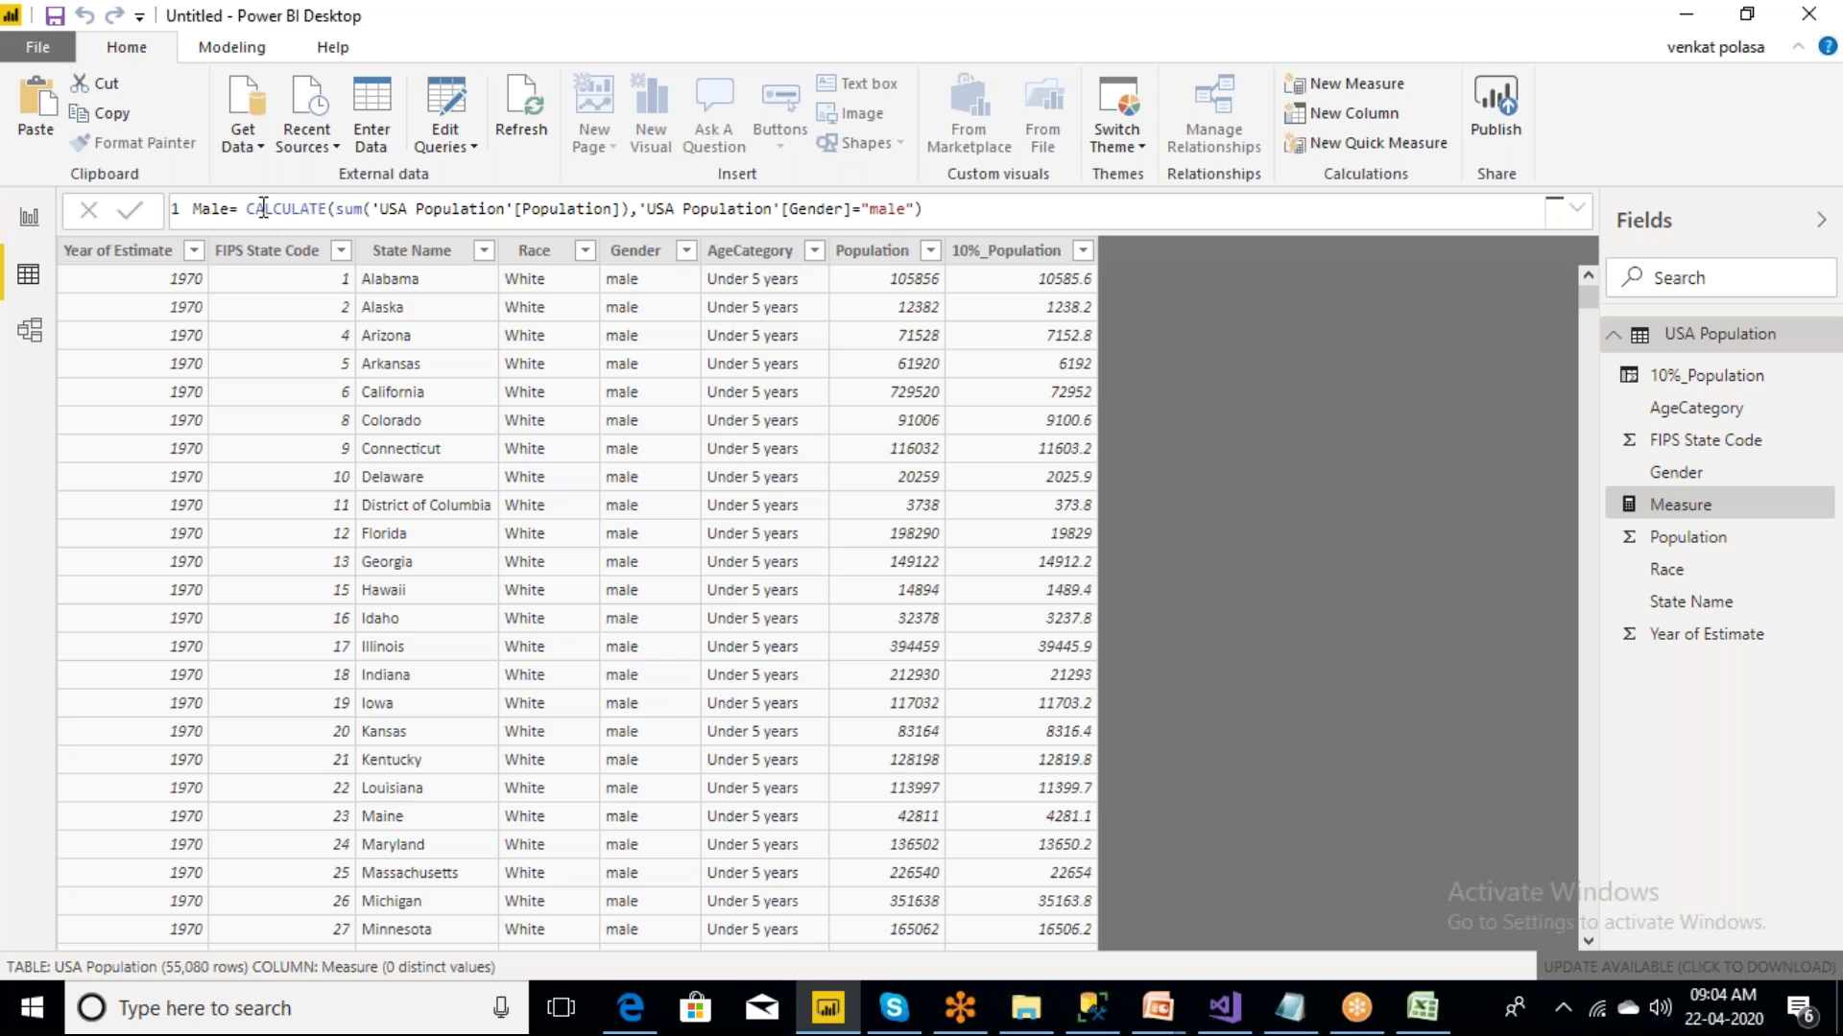
text(Population)
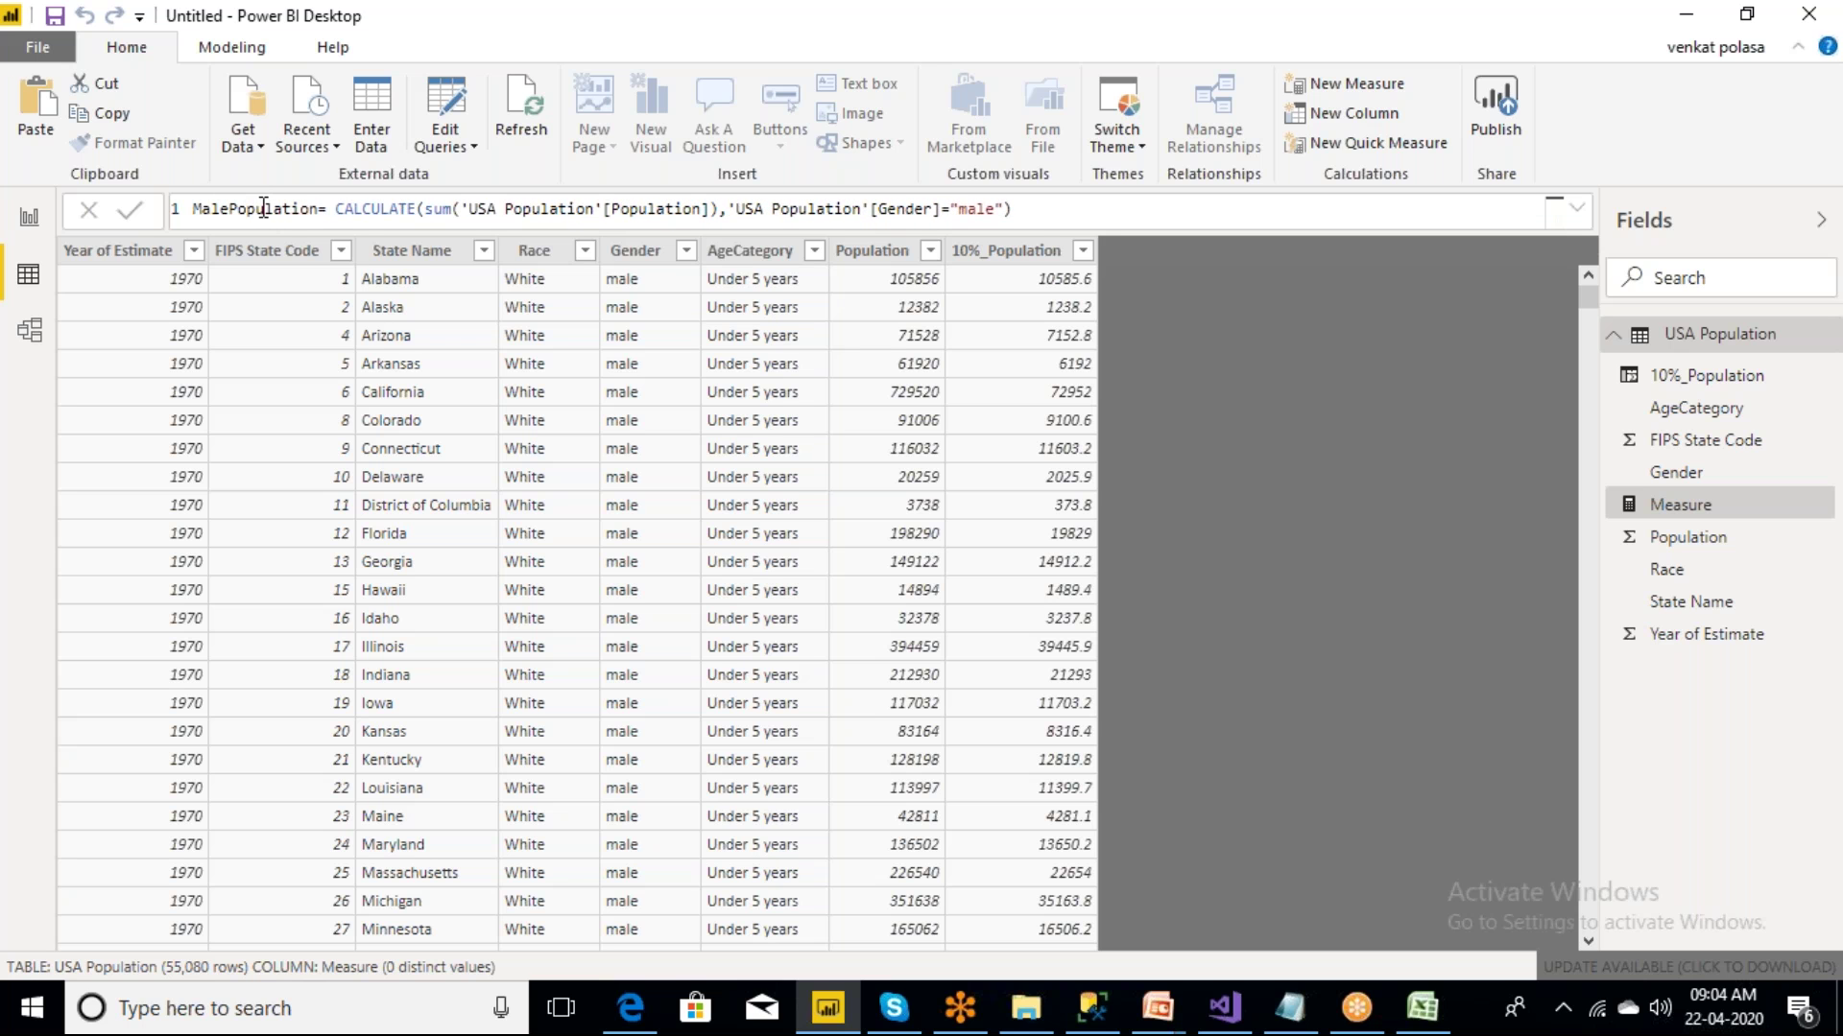
click(1026, 218)
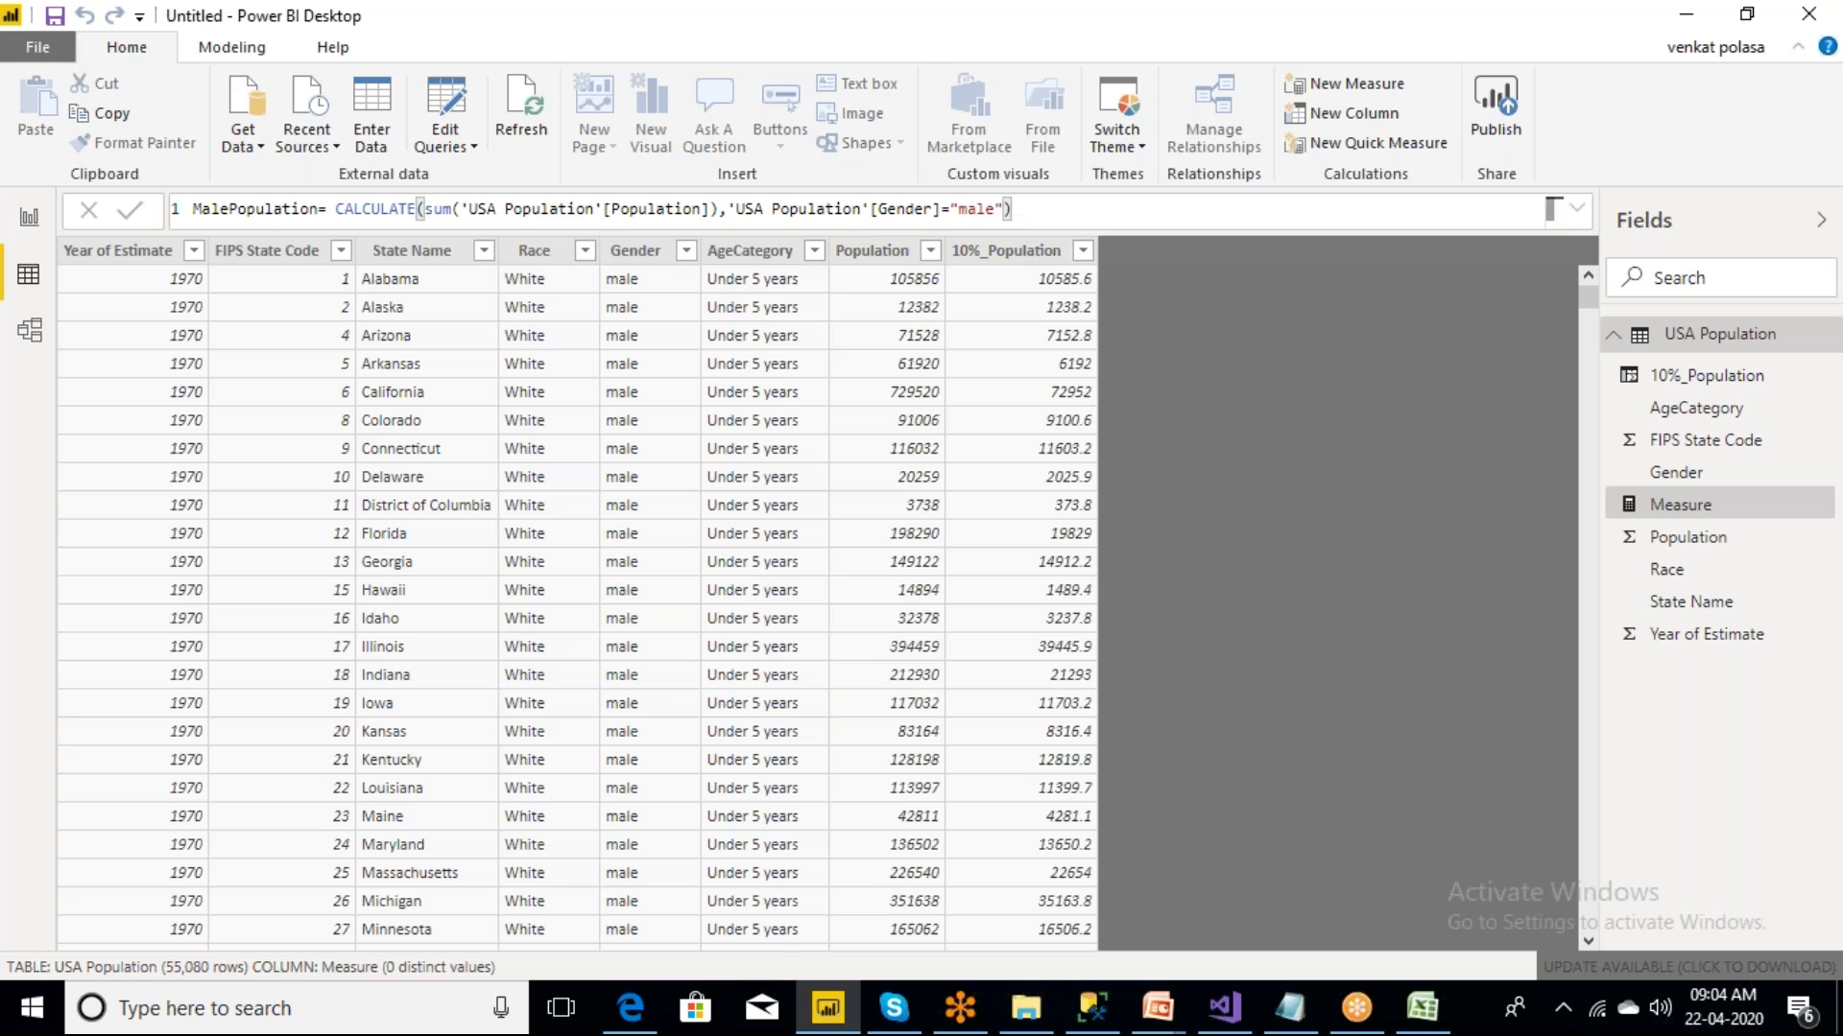
key(Return)
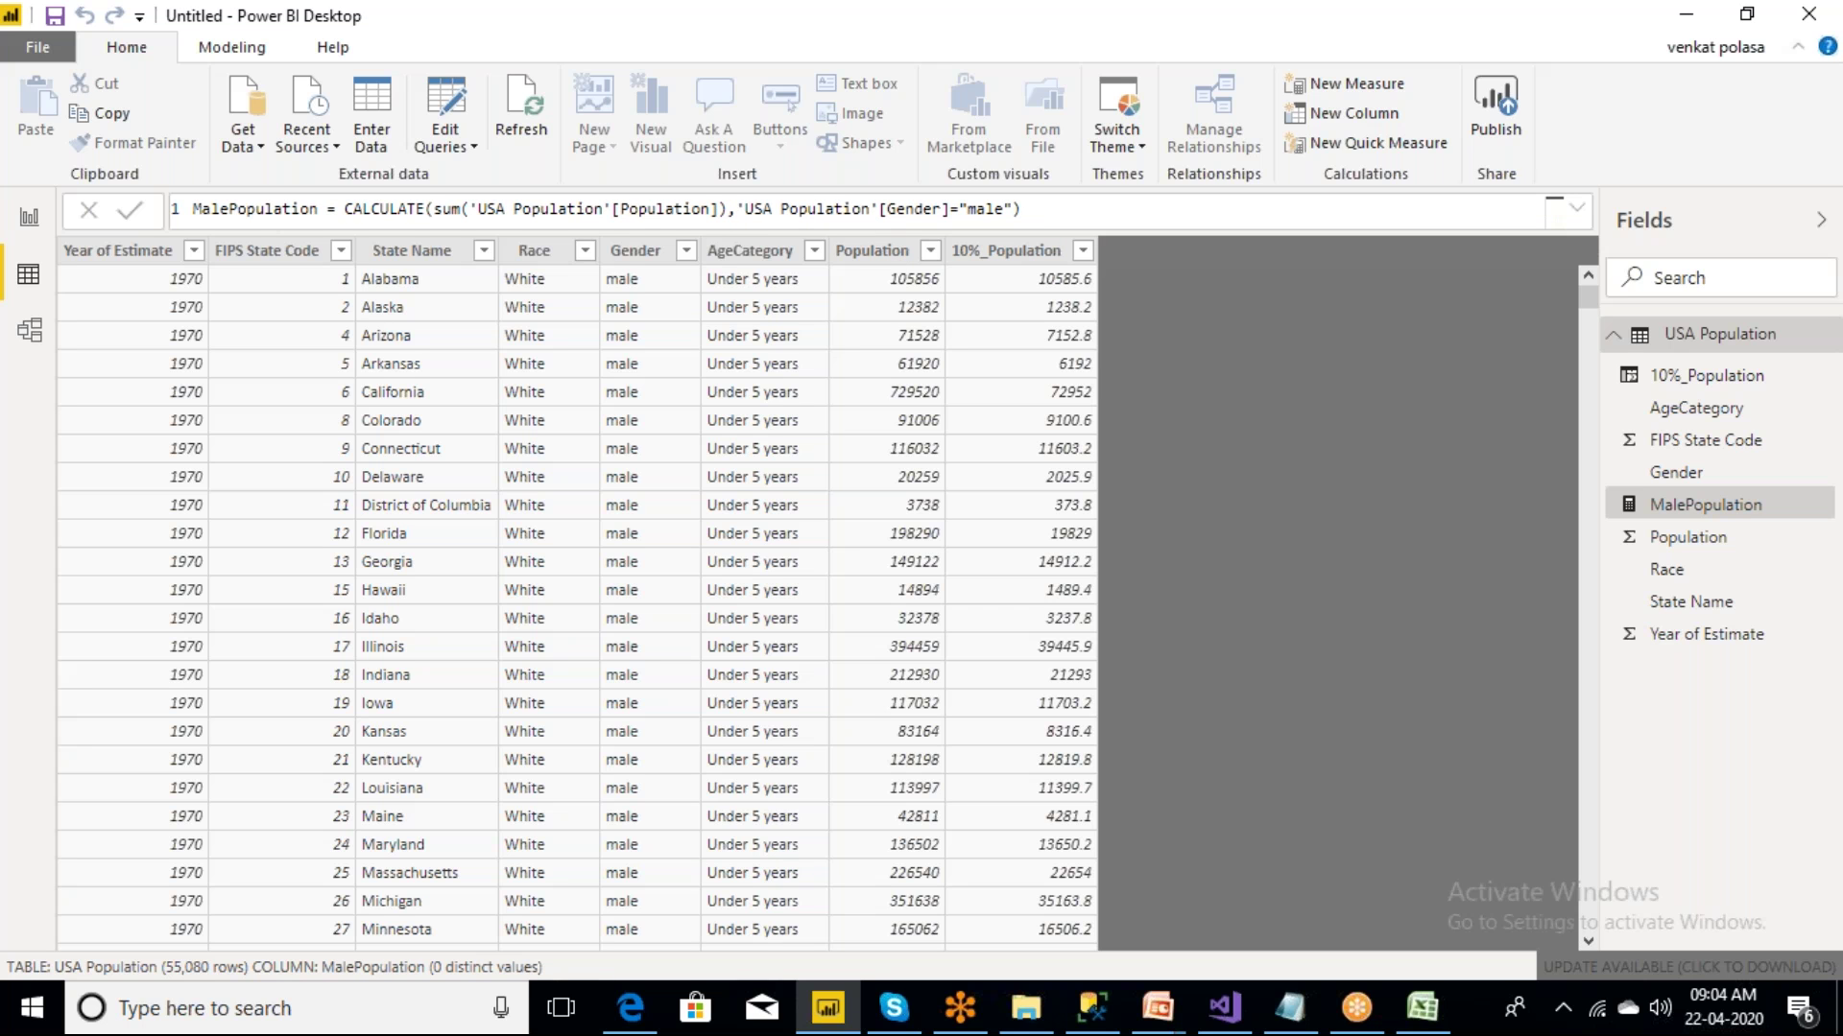
click(1553, 208)
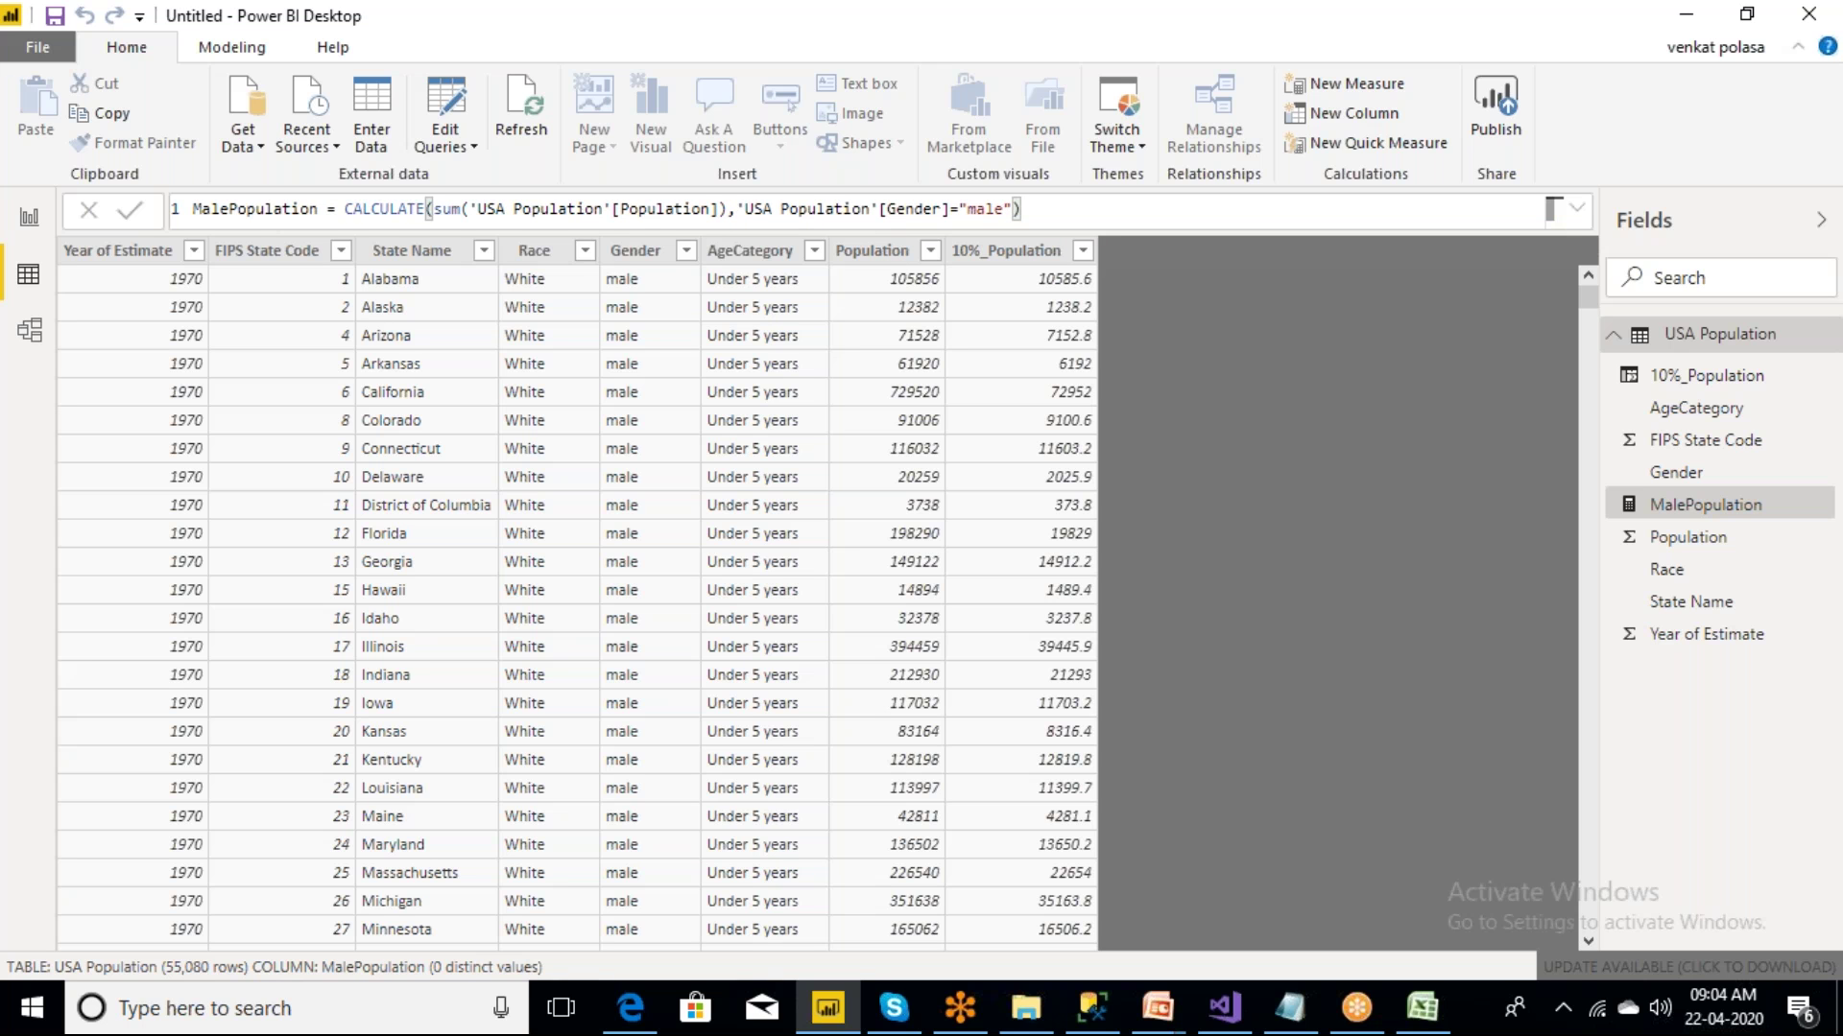
- Select the entire MalePopulation measure formula
right_click(1706, 338)
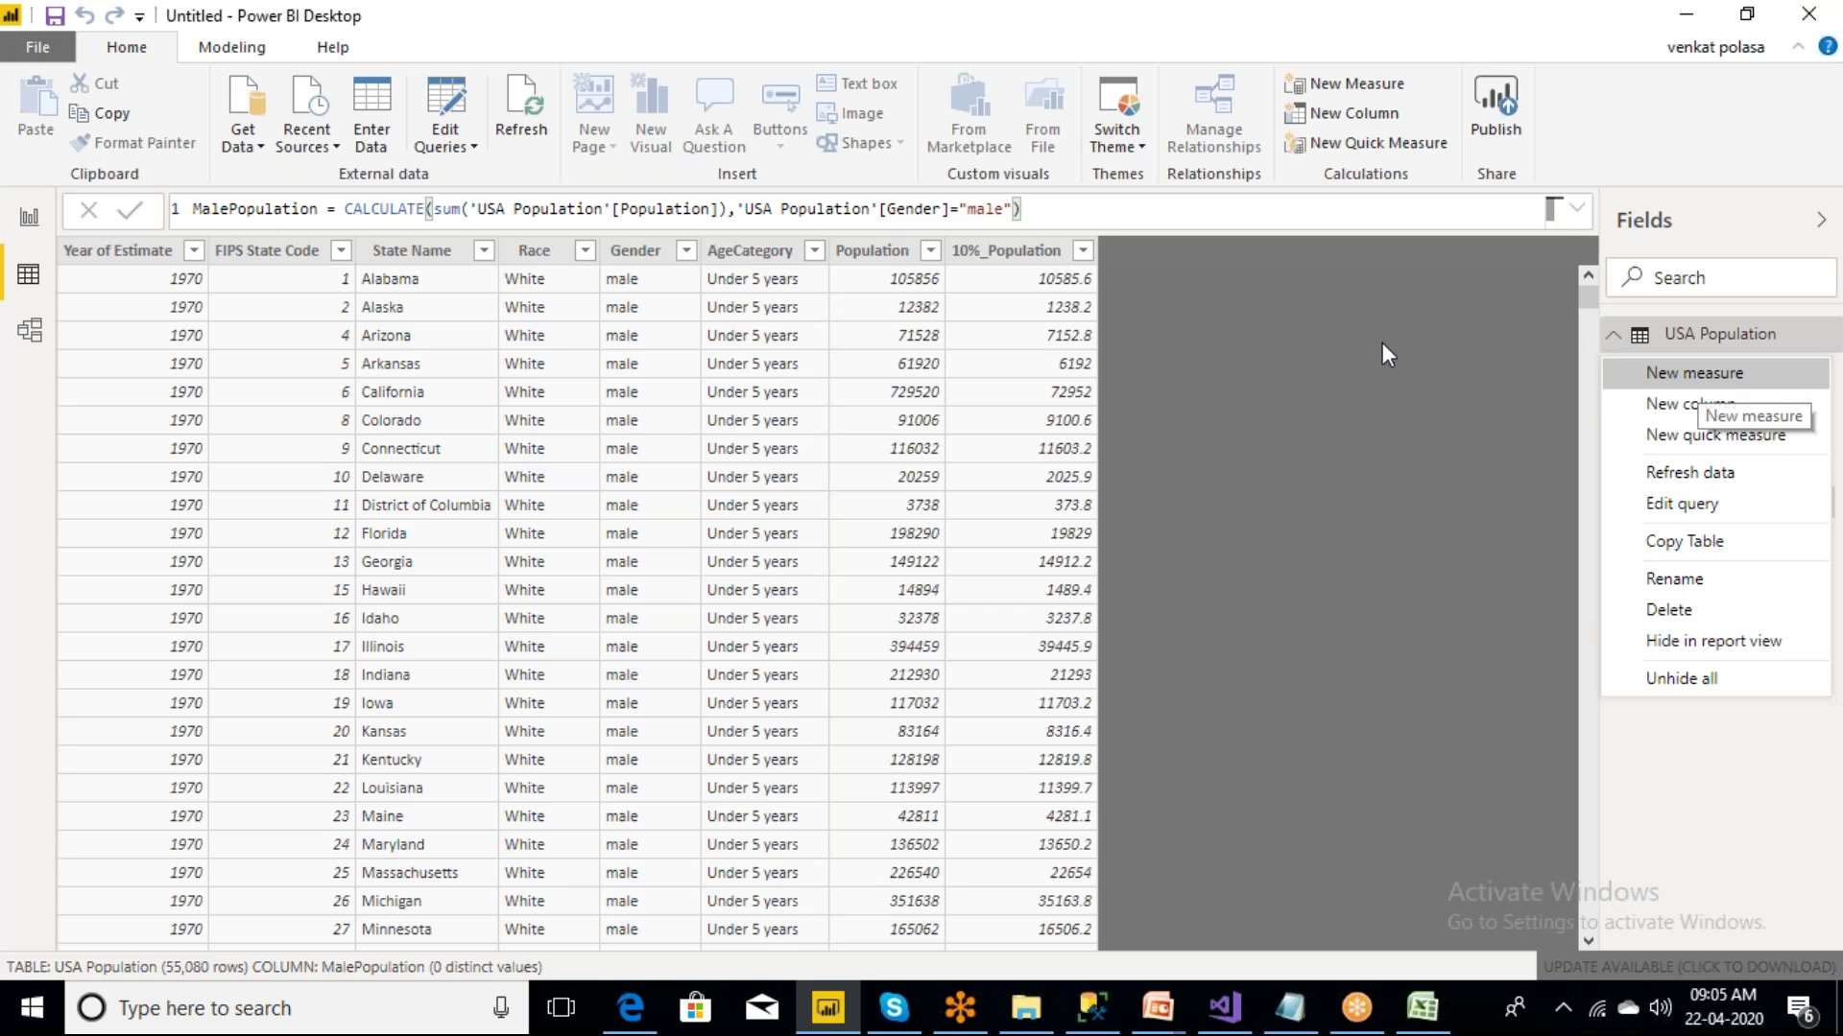
click(1046, 208)
drag(1046, 208, 88, 233)
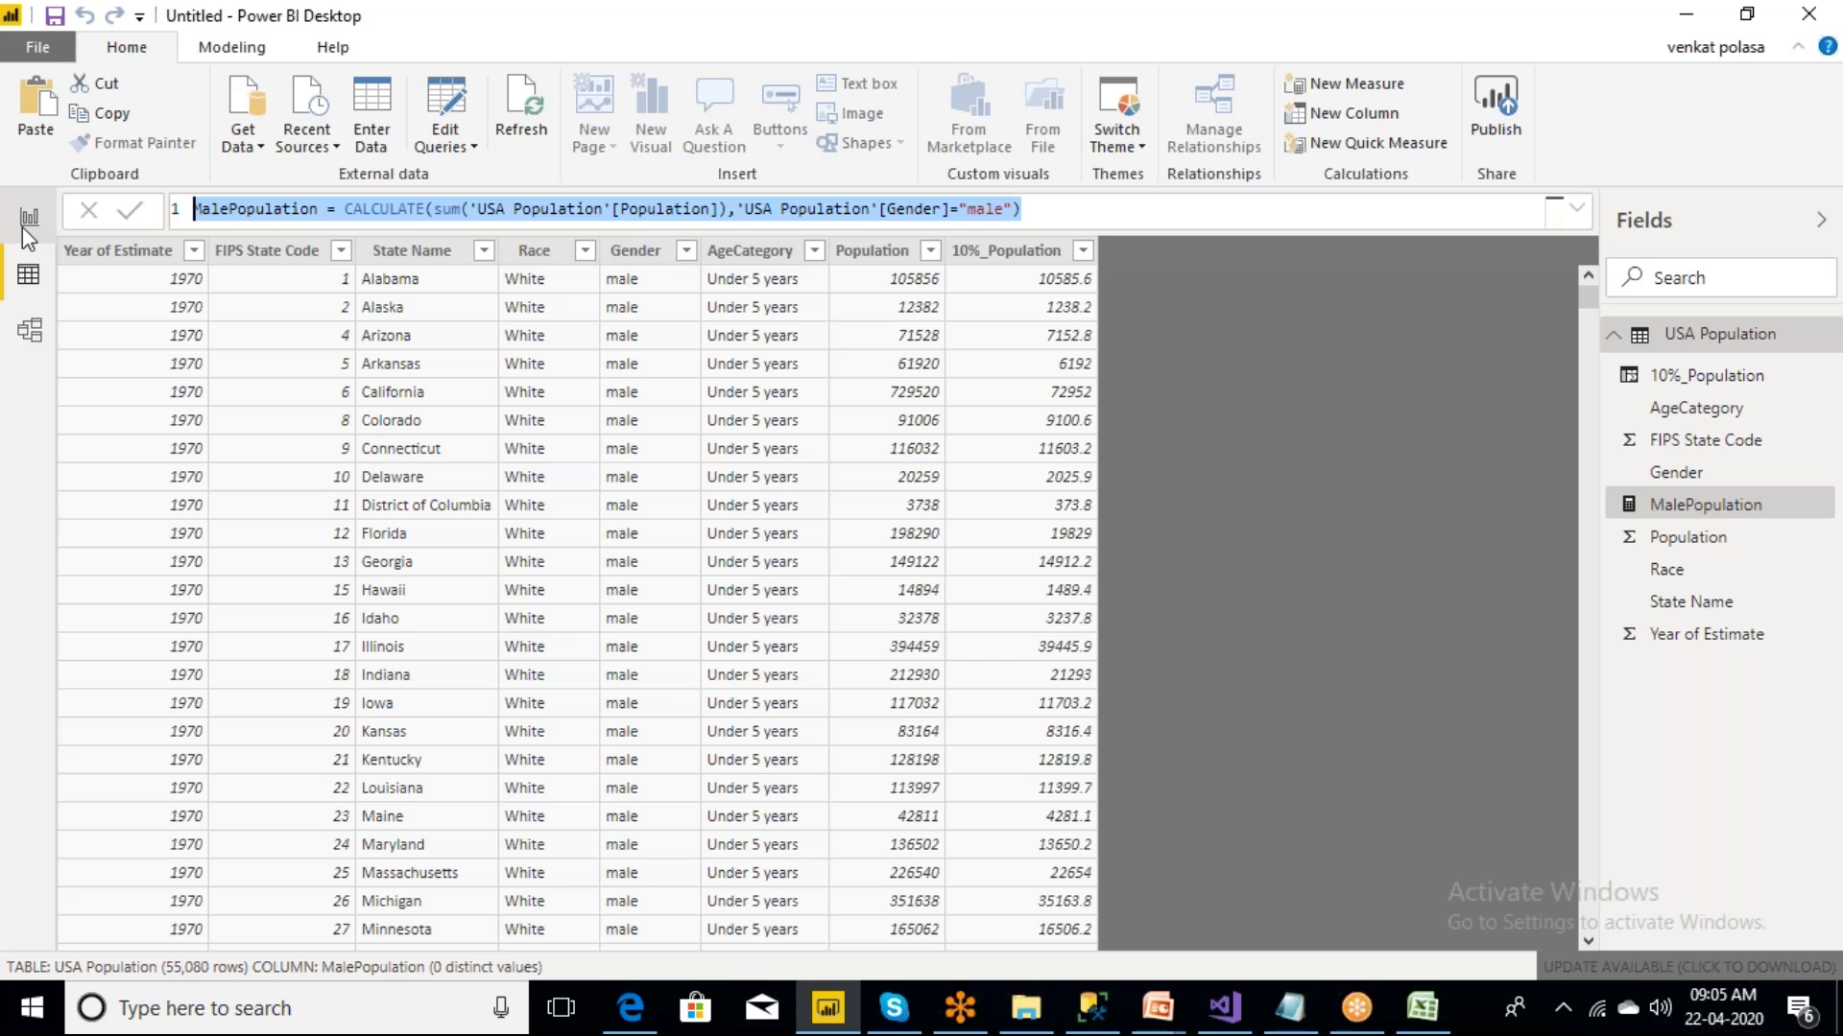
- Add MalePopulation to the report page as a card visual and place it in the page's upper-left corner
click(29, 231)
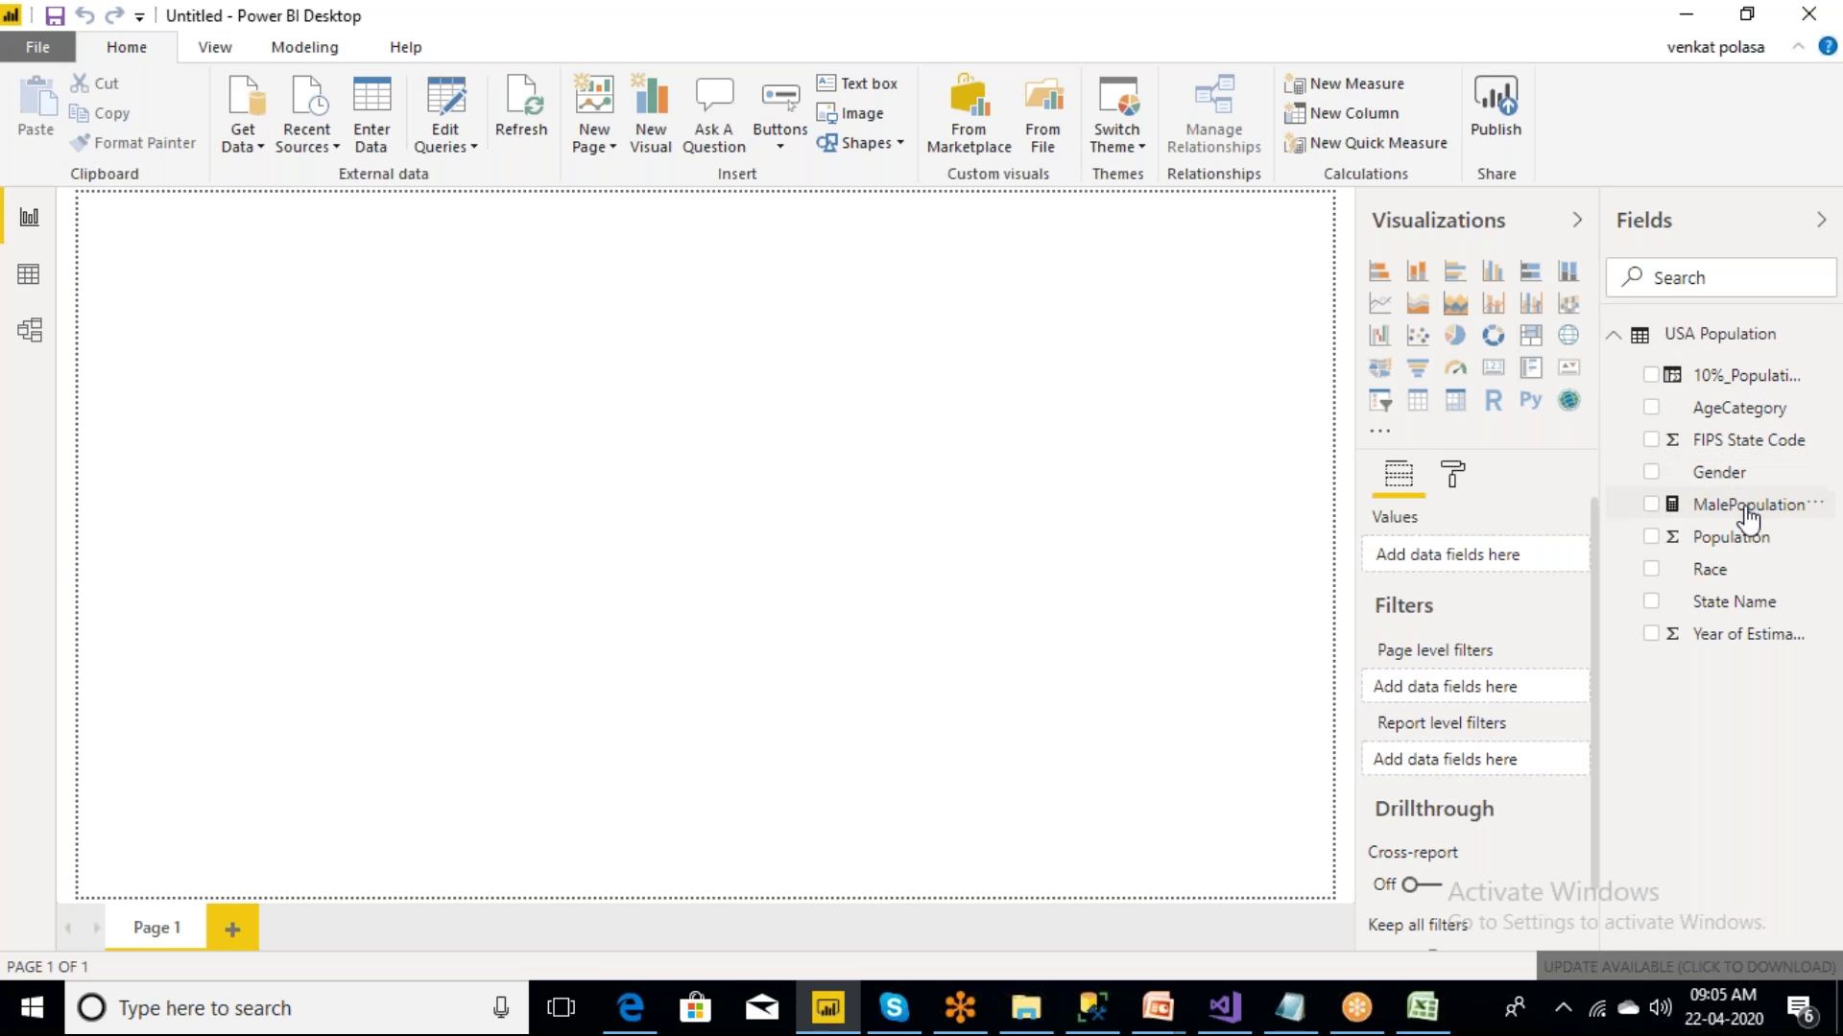
drag(1749, 518, 822, 436)
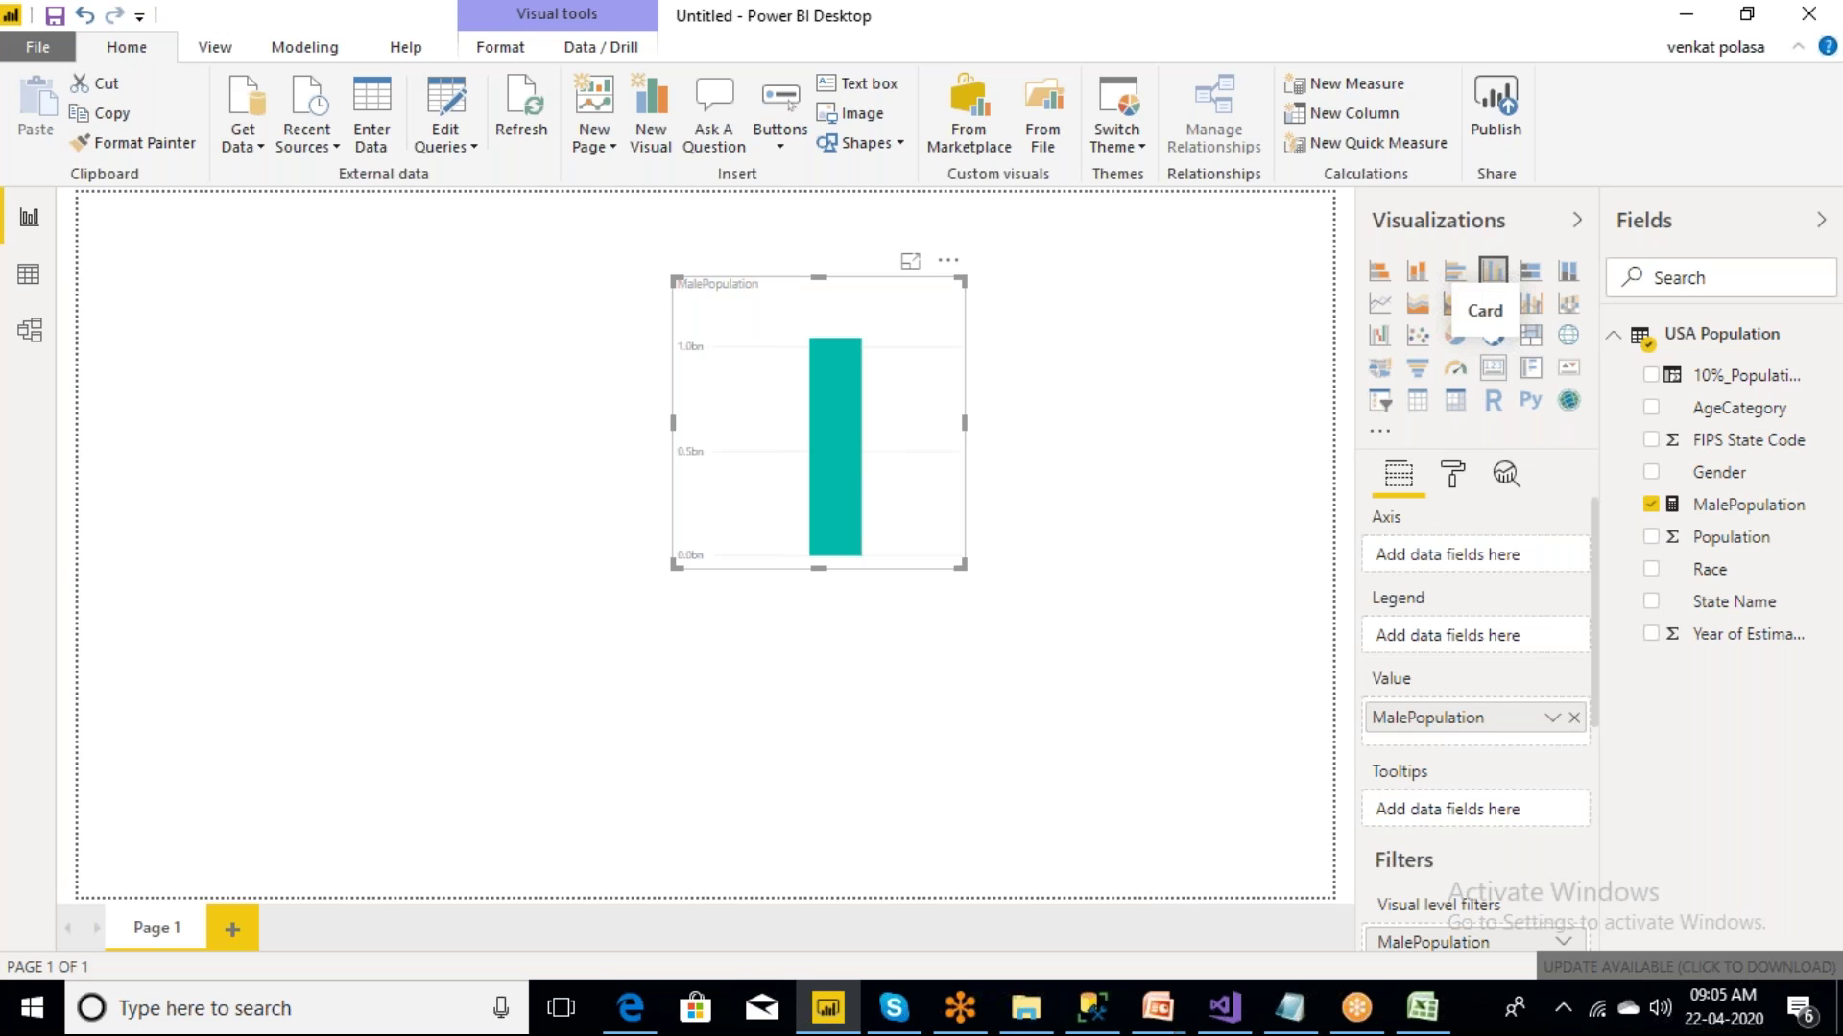
click(1492, 270)
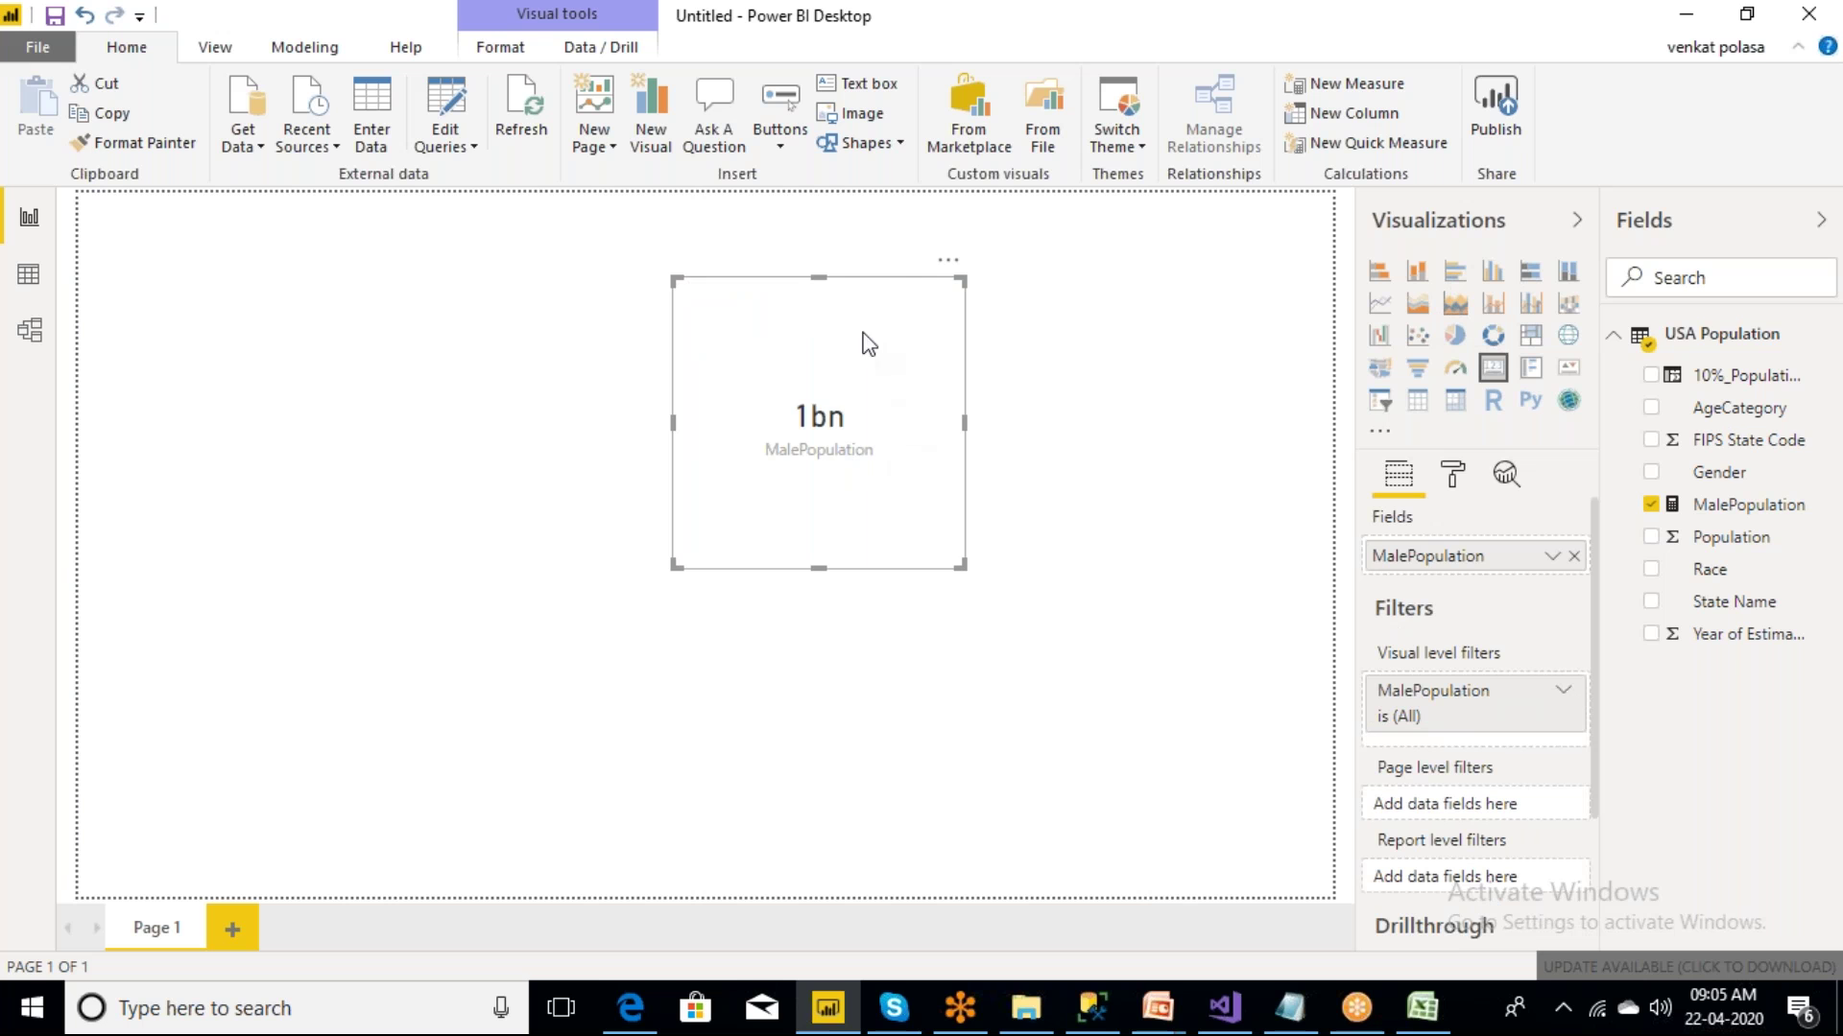
drag(842, 317, 265, 258)
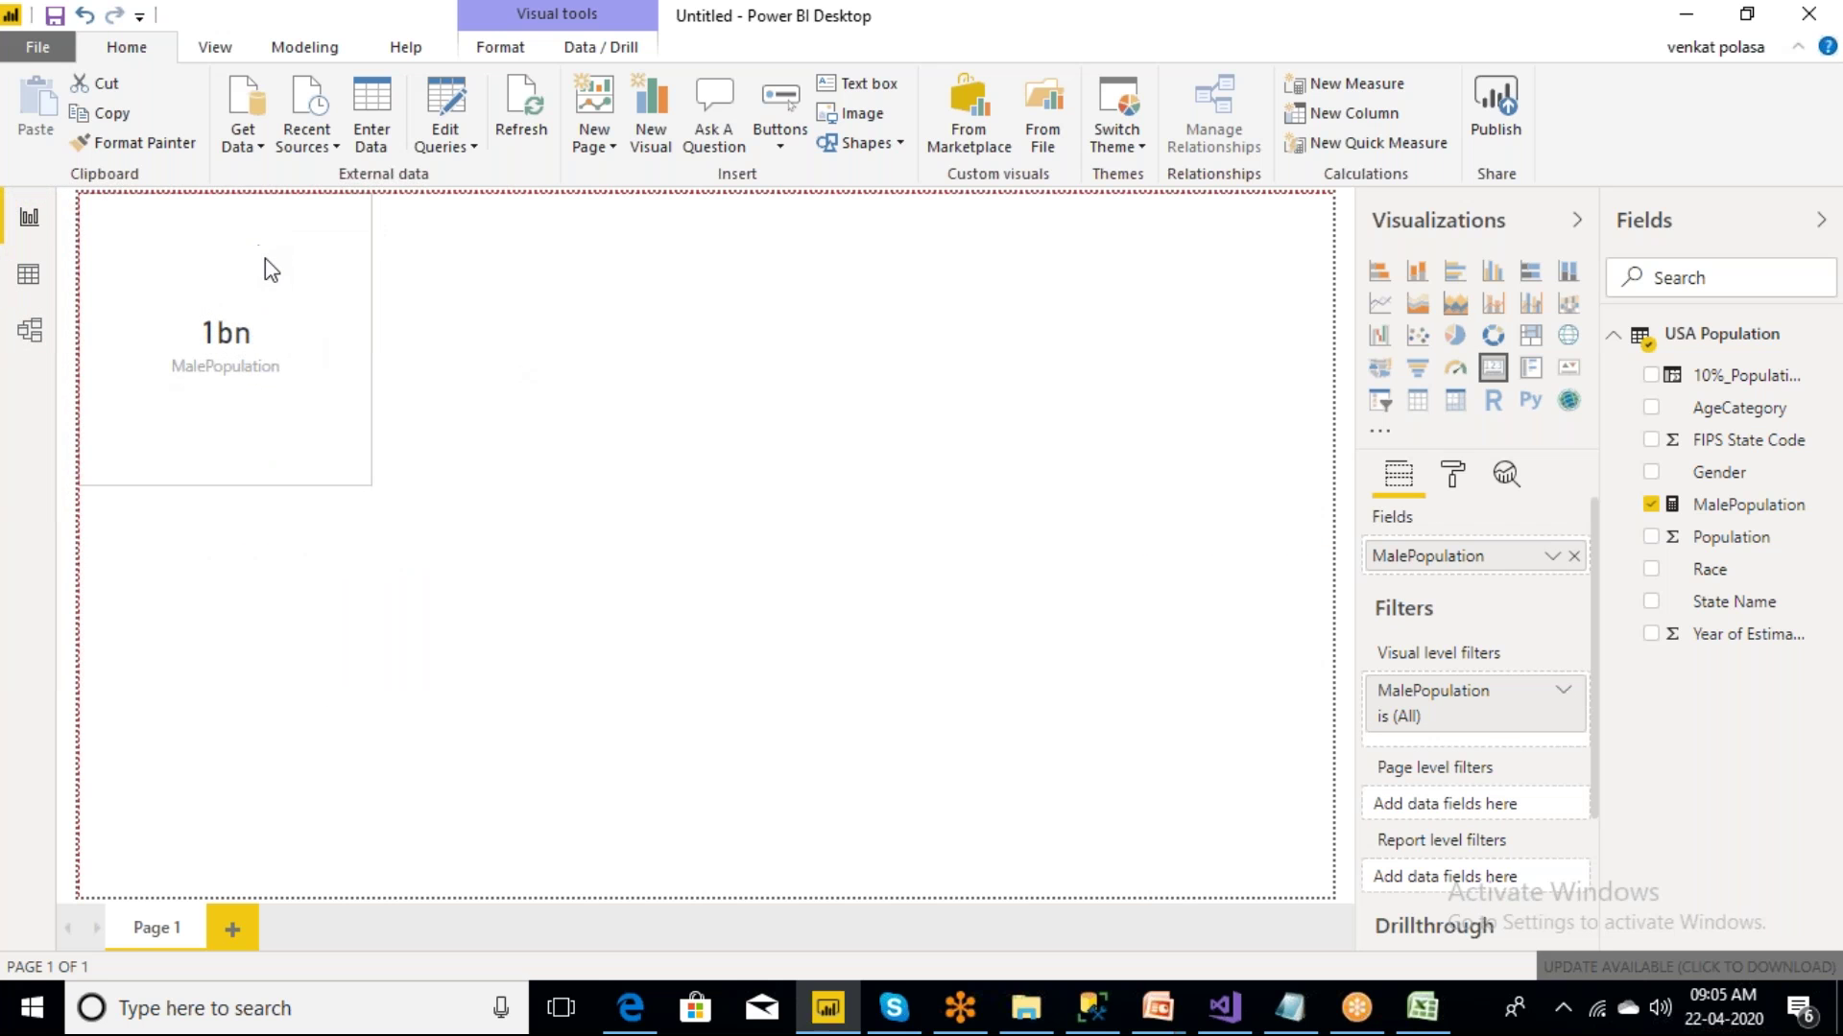
- Resize the MalePopulation card into a wider, shorter rectangle and set its data label display units to Thousands
drag(391, 521, 510, 428)
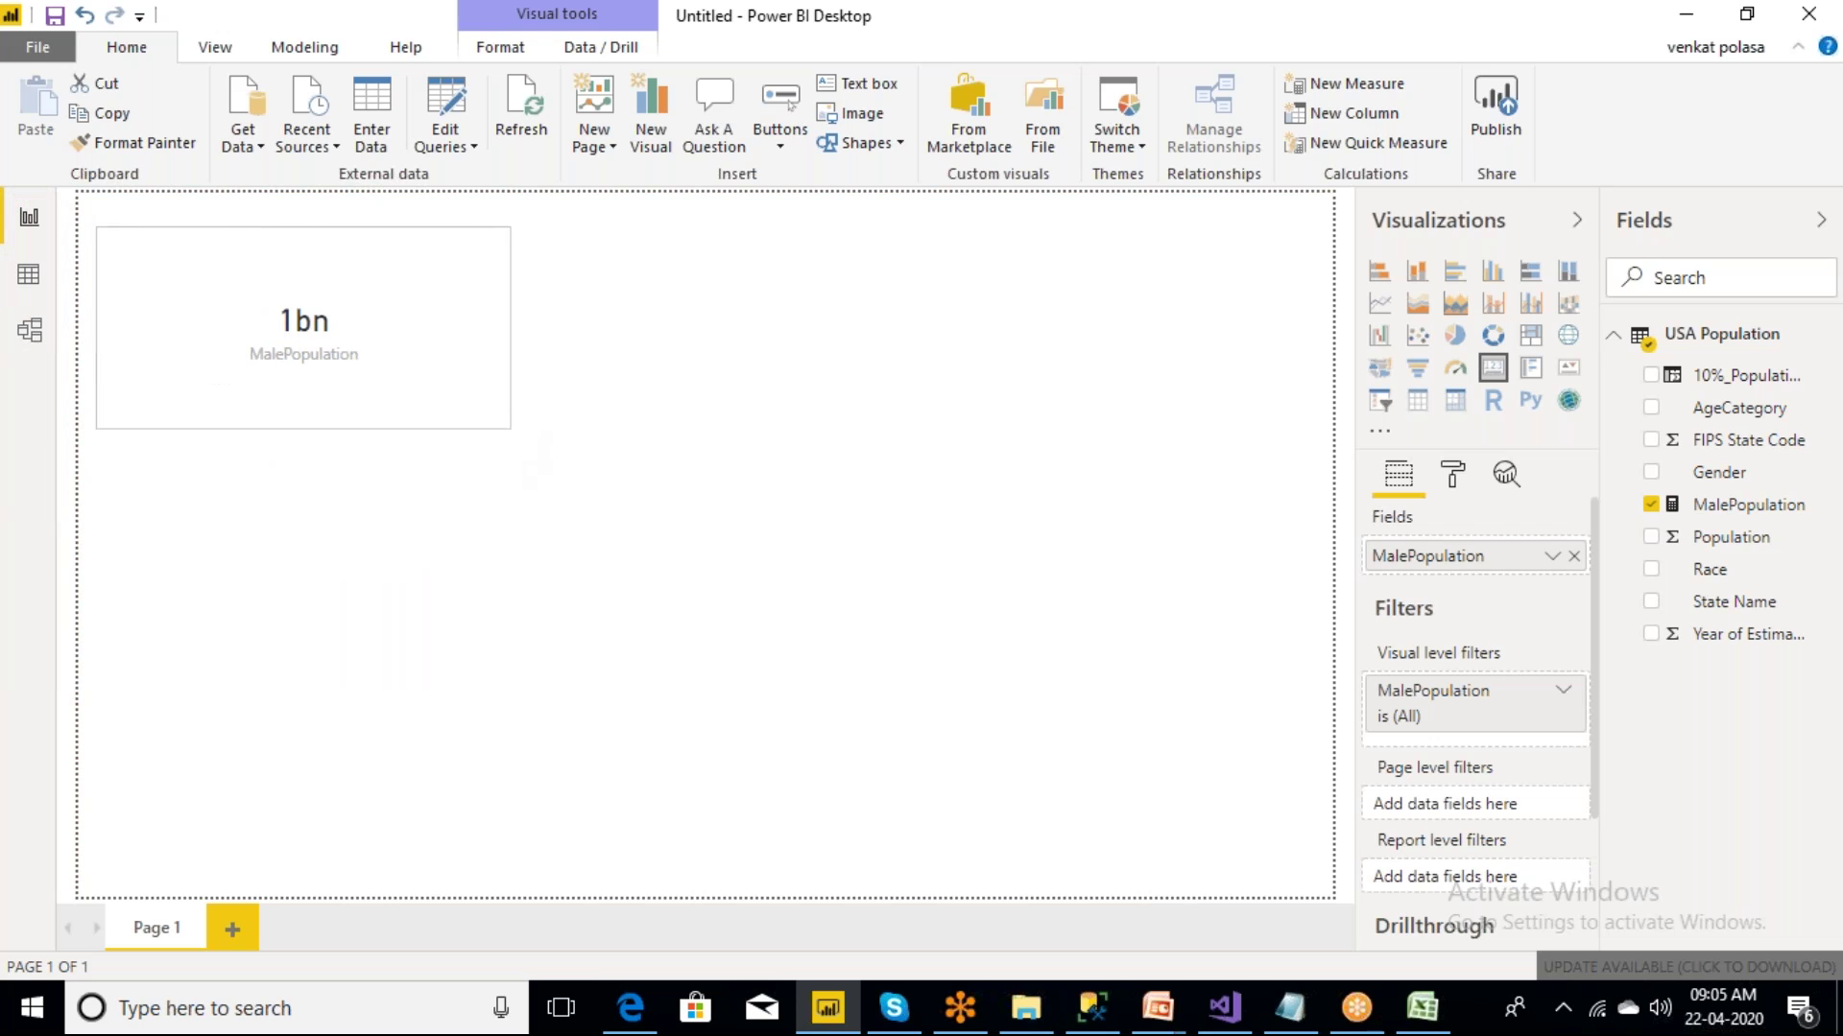
click(1454, 480)
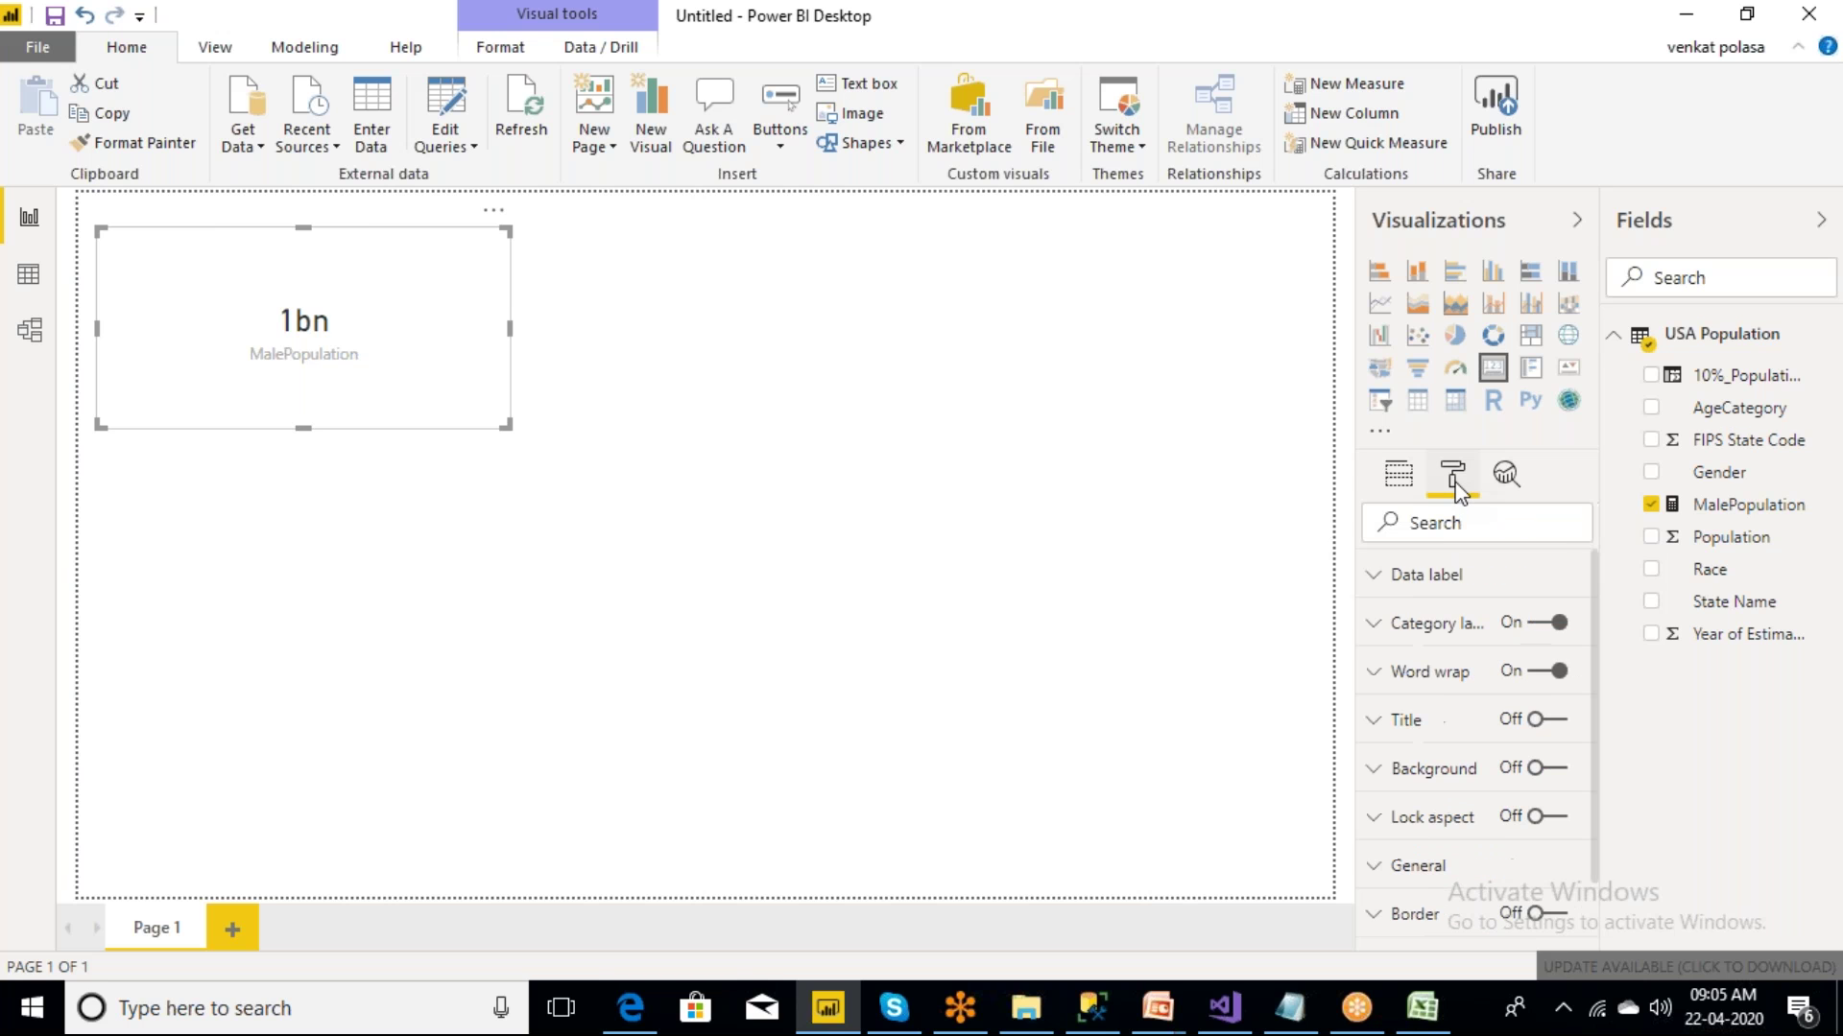
click(1380, 576)
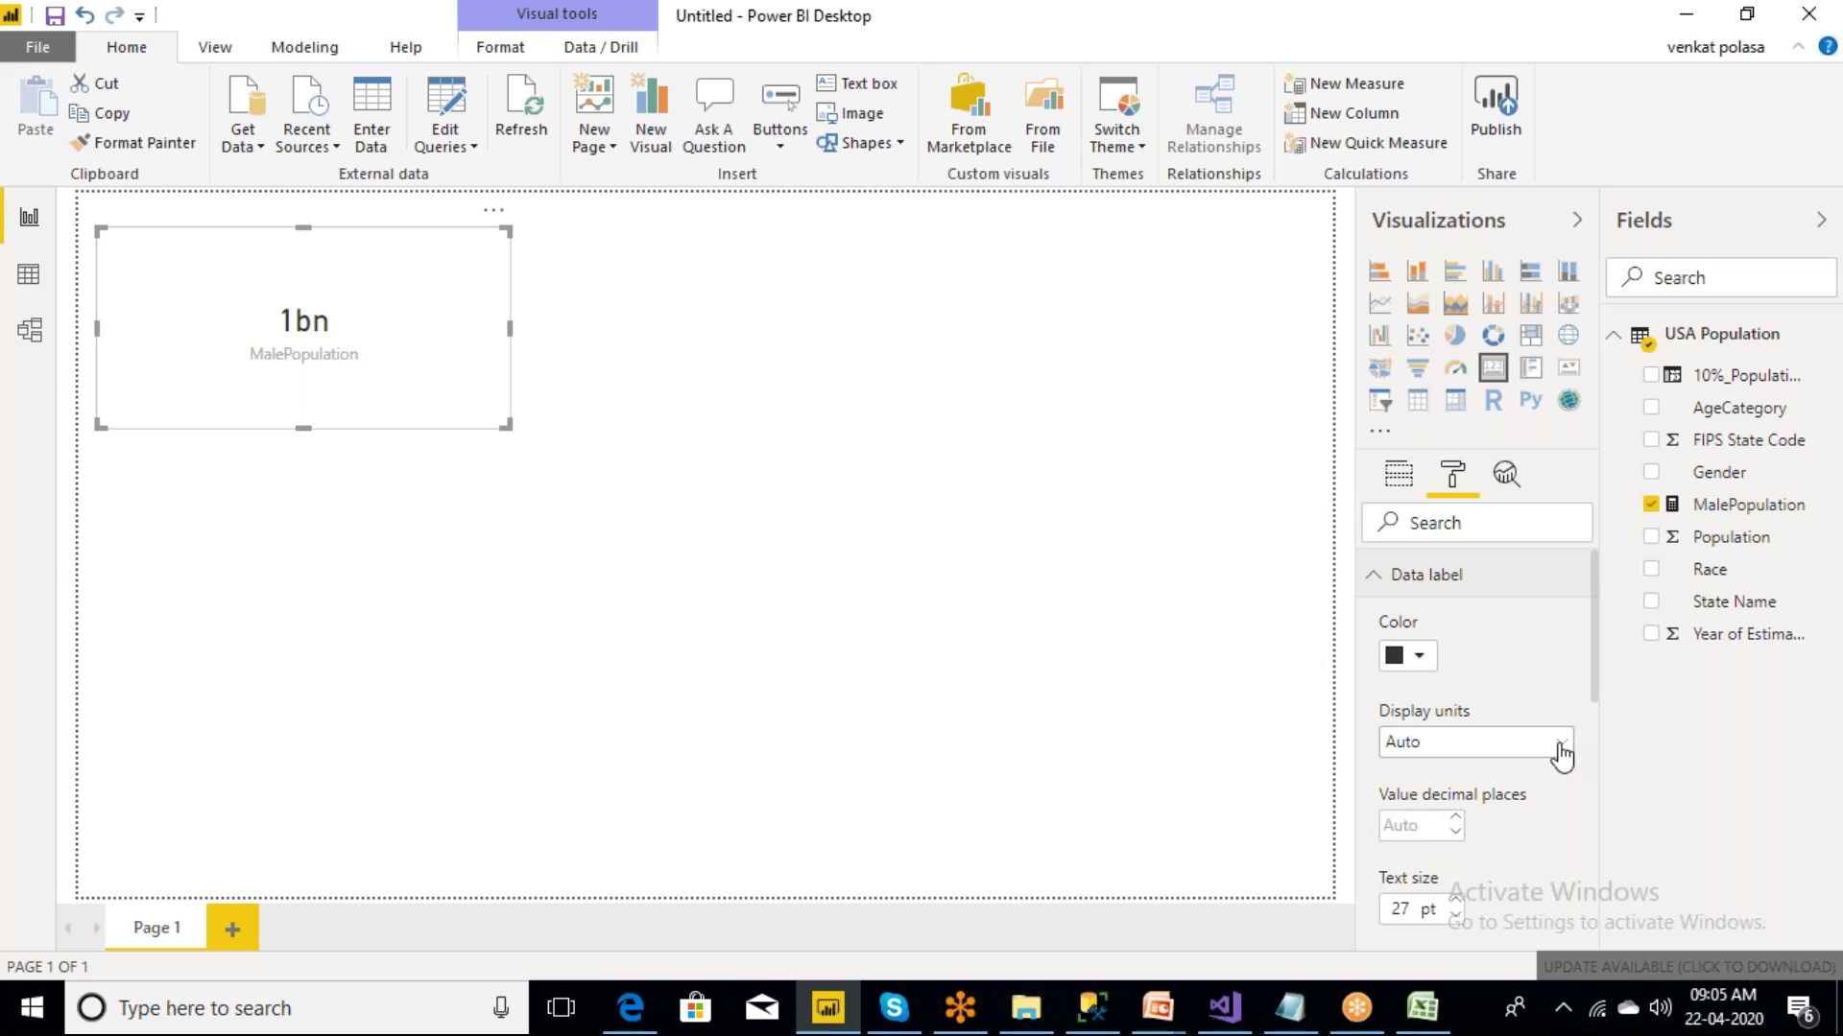
click(1561, 750)
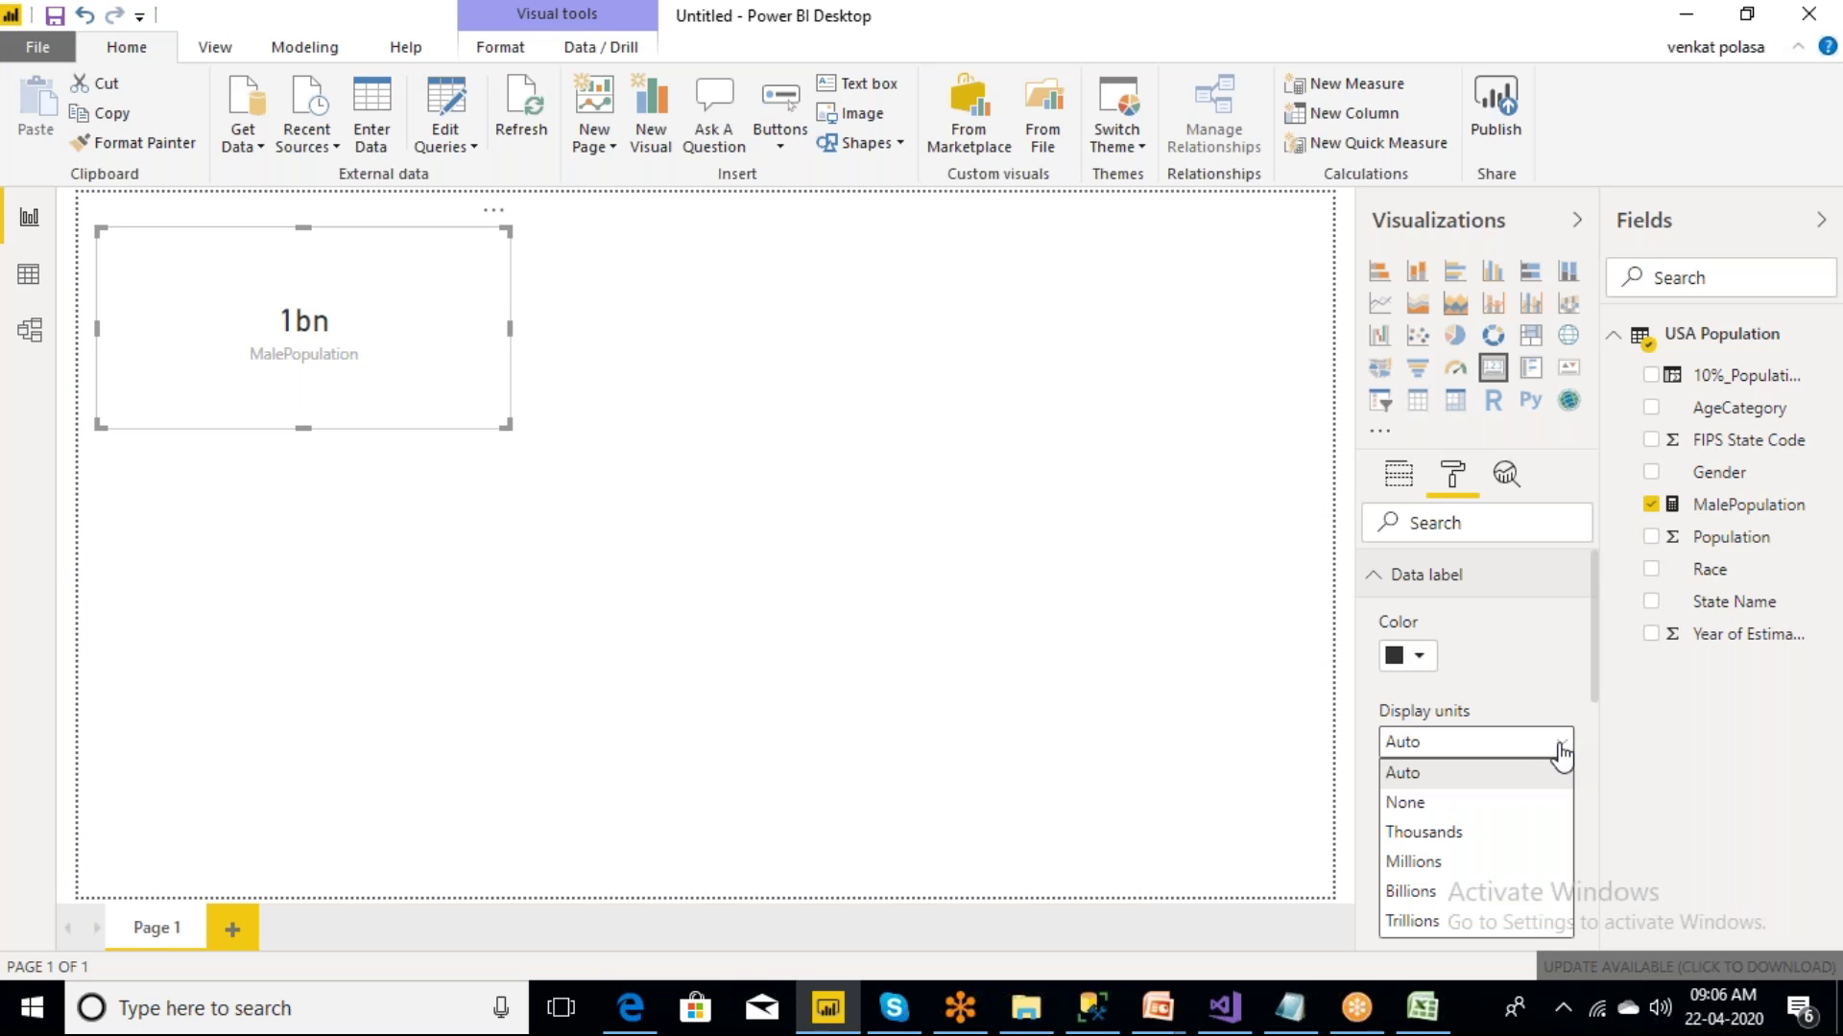
click(1418, 837)
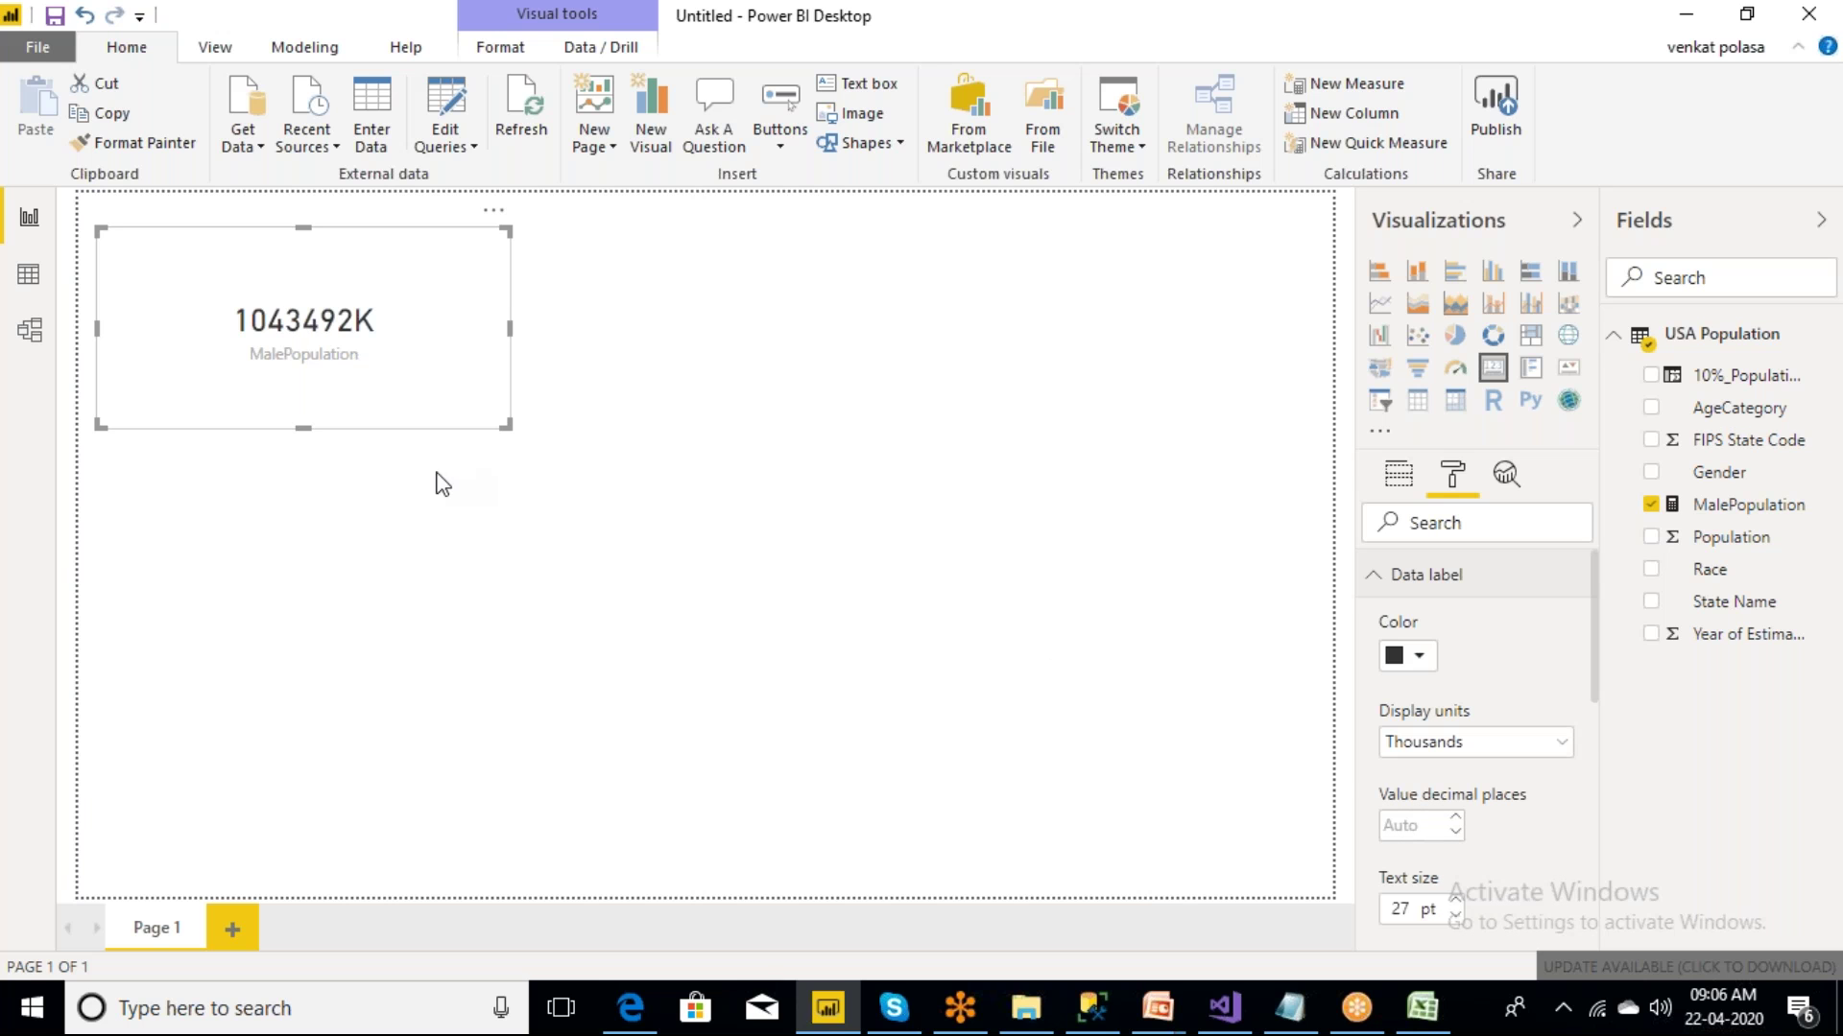
click(439, 480)
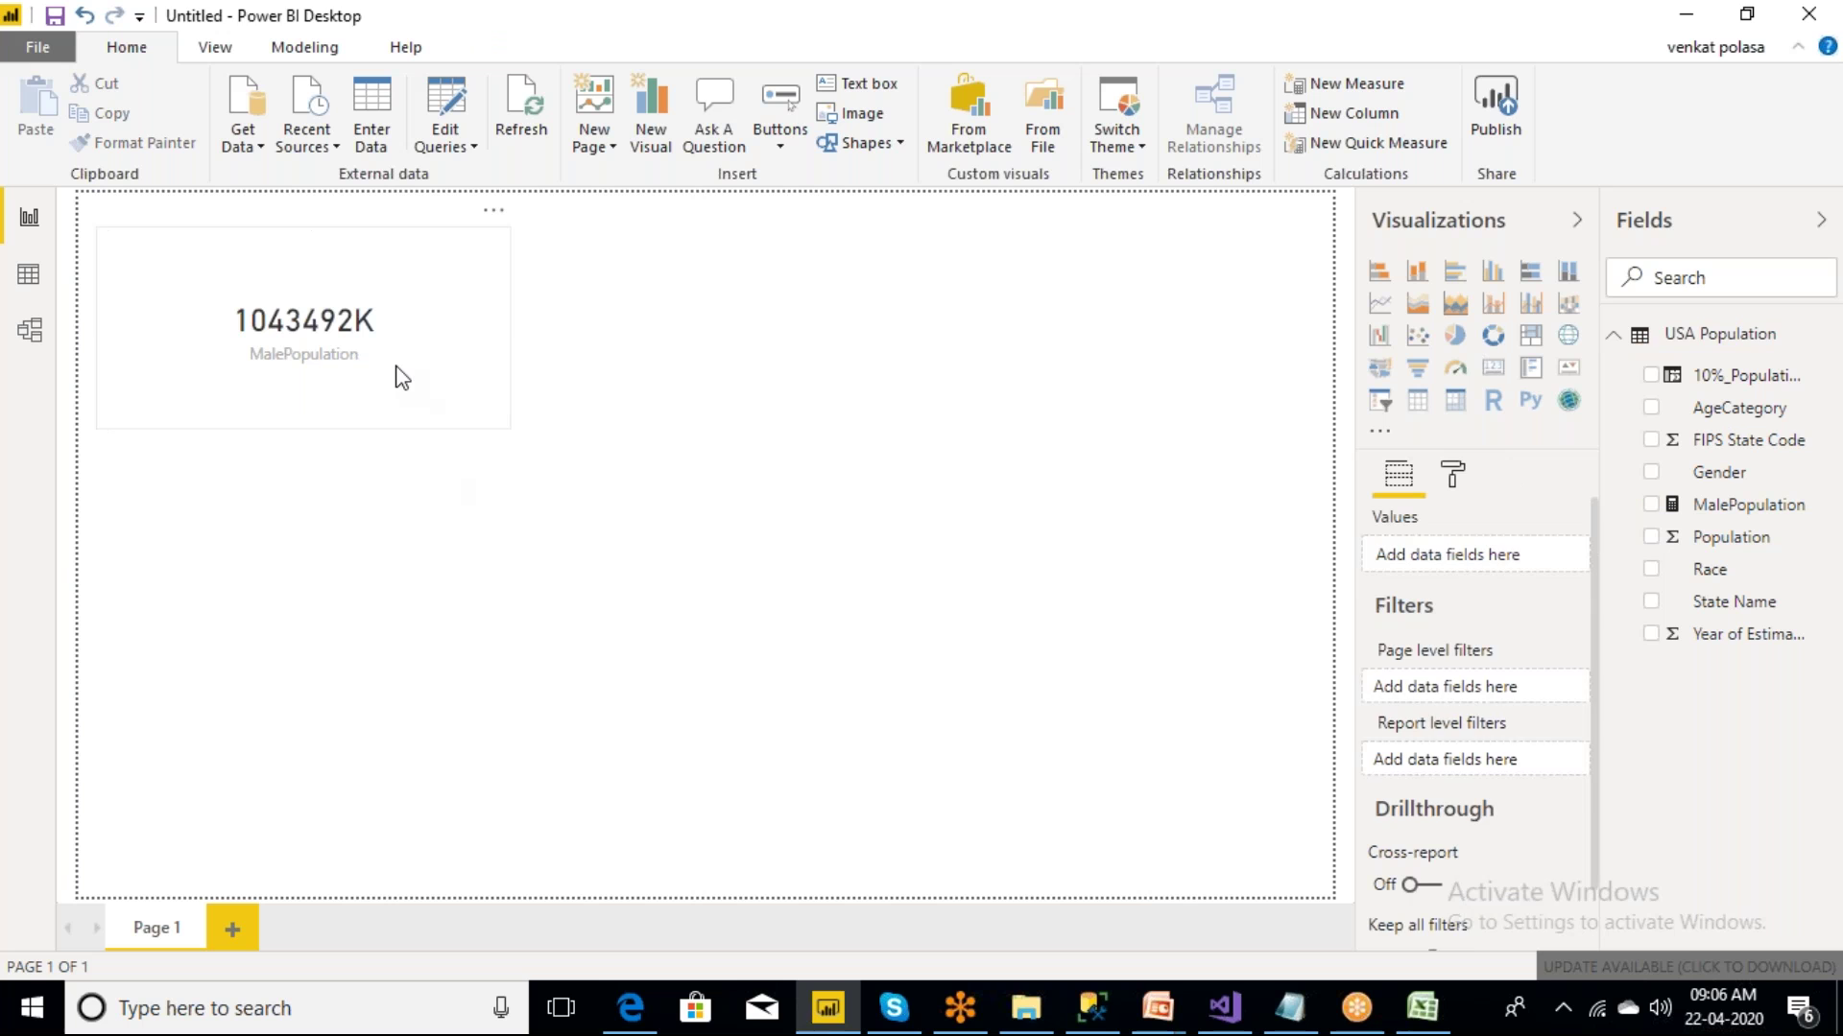
click(402, 378)
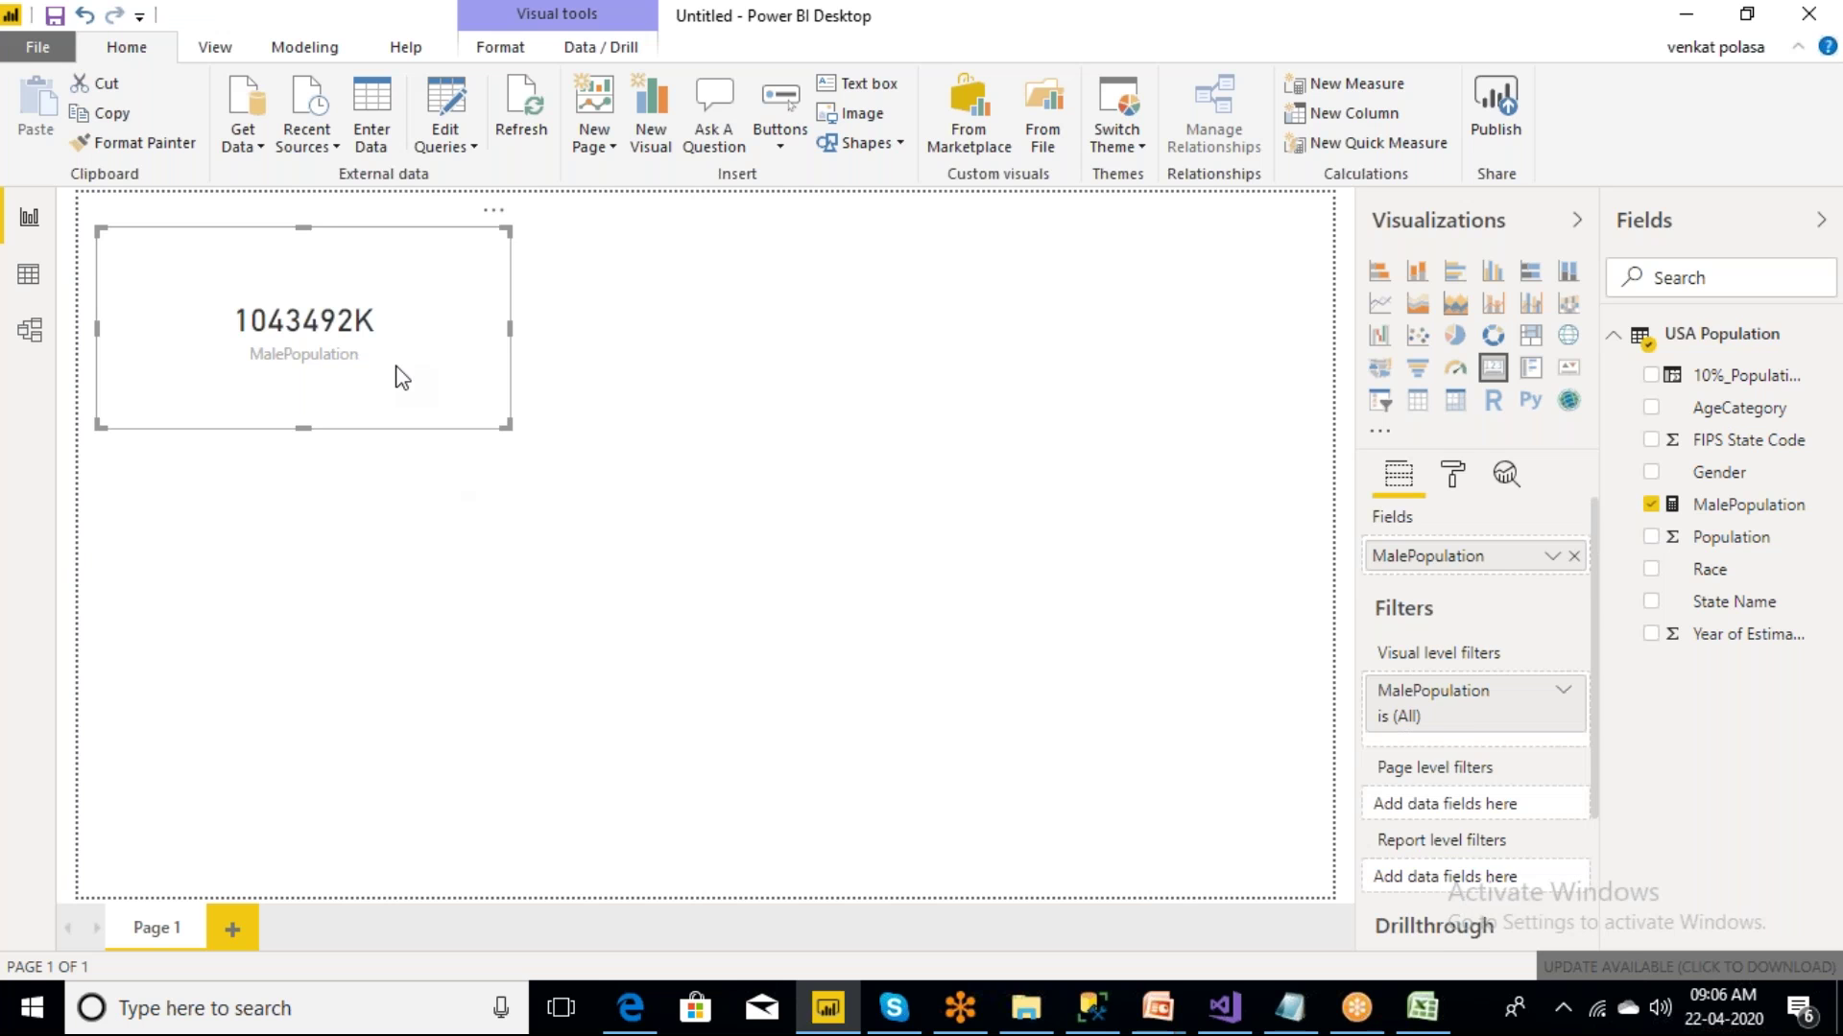
- Review the USA Population table in the data and model views and return to the report page
click(29, 272)
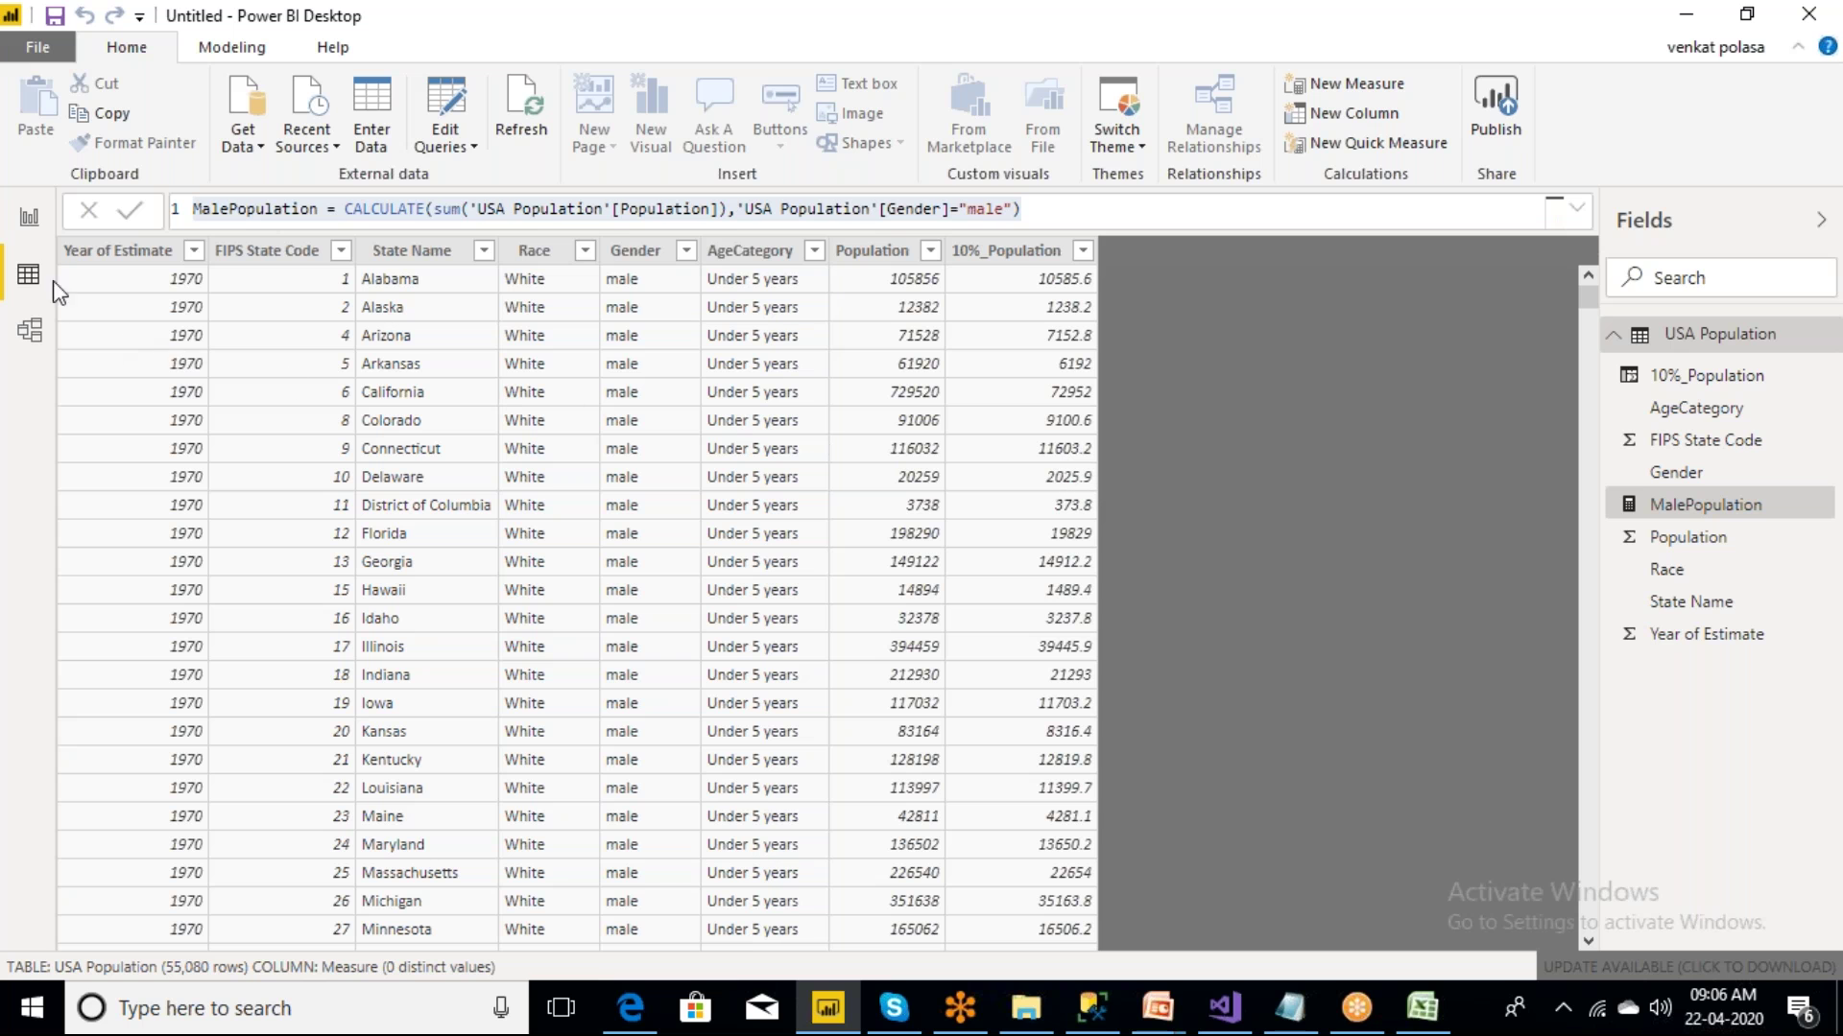
click(32, 233)
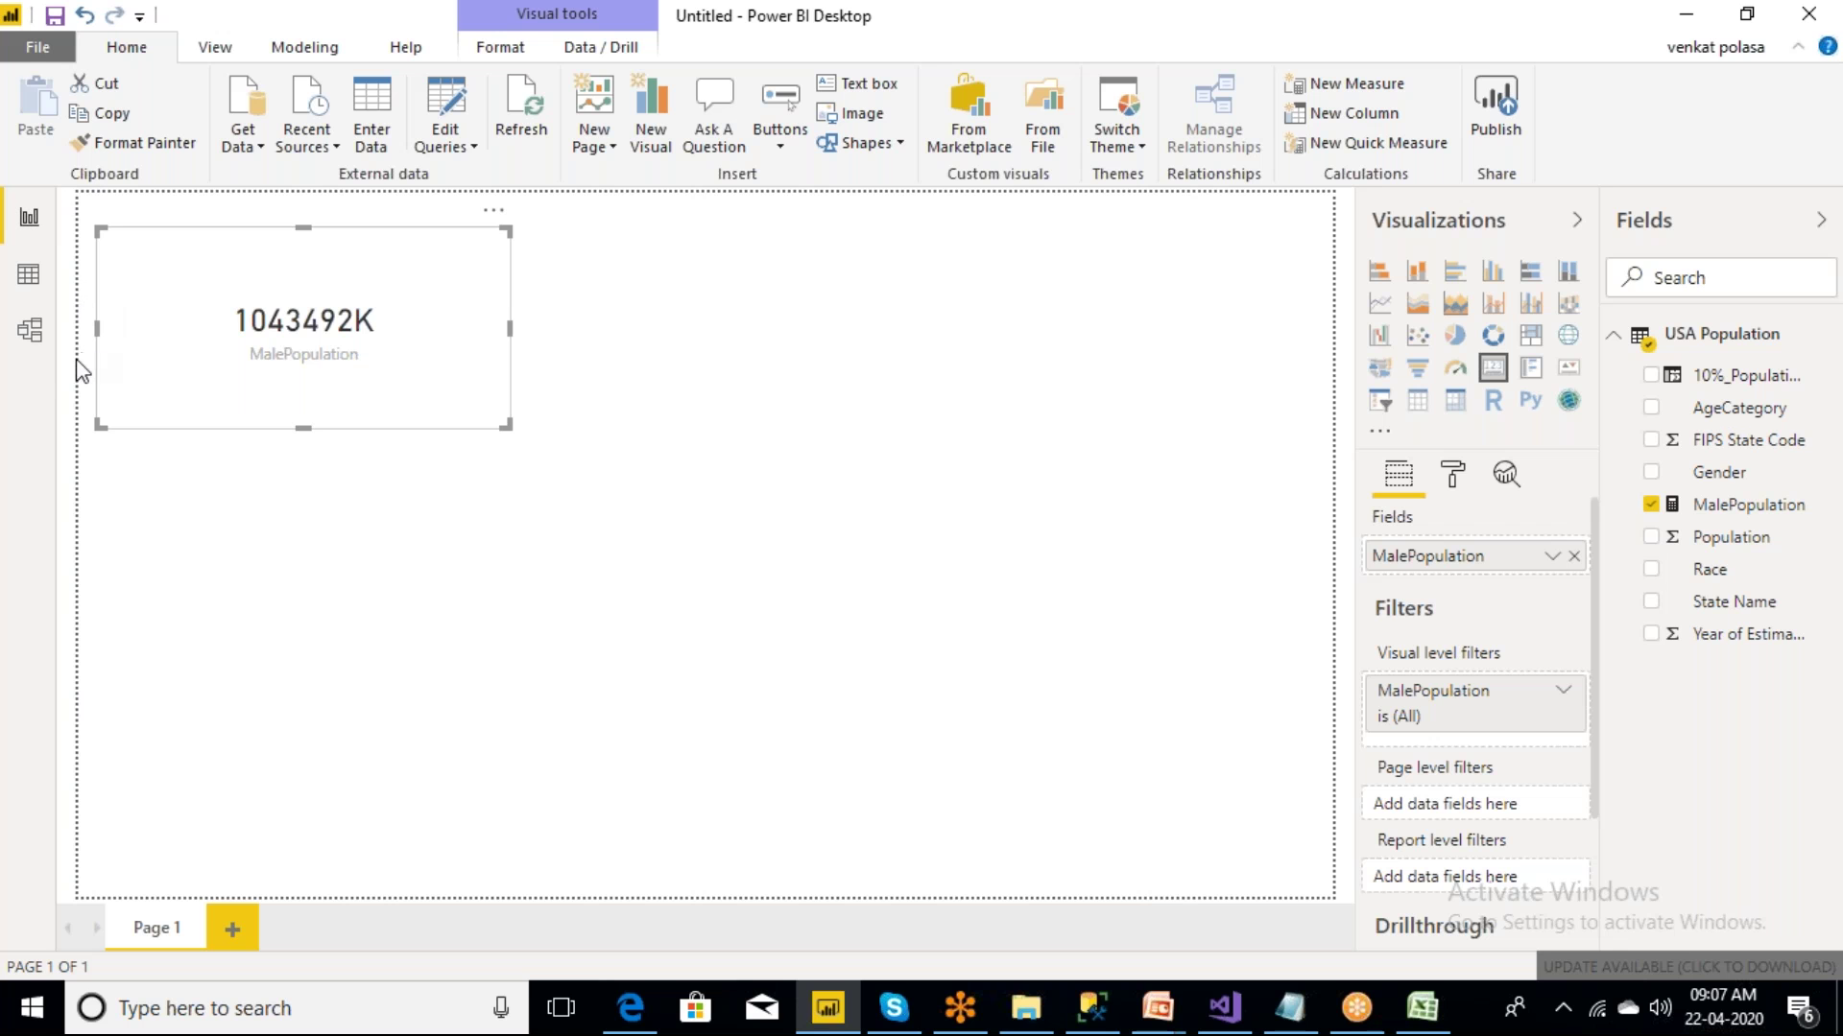
click(31, 331)
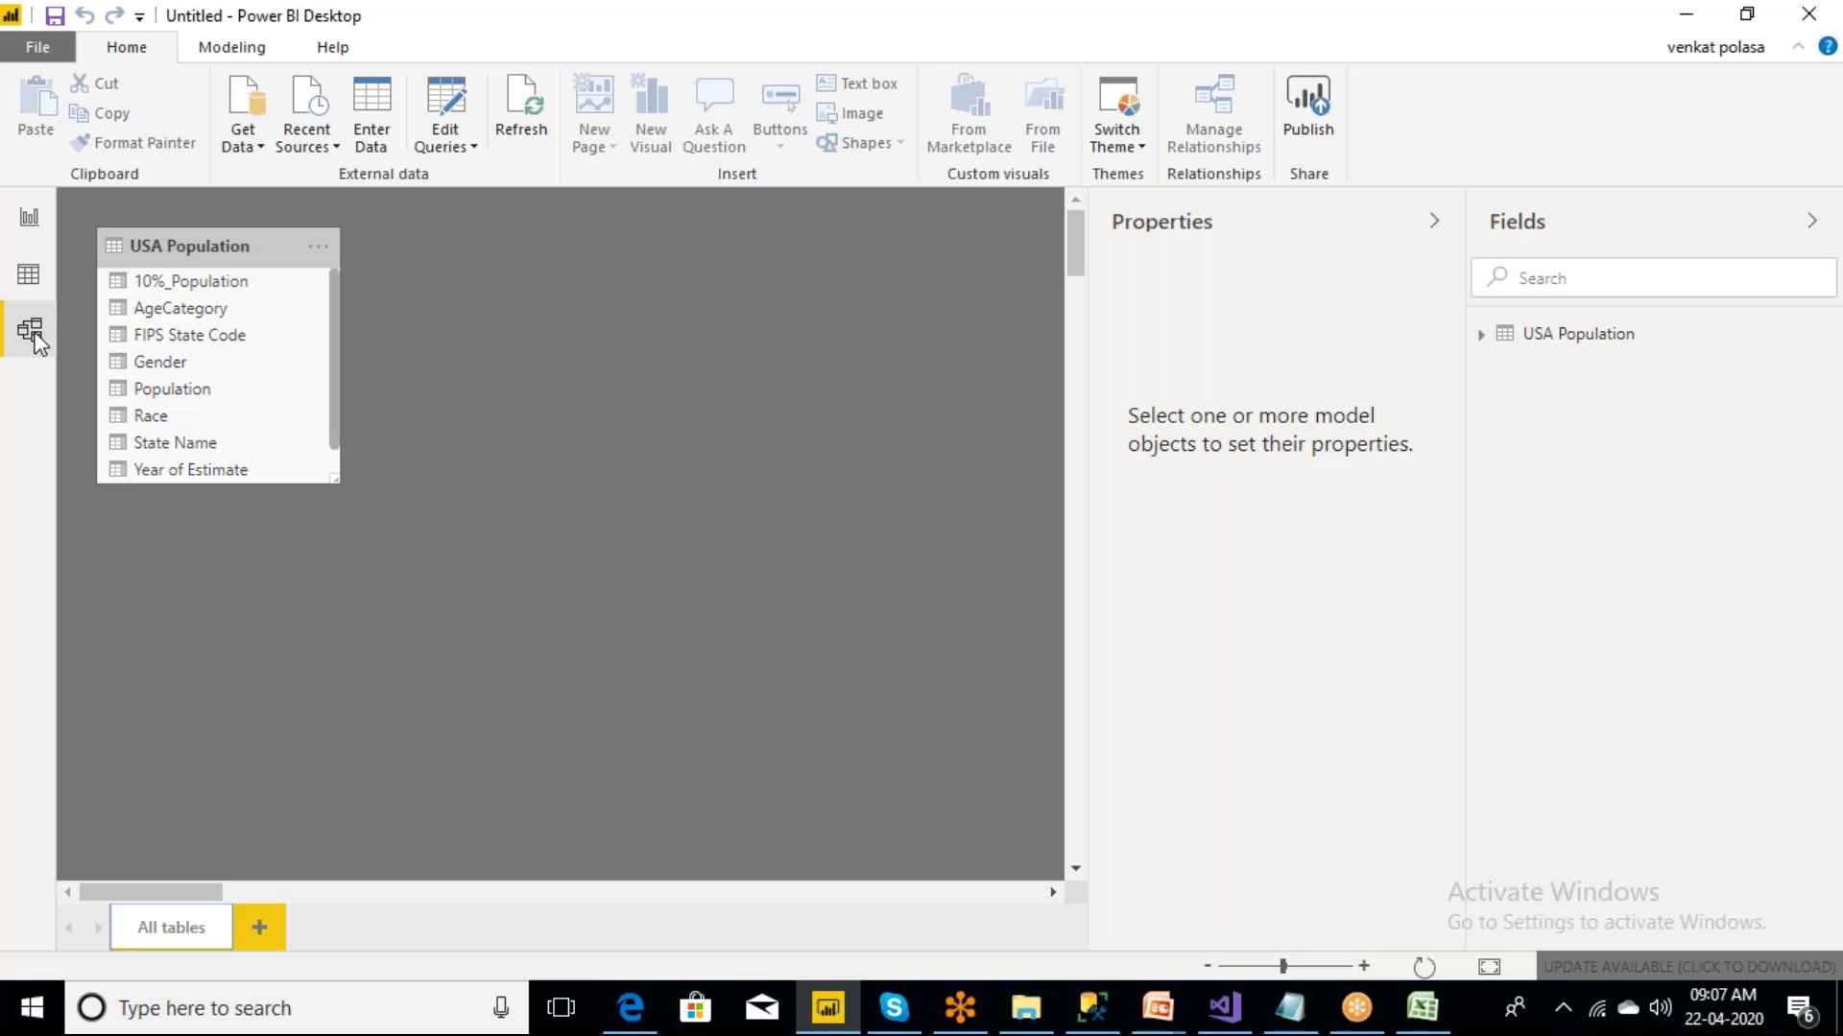
click(29, 276)
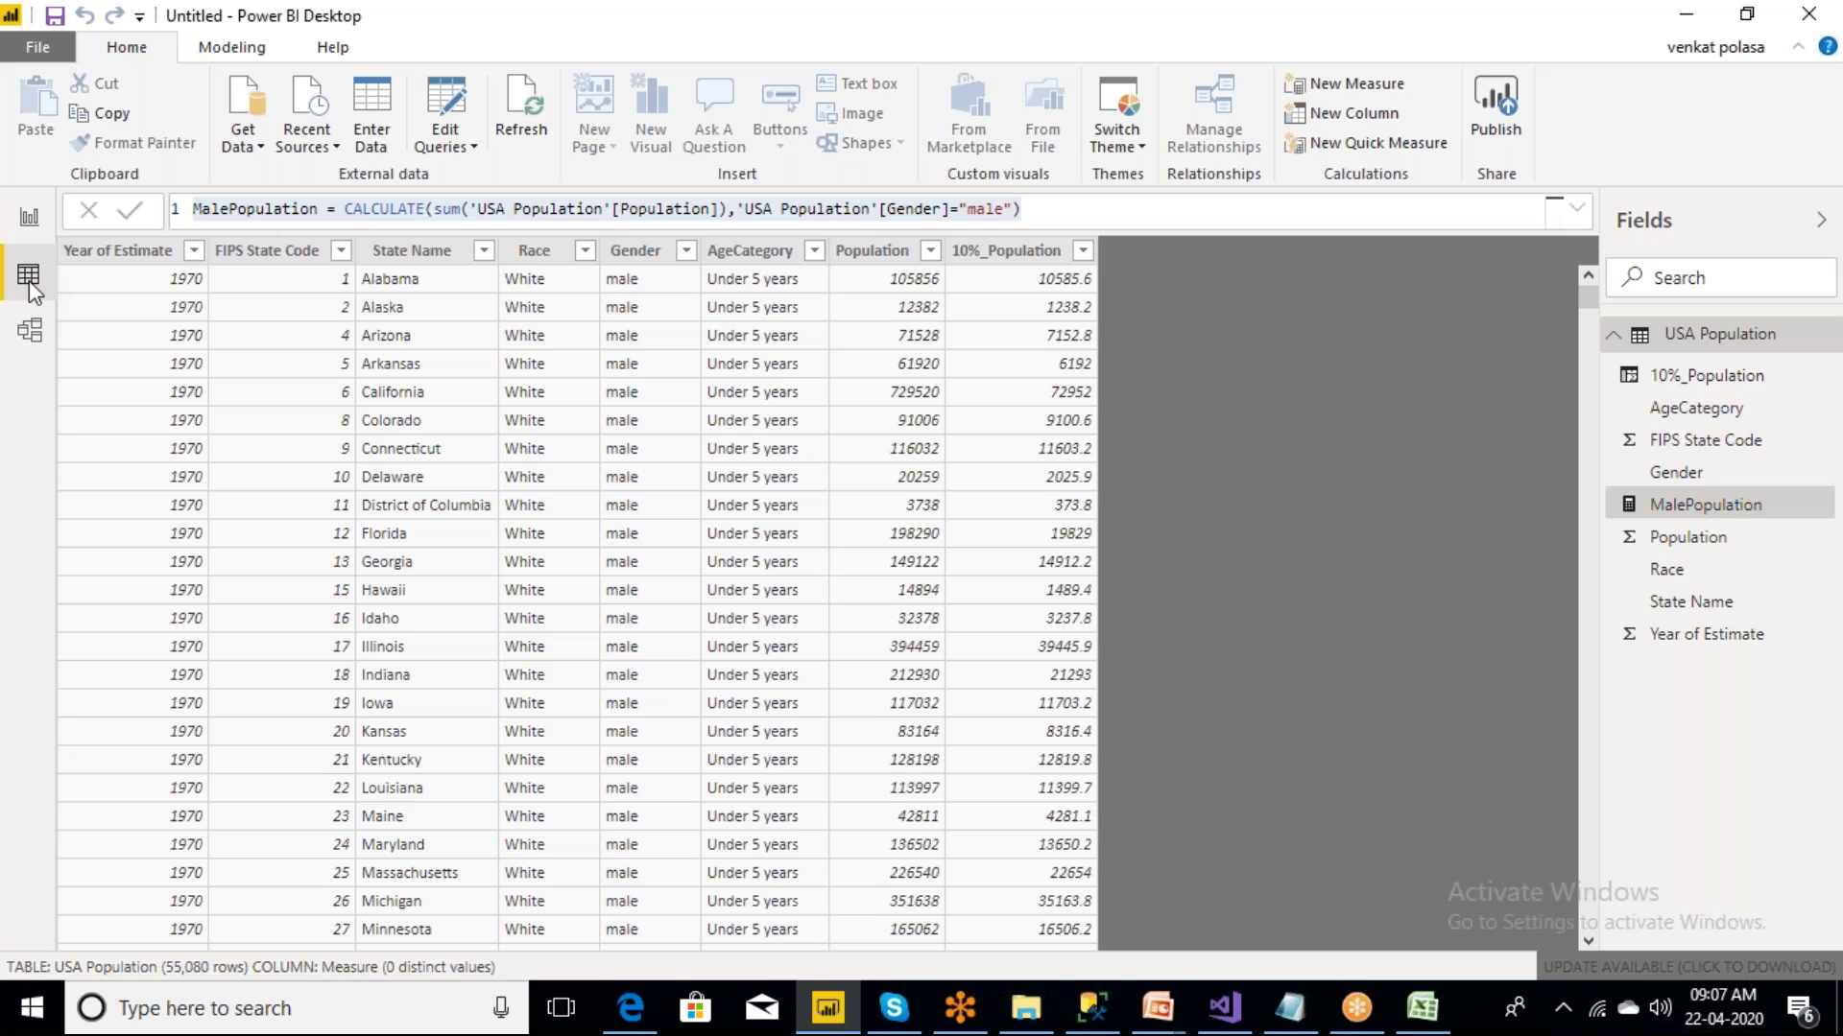
click(30, 219)
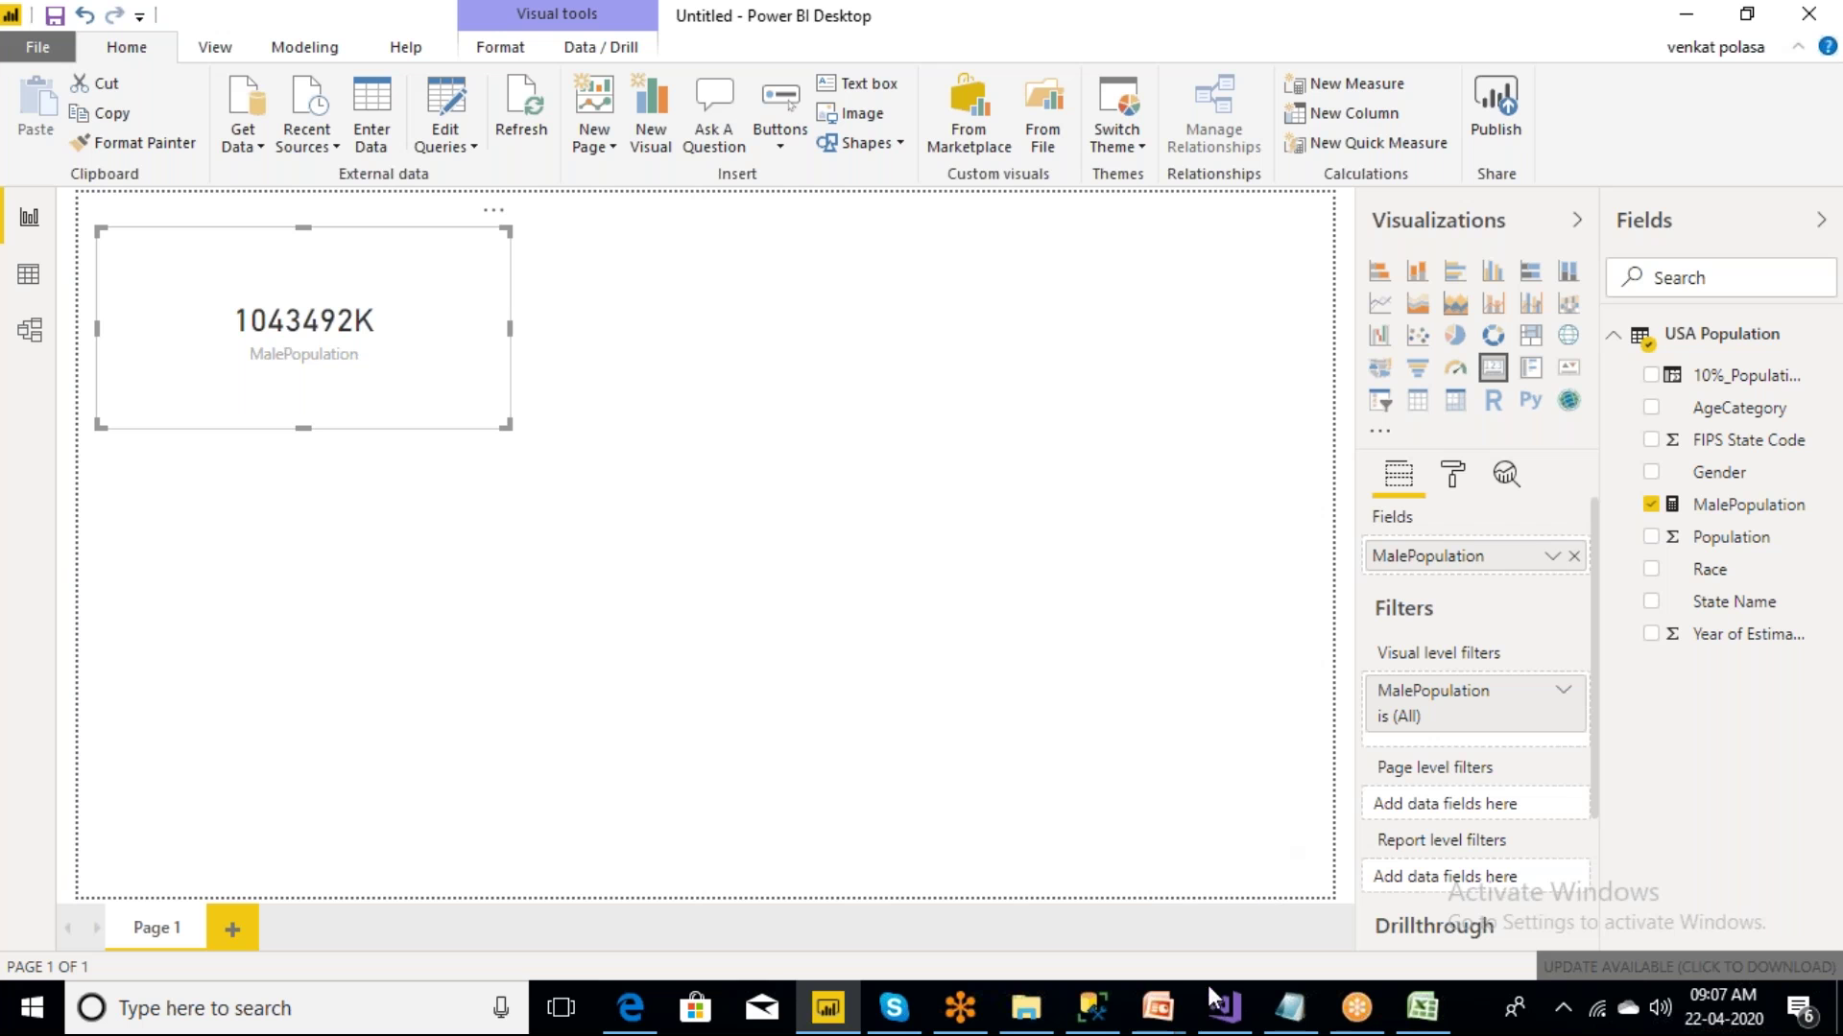
- Switch to the powerbiDemo1_imp presentation in PowerPoint, view the Power BI Data Visuals slide, and return to Power BI Desktop
click(1158, 1008)
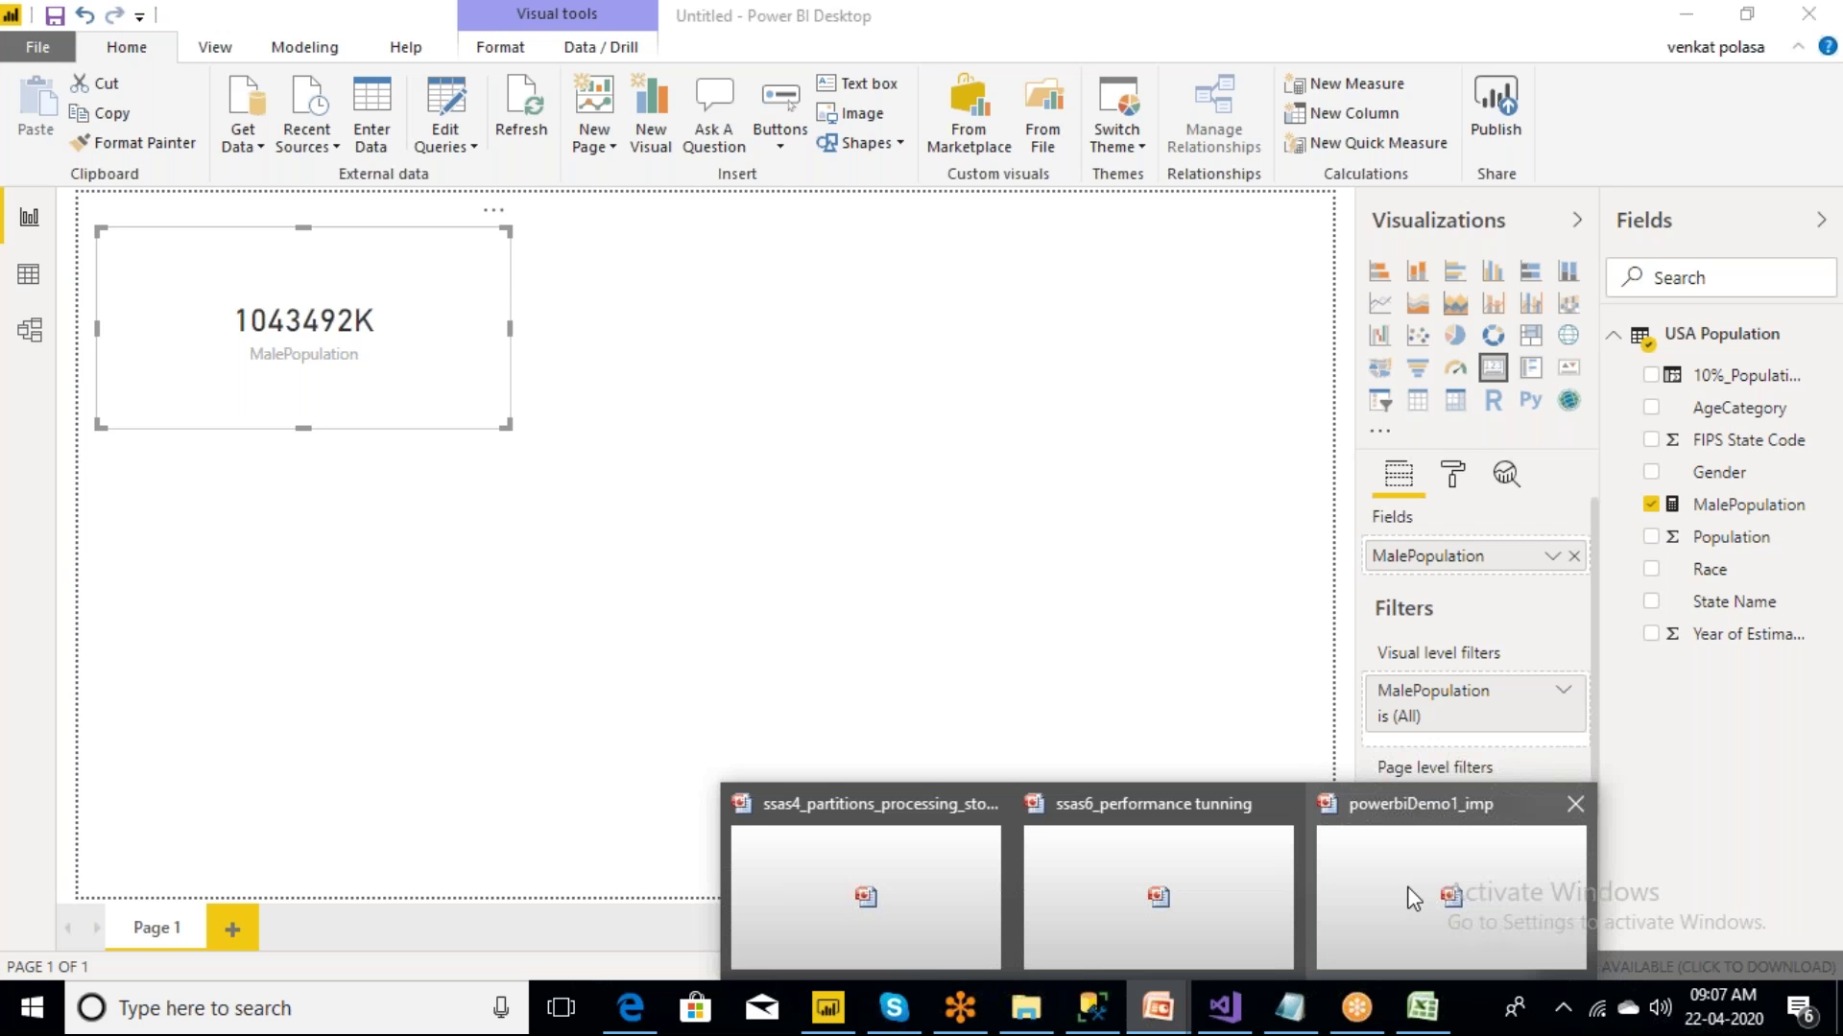
click(1413, 899)
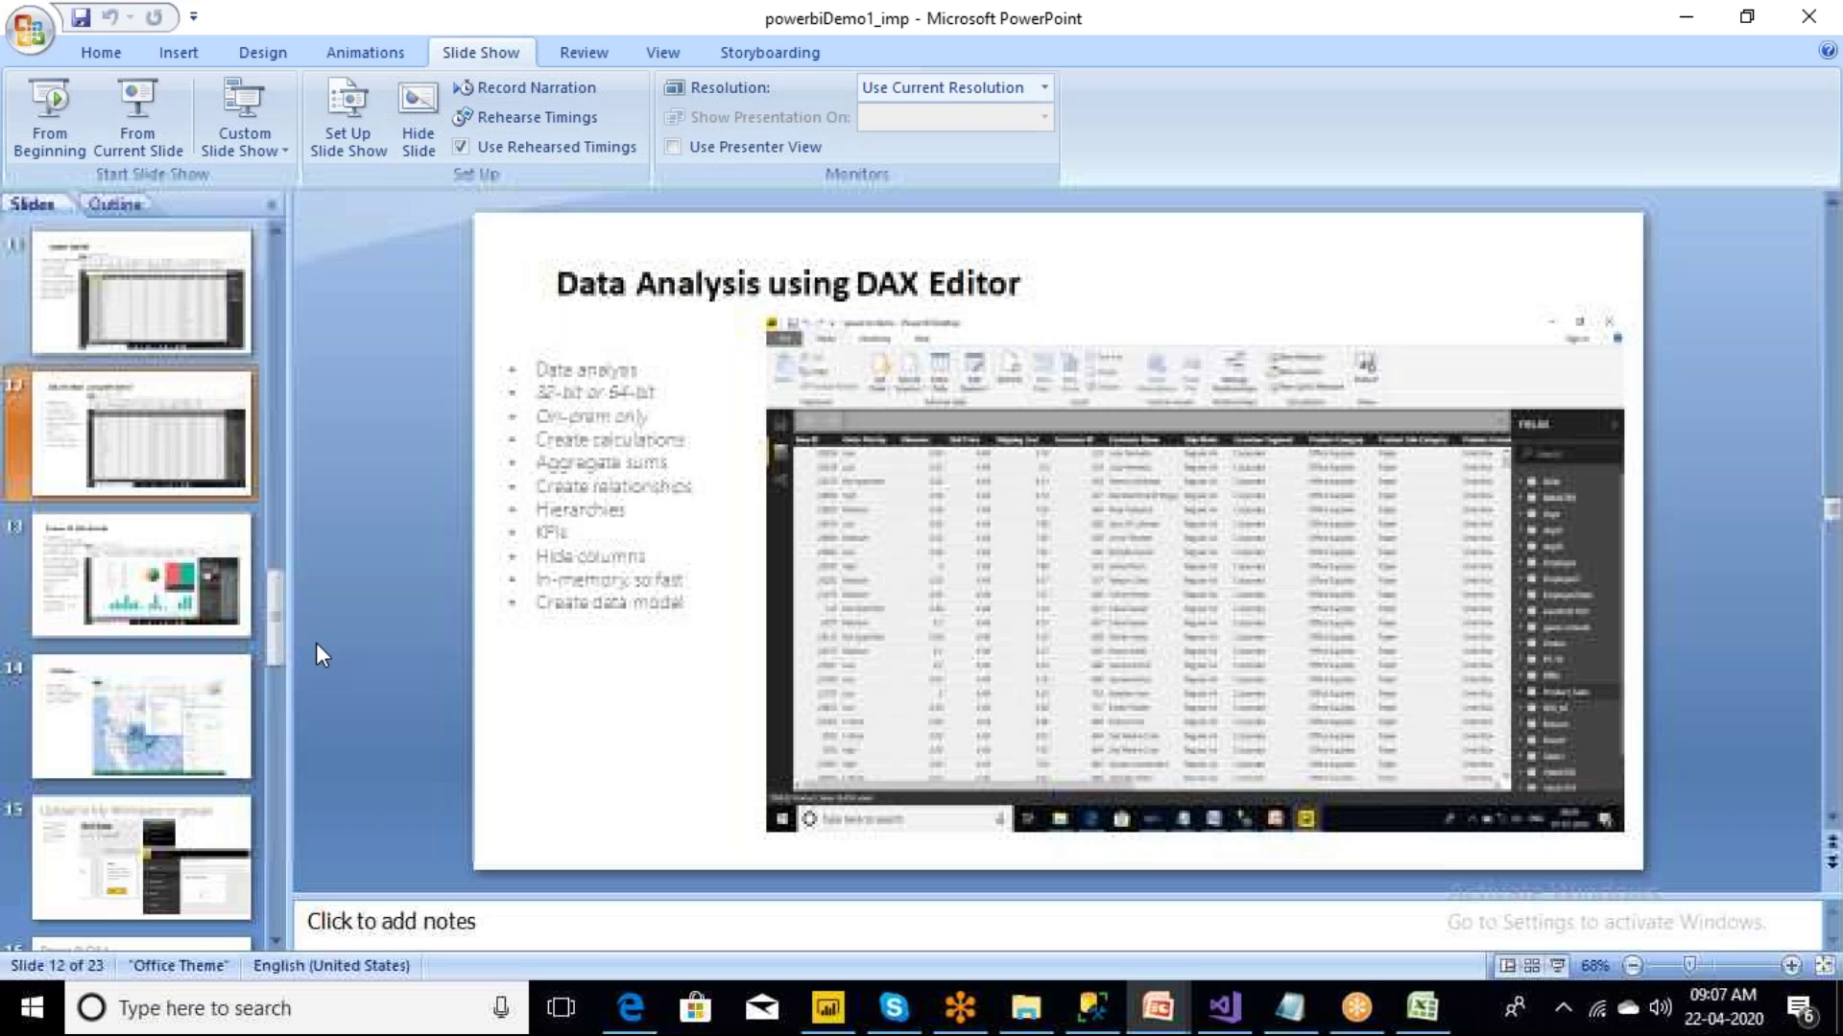
scroll(370, 510, down, 1)
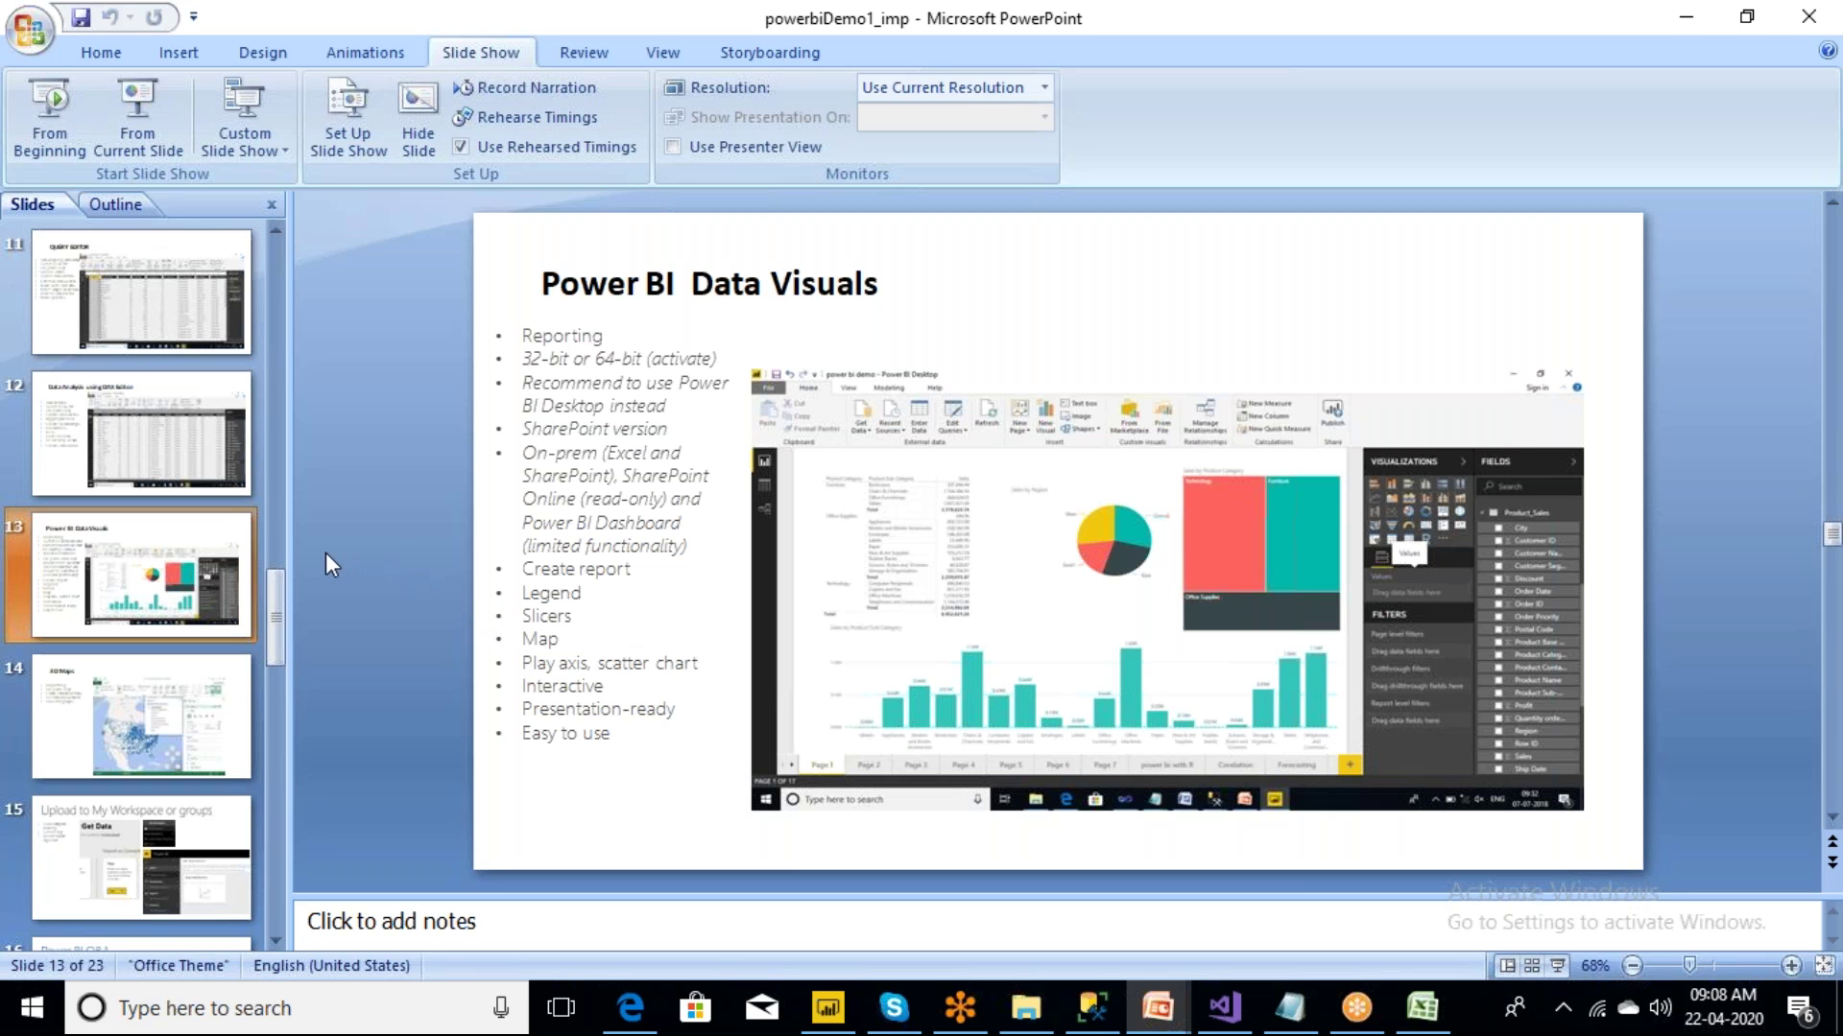
click(1681, 21)
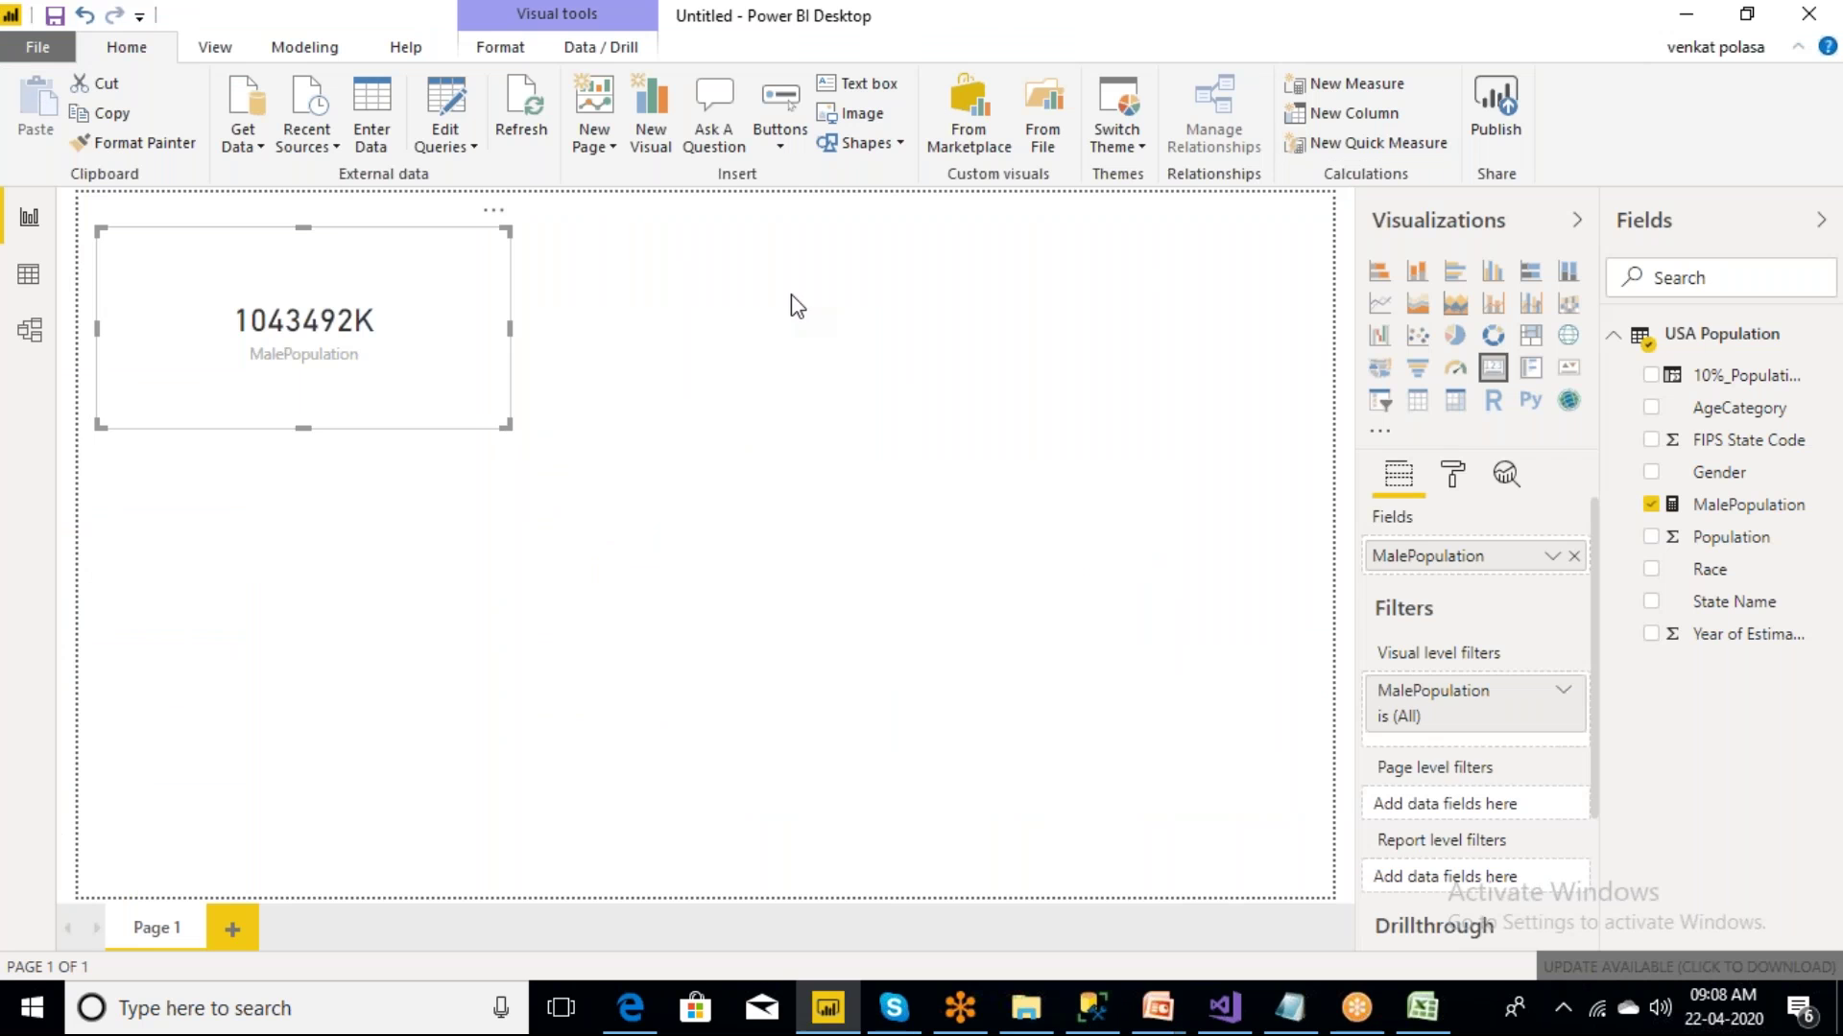
- Insert a clustered column chart below the card and enlarge it across nearly the full page width
click(796, 303)
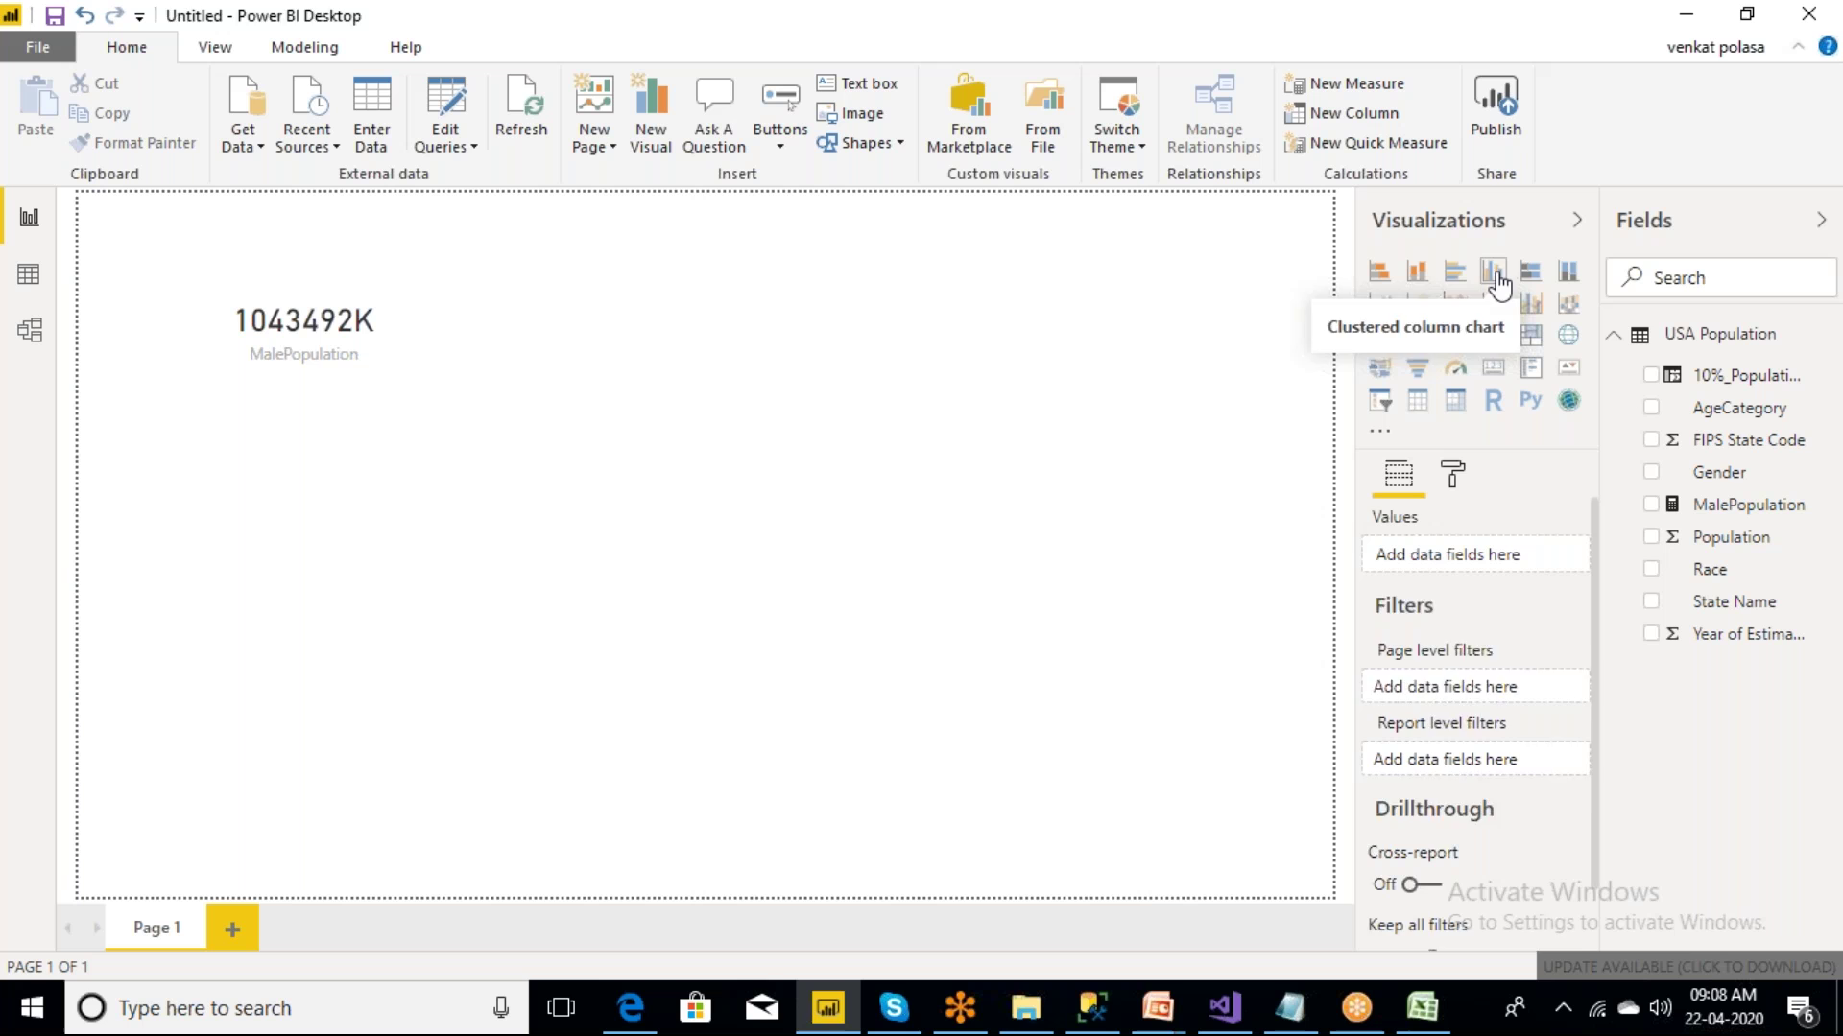
click(1493, 272)
drag(498, 535, 477, 727)
drag(534, 840, 1309, 848)
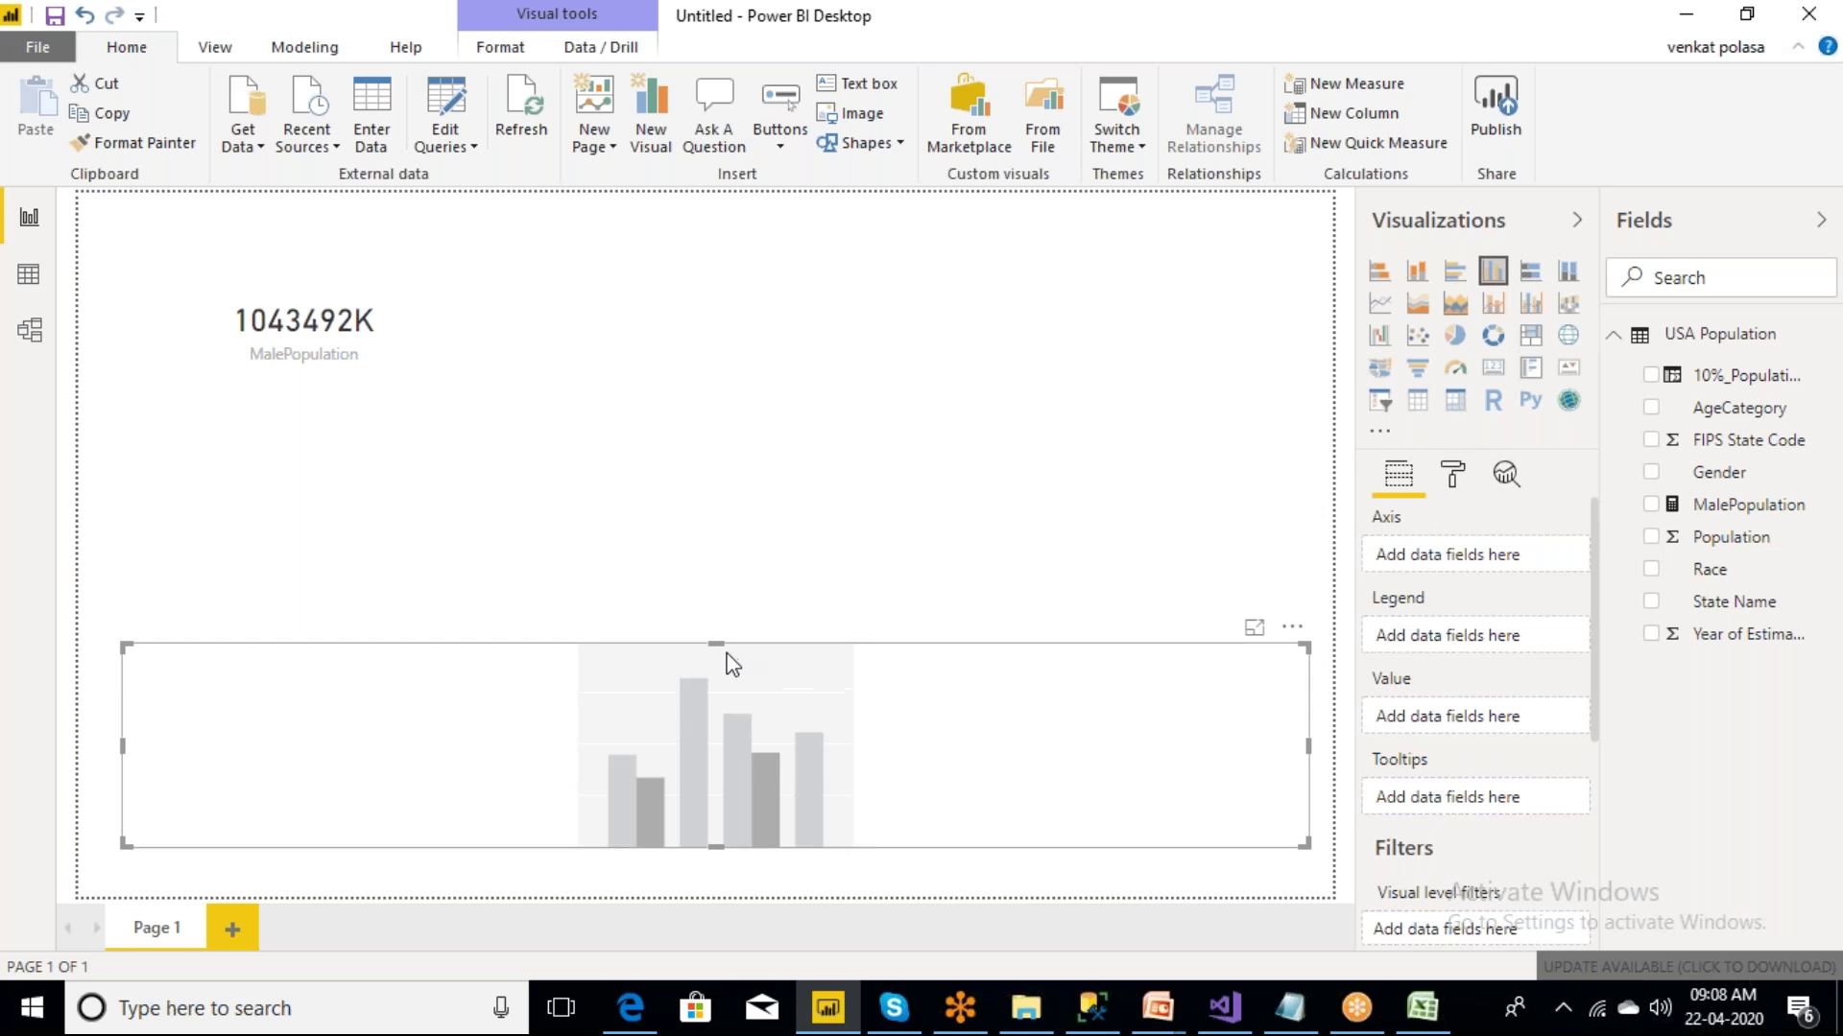
drag(722, 648, 721, 579)
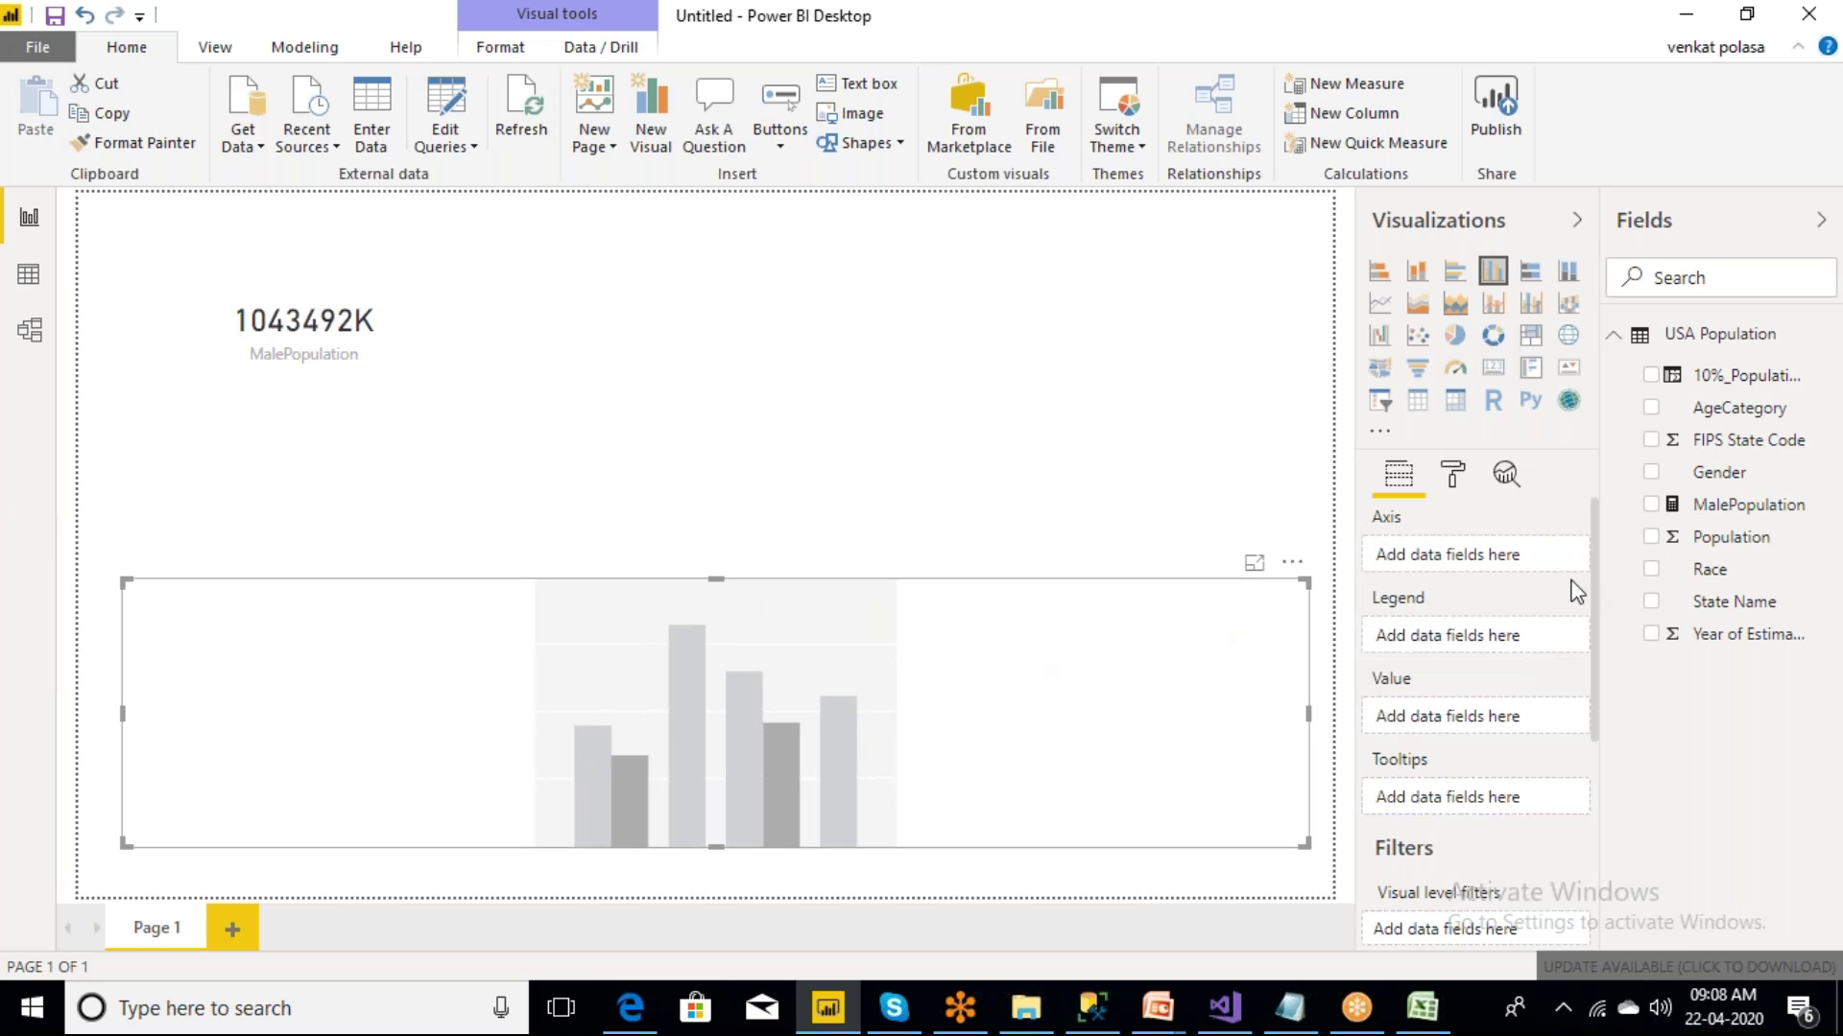
- Assign Population as the chart's value and AgeCategory as its axis, and remove the chart from the page
click(1759, 547)
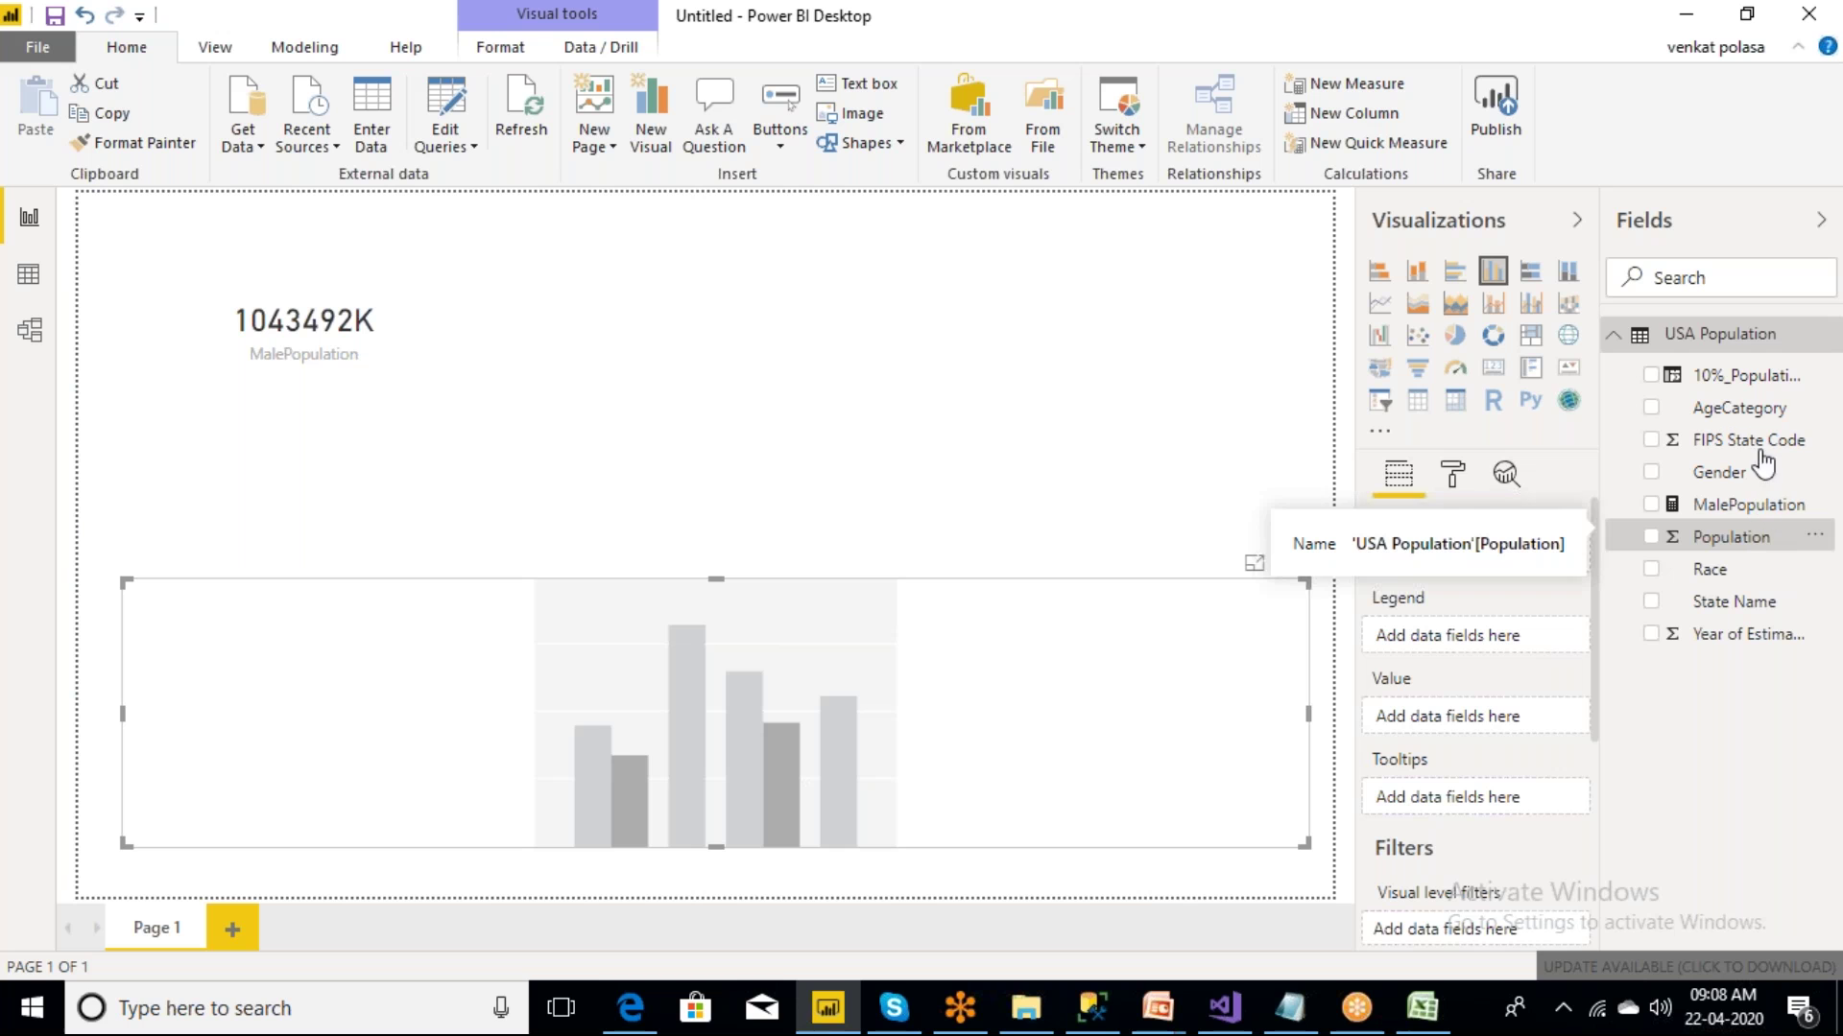
click(1739, 409)
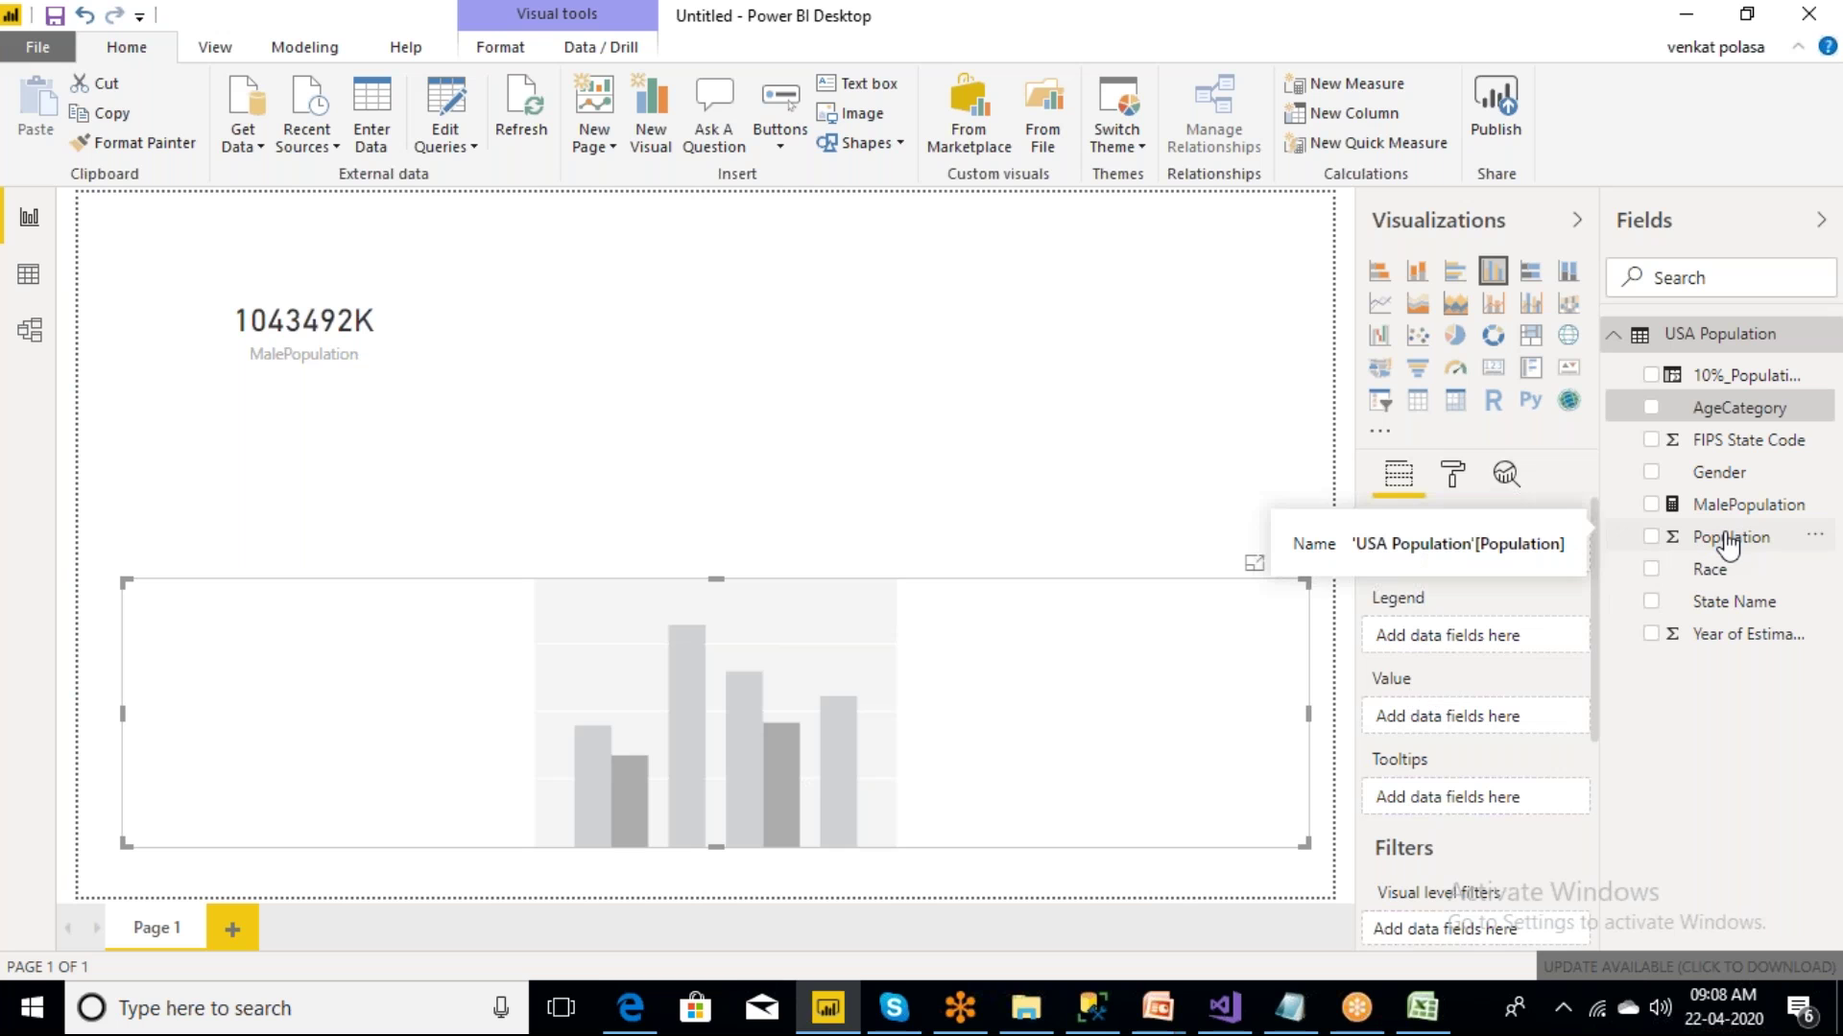
drag(1718, 538, 1454, 725)
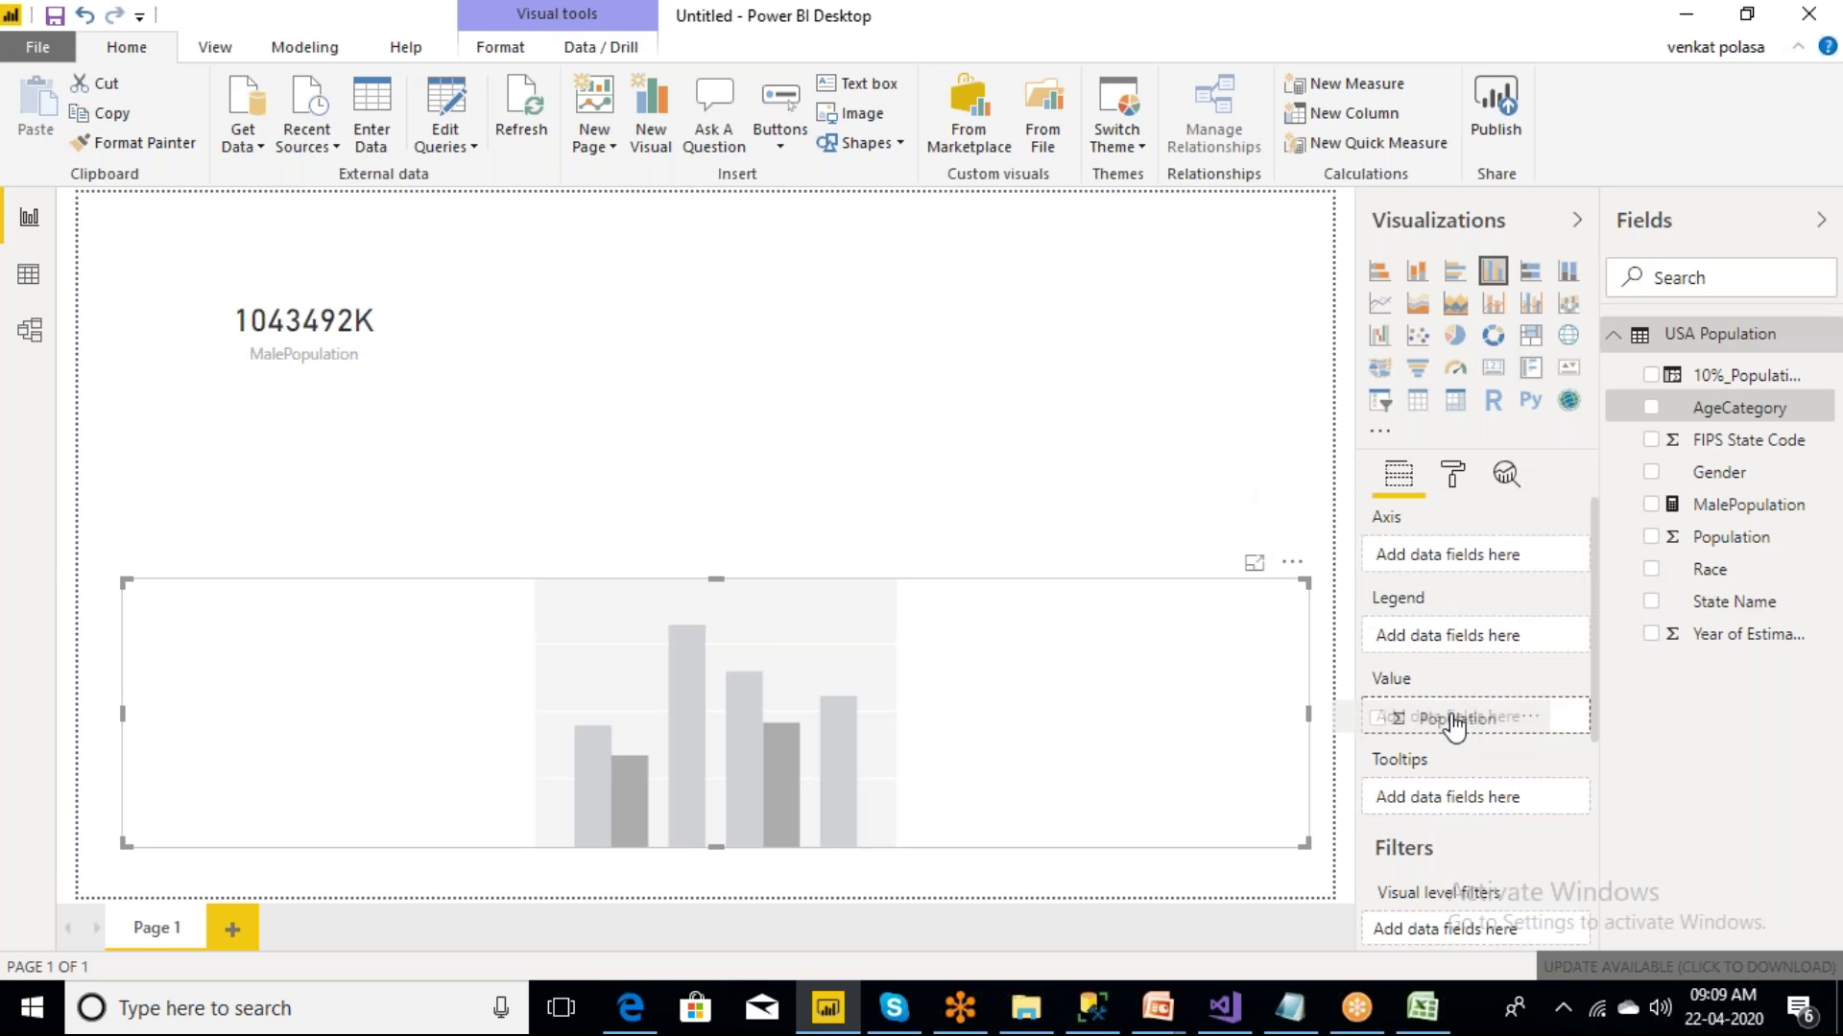
drag(1454, 725, 1454, 725)
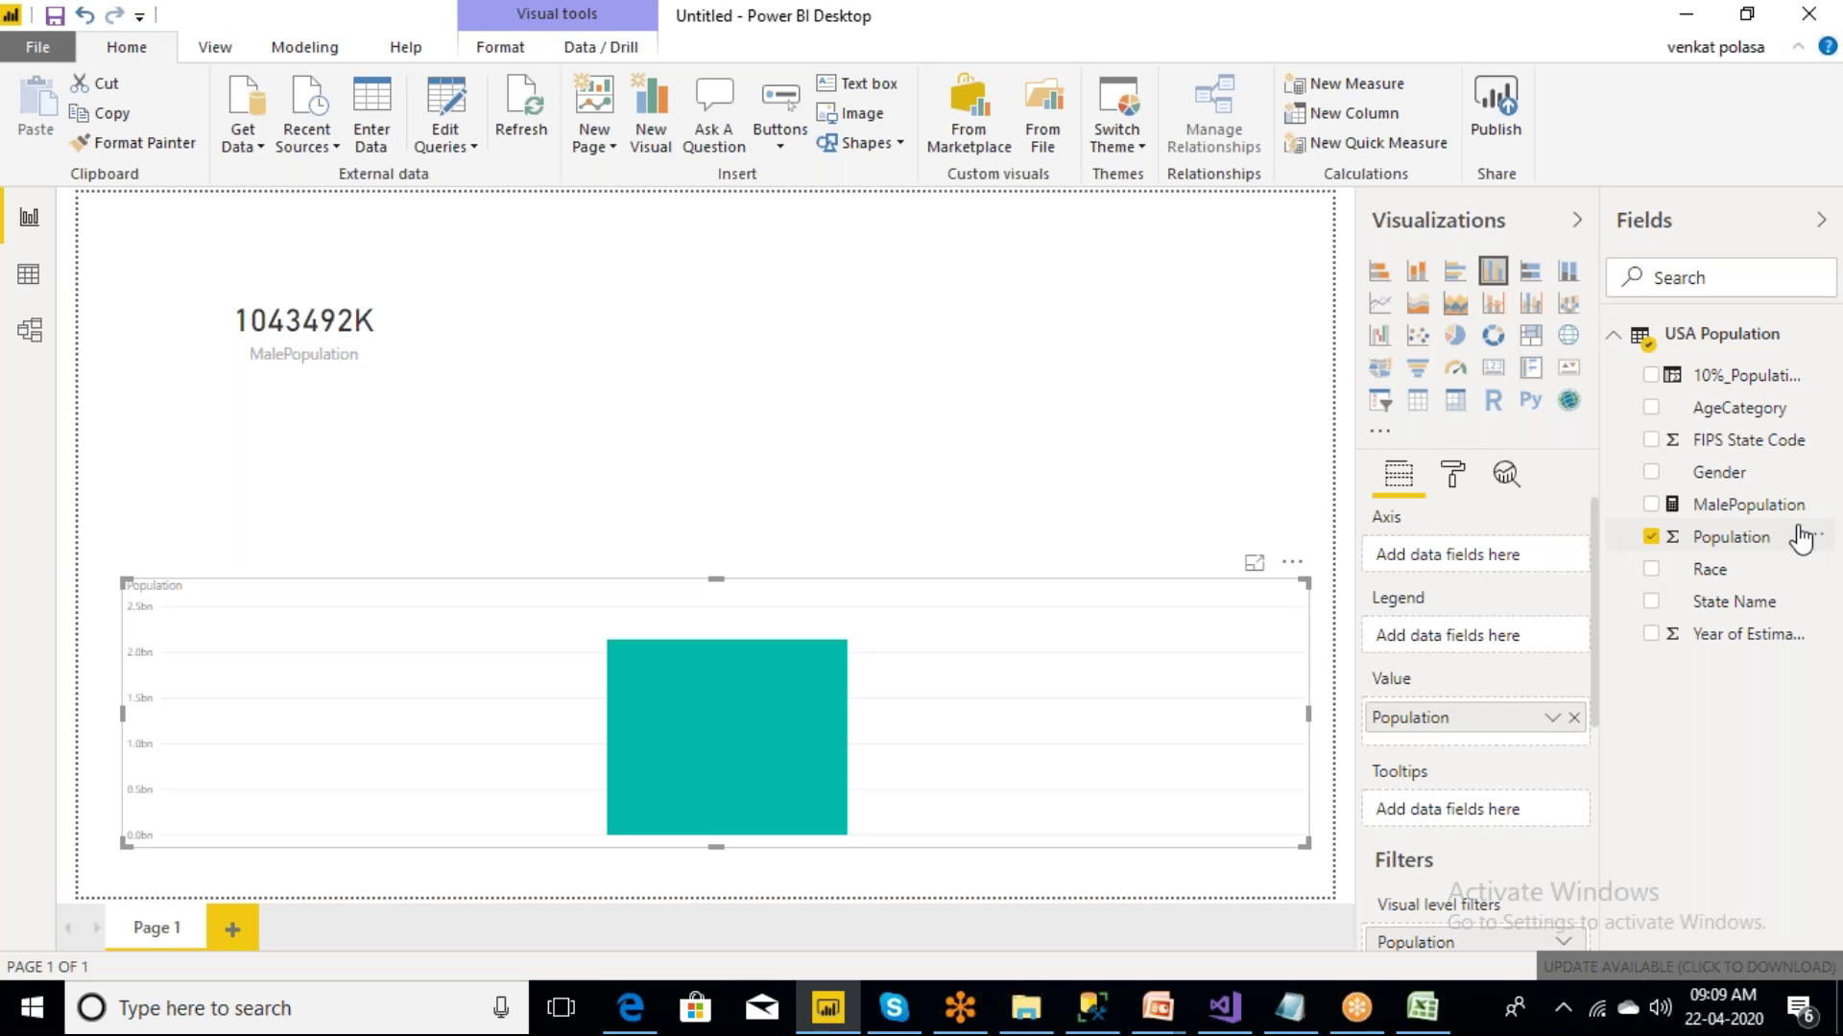
click(1756, 509)
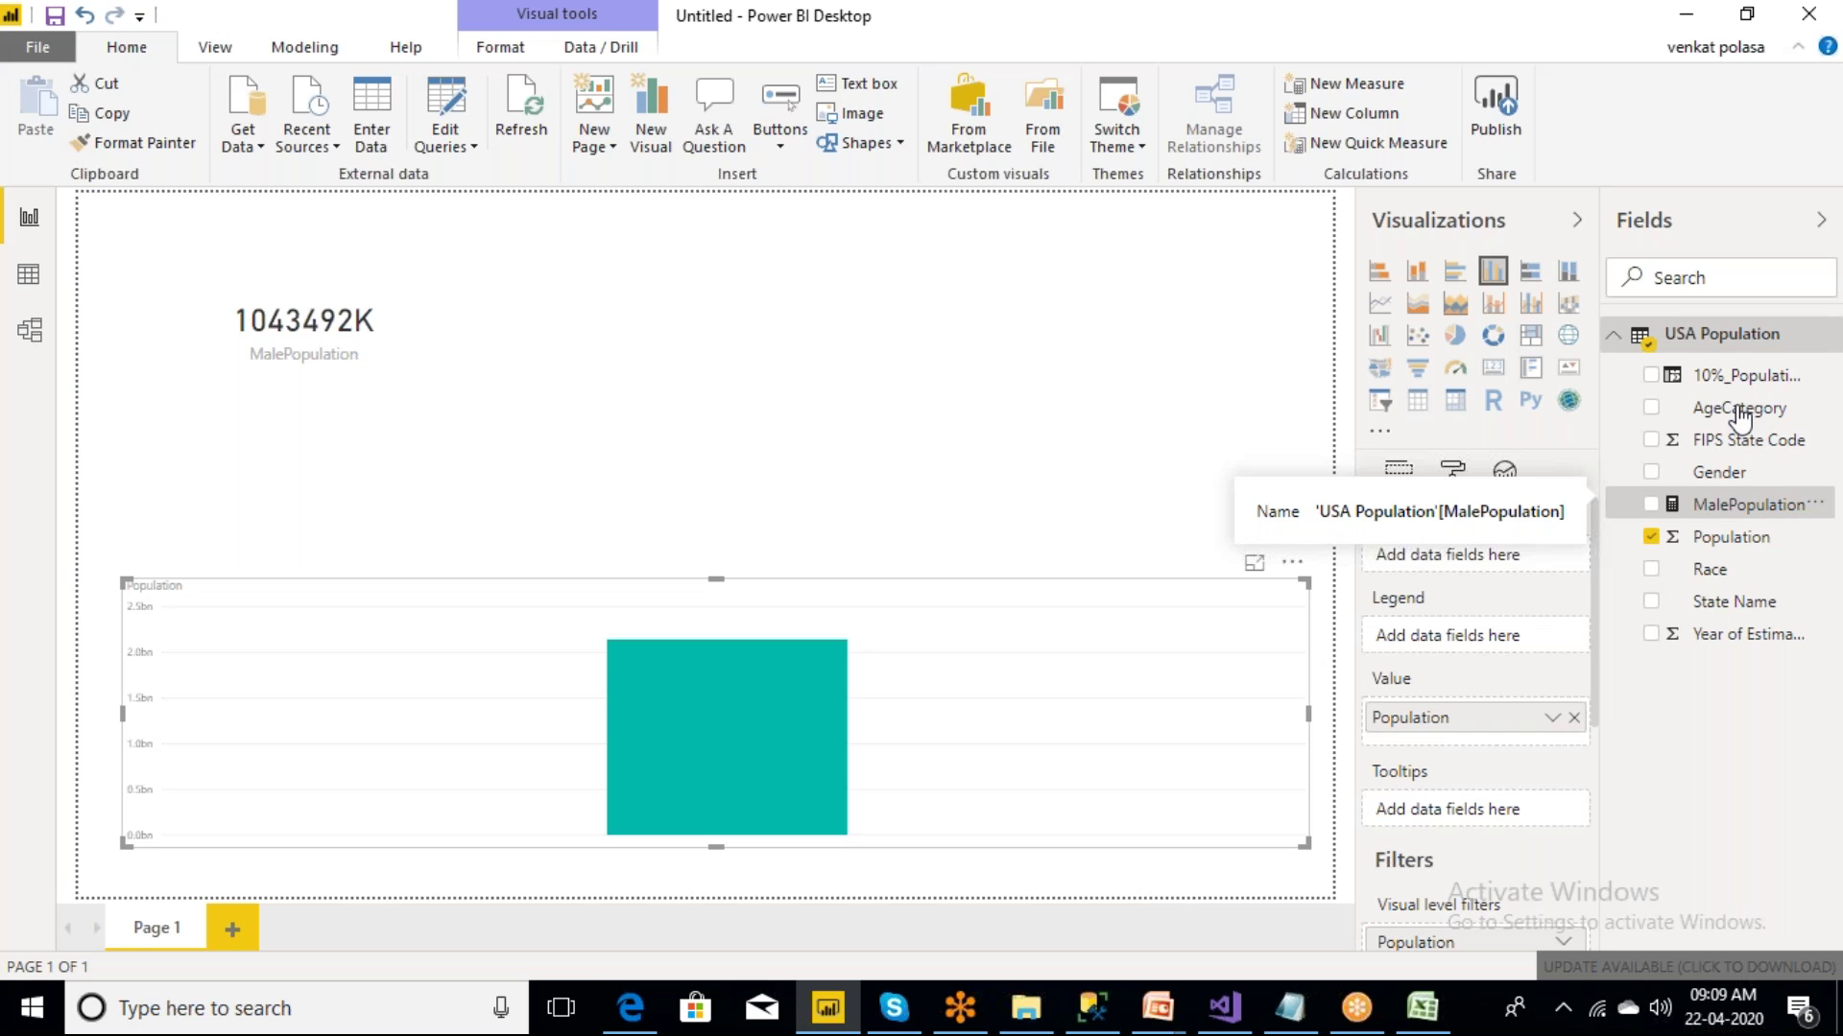
drag(1740, 413, 1451, 568)
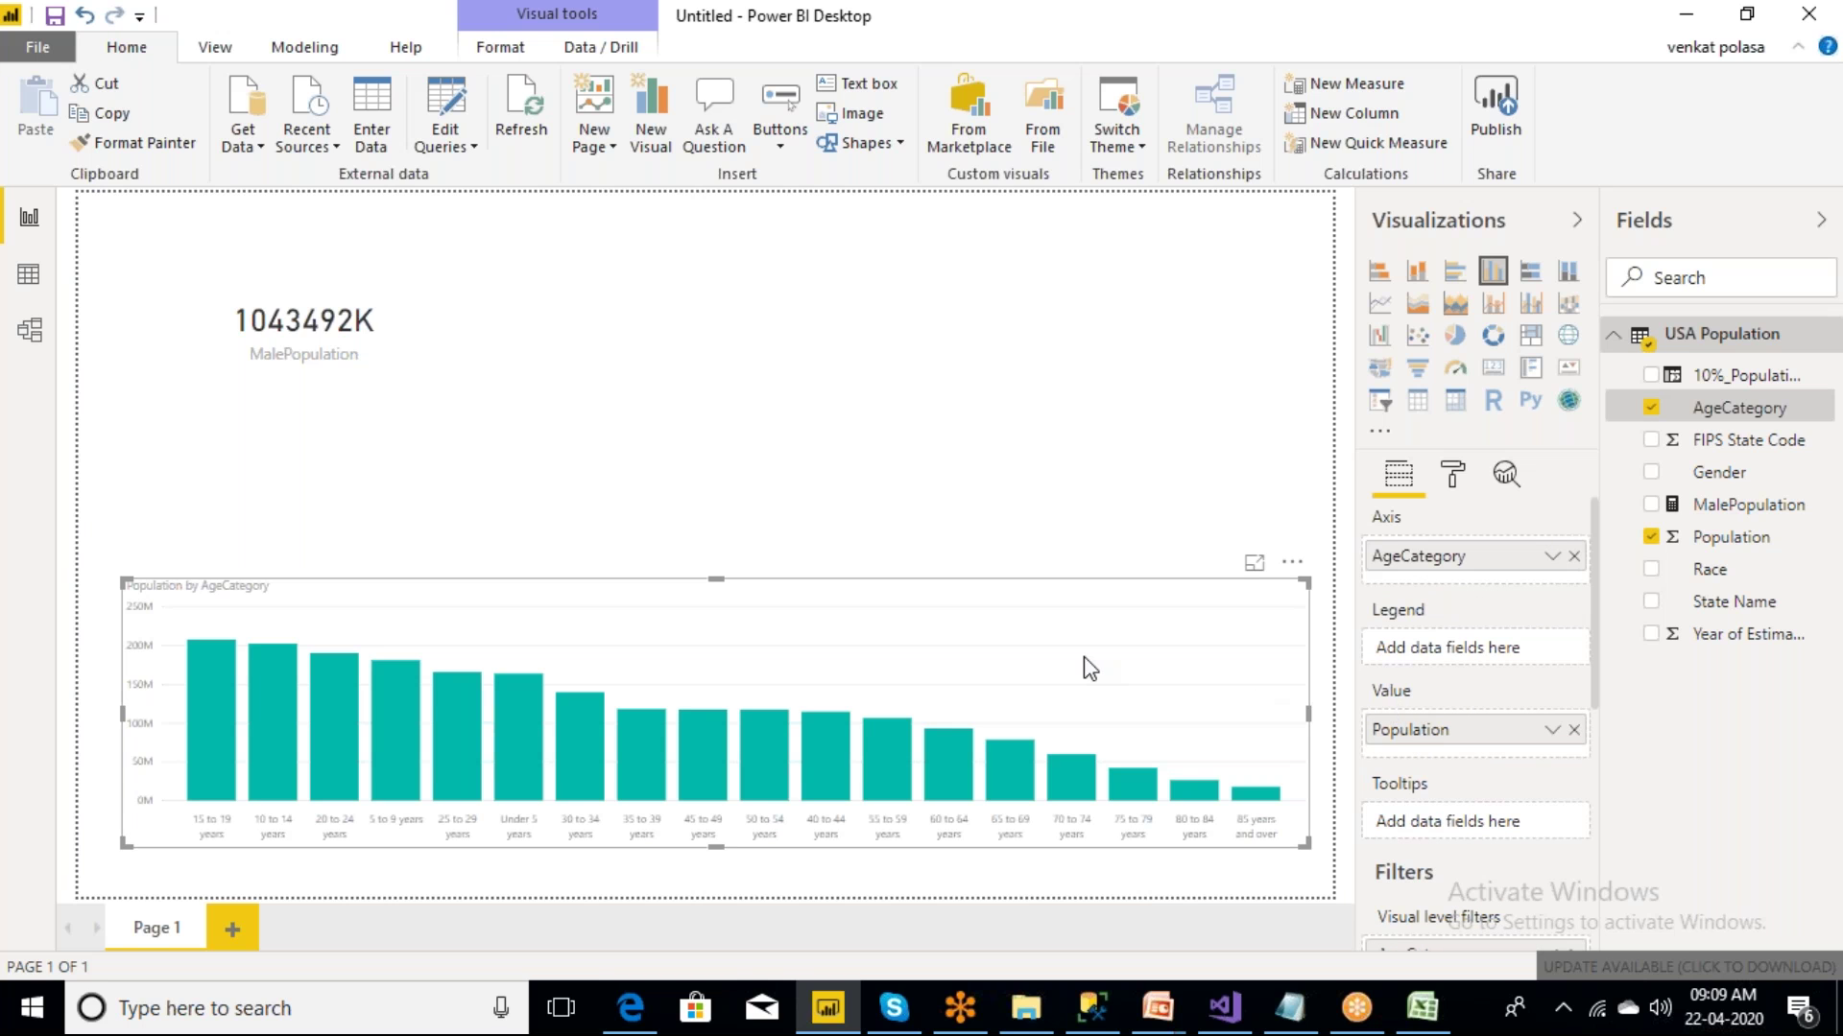
click(1292, 566)
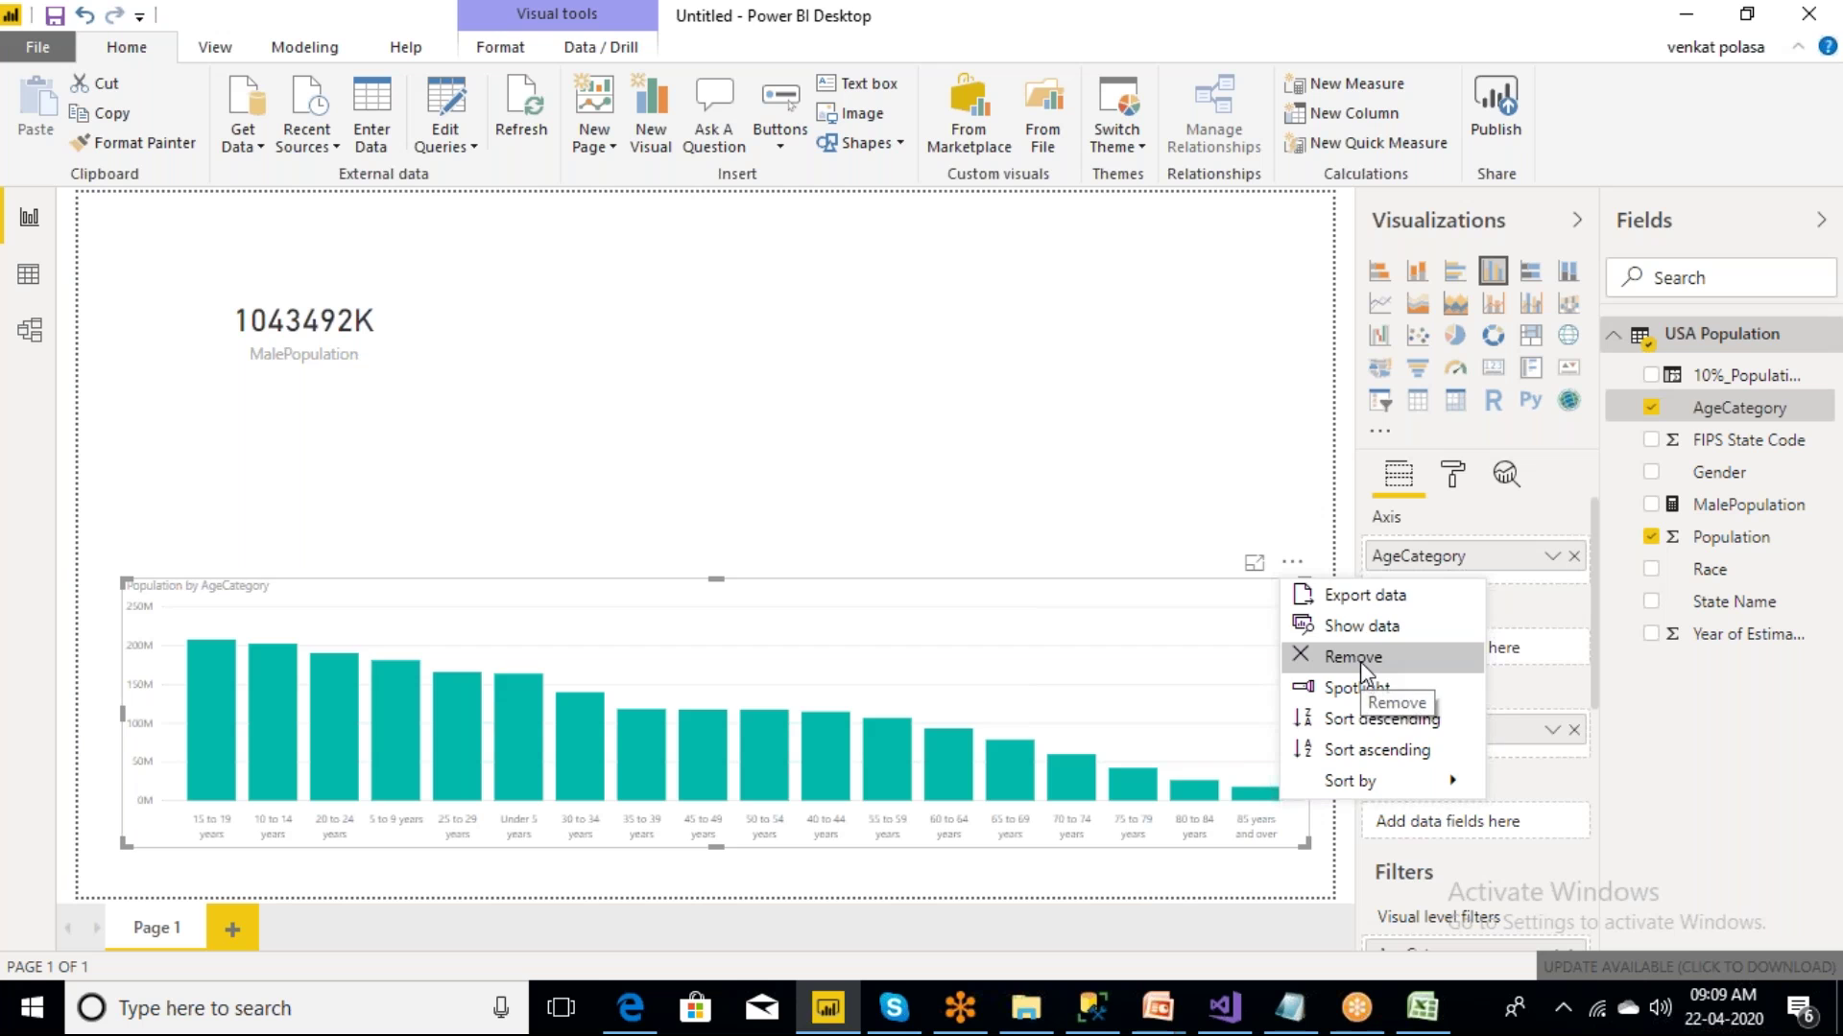
click(1361, 661)
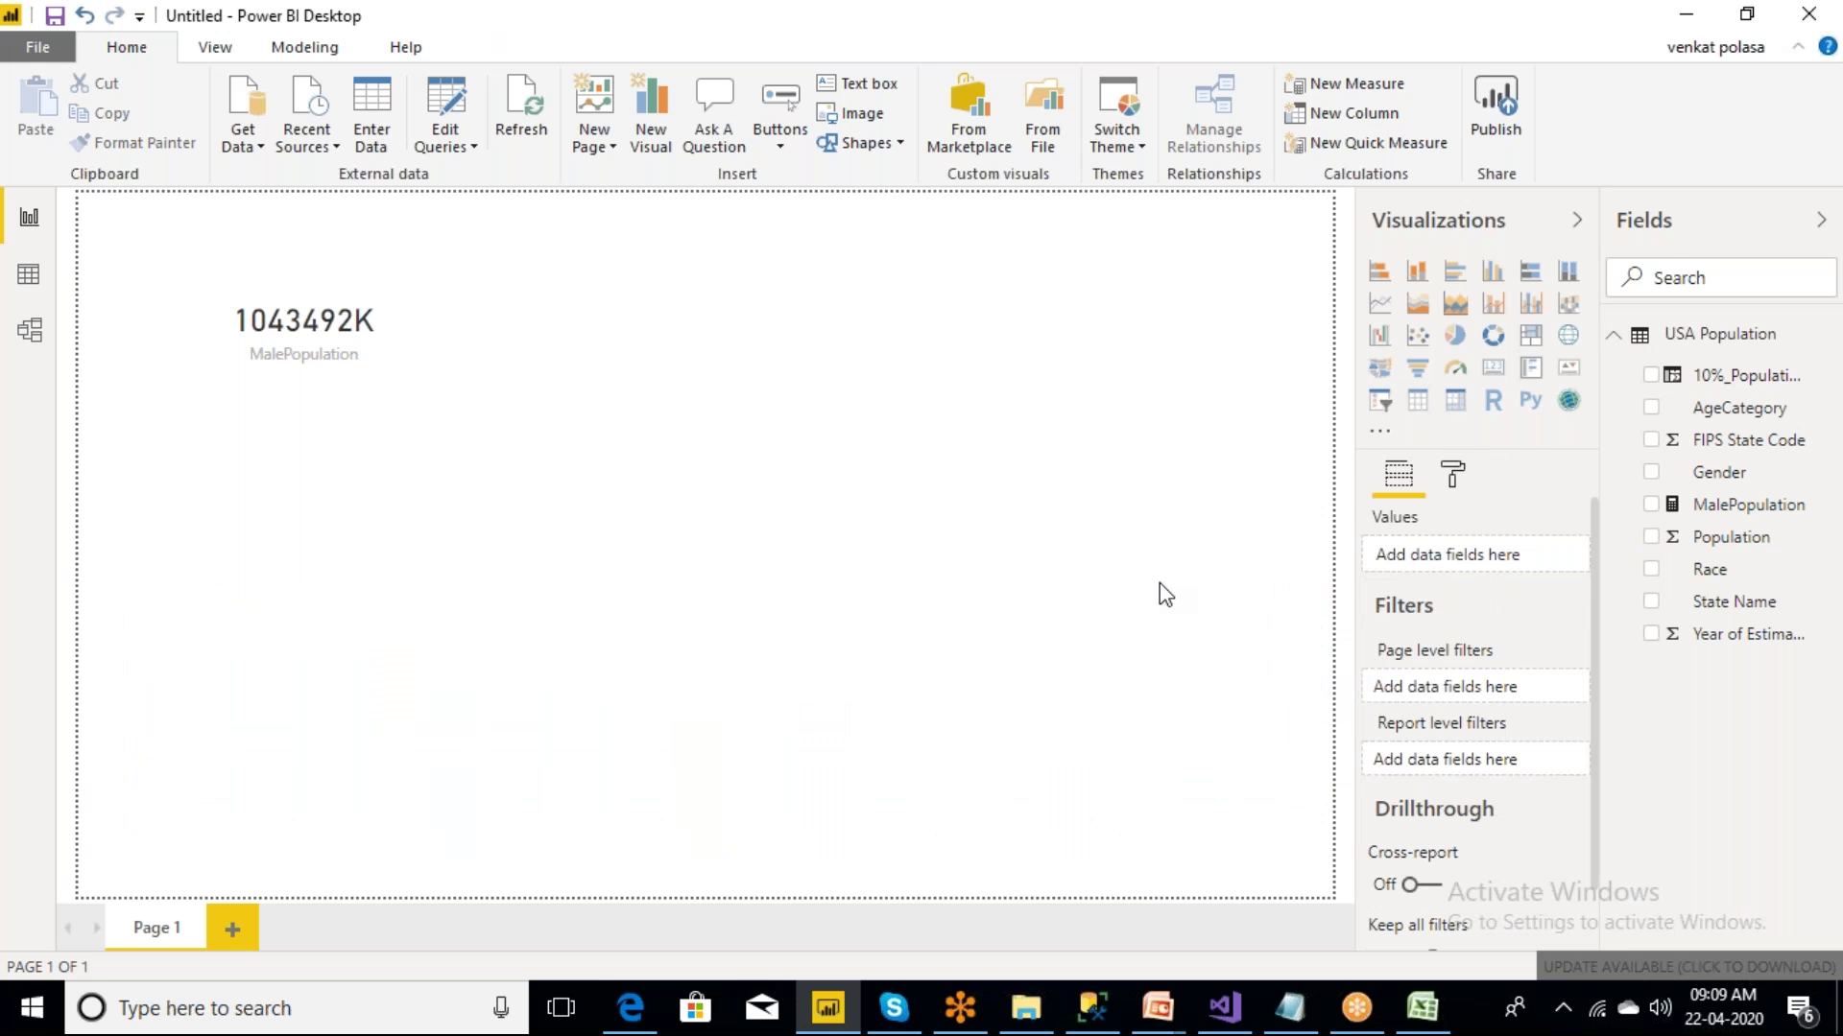
- Insert a new clustered column chart and stretch it across the lower part of the report page
click(1494, 276)
drag(255, 542, 268, 716)
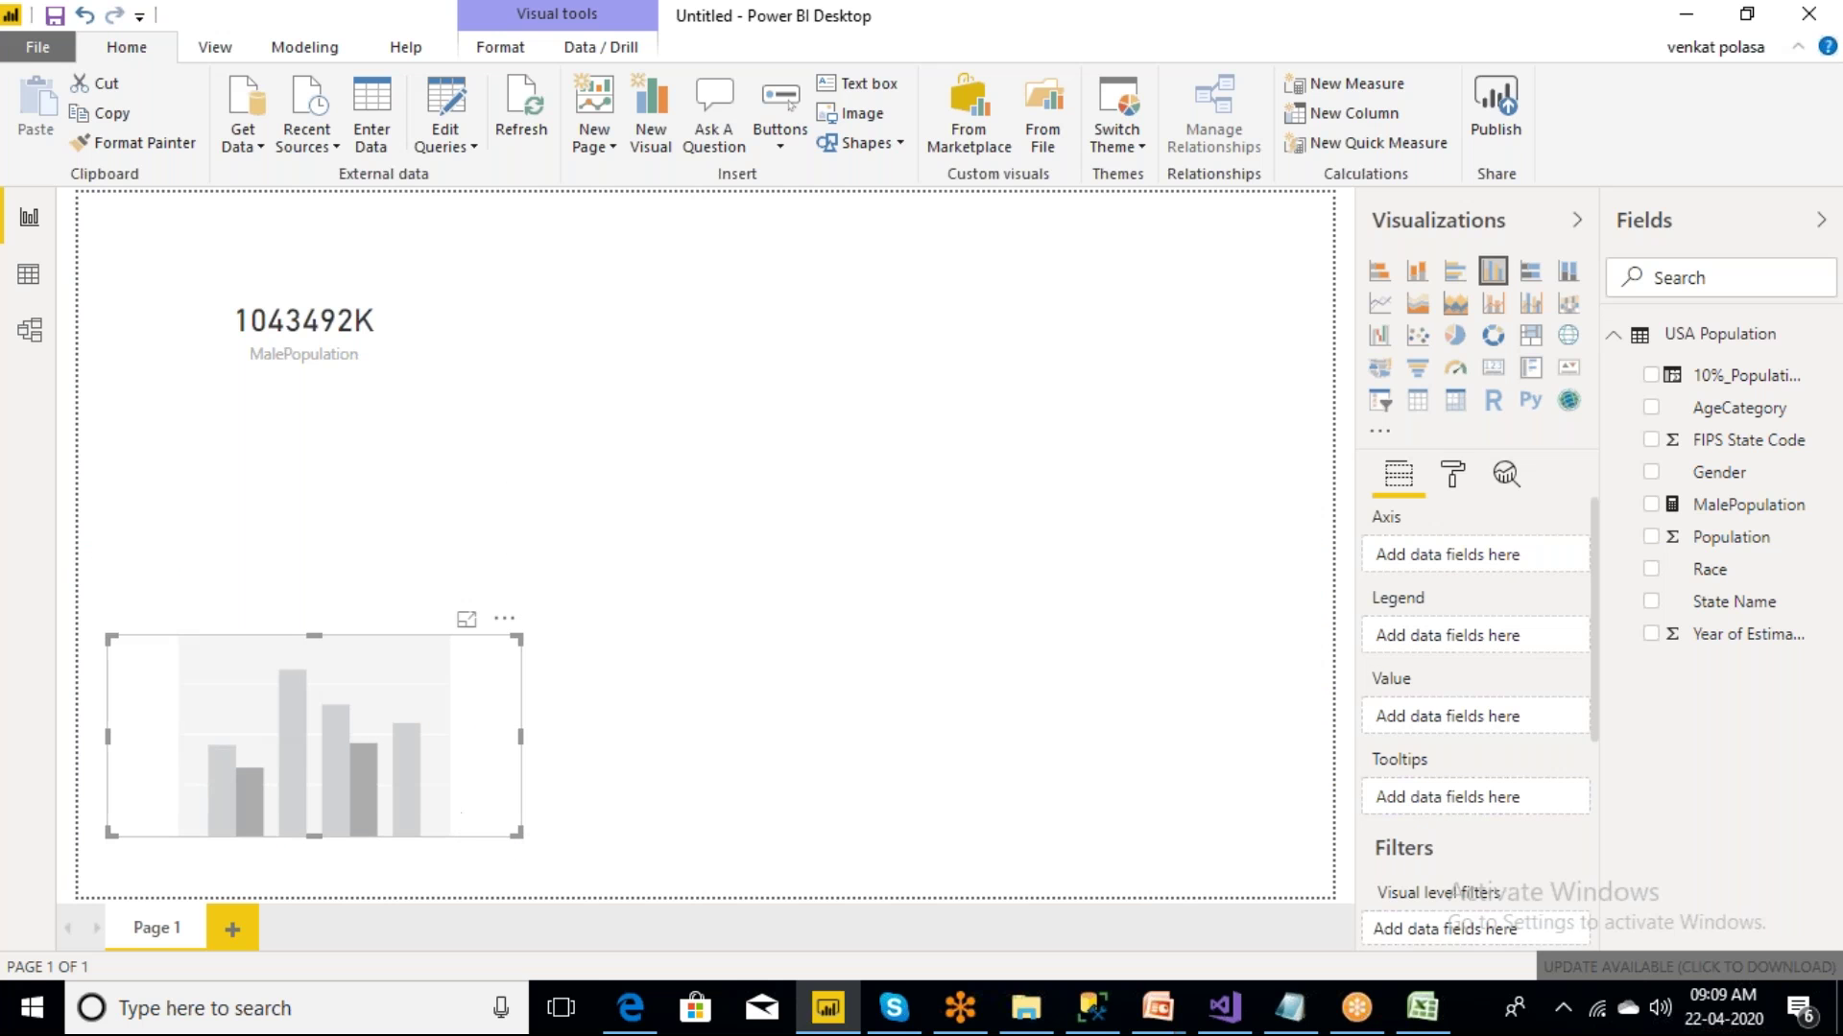
drag(516, 834, 1322, 875)
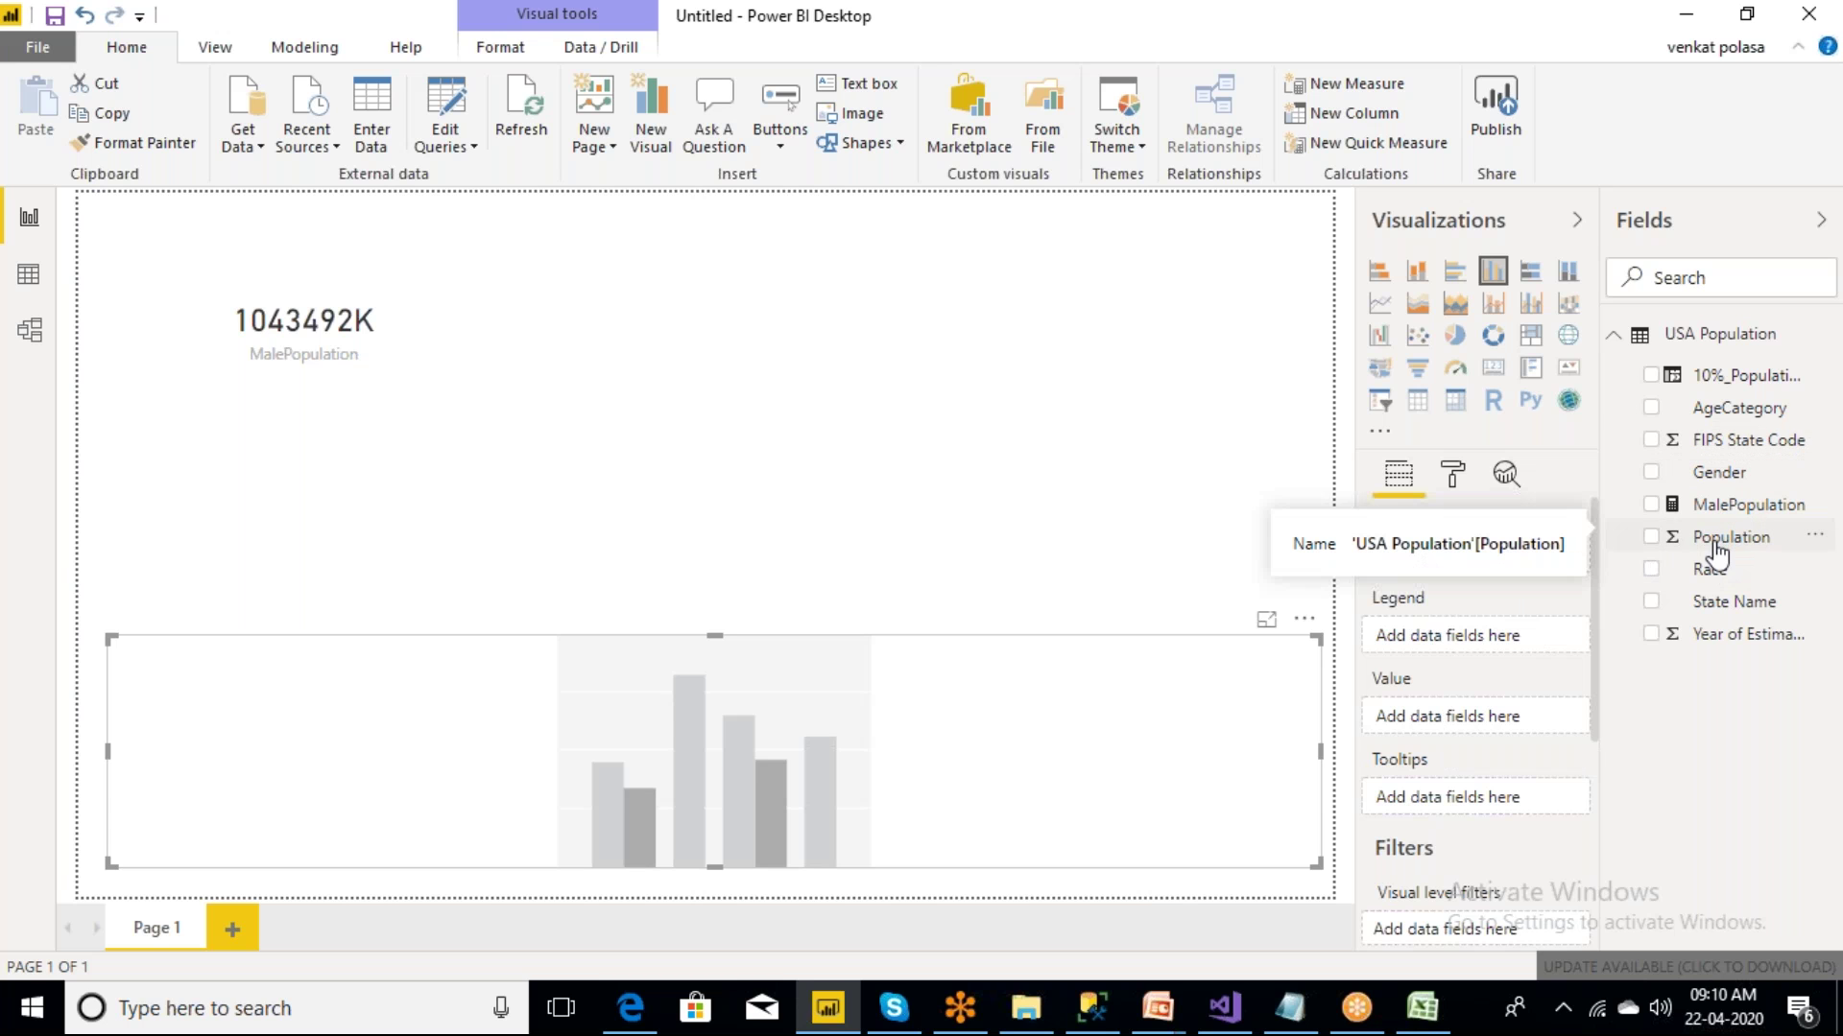
- Plot Population by AgeCategory in the column chart, and view it in focus mode before returning to the report
drag(1716, 554, 983, 762)
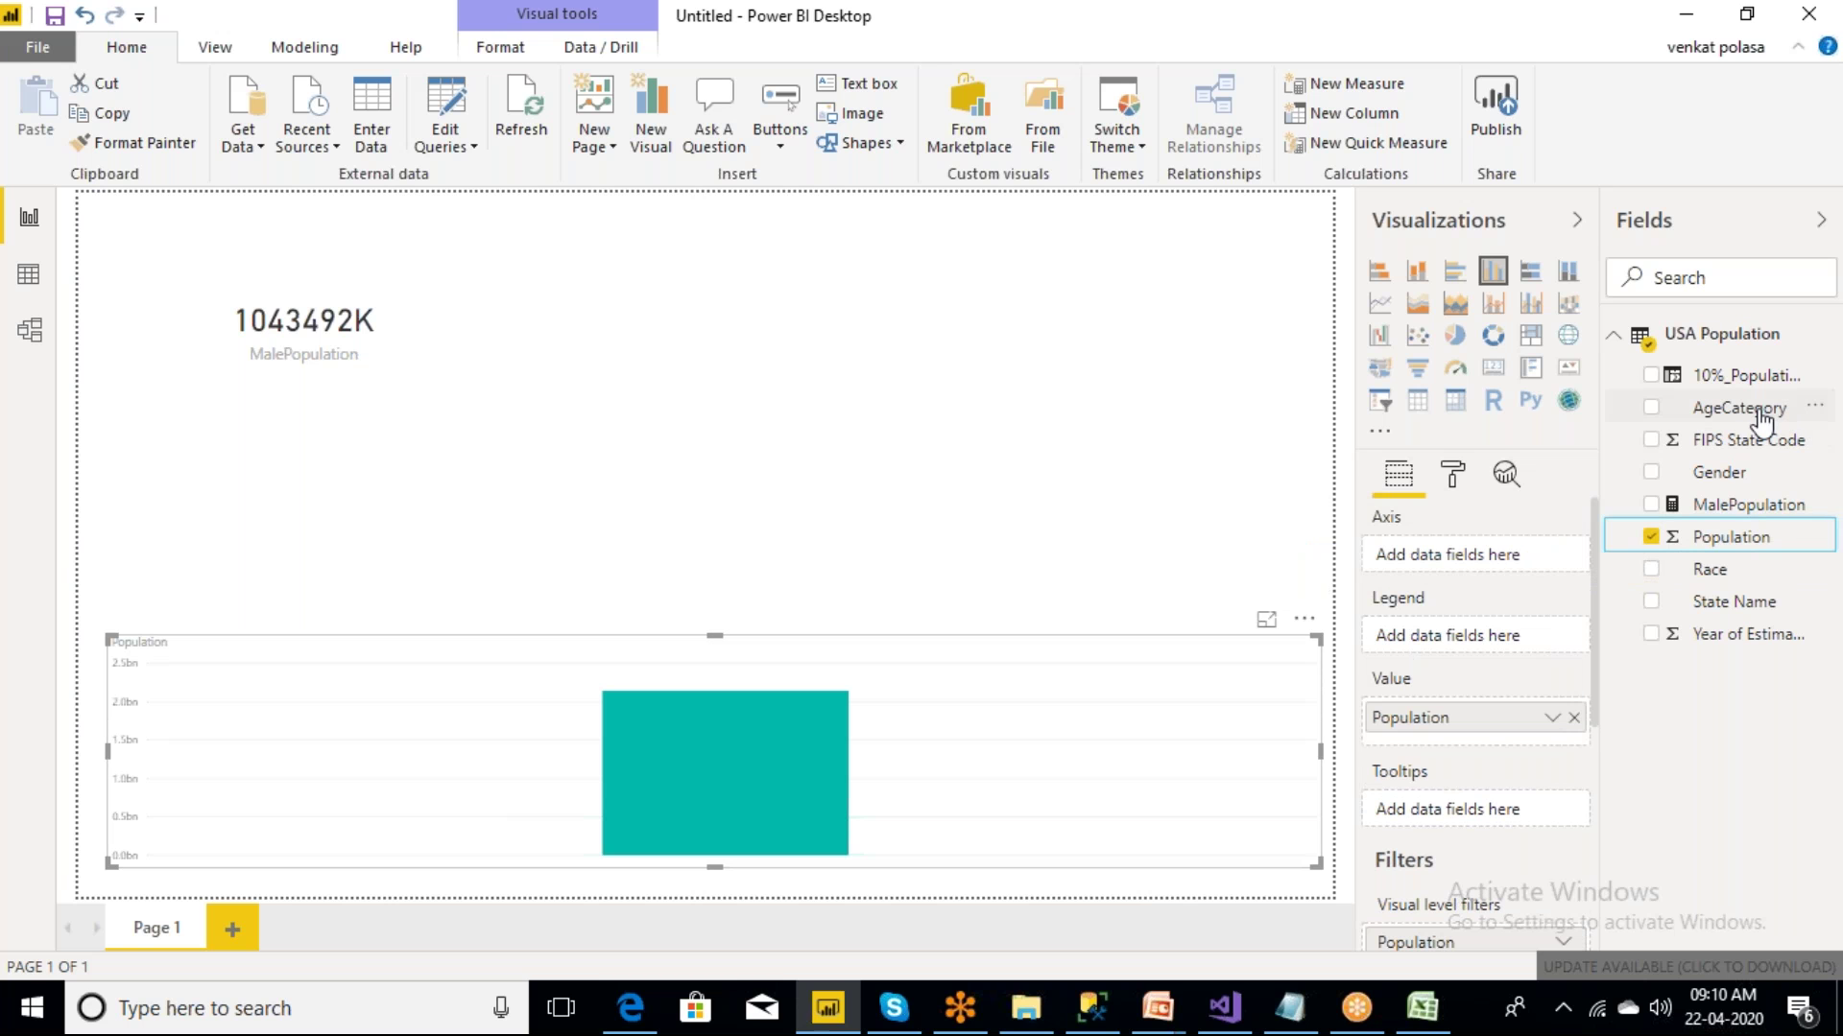
drag(1762, 420, 930, 730)
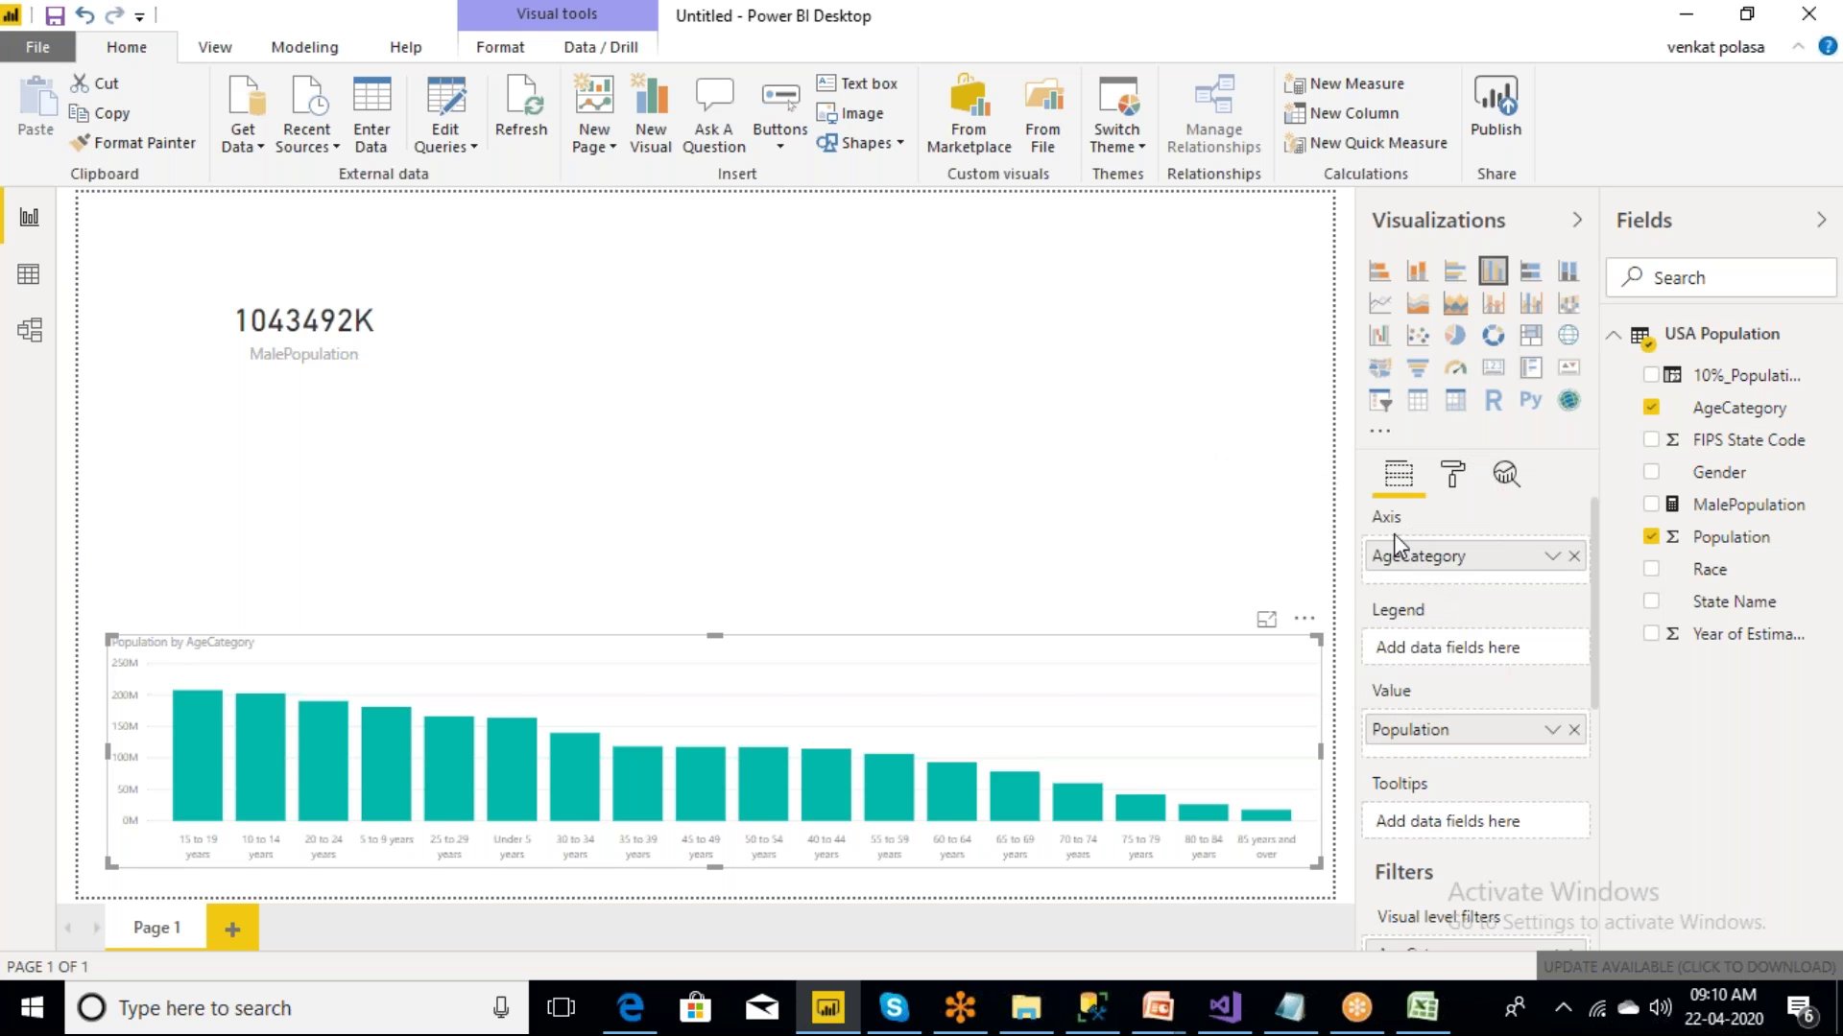
click(1266, 622)
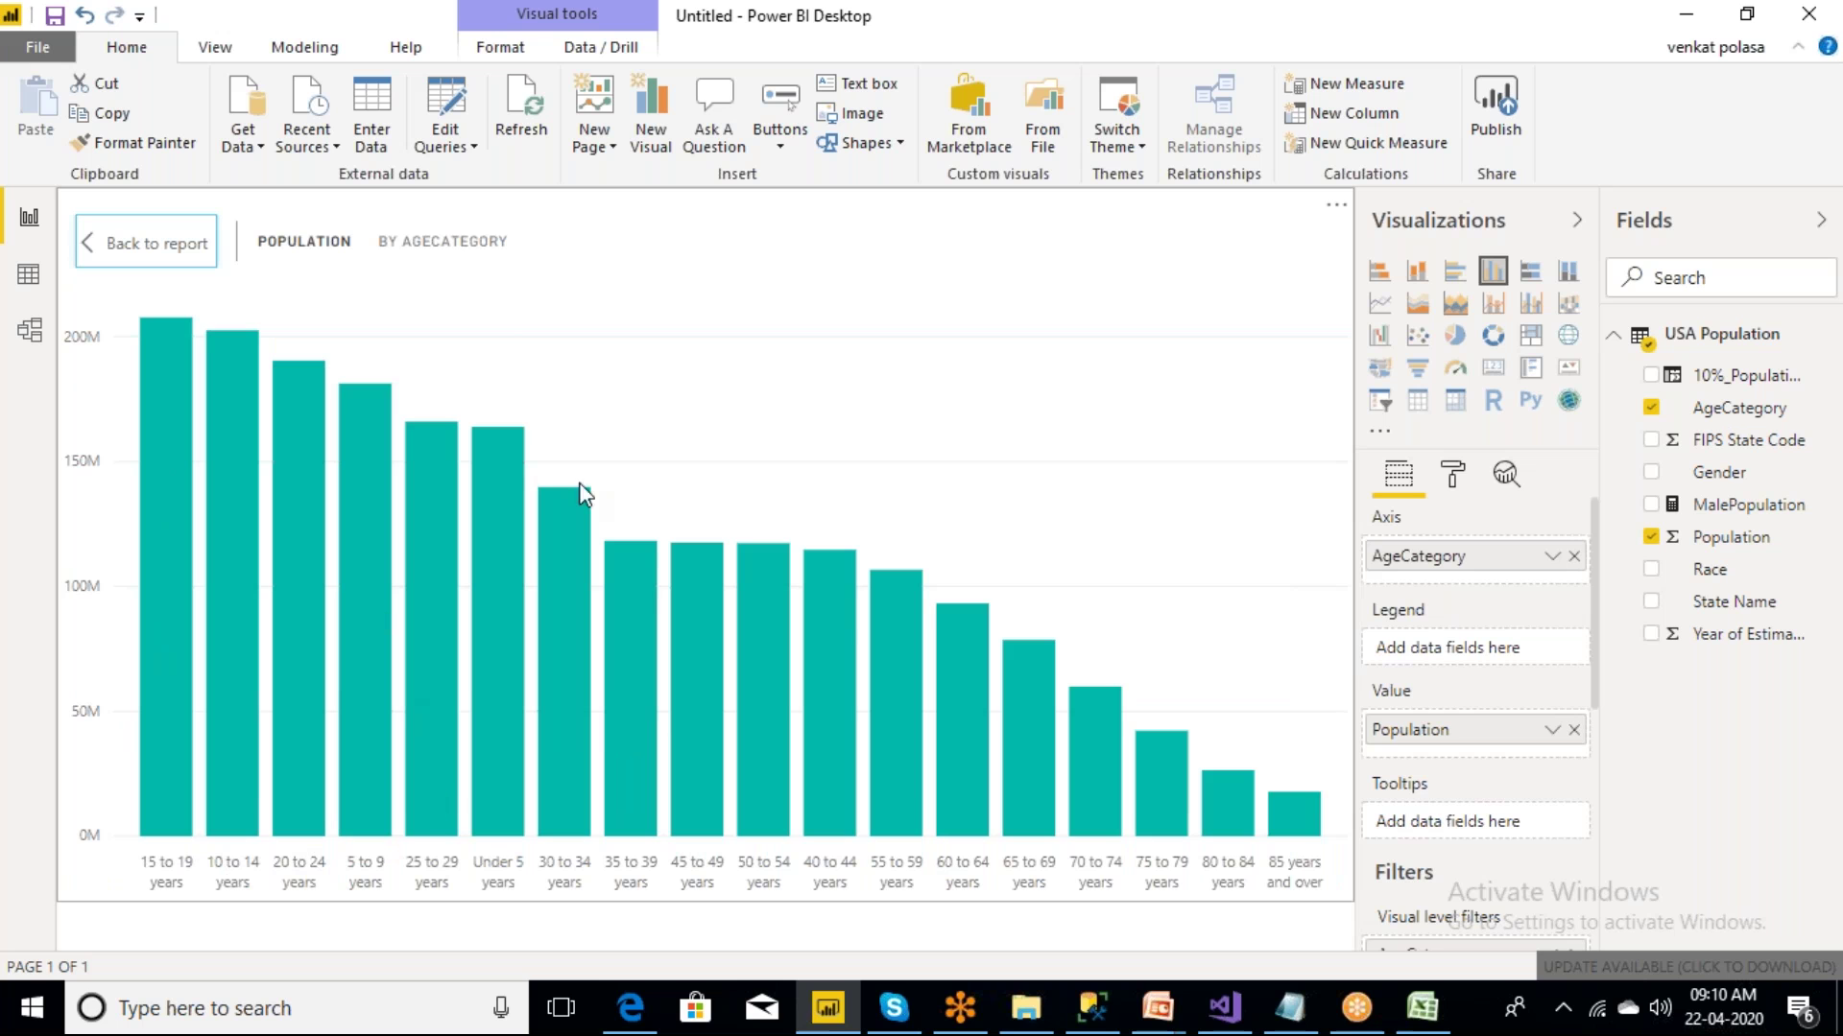
click(163, 244)
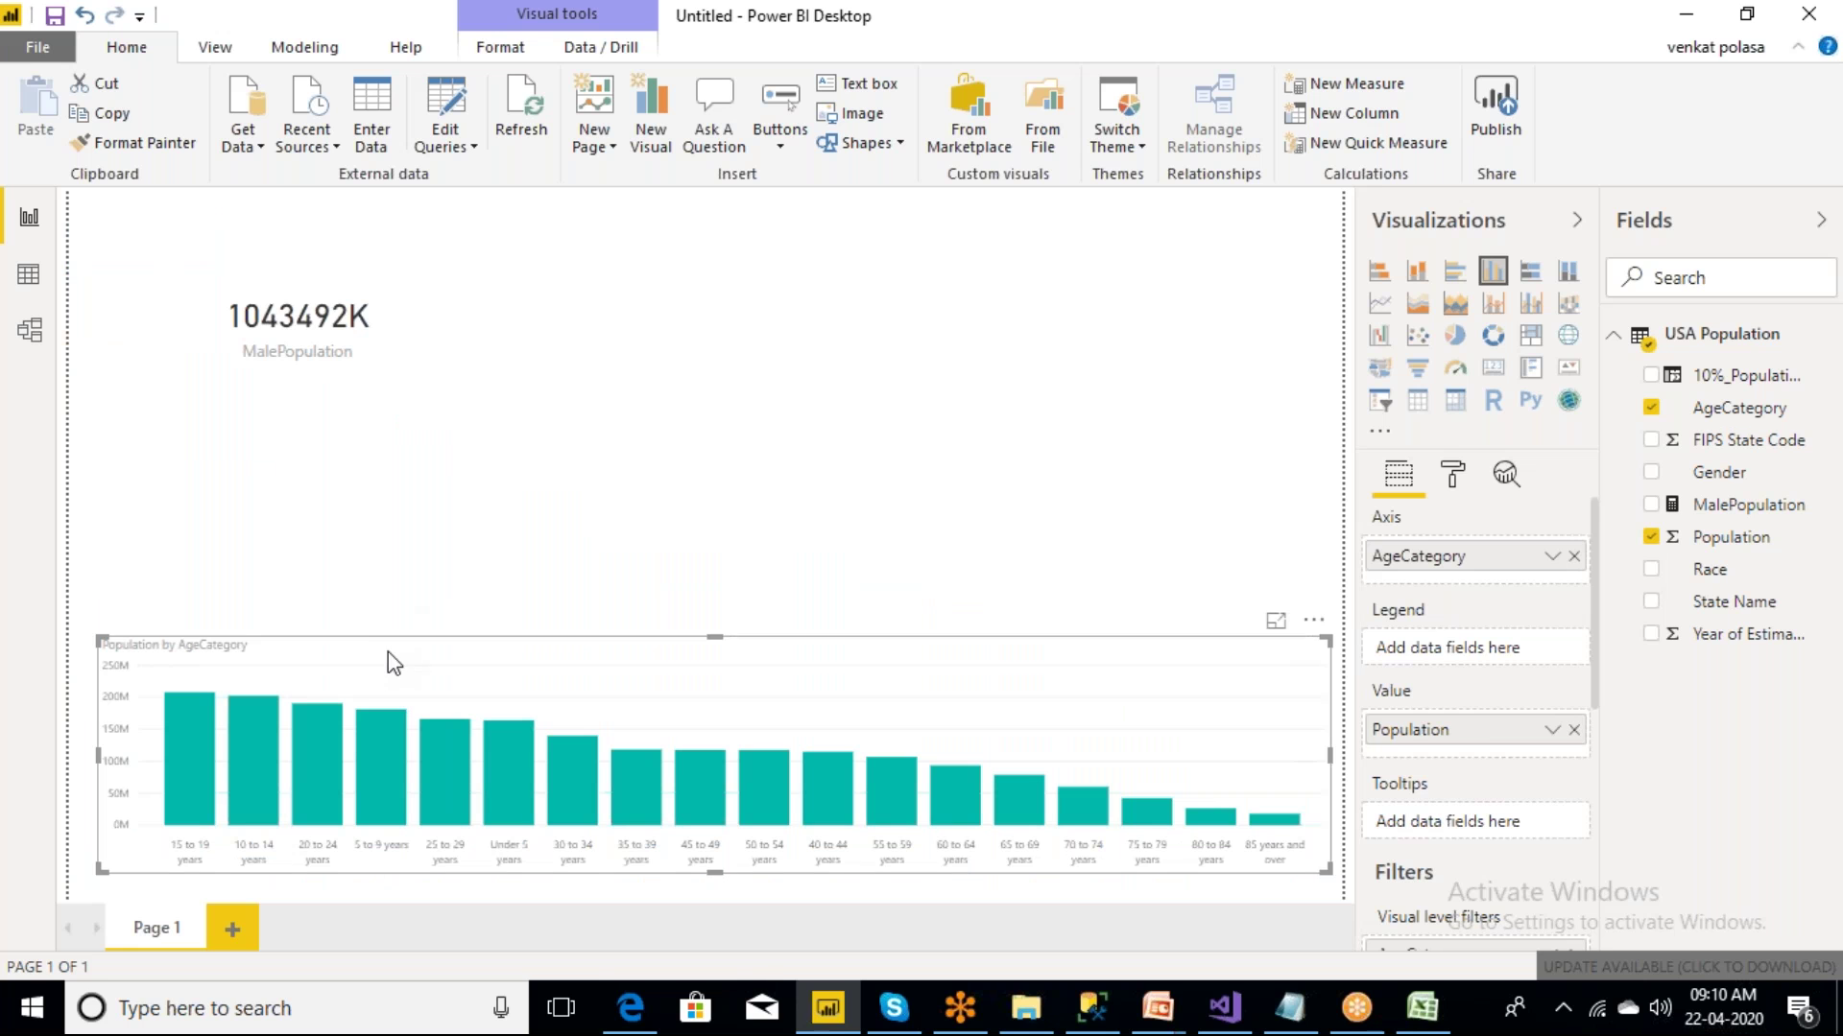
- Insert a blank pie chart, place it beside the MalePopulation card above the column chart, and enlarge it
click(1456, 336)
drag(338, 475, 662, 321)
drag(826, 470, 867, 530)
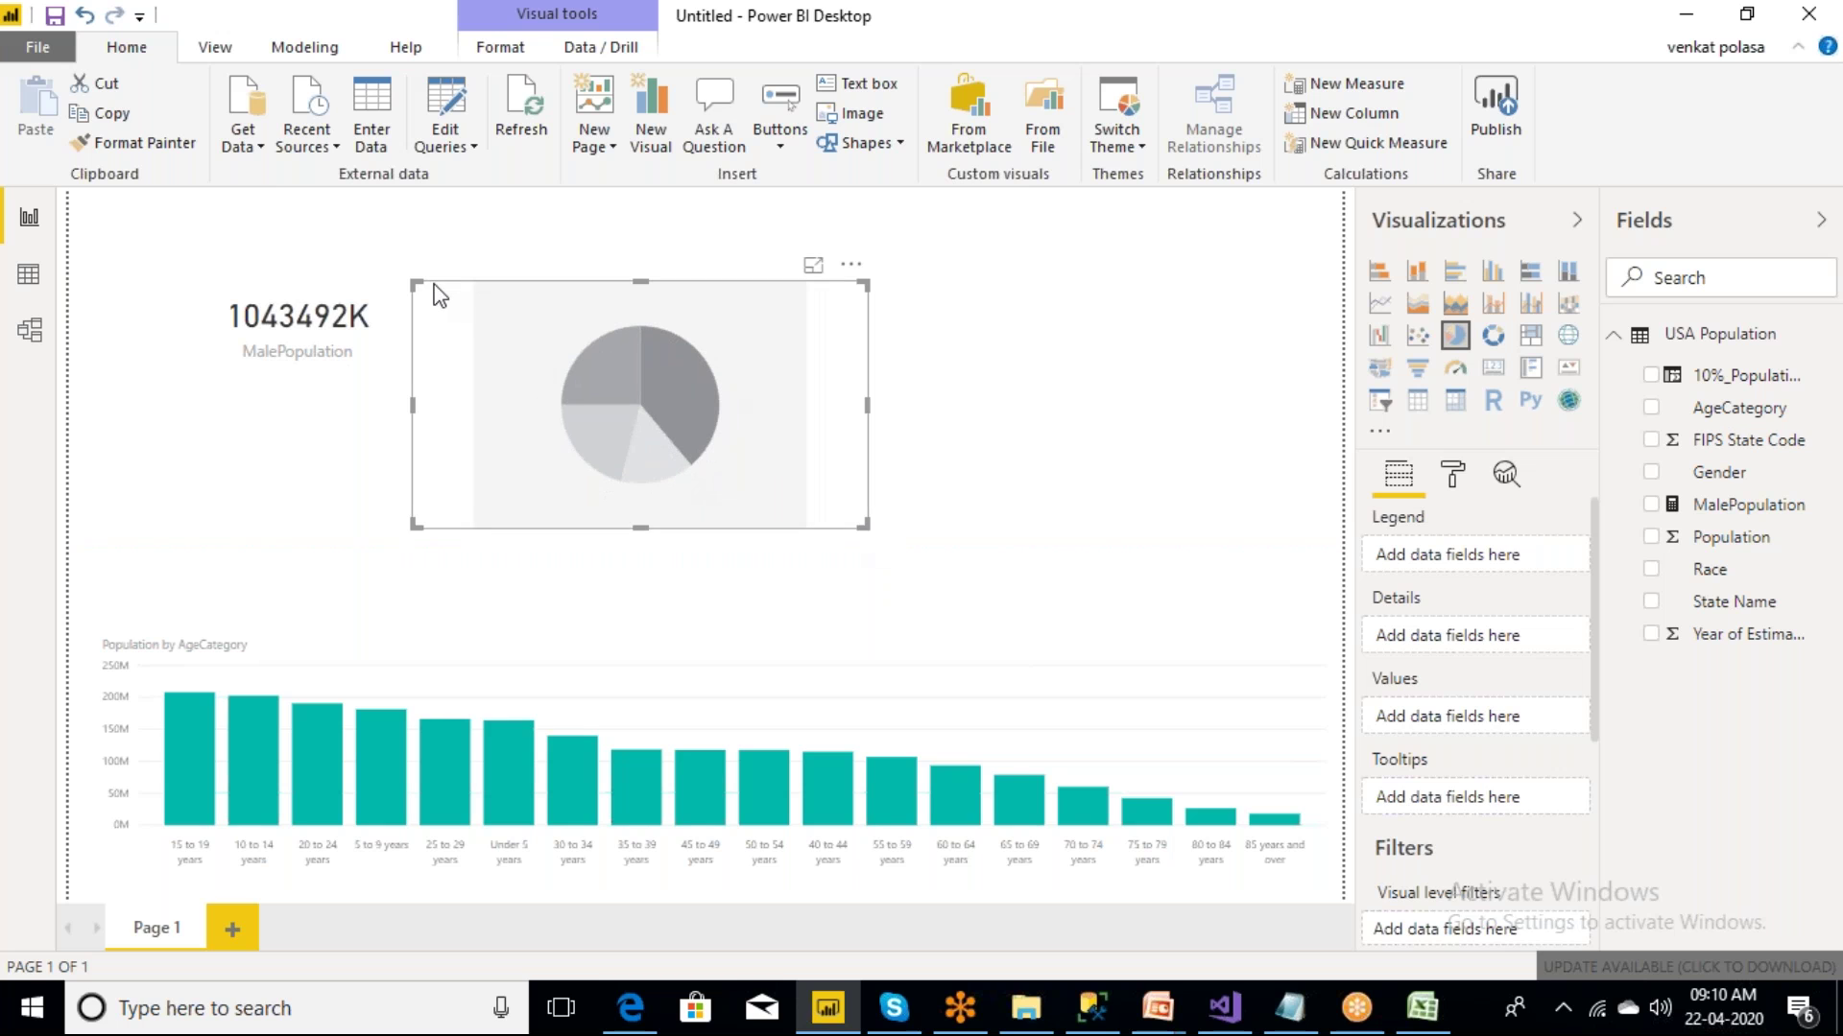
drag(416, 282, 417, 226)
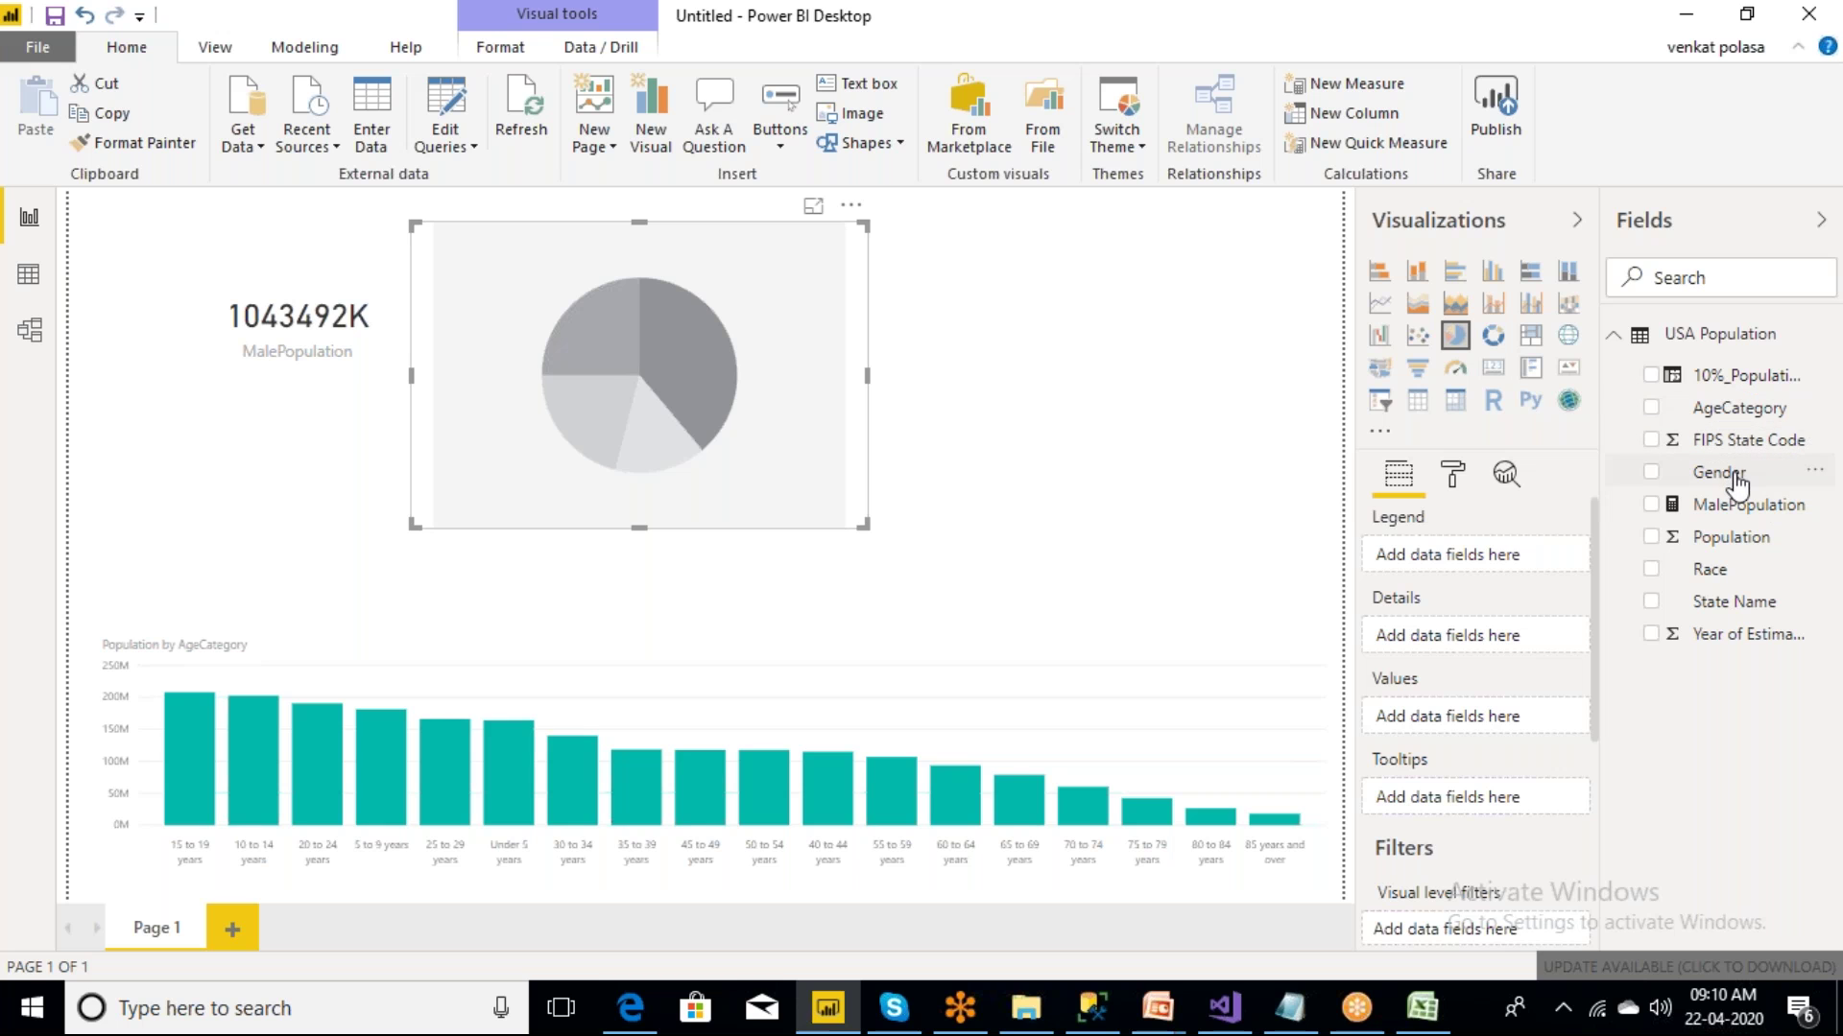
- Plot Population by Gender in the pie chart, and view it in focus mode before returning to the report
drag(1737, 483, 736, 425)
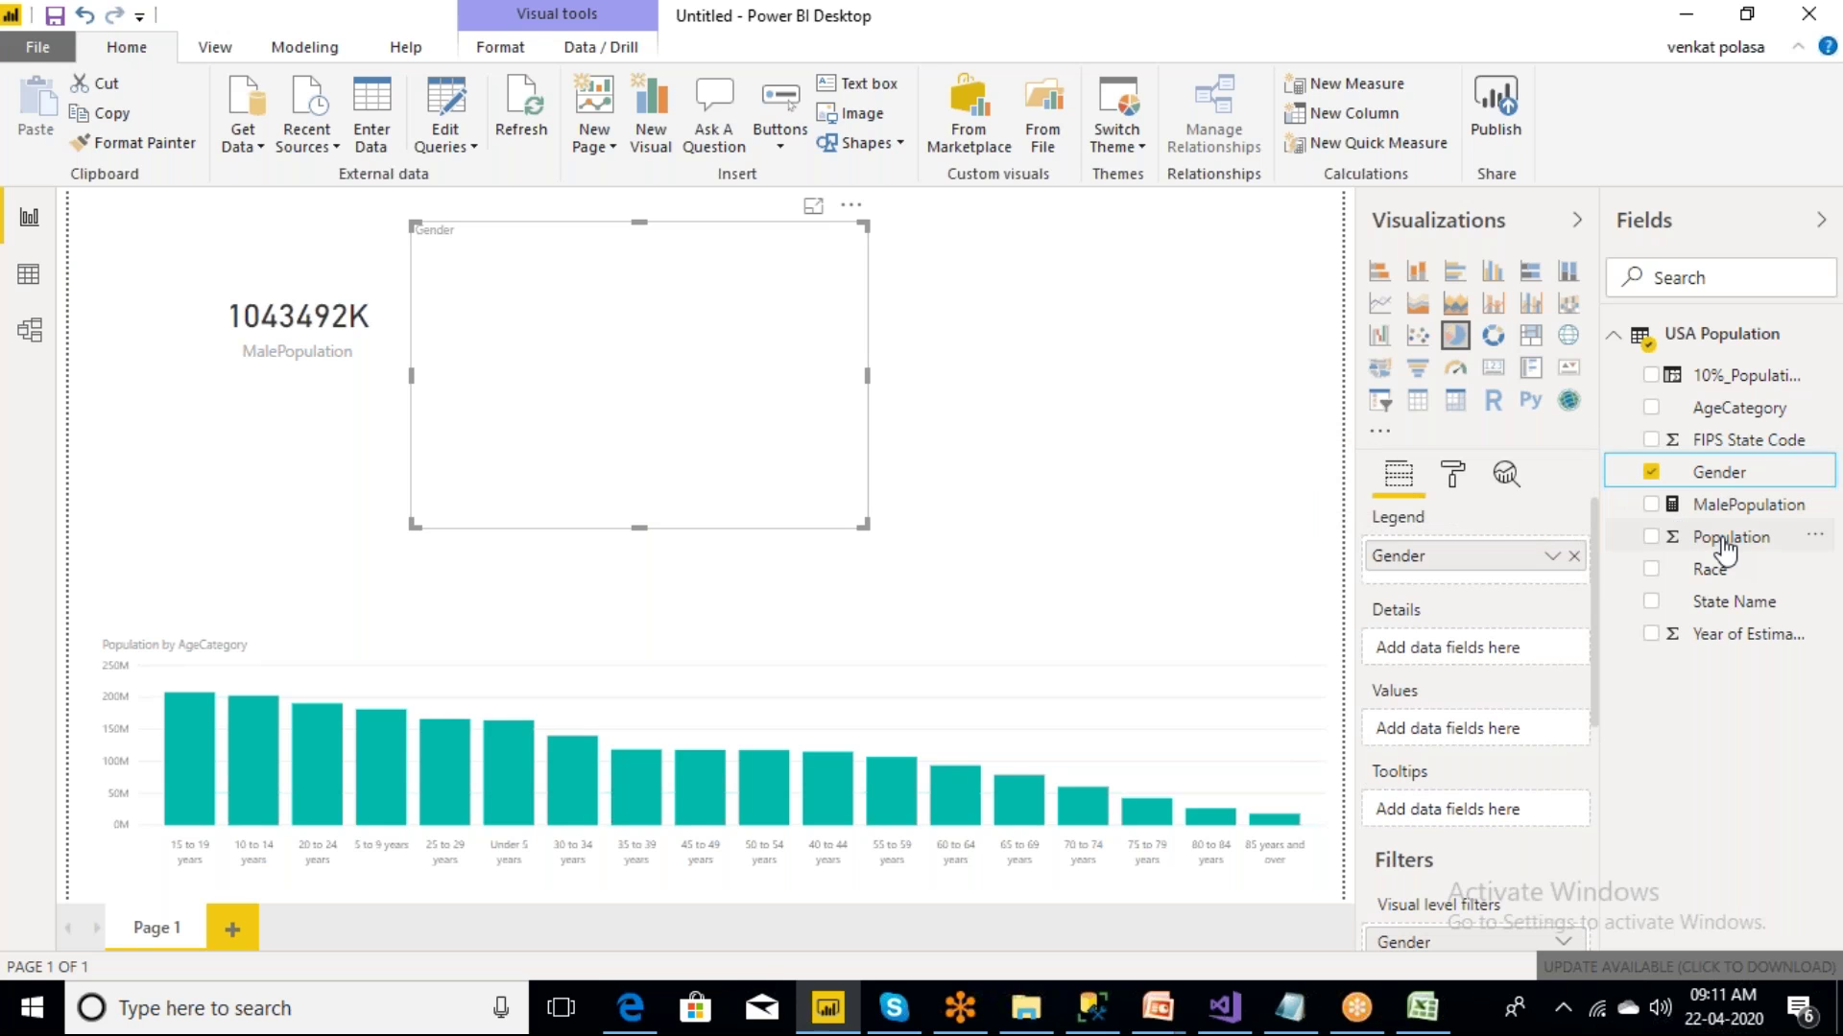
drag(1725, 549, 714, 384)
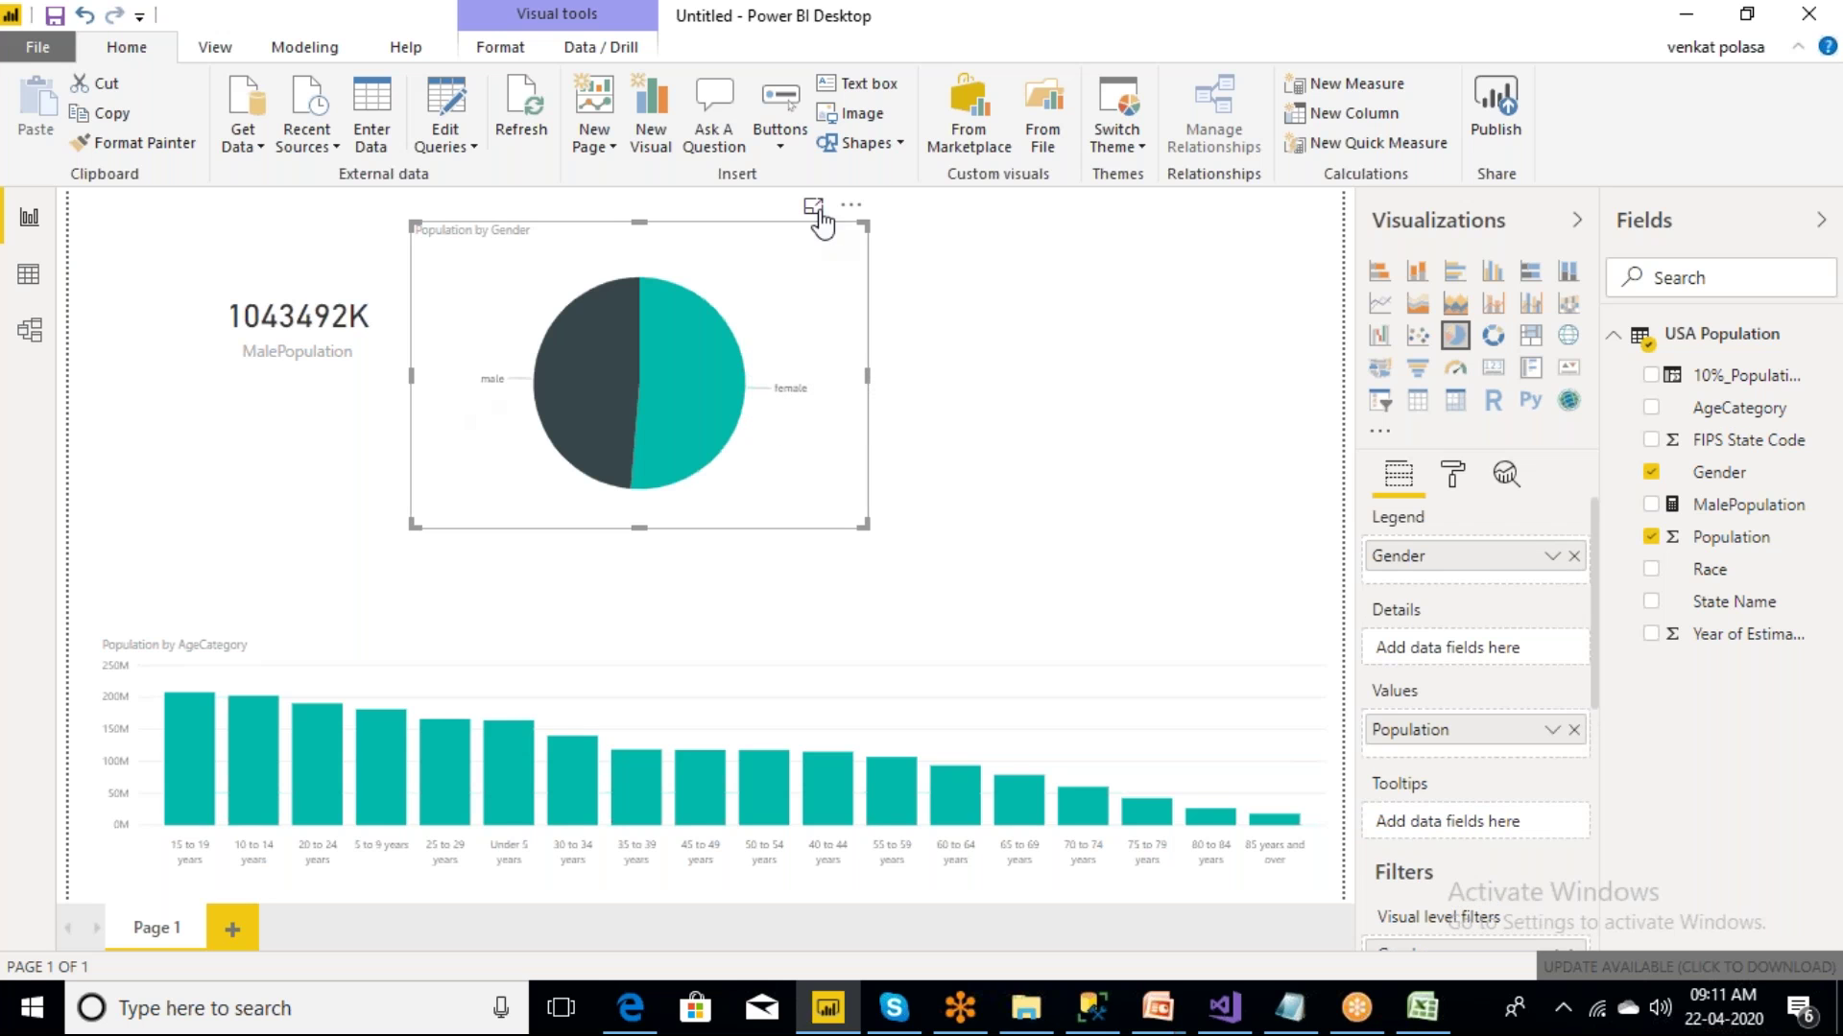
click(813, 207)
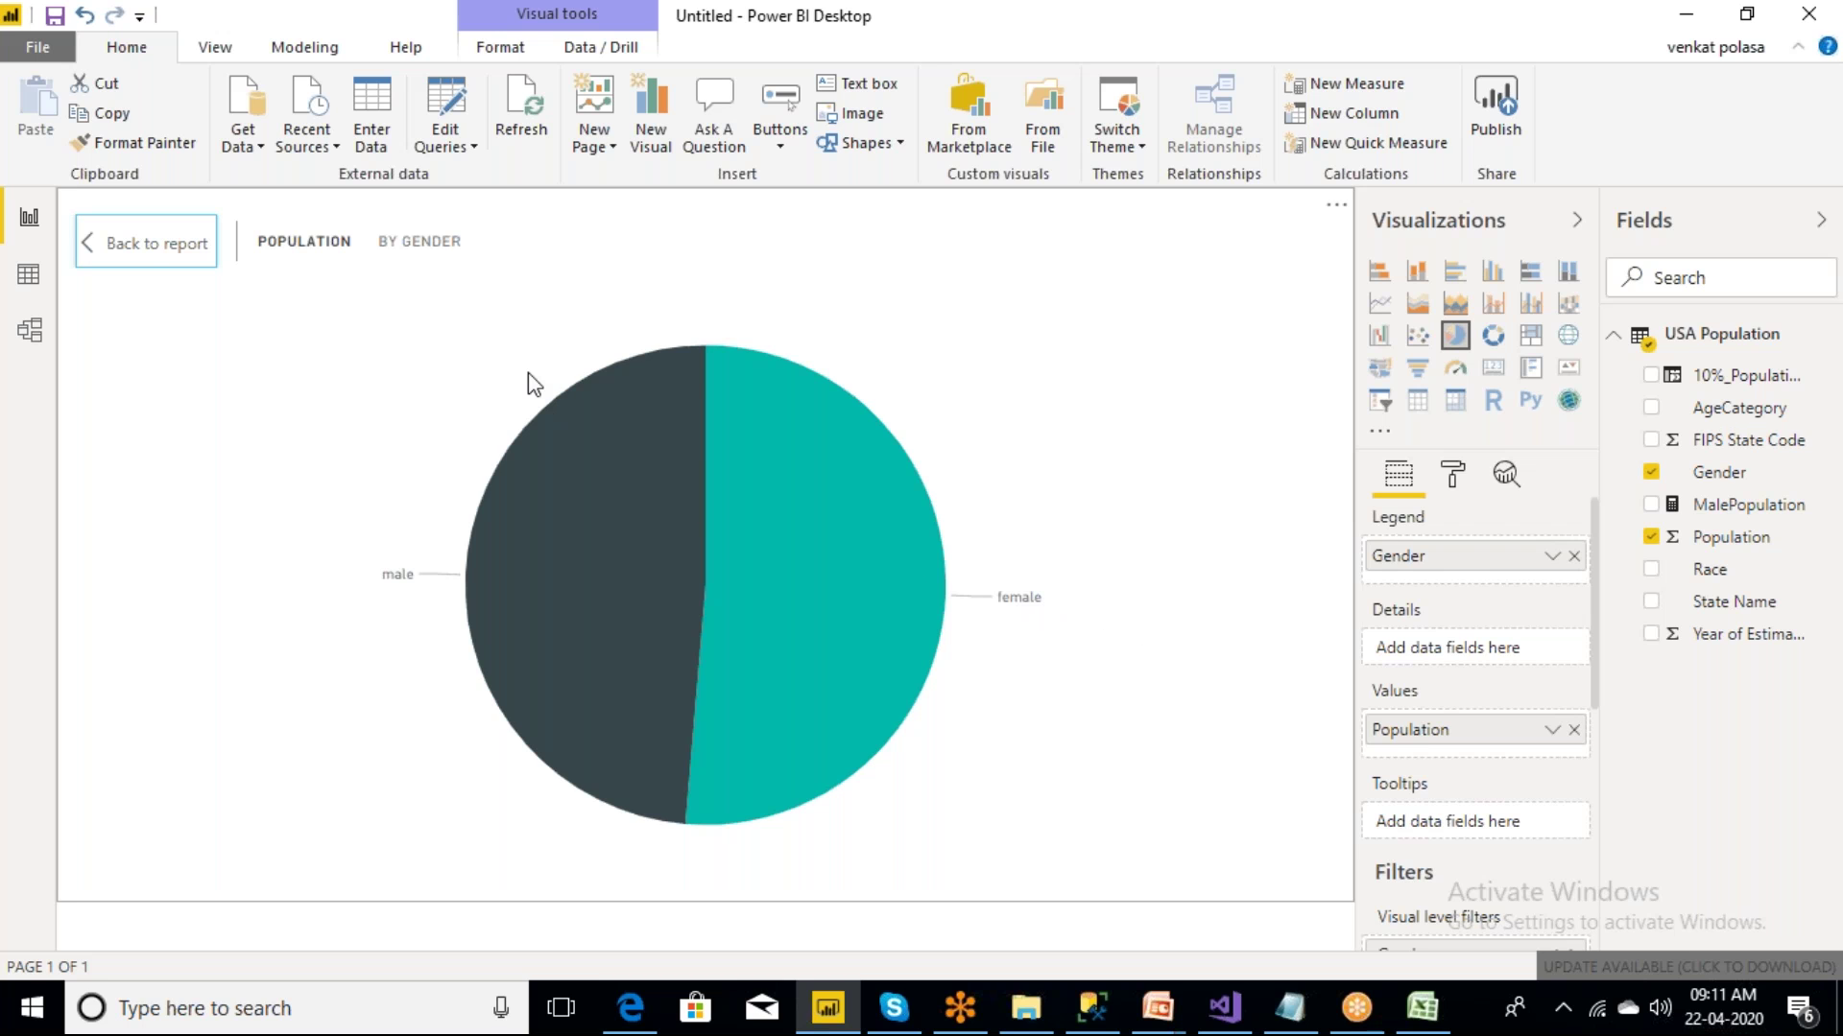
click(137, 257)
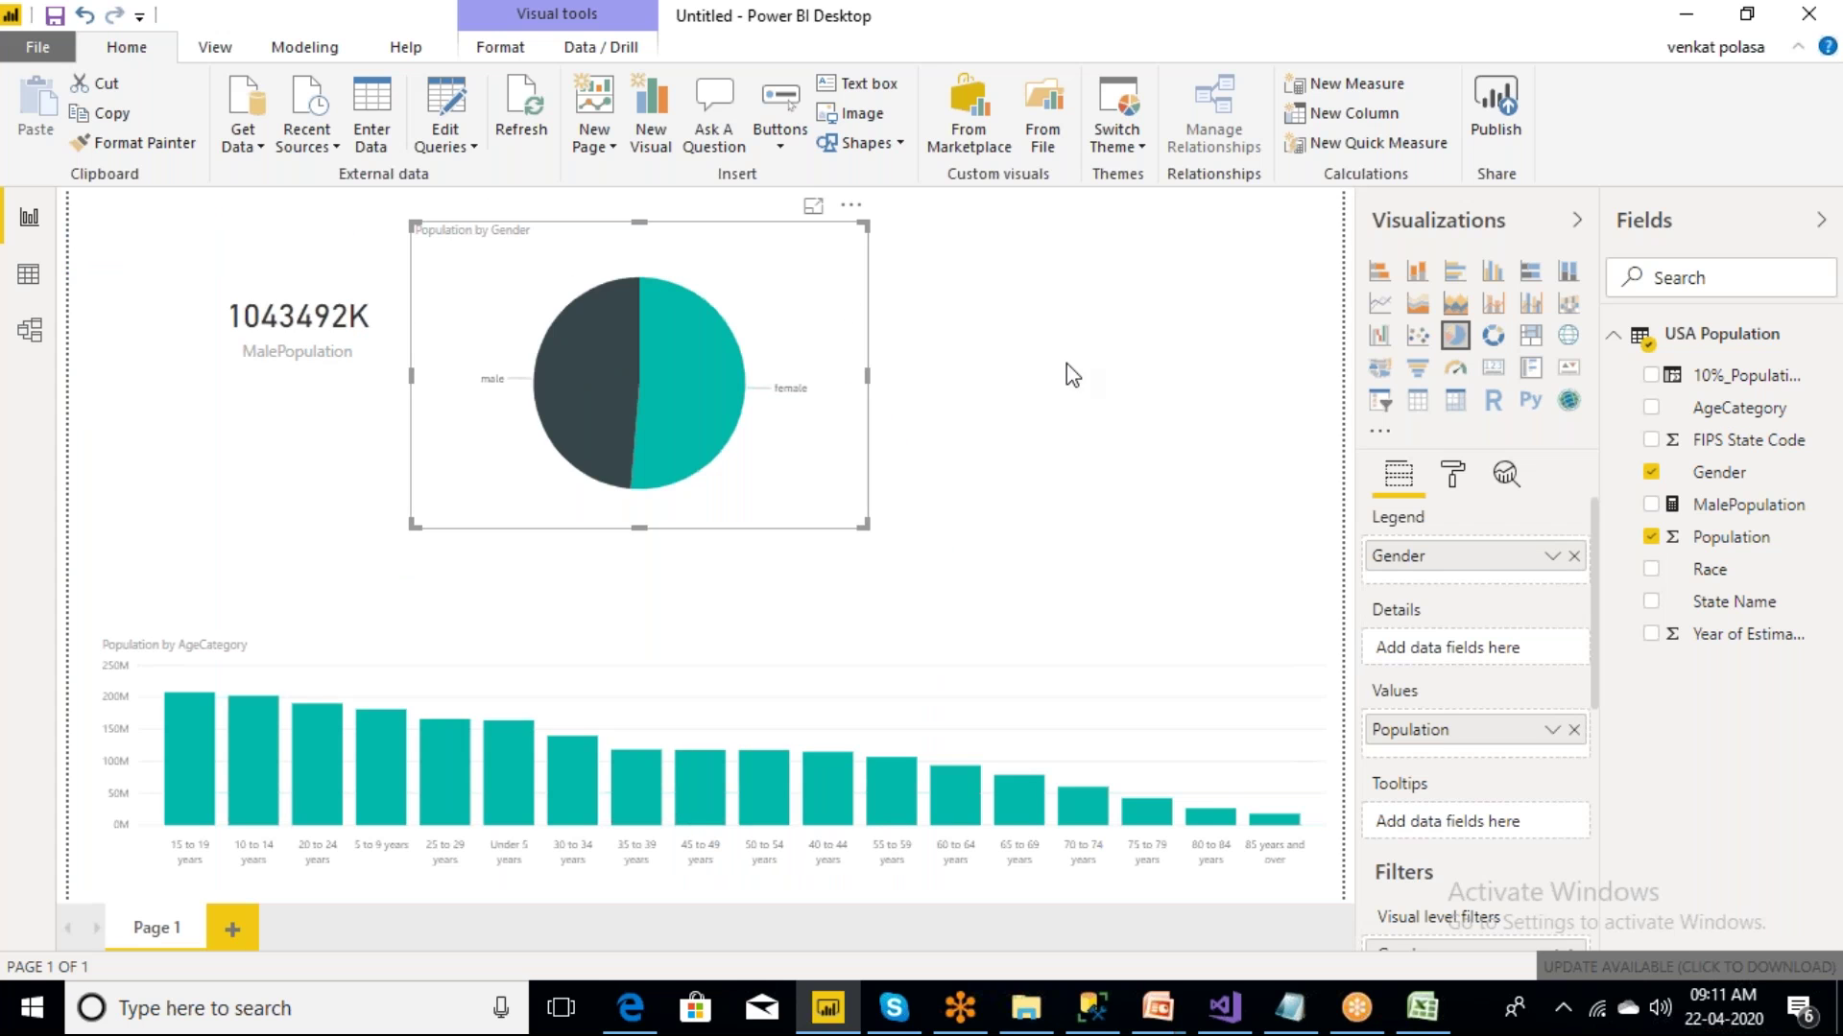
- Examine the pie chart's formatting options for the legend and detail labels, including the available display units
click(1455, 476)
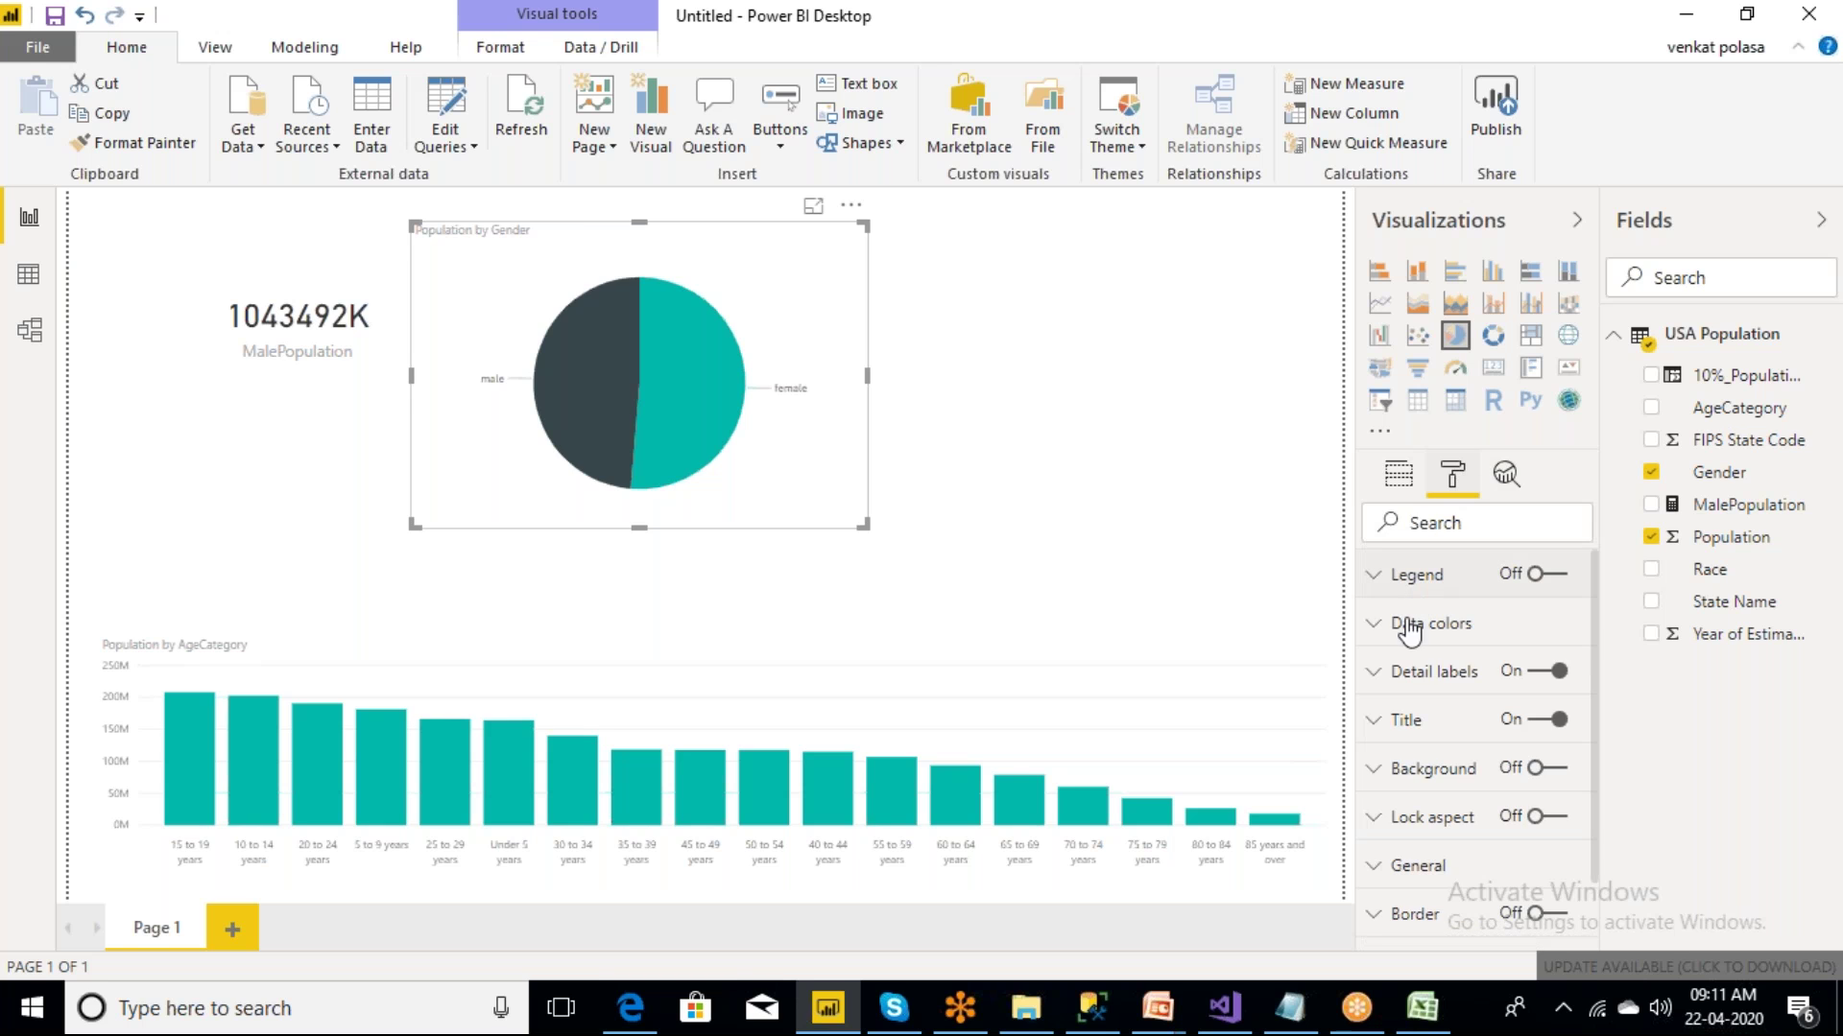
click(1375, 580)
click(1376, 581)
mouse_move(1597, 643)
mouse_down()
mouse_move(1596, 763)
mouse_move(1597, 635)
mouse_up()
click(1381, 674)
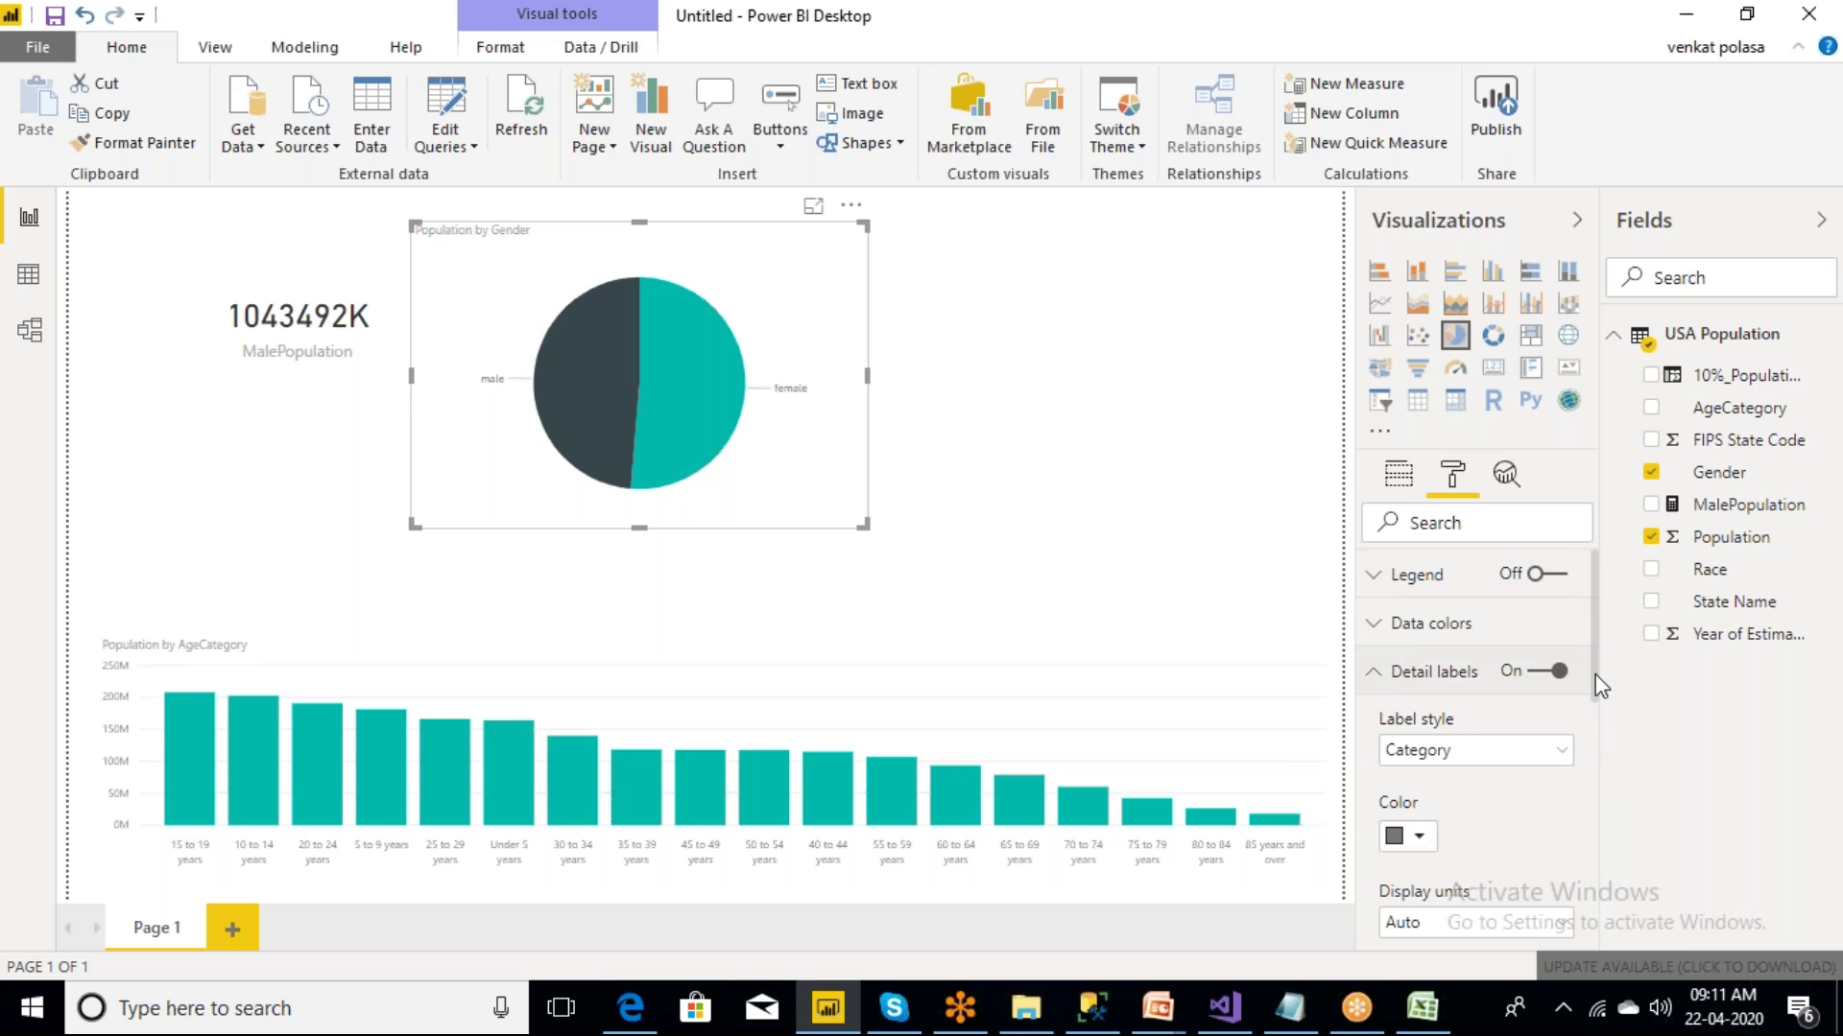
scroll(1595, 691, down, 3)
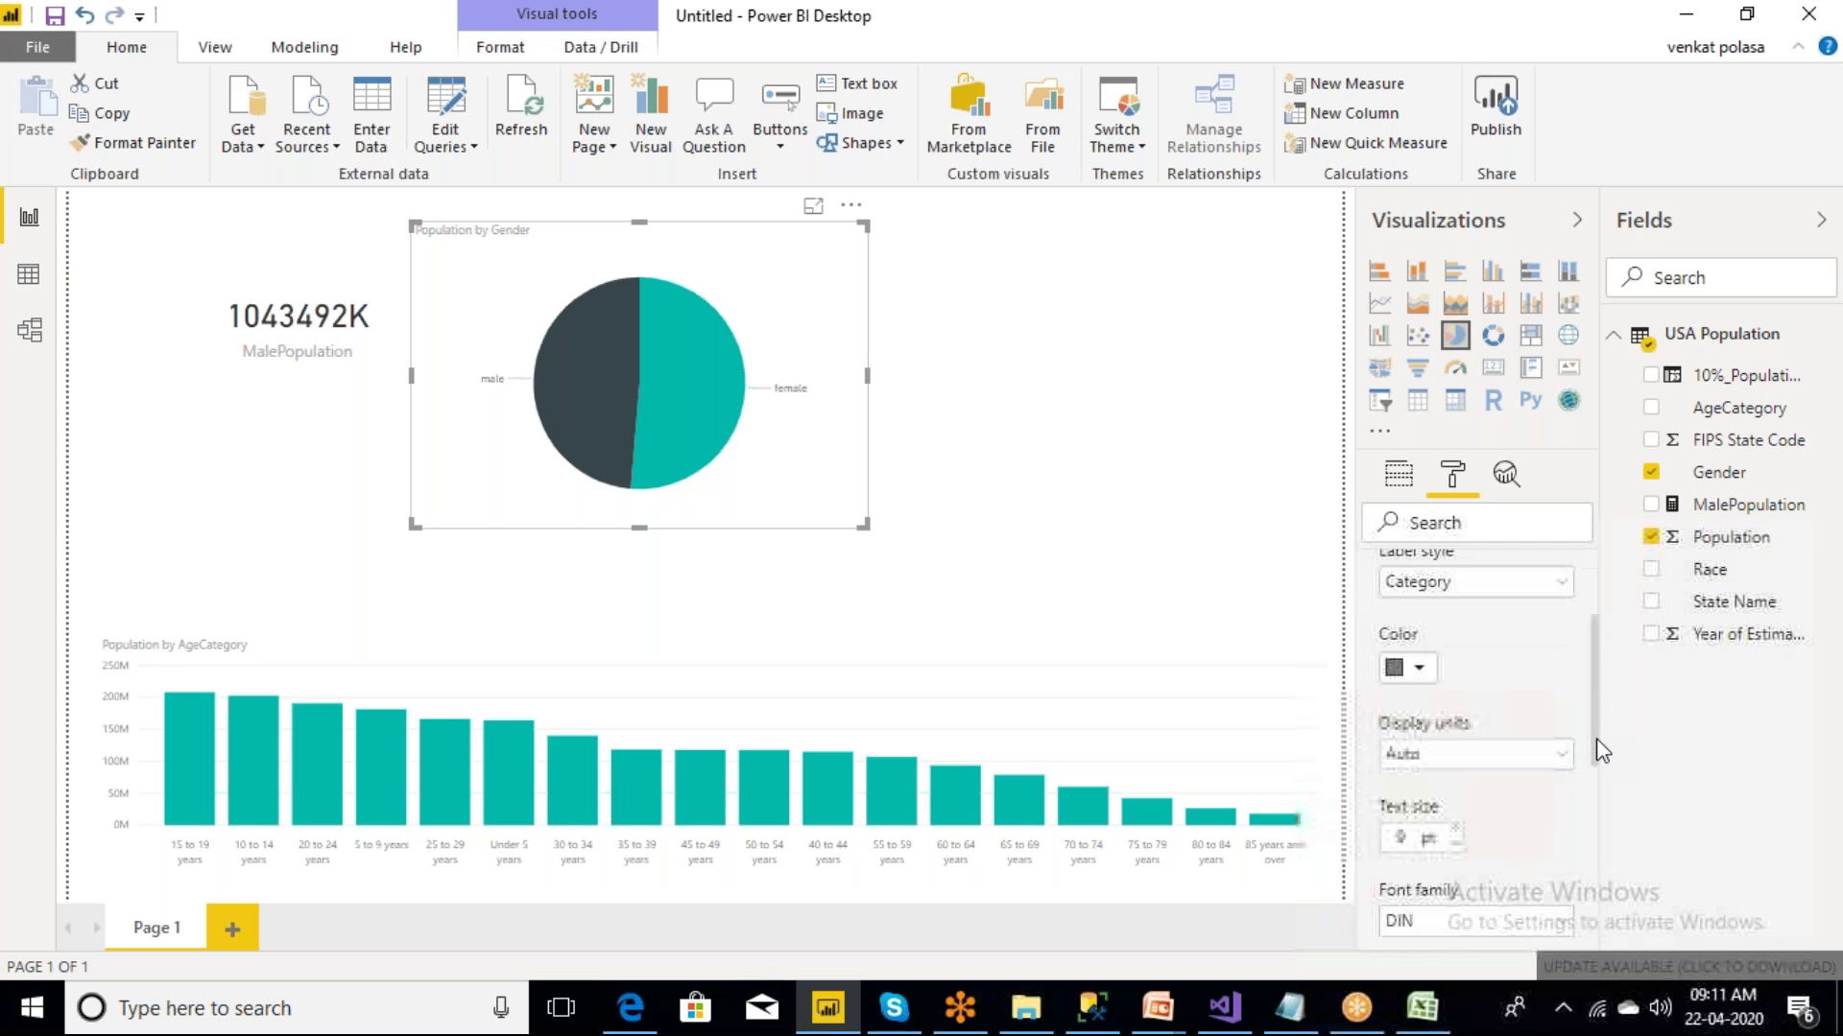
scroll(1597, 717, up, 2)
scroll(1597, 725, down, 2)
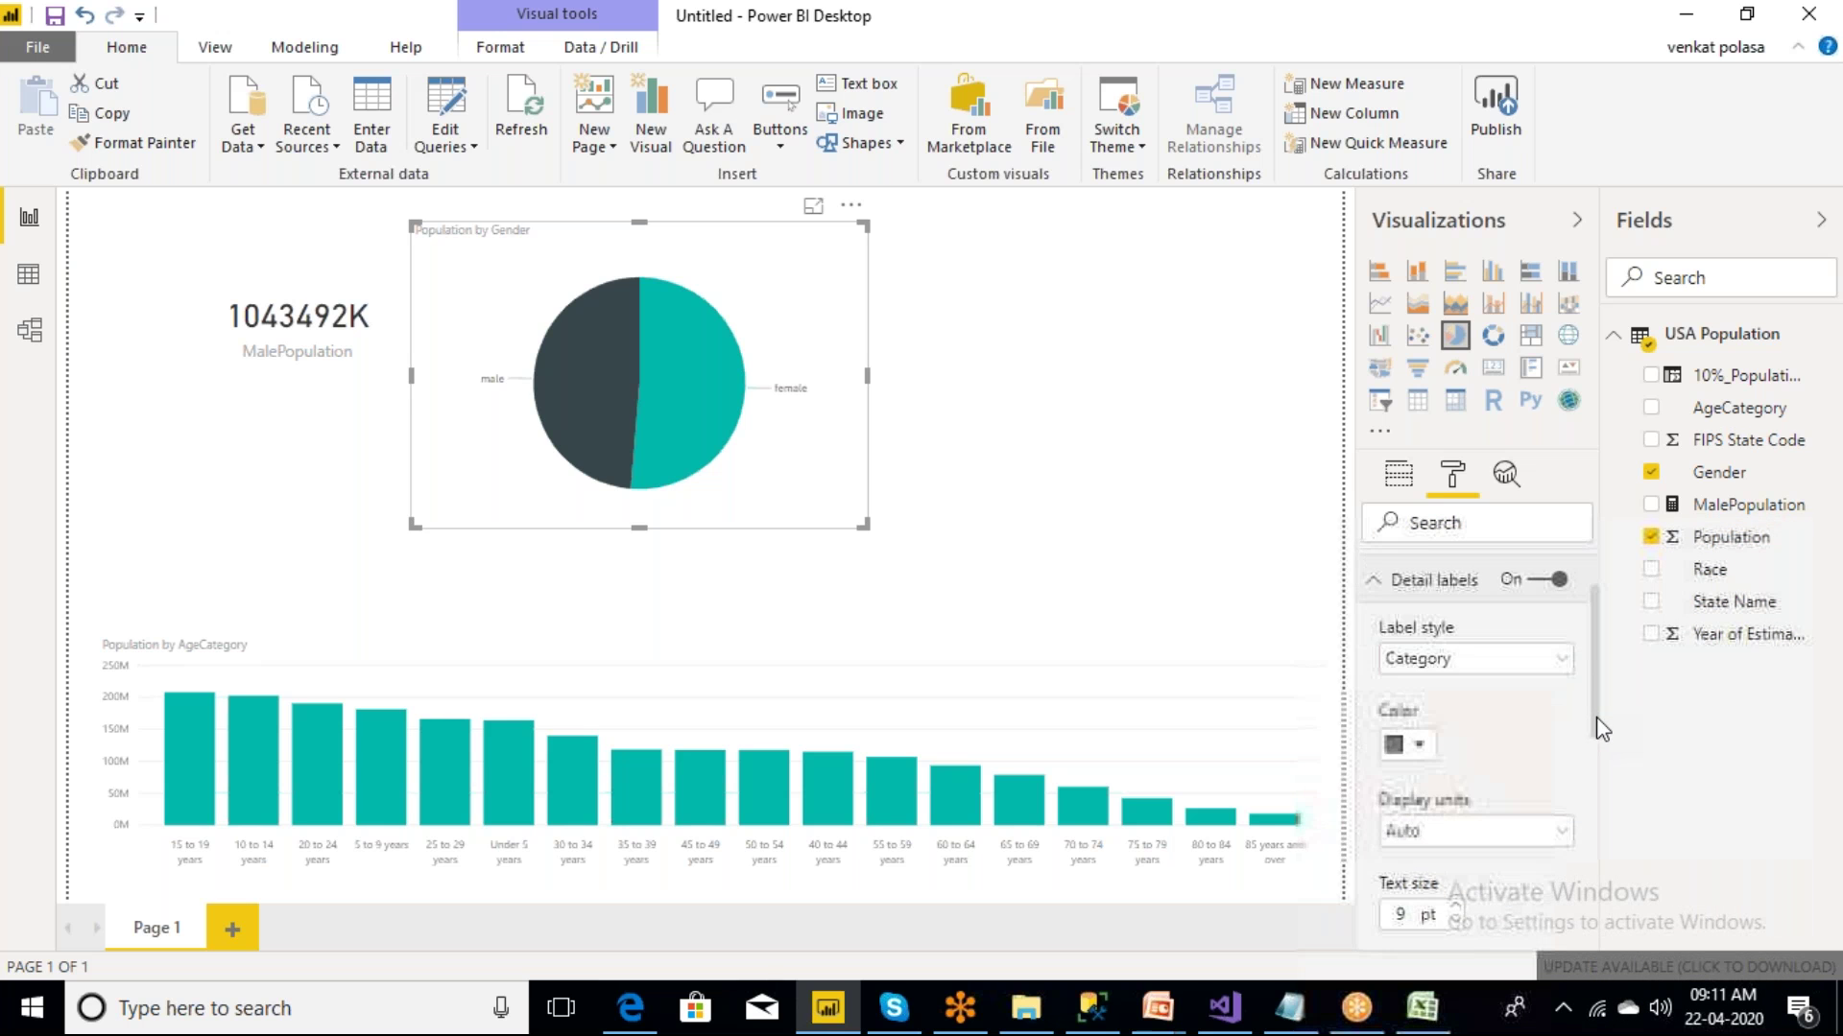
scroll(1597, 747, down, 1)
click(1560, 735)
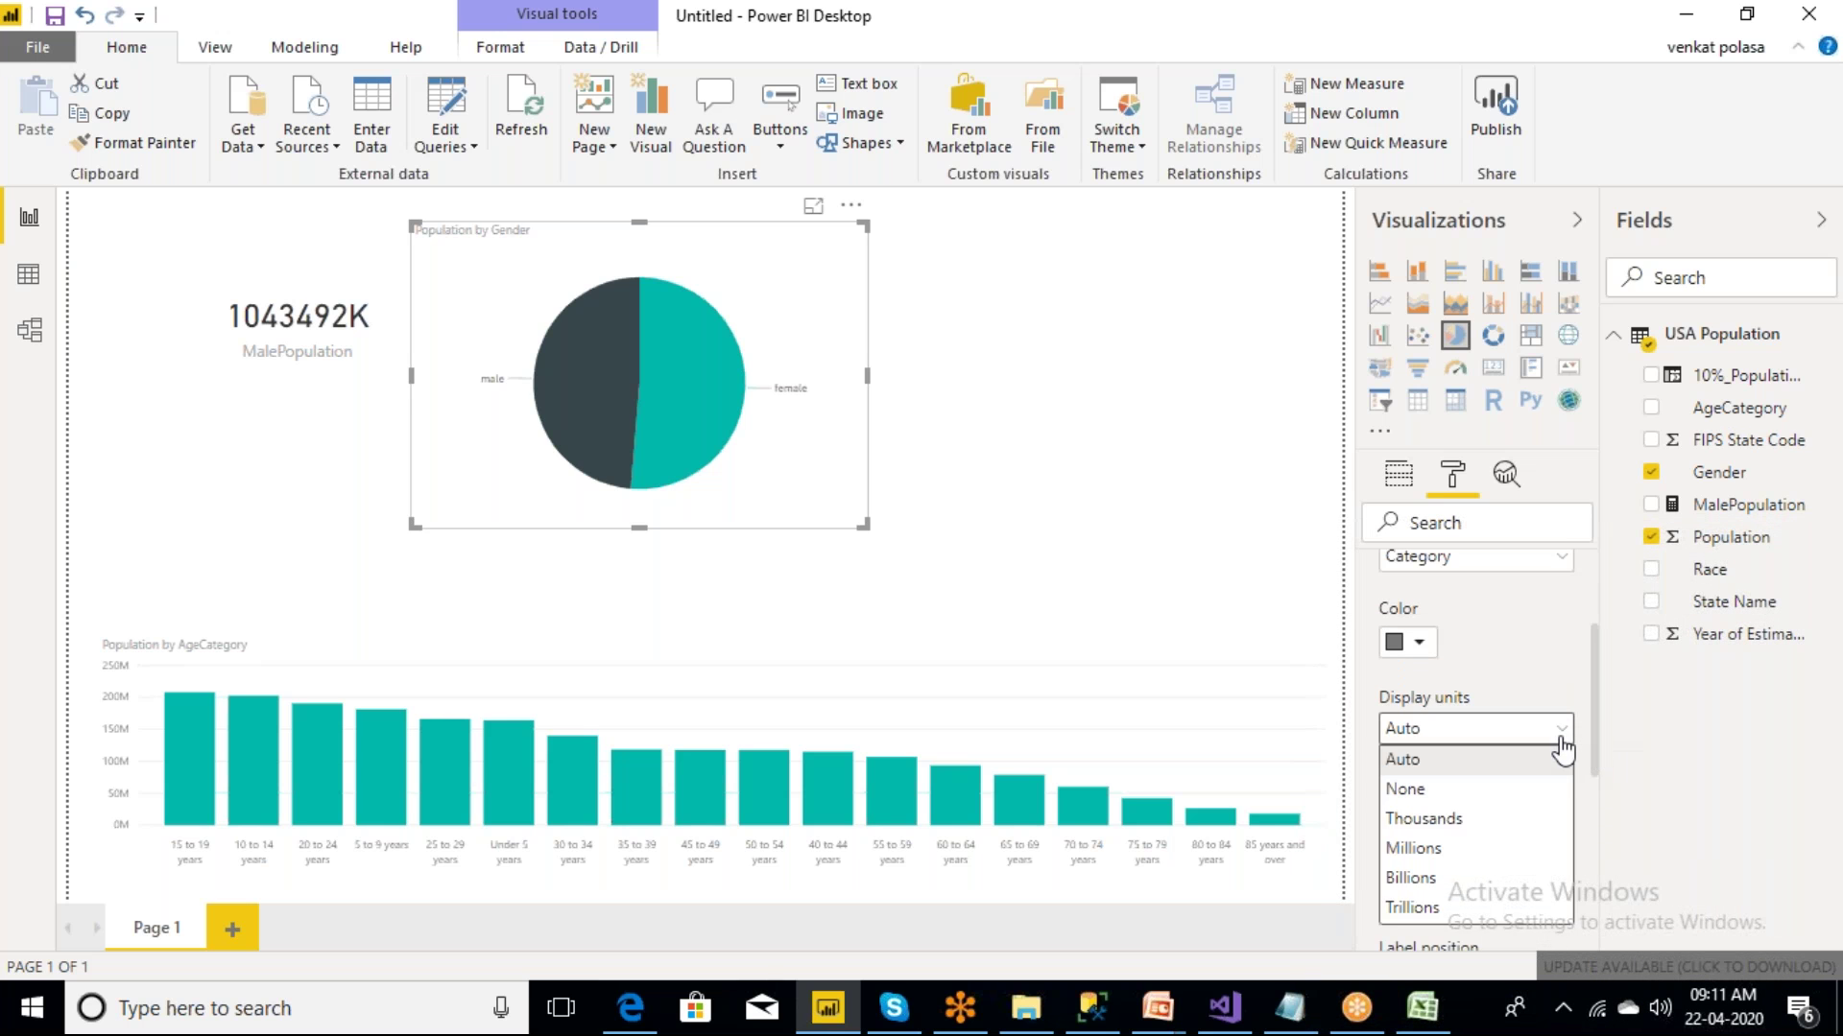
click(1549, 675)
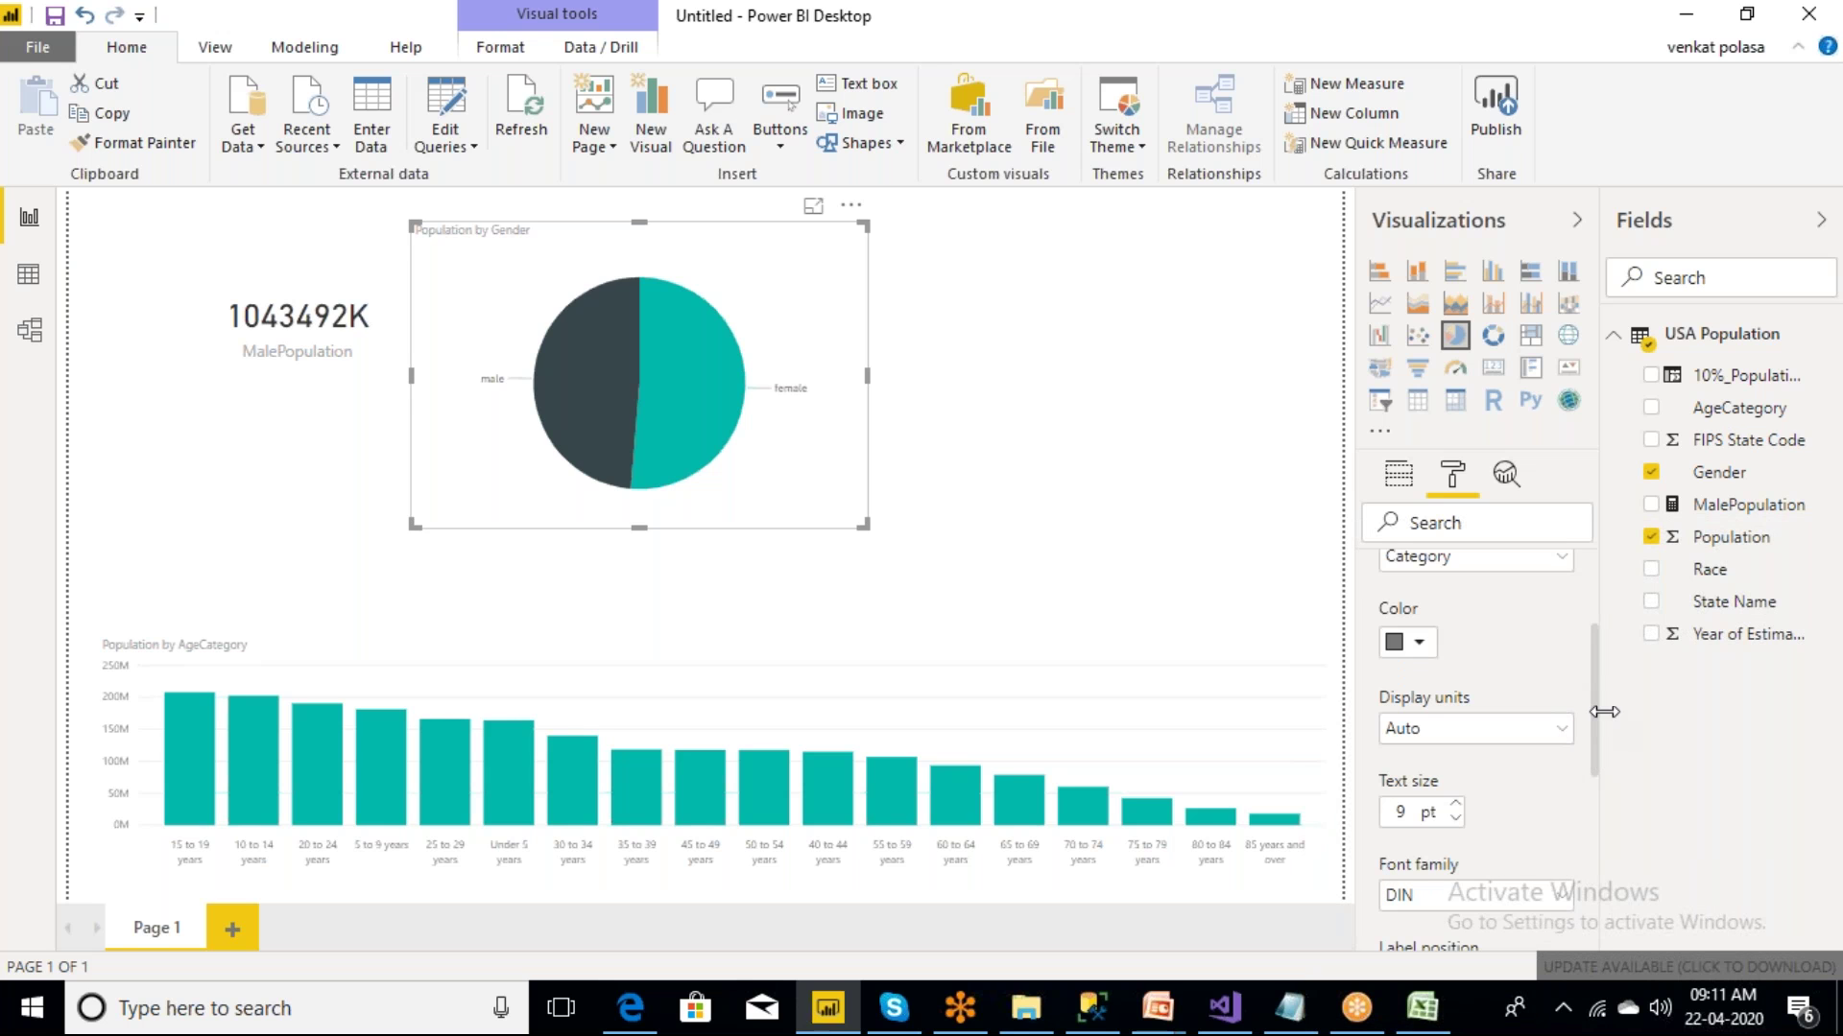
scroll(1599, 783, down, 3)
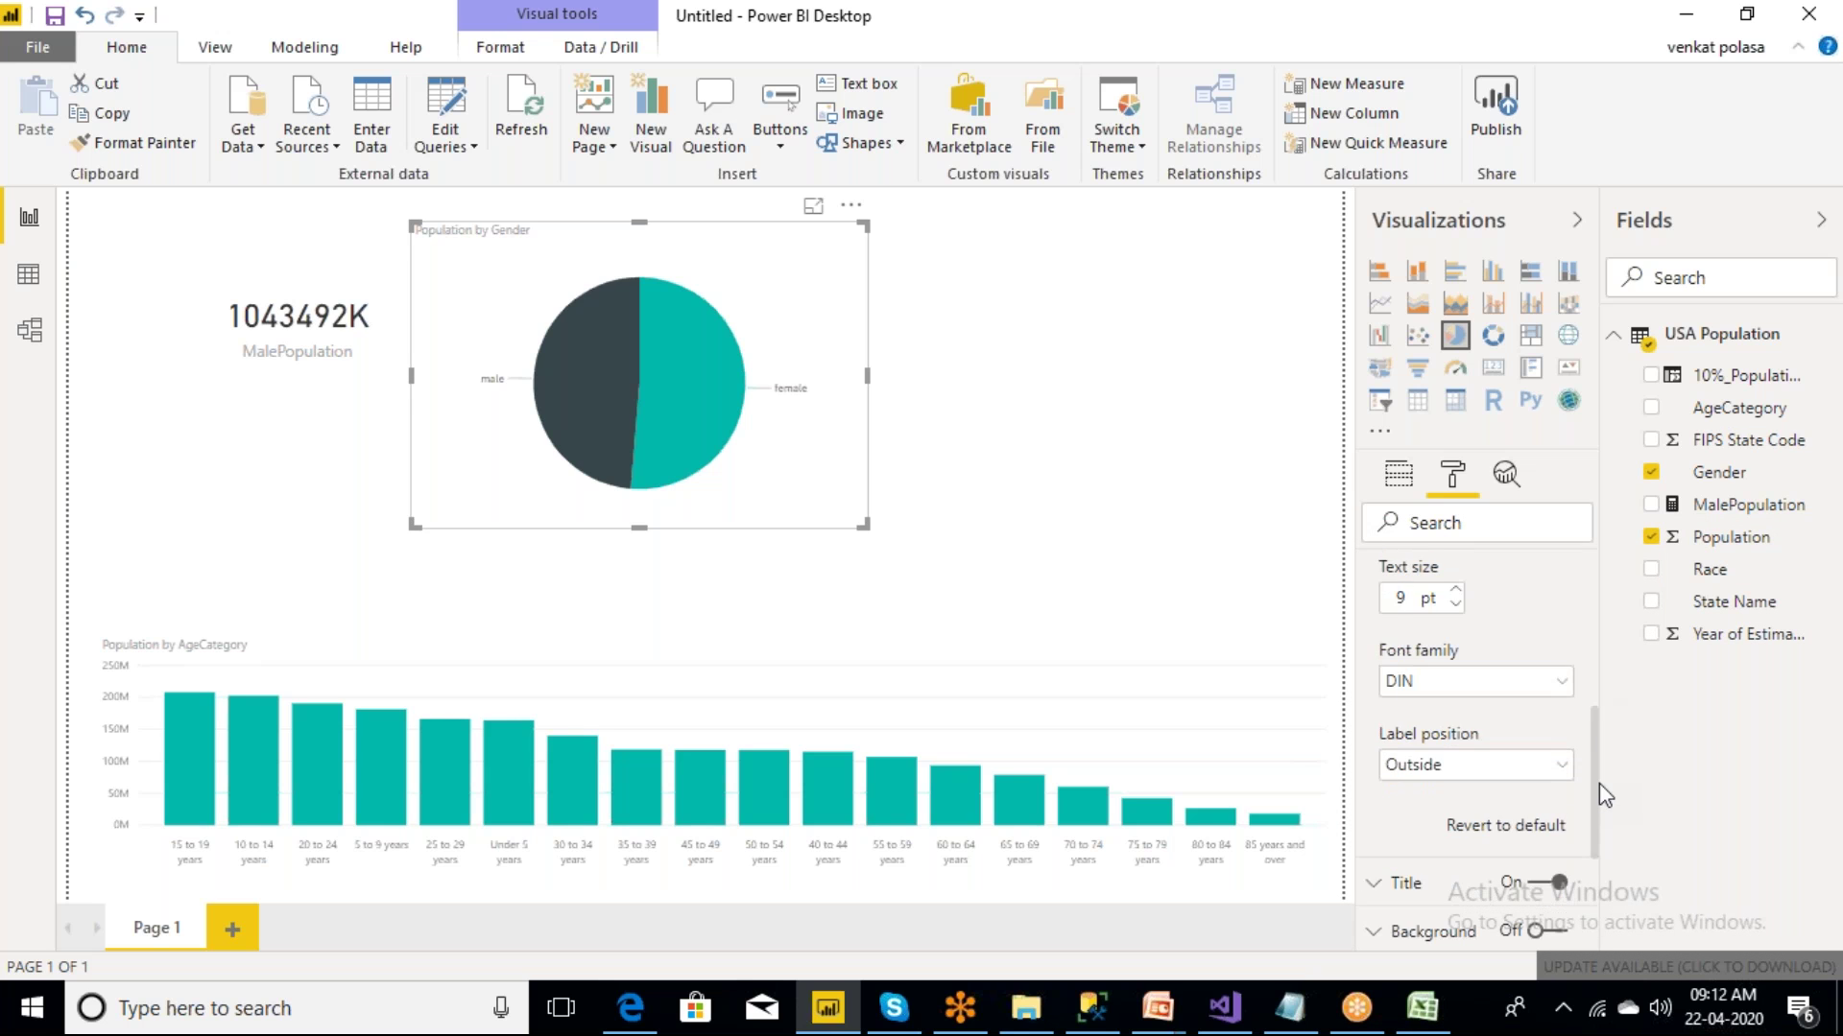
scroll(1597, 626, up, 5)
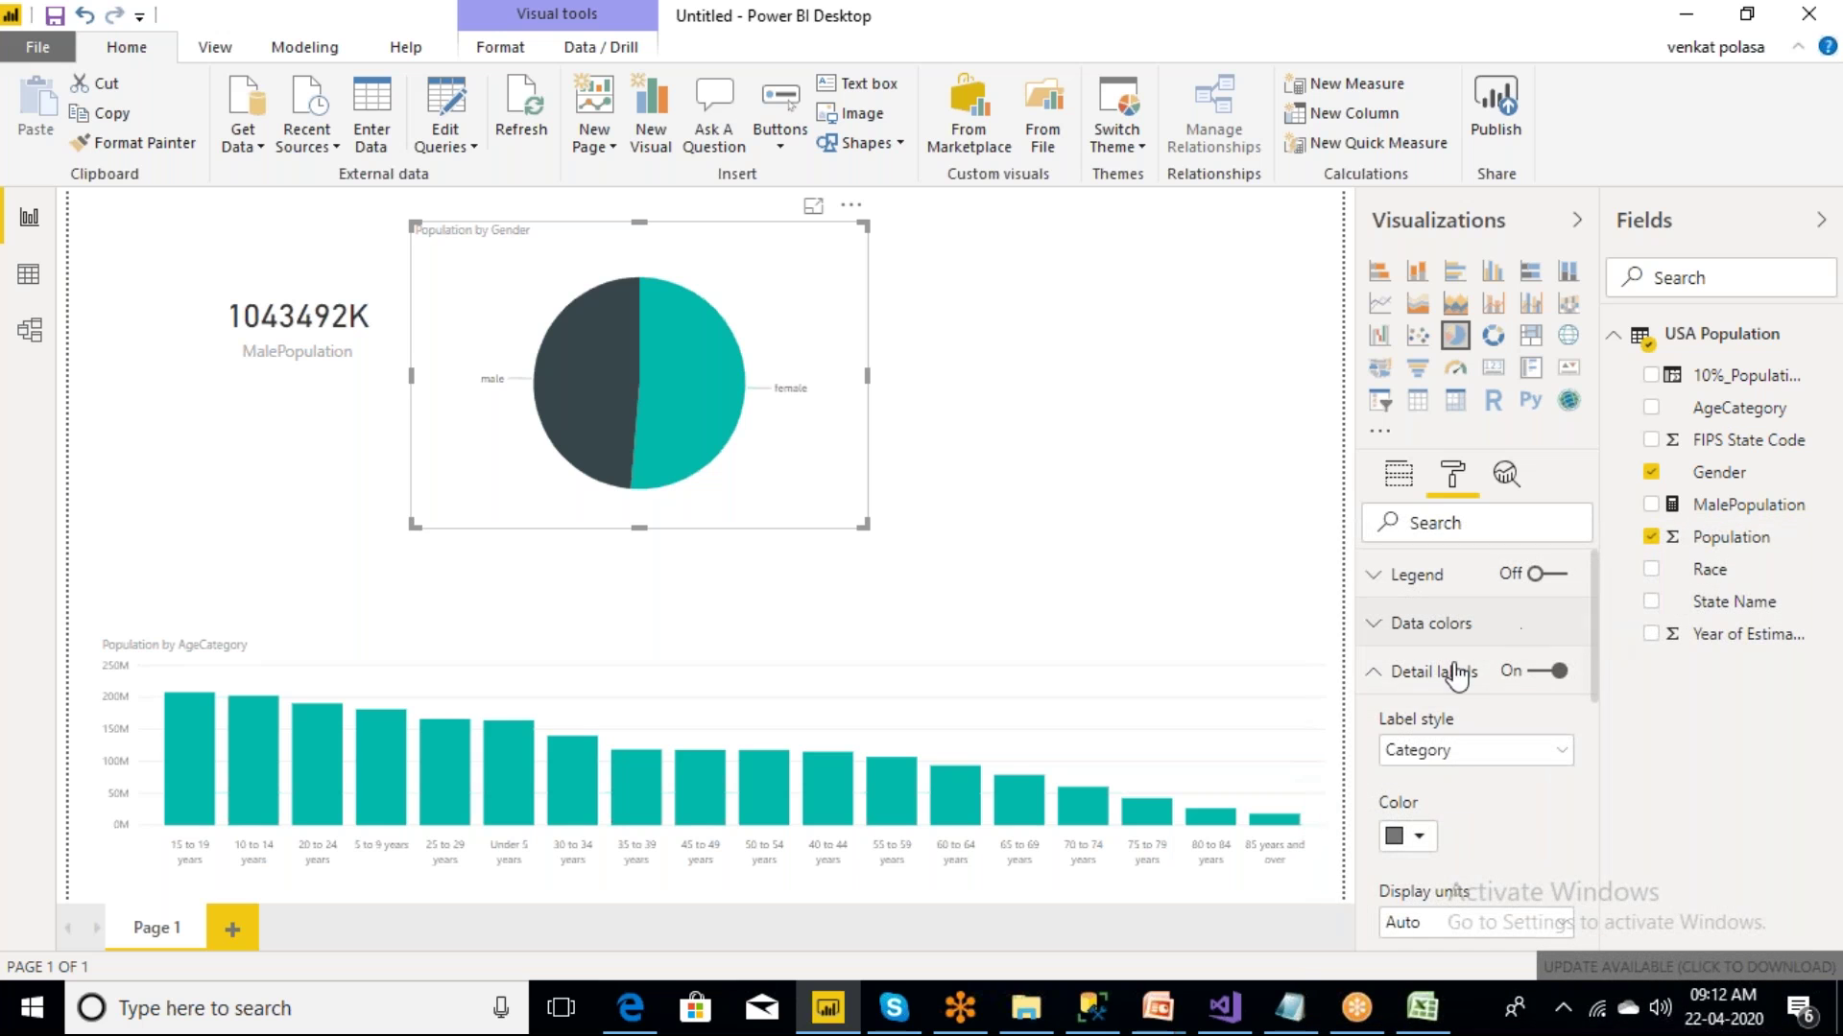
click(1379, 676)
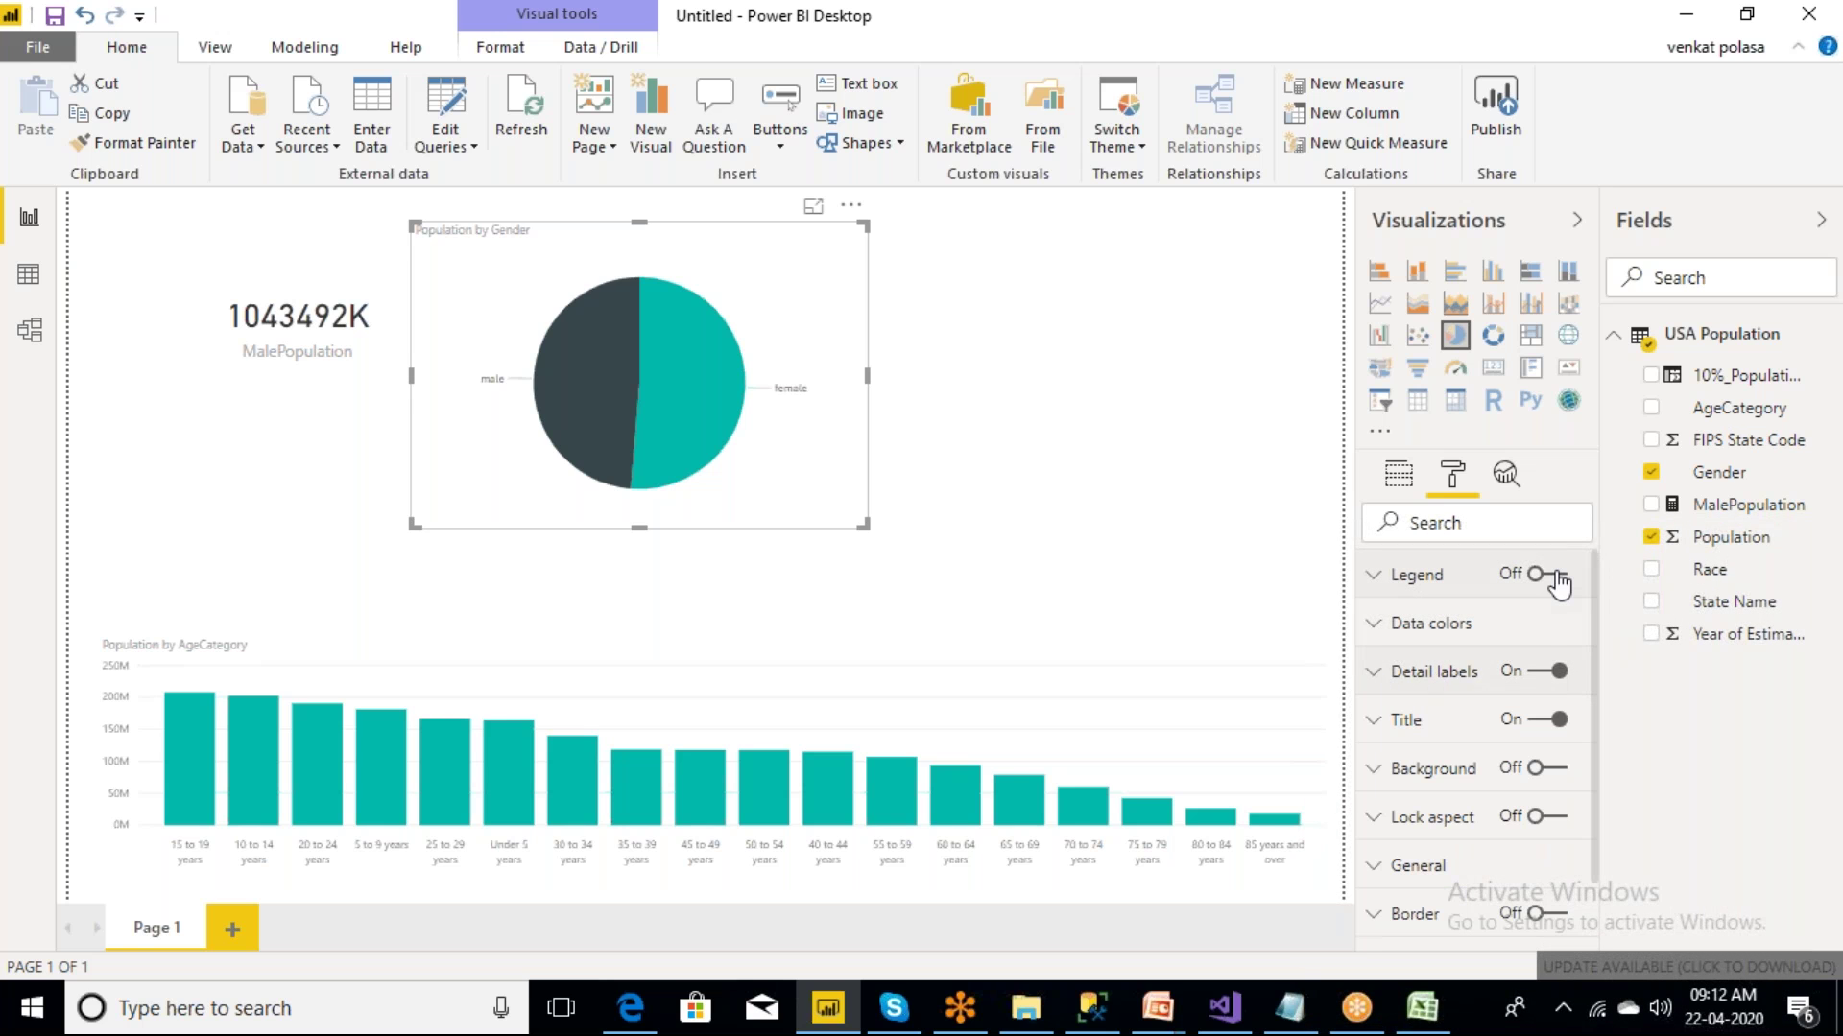
- Turn on the pie chart's legend and review its settings
click(1555, 575)
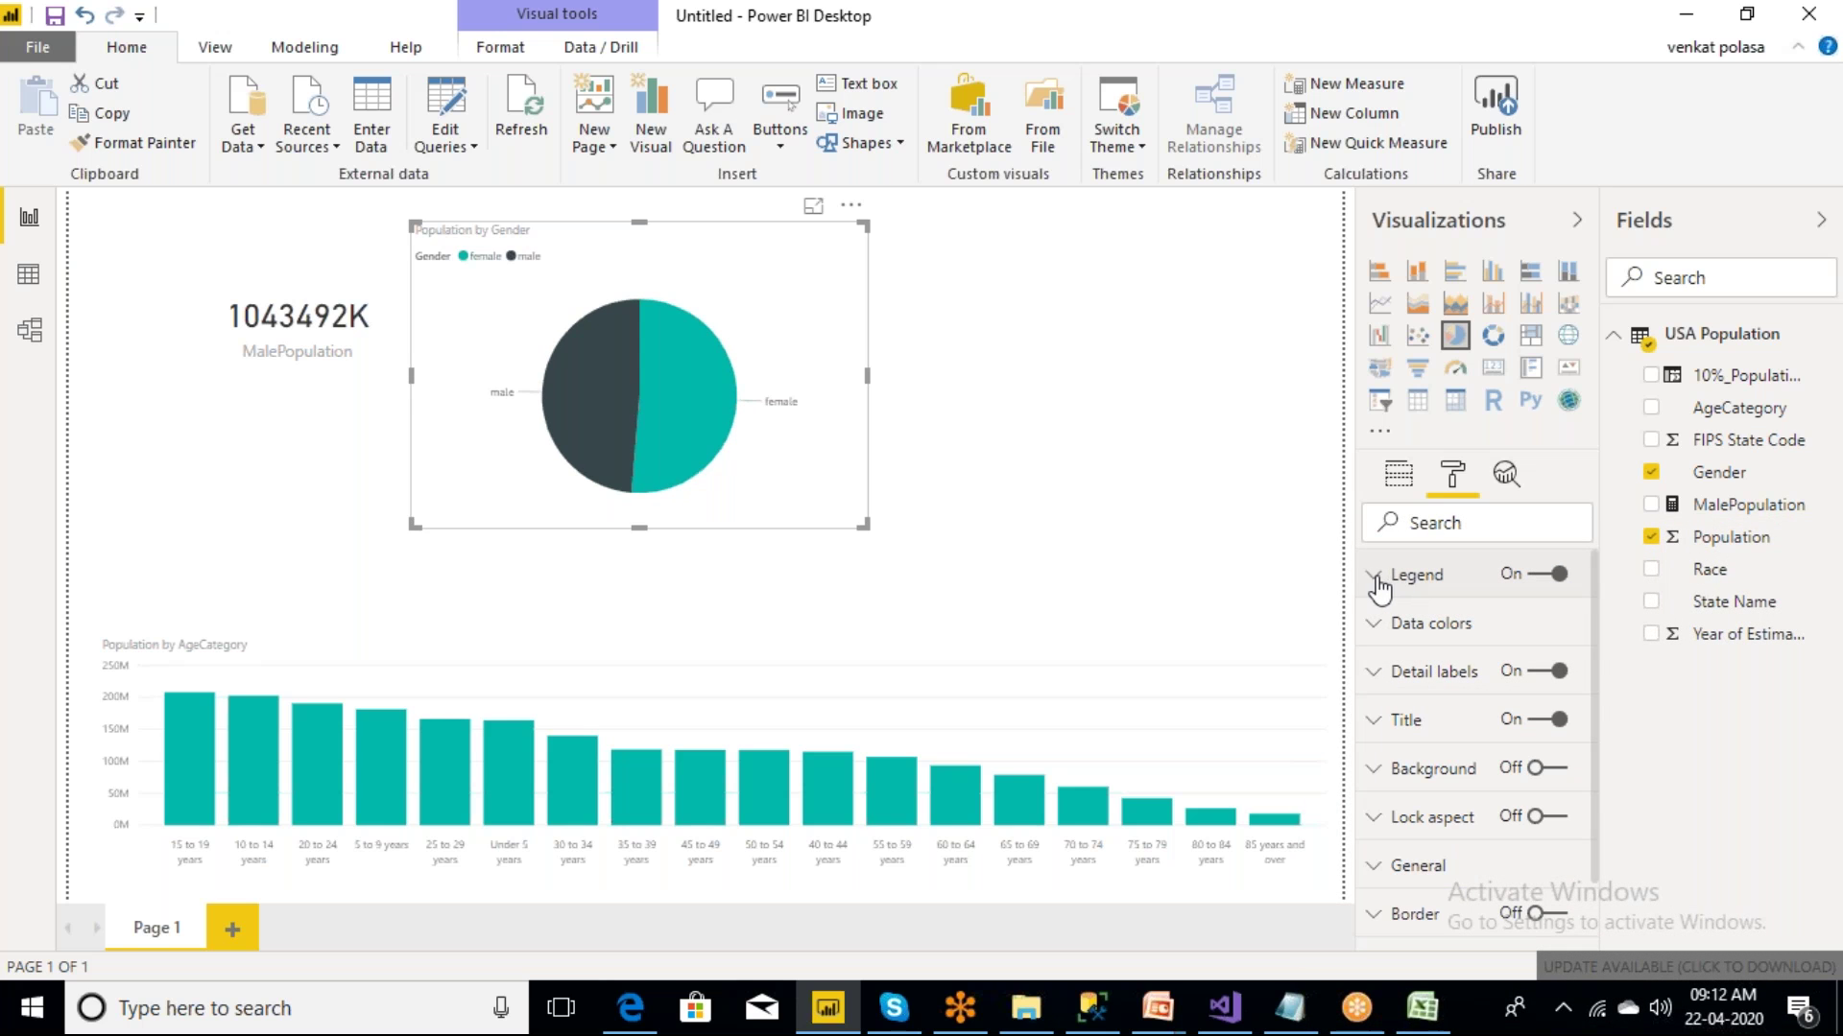
click(1377, 577)
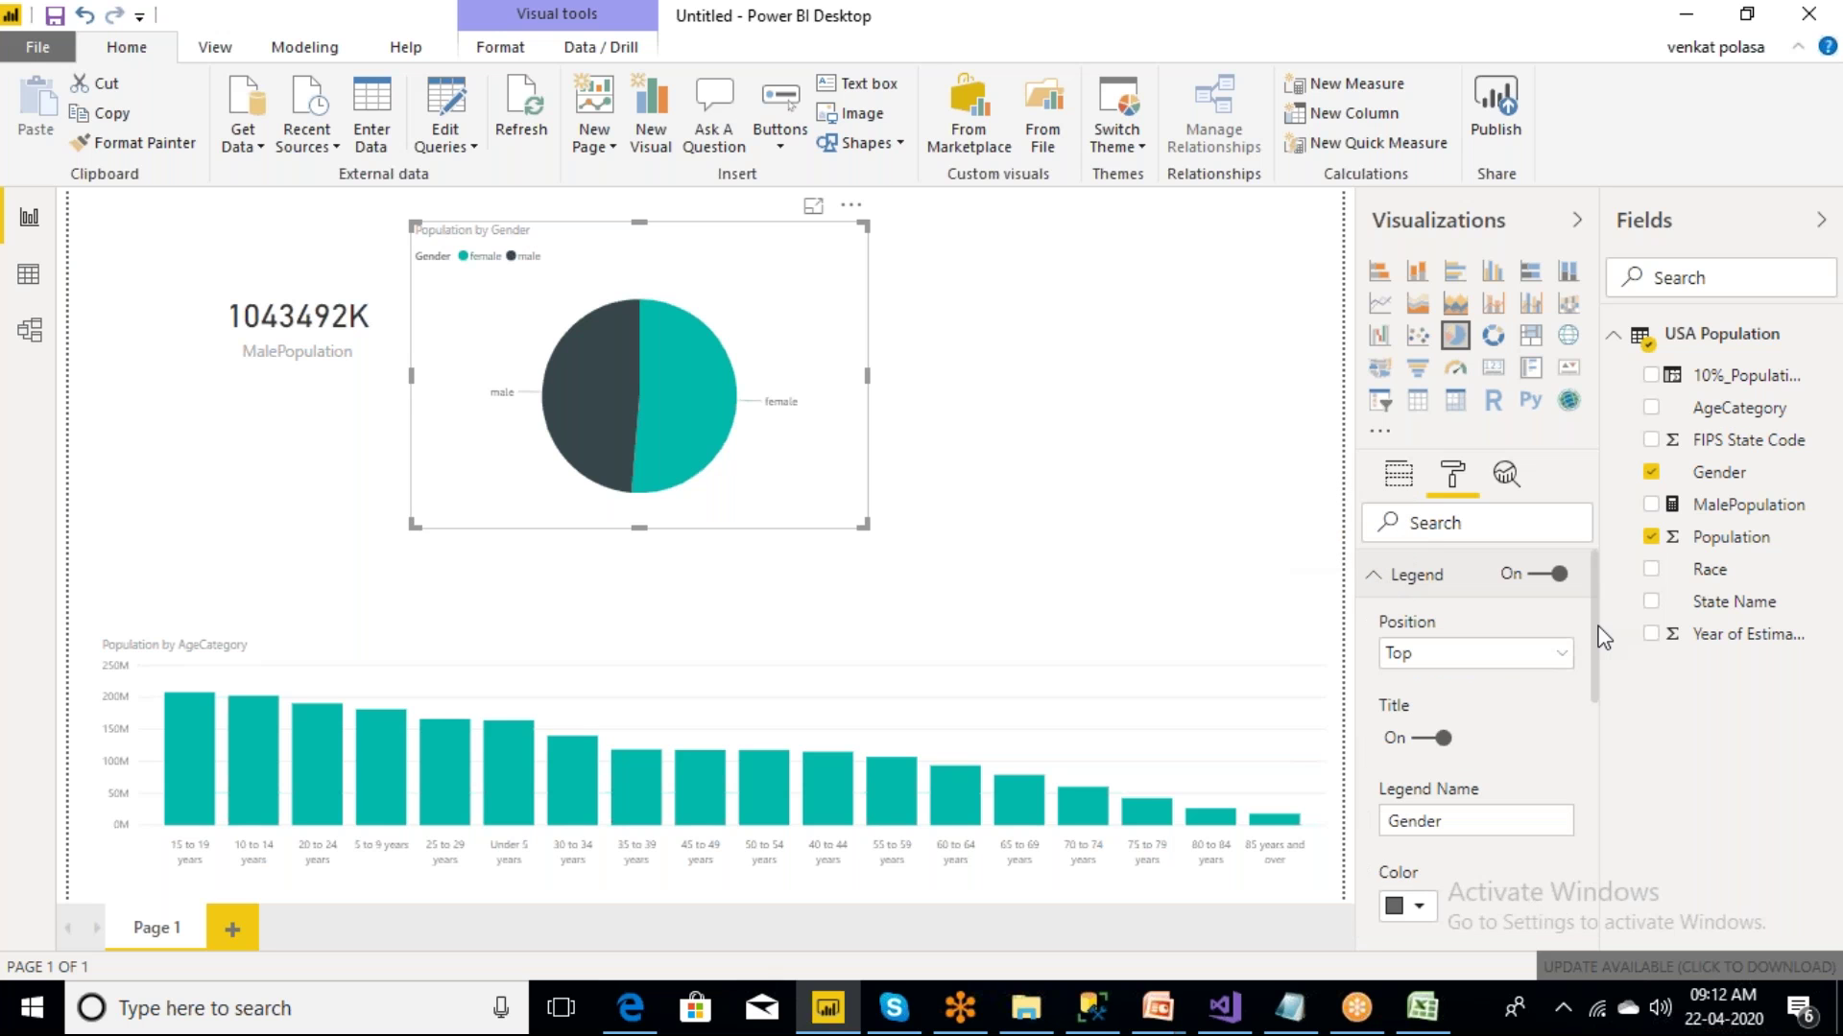
drag(1596, 710, 1593, 576)
click(1379, 575)
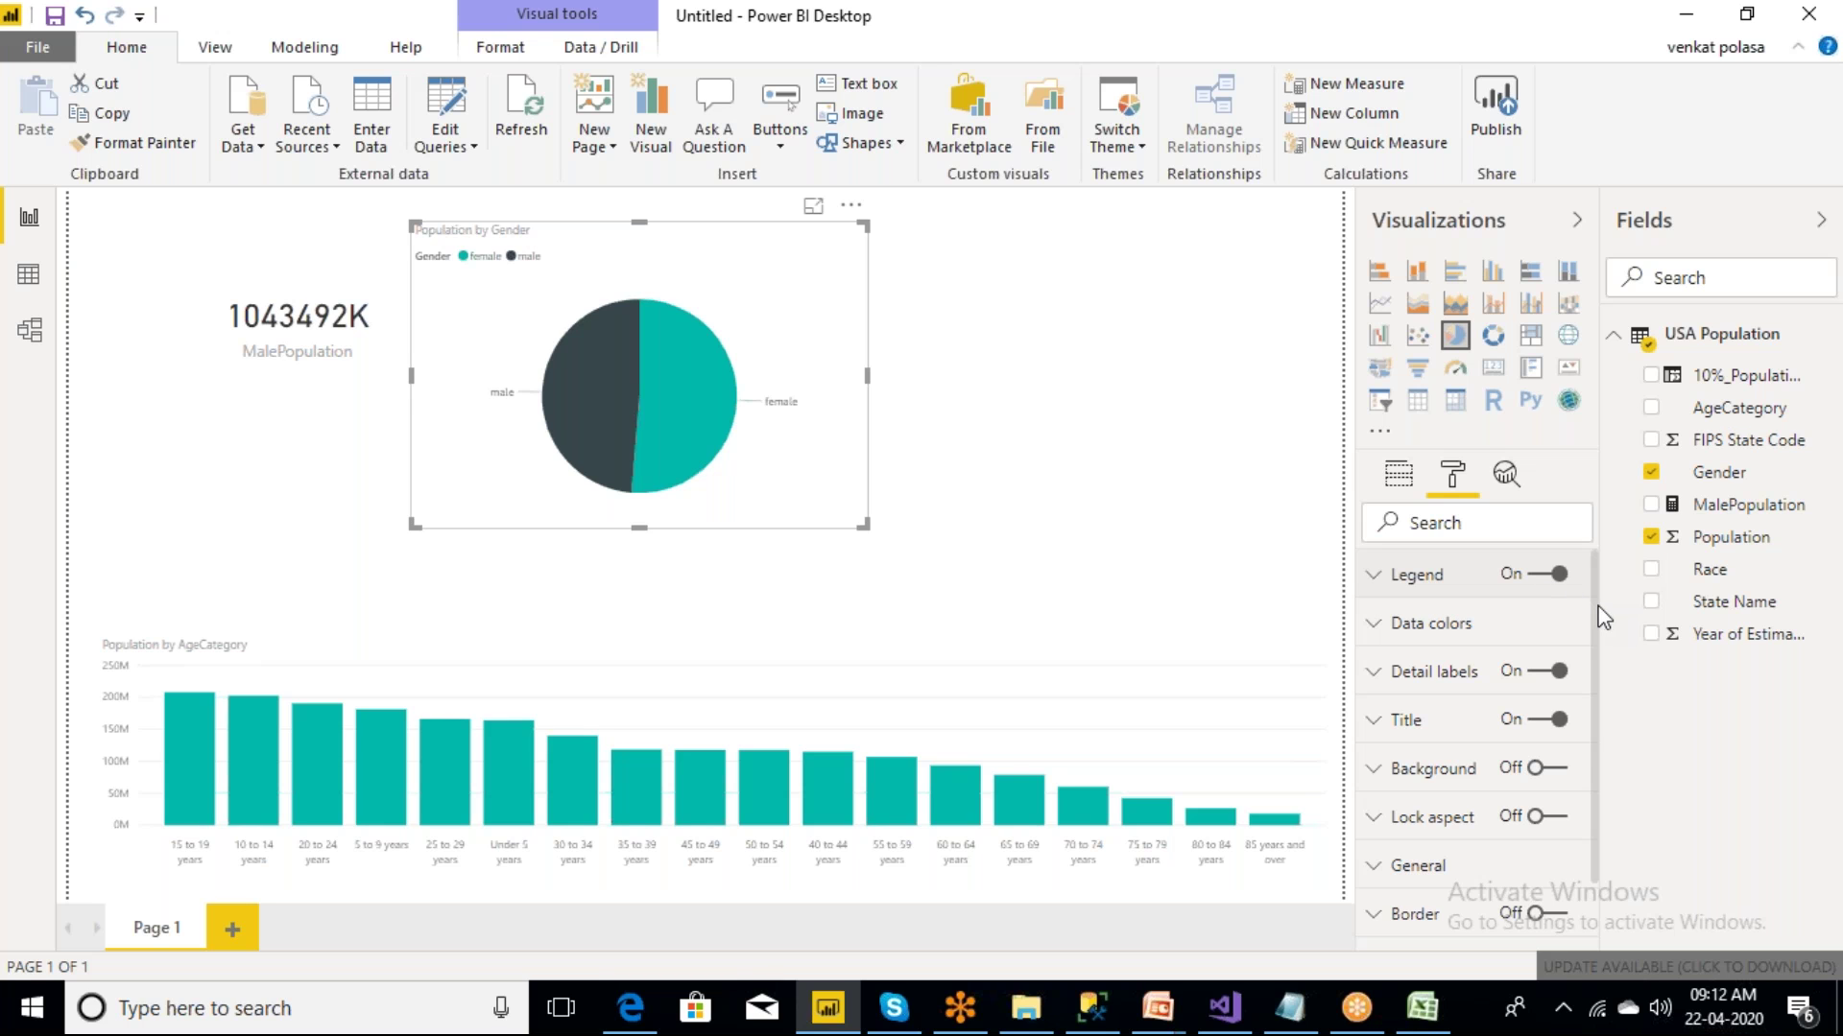
scroll(1592, 649, down, 2)
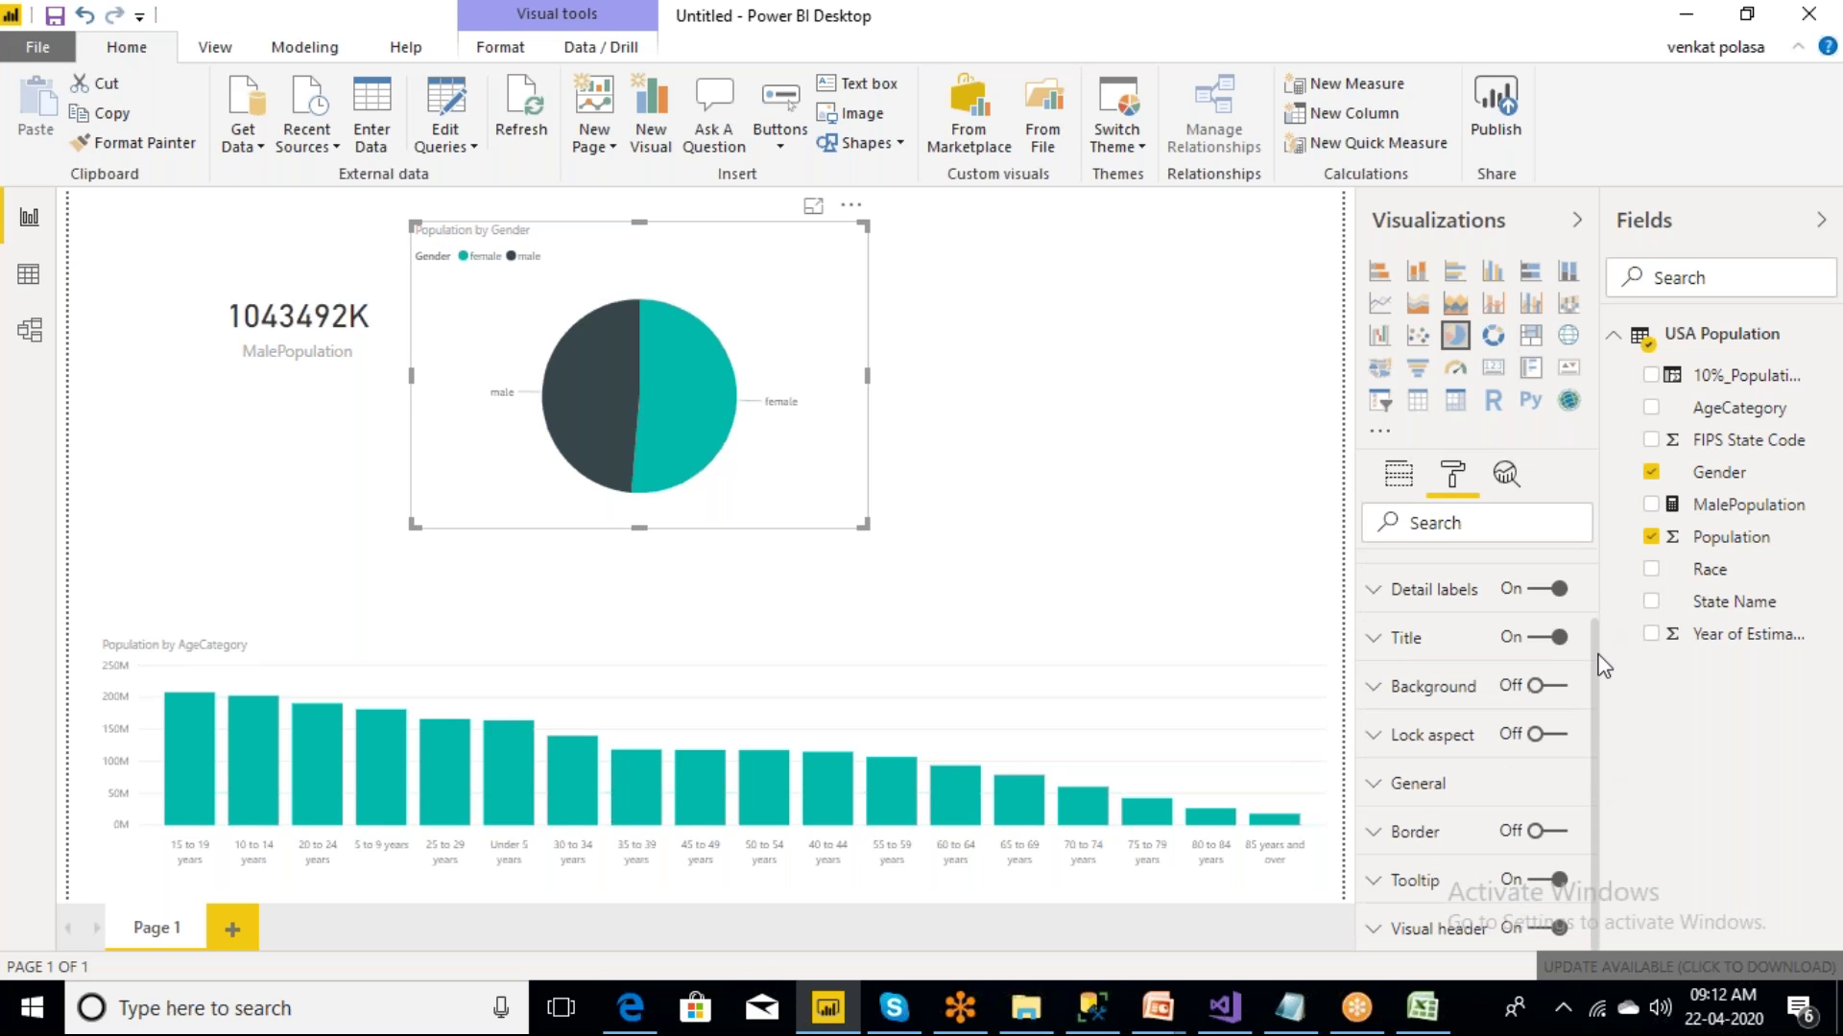
scroll(1595, 590, up, 2)
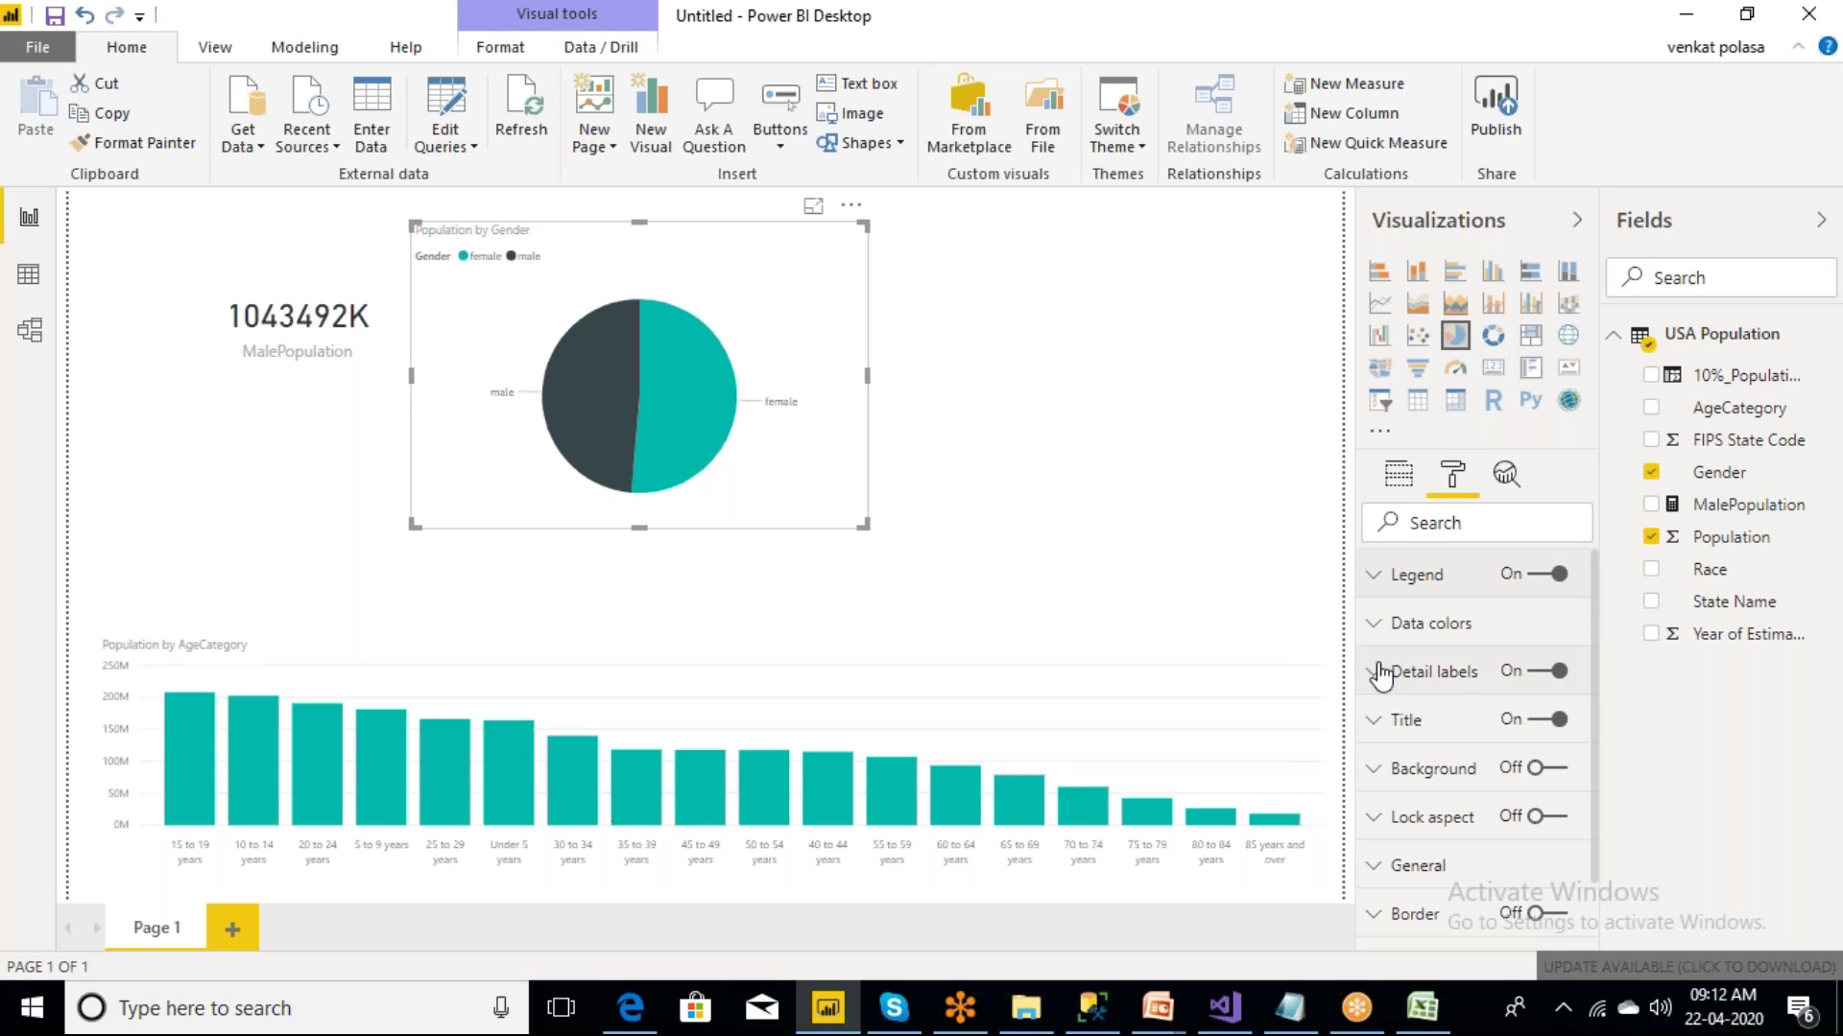
- Recolor the pie chart's female slice with a custom bright green
click(1374, 631)
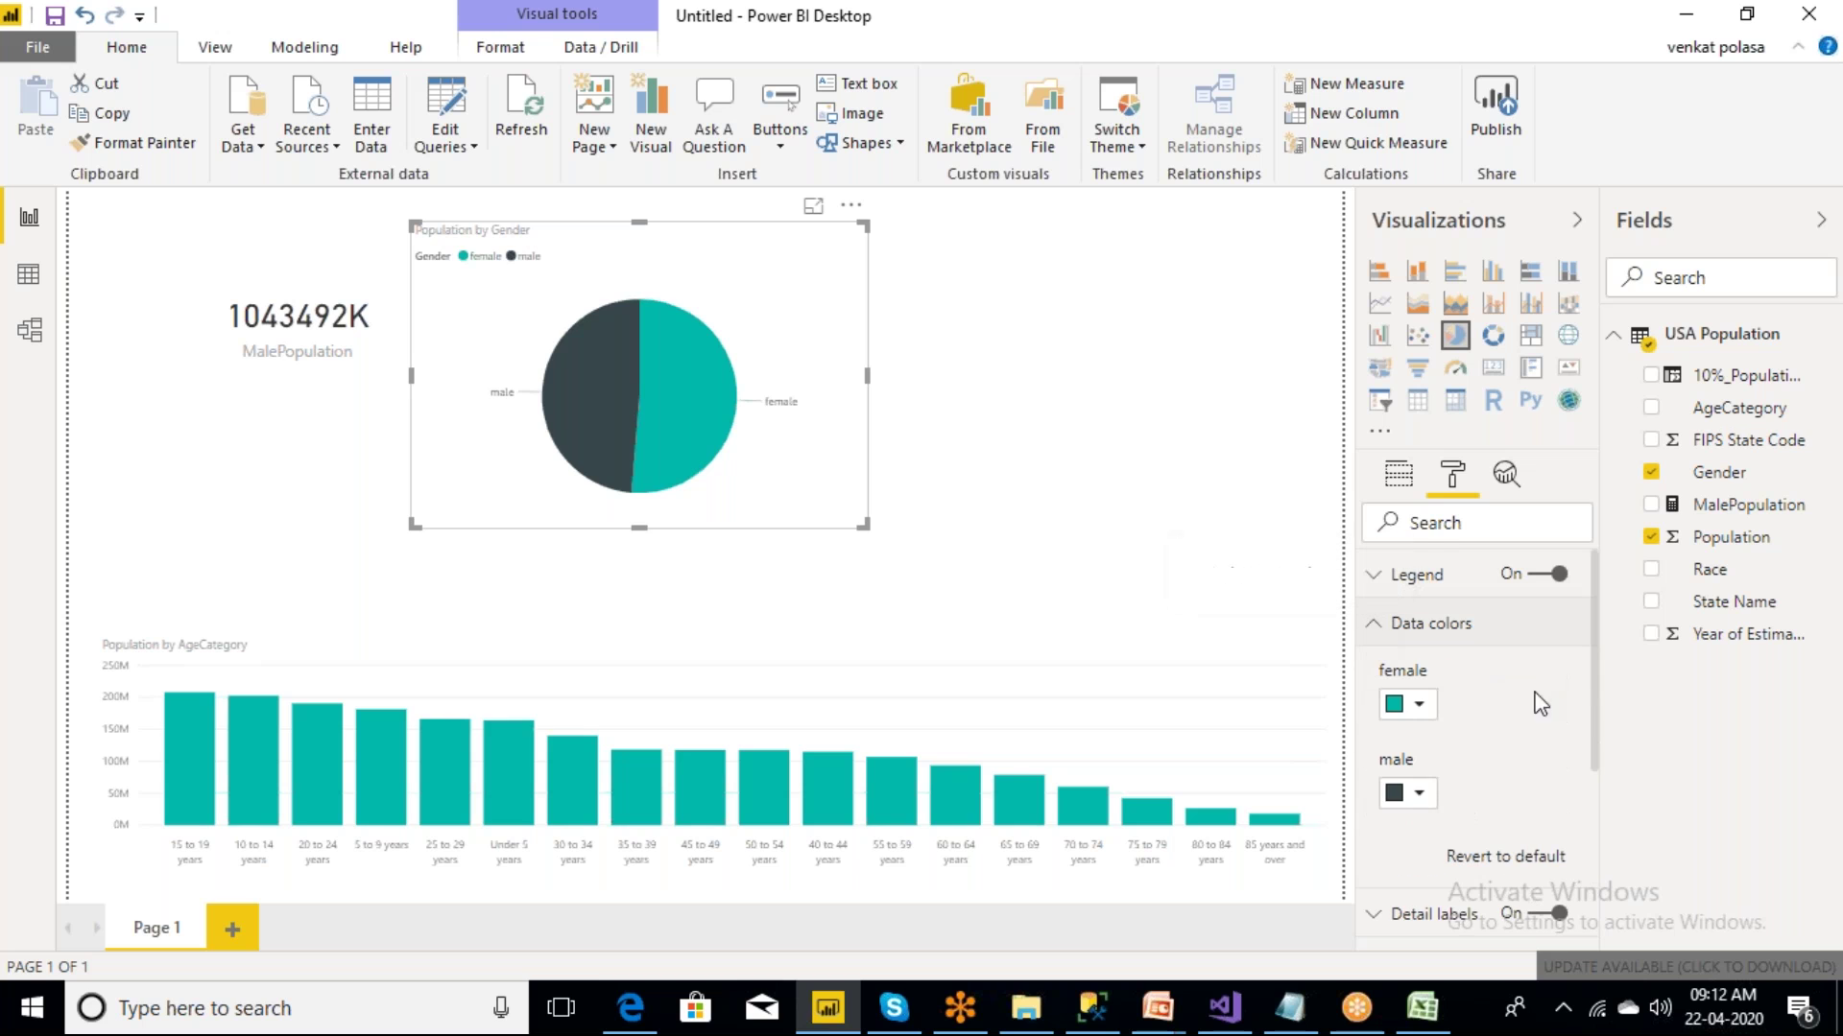
click(1419, 709)
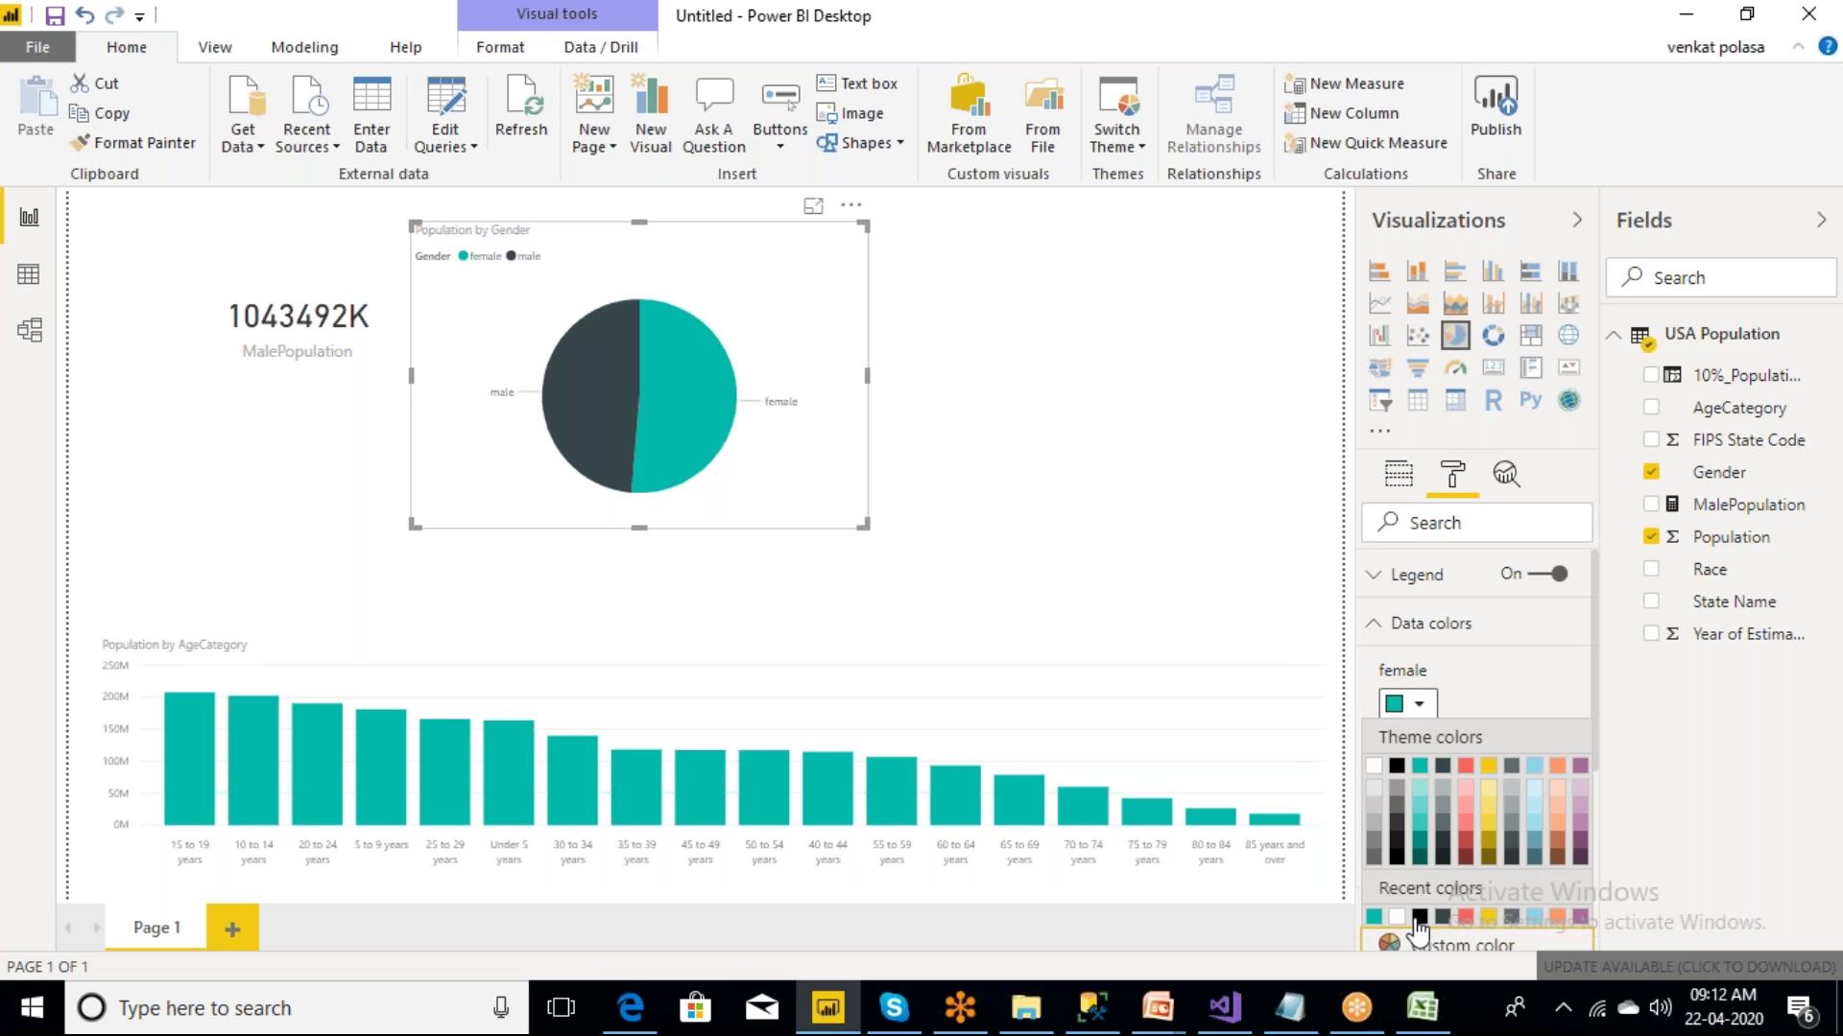
click(1483, 947)
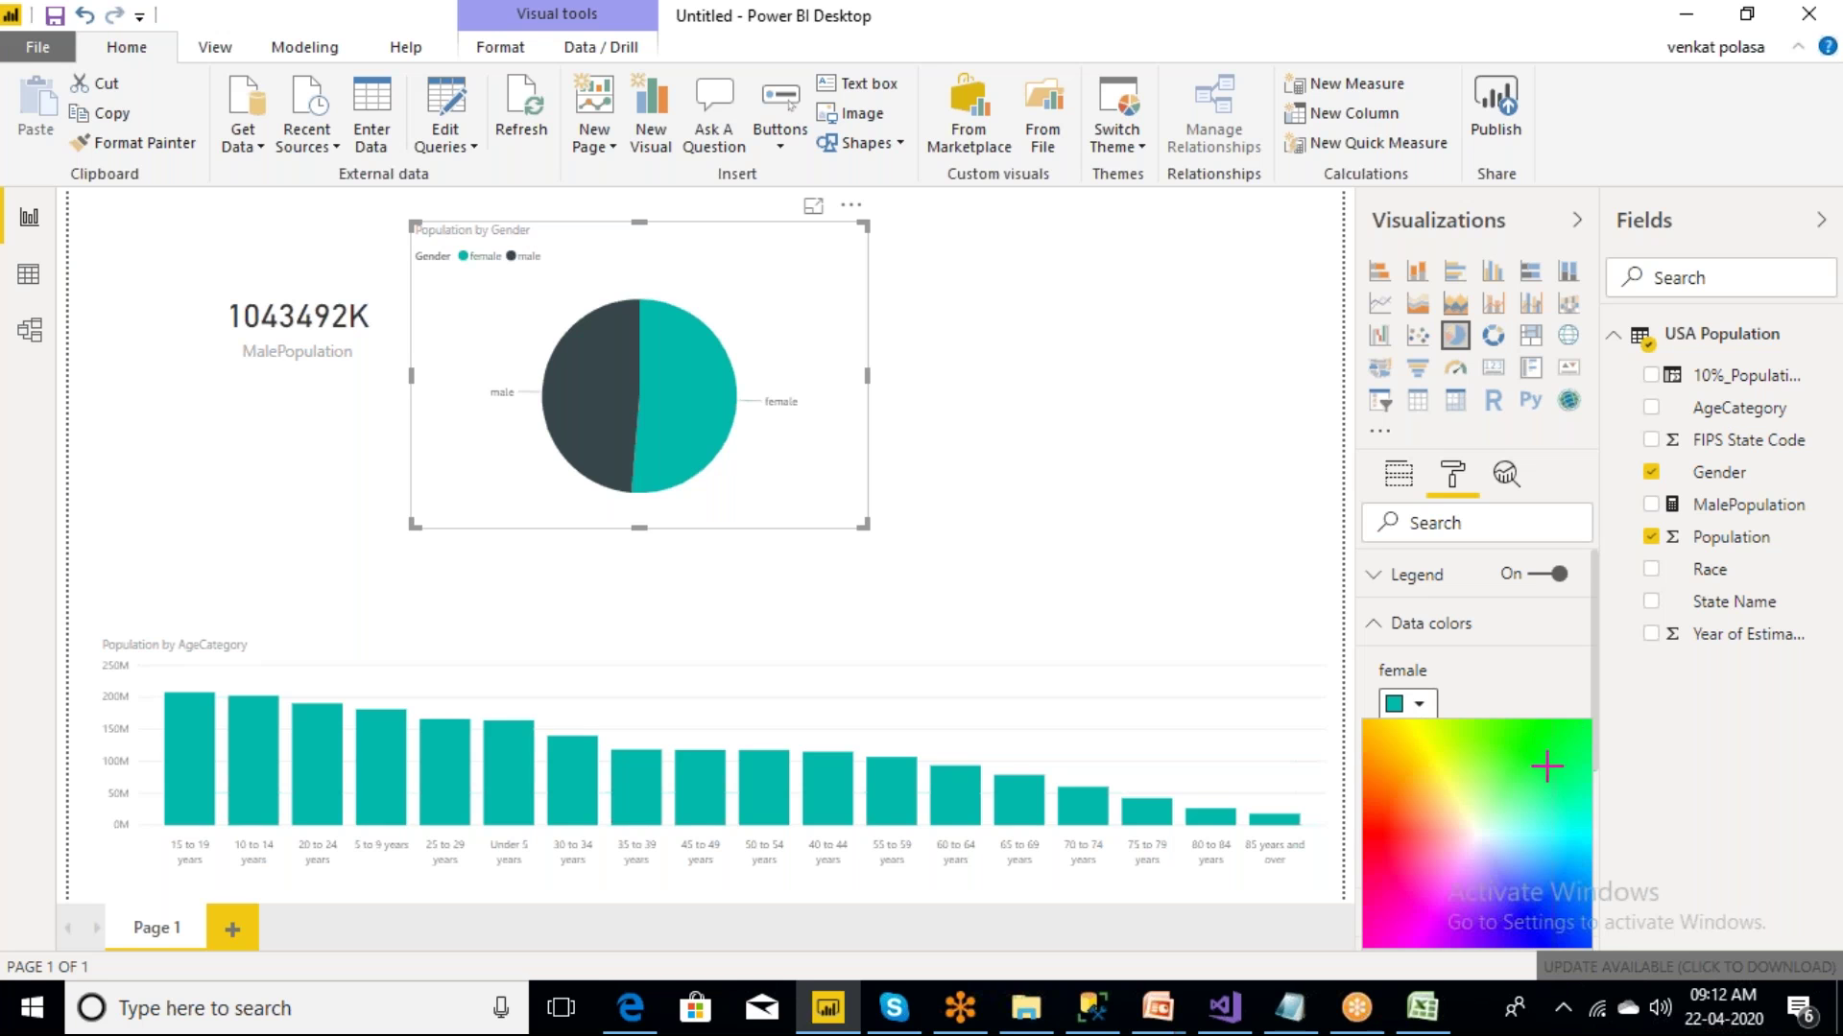
click(1546, 766)
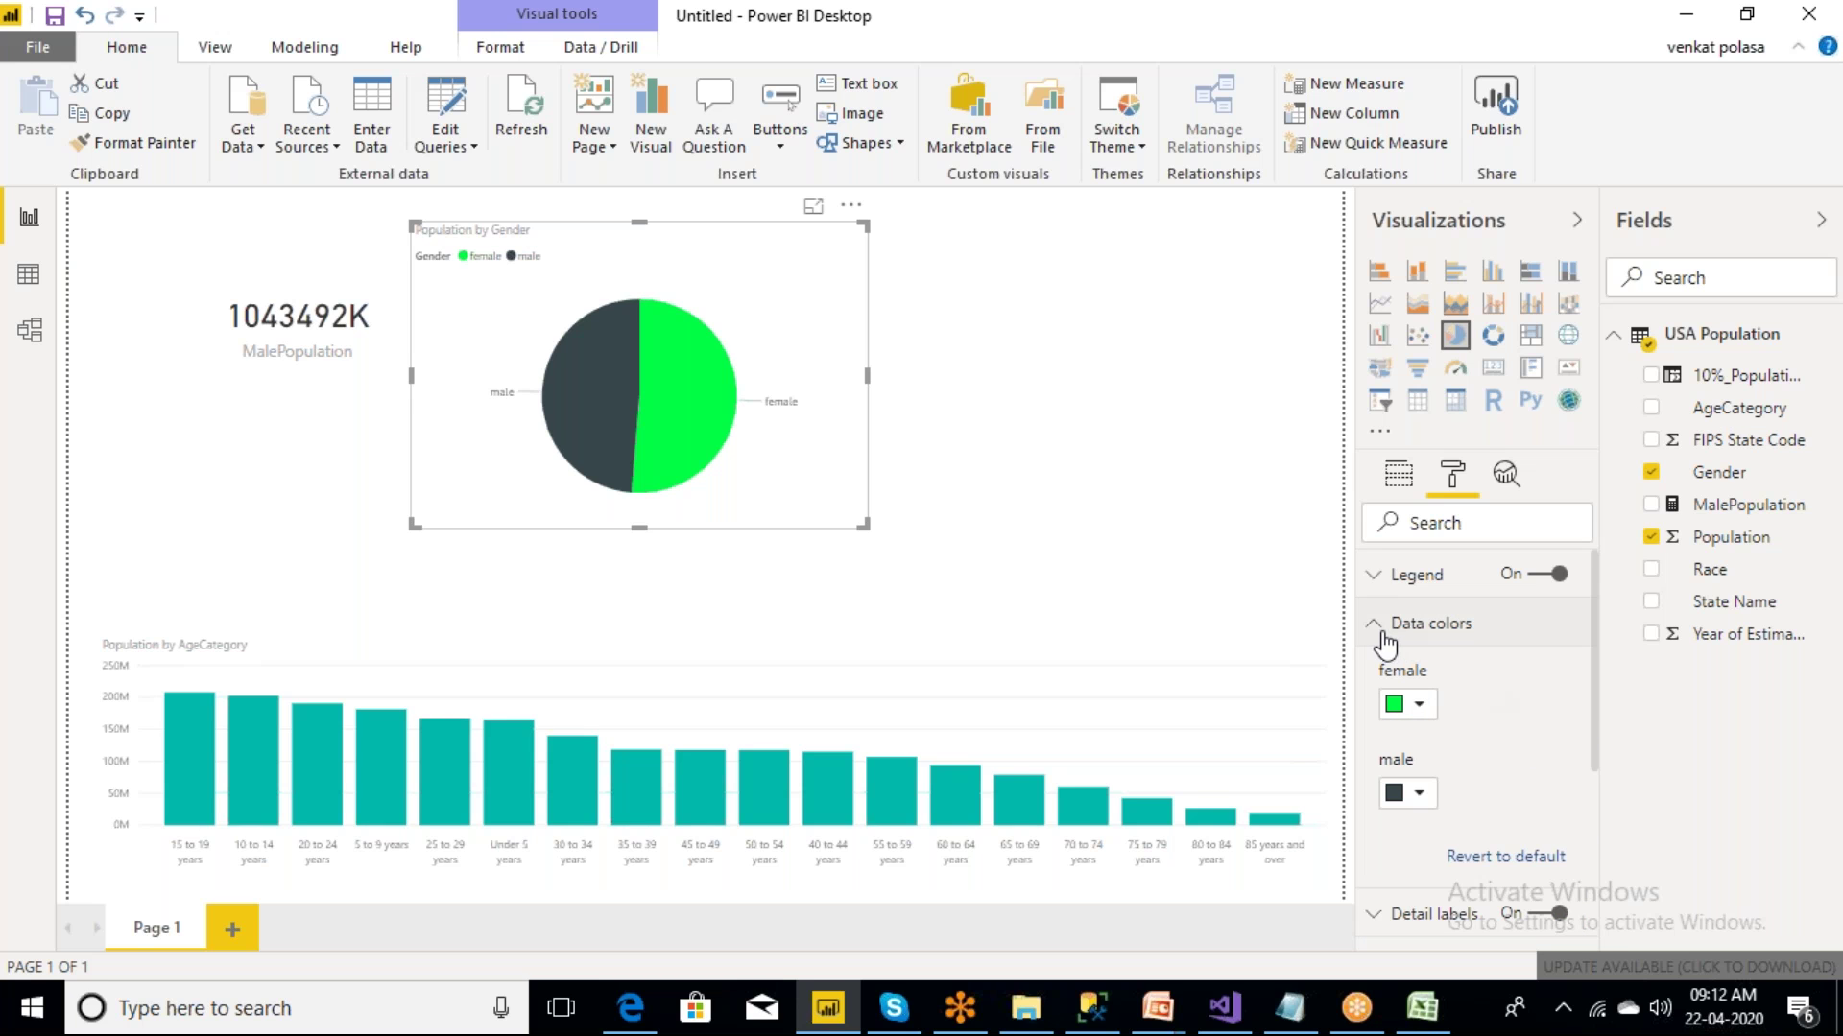
click(1373, 623)
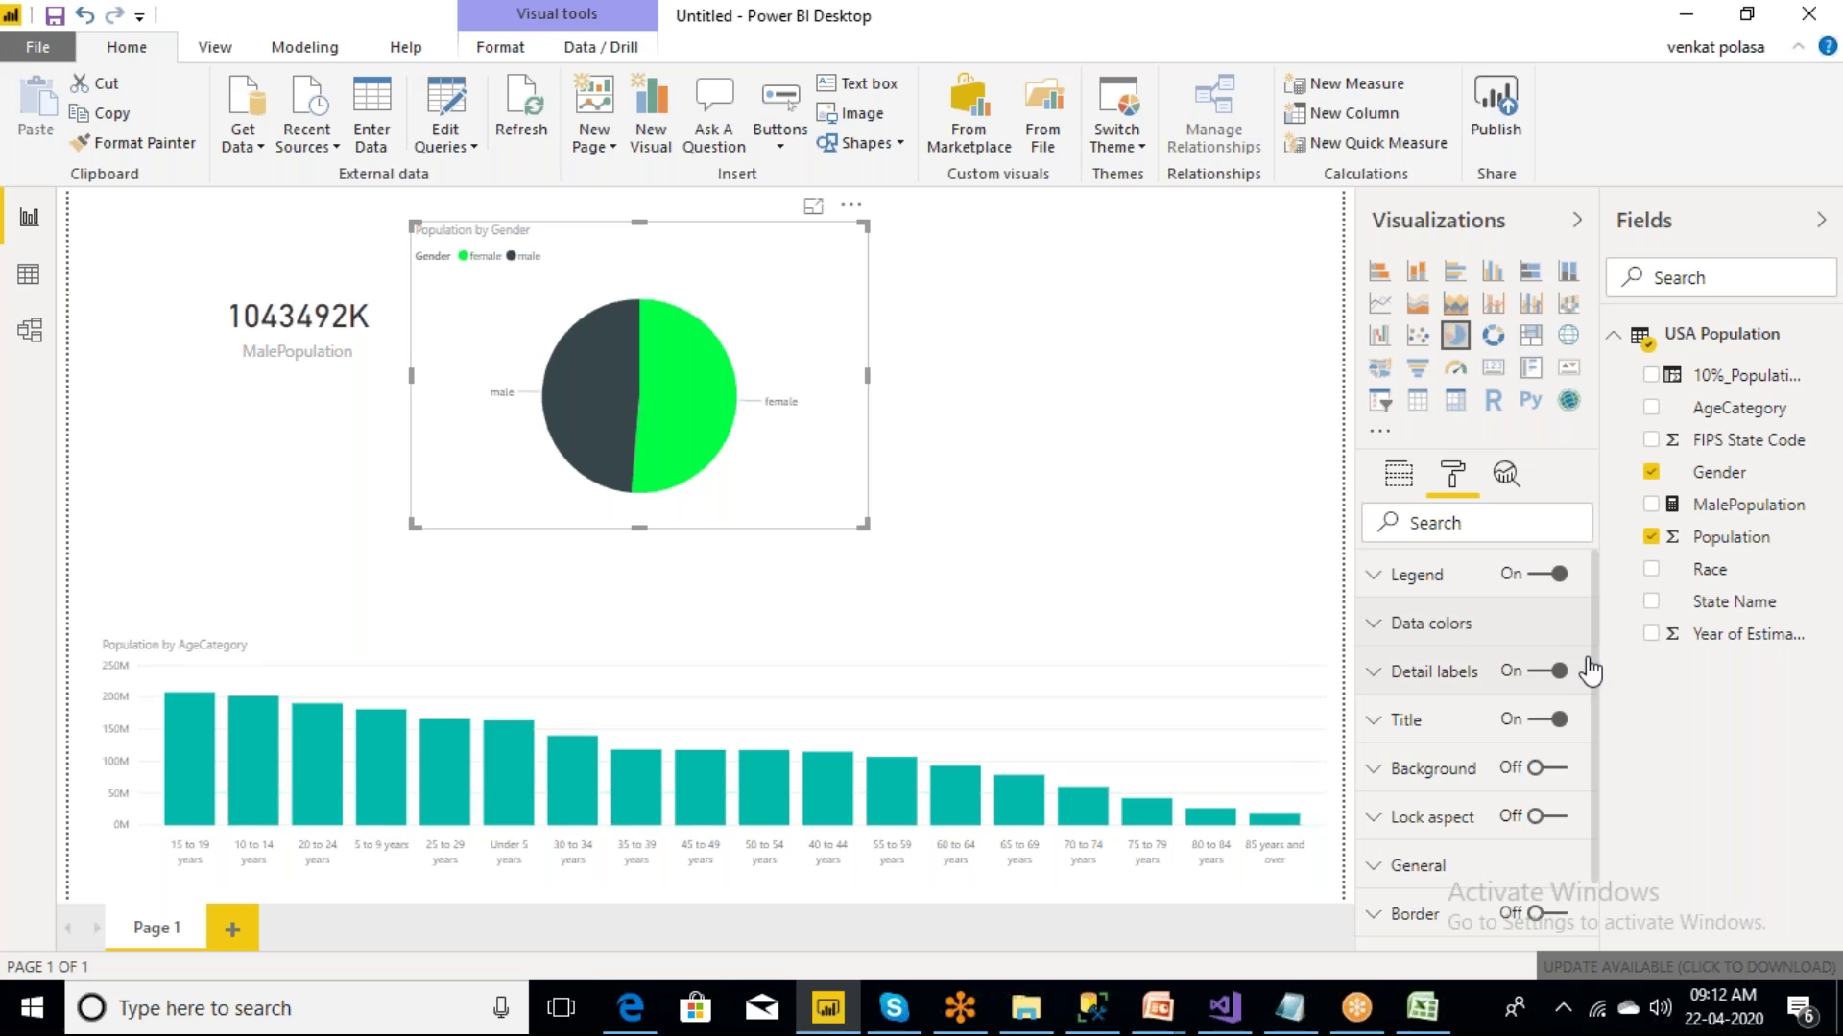
- Review the pie chart's data color and legend settings
drag(1595, 671, 1593, 622)
click(1372, 628)
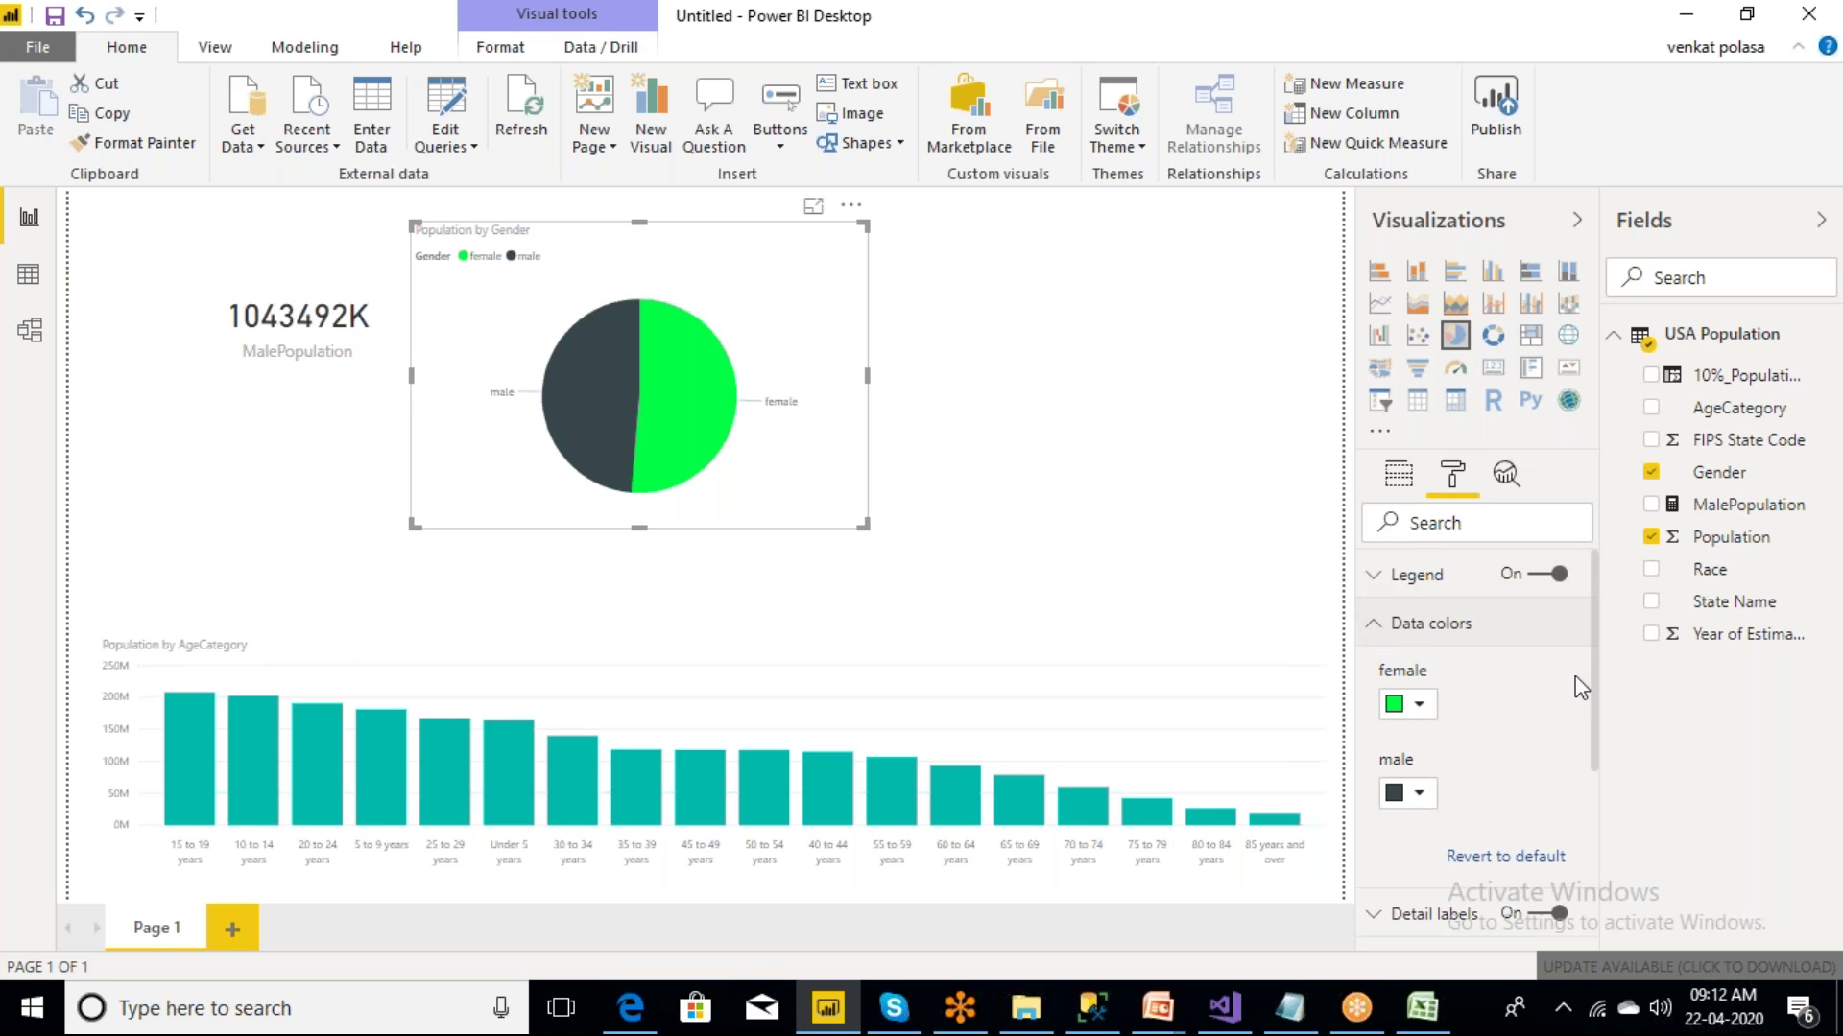
scroll(1592, 820, down, 5)
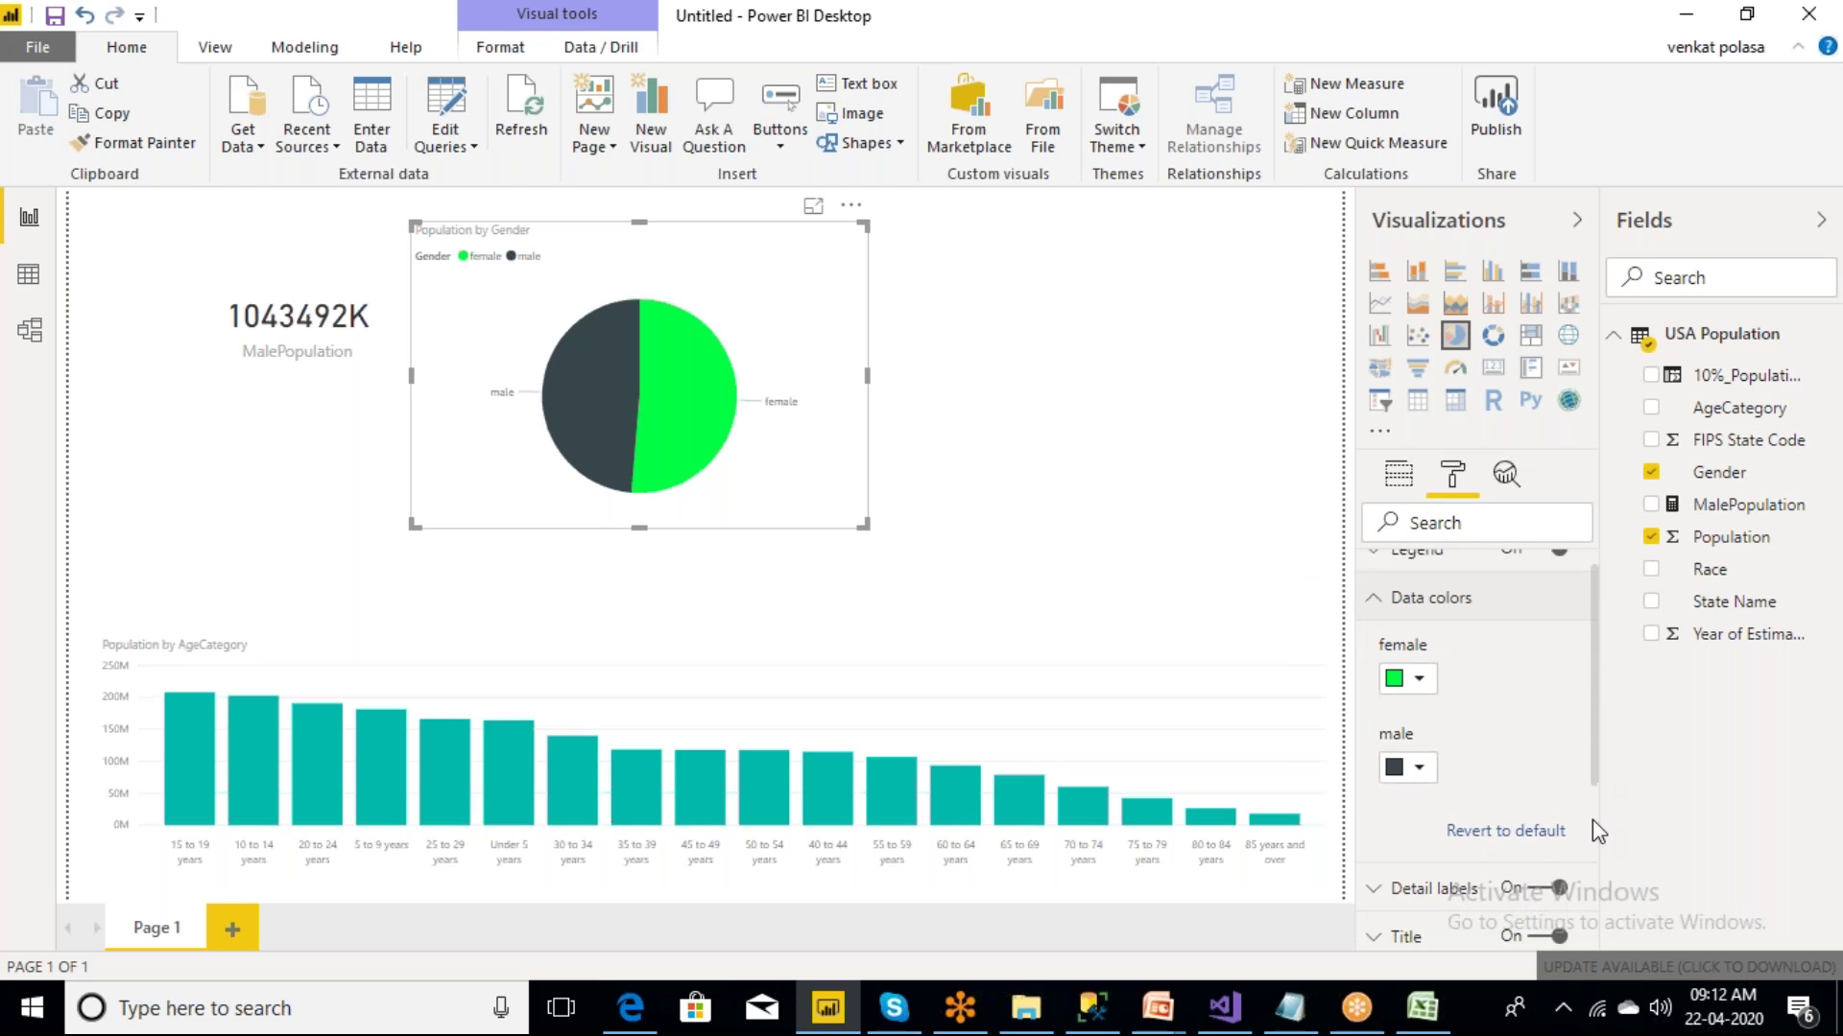
scroll(1583, 576, up, 5)
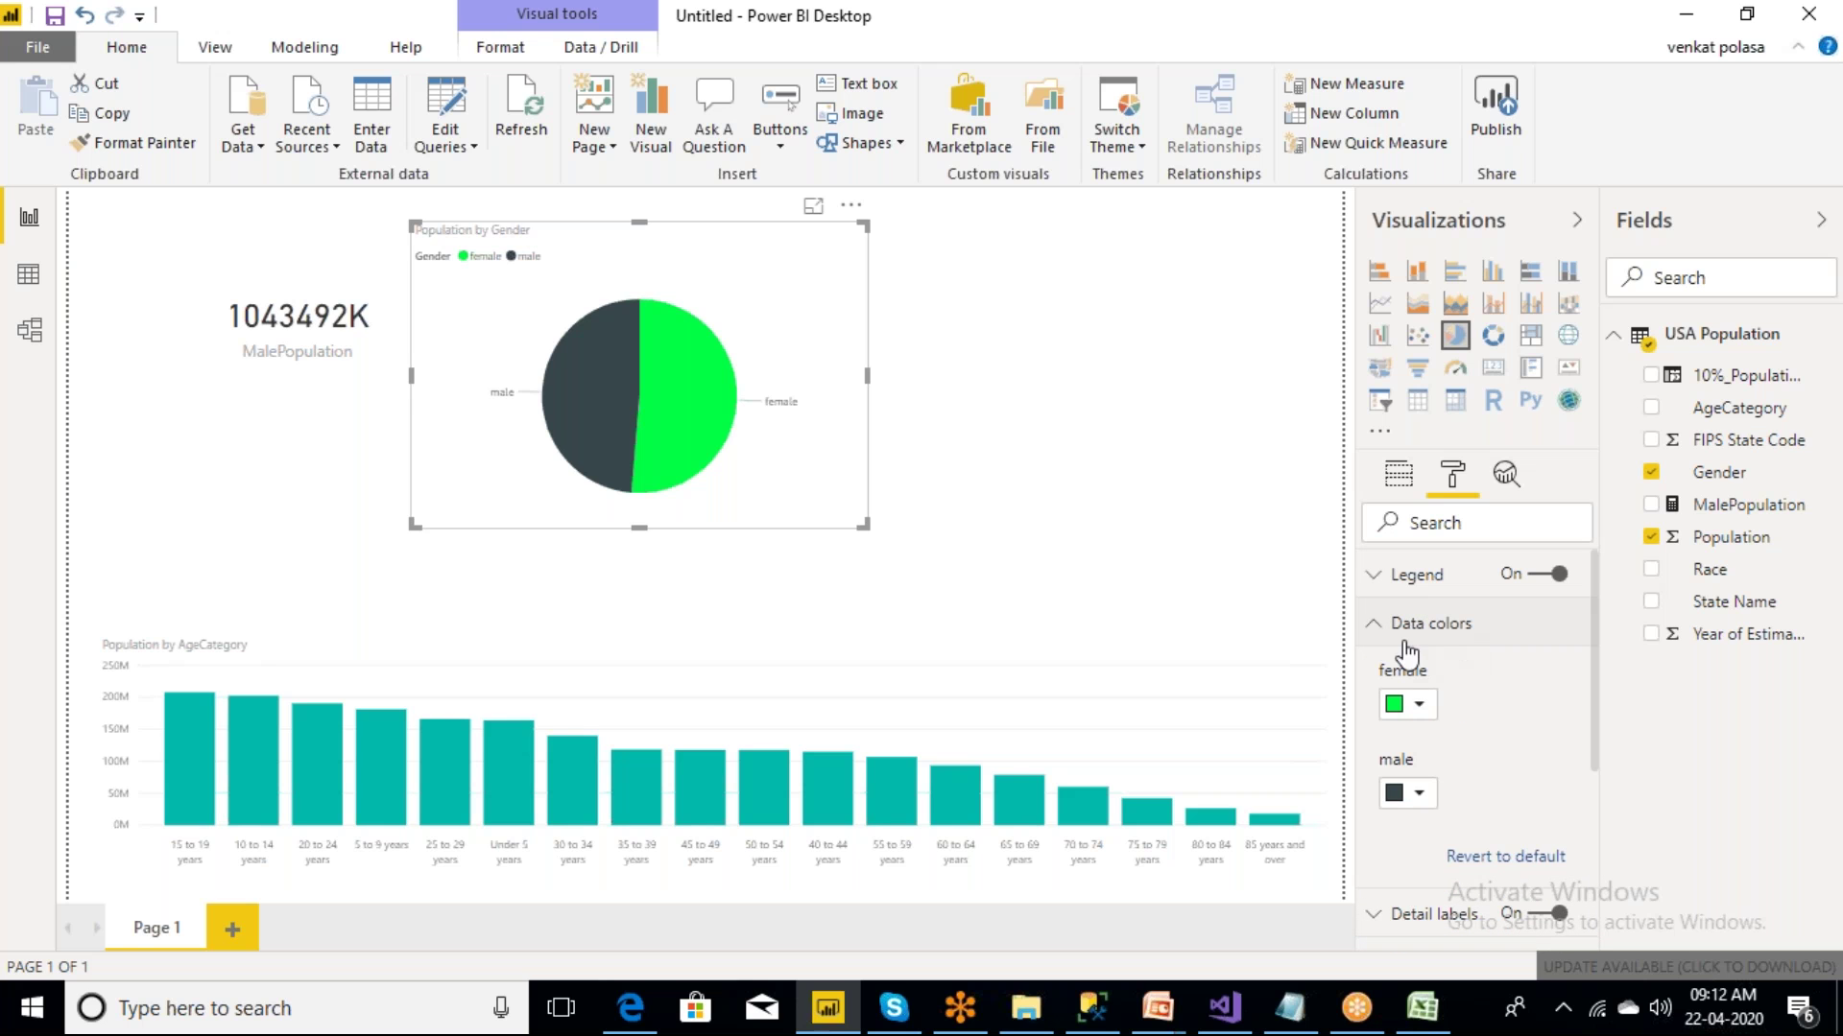
click(1375, 626)
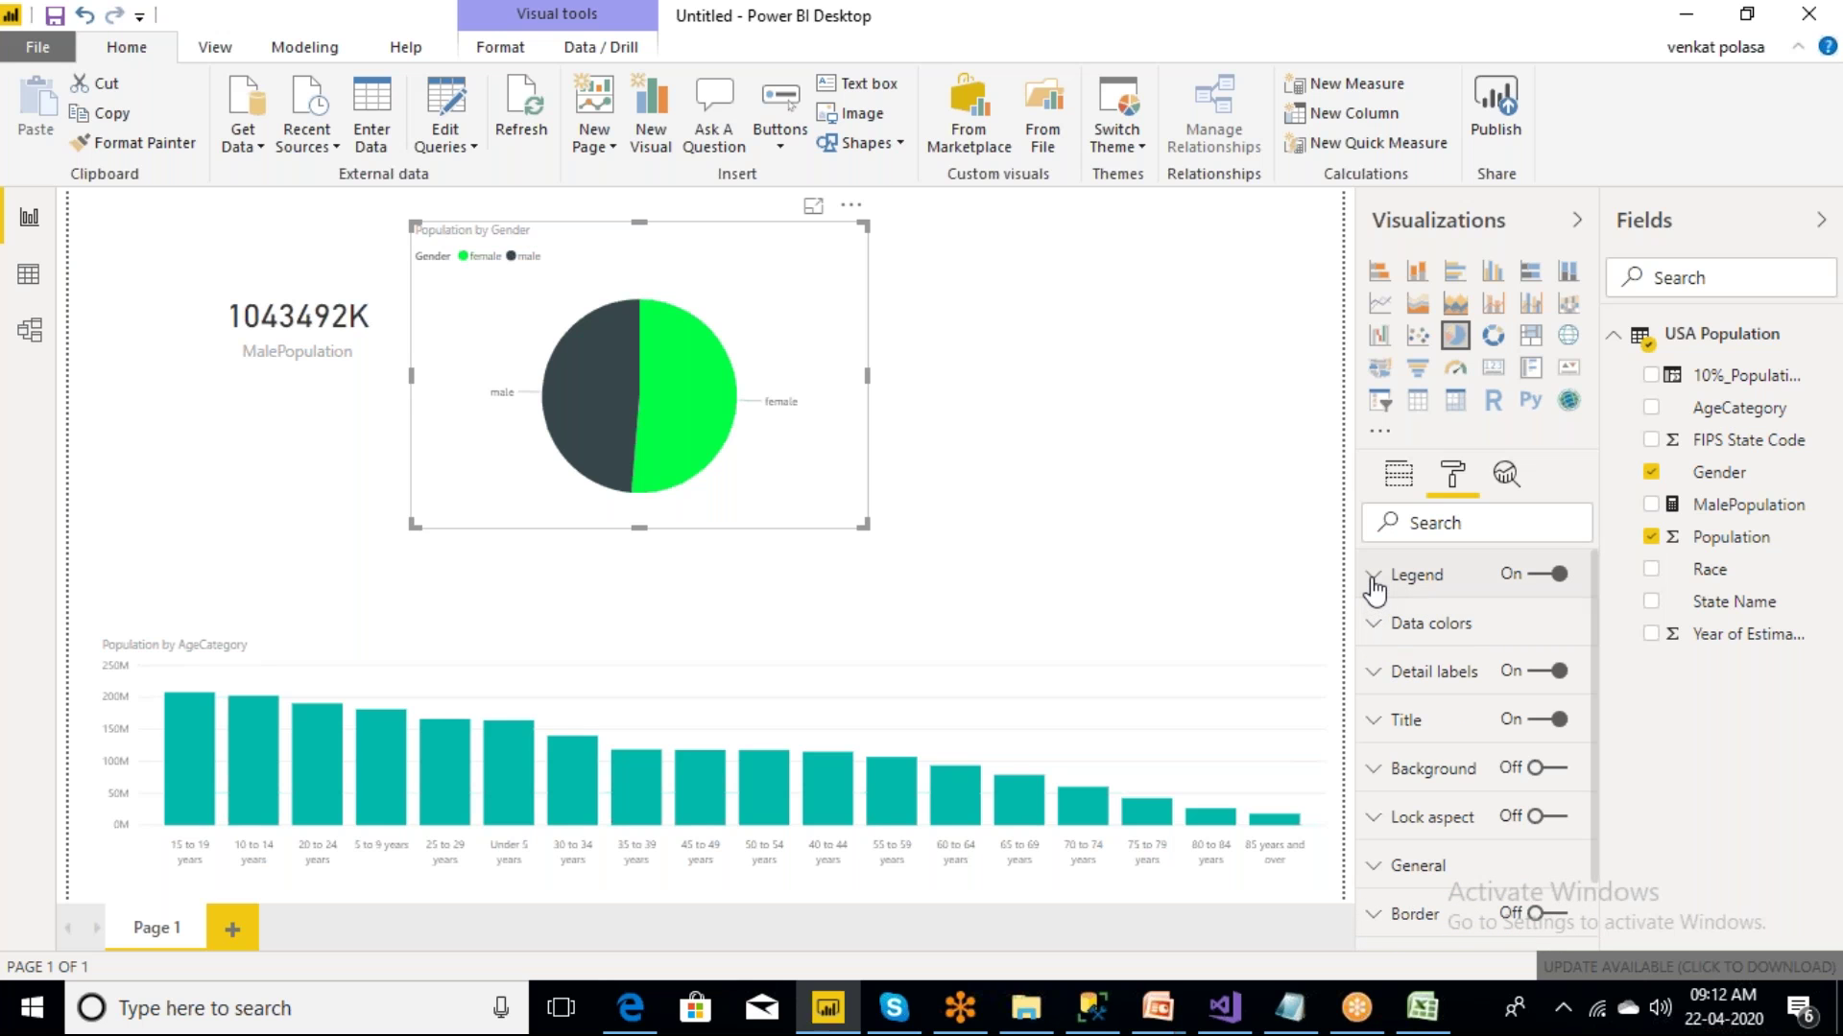
click(1375, 581)
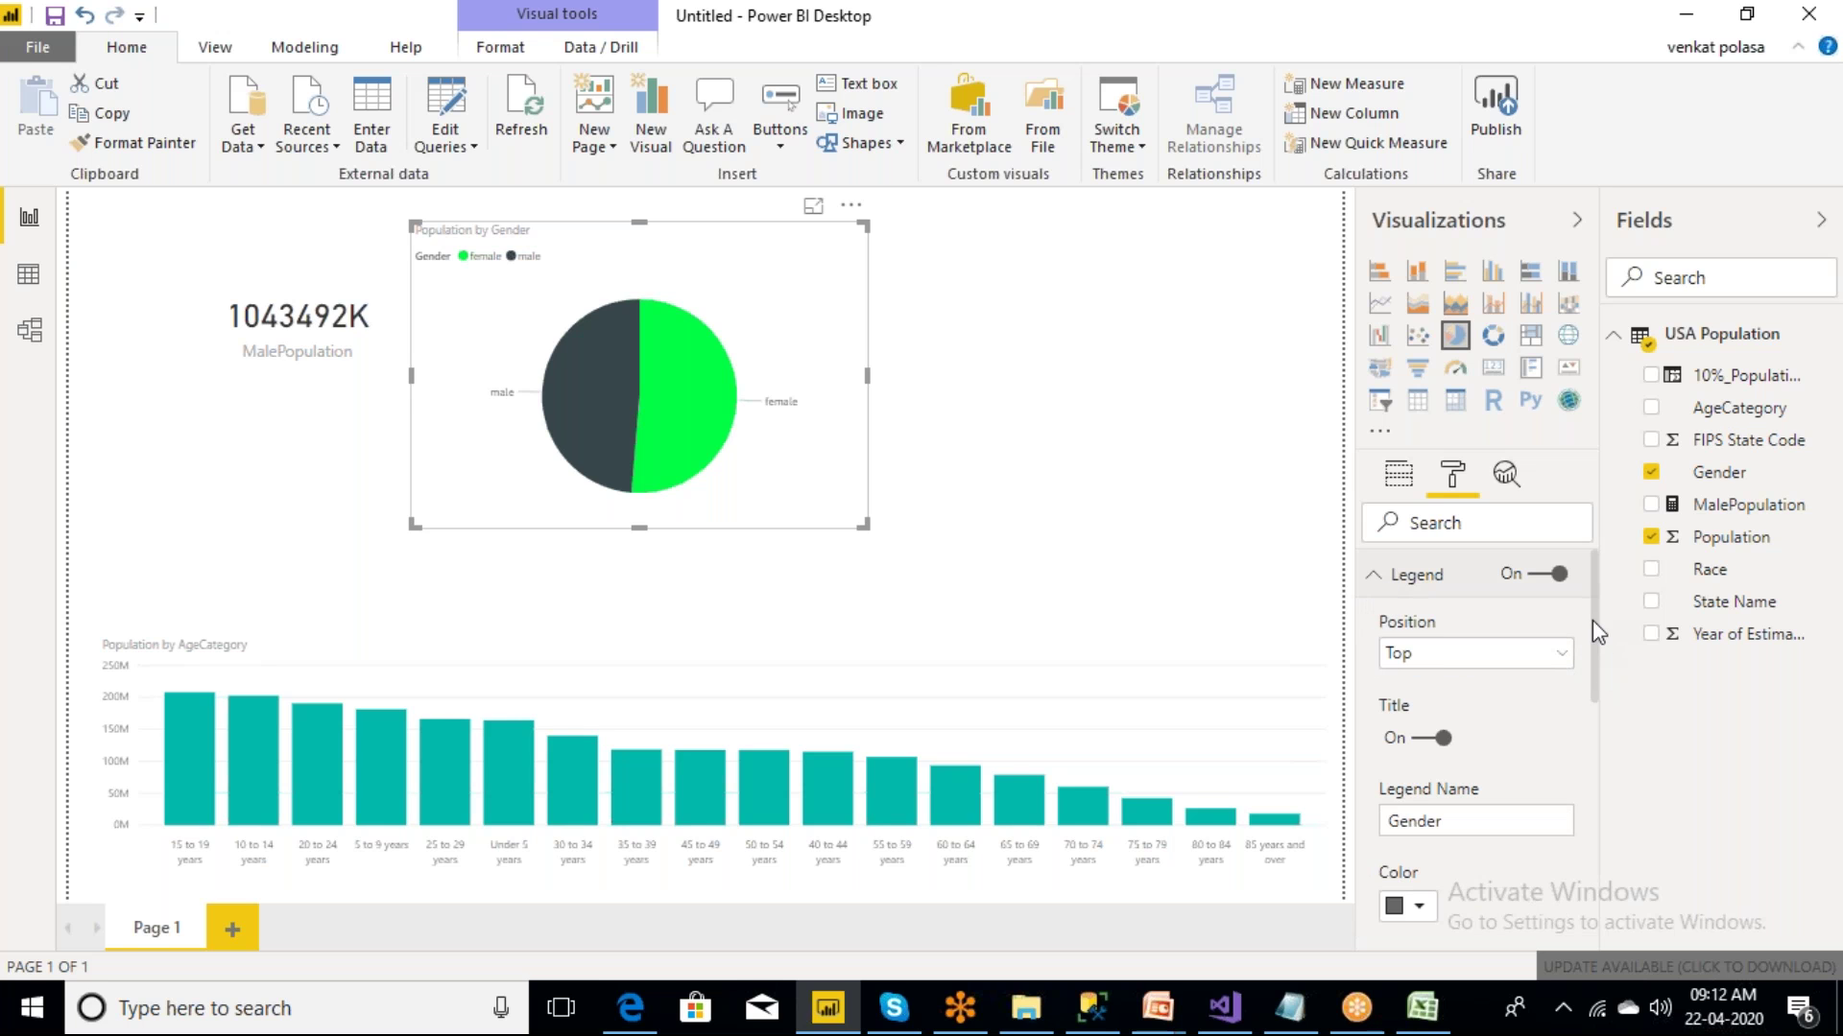
drag(1592, 620, 1599, 778)
scroll(1419, 623, up, 5)
click(1377, 581)
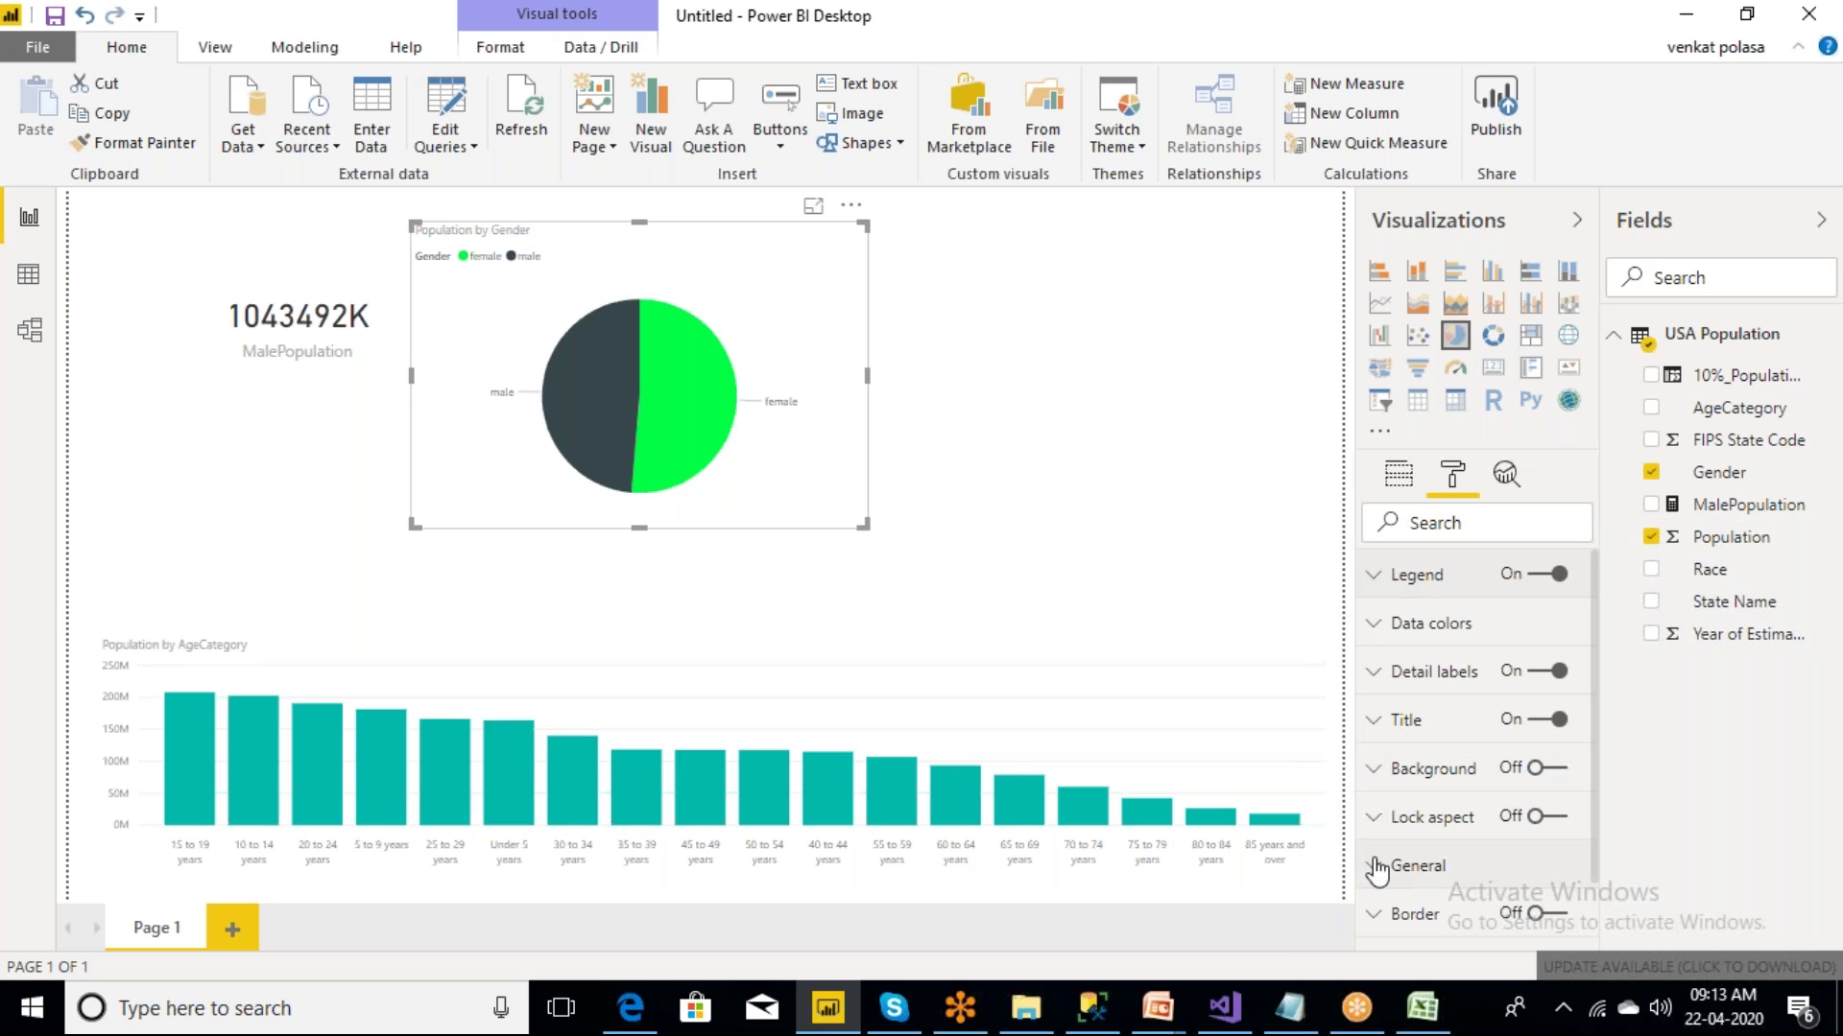
- Set the pie chart's detail label style to Category, data value
click(1374, 679)
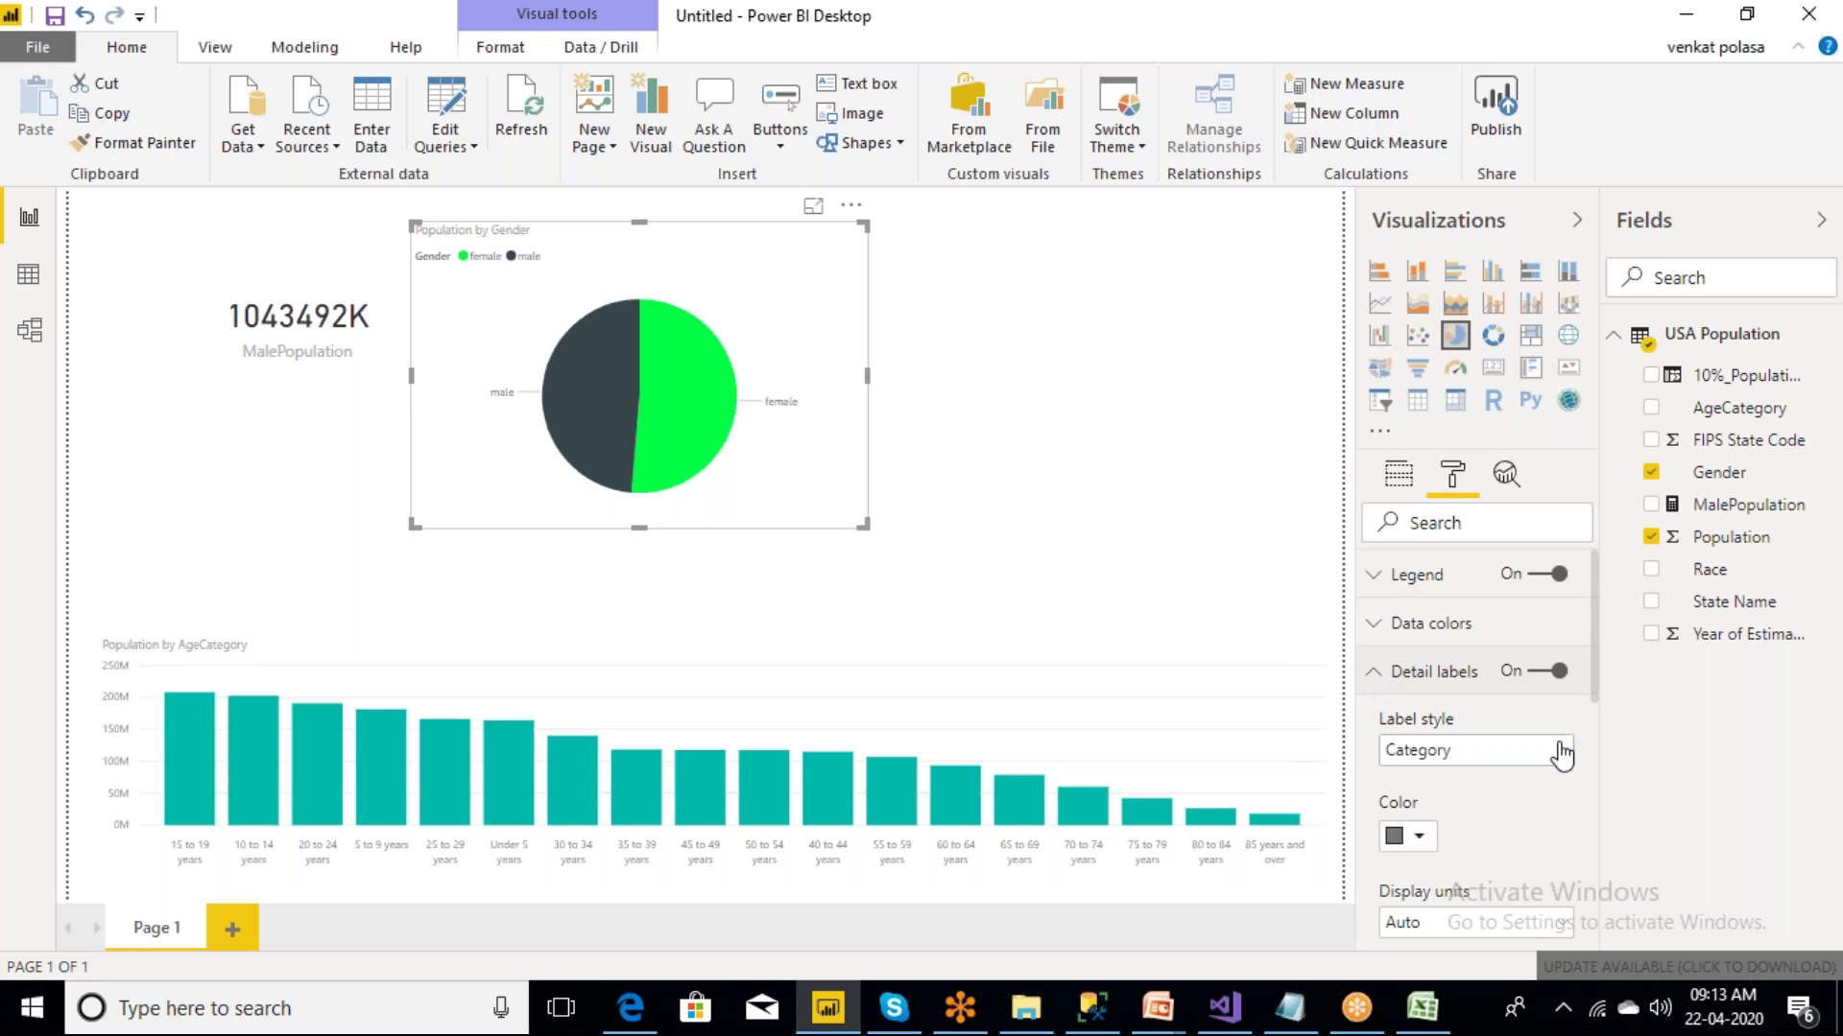
click(1560, 753)
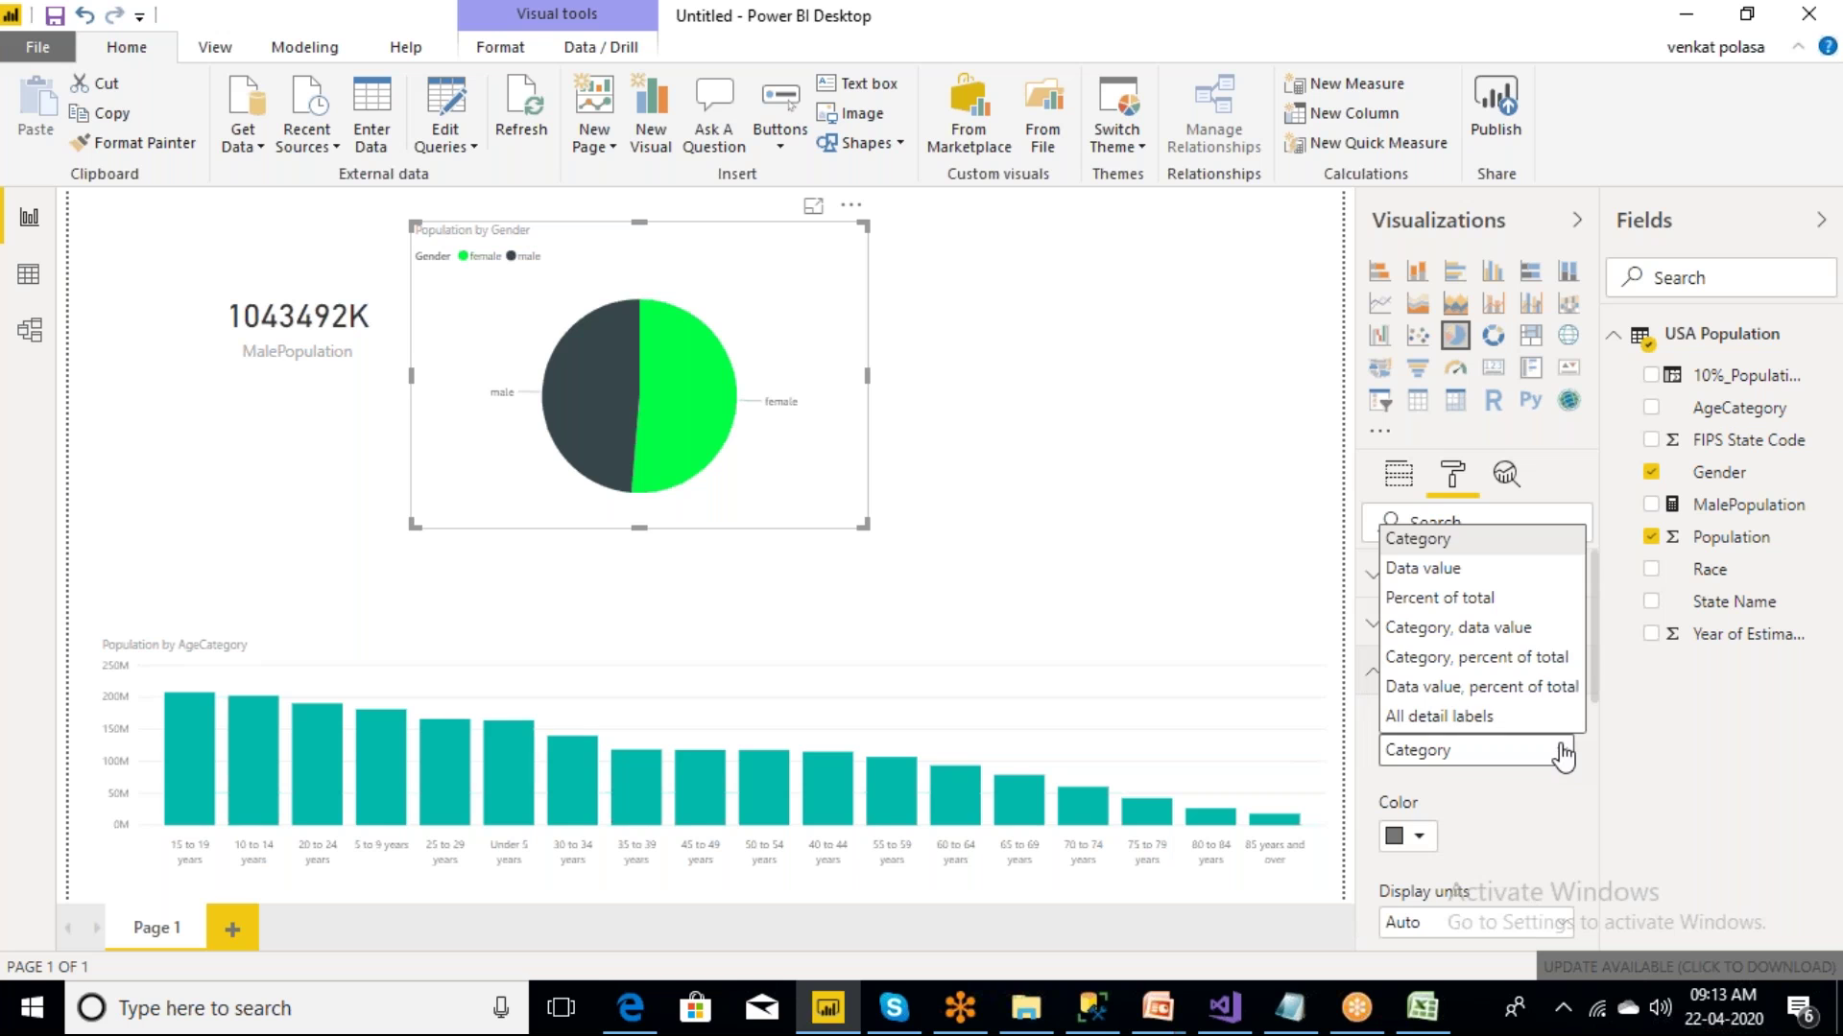
click(1420, 629)
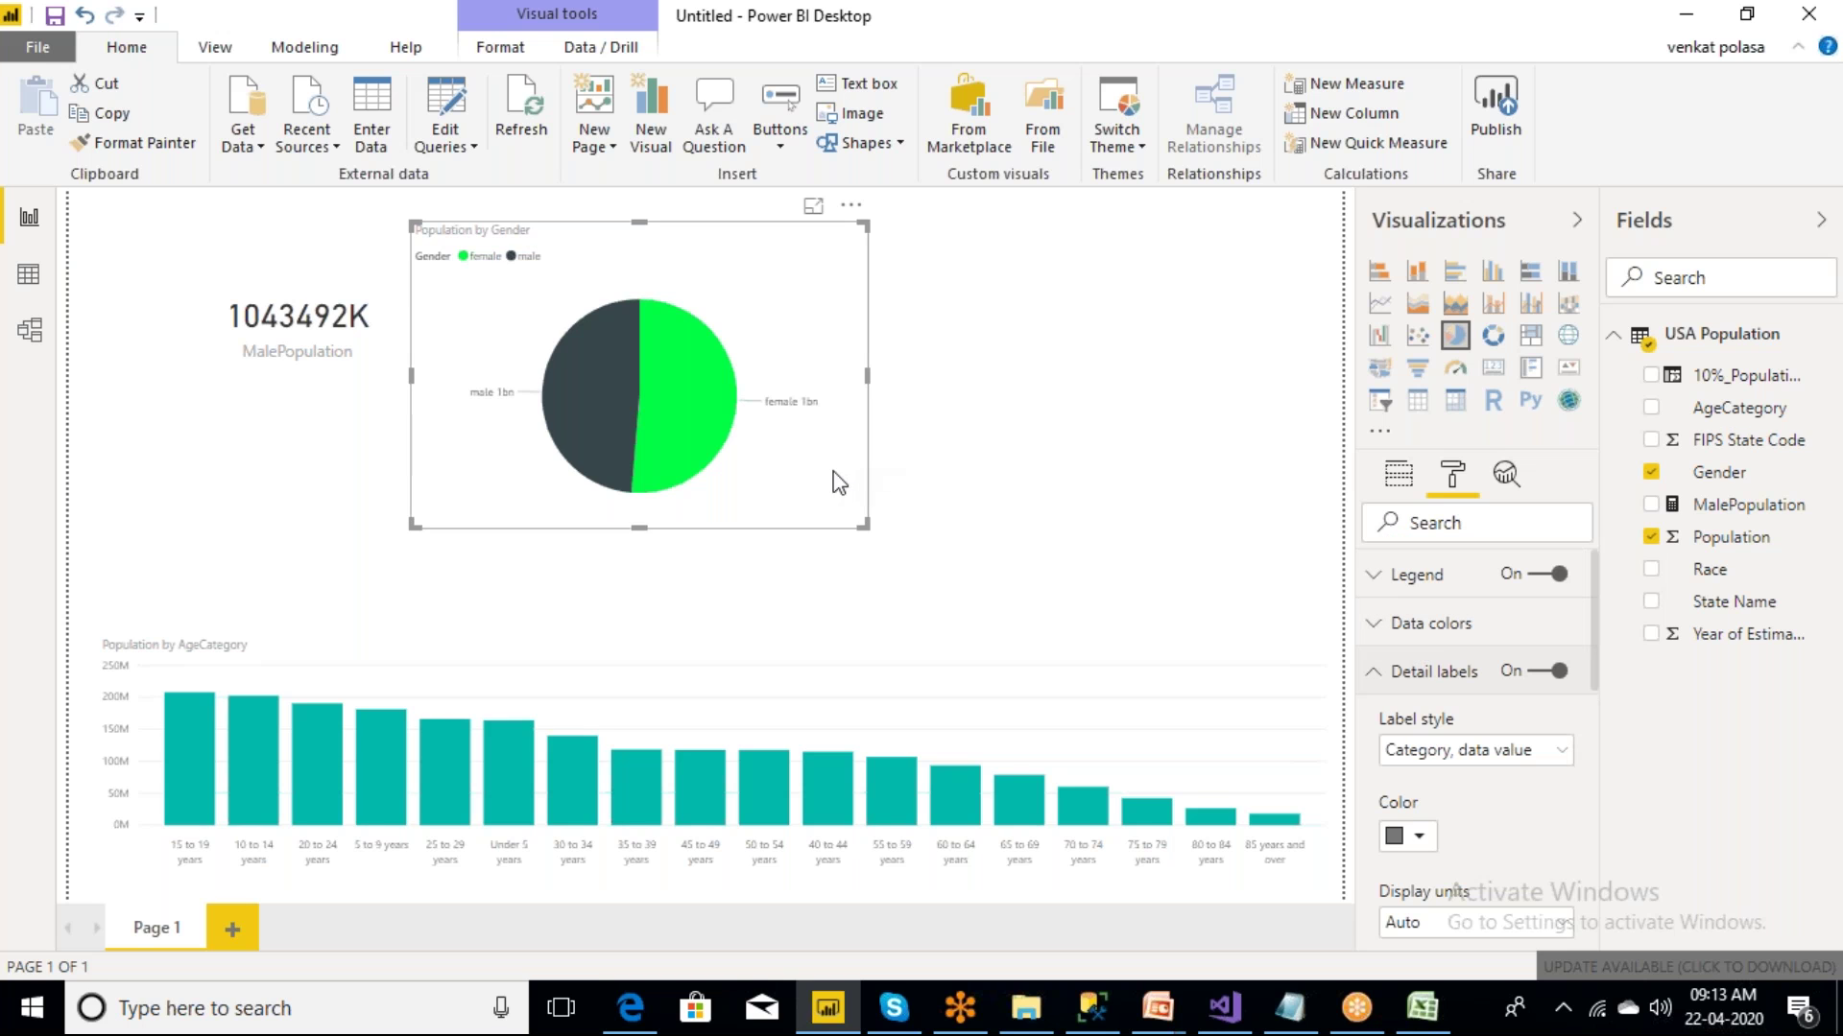
- Set the pie chart's detail label style to Category, percent of total, and open the chart in focus mode
click(1562, 757)
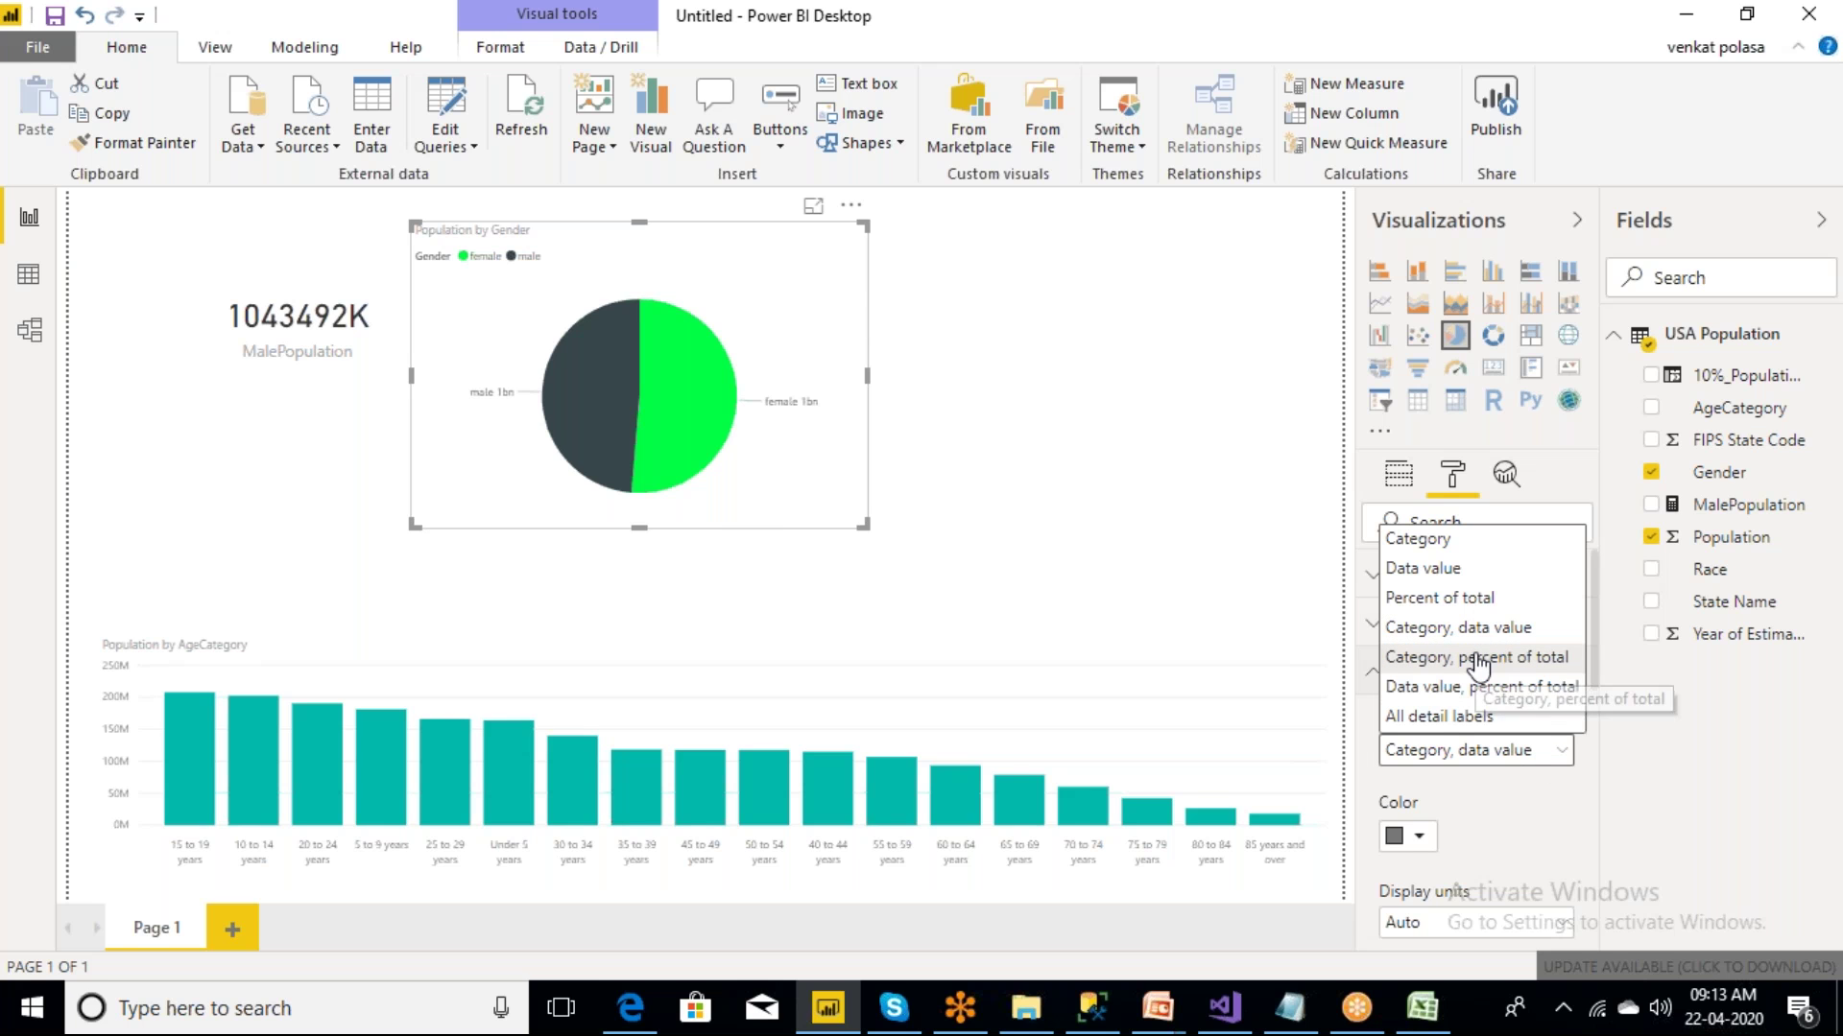
click(1478, 659)
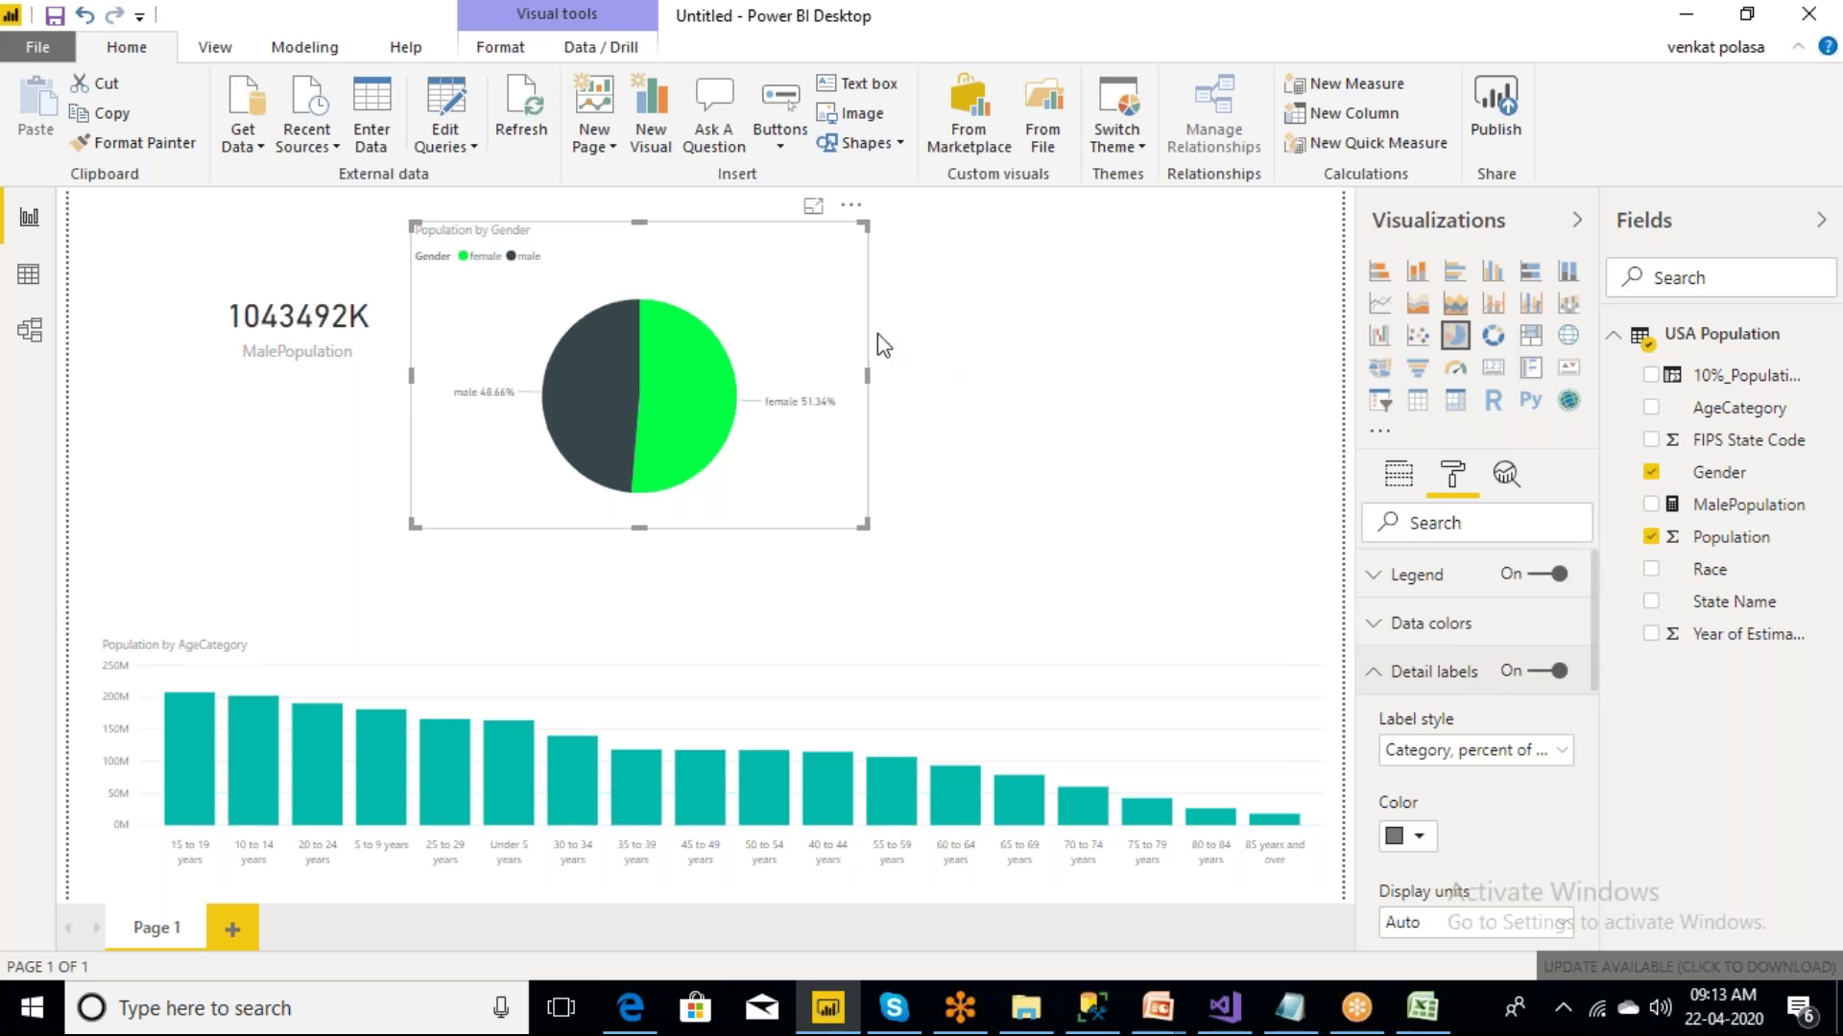
click(813, 211)
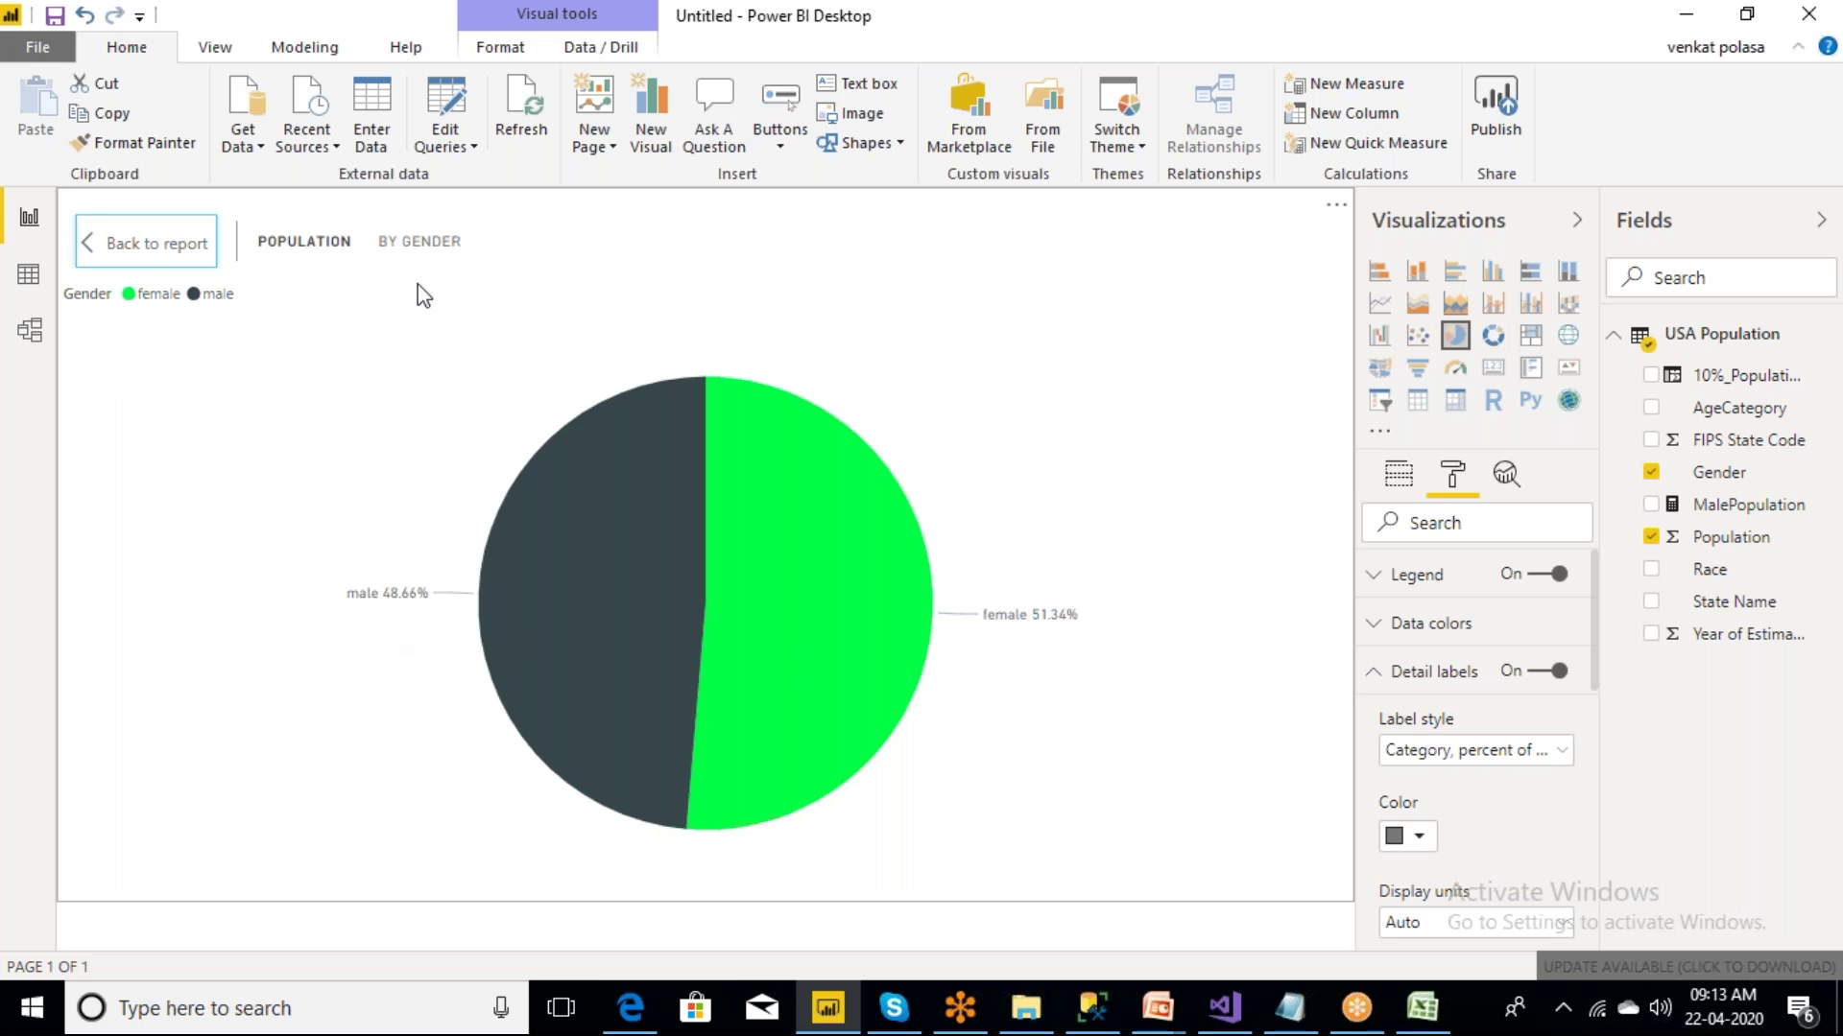
- Return to the report, shrink the MalePopulation card, and move the gender pie chart beside it at a smaller size
click(144, 251)
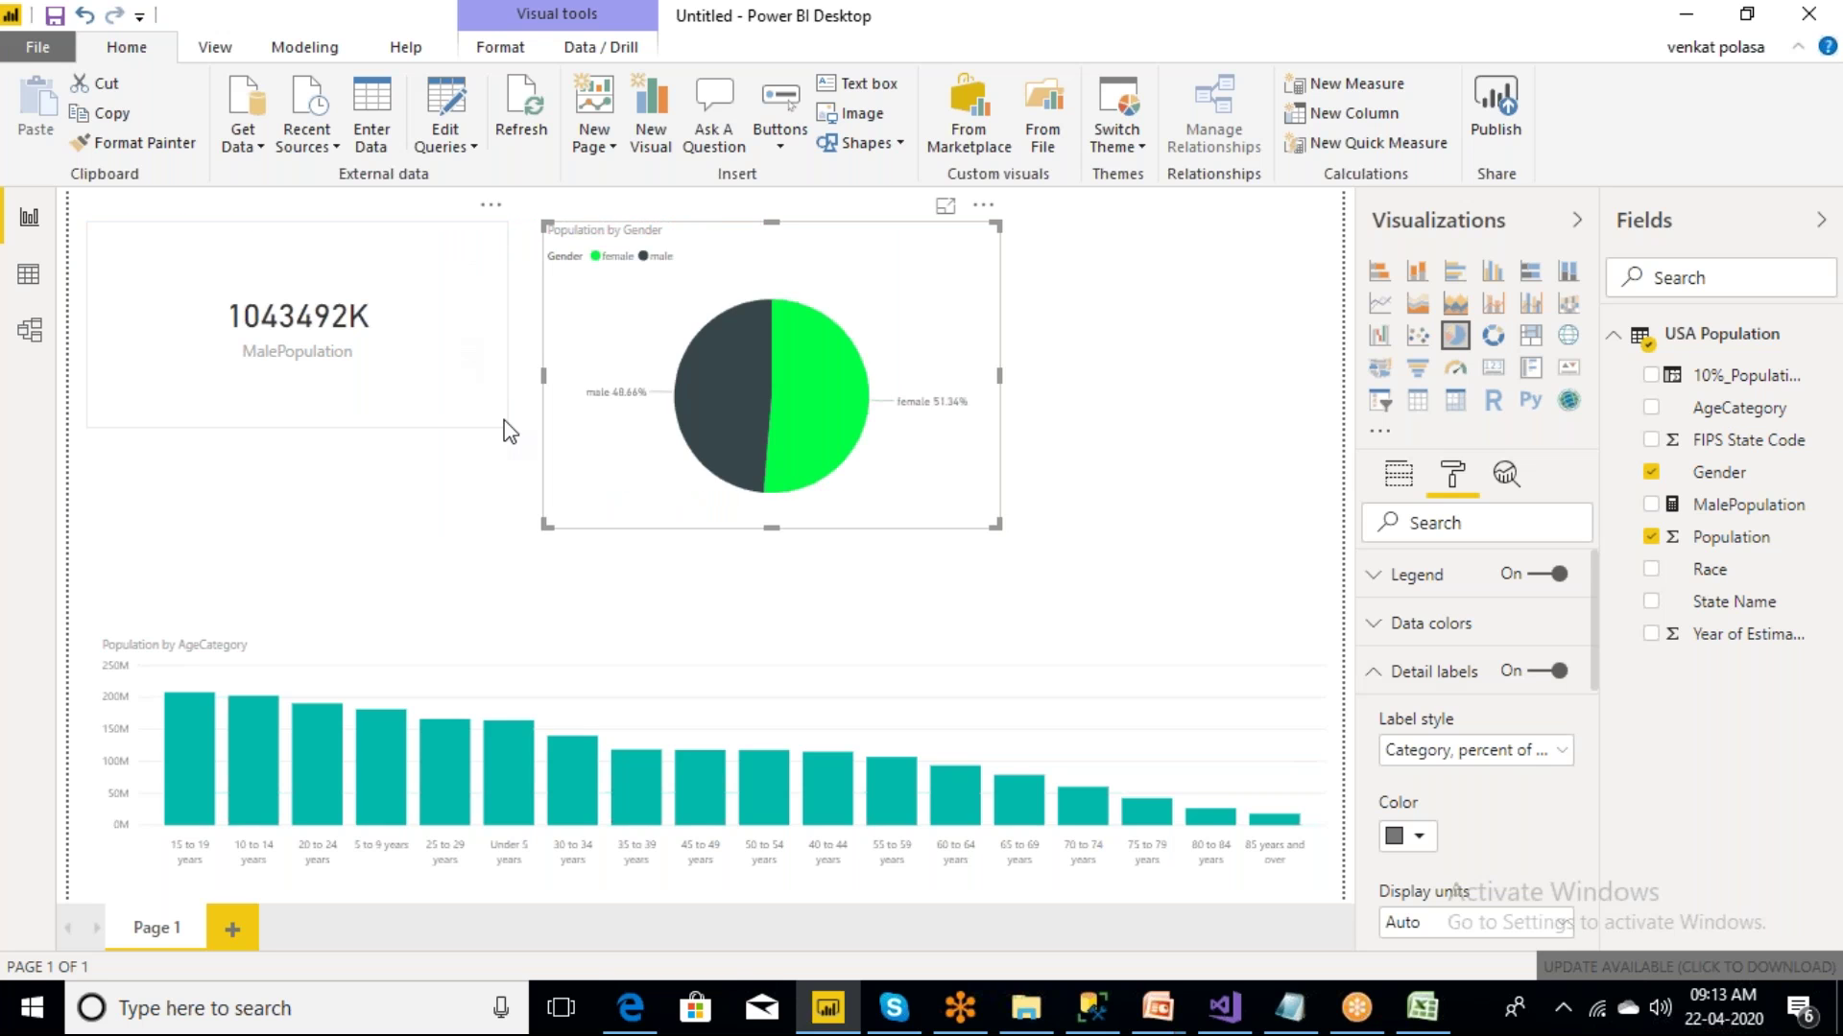
click(509, 426)
drag(509, 426, 278, 411)
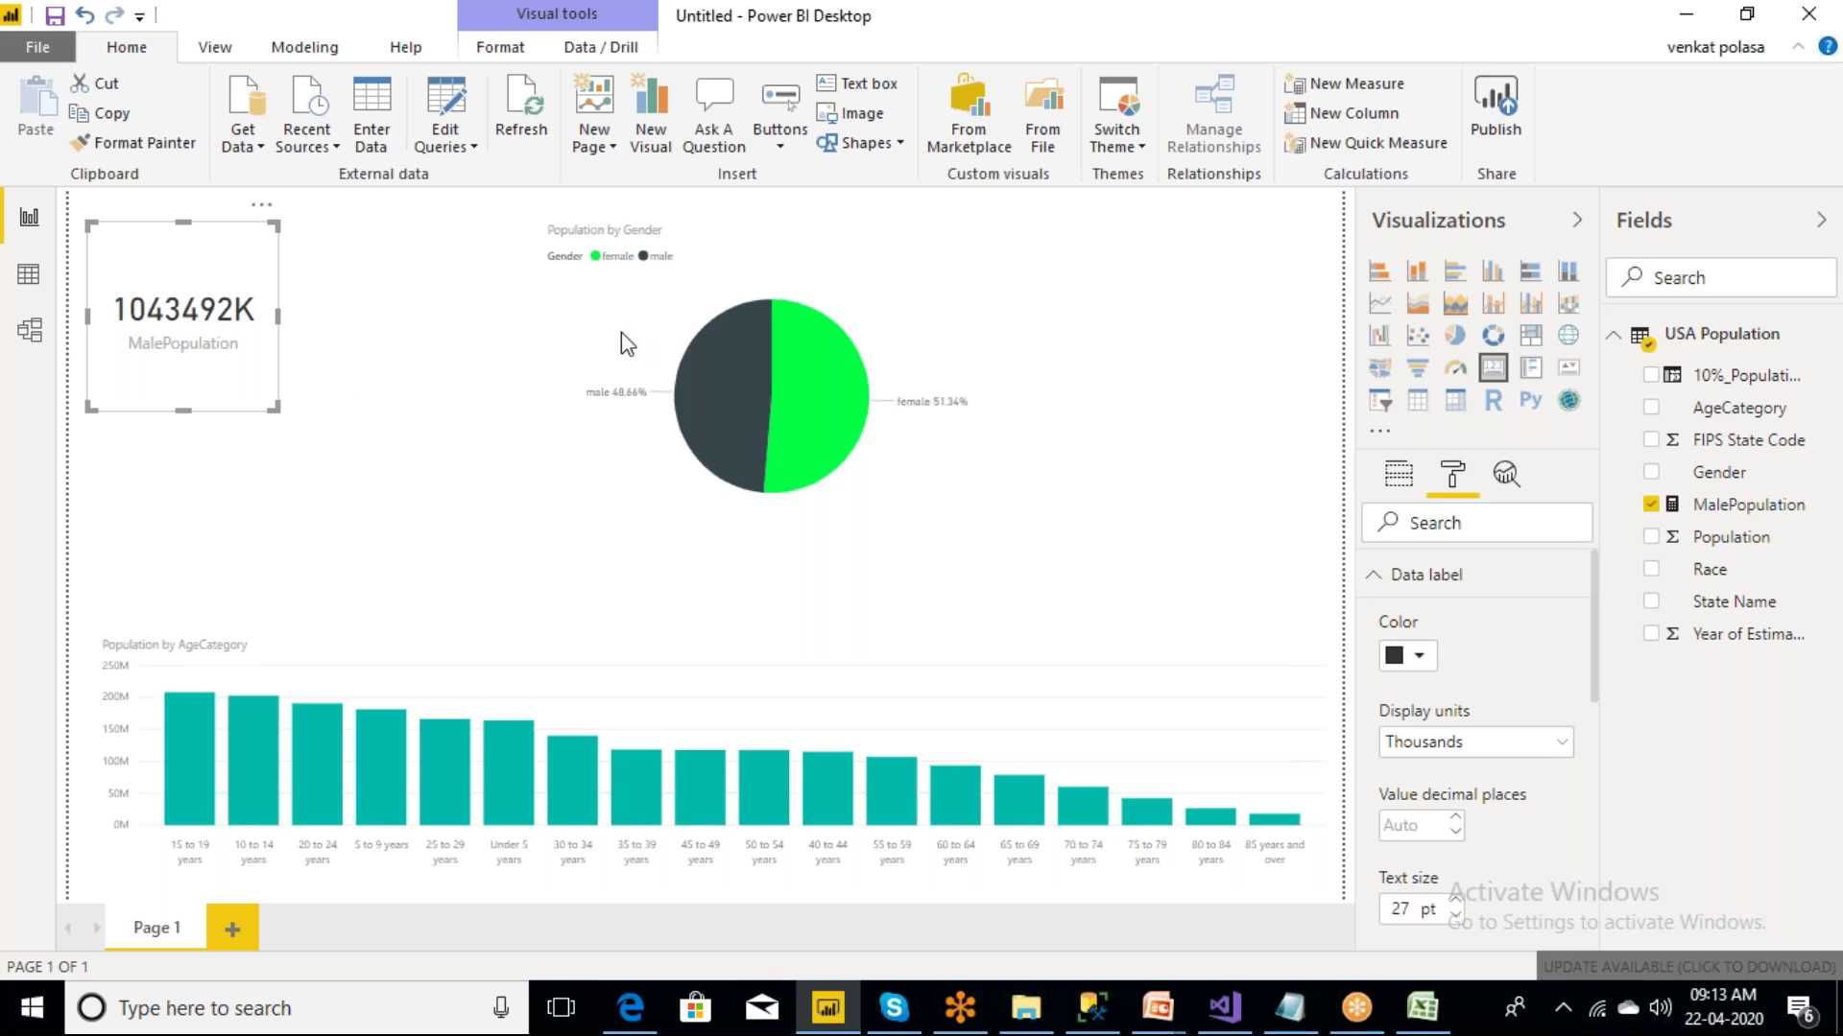
drag(645, 334, 392, 295)
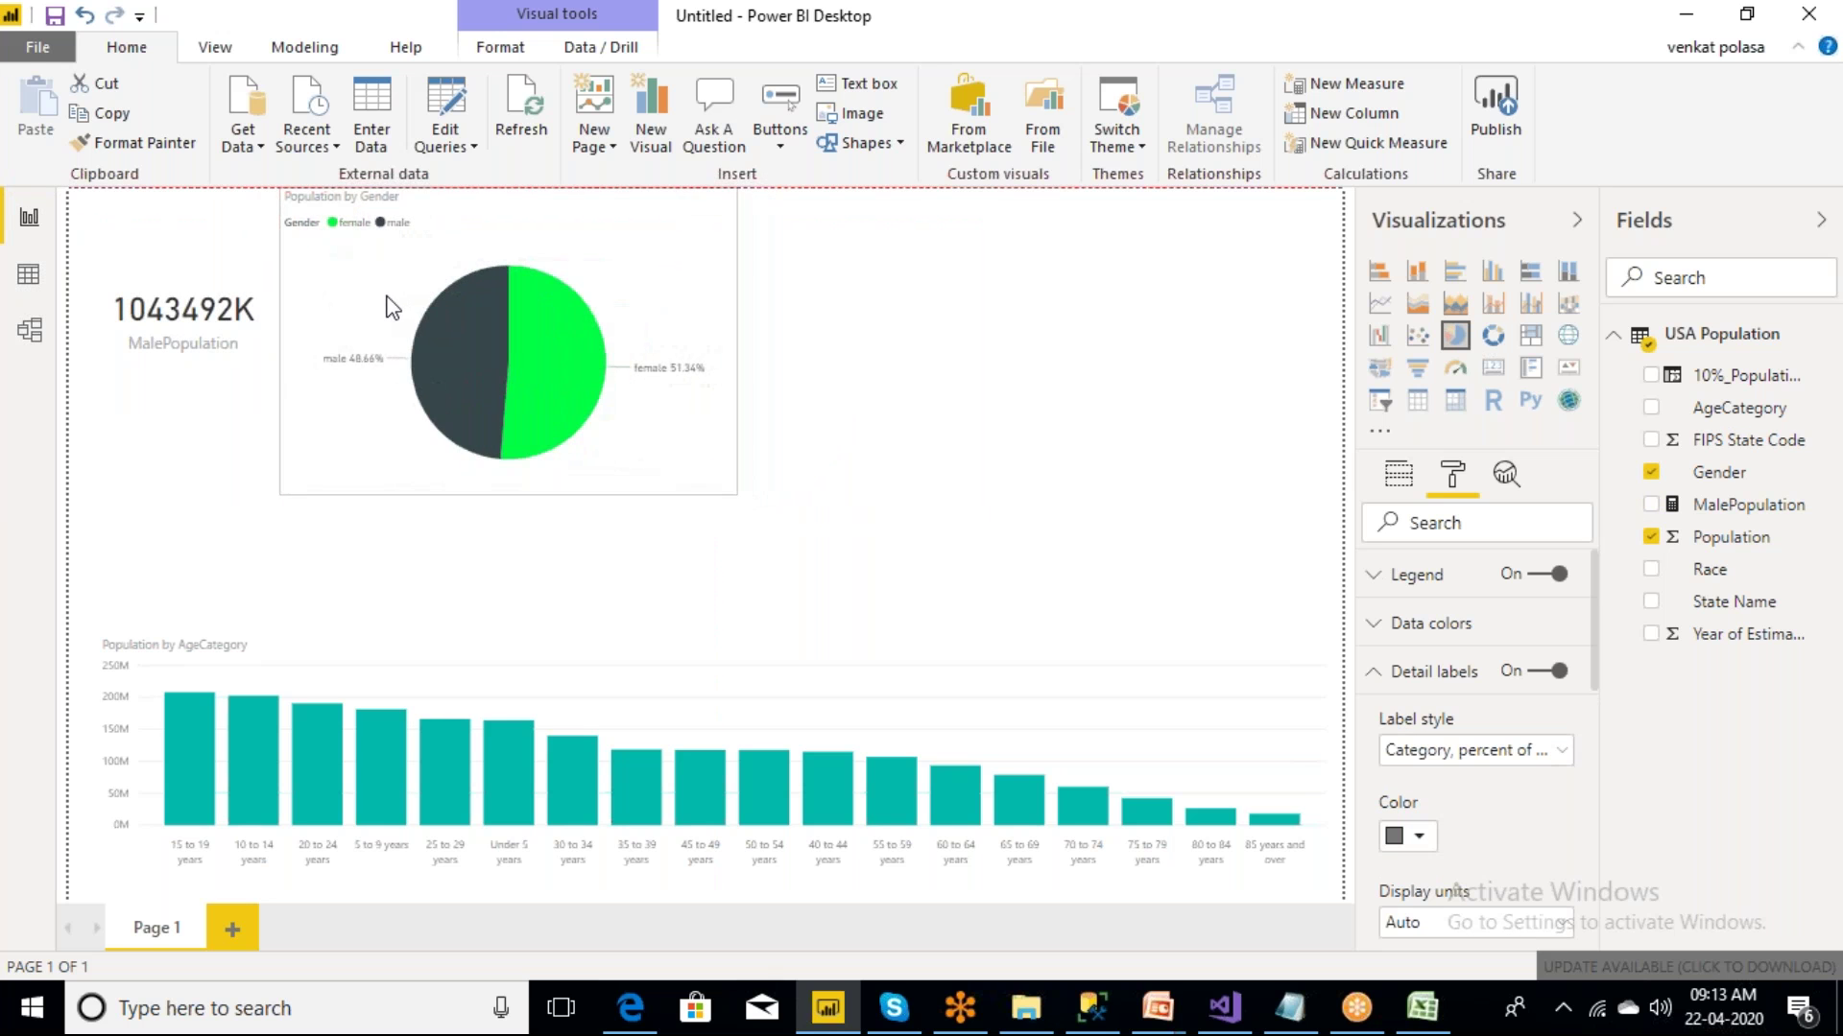
drag(734, 489, 595, 458)
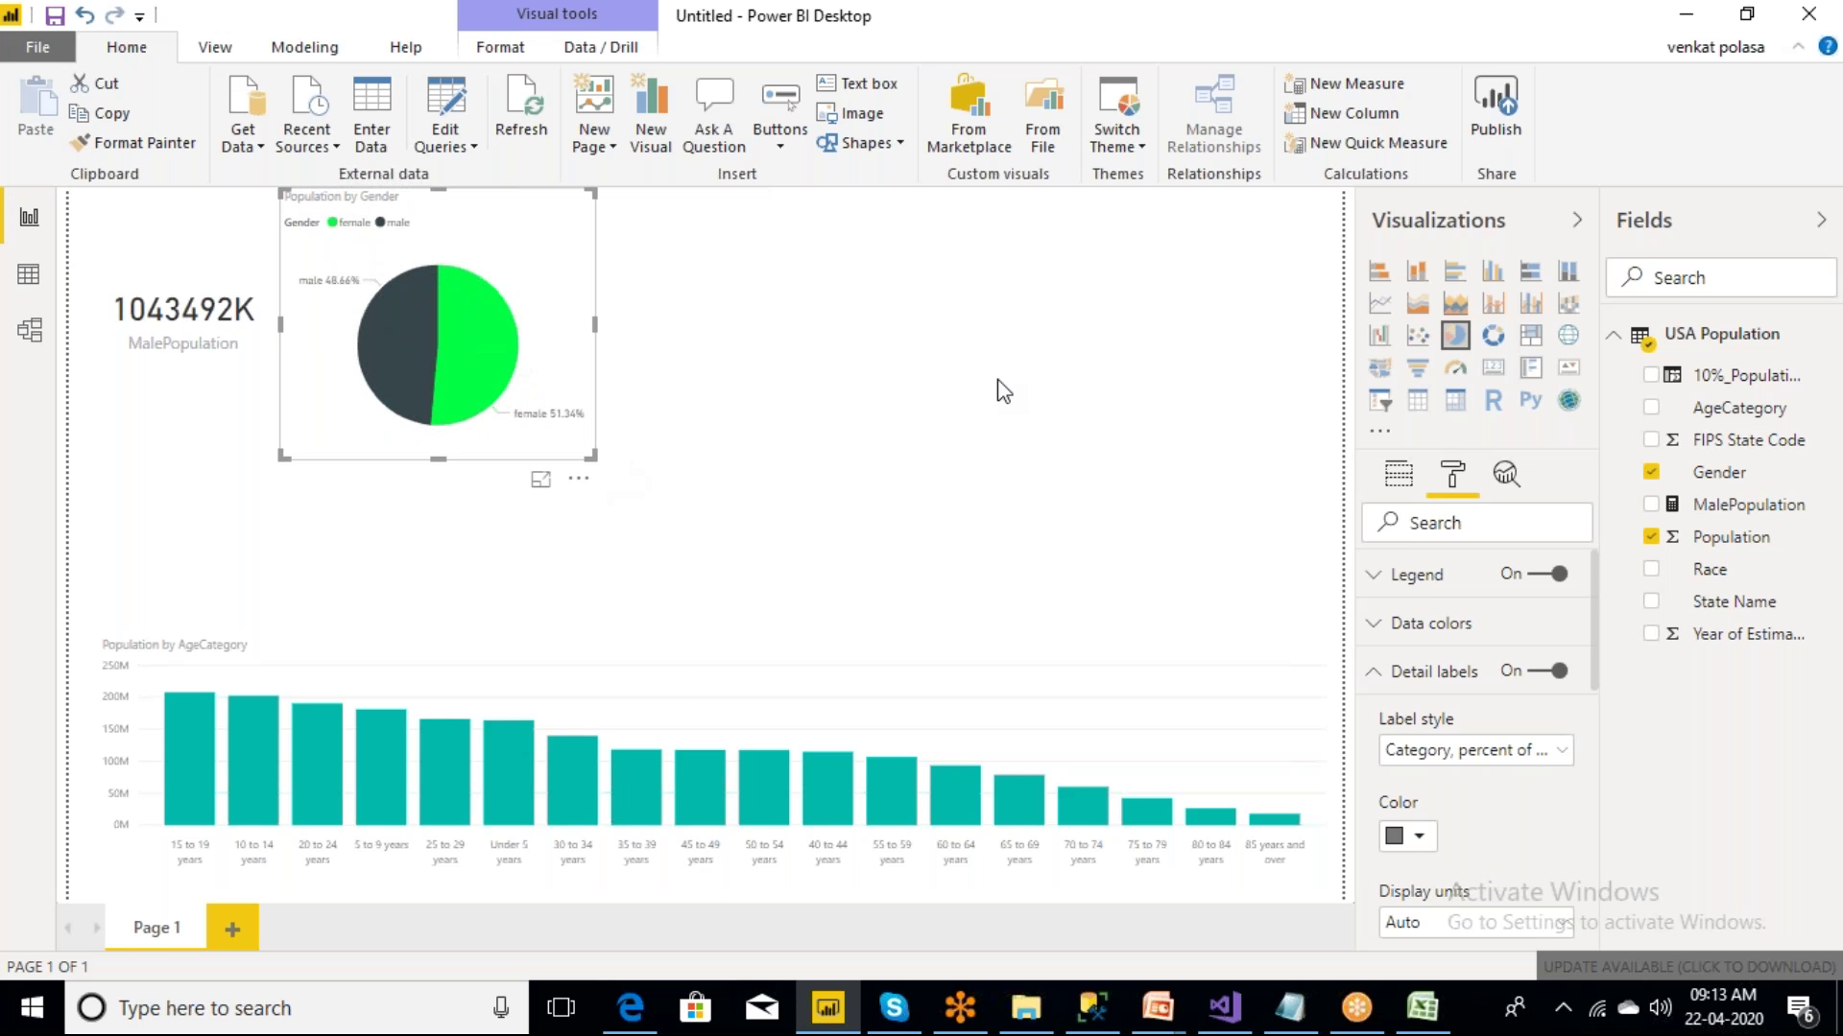
- Add a slicer on State Name and resize it into a narrow, tall list above the column chart
click(1003, 392)
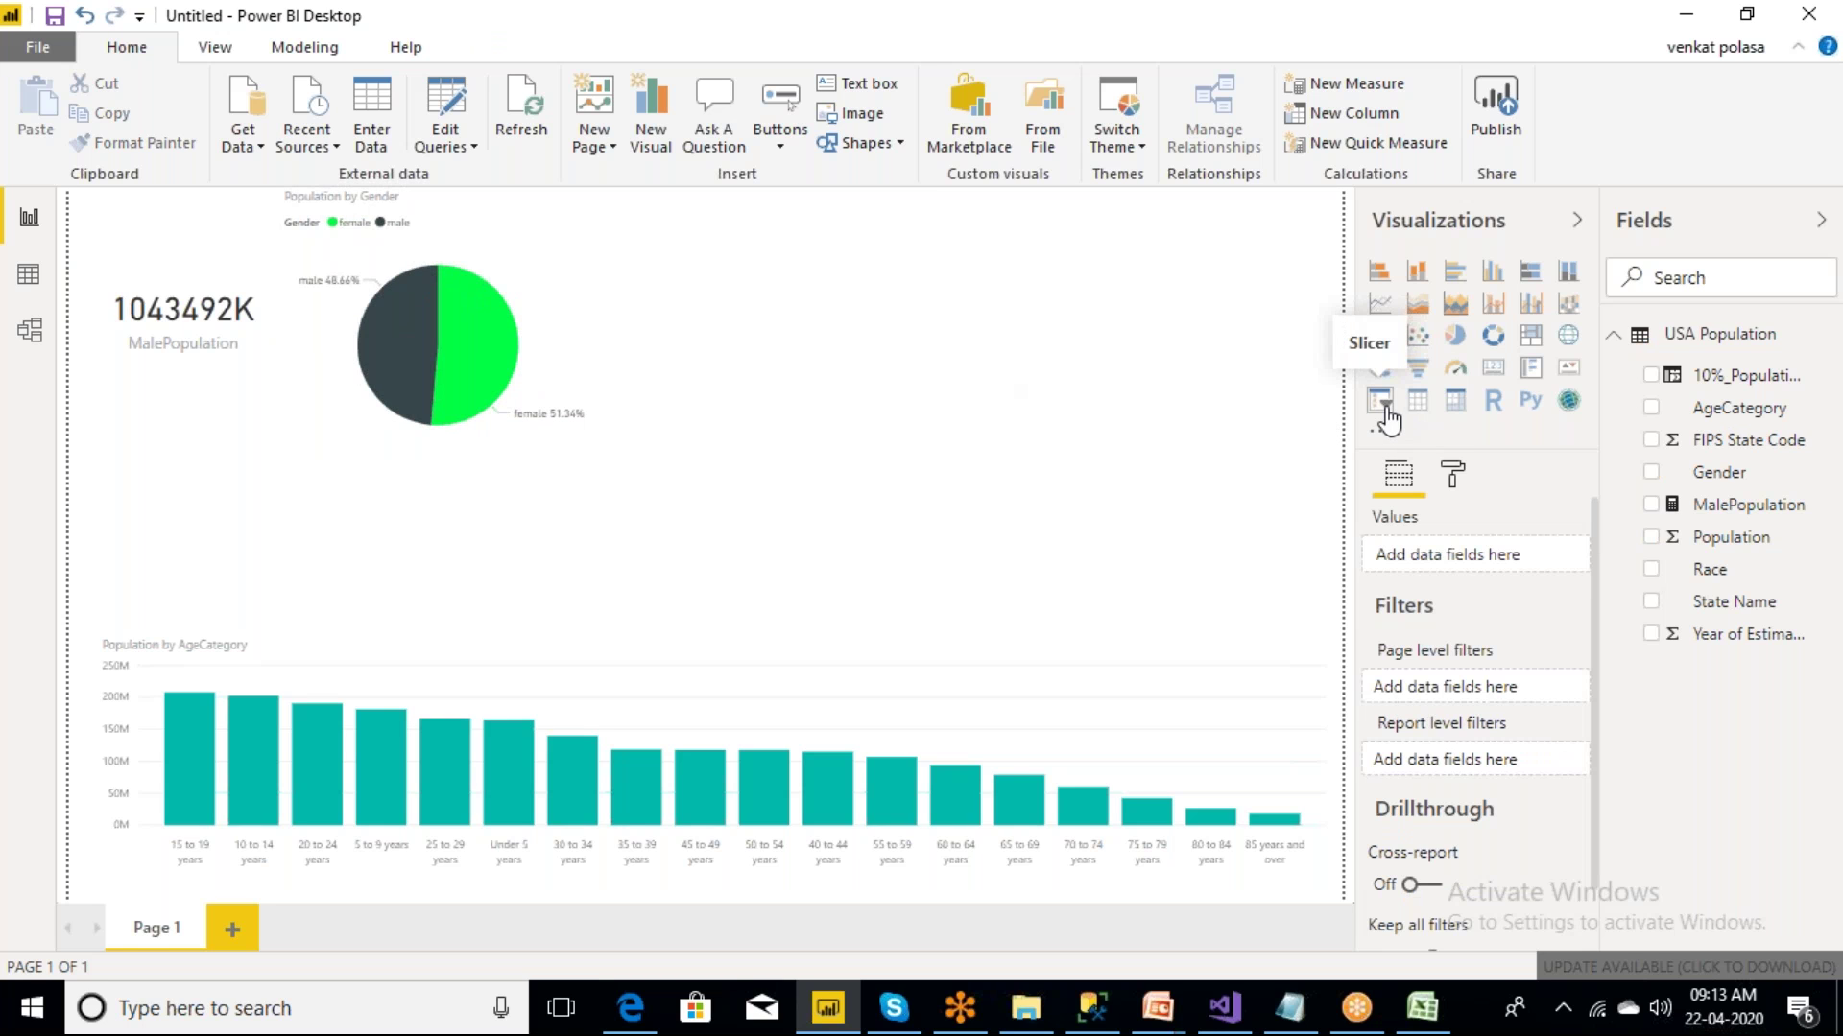
click(1382, 403)
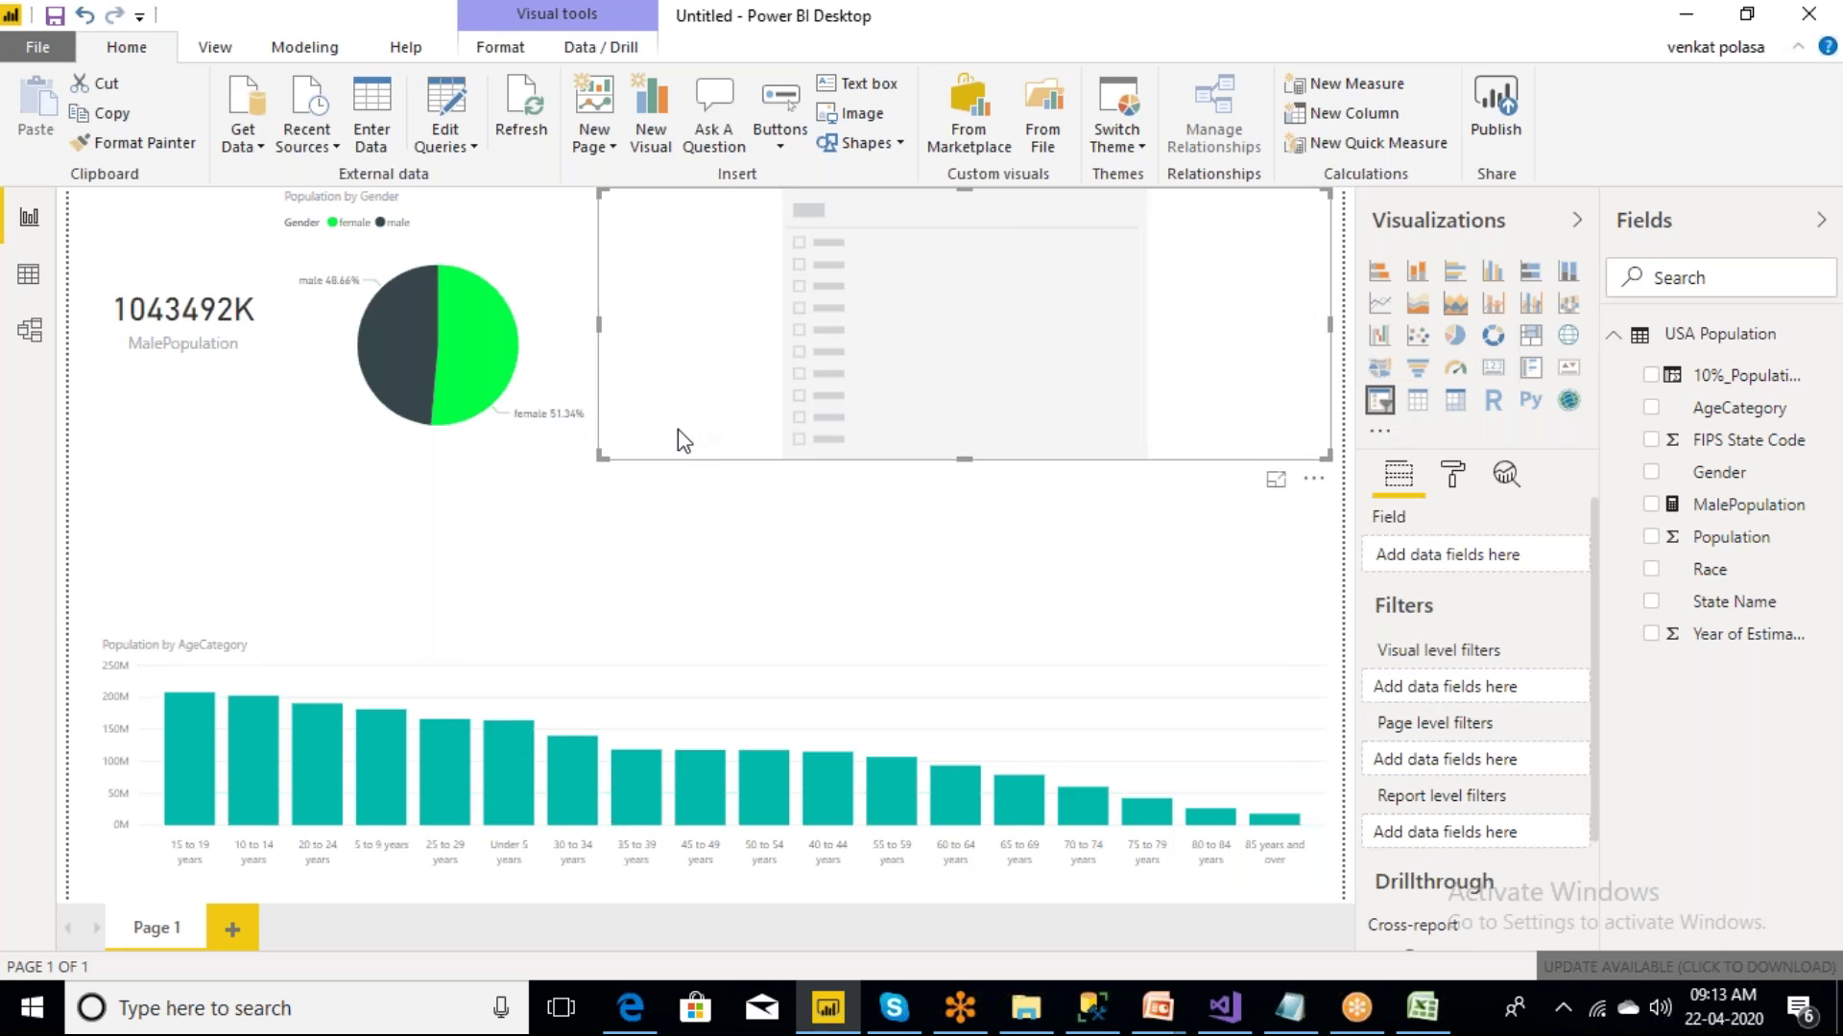
drag(603, 457, 1069, 593)
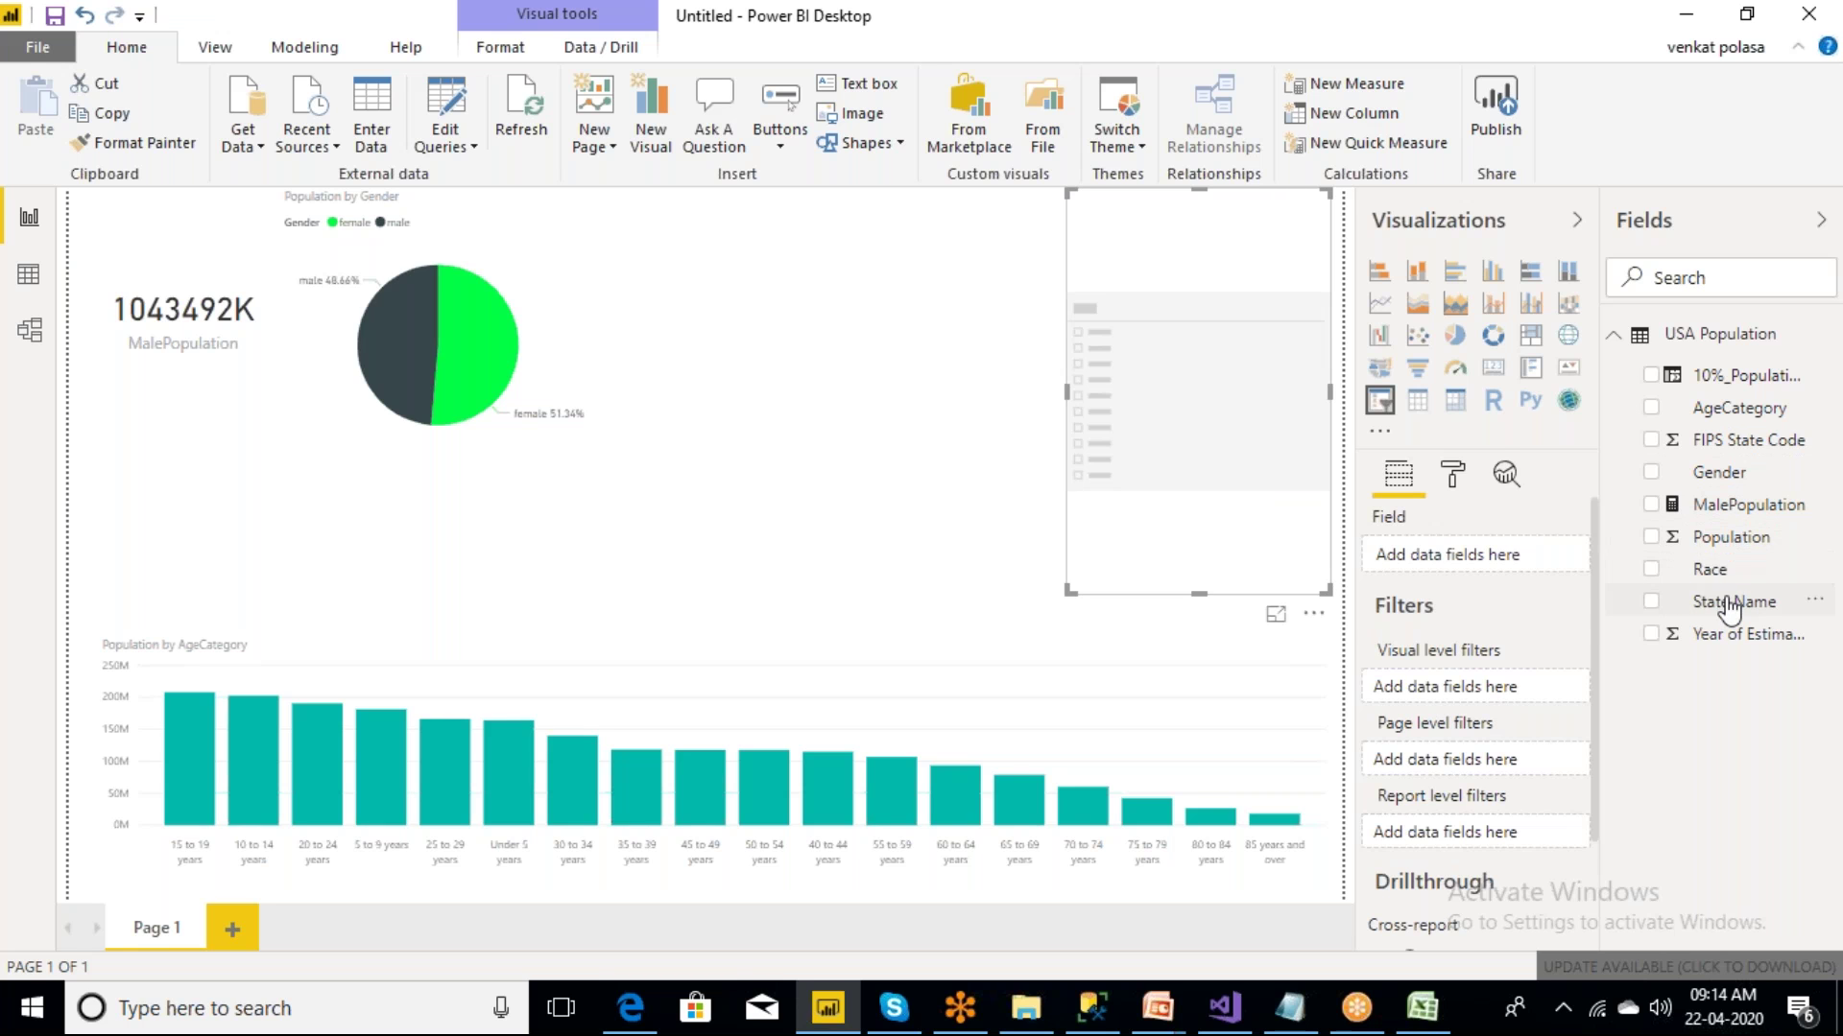
drag(1730, 606, 1169, 431)
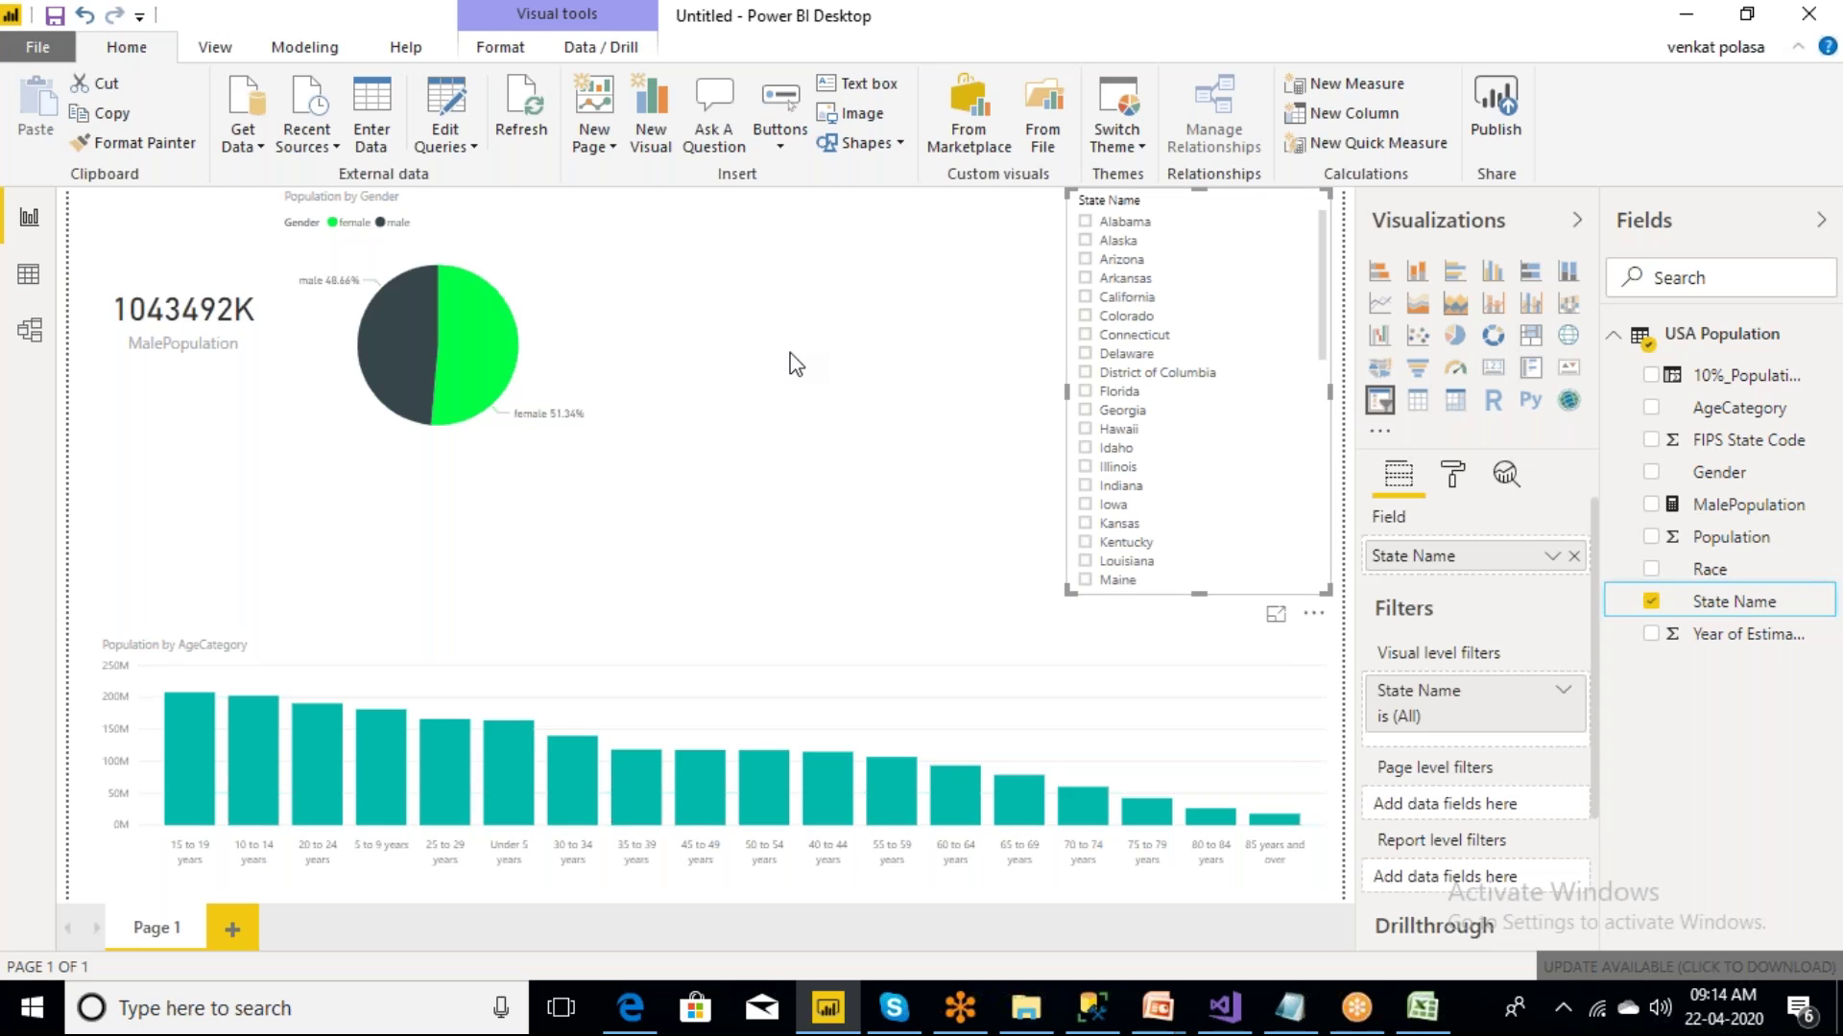
click(797, 364)
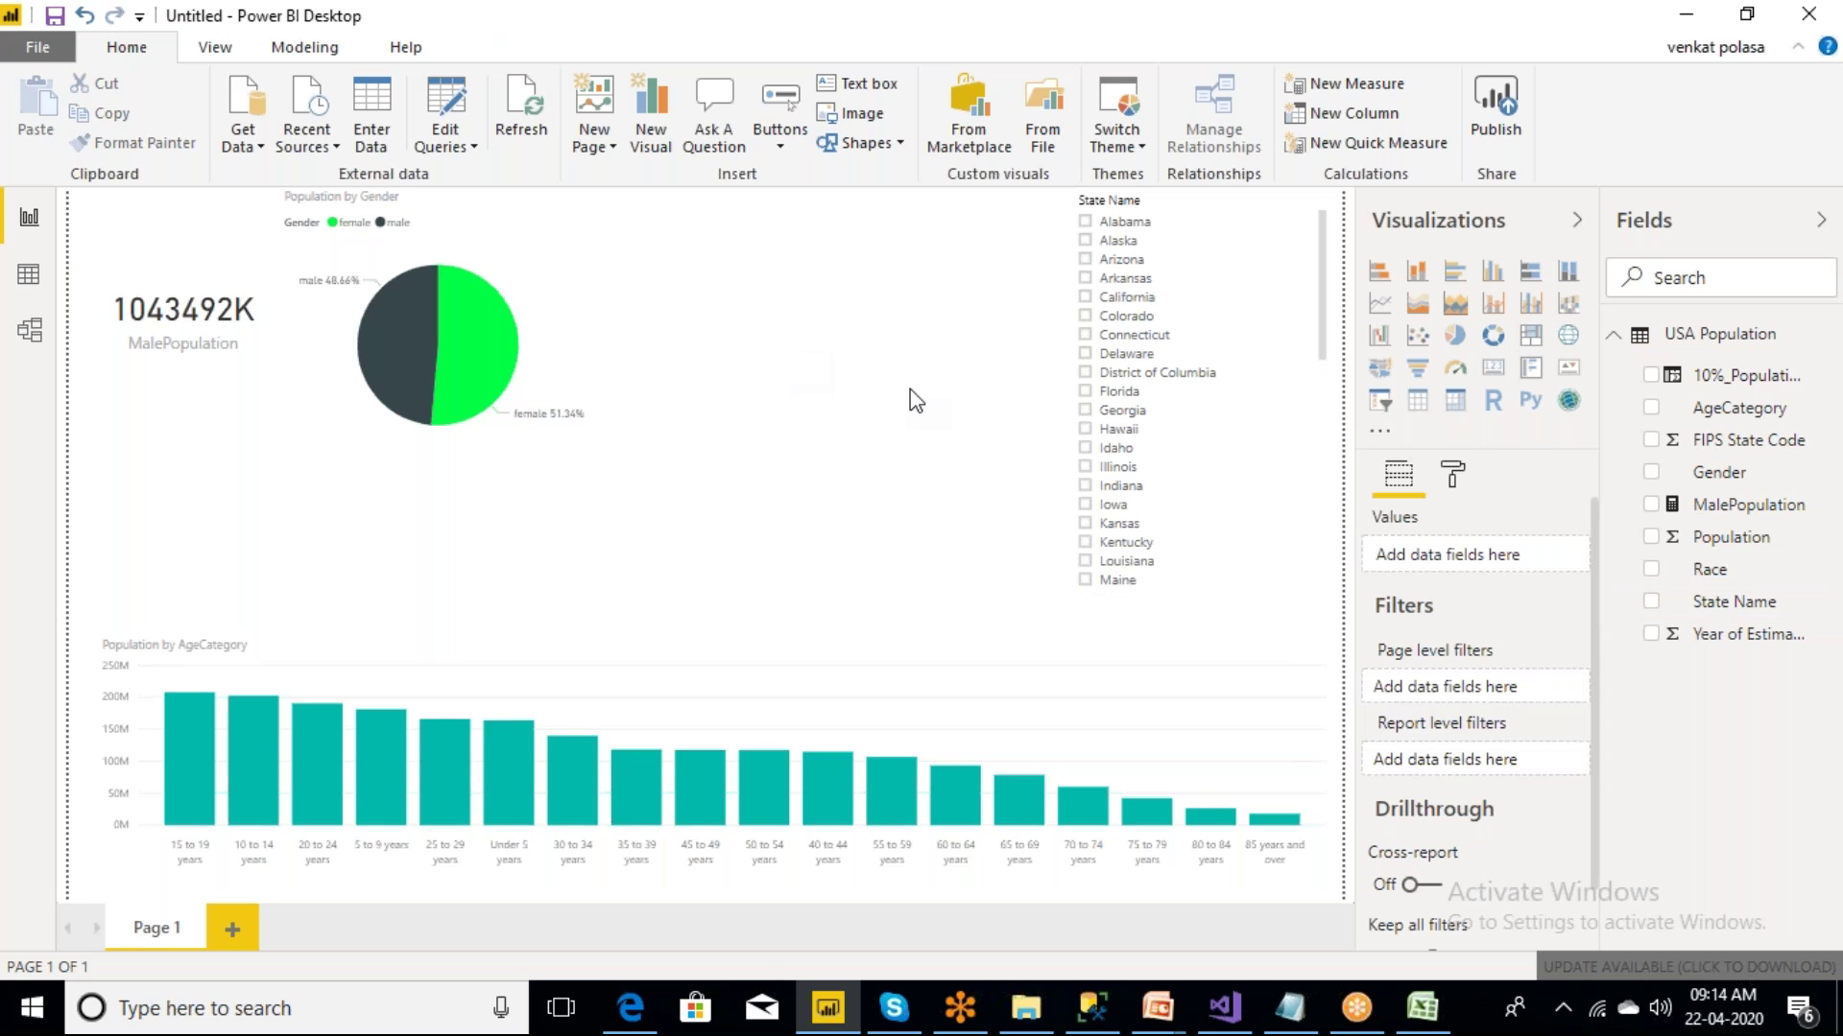
- Test the State Name slicer by filtering the report to California, Florida and Indiana in turn
click(1086, 301)
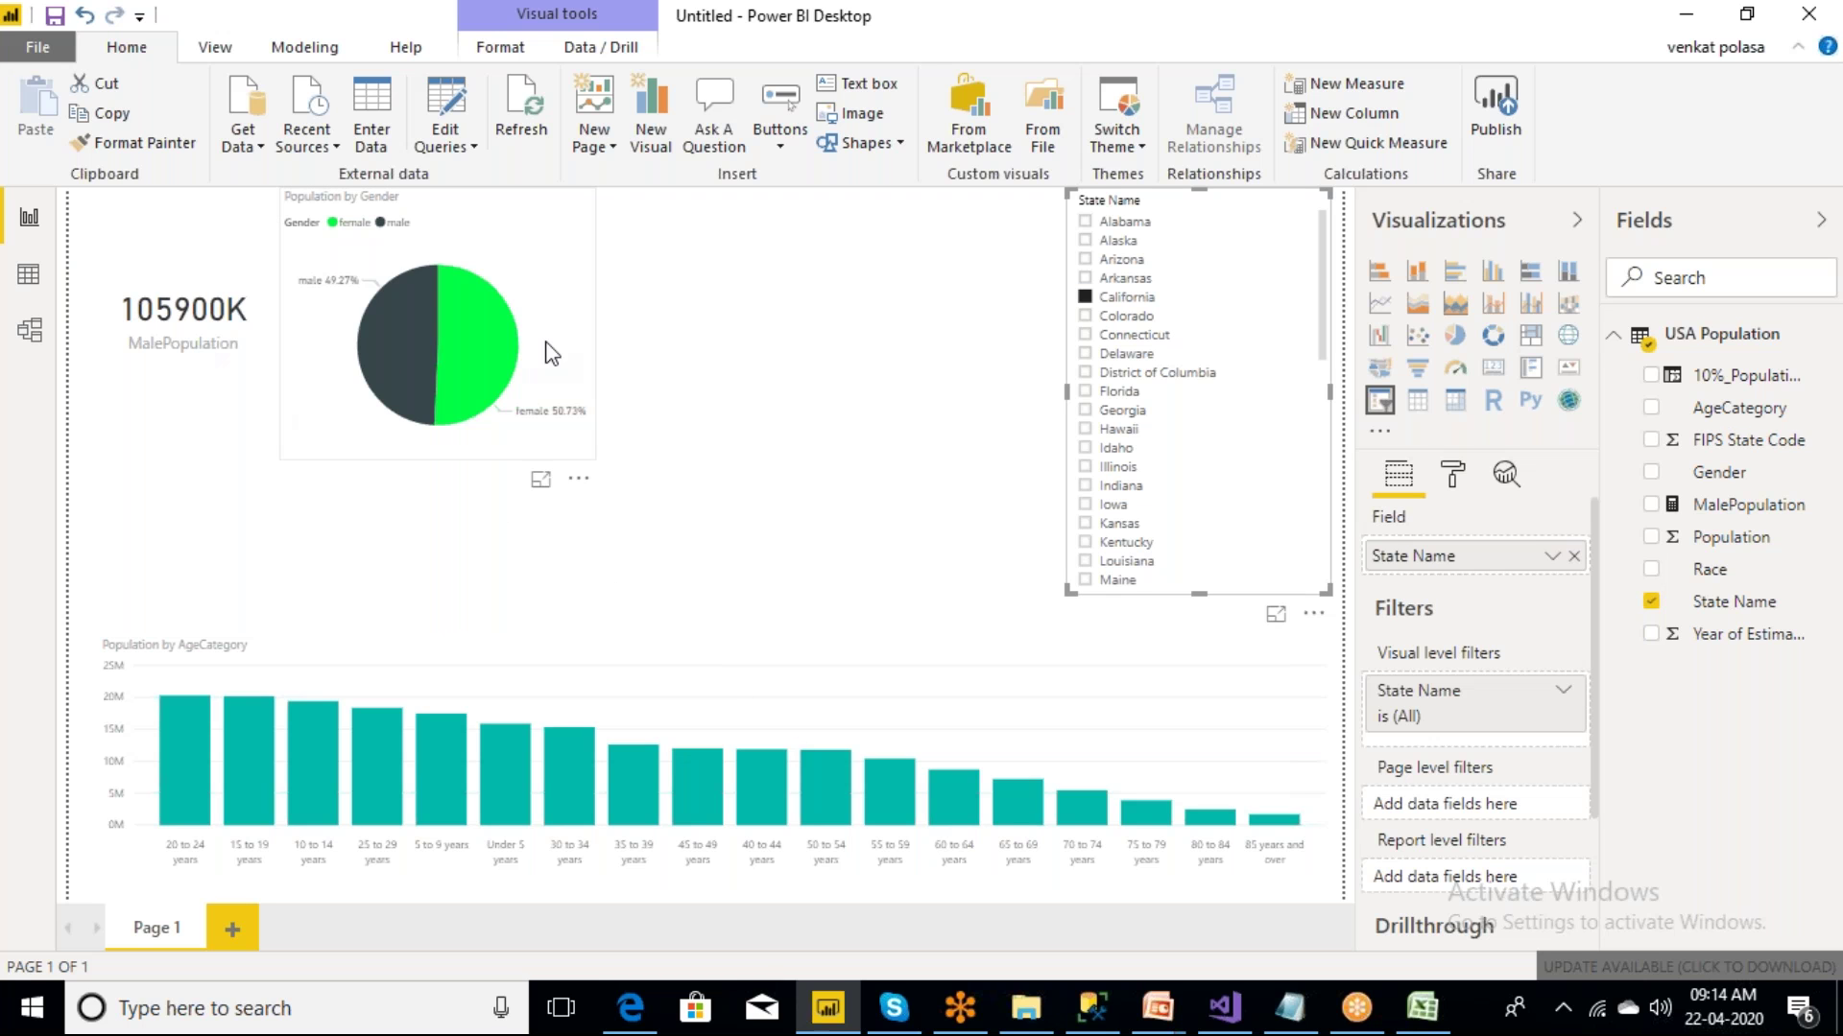
click(1085, 391)
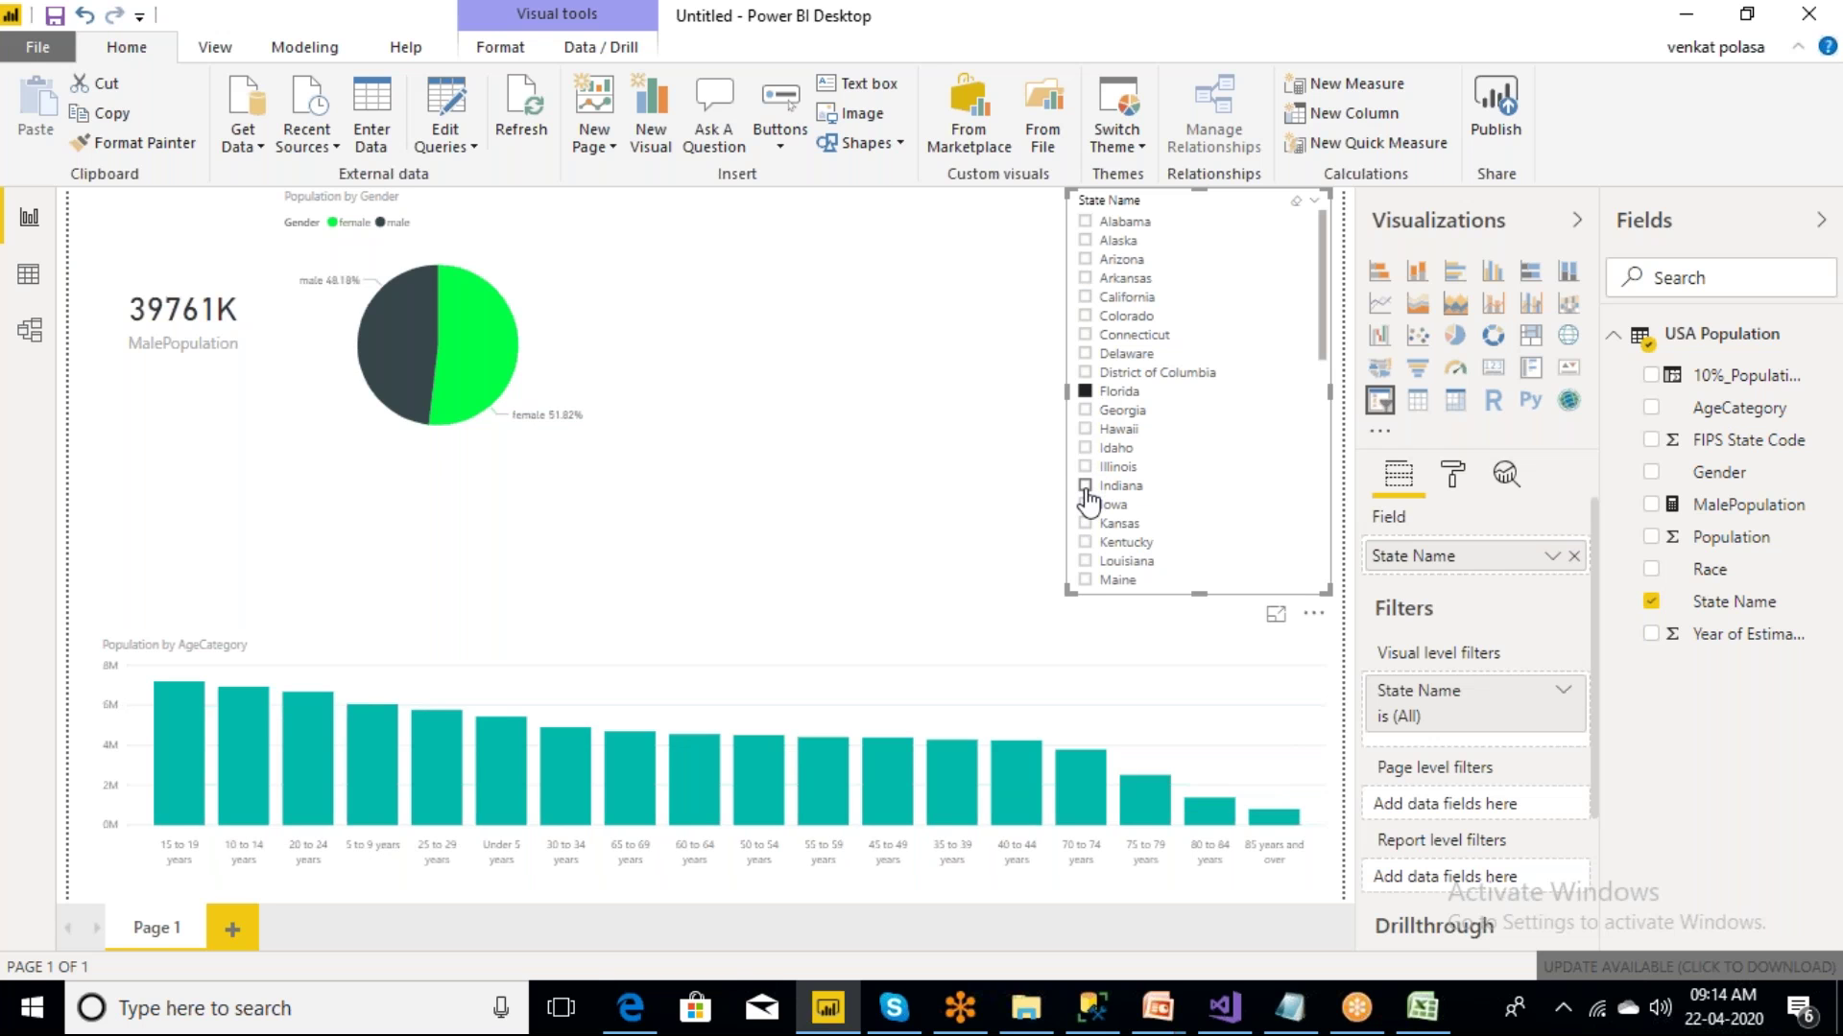
click(1086, 487)
click(835, 407)
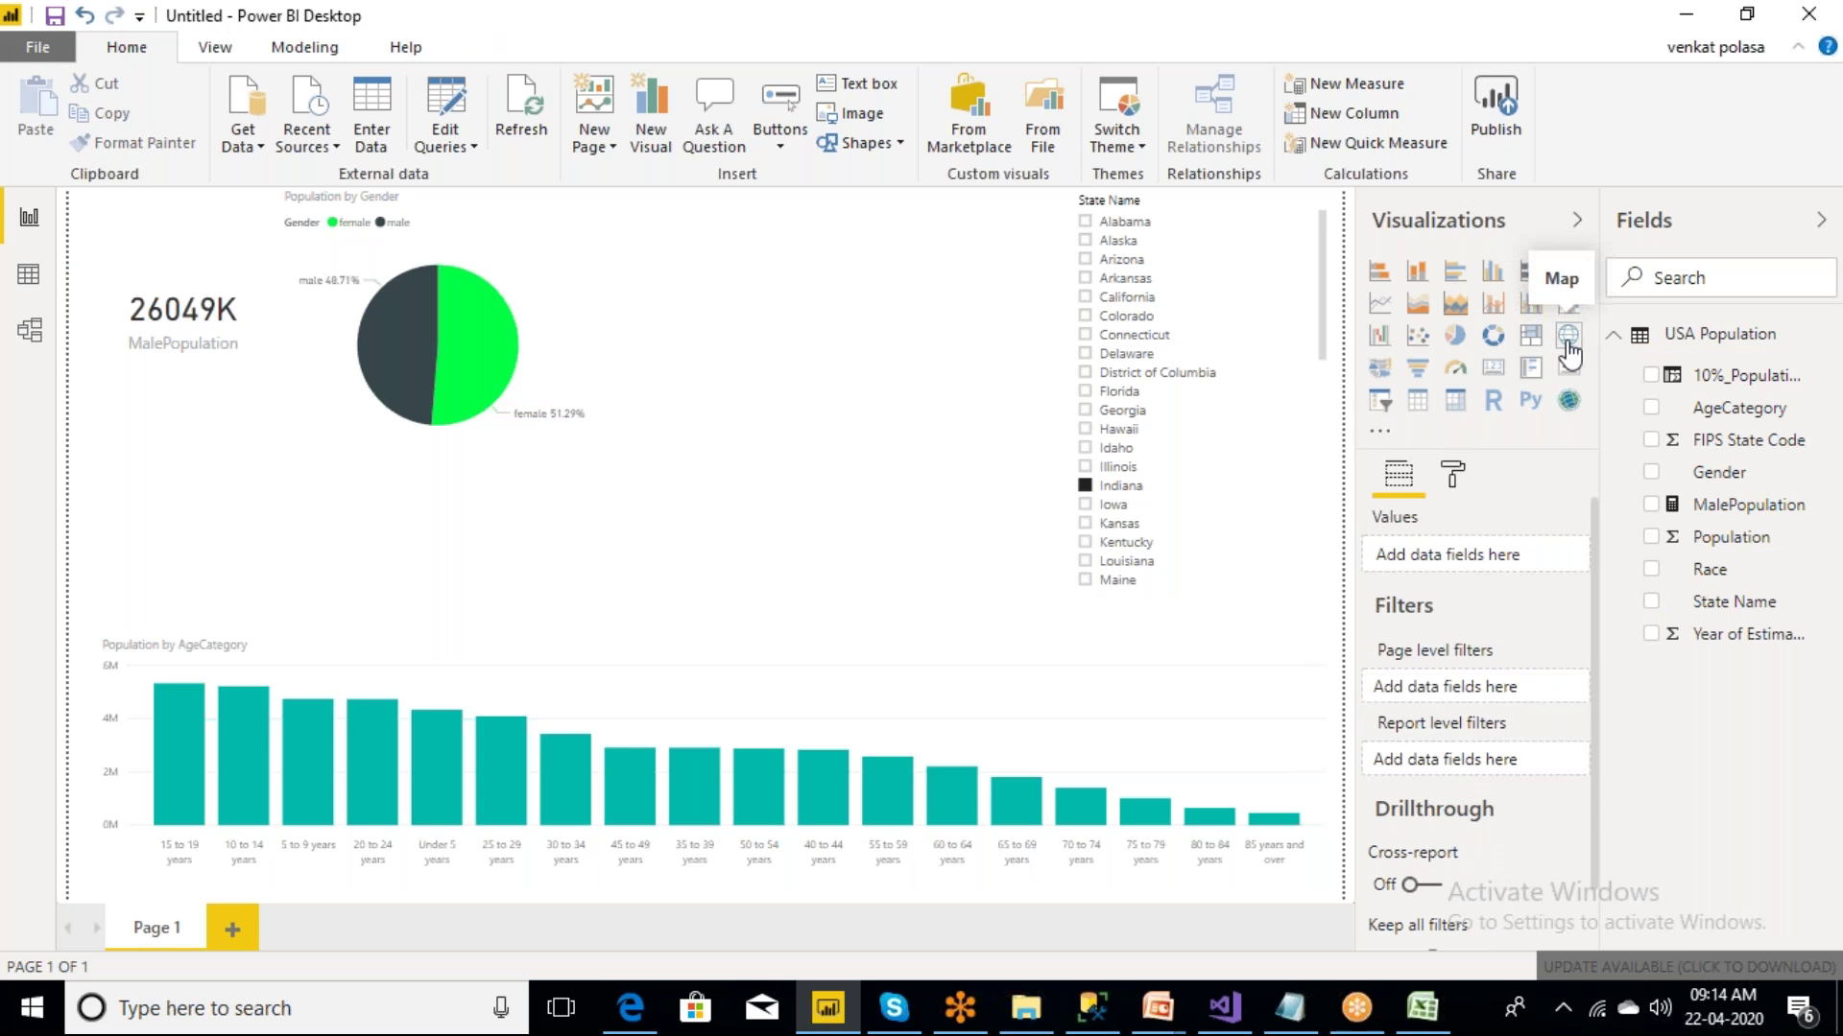
- Add a map visual located by State Name and fit it between the pie chart and the slicer
click(1567, 340)
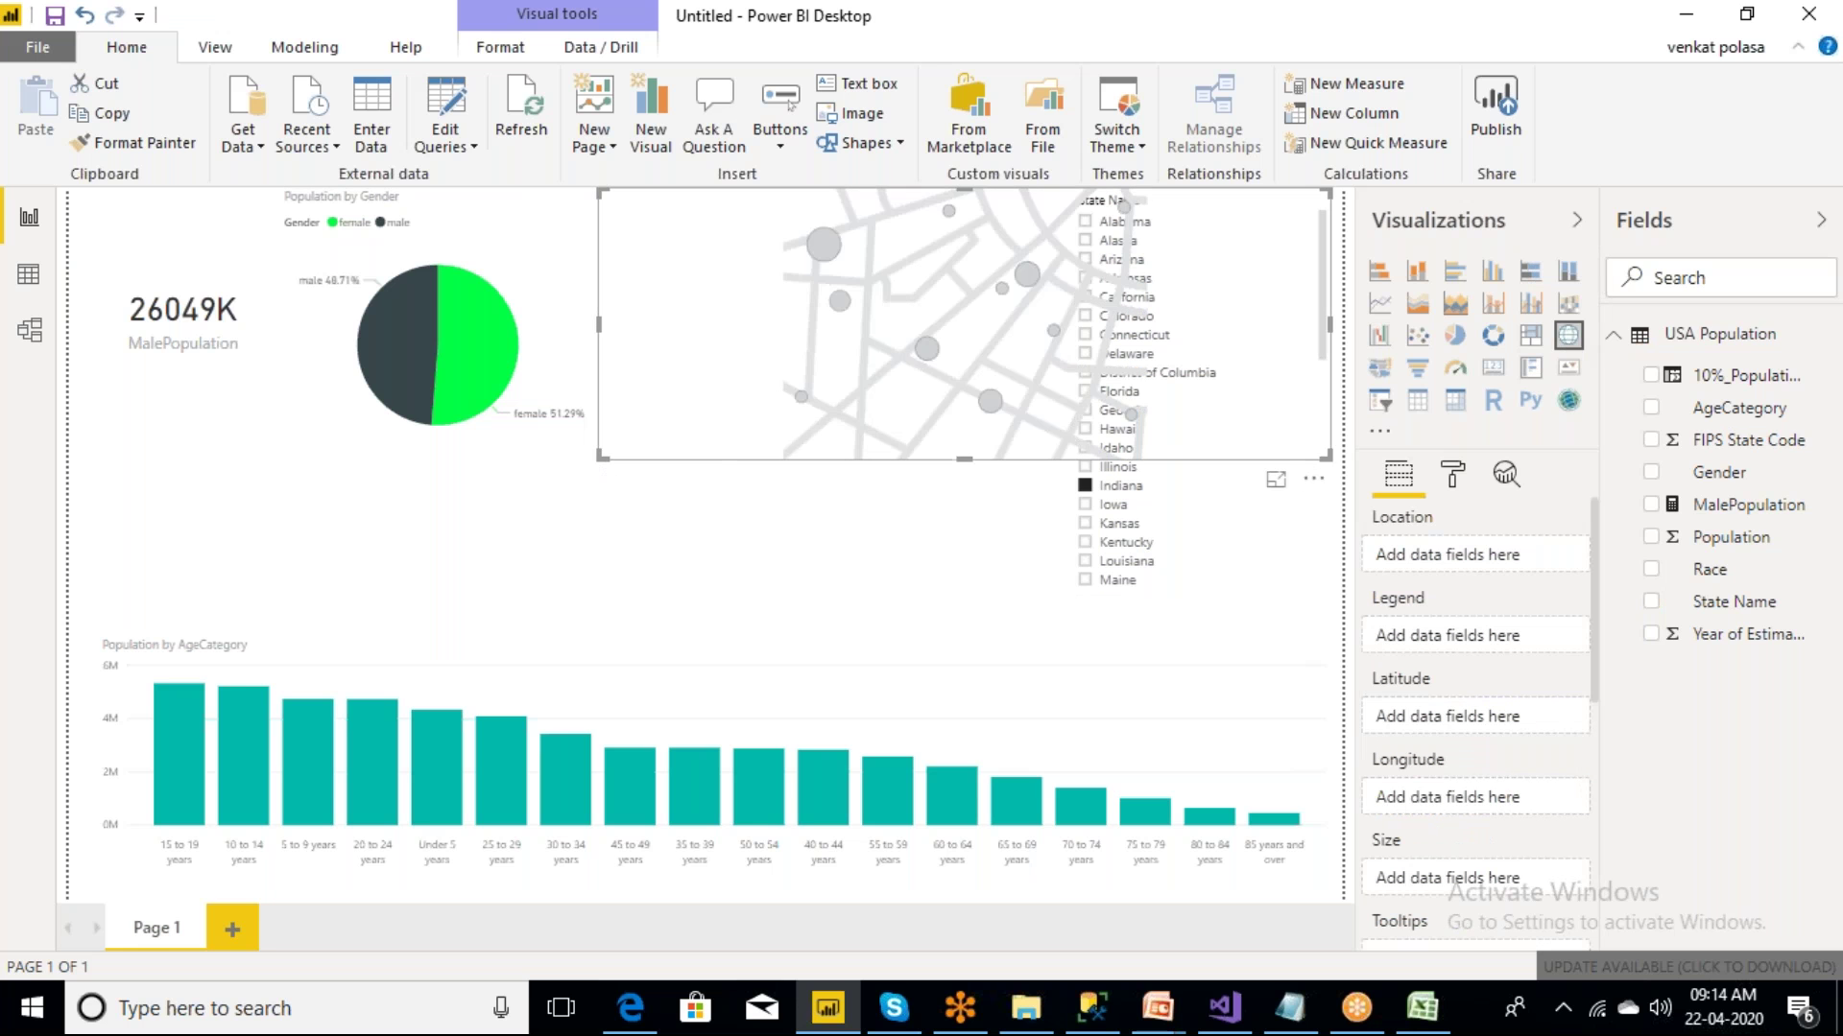
drag(603, 458, 564, 559)
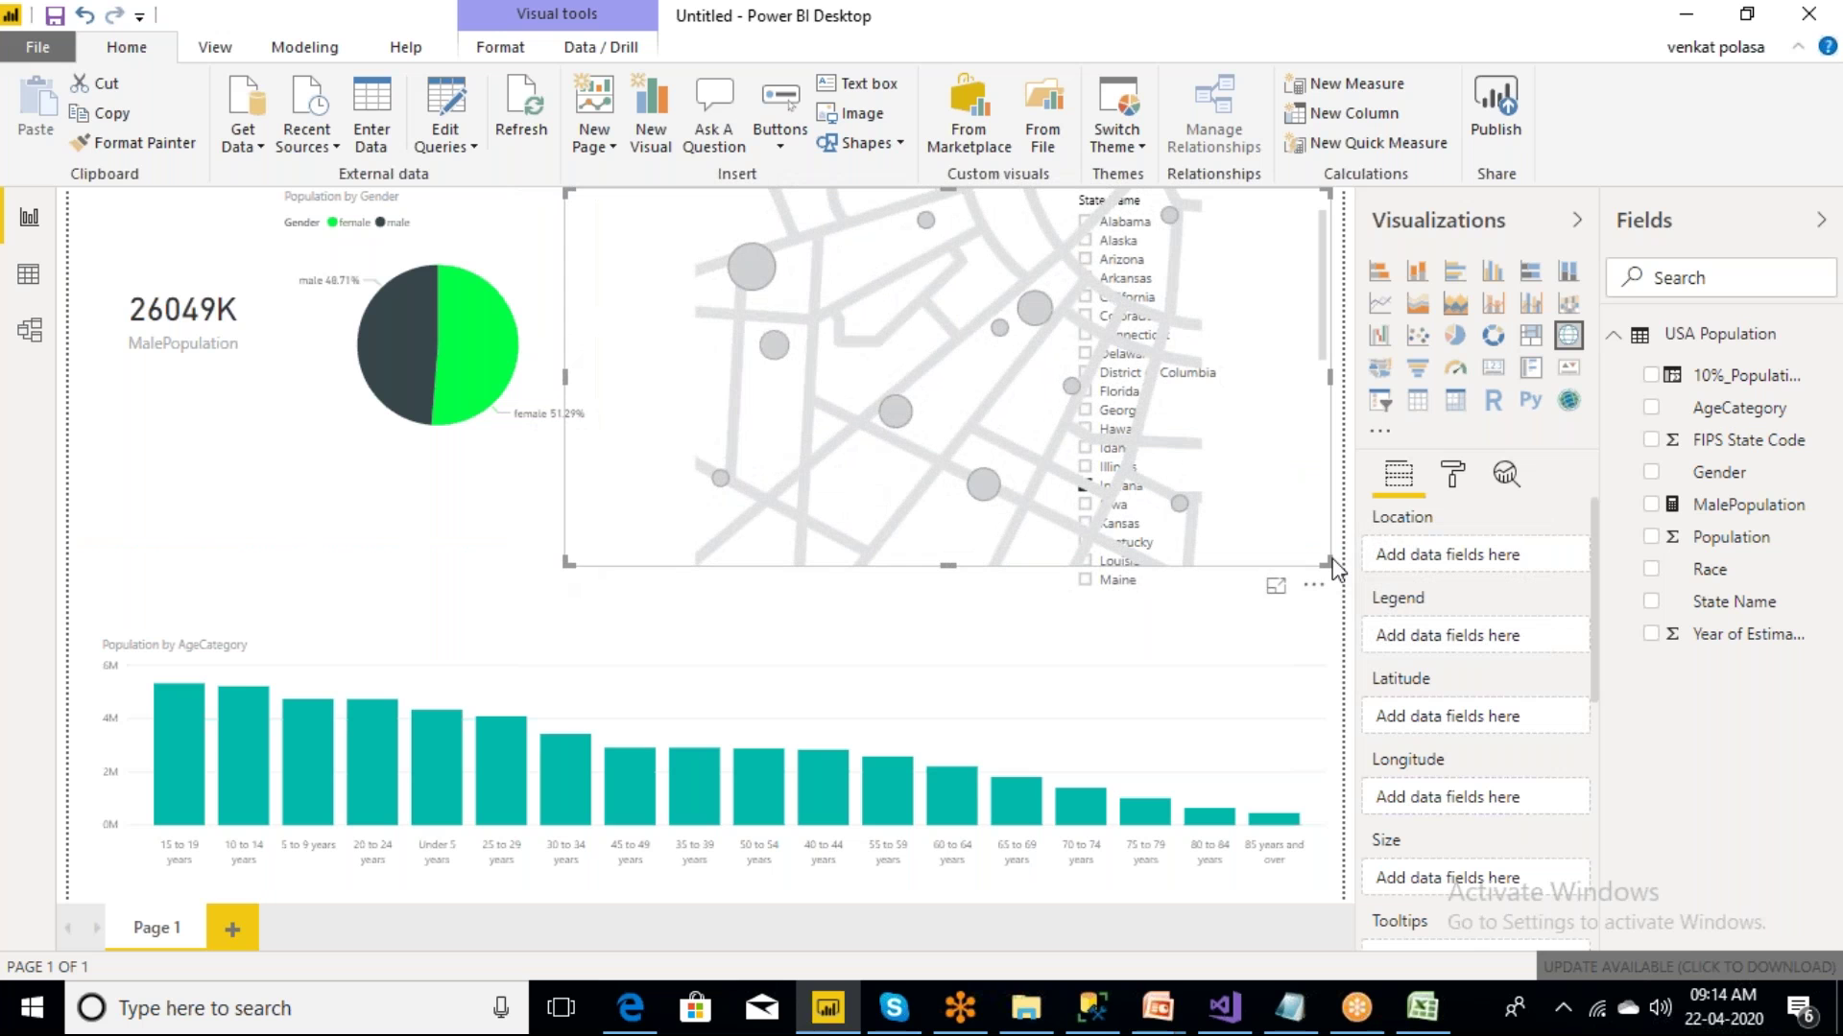
drag(1333, 568, 1063, 594)
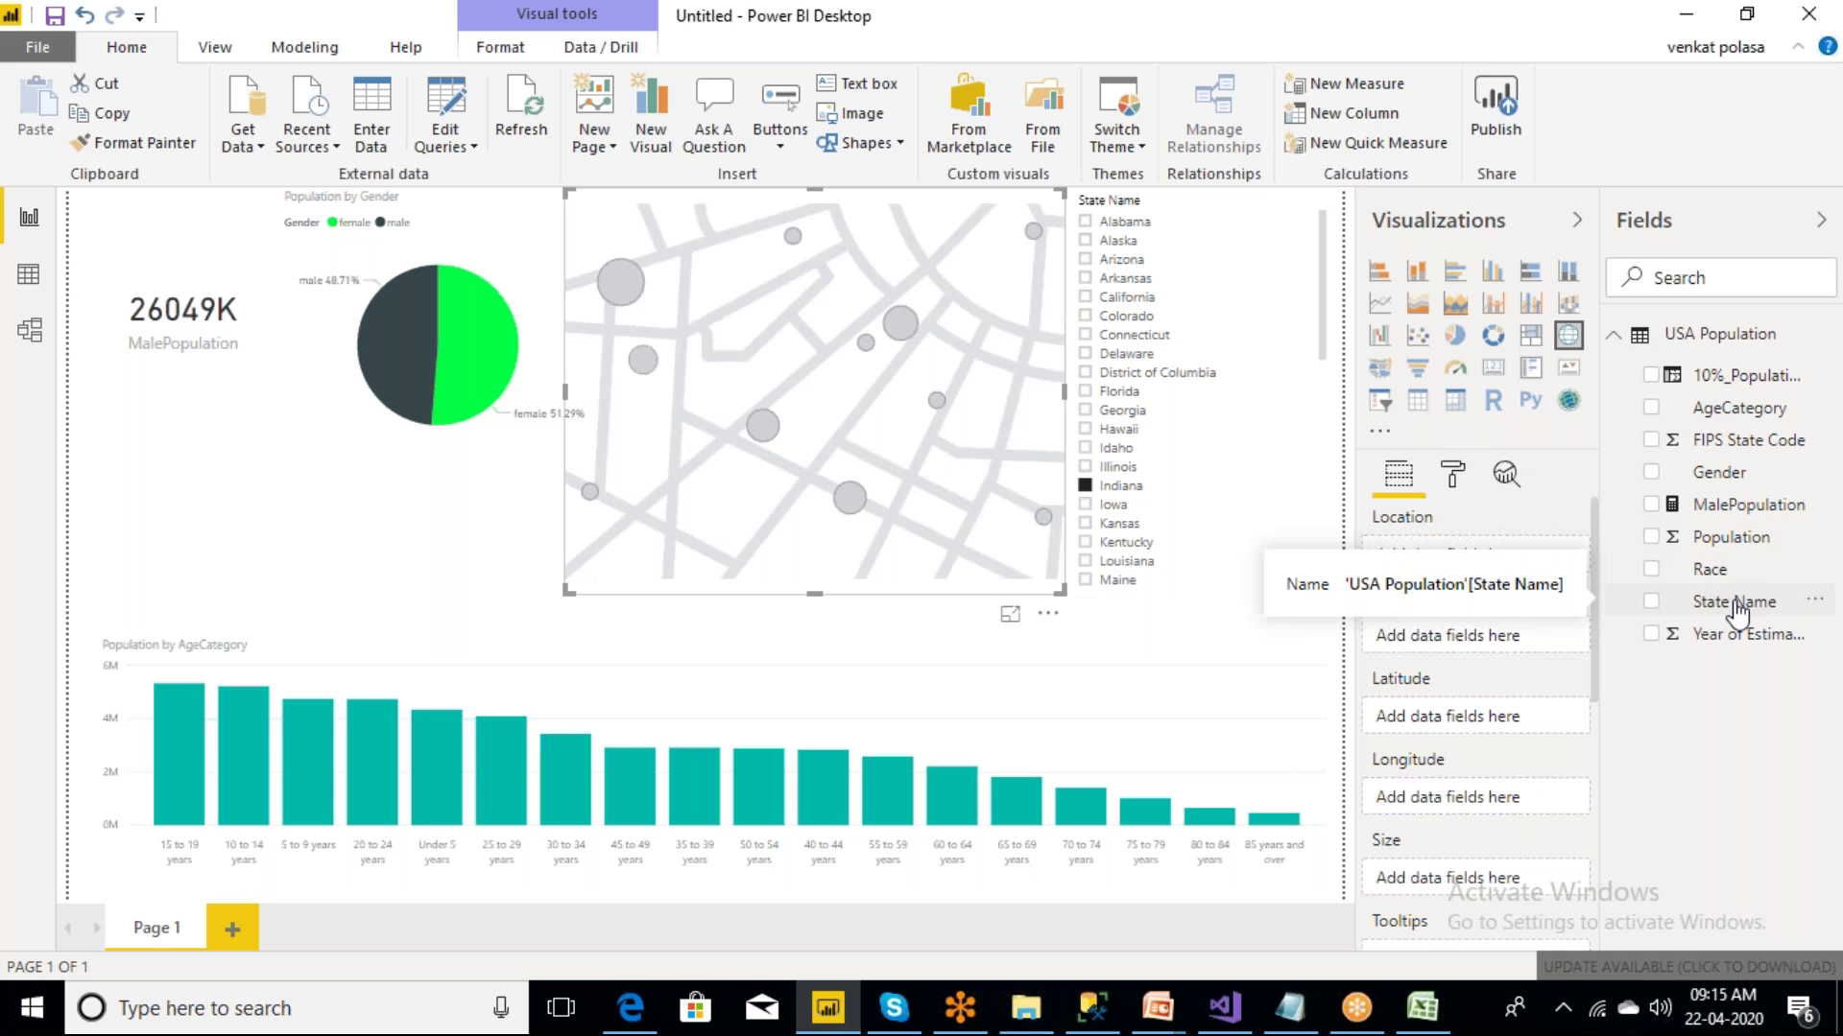
drag(1737, 607, 790, 424)
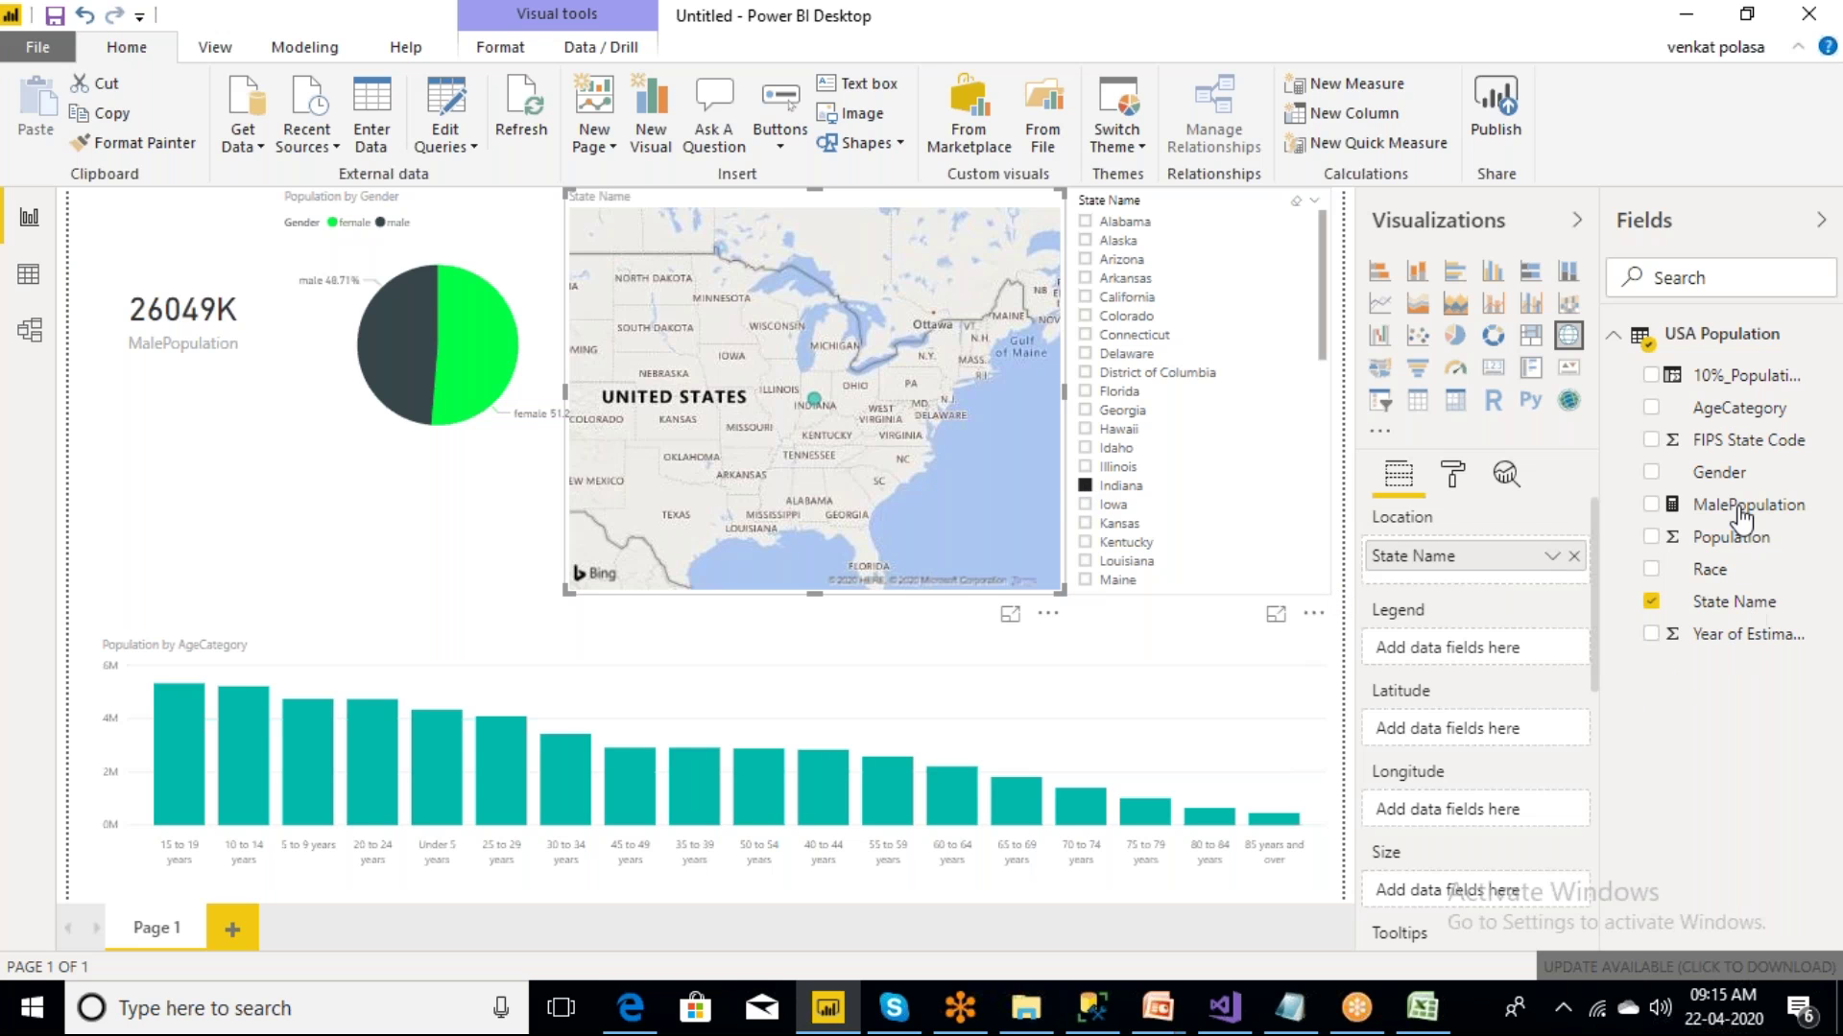
- Clear the Indiana slicer selection, then size the map bubbles by Population and check the largest states' values
key(ctrl+z)
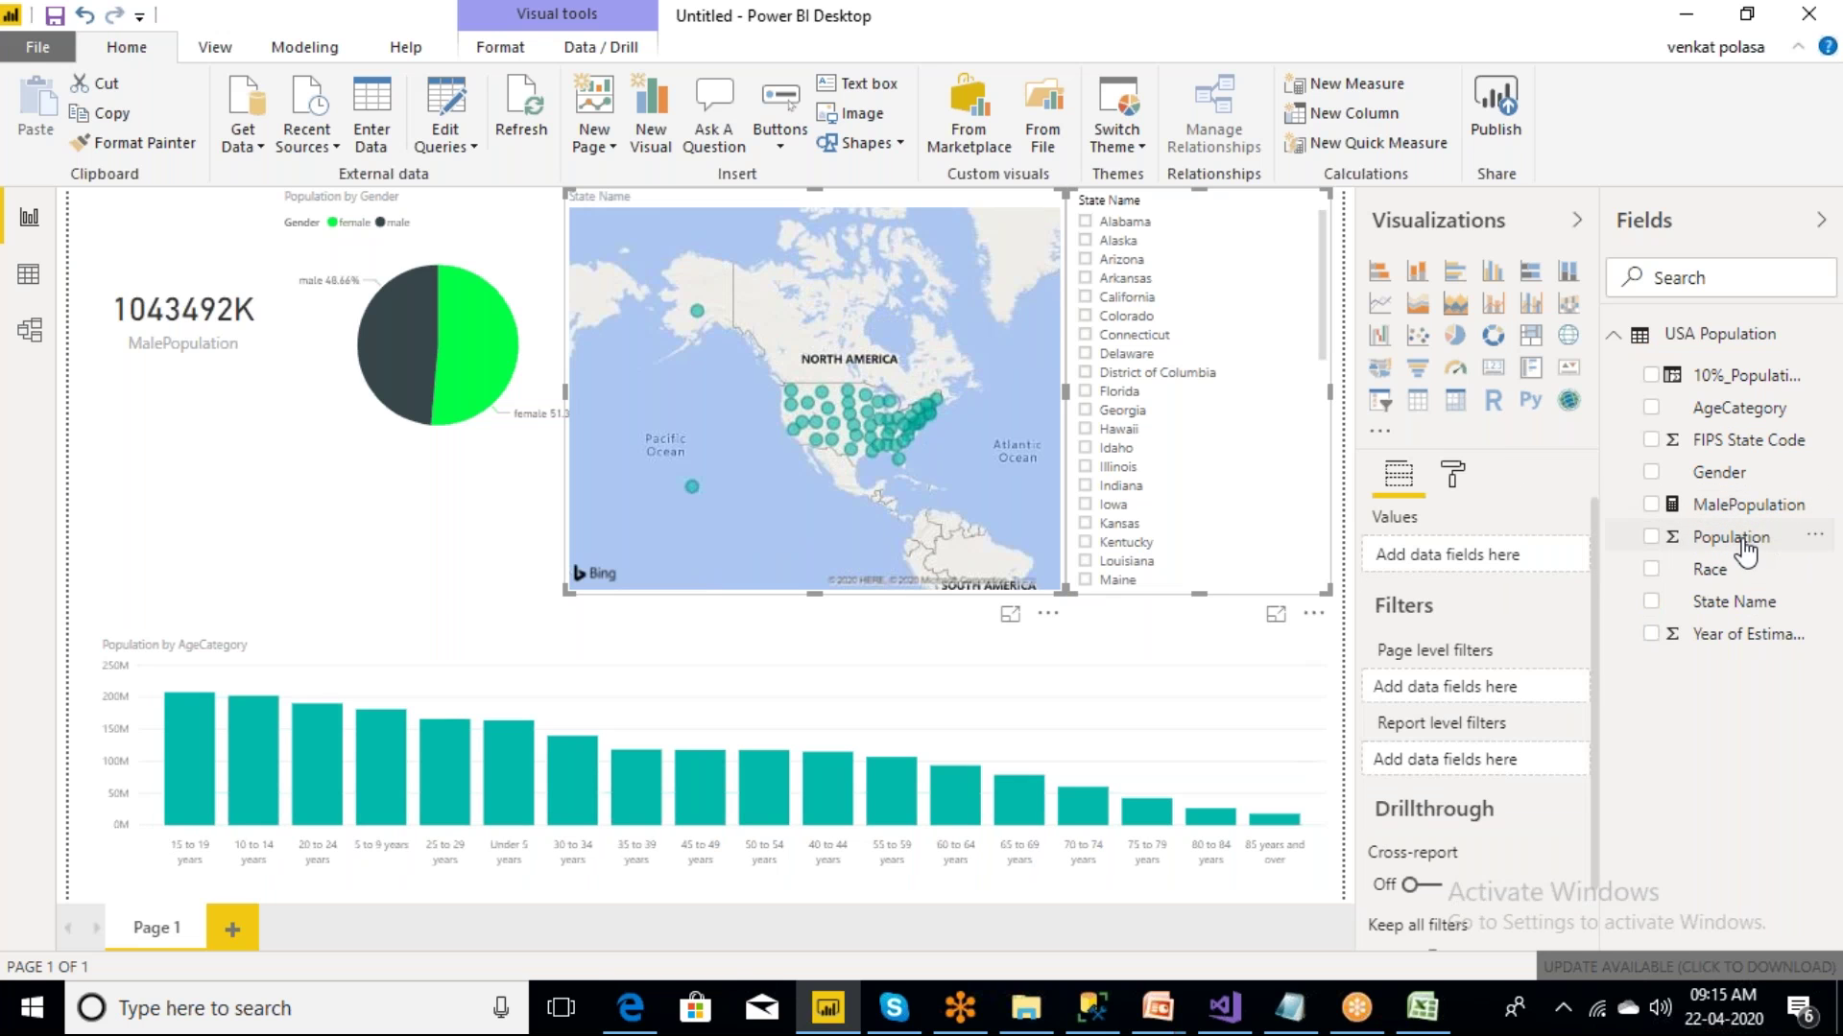
drag(1744, 555, 758, 480)
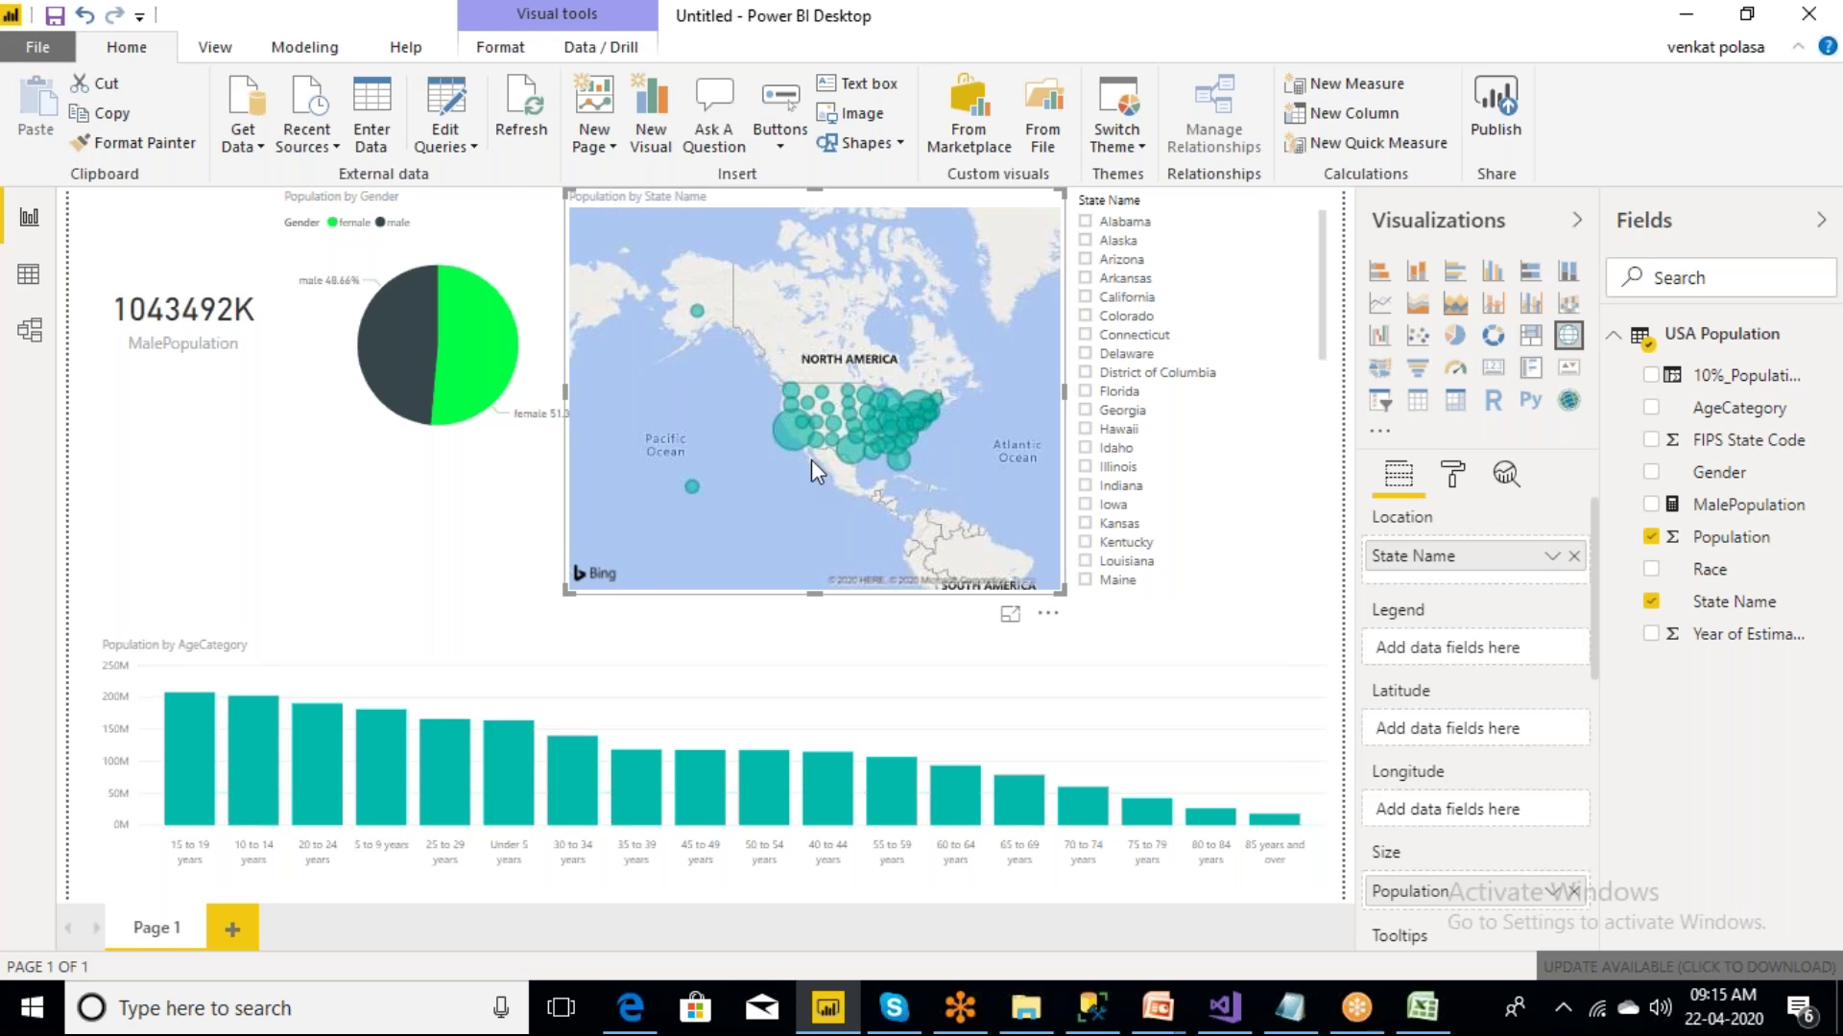
mouse_move(796, 439)
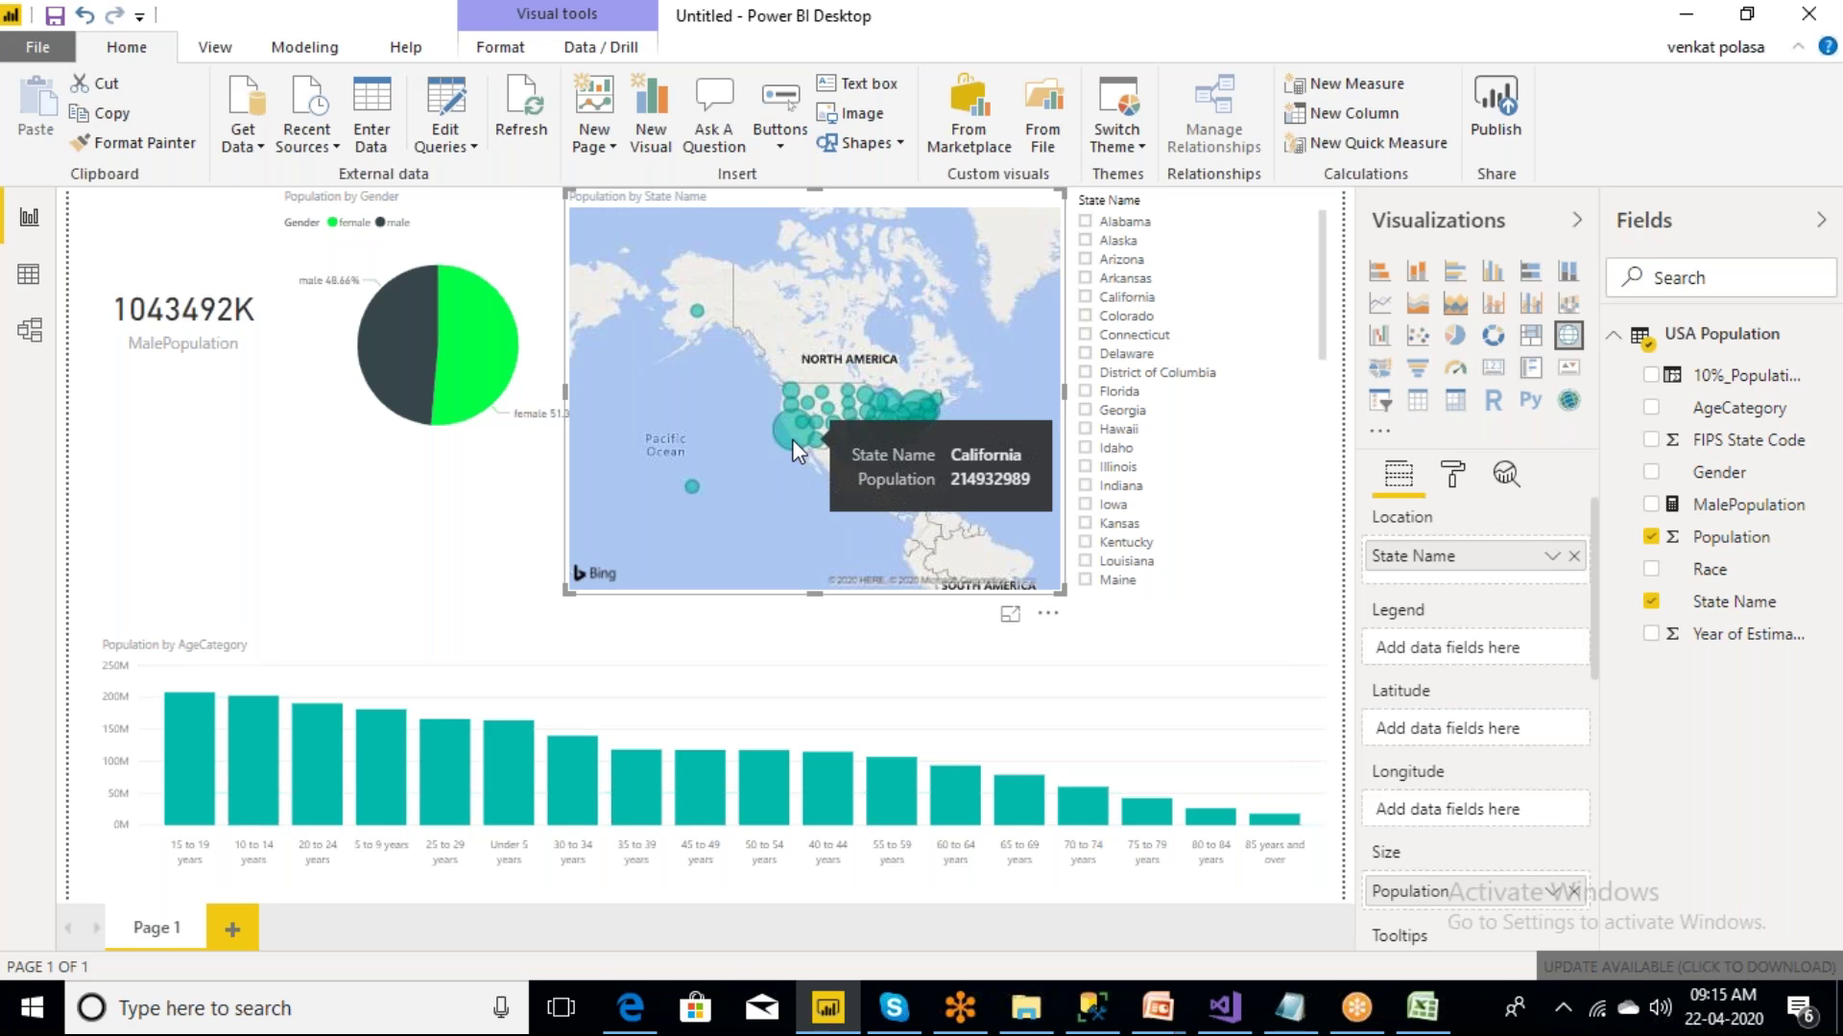
mouse_move(909, 393)
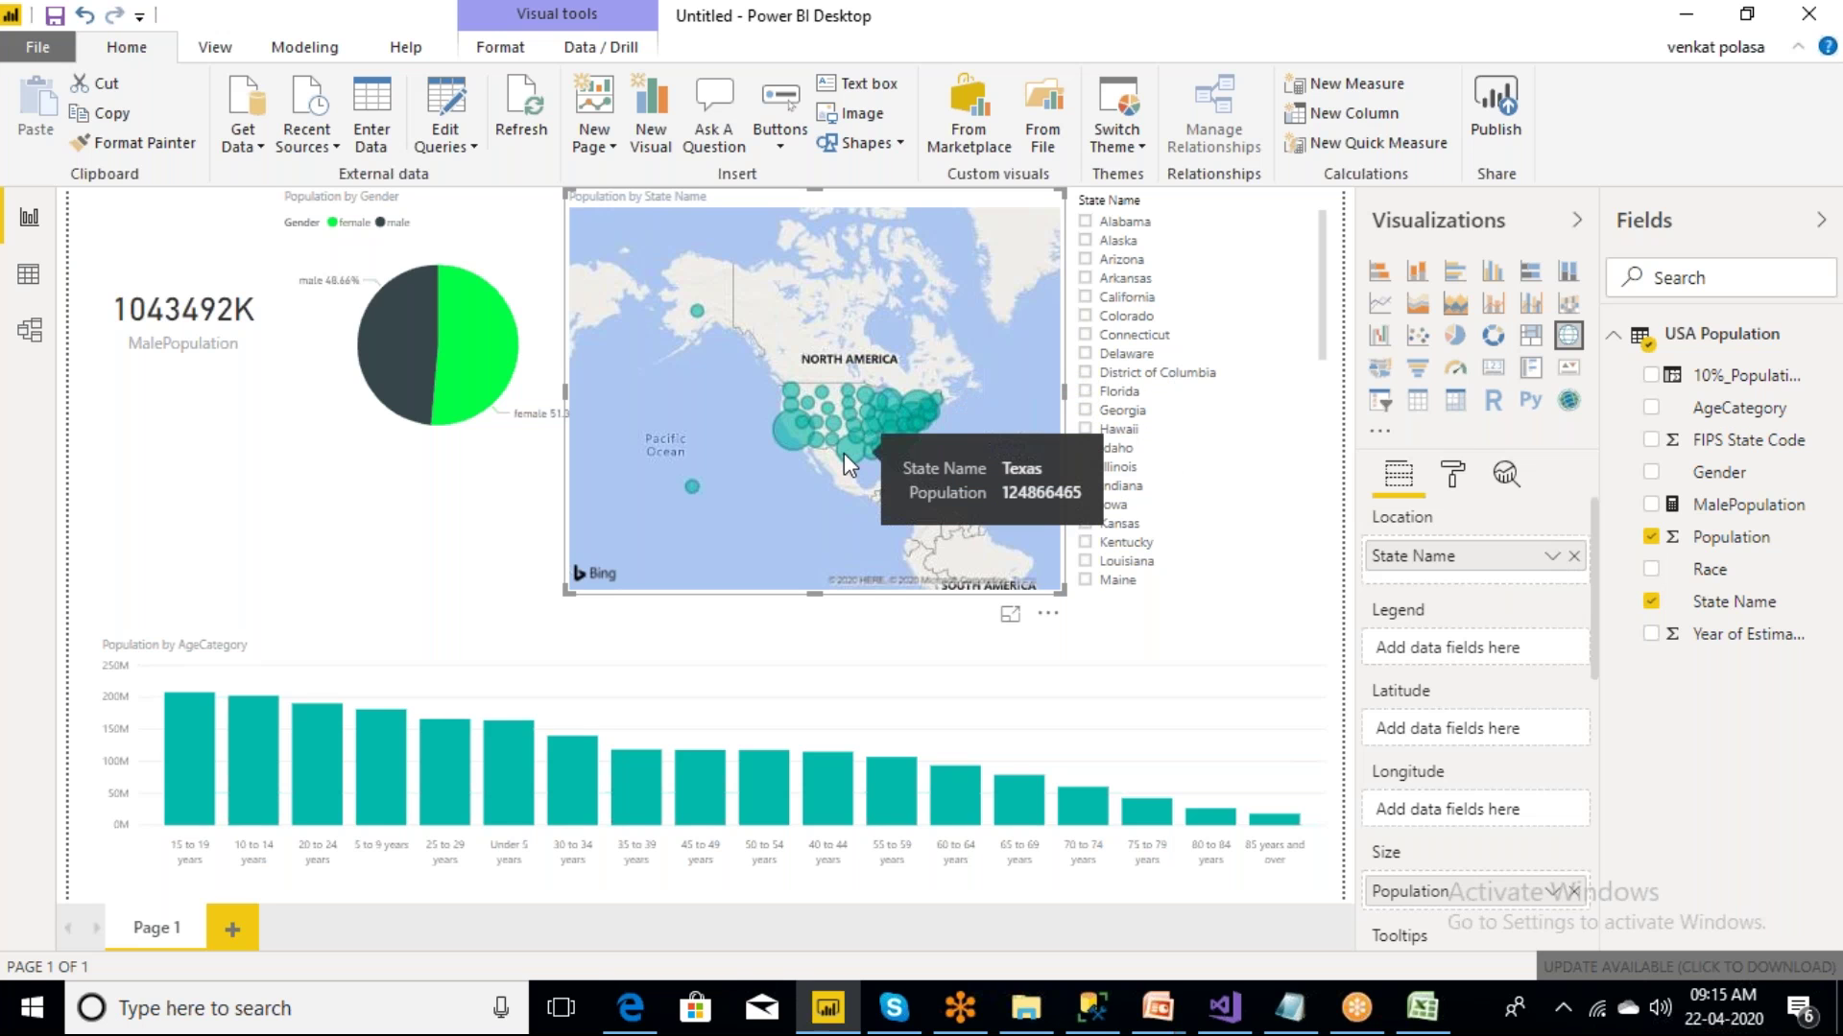
click(670, 616)
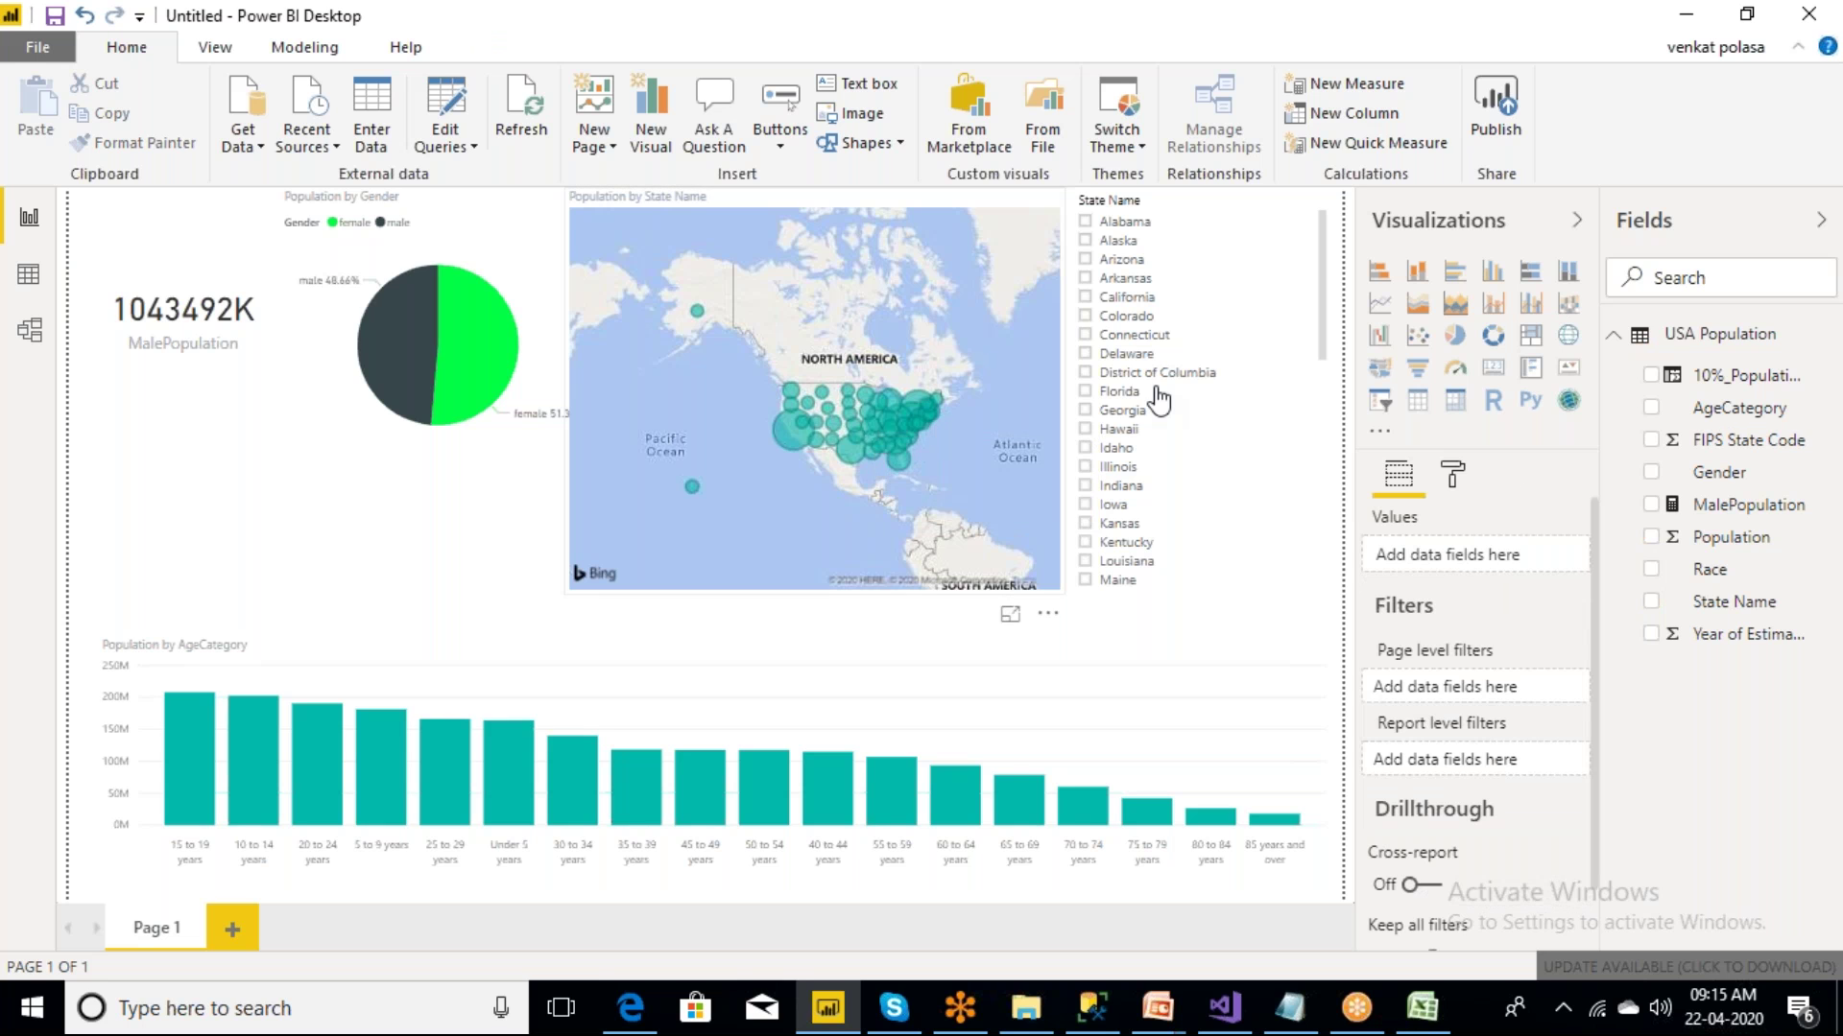
- Start publishing the report and save it to the Desktop as us pop demo
click(1513, 144)
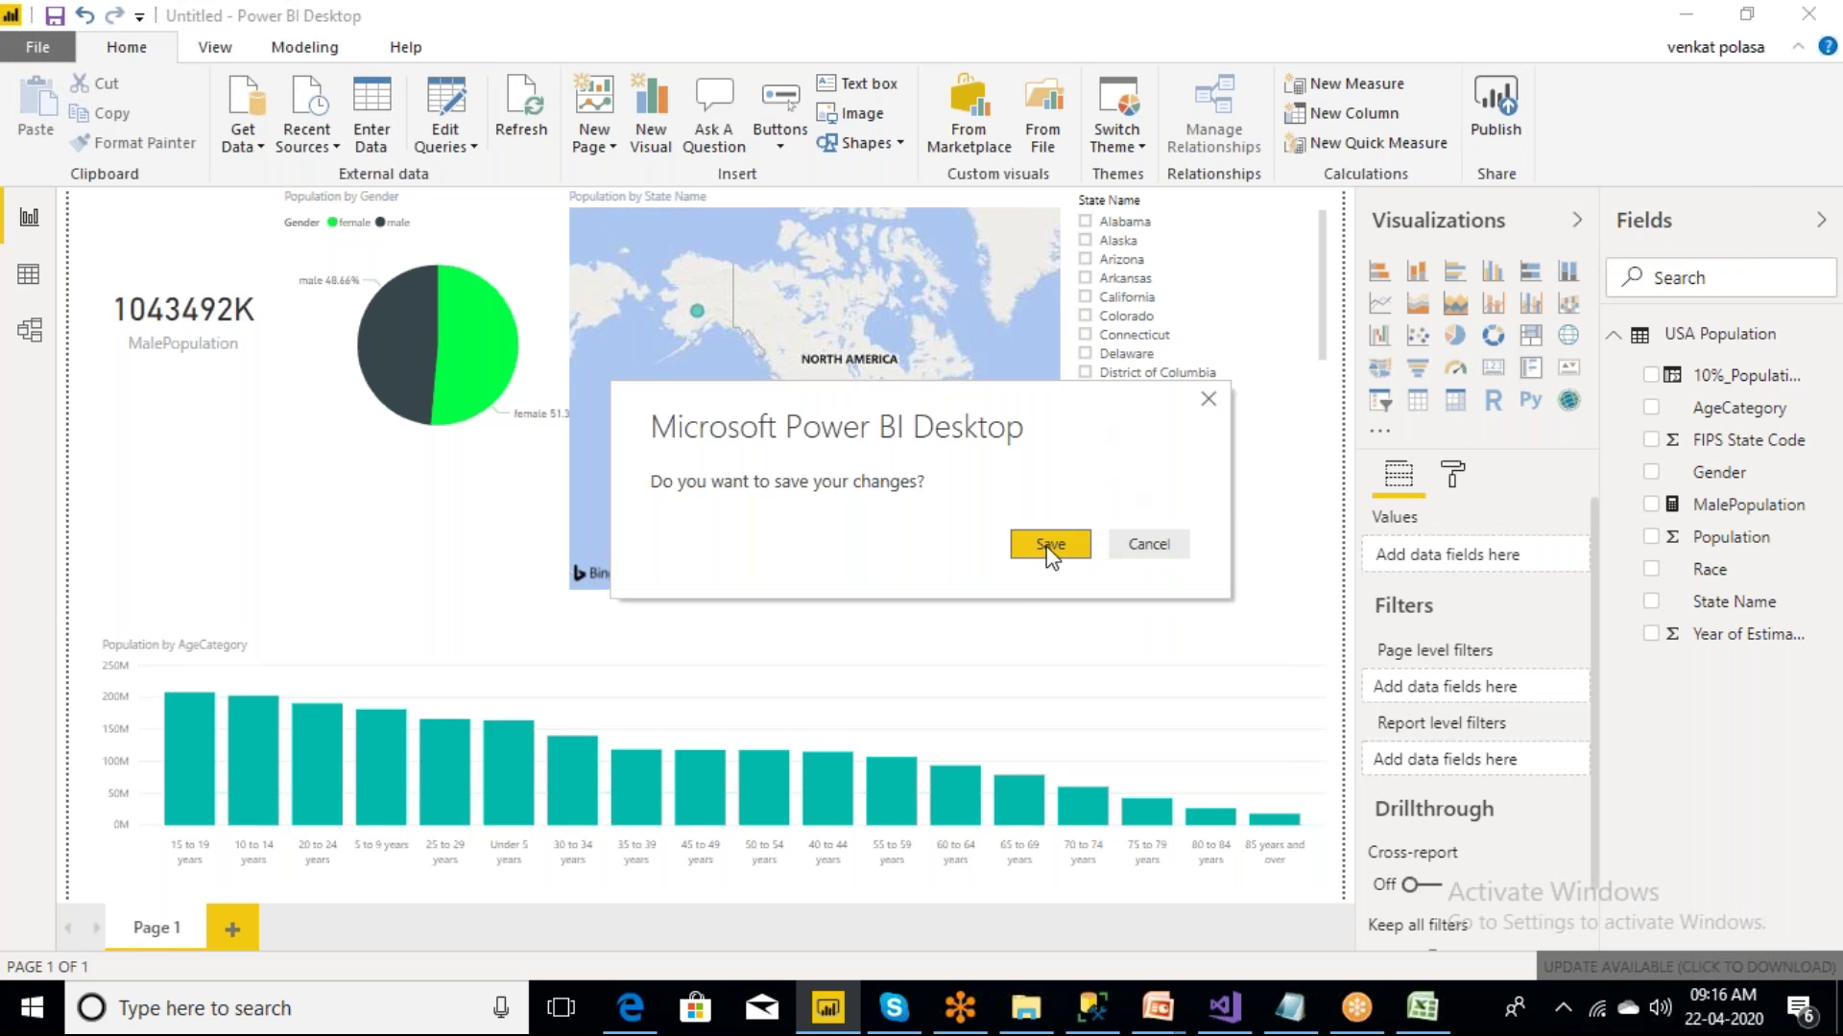
click(1050, 547)
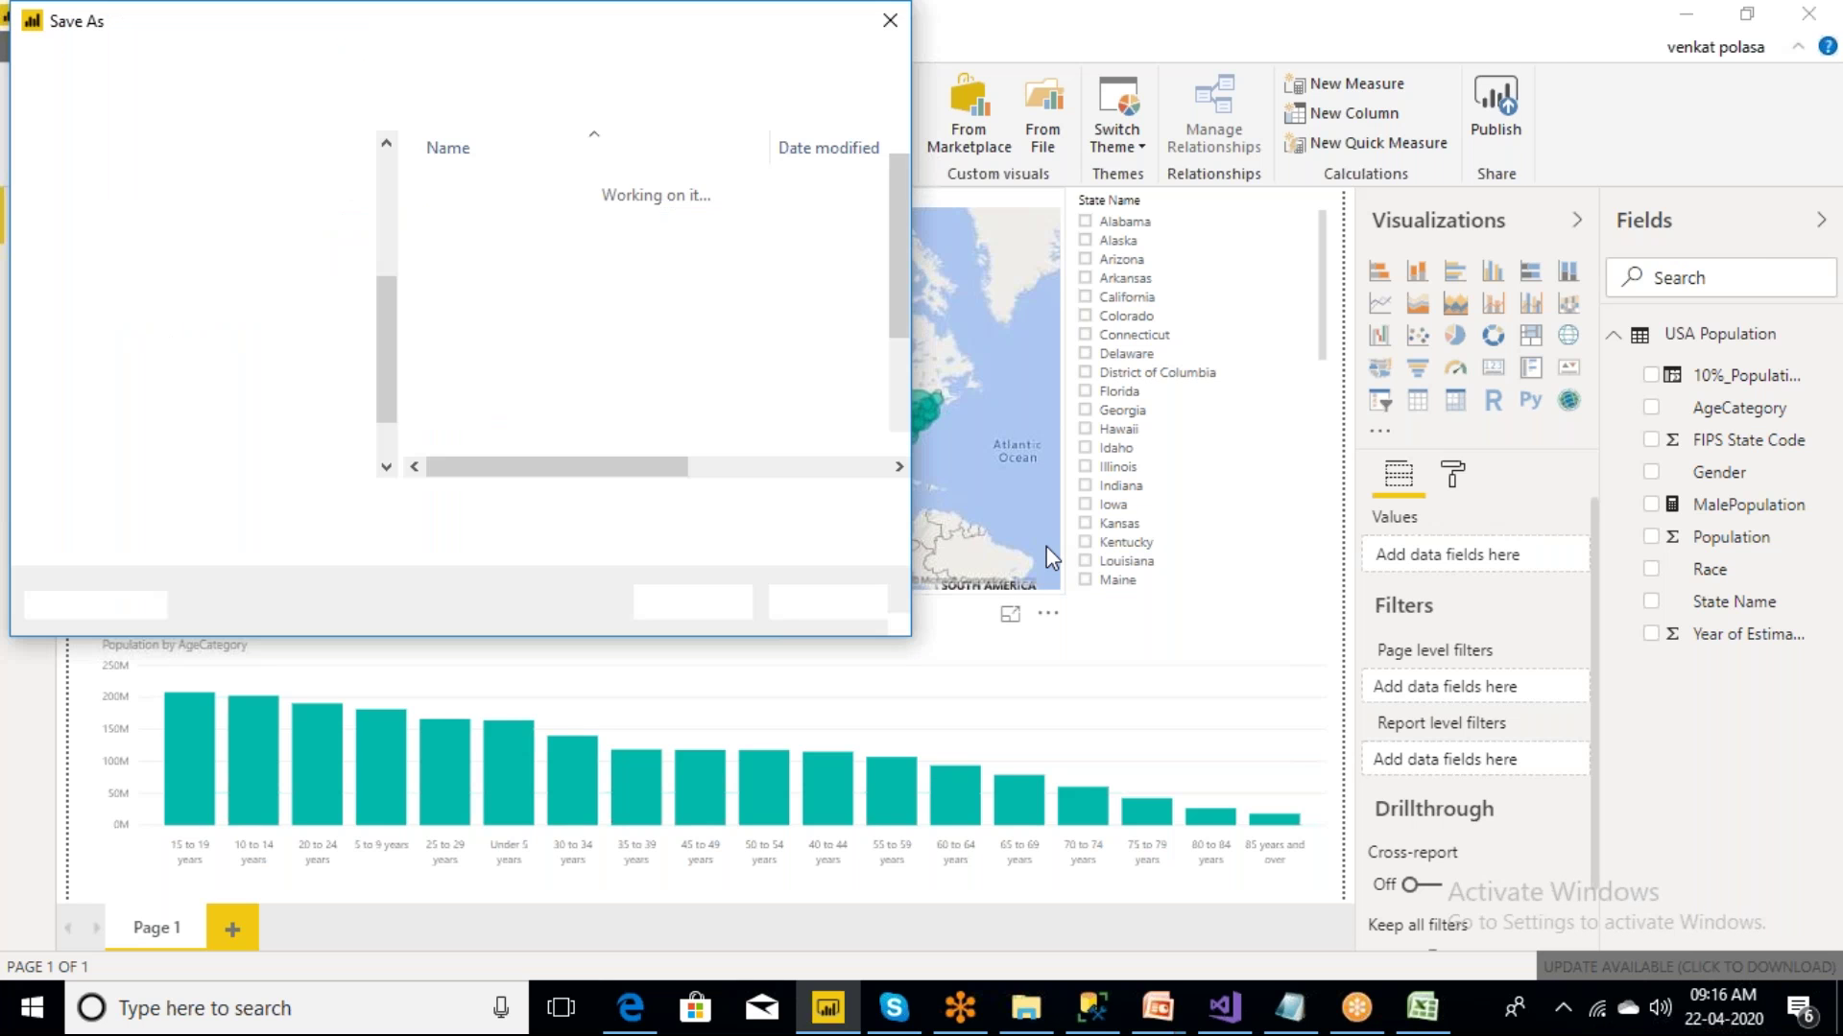
text(us pop)
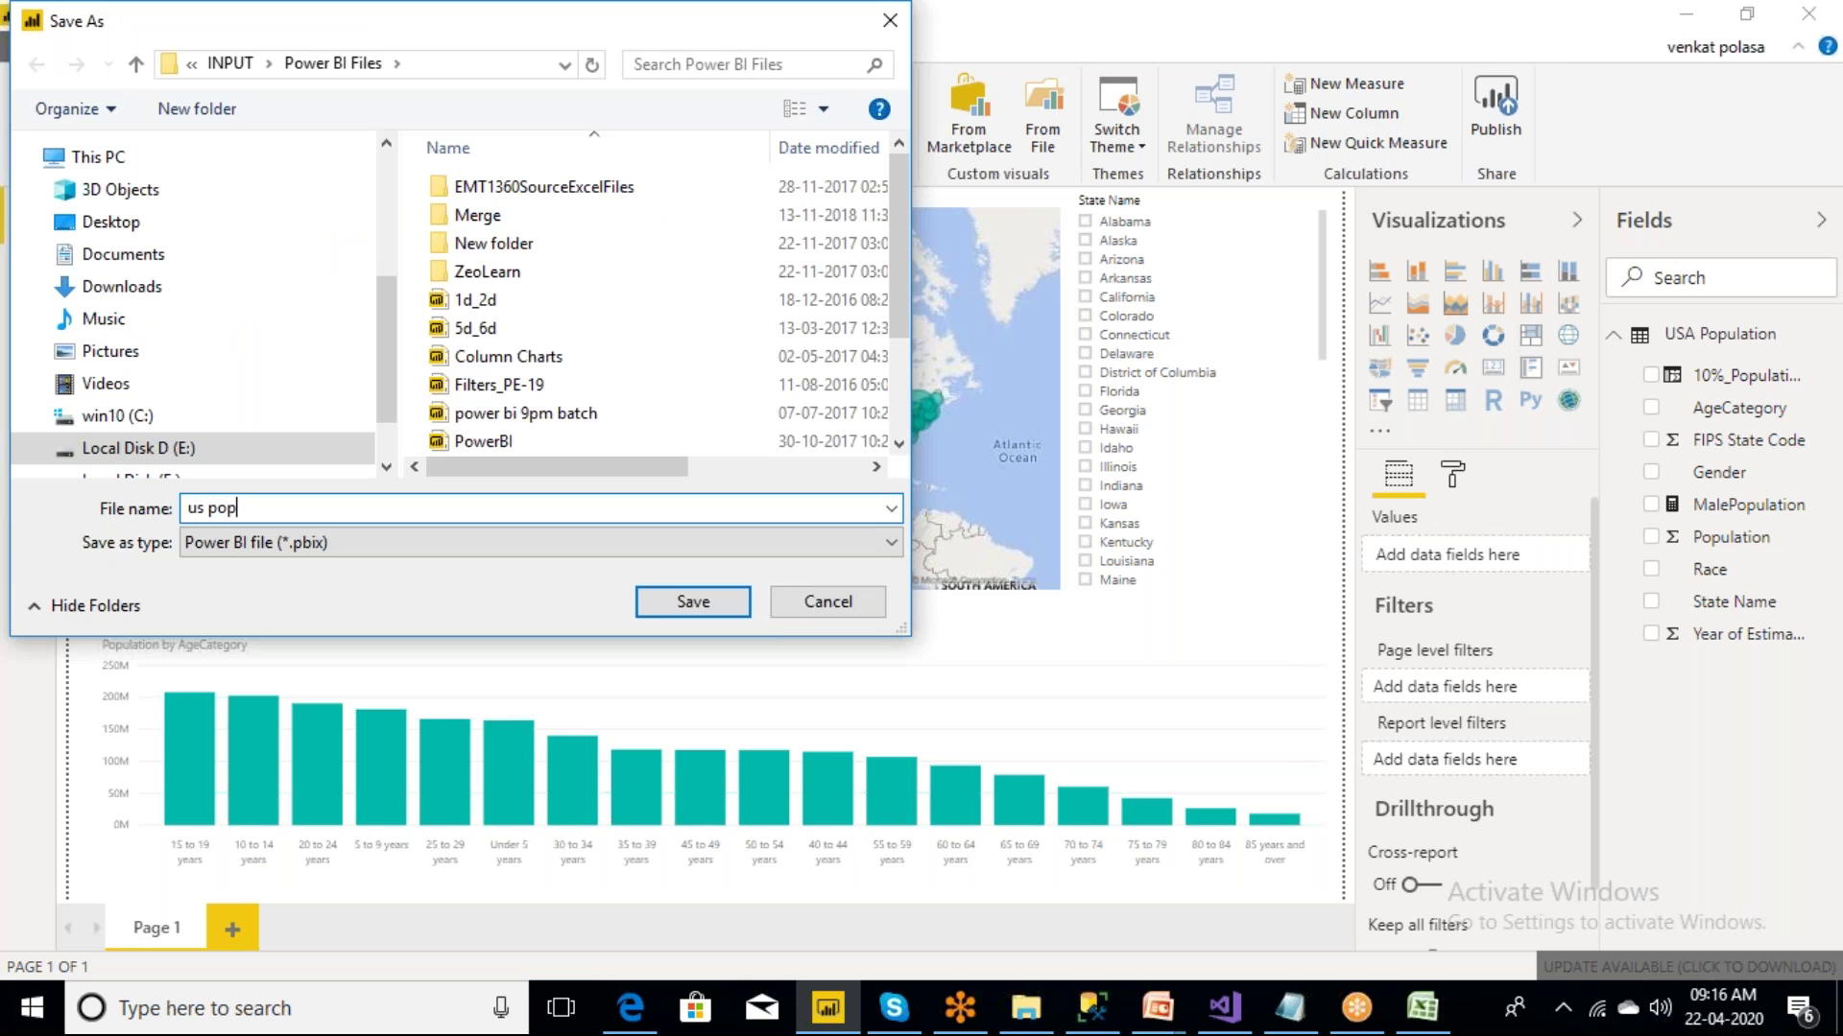
text( demo)
click(190, 225)
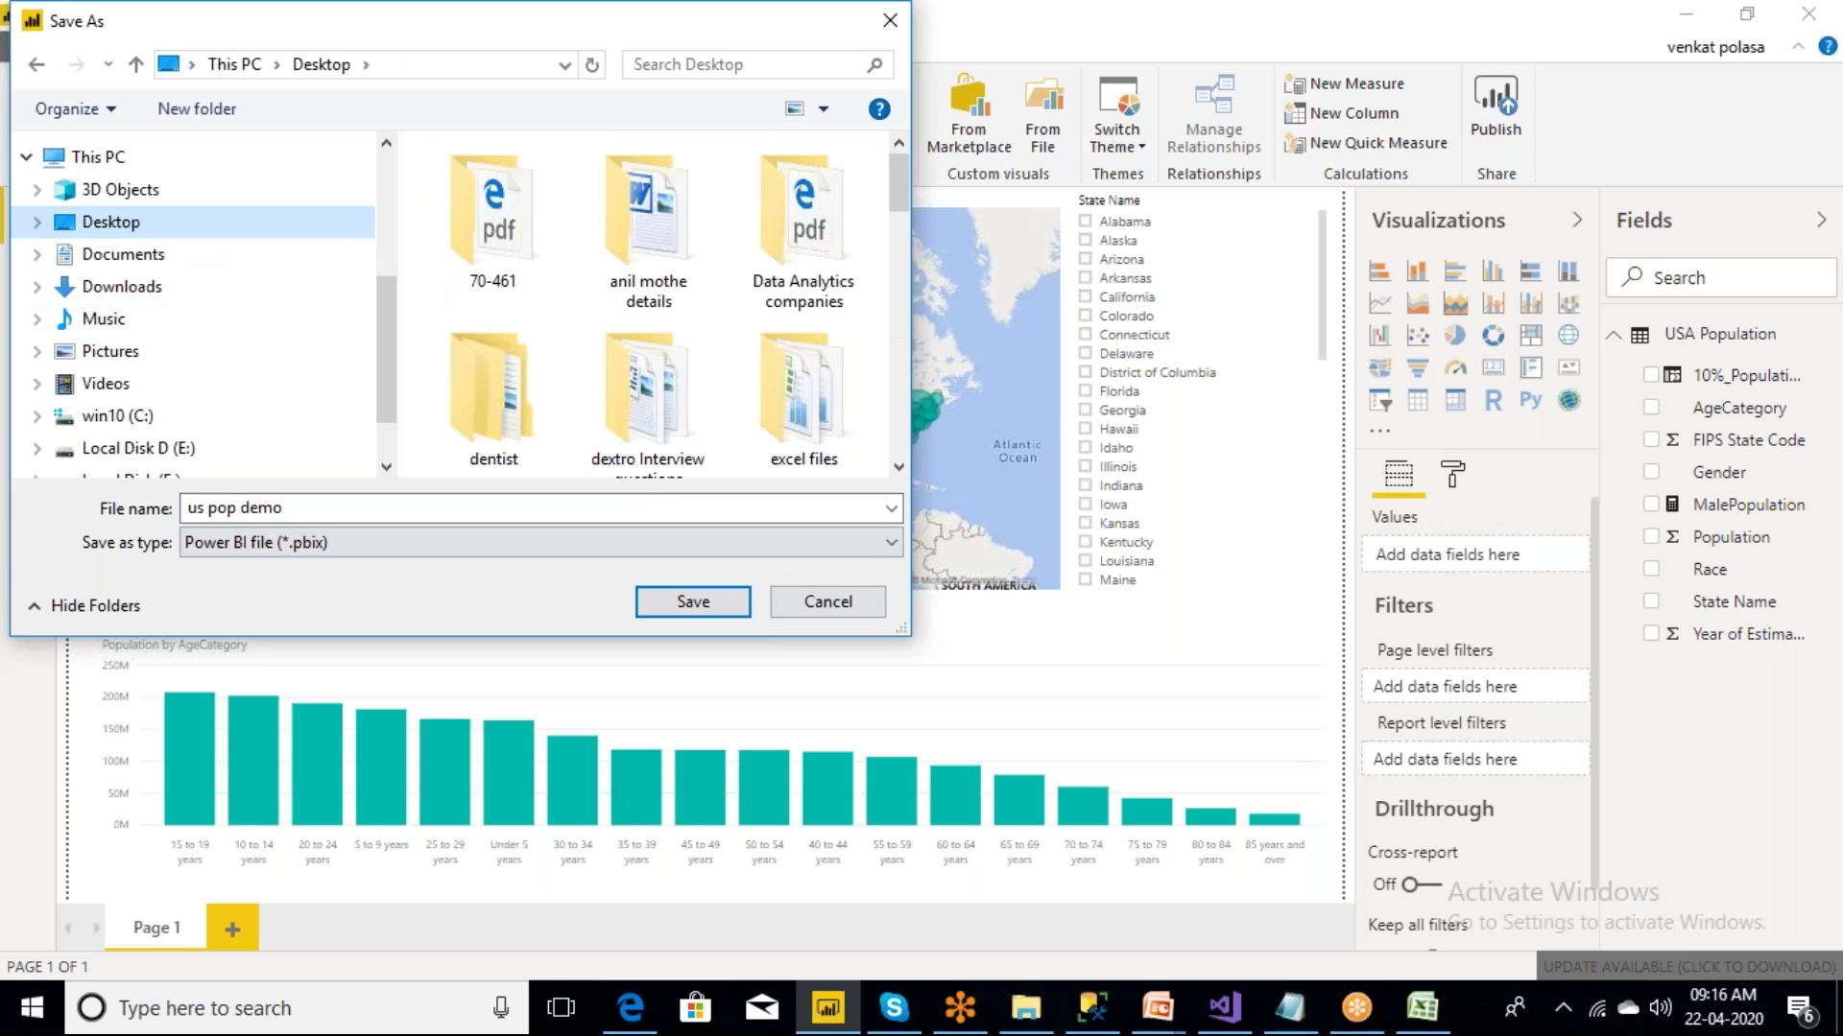
click(676, 601)
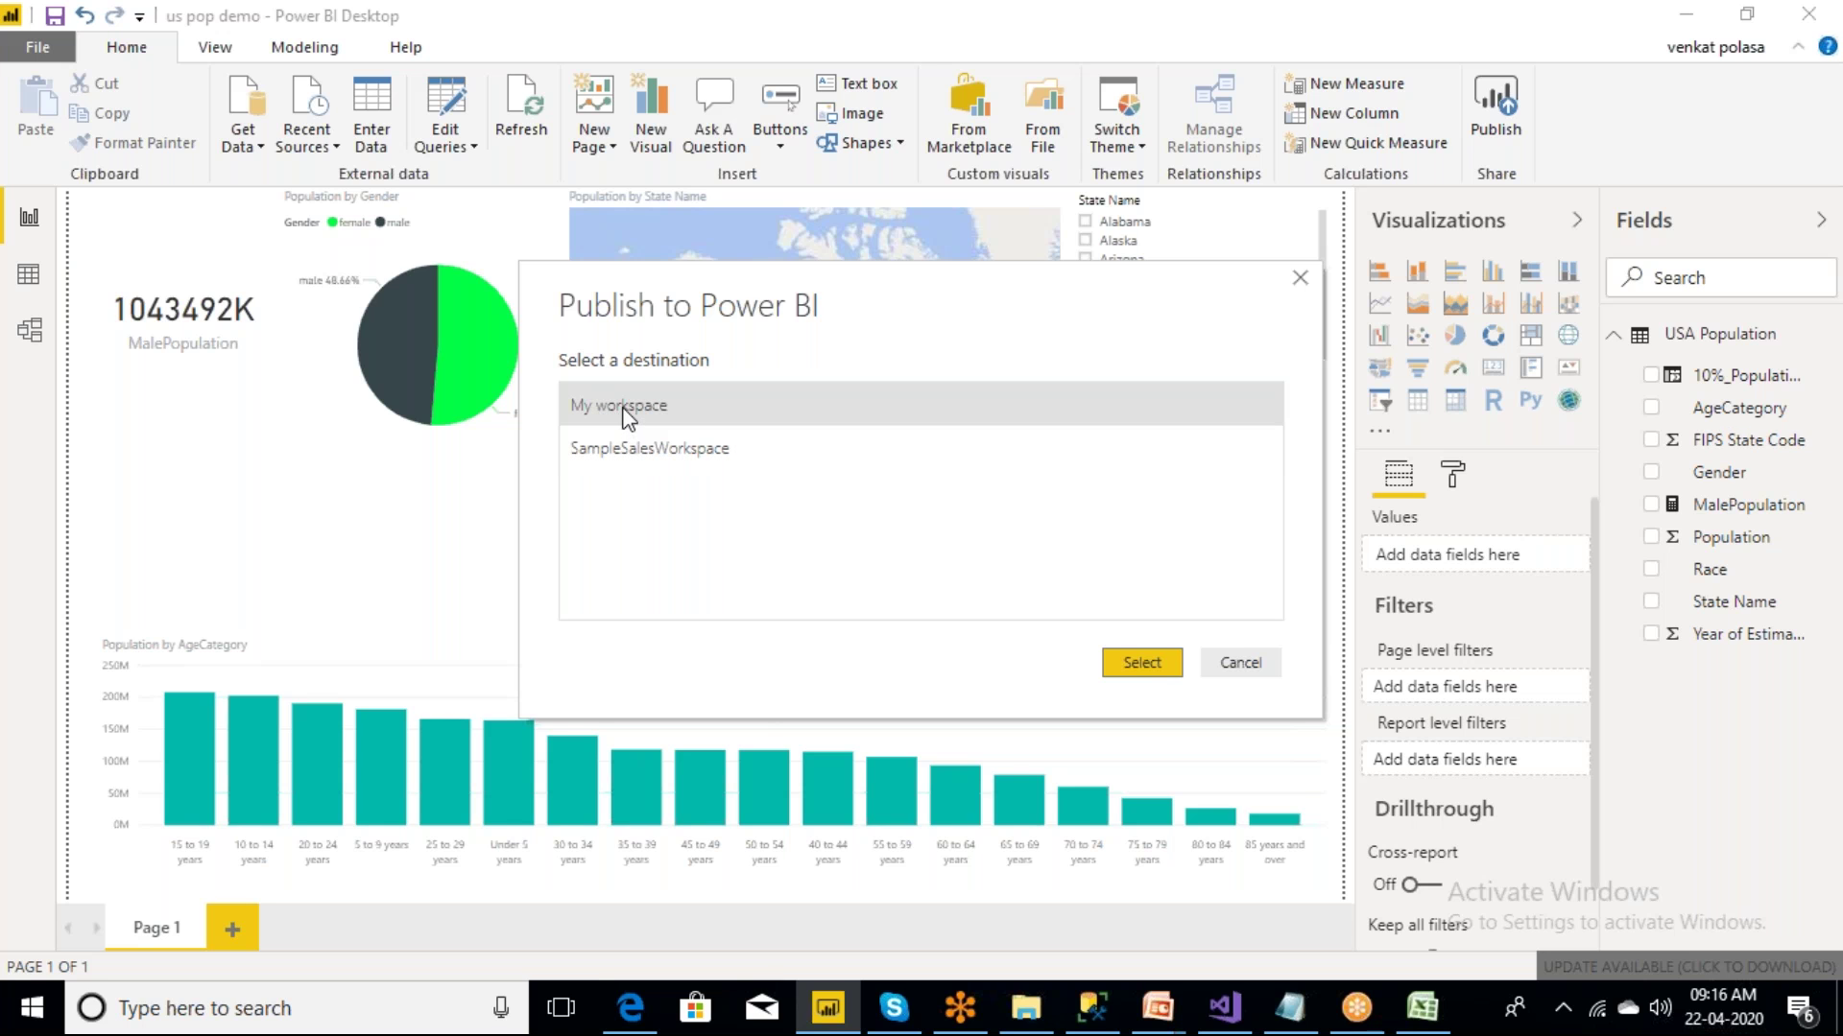
- Publish the report to My workspace and sign in to the Power BI service to open it
click(1143, 664)
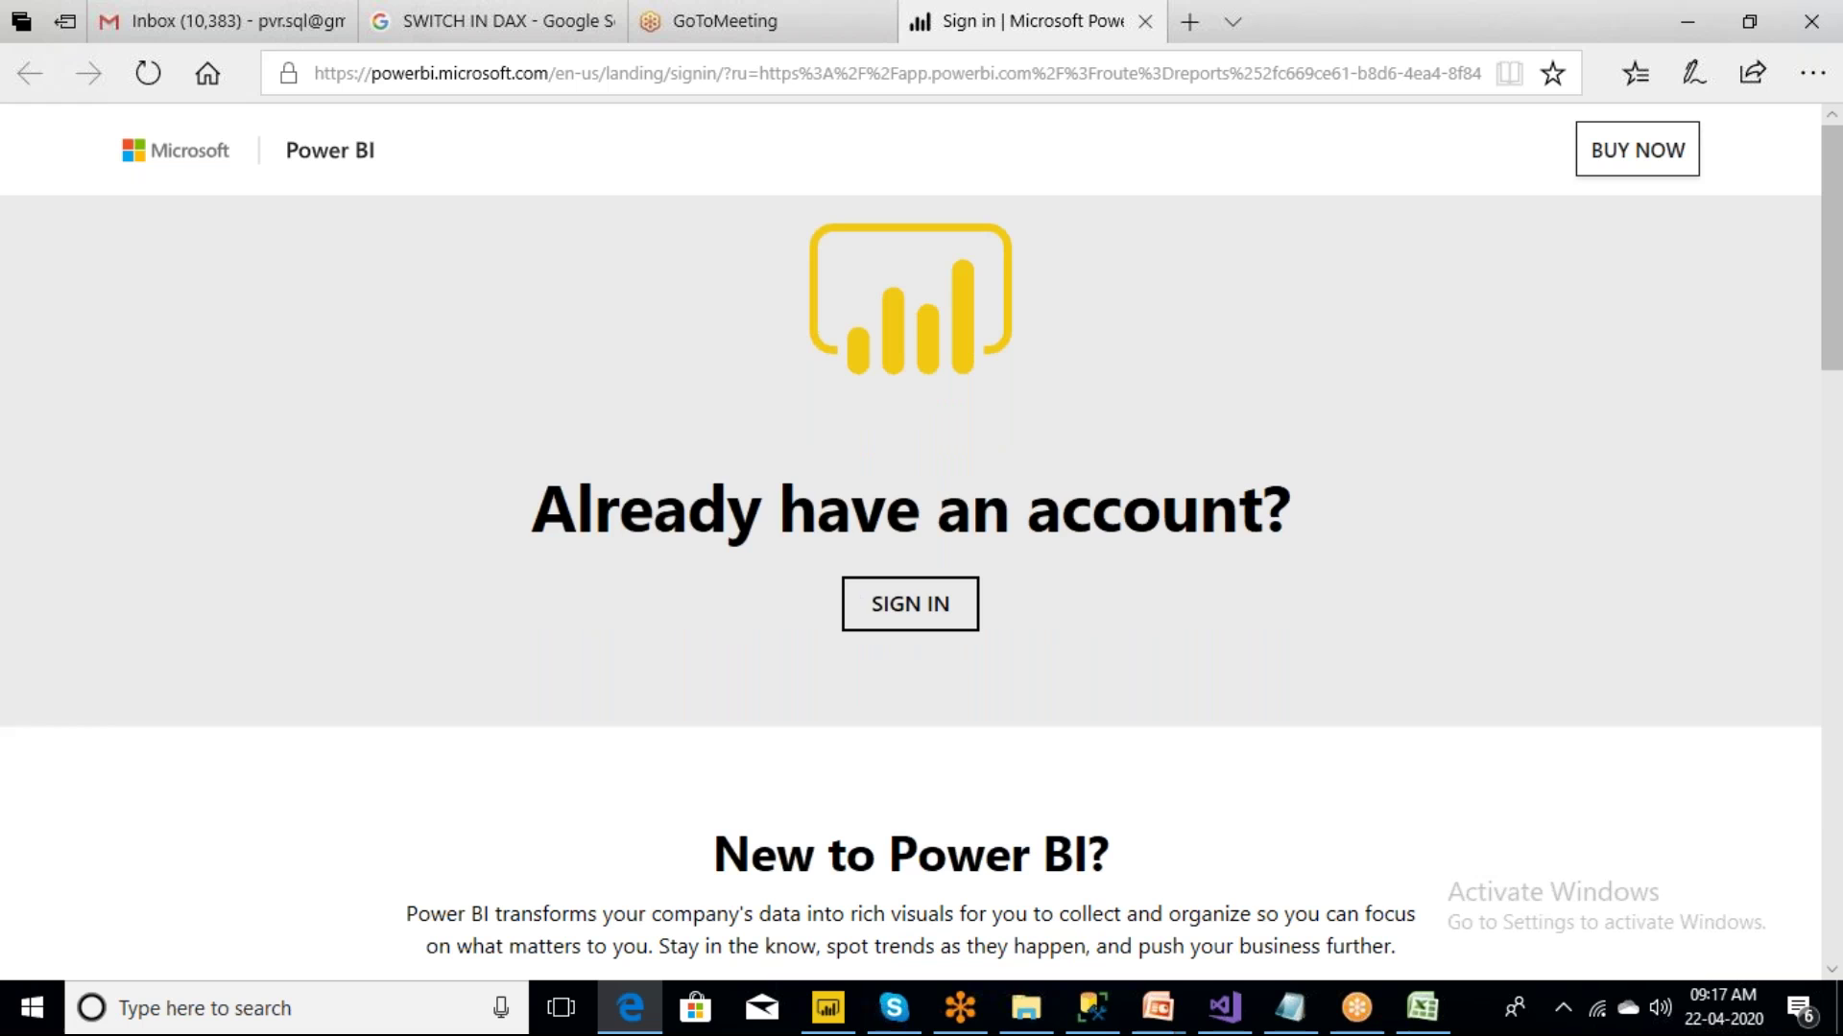
click(911, 606)
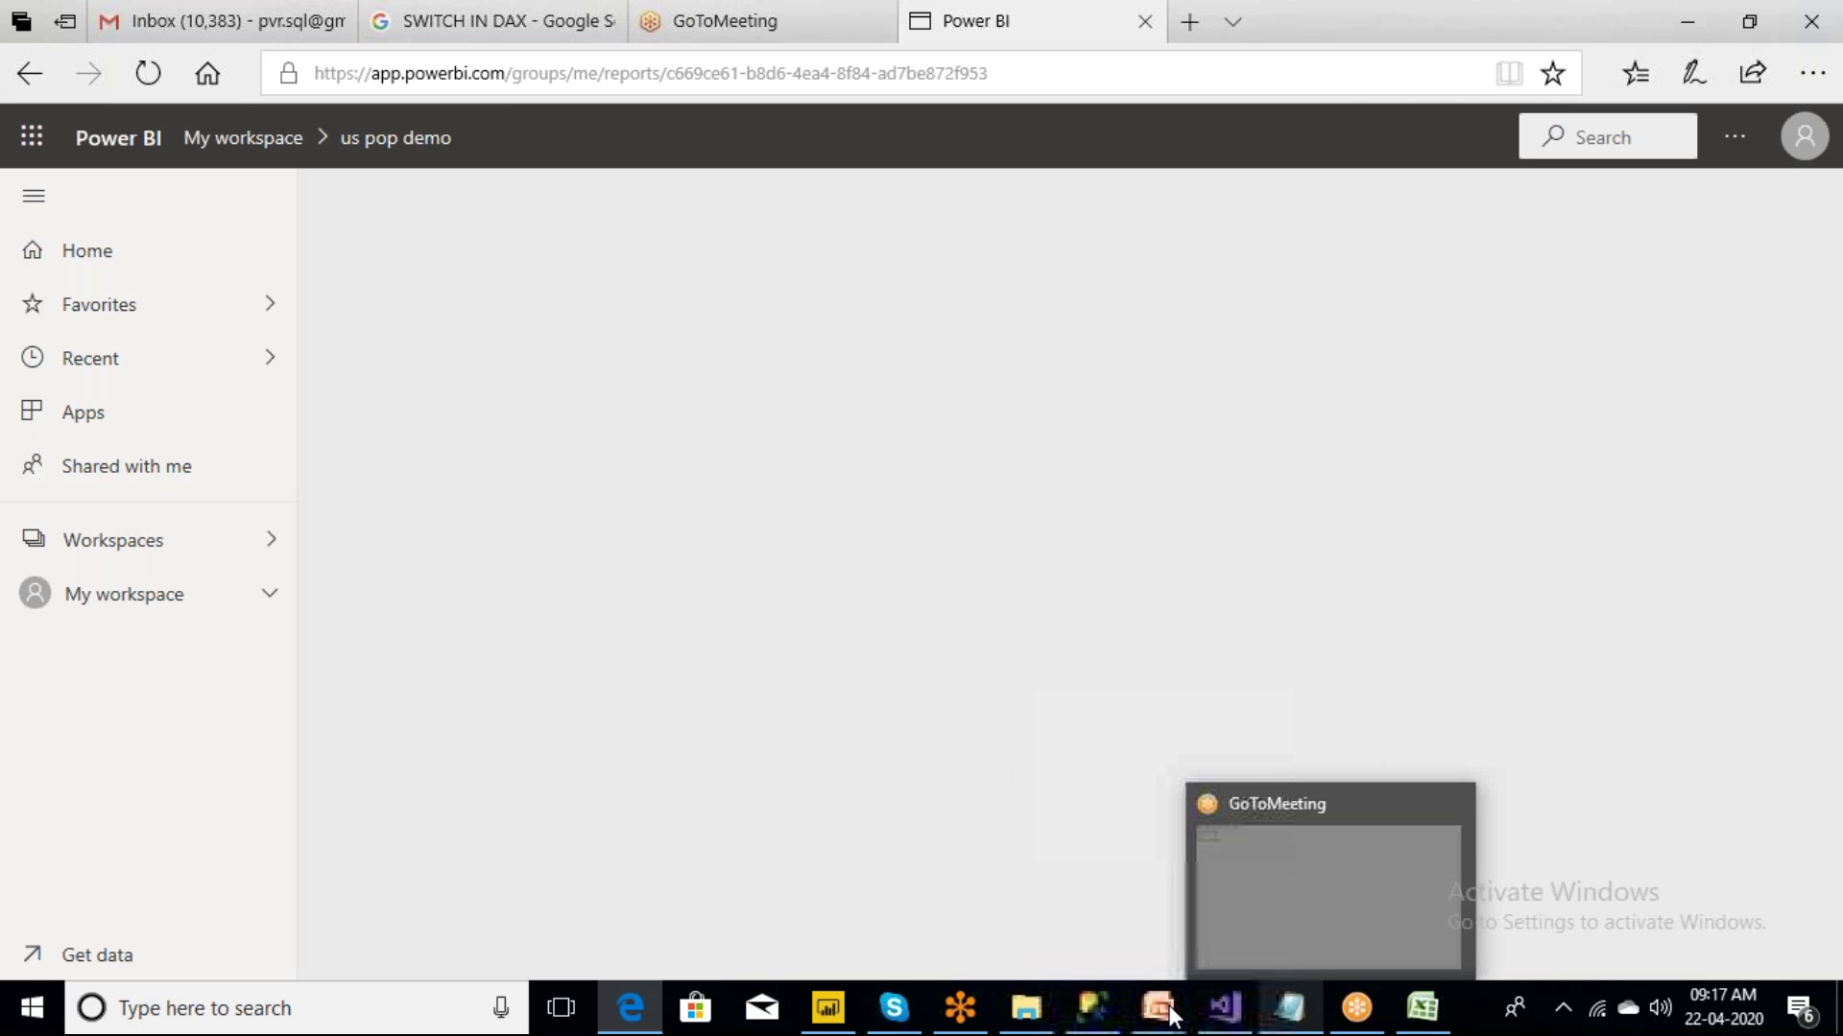
- Switch back to Power BI Desktop and close the publishing dialog
mouse_move(828, 1008)
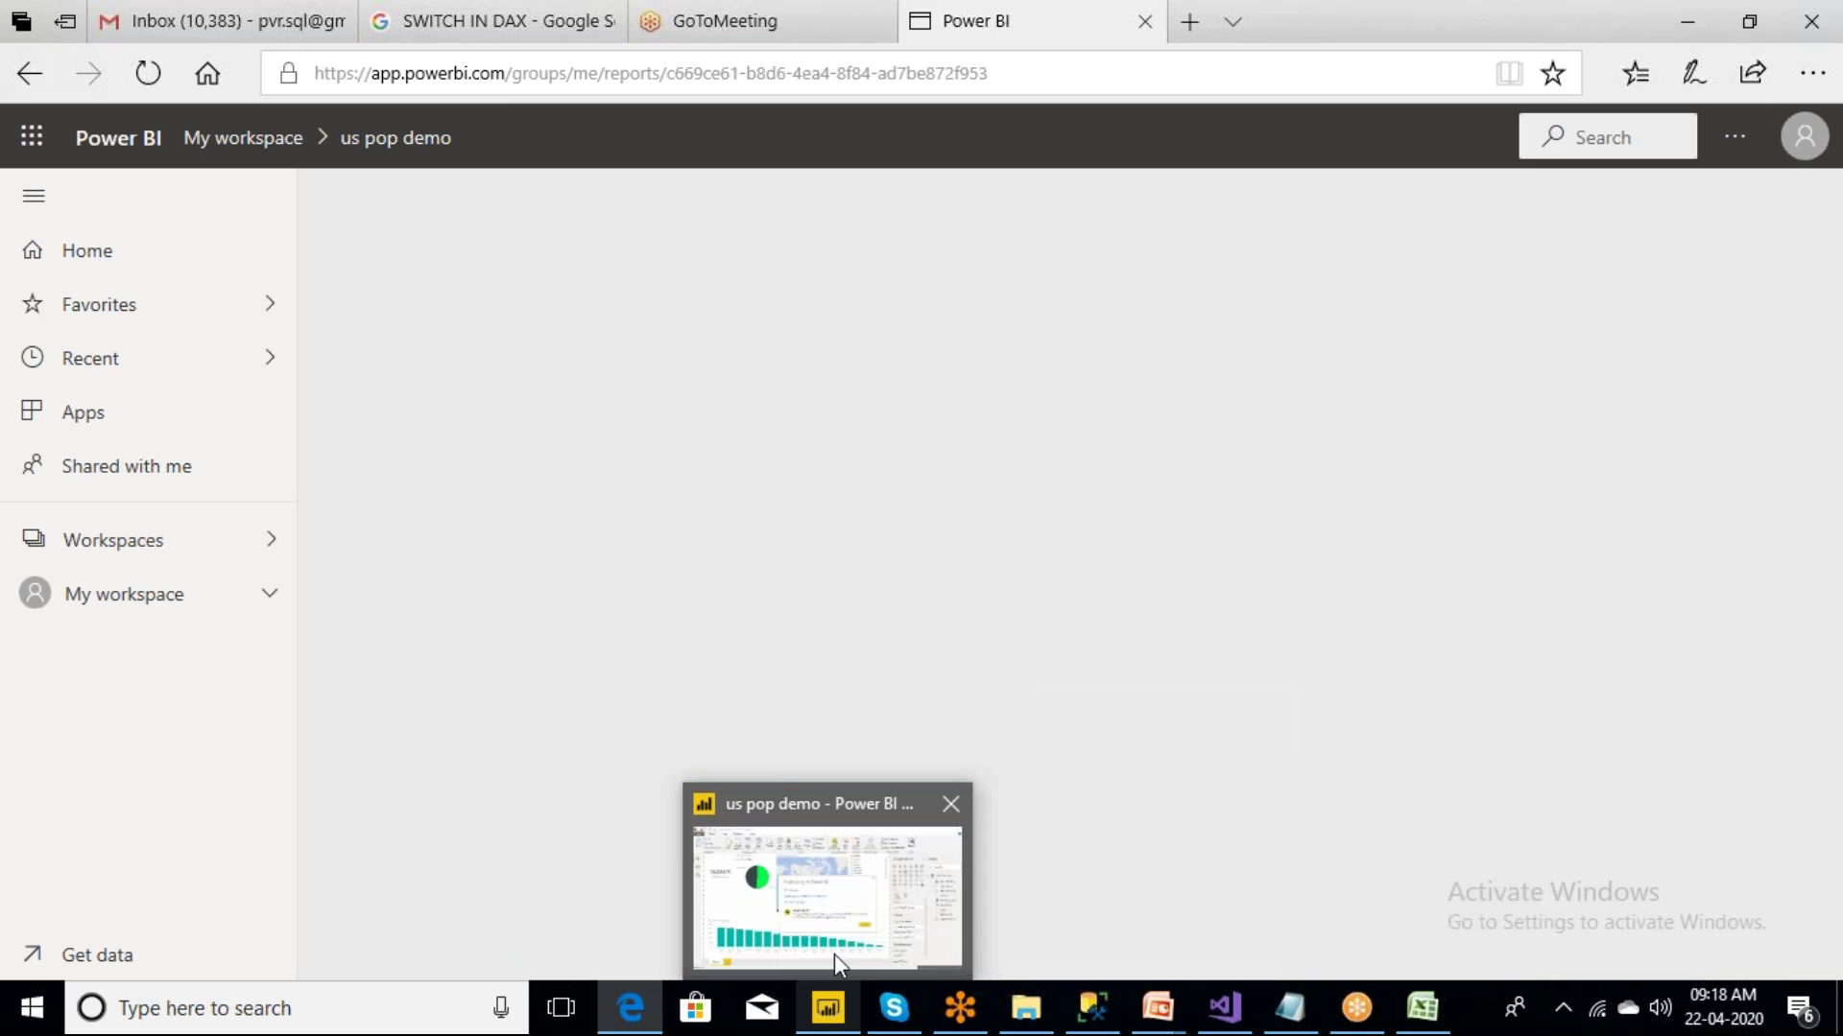
click(833, 954)
click(1236, 351)
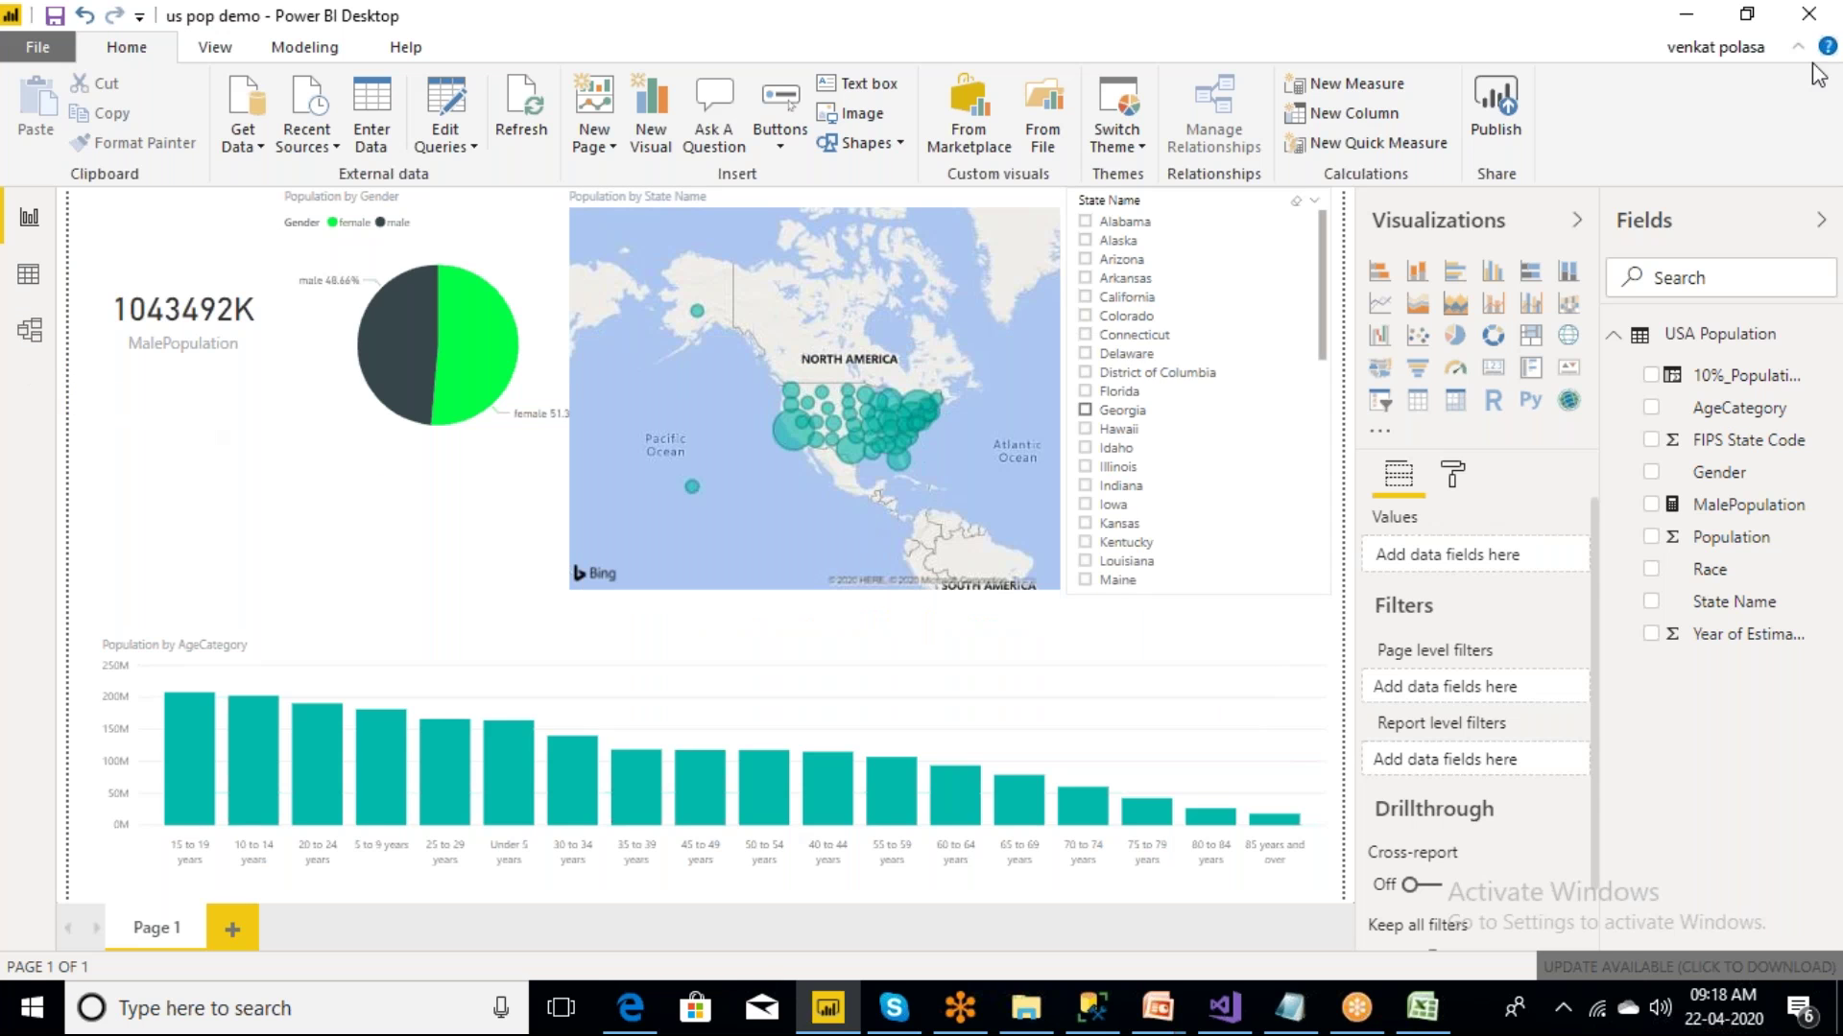
- Bring Power BI Desktop back to the front and show the model view of the USA Population table
click(1689, 18)
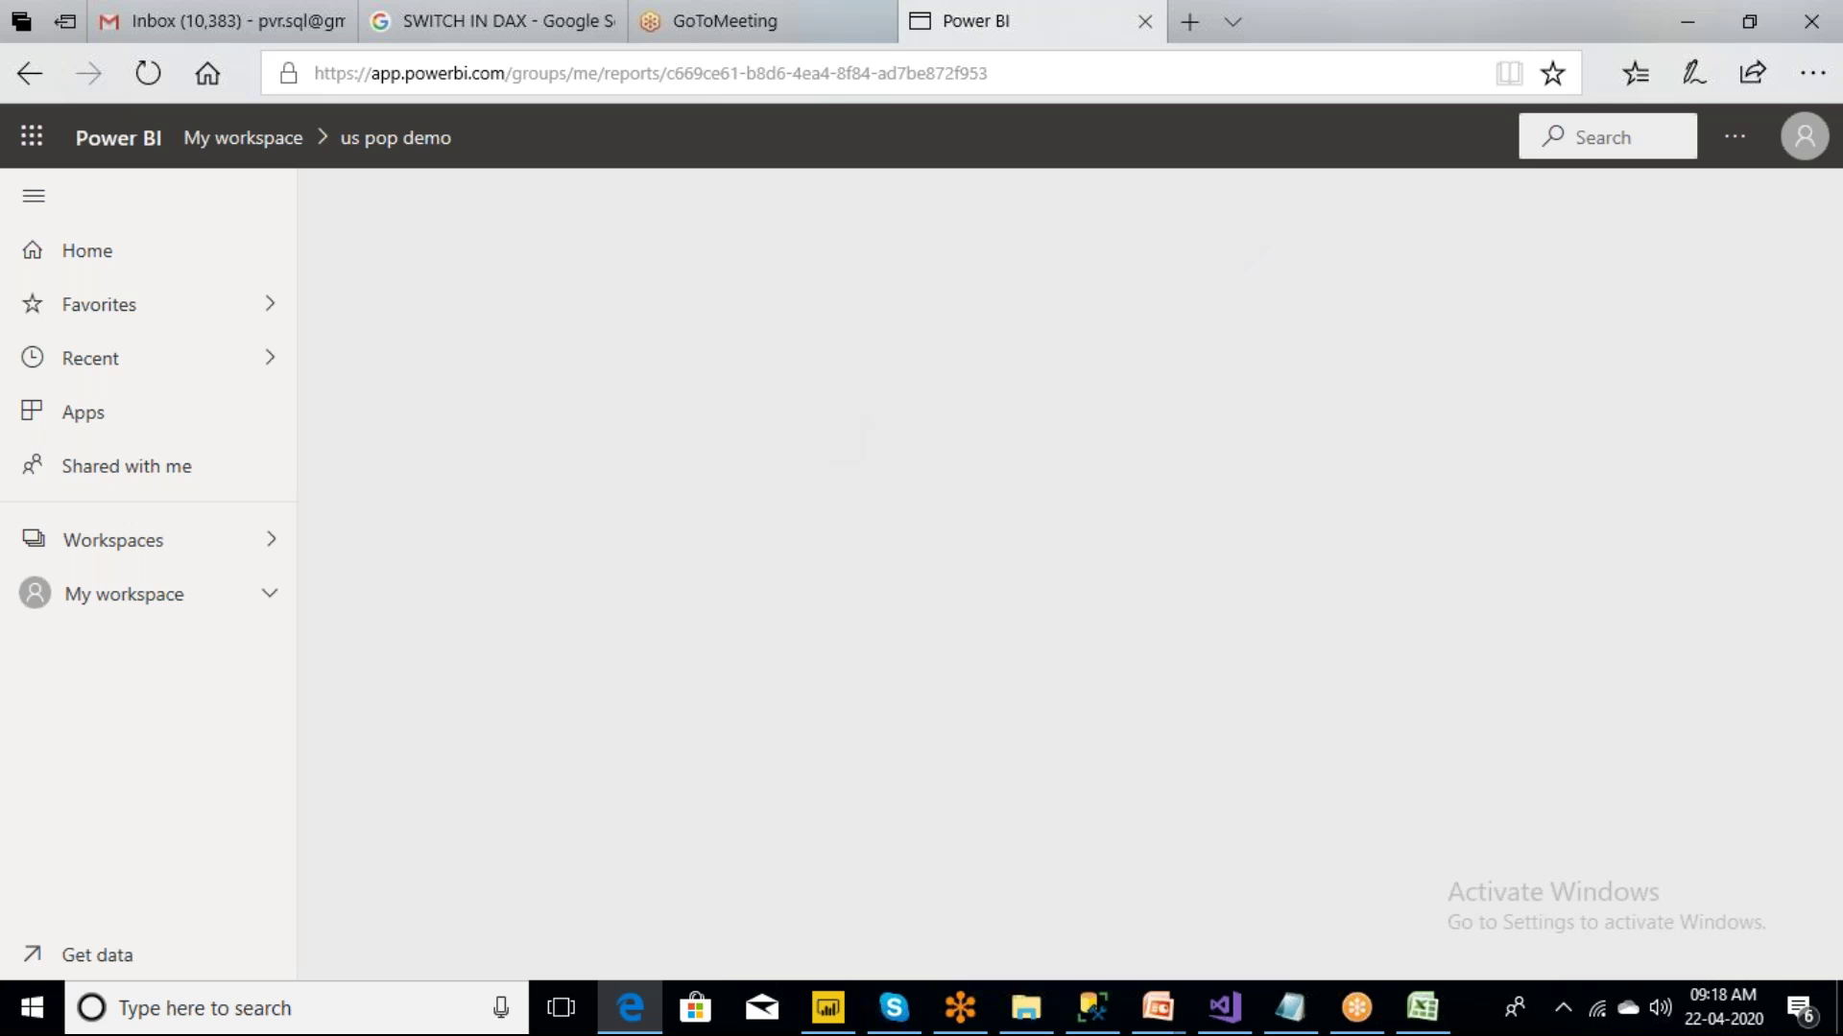
click(1687, 21)
click(827, 1008)
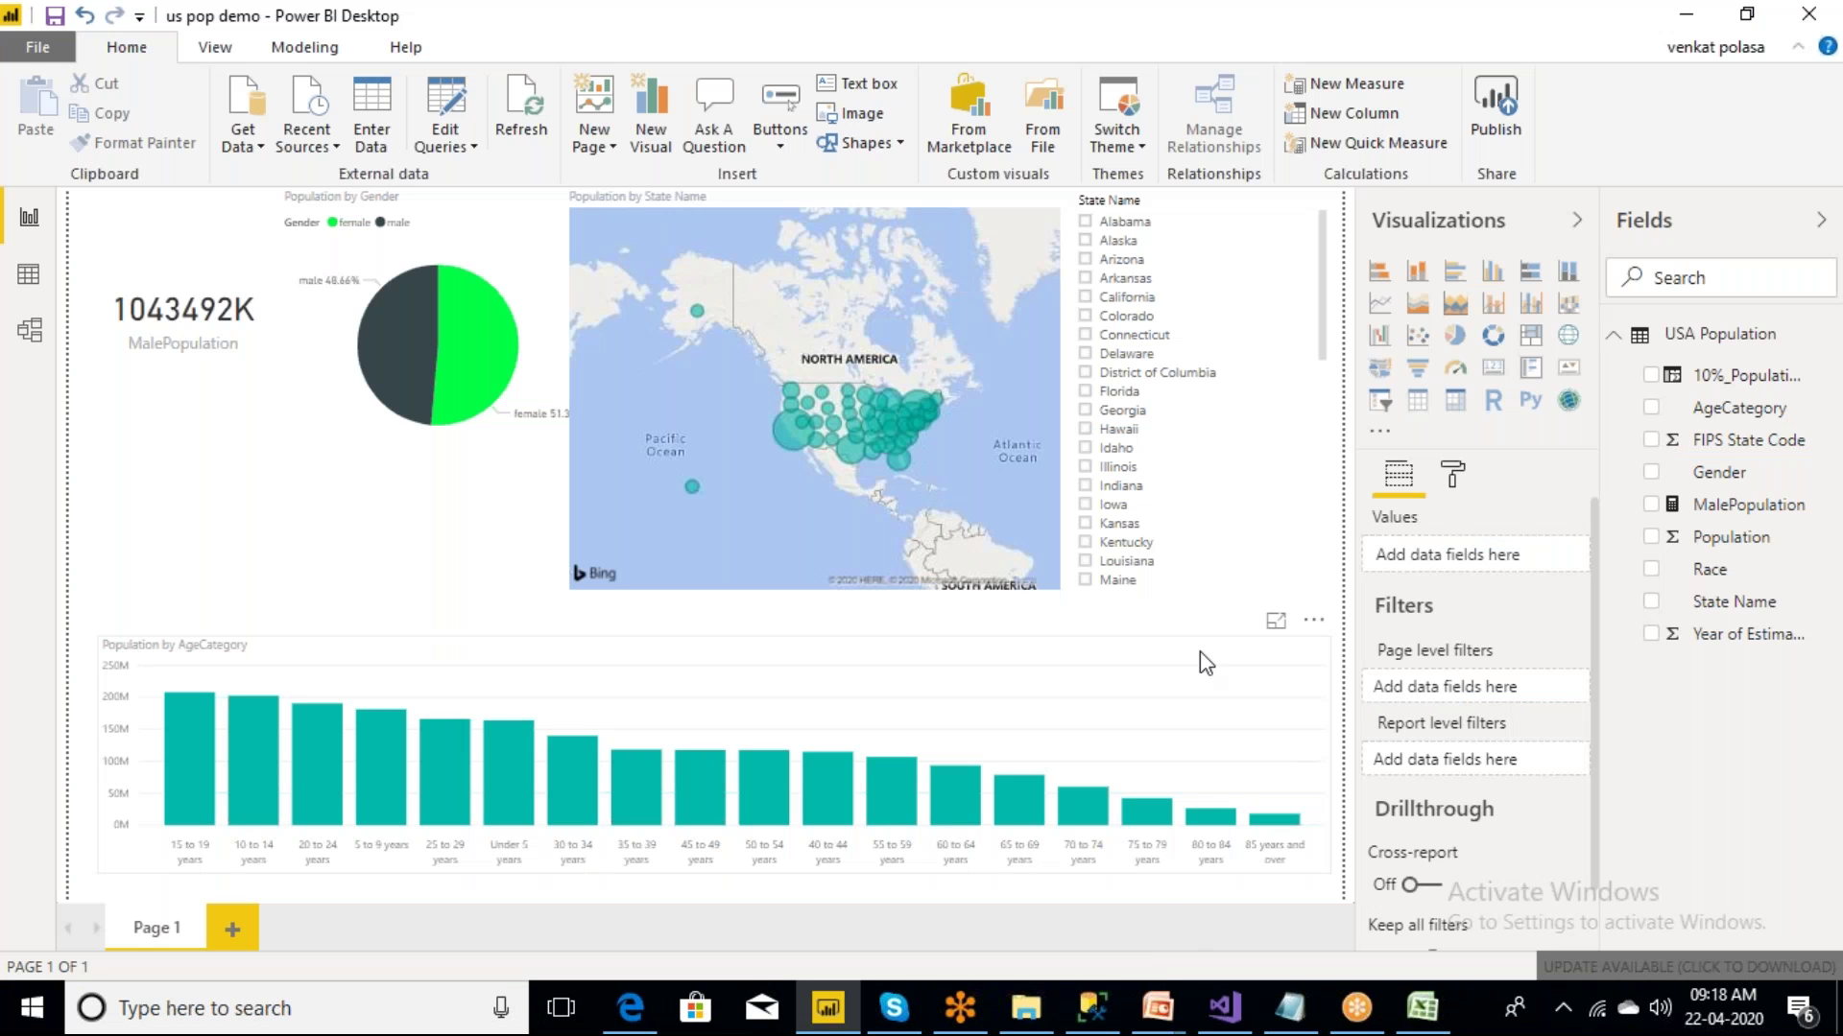
click(30, 332)
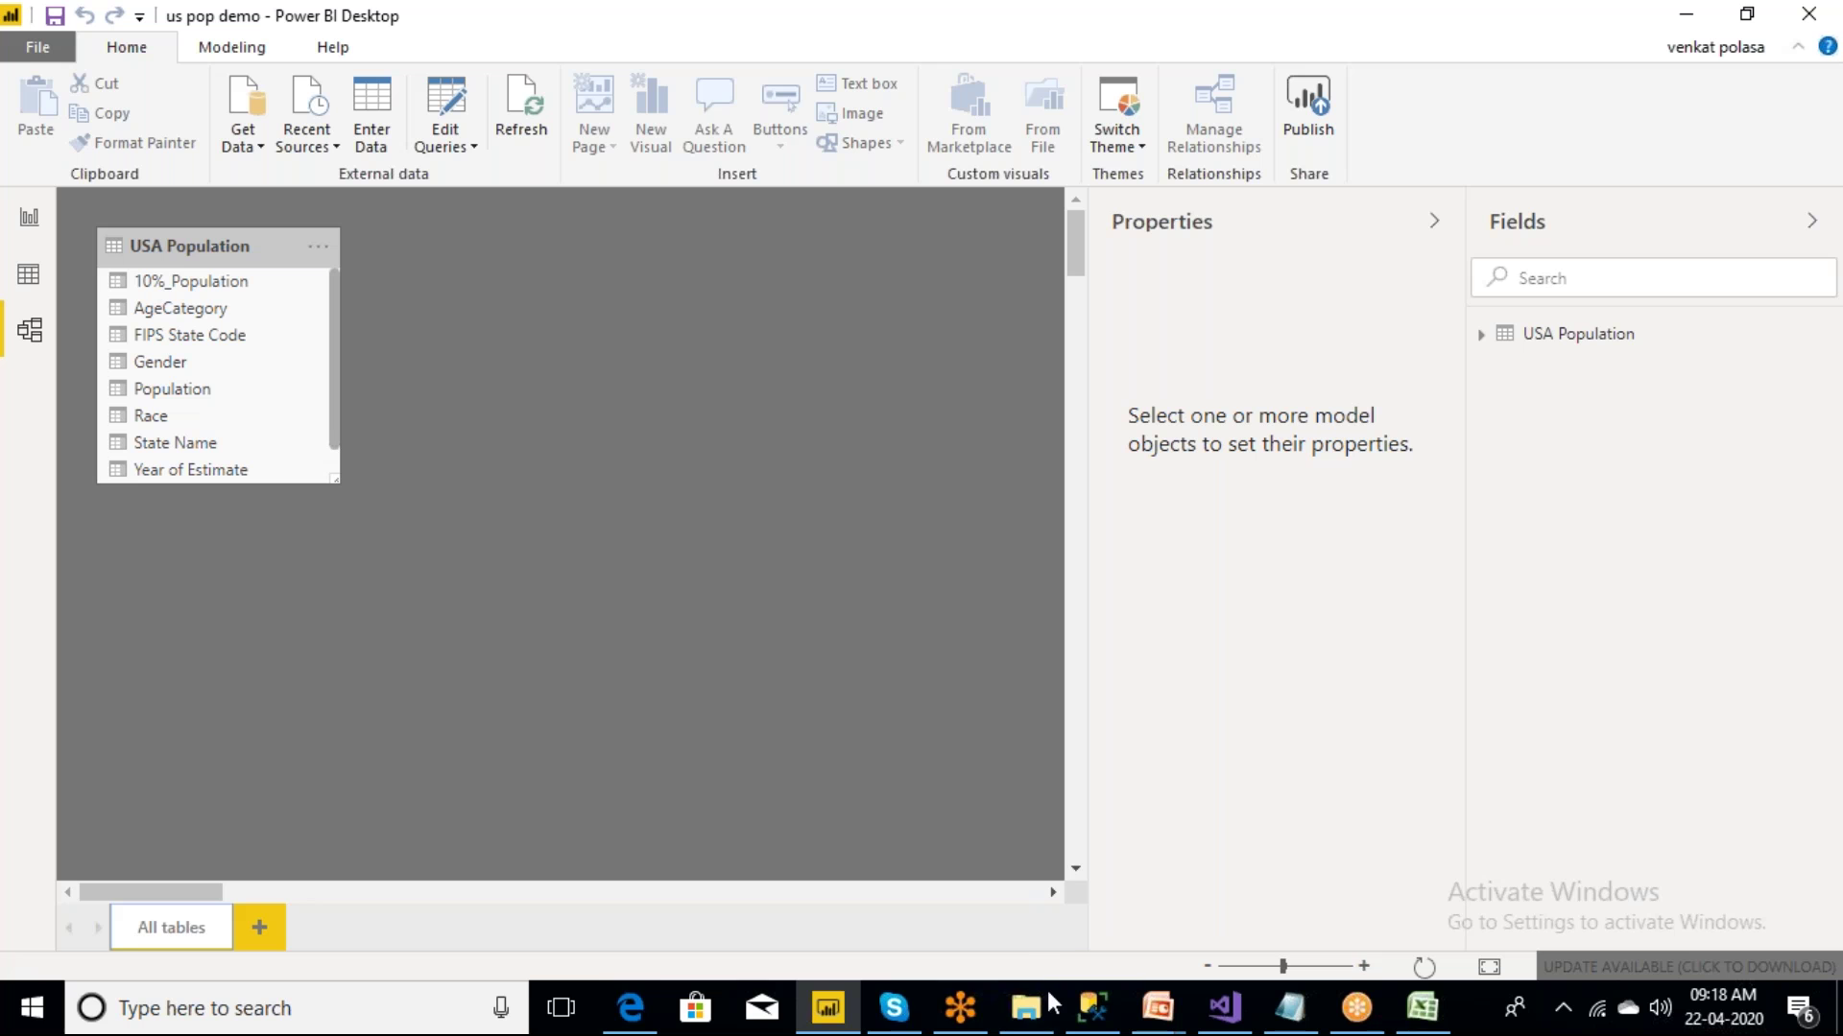
- Switch to the Edge browser and load the Google home page in the SWITCH IN DAX search tab
click(630, 1010)
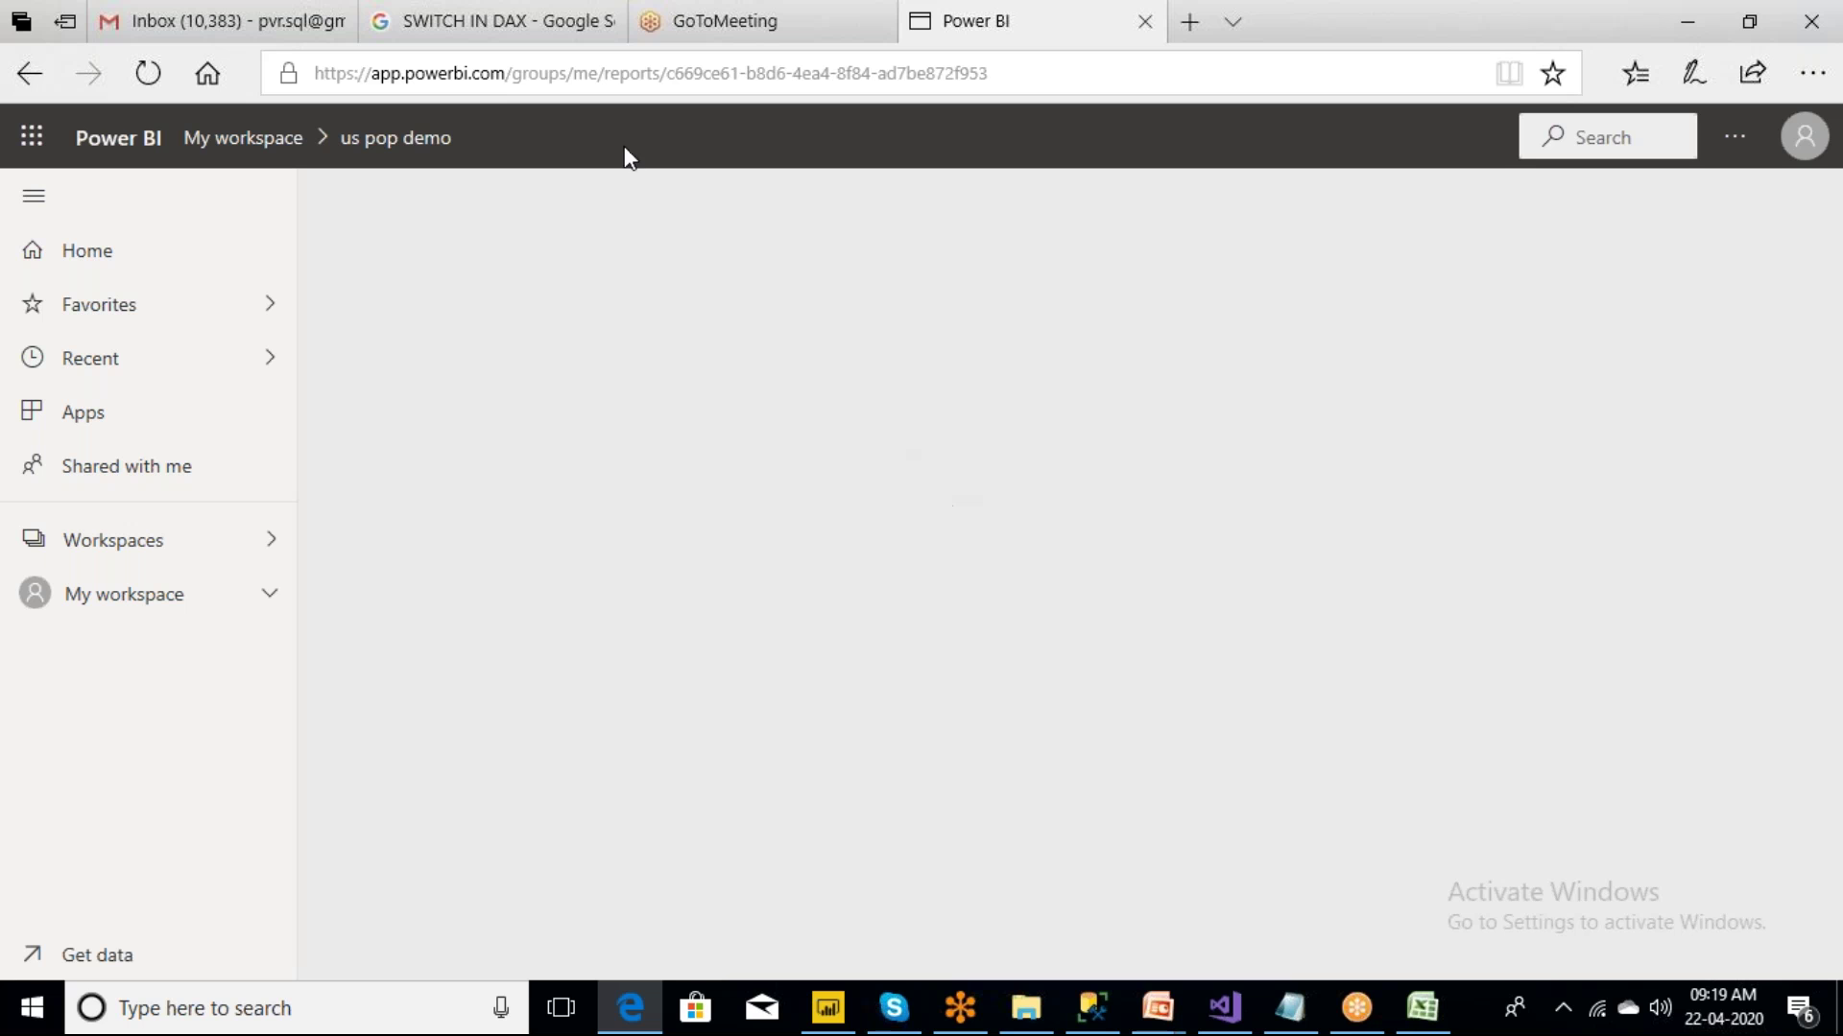
click(509, 26)
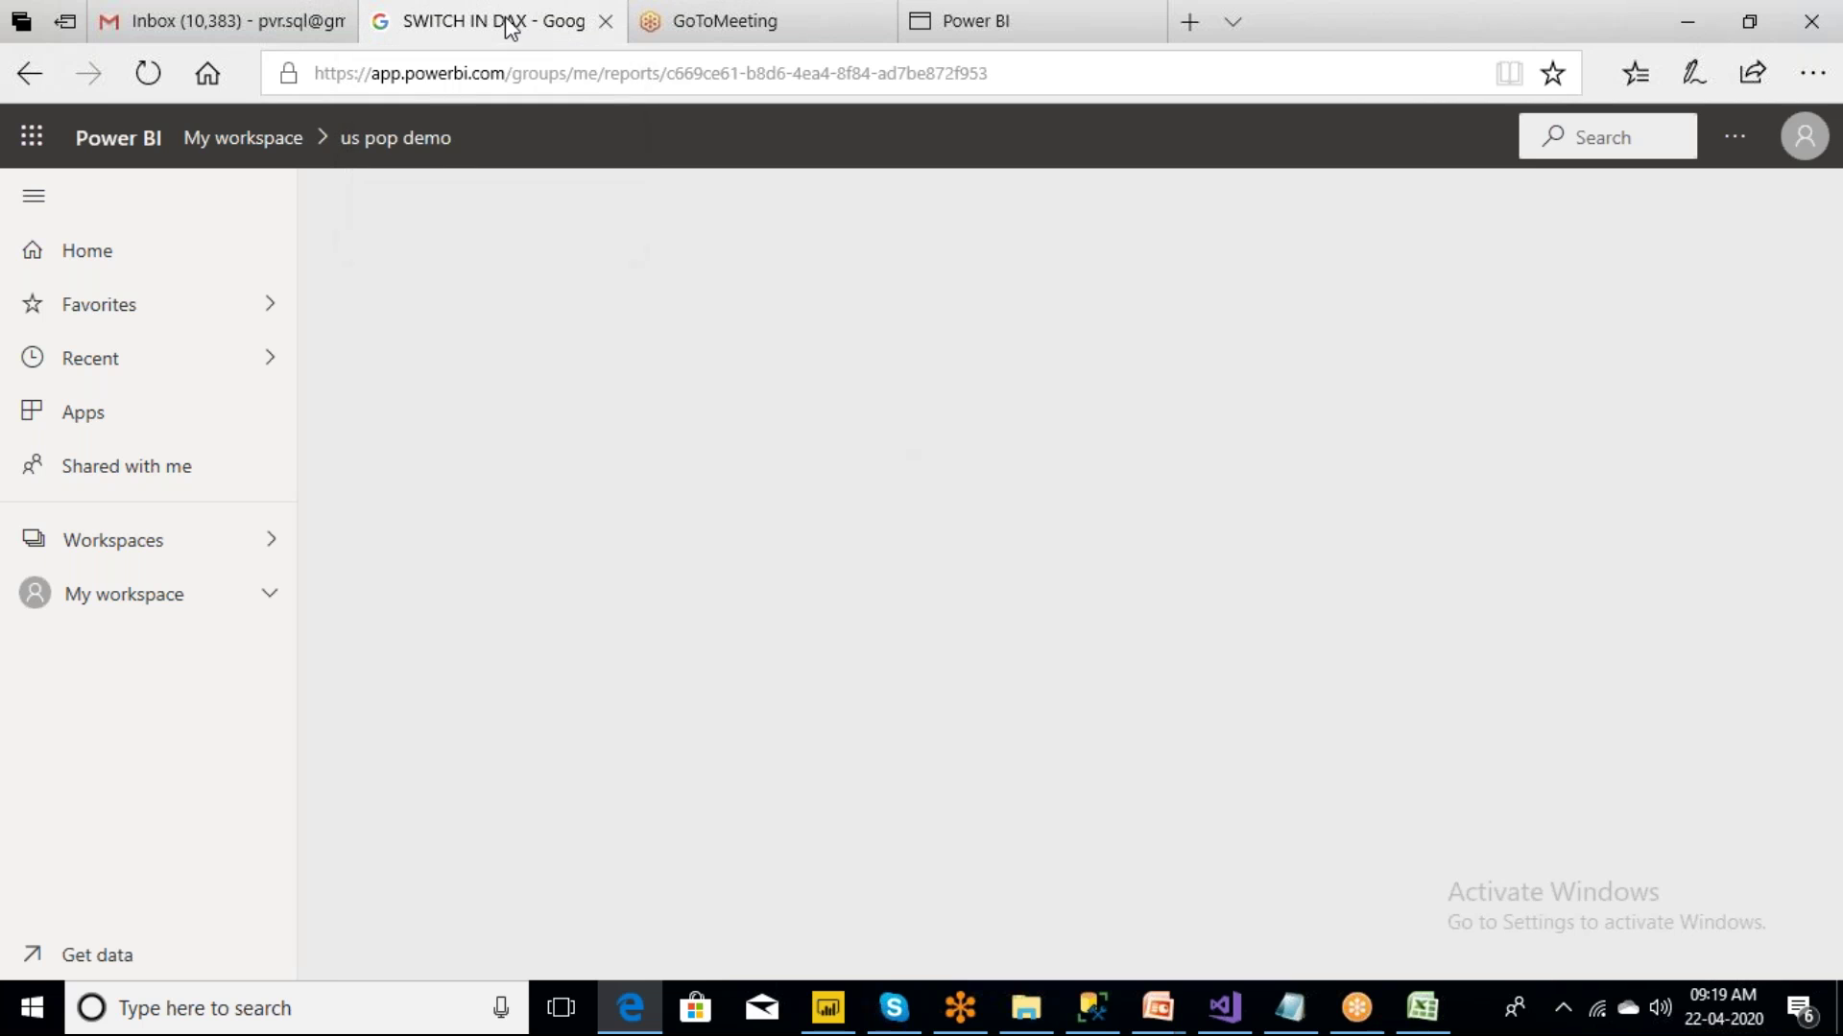
click(631, 69)
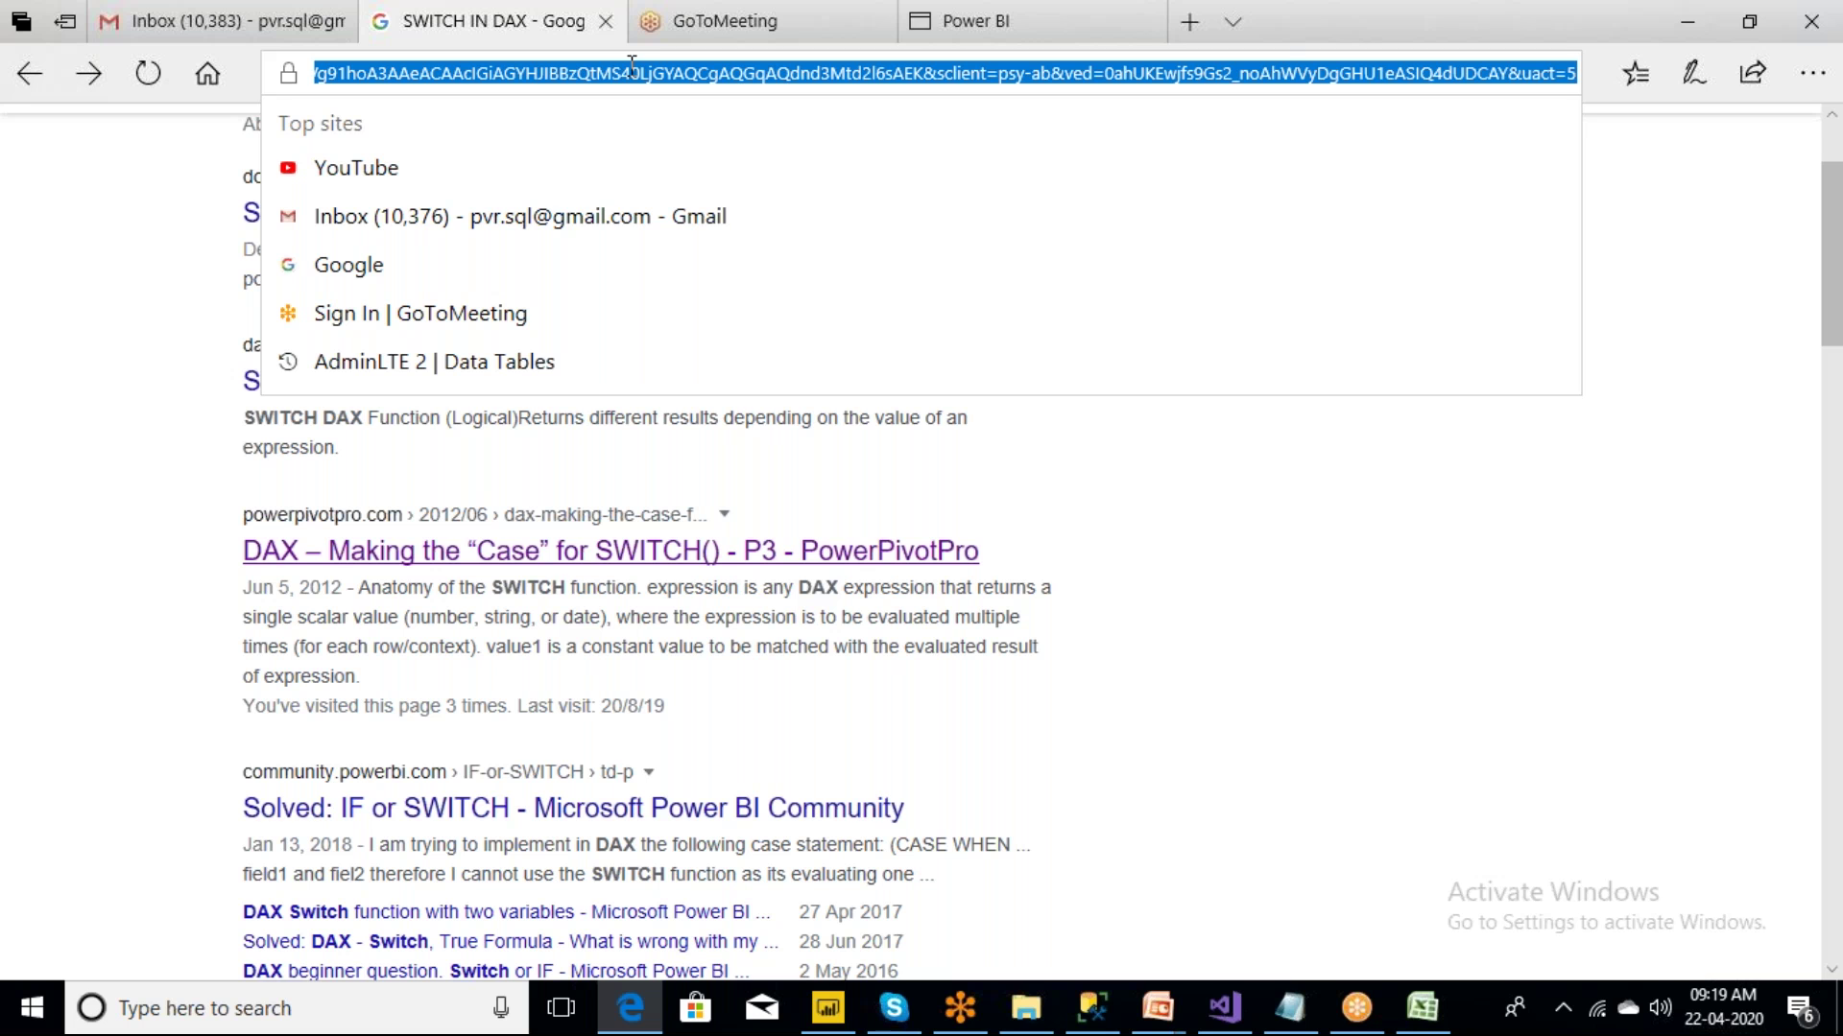
click(1202, 461)
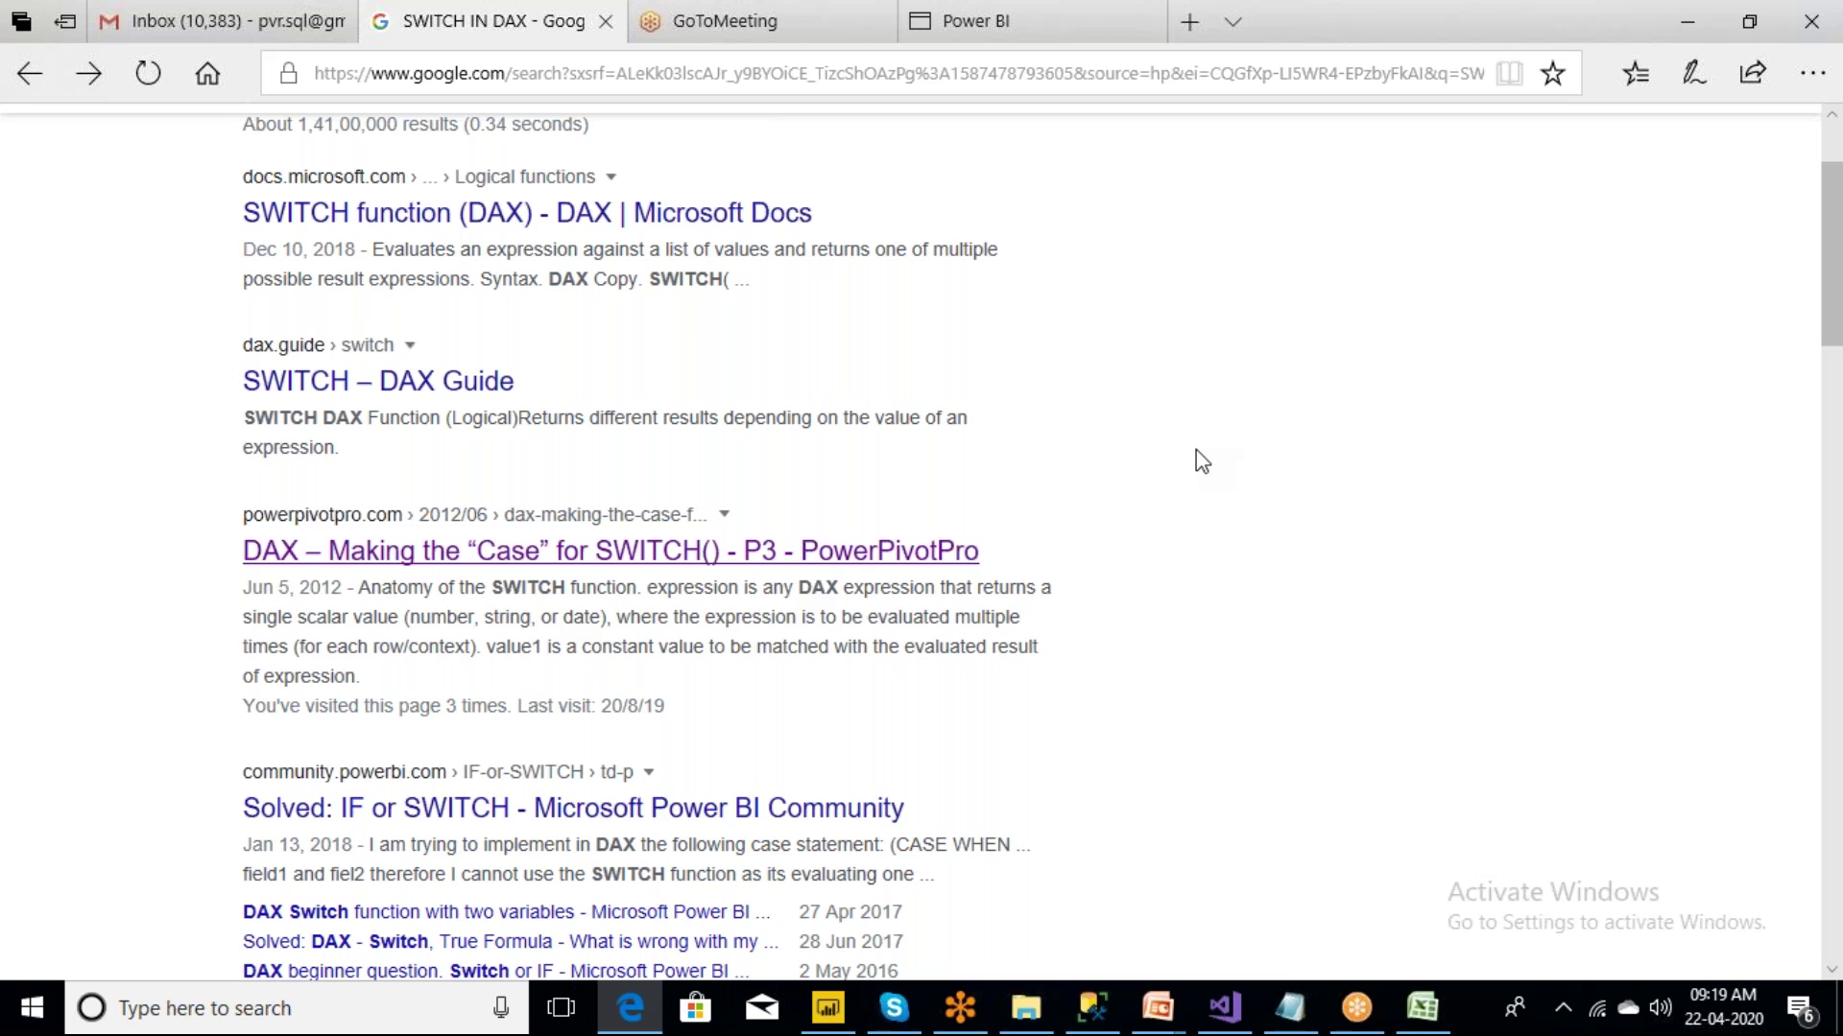
click(850, 77)
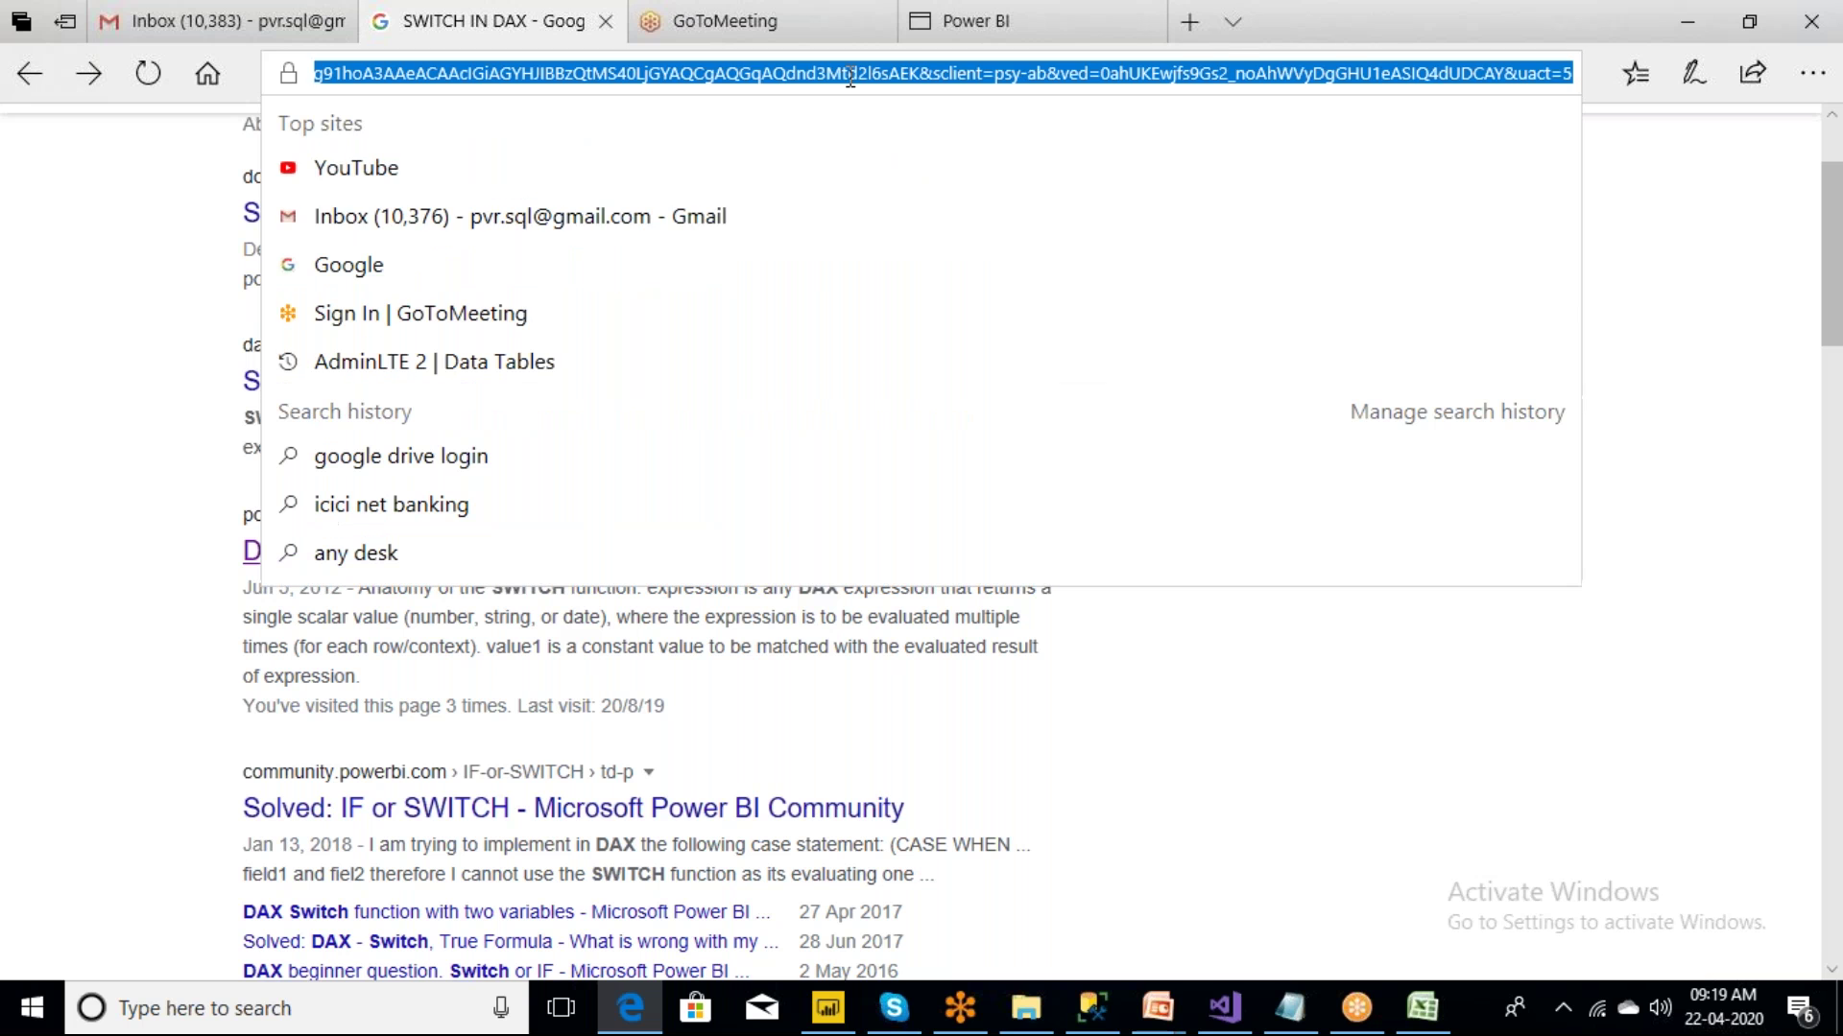
text(goo)
key(Return)
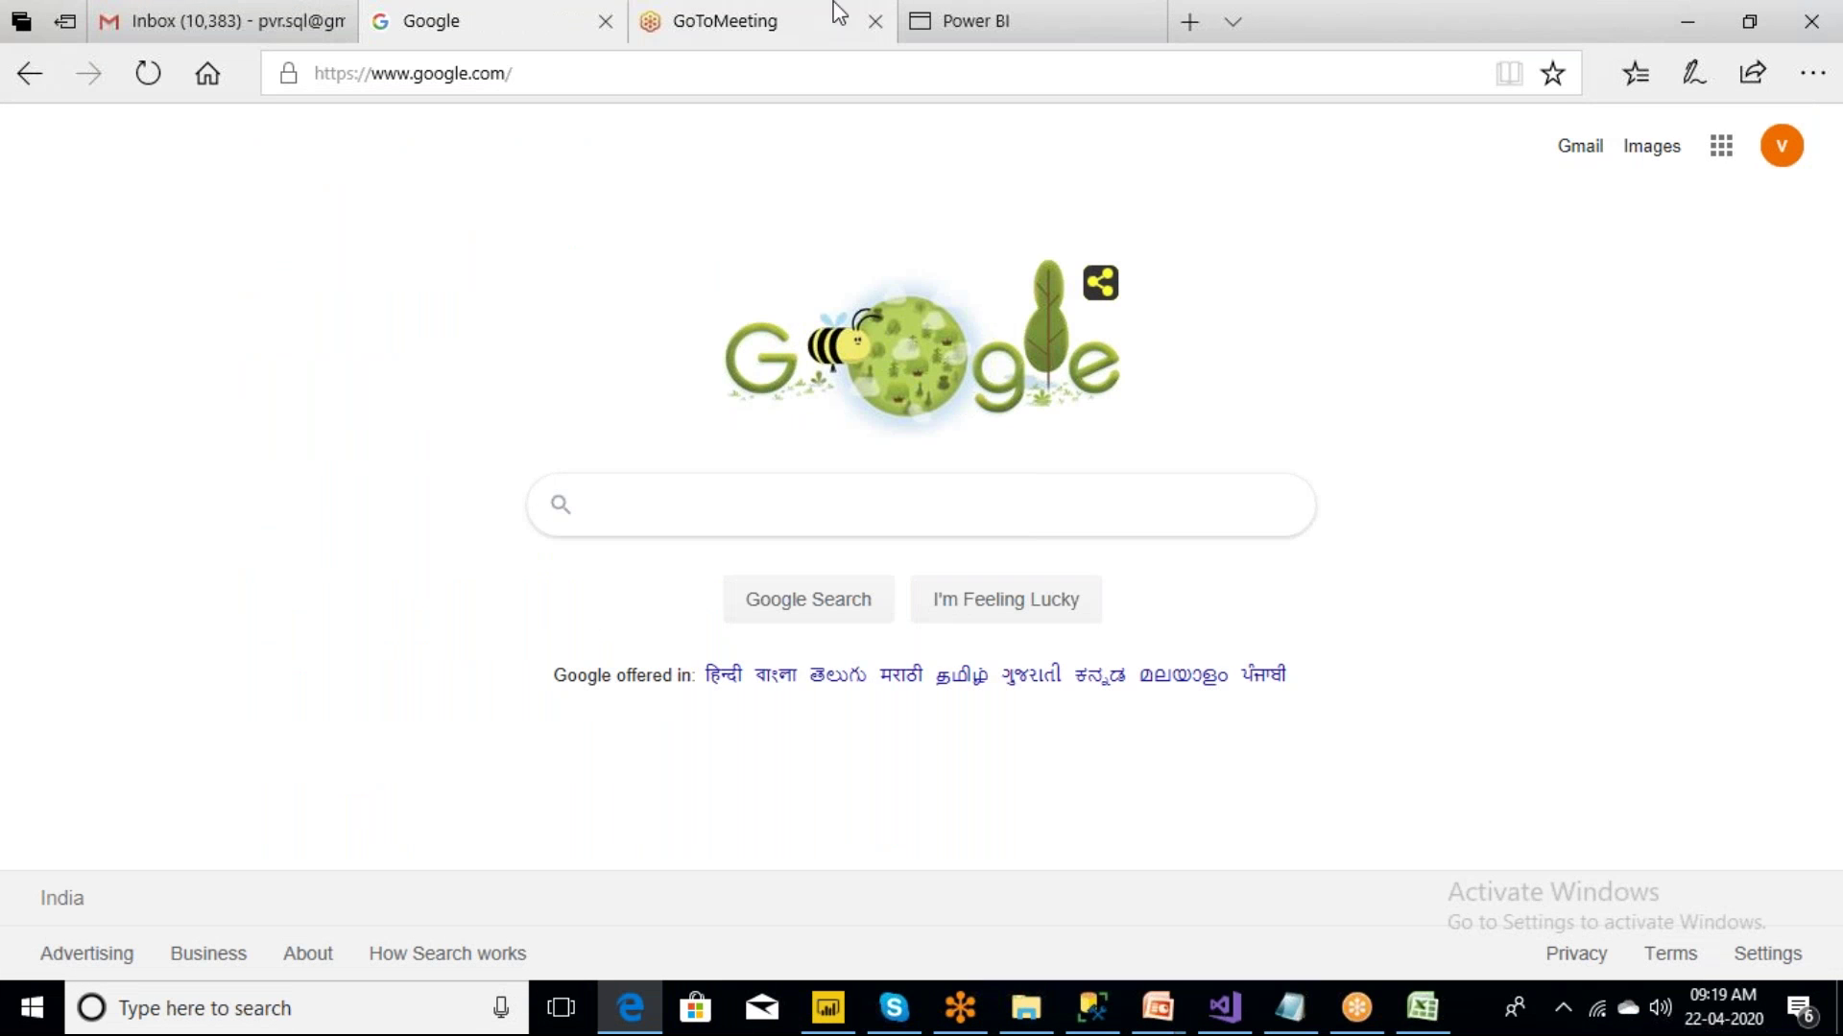
click(605, 21)
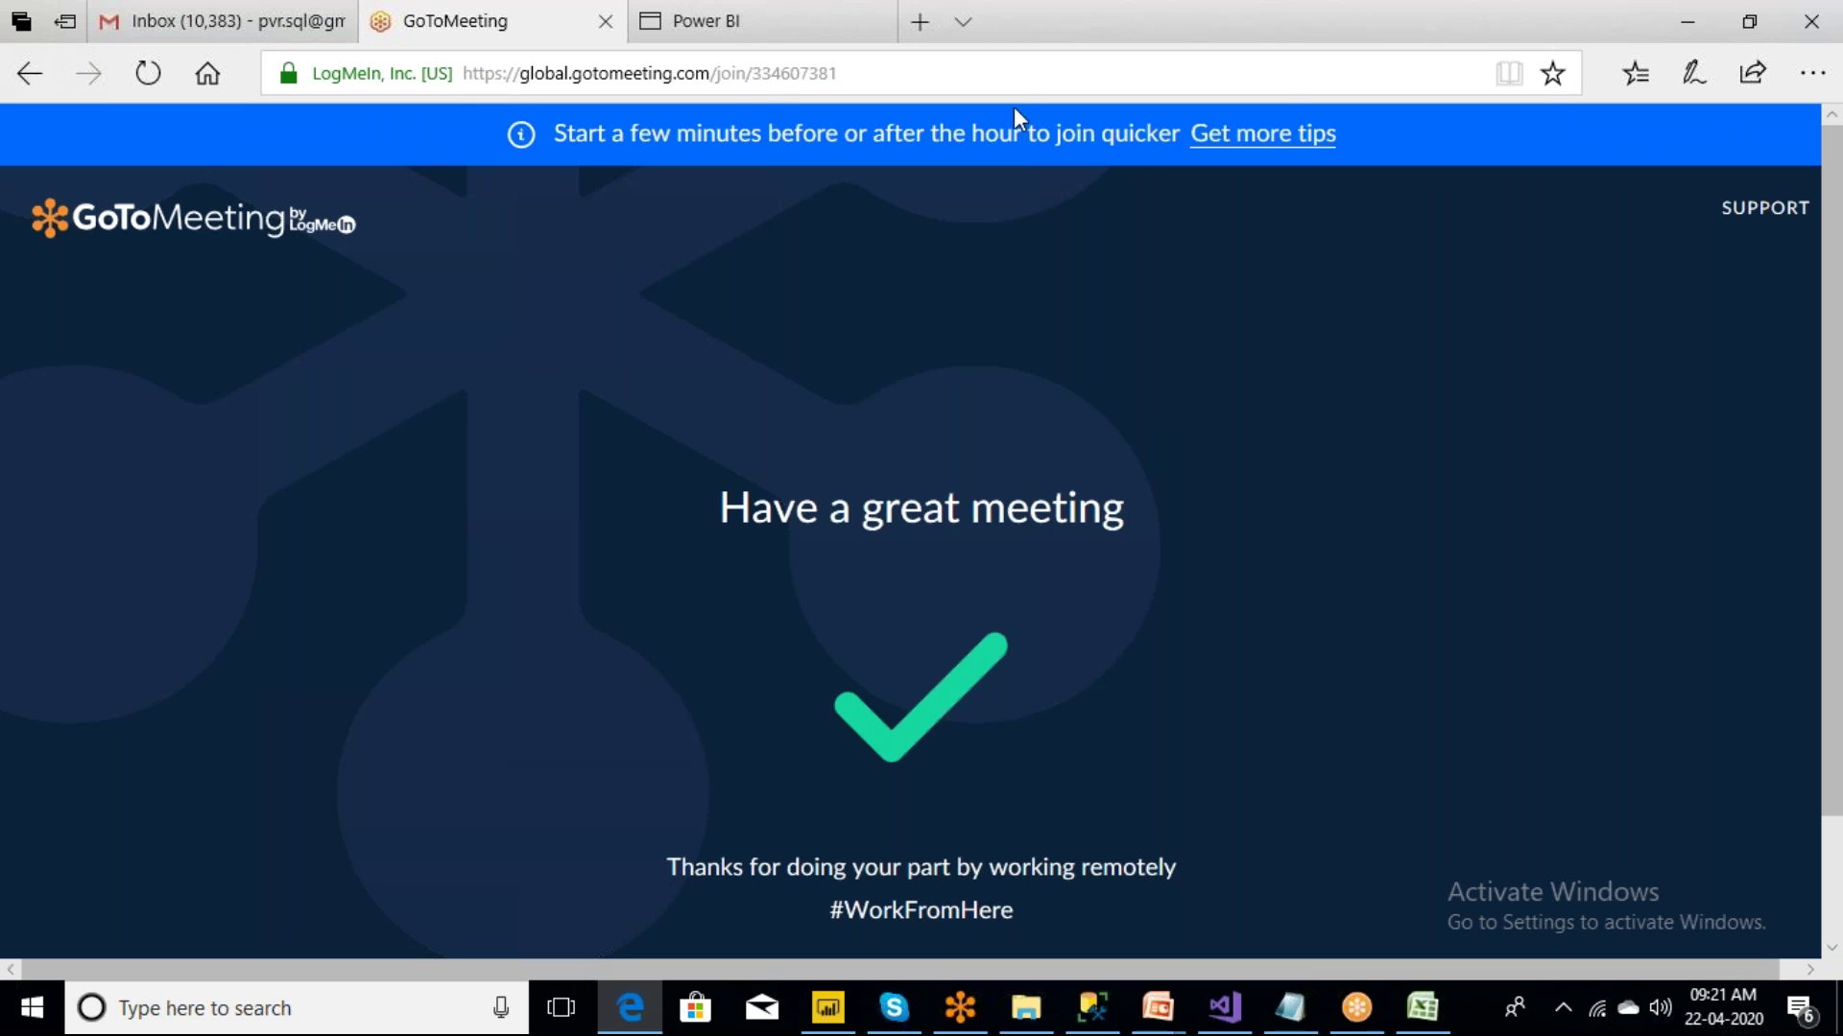
click(850, 75)
key(BackSpace)
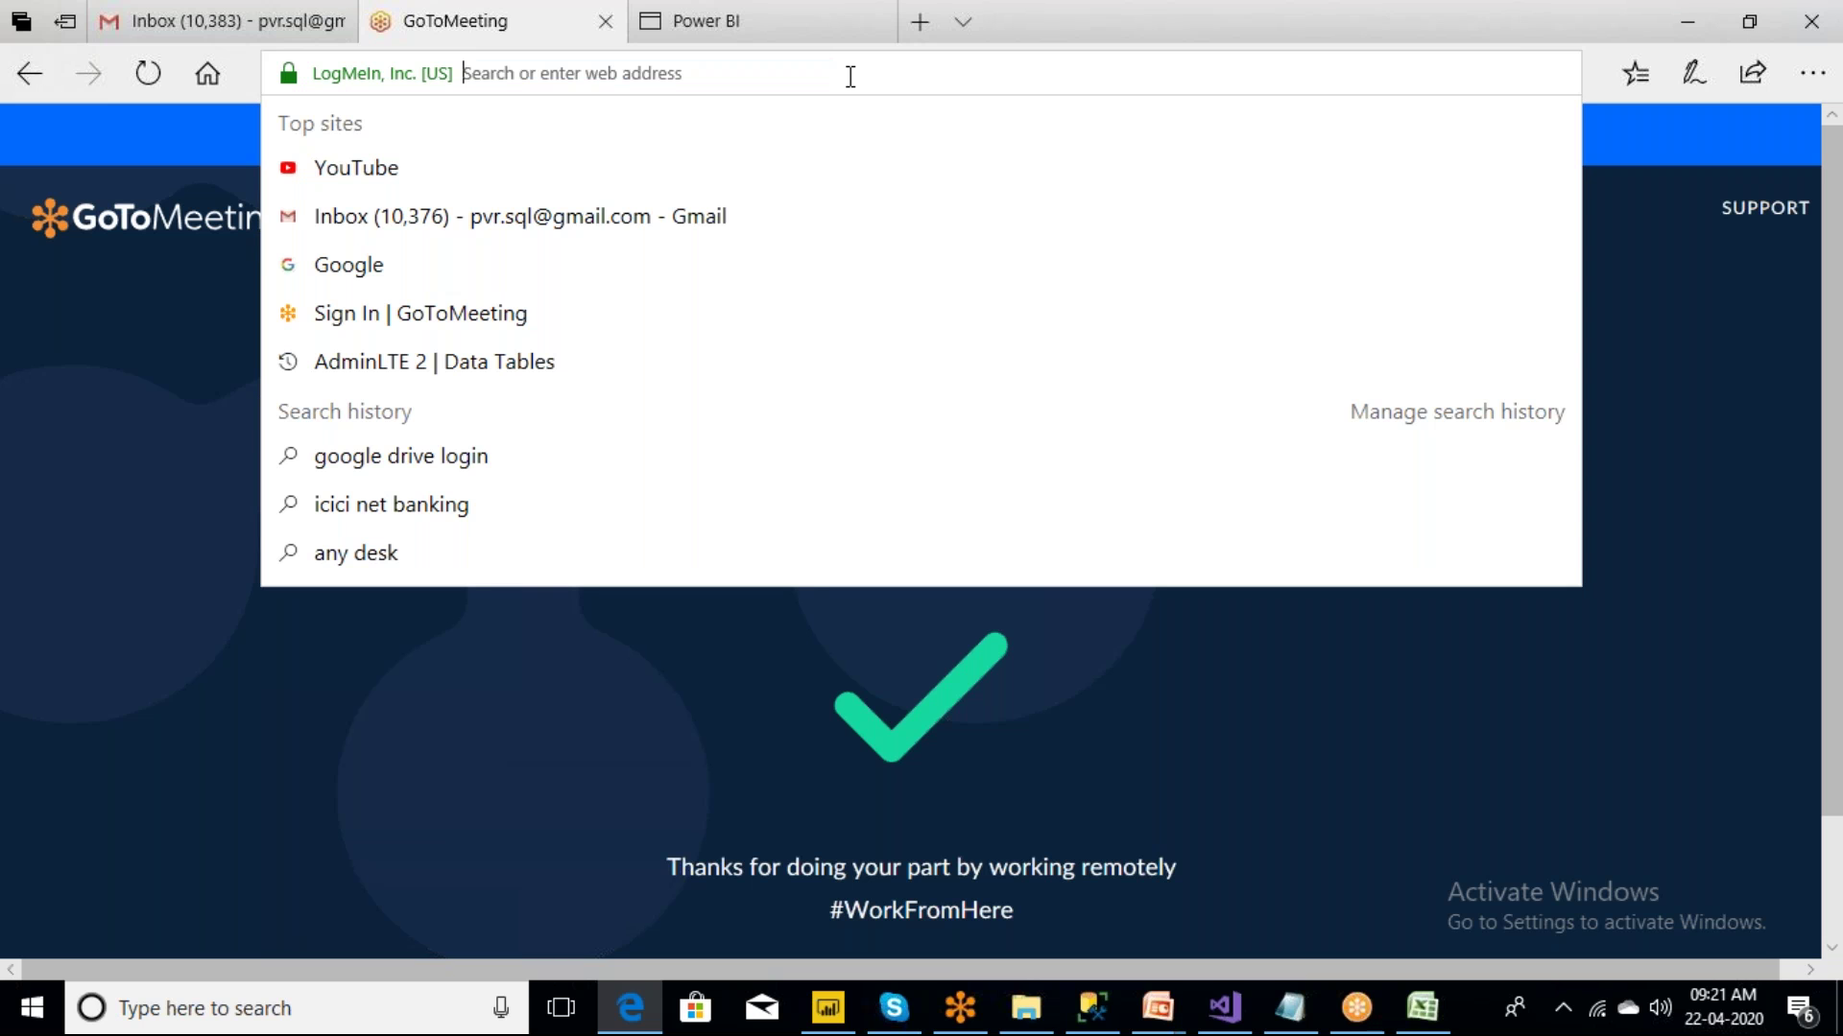
text(ww)
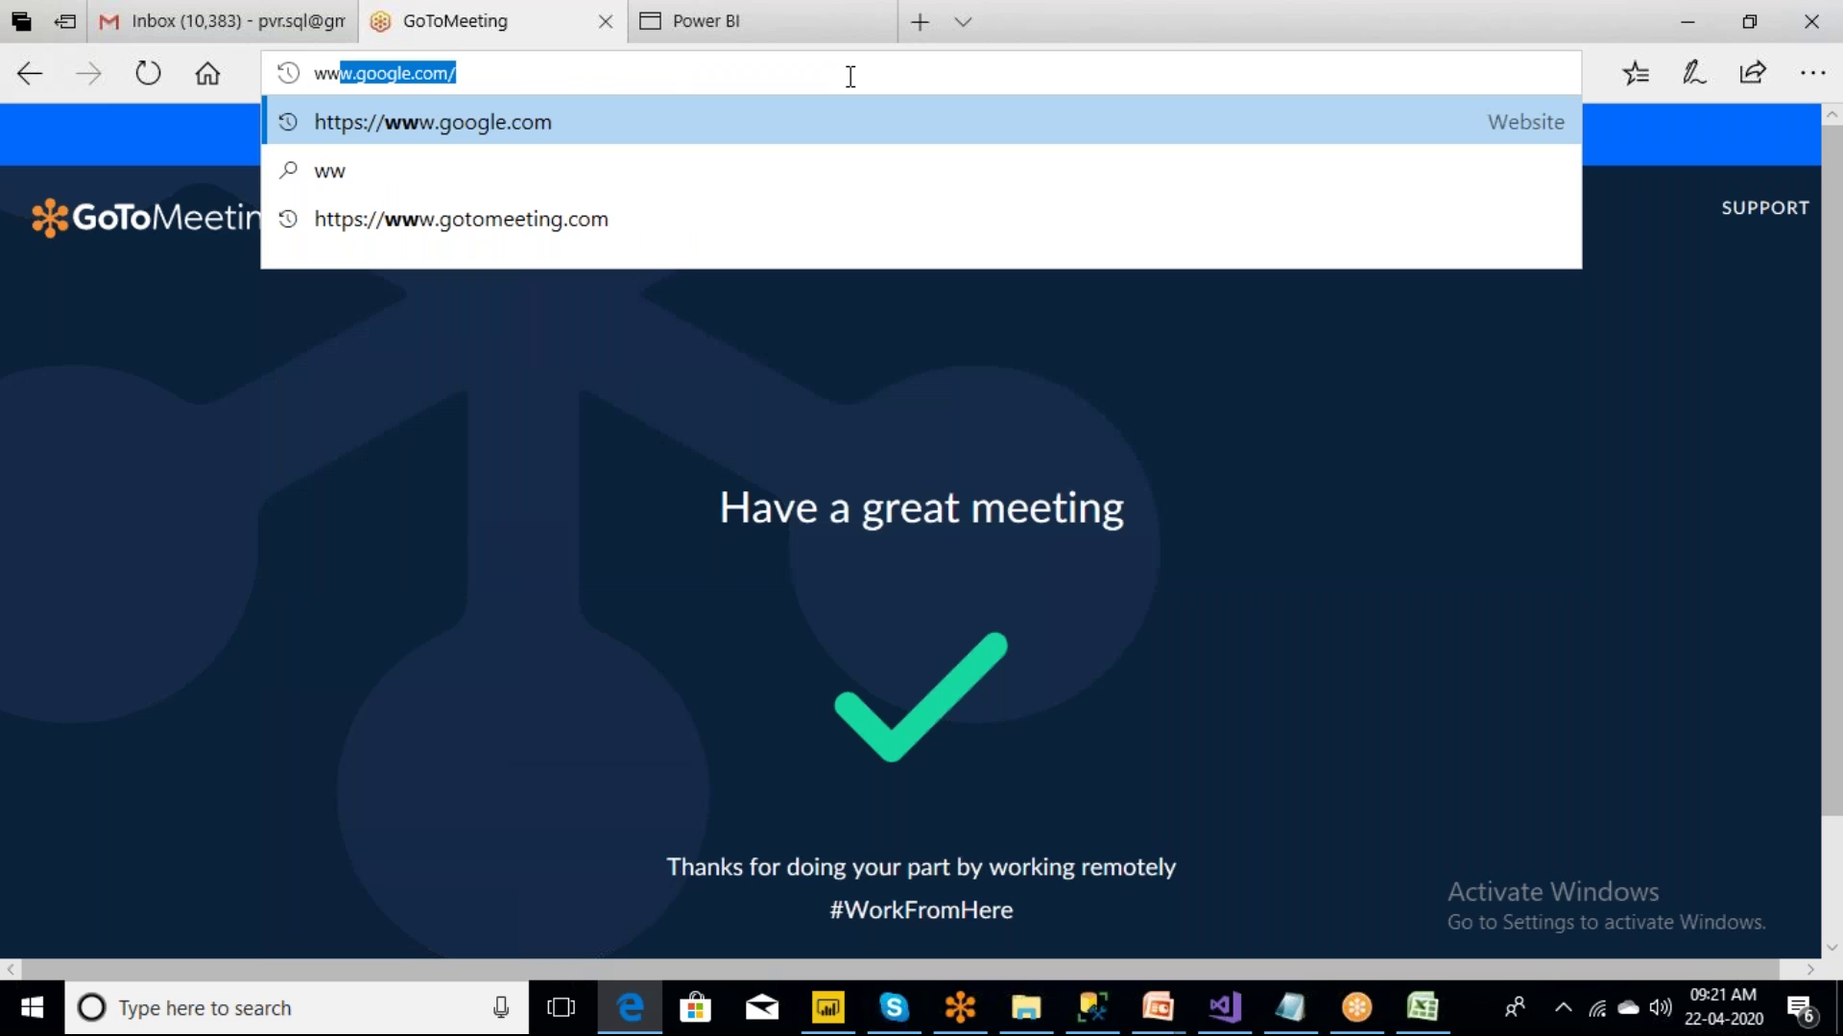
text(w.microsoftbitrainin)
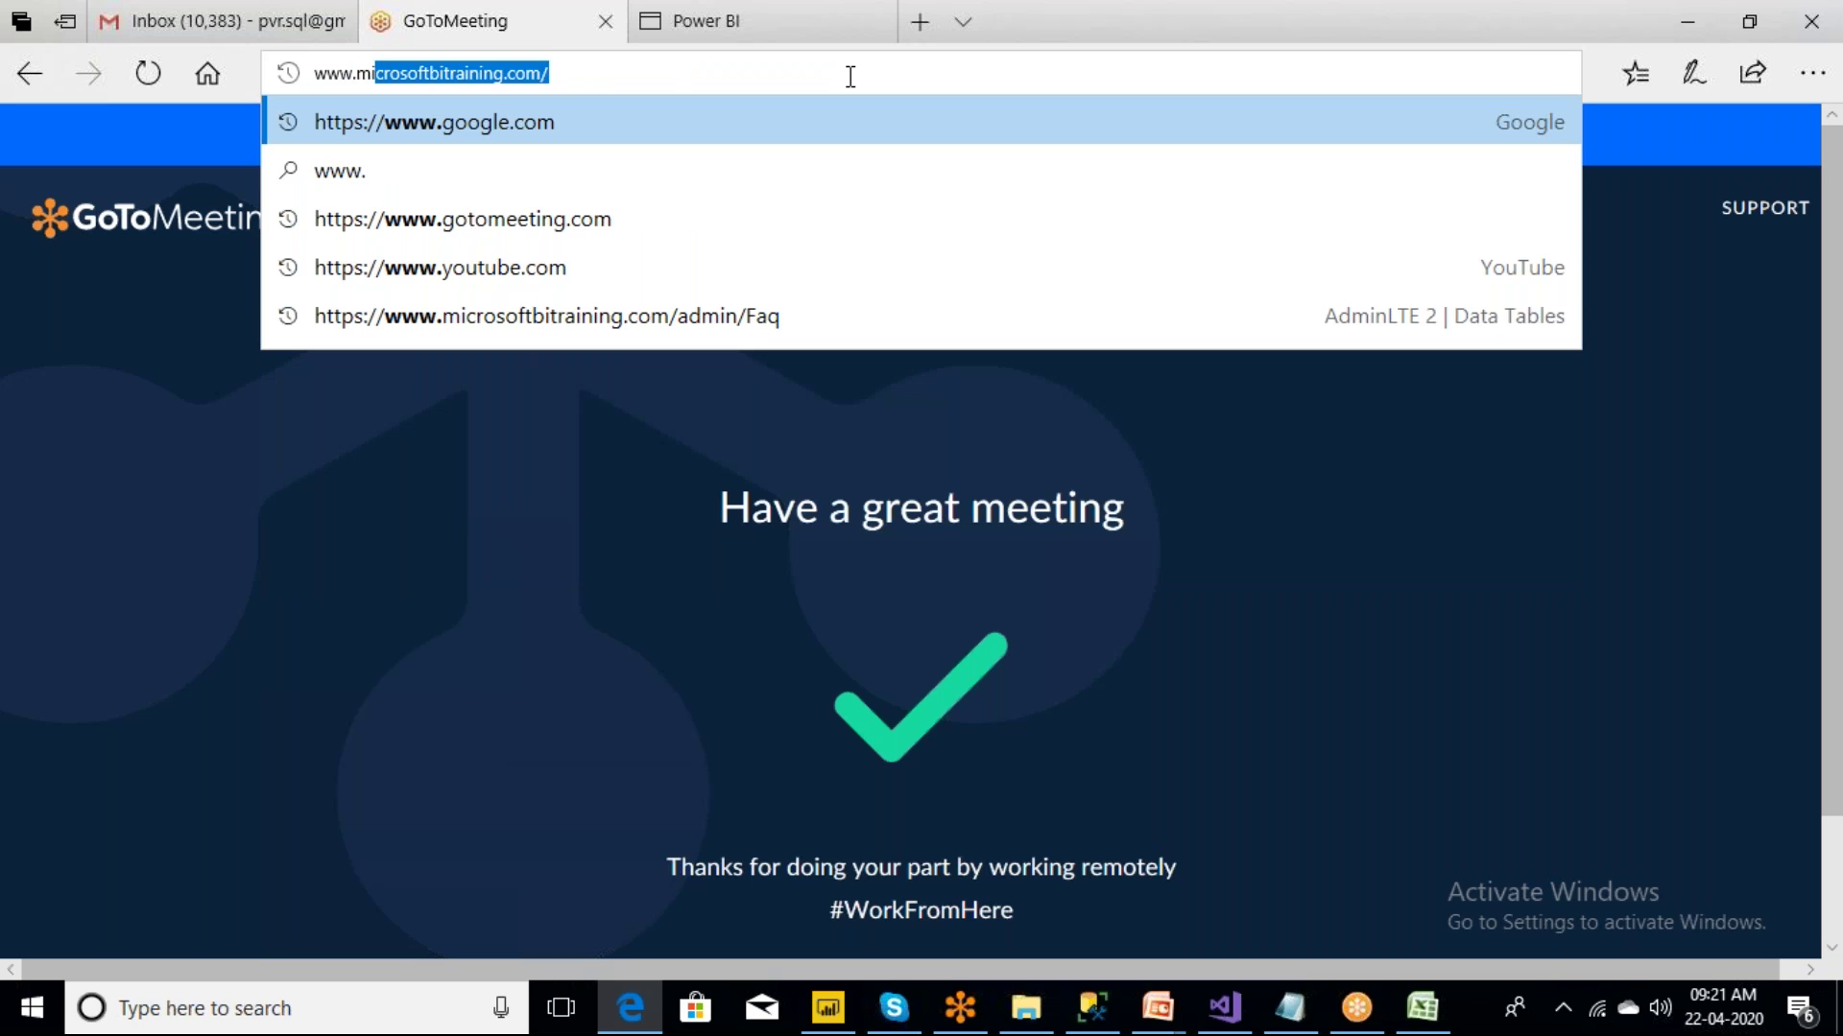
key(Return)
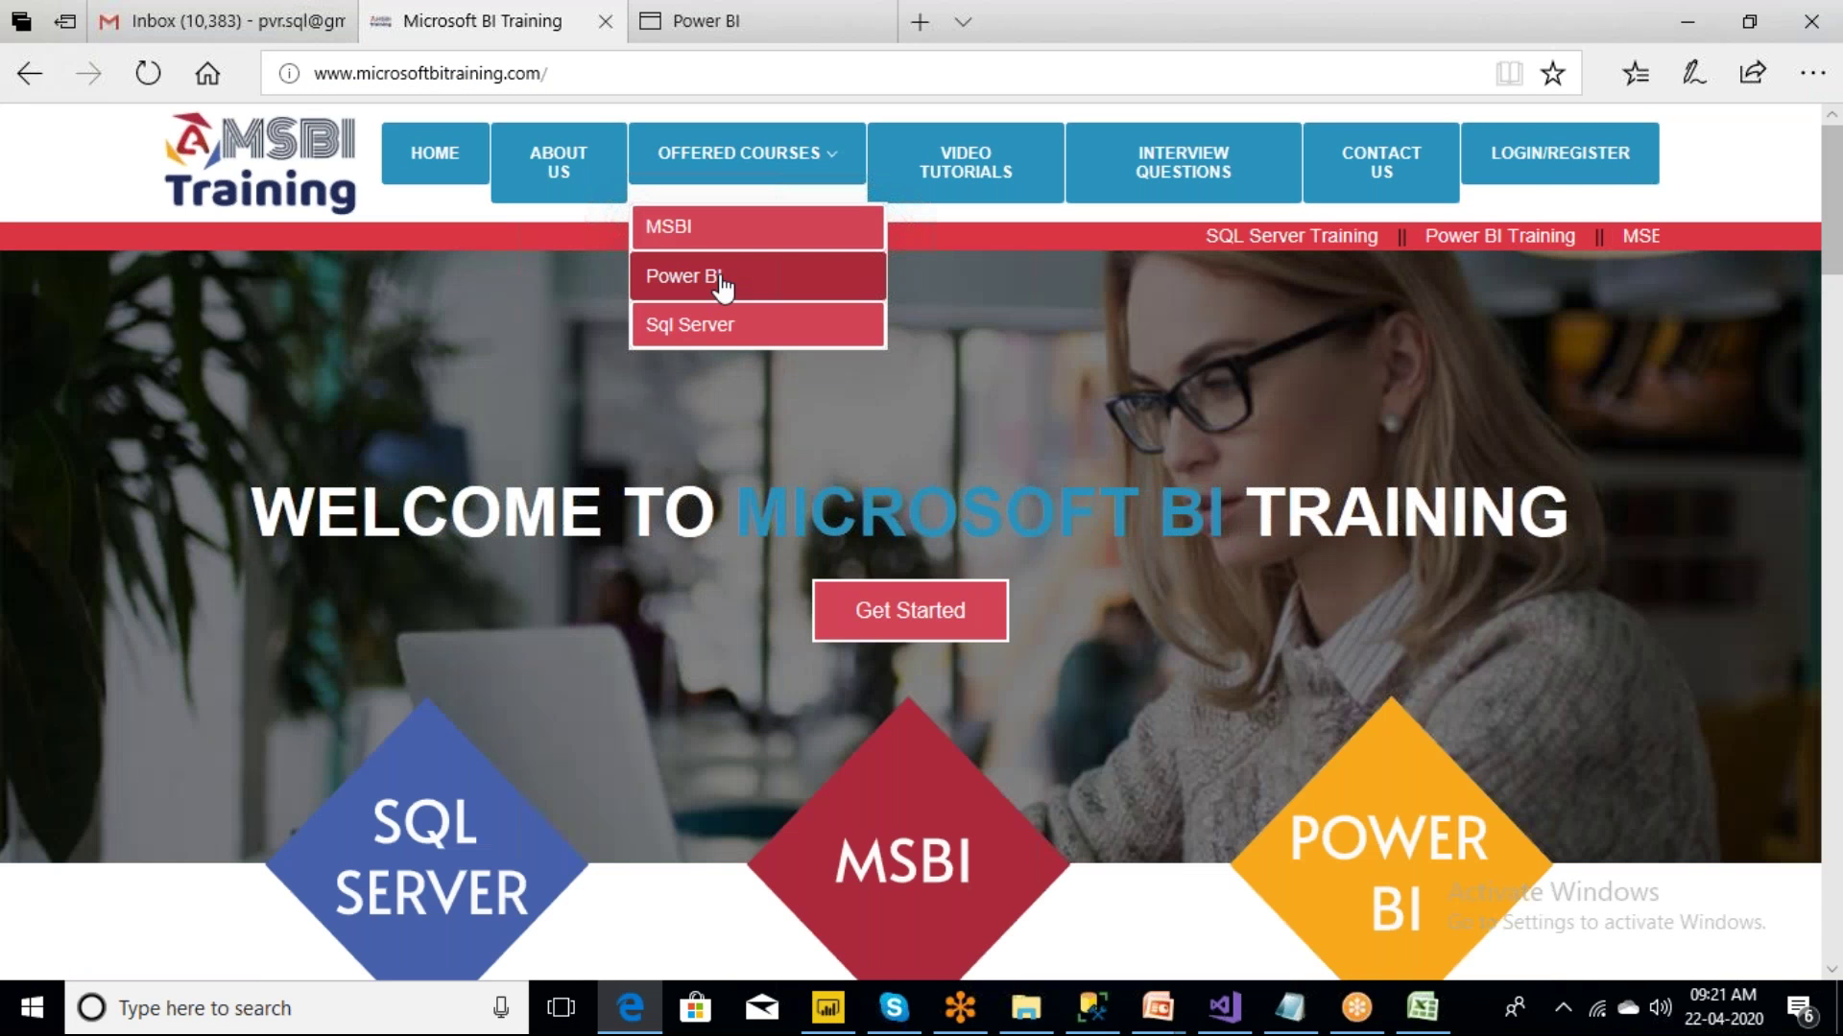
- Open the offered Power BI course page and review its Power Query, DAX, Visualizations and Power BI Service topics
click(720, 278)
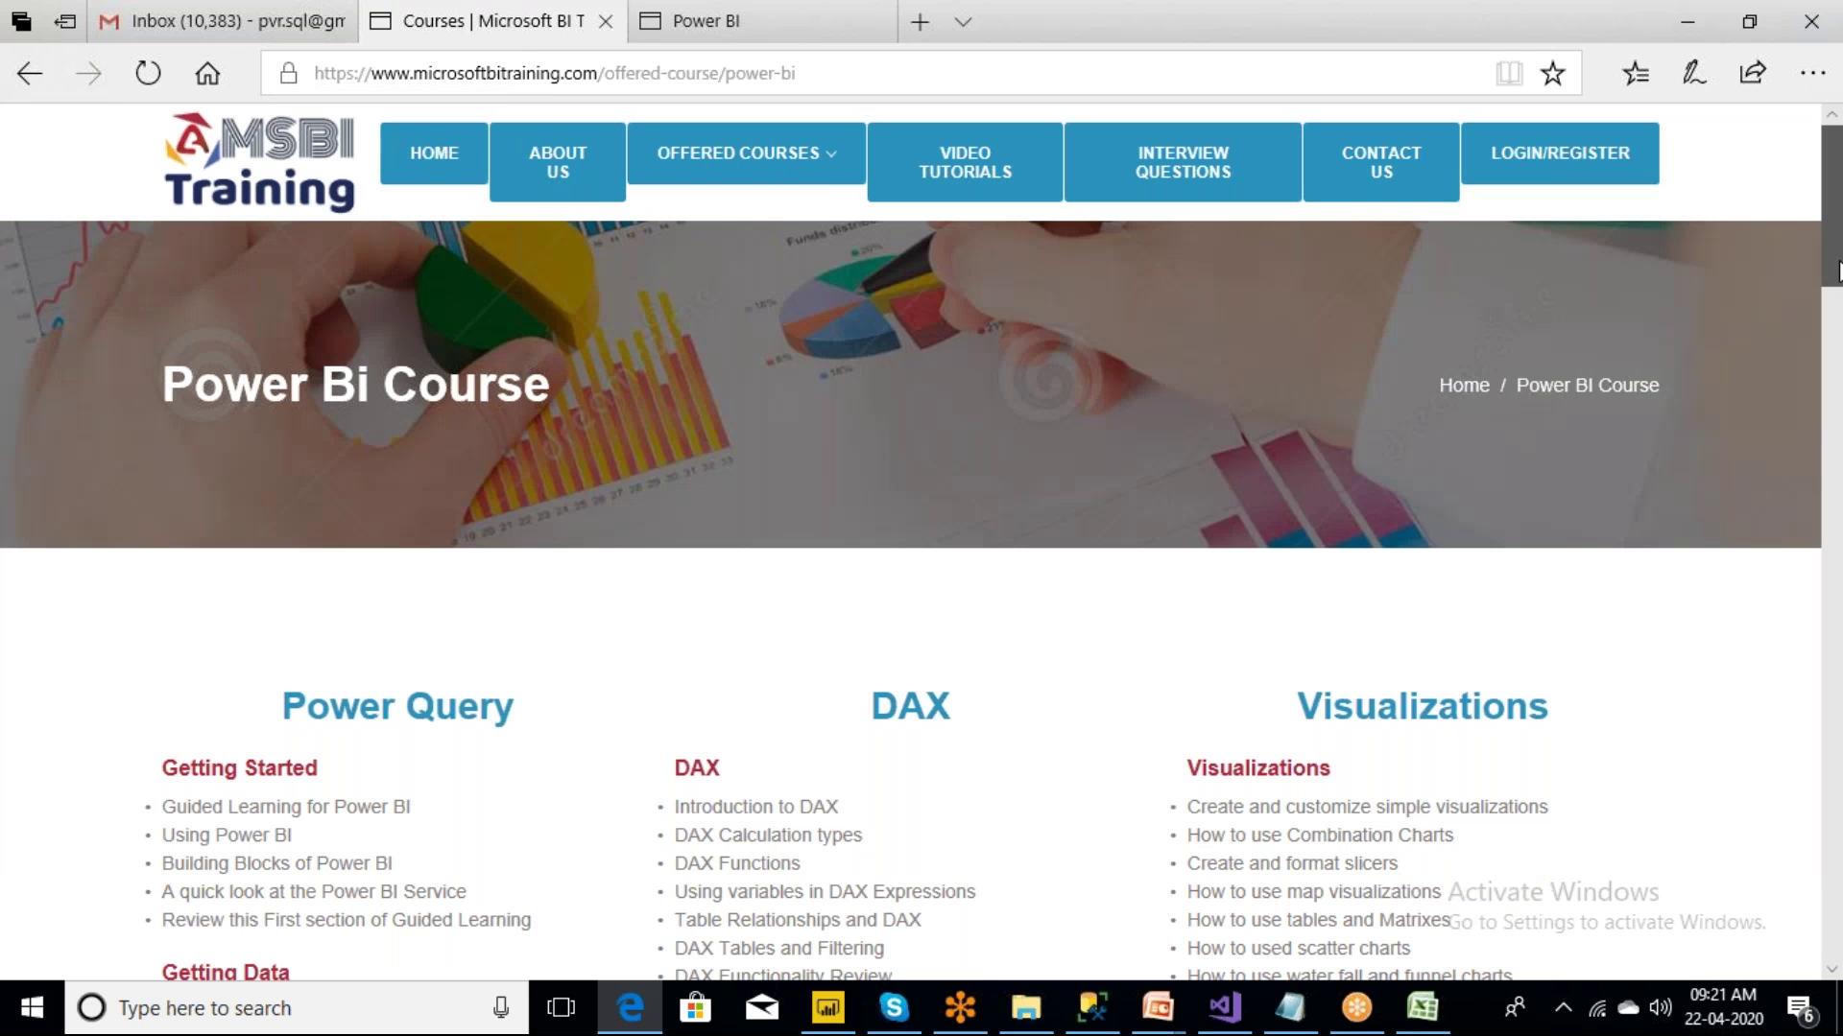
scroll(1837, 272, down, 4)
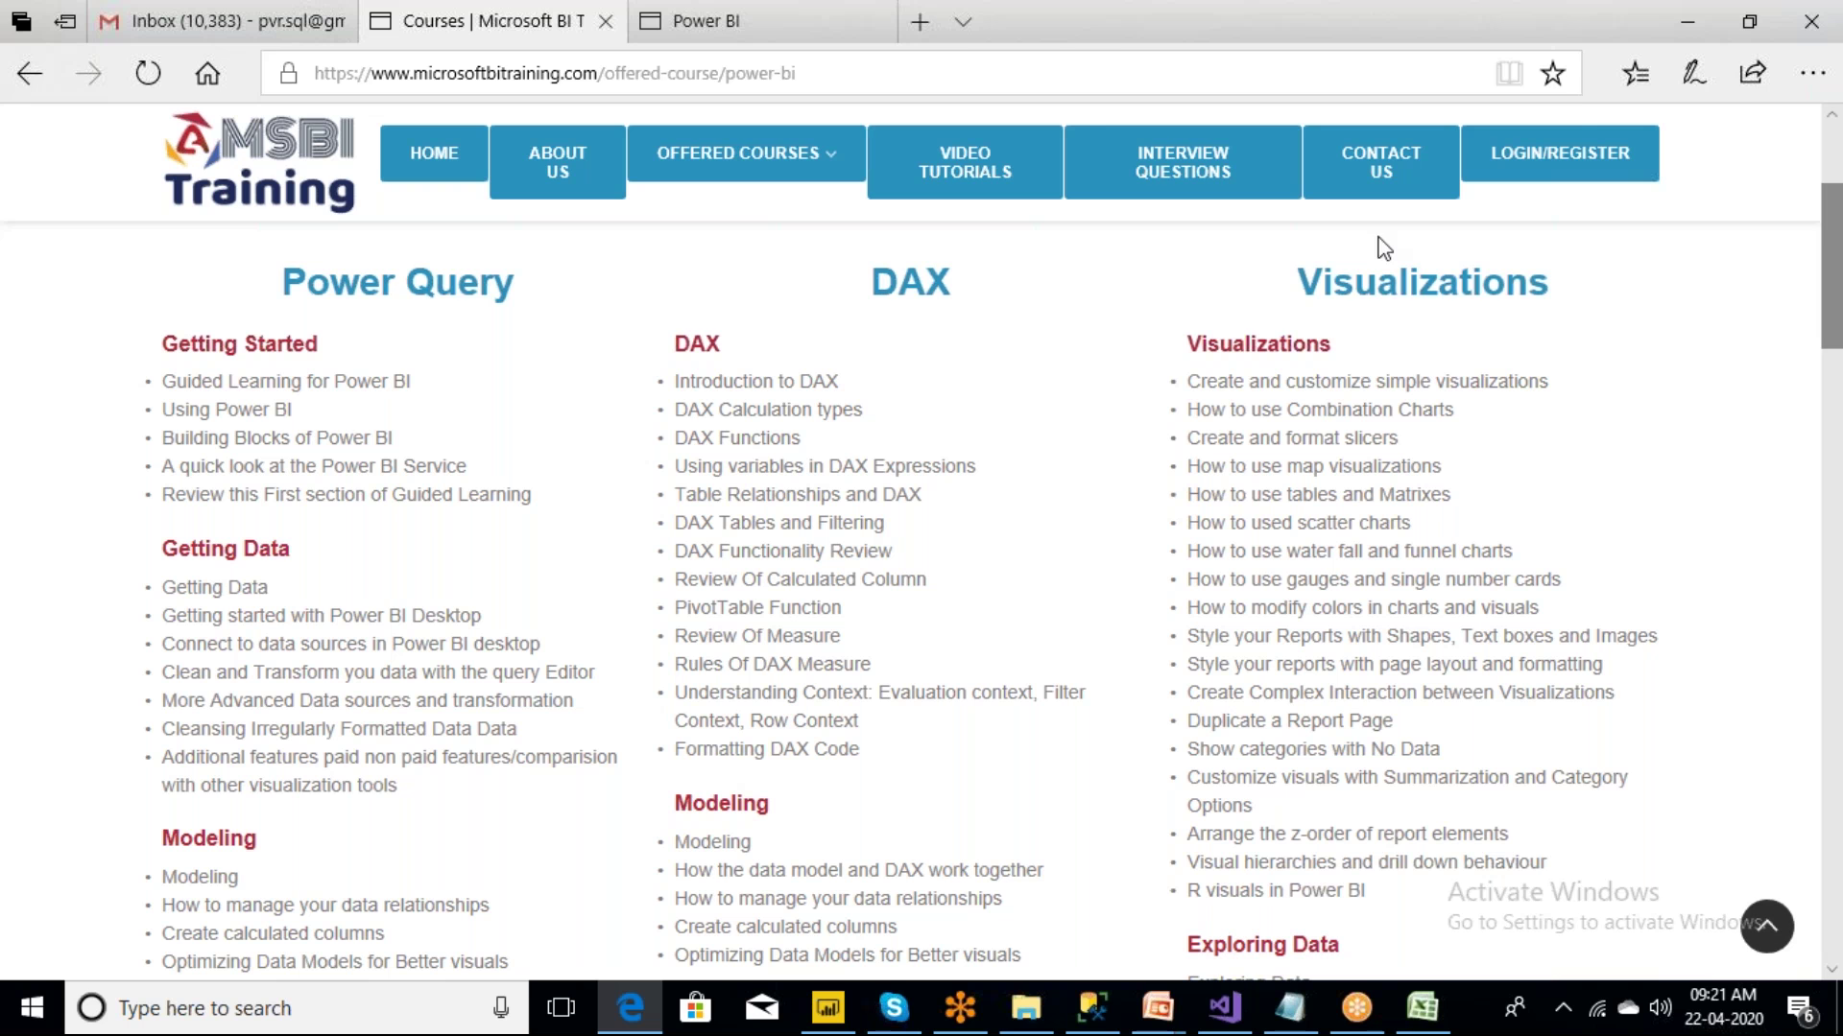
click(822, 72)
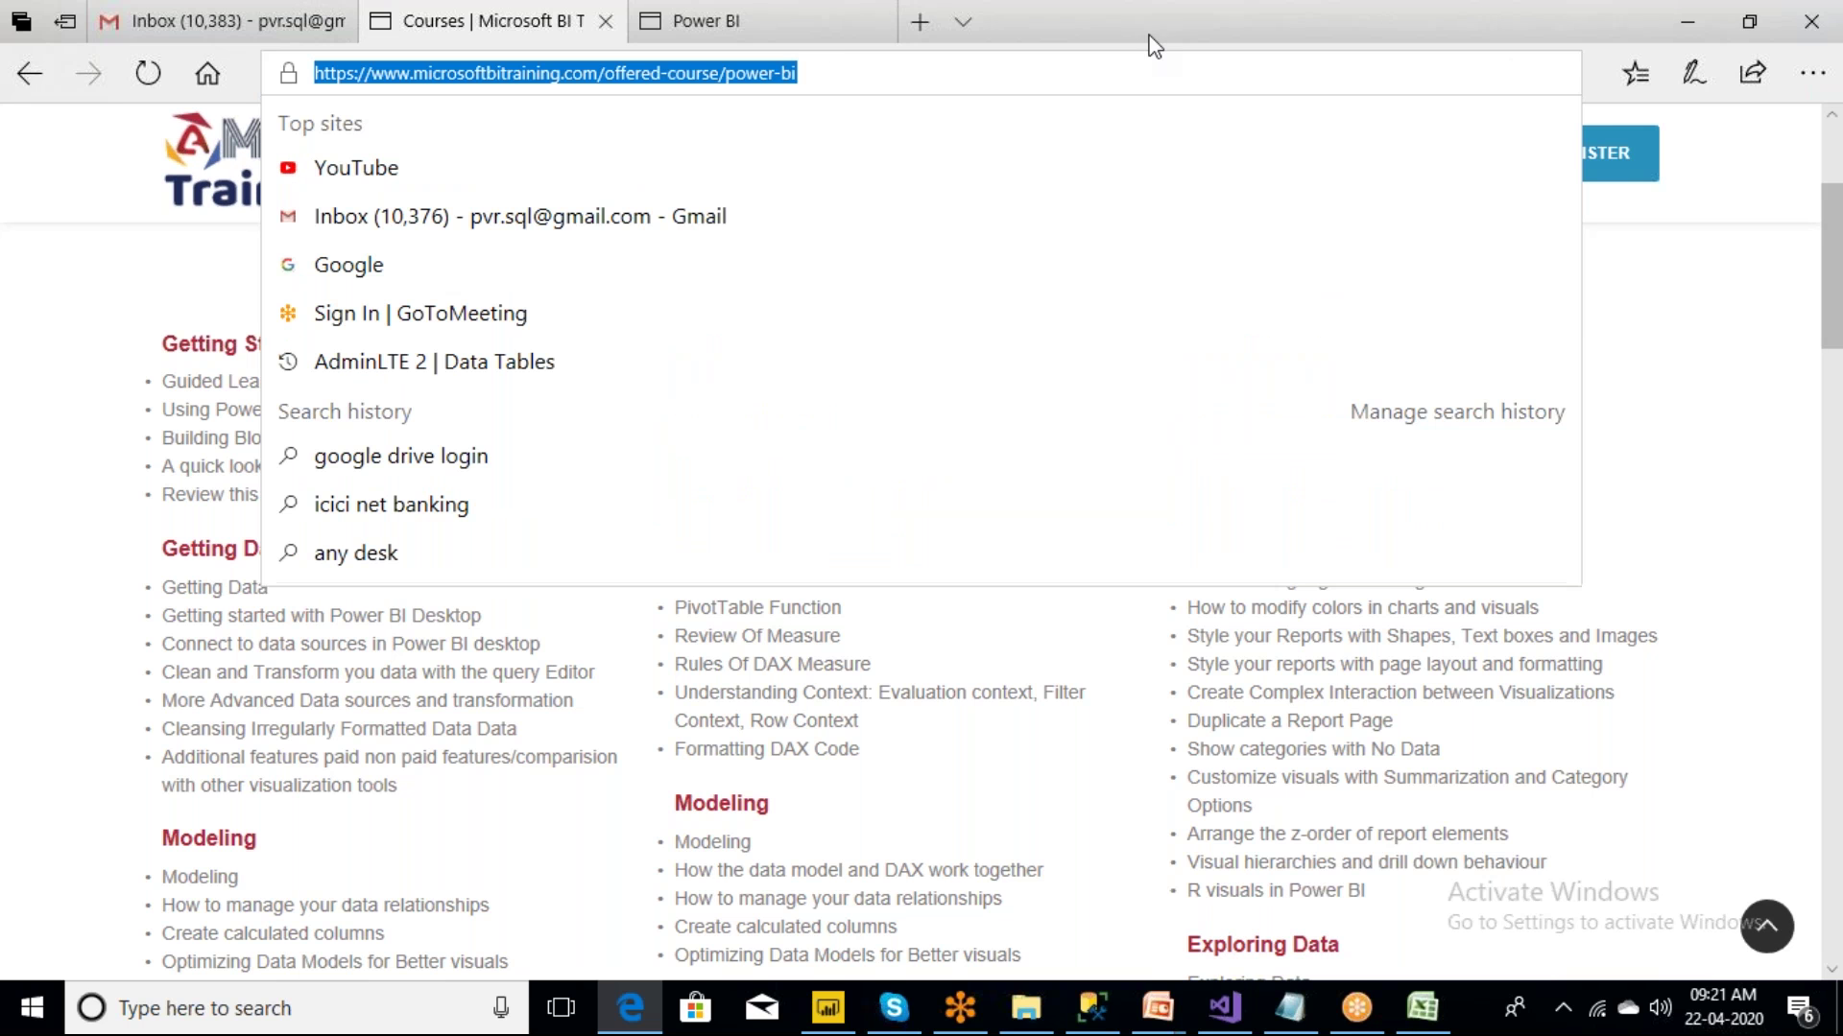
click(1315, 31)
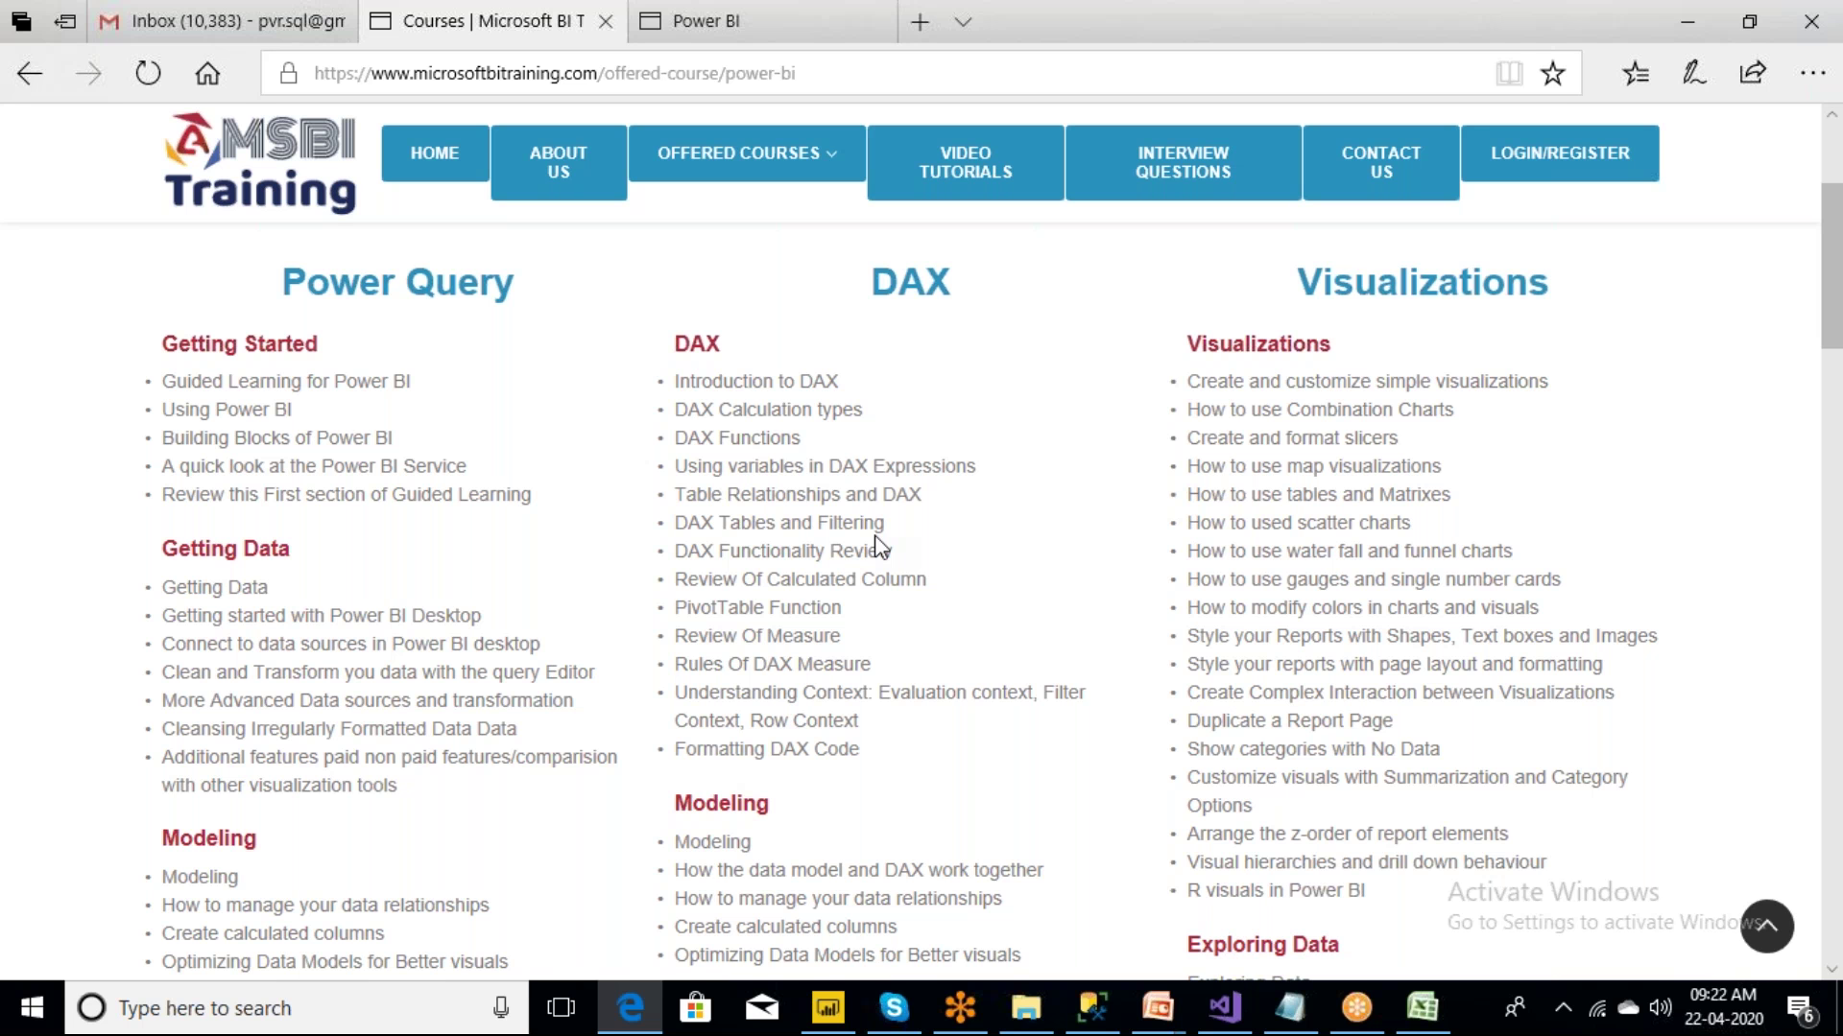
scroll(880, 547, down, 1)
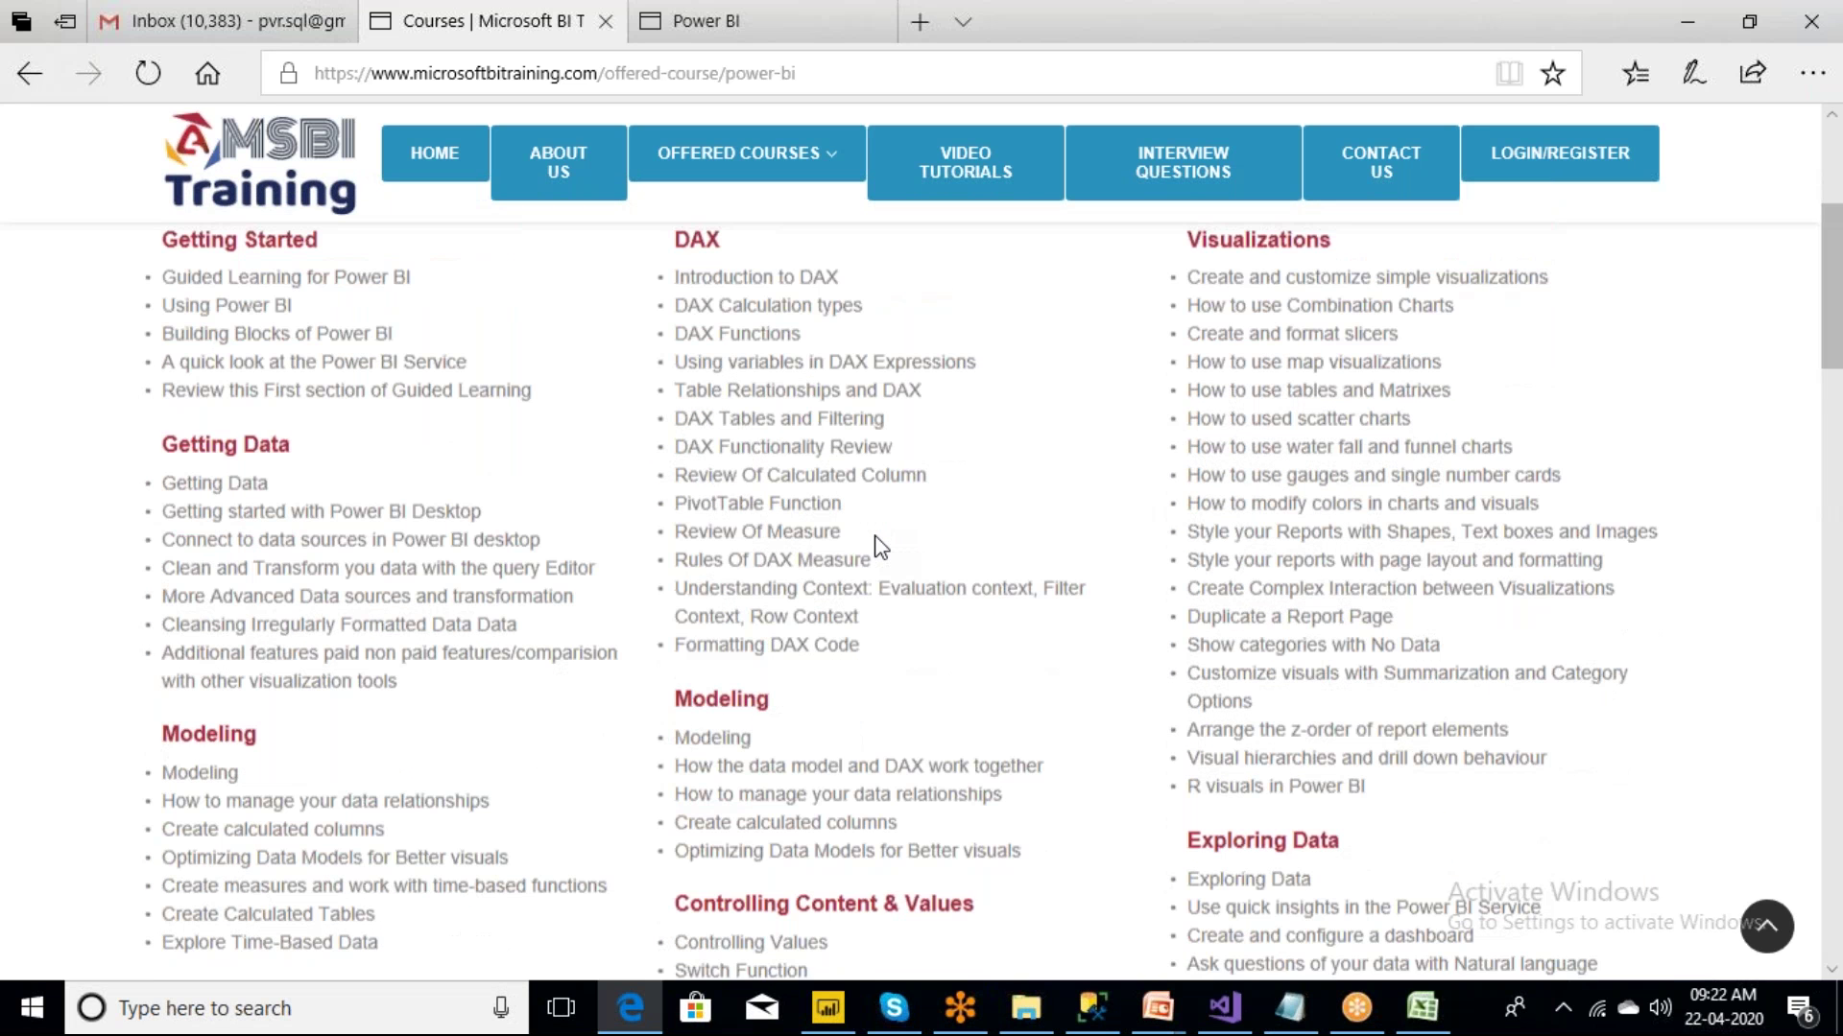
scroll(880, 547, down, 7)
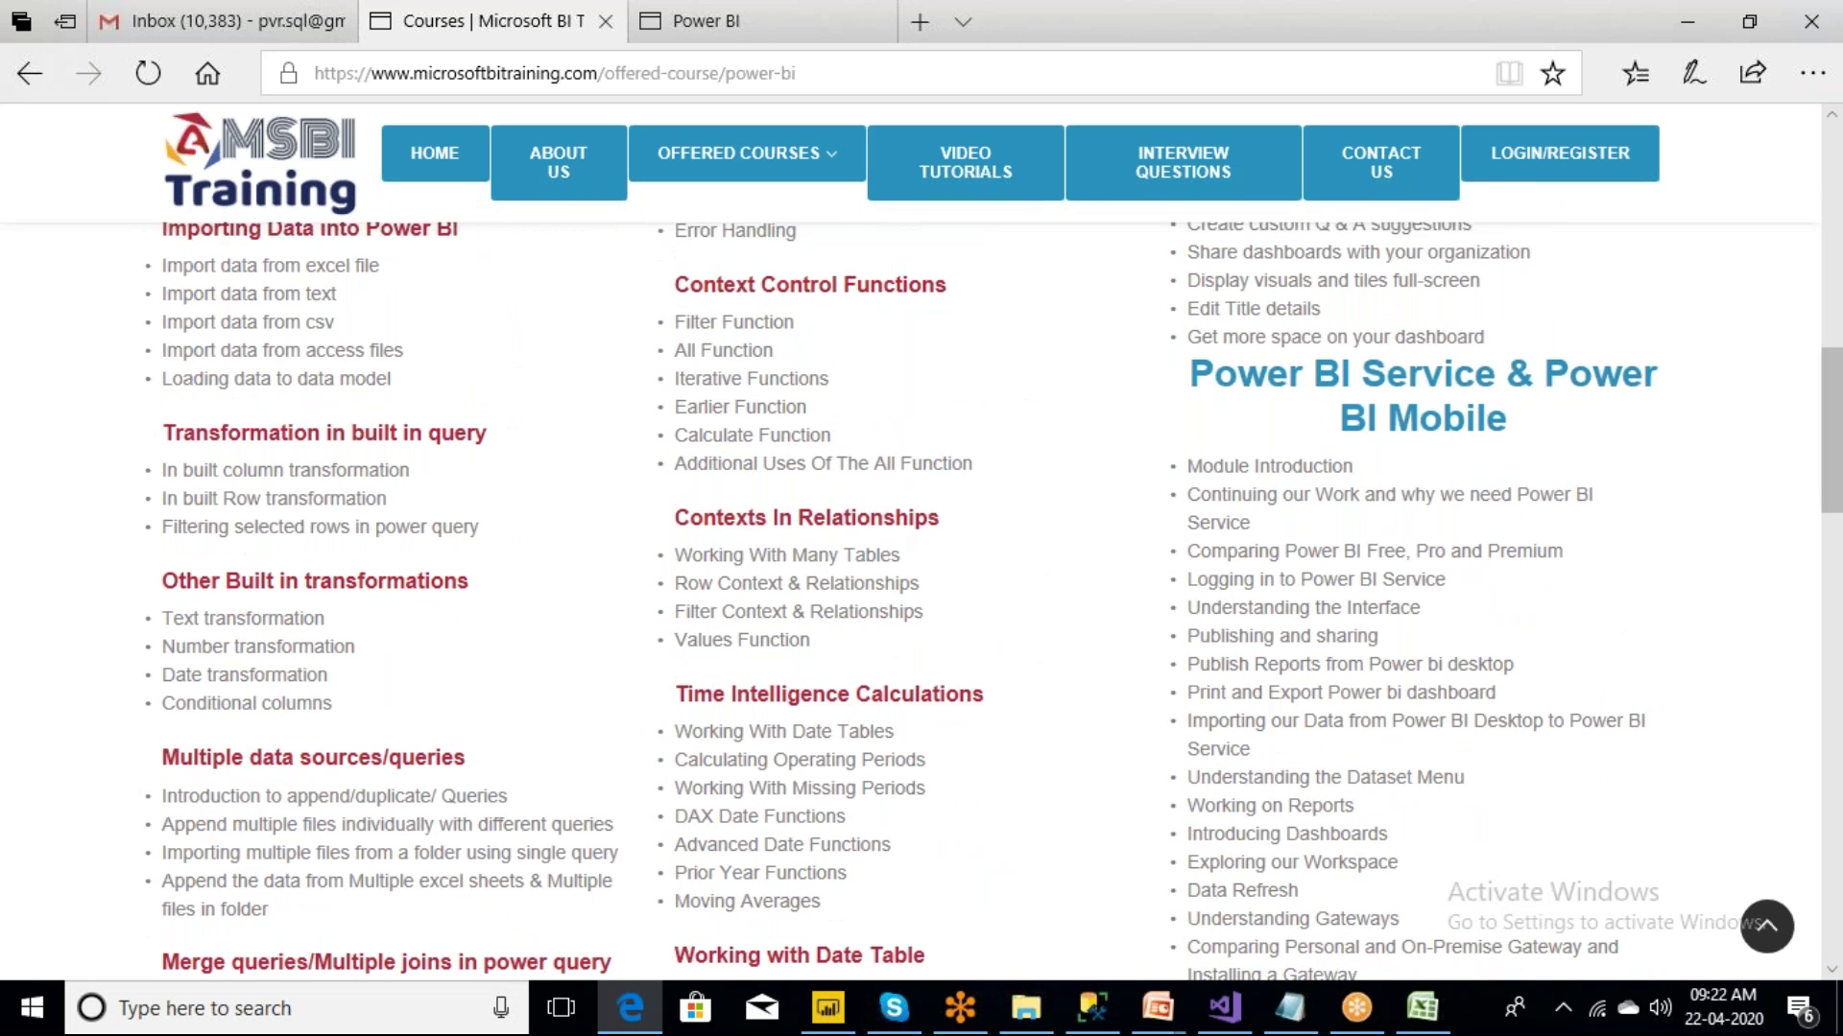
scroll(880, 547, down, 3)
mouse_move(1356, 1007)
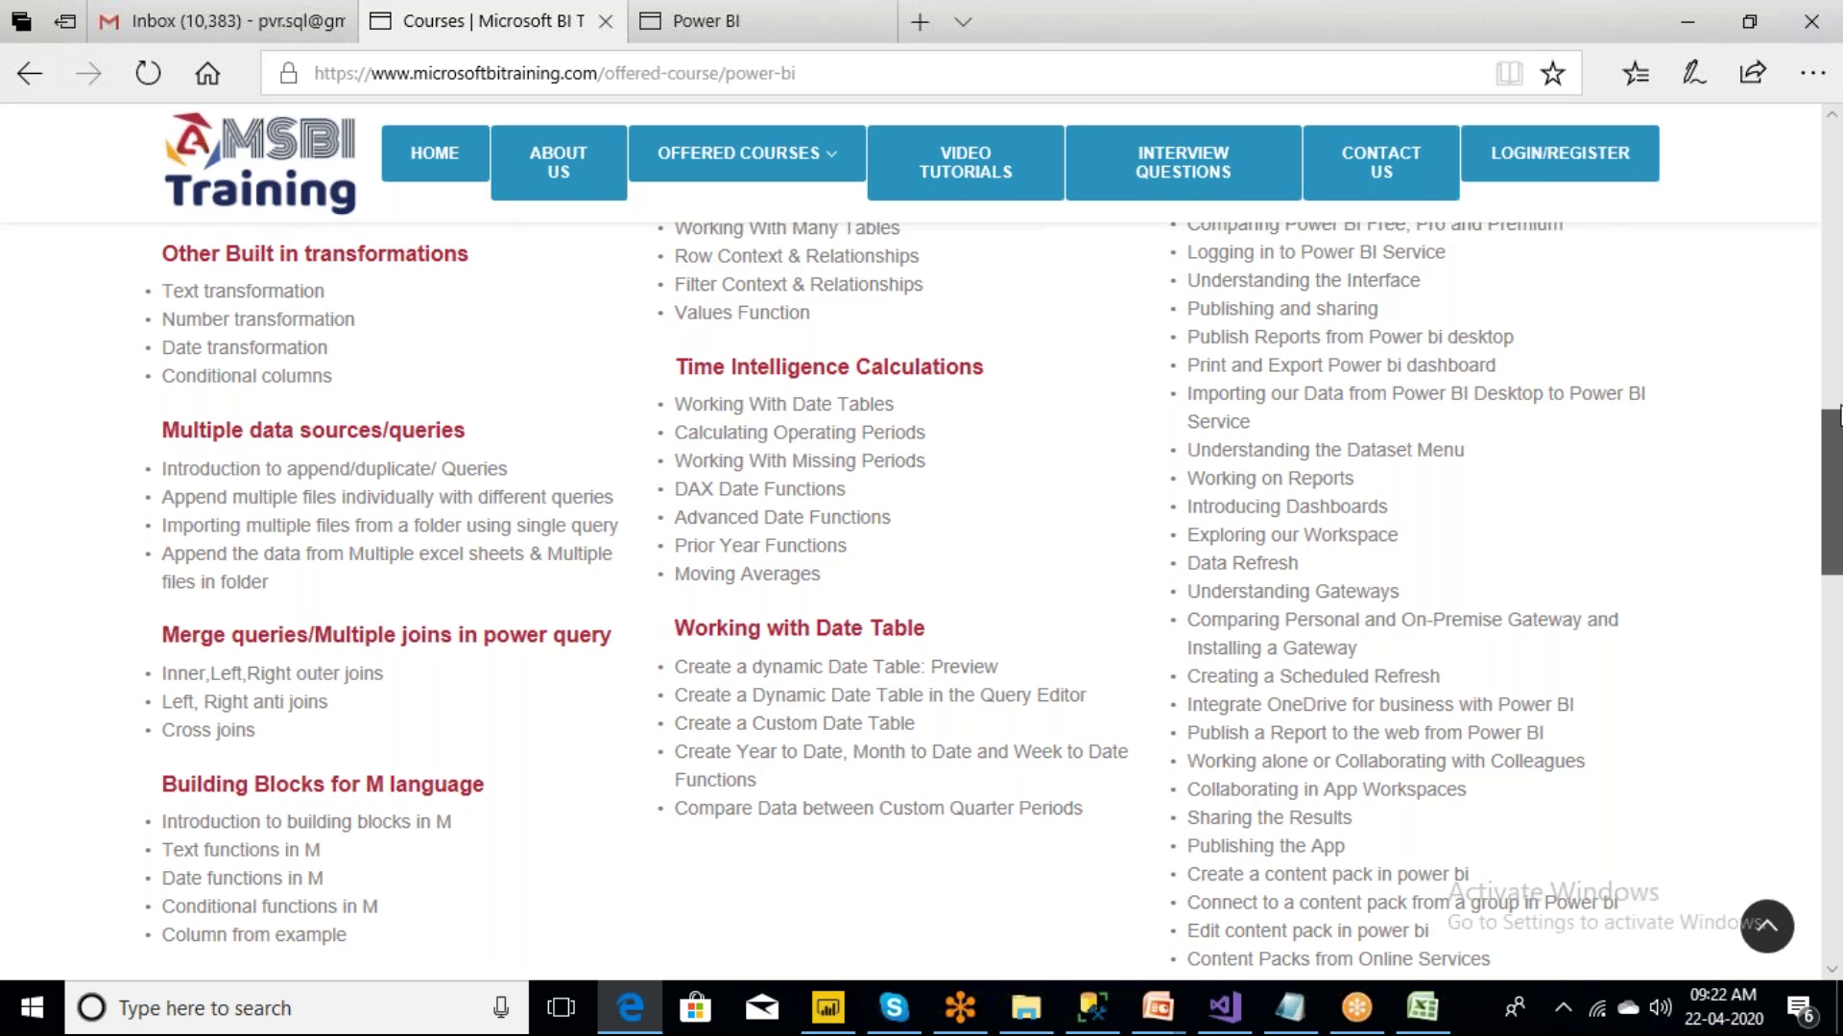
scroll(1838, 415, up, 8)
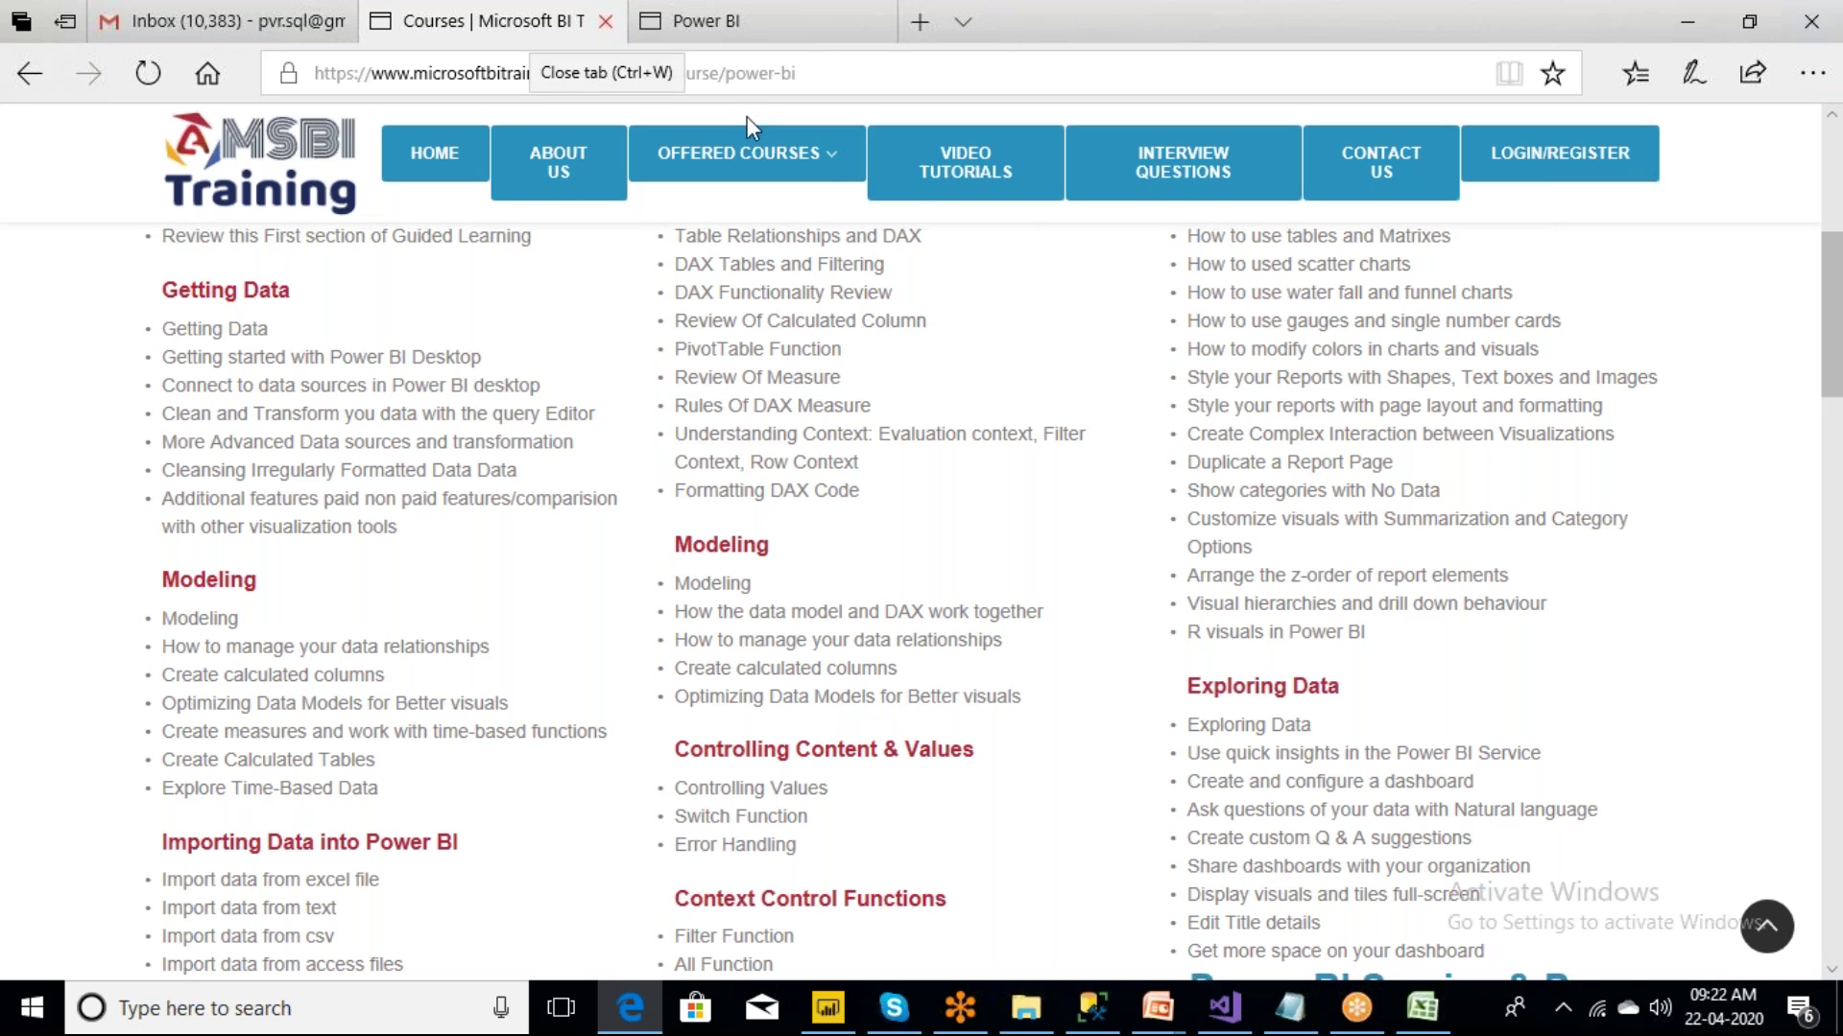
- Open the offered MSBI course page and review its SSIS, SSAS and SSRS topics
mouse_move(739, 158)
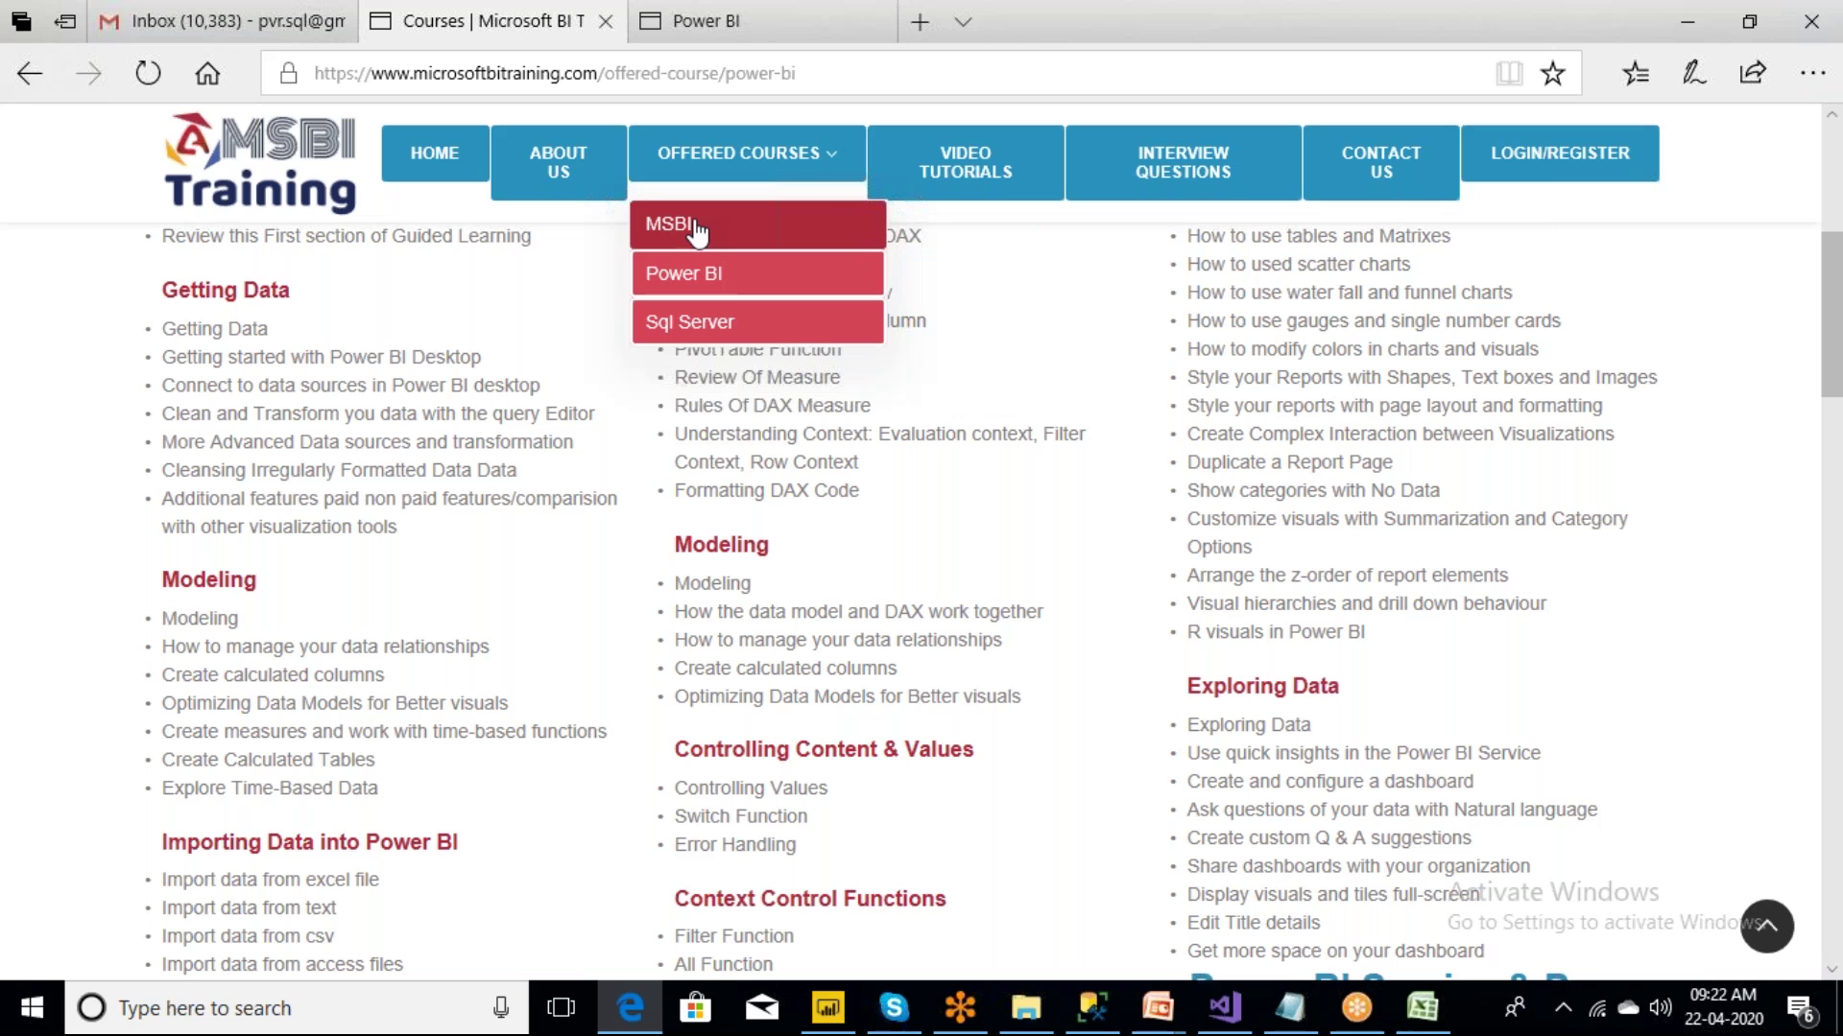
click(693, 227)
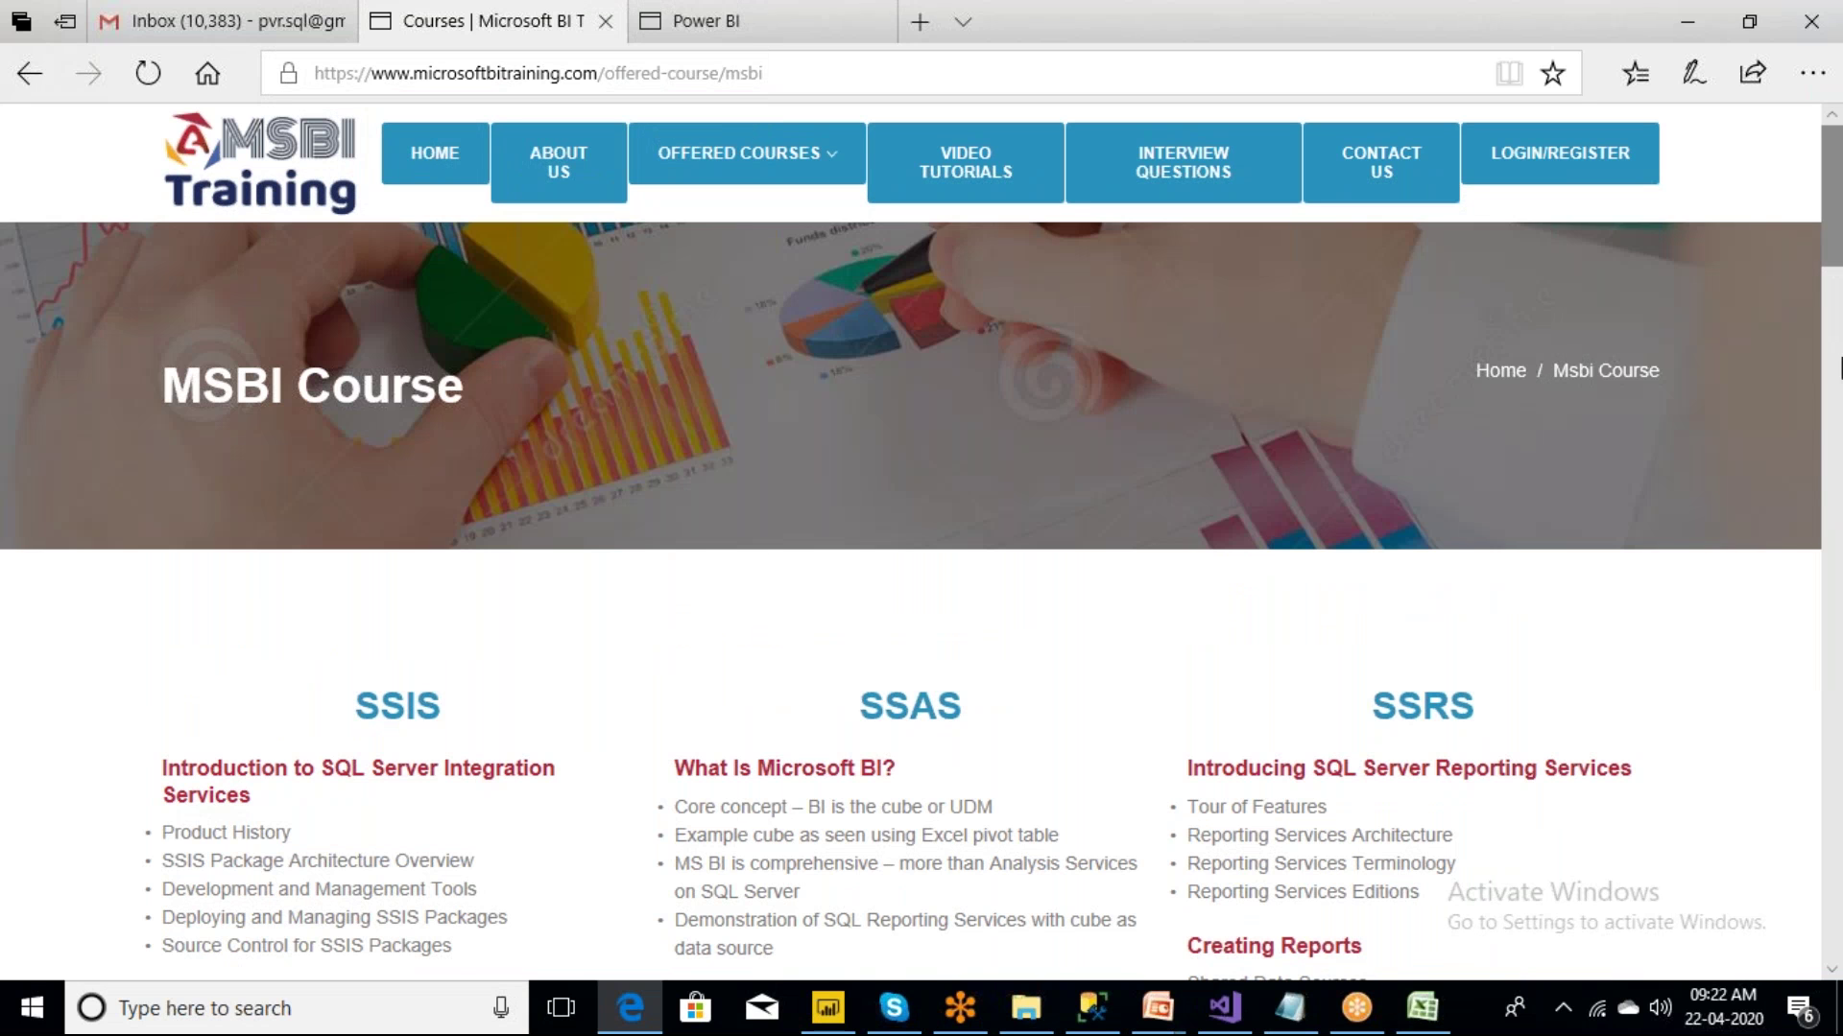
scroll(1839, 403, down, 8)
scroll(1838, 427, down, 3)
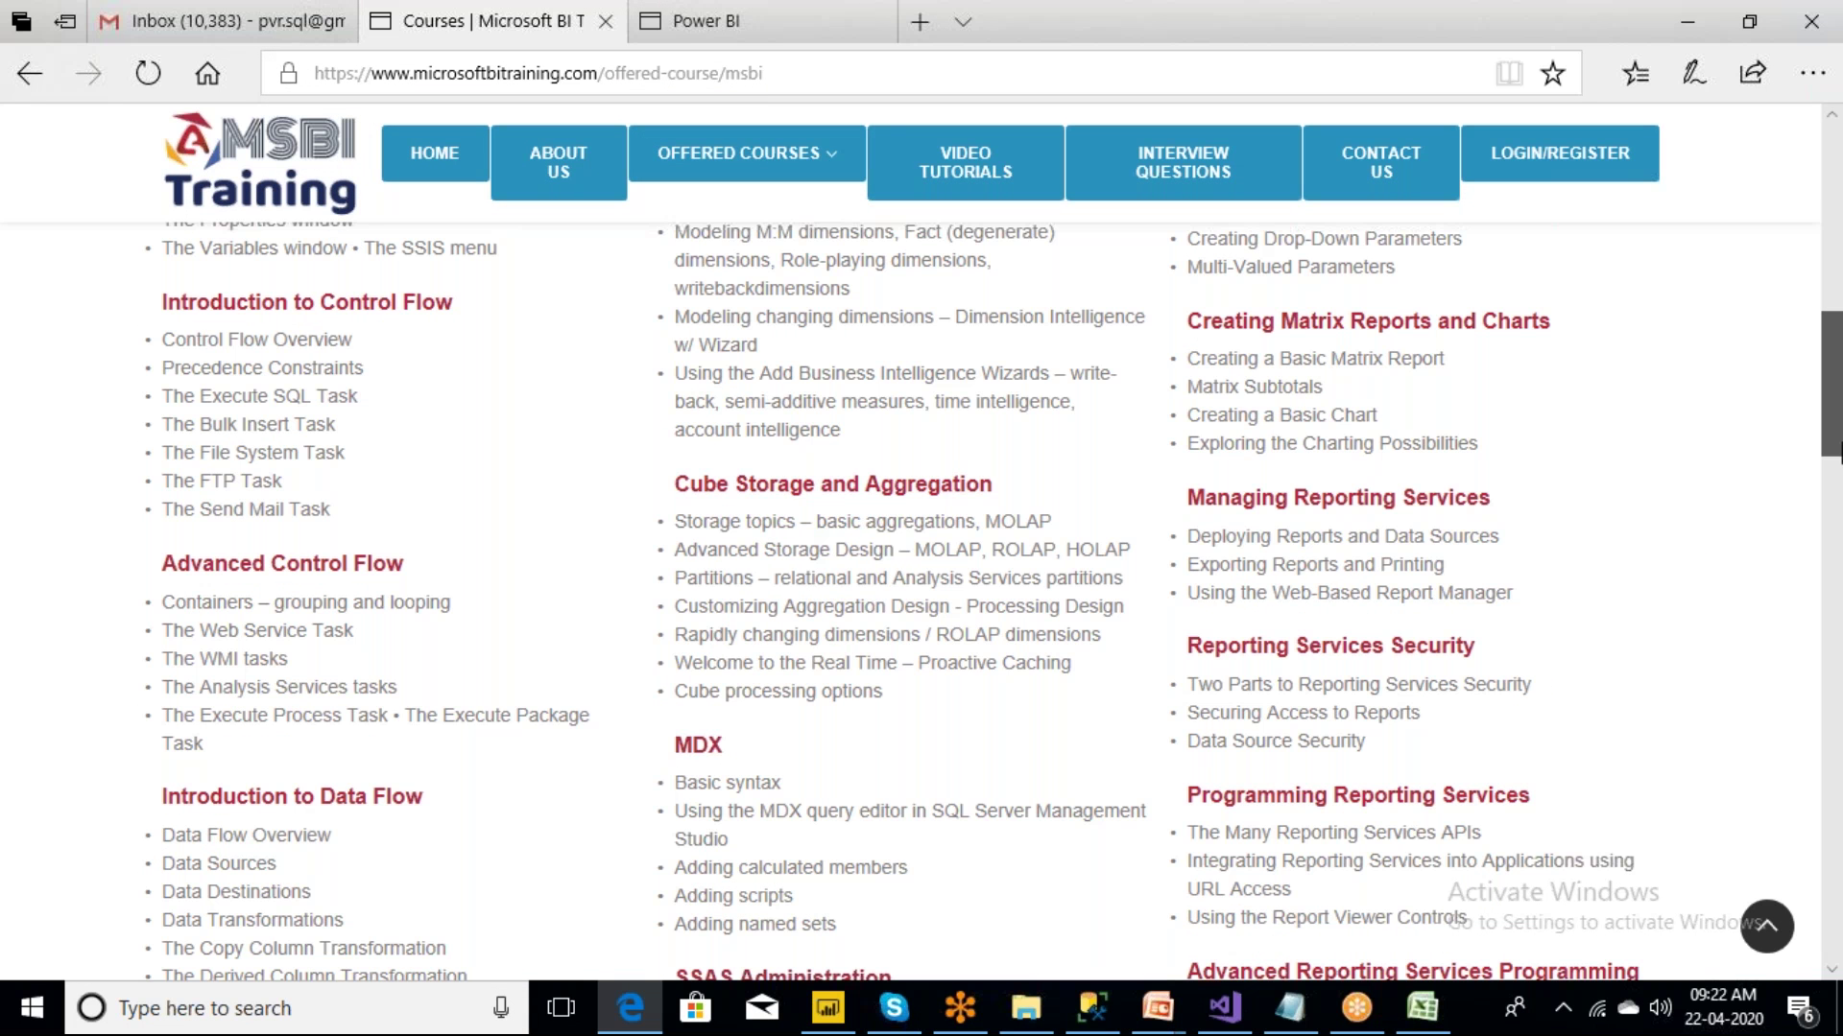
scroll(1838, 451, up, 11)
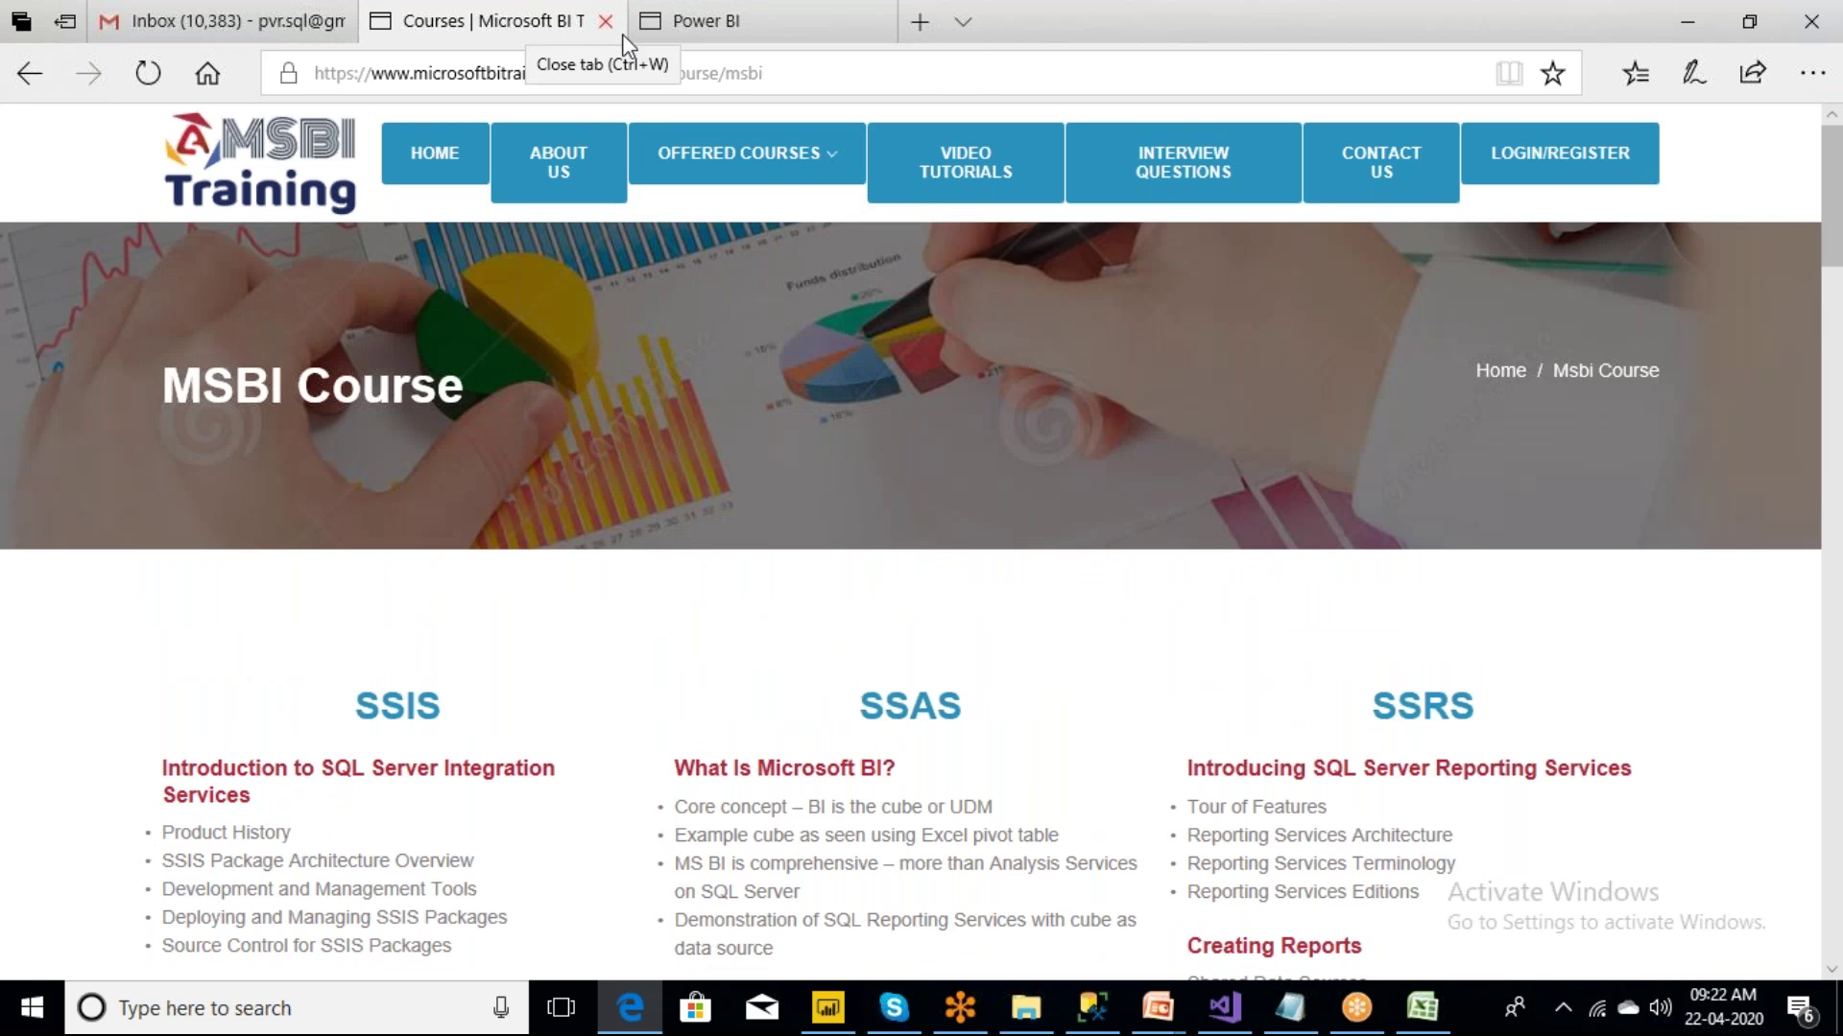
- Return to the Power BI course page and switch to the GoToMeeting application
mouse_move(739, 153)
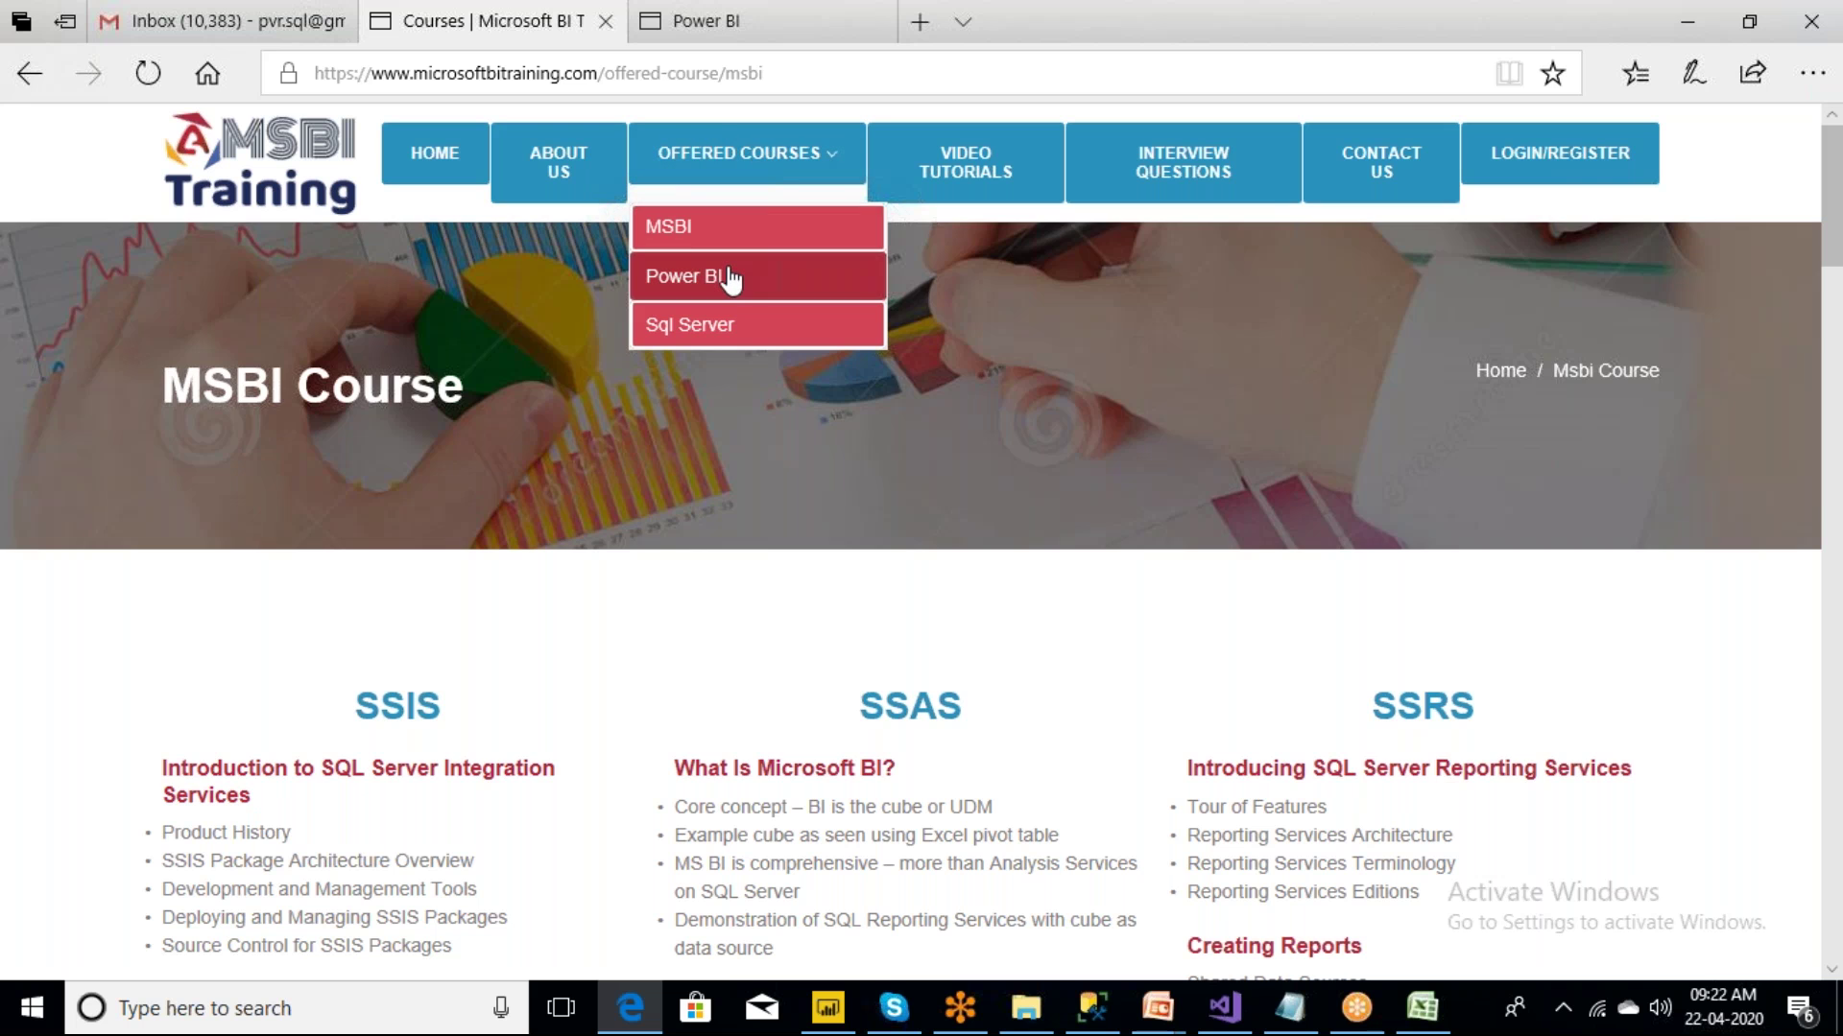
click(726, 278)
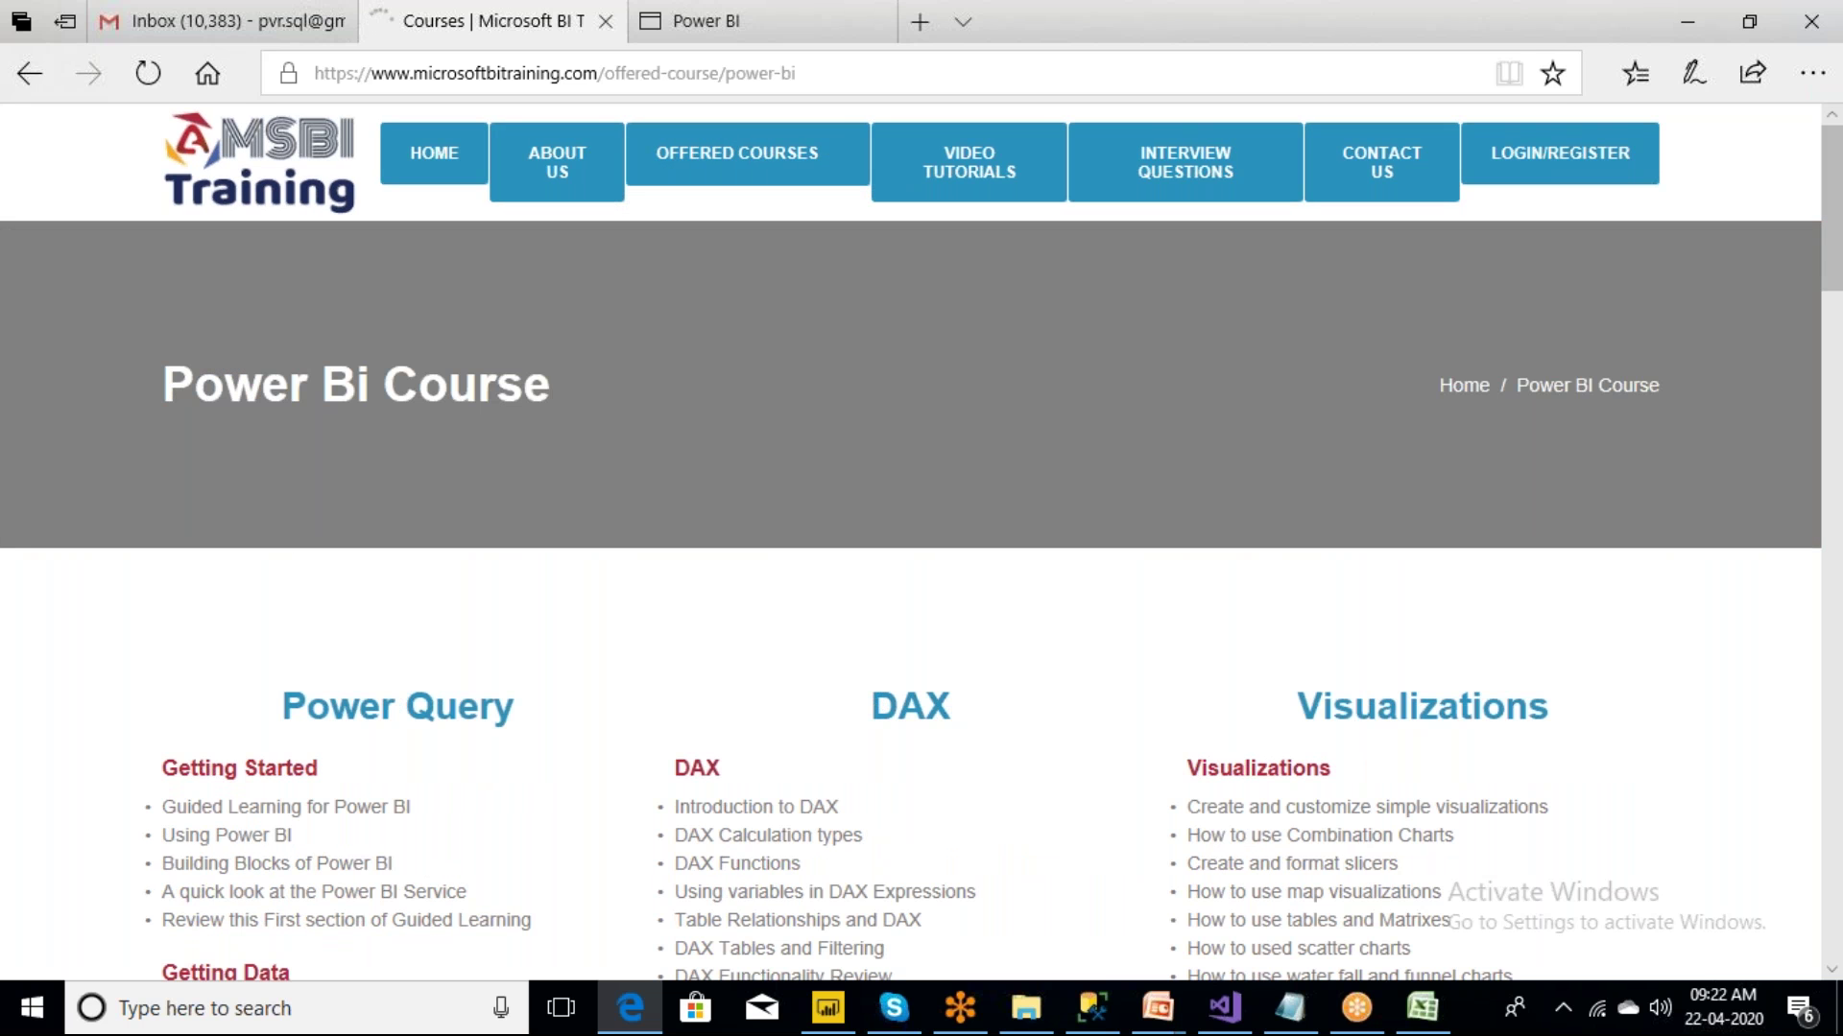
click(689, 72)
click(1643, 758)
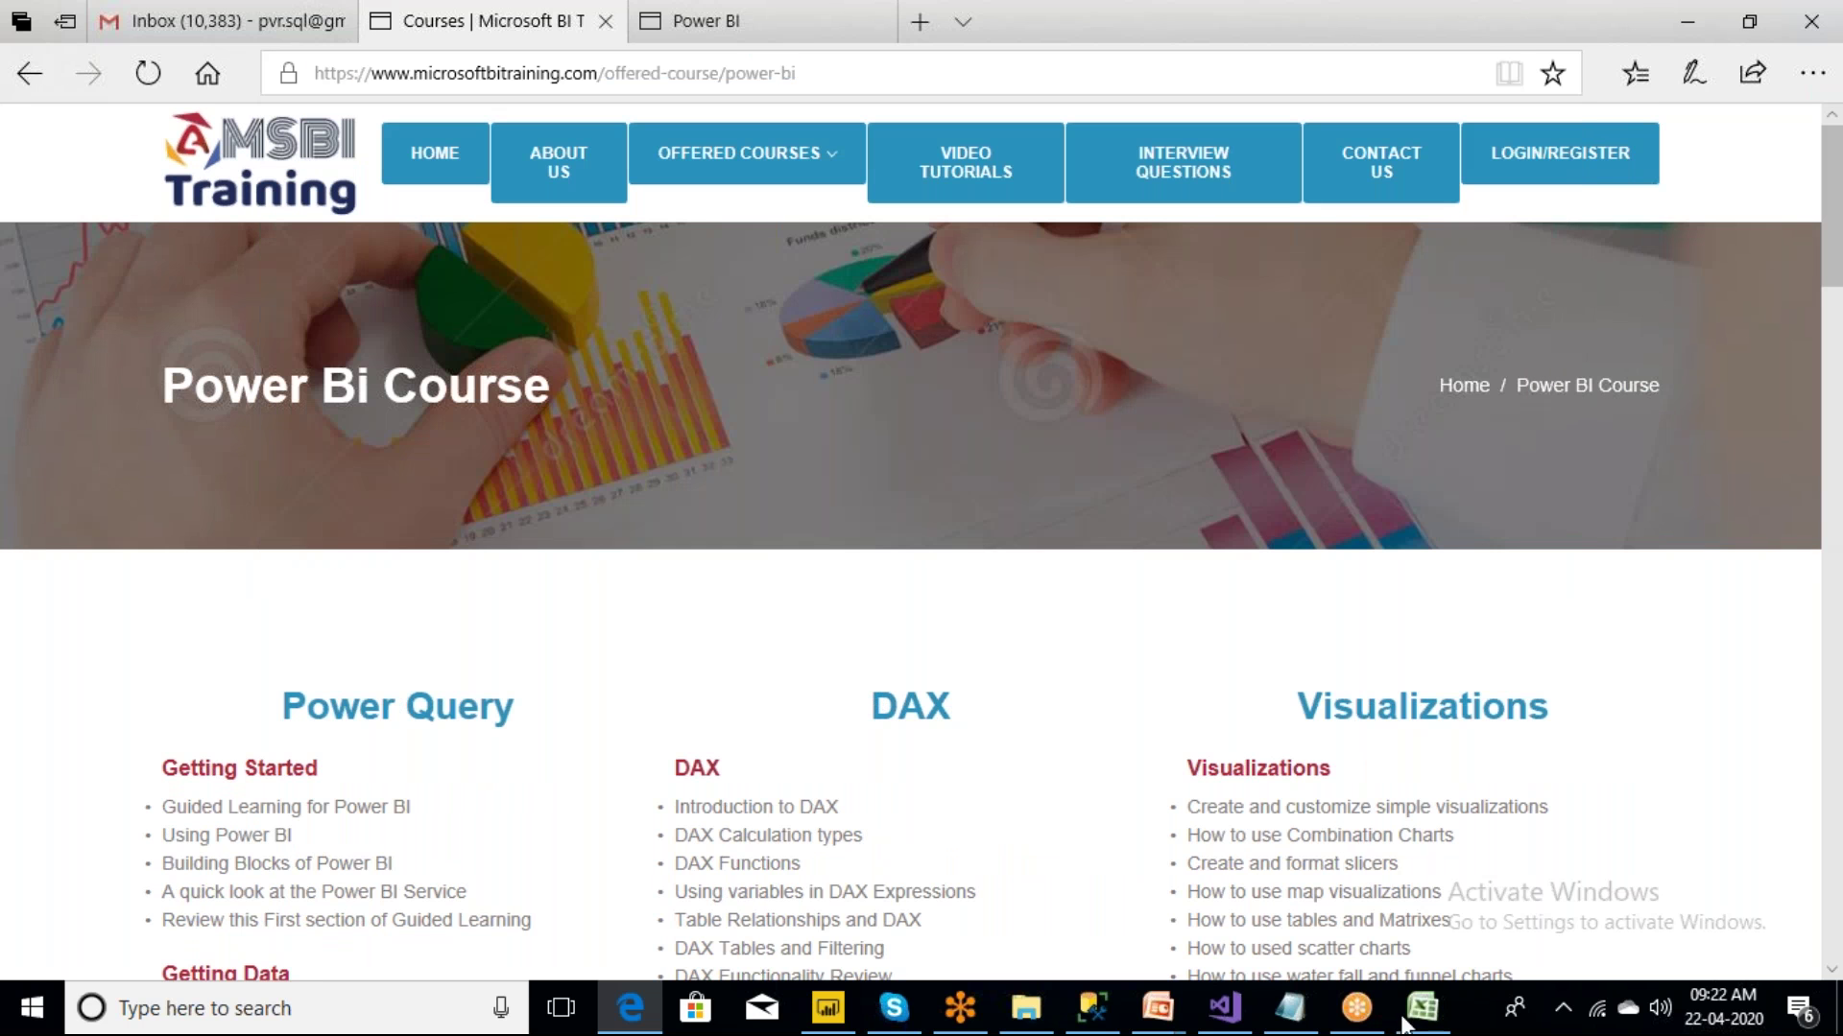
click(1367, 1016)
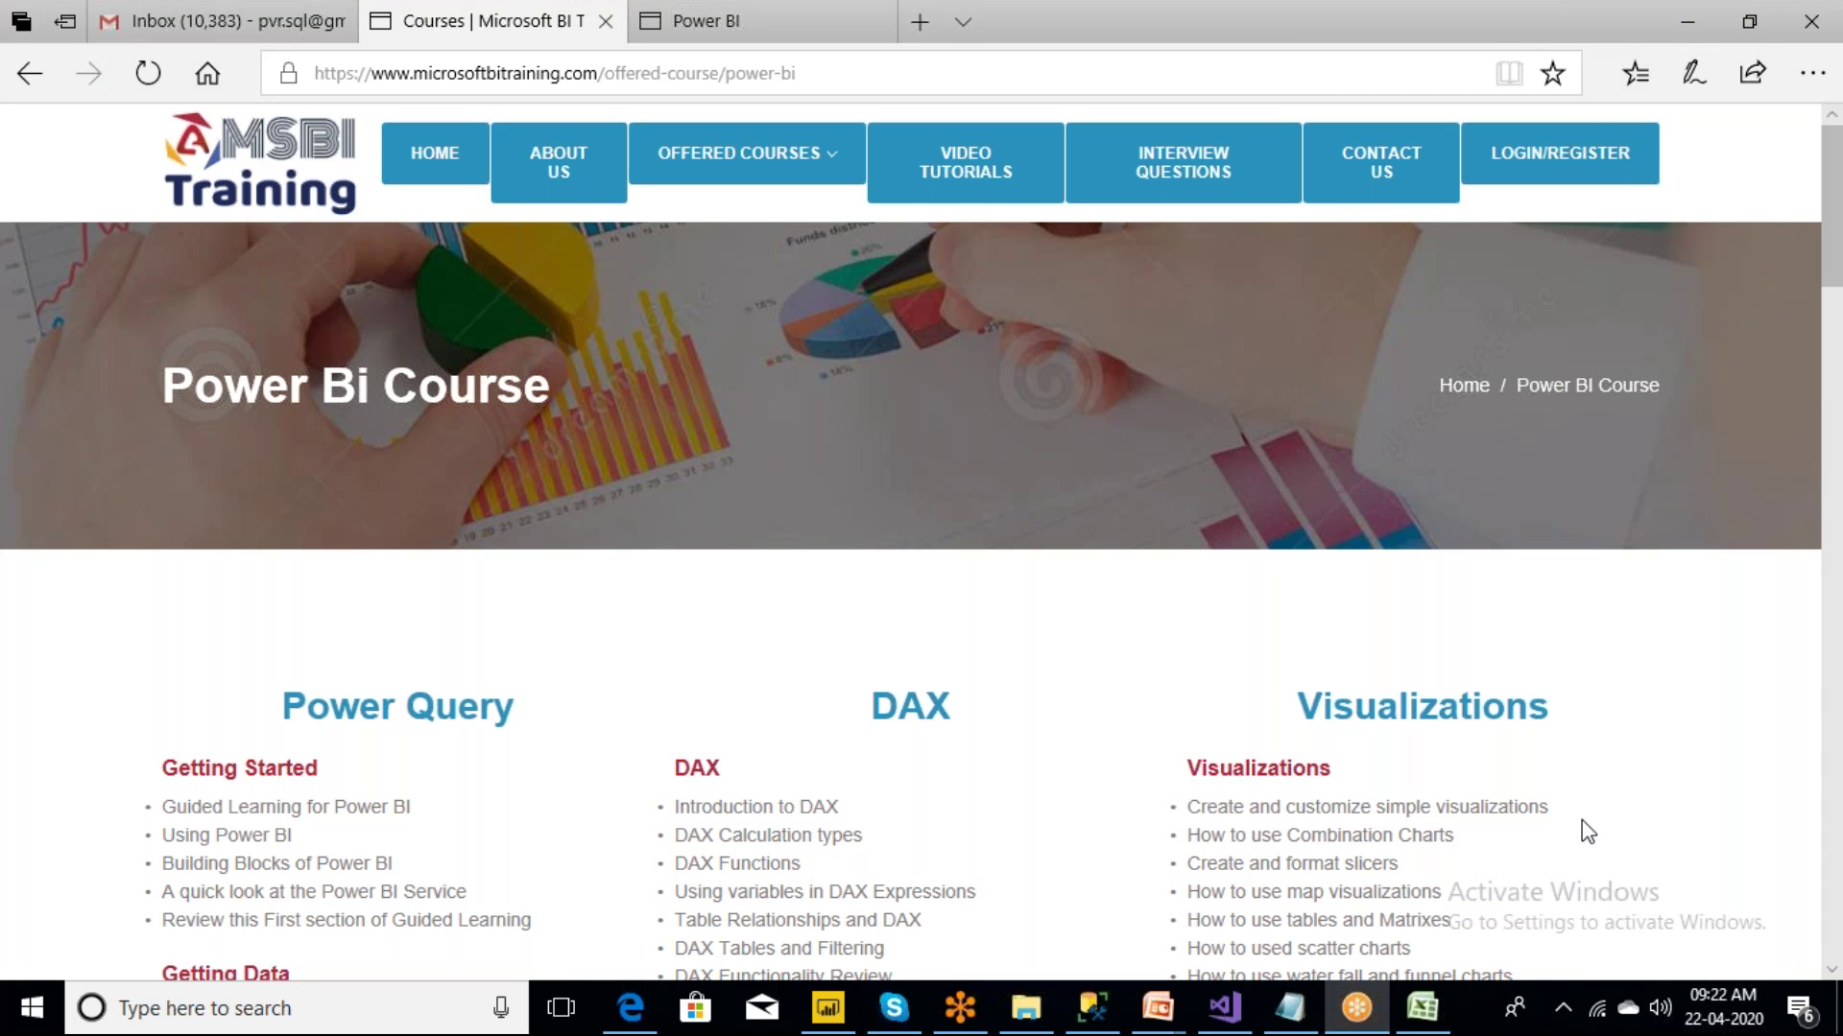